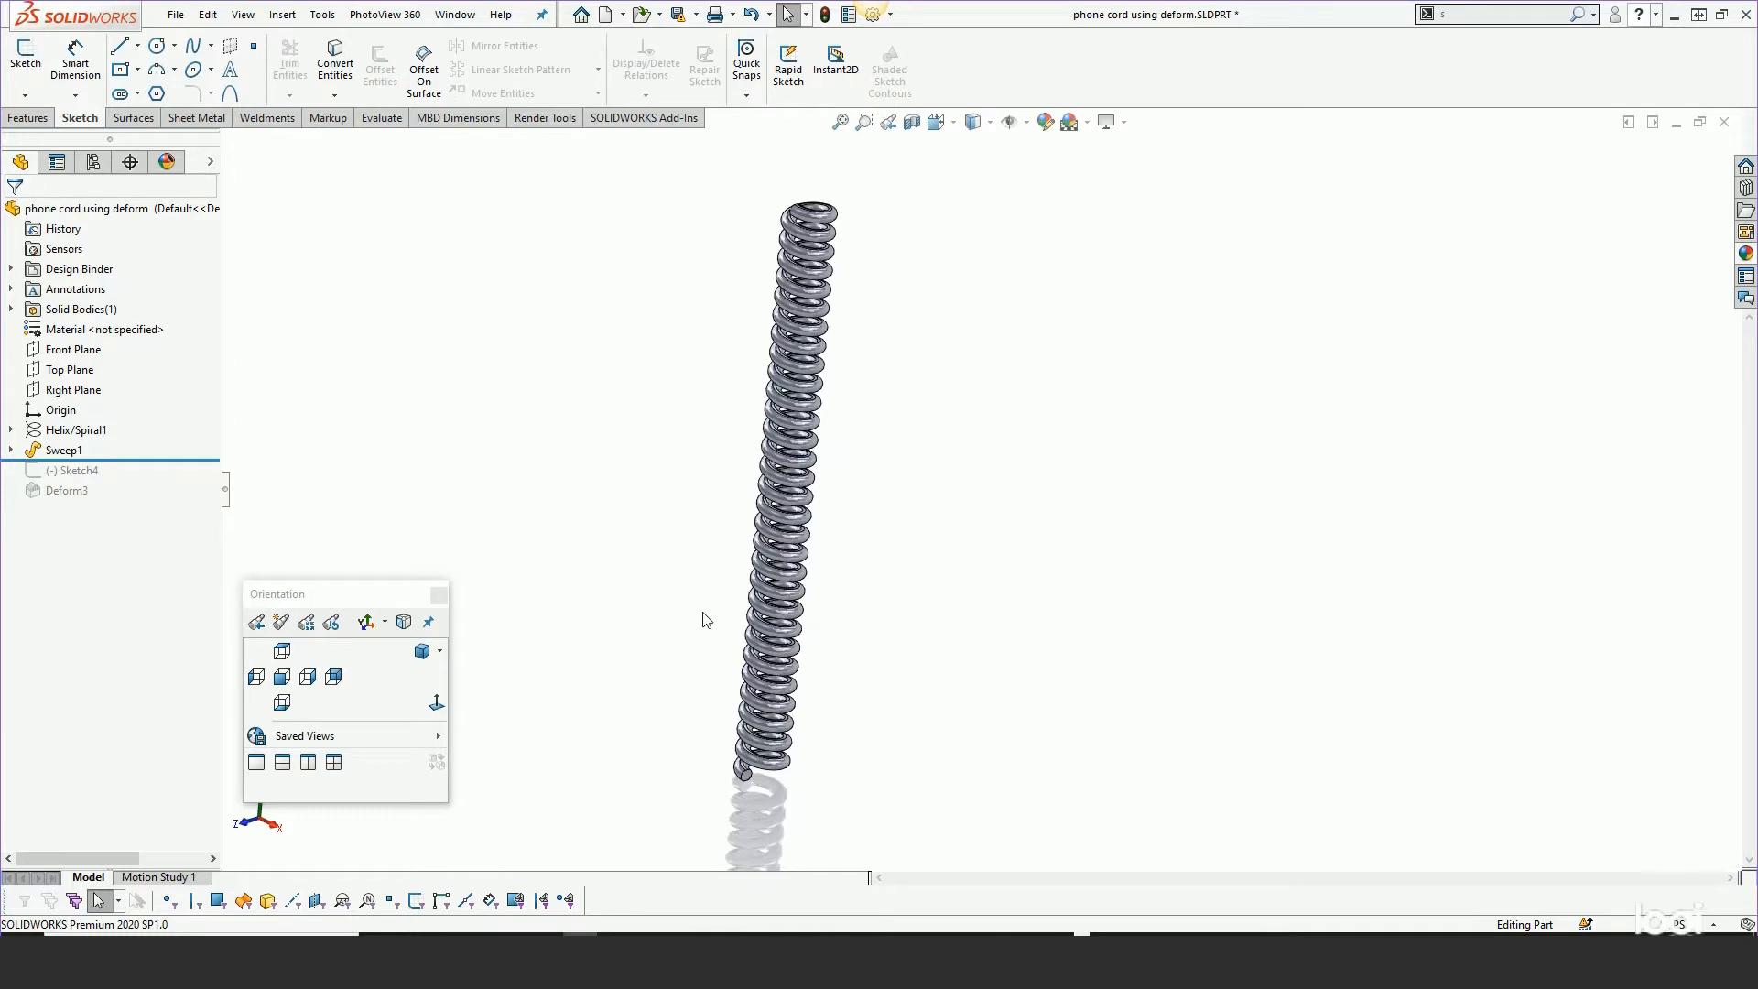
Roll the phone cord's feature history forward past Deform3 and open Deform3 for editing
middle_click_drag(678, 628, 613, 522)
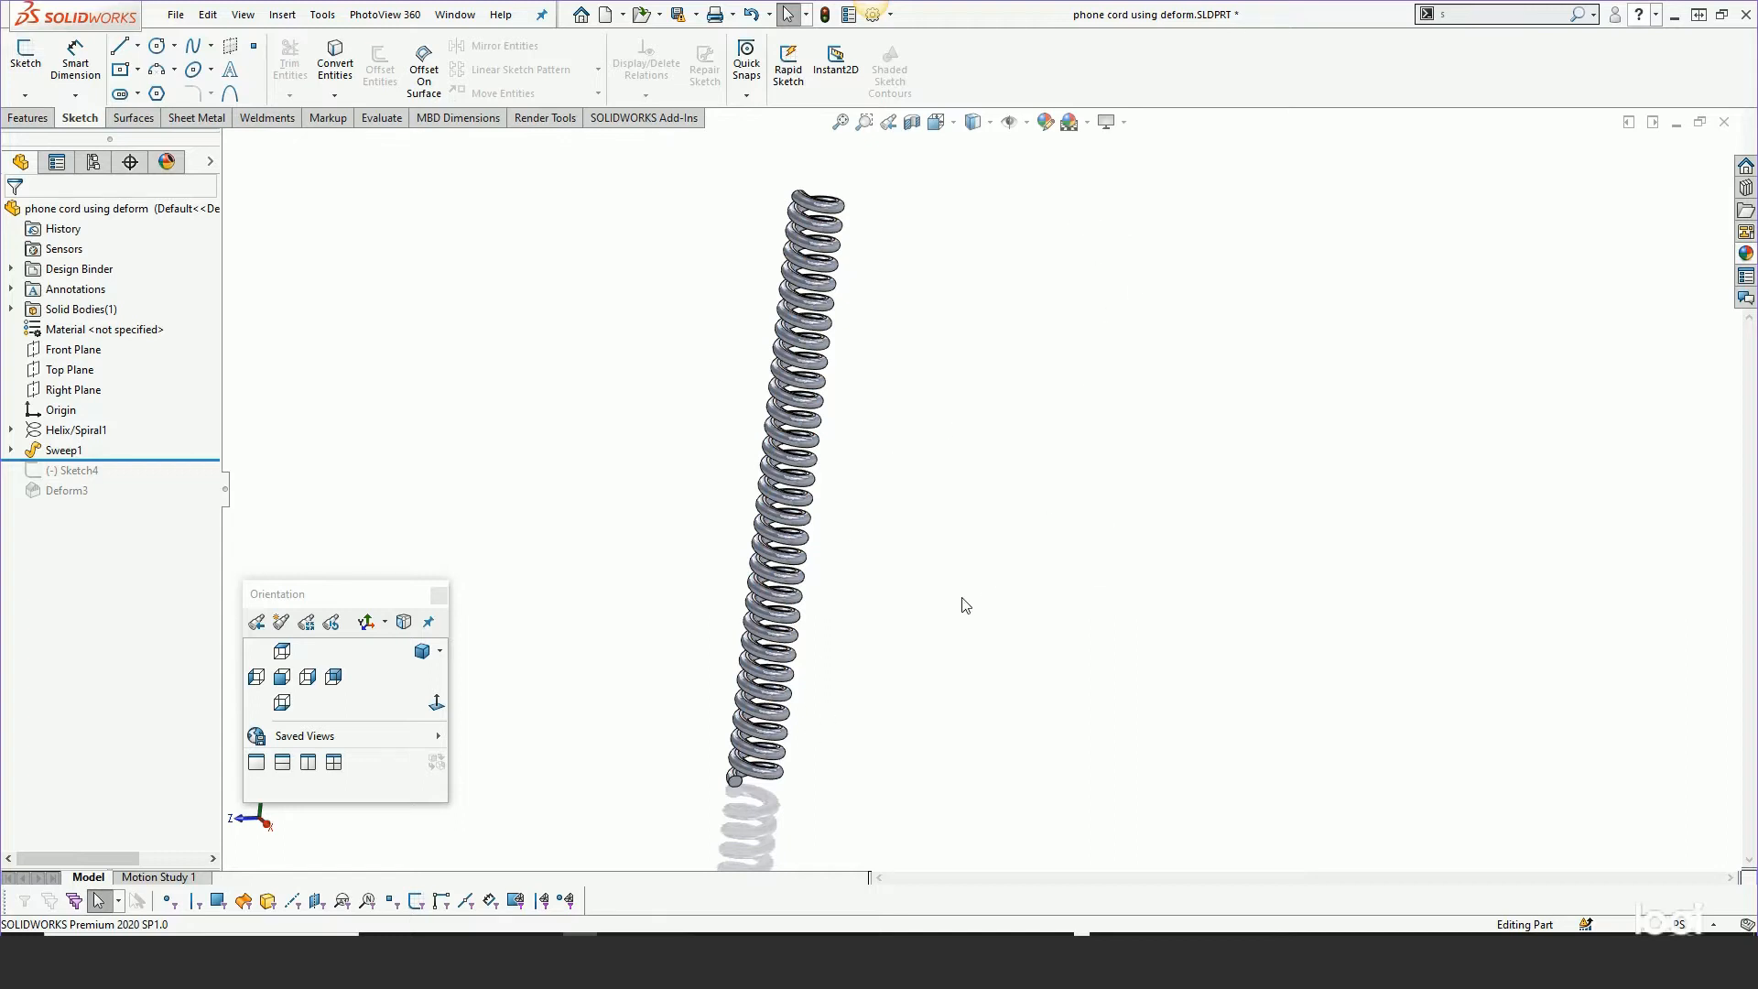
left_click_drag(133, 459, 118, 502)
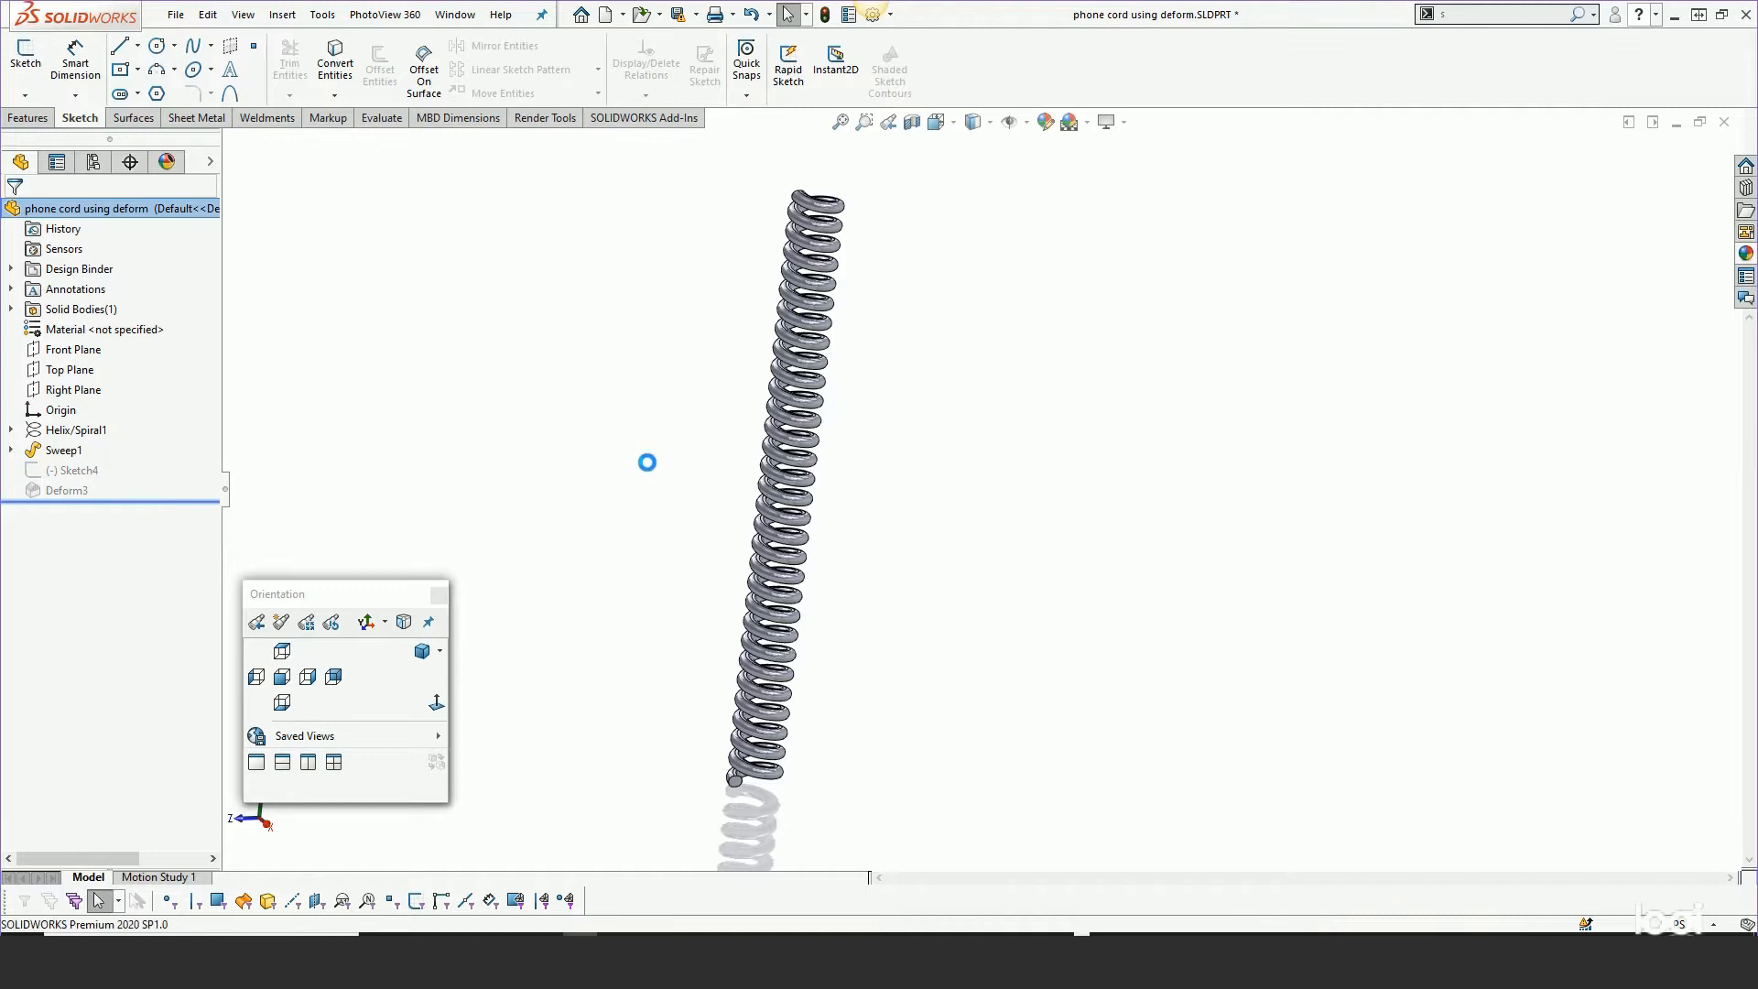
right_click(73, 491)
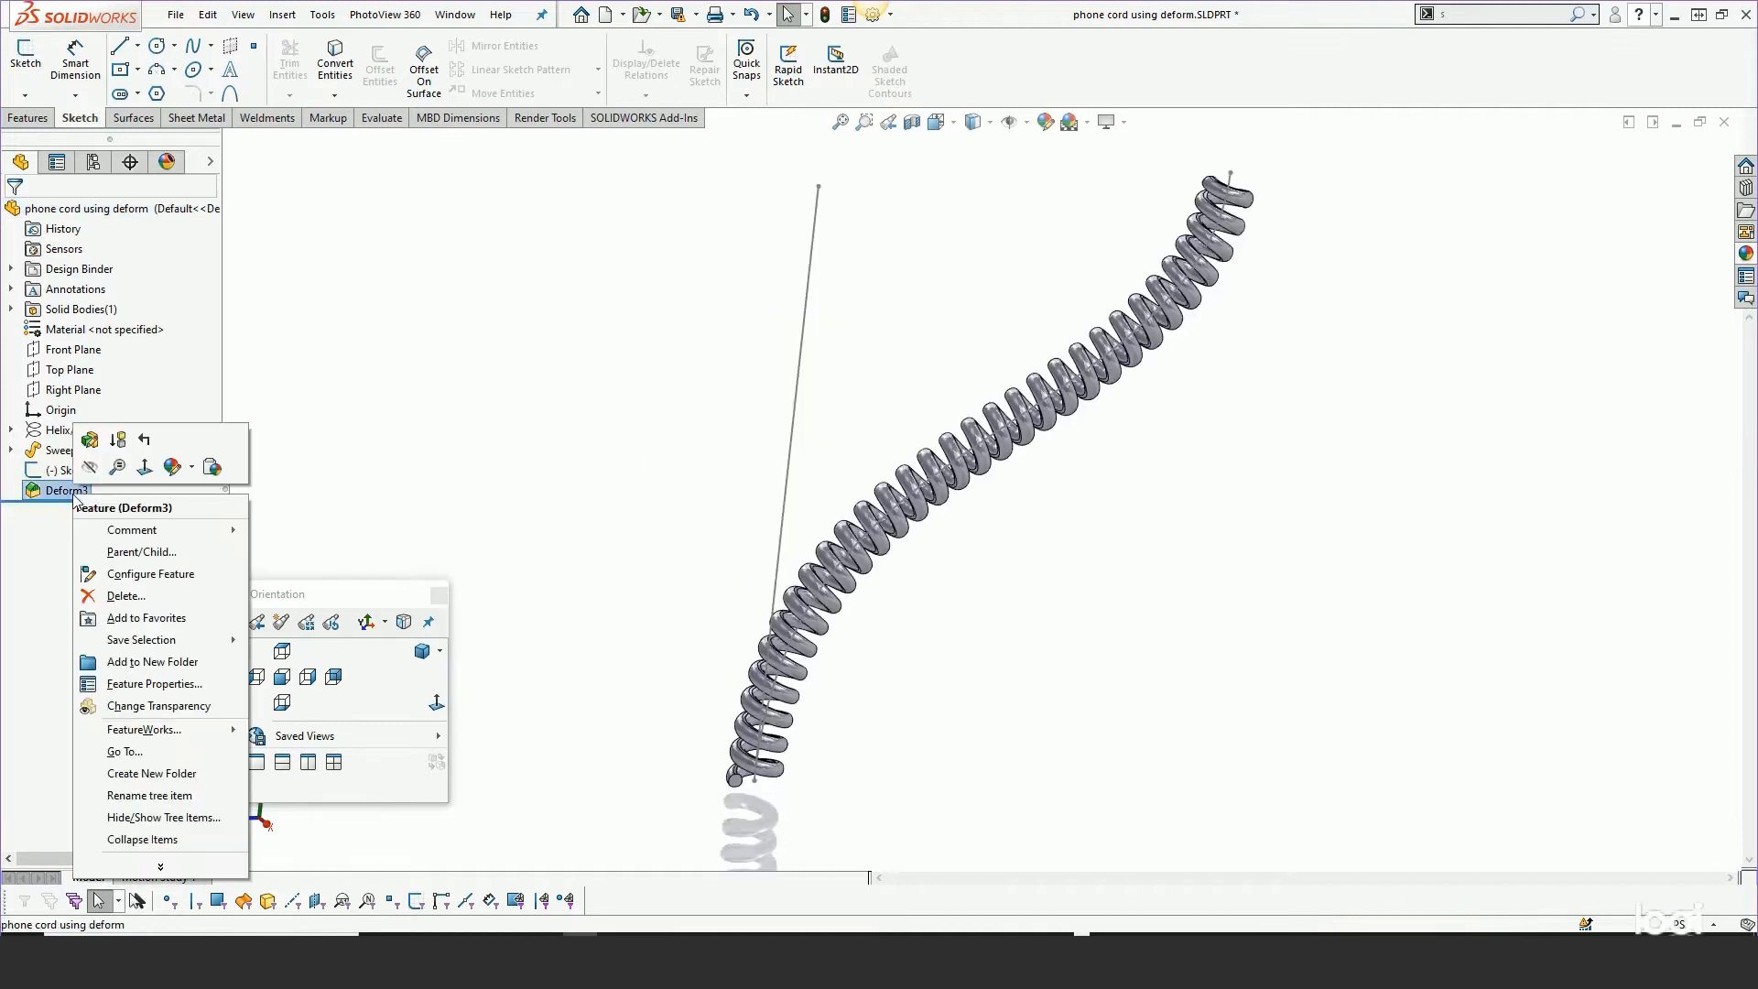
left_click(87, 455)
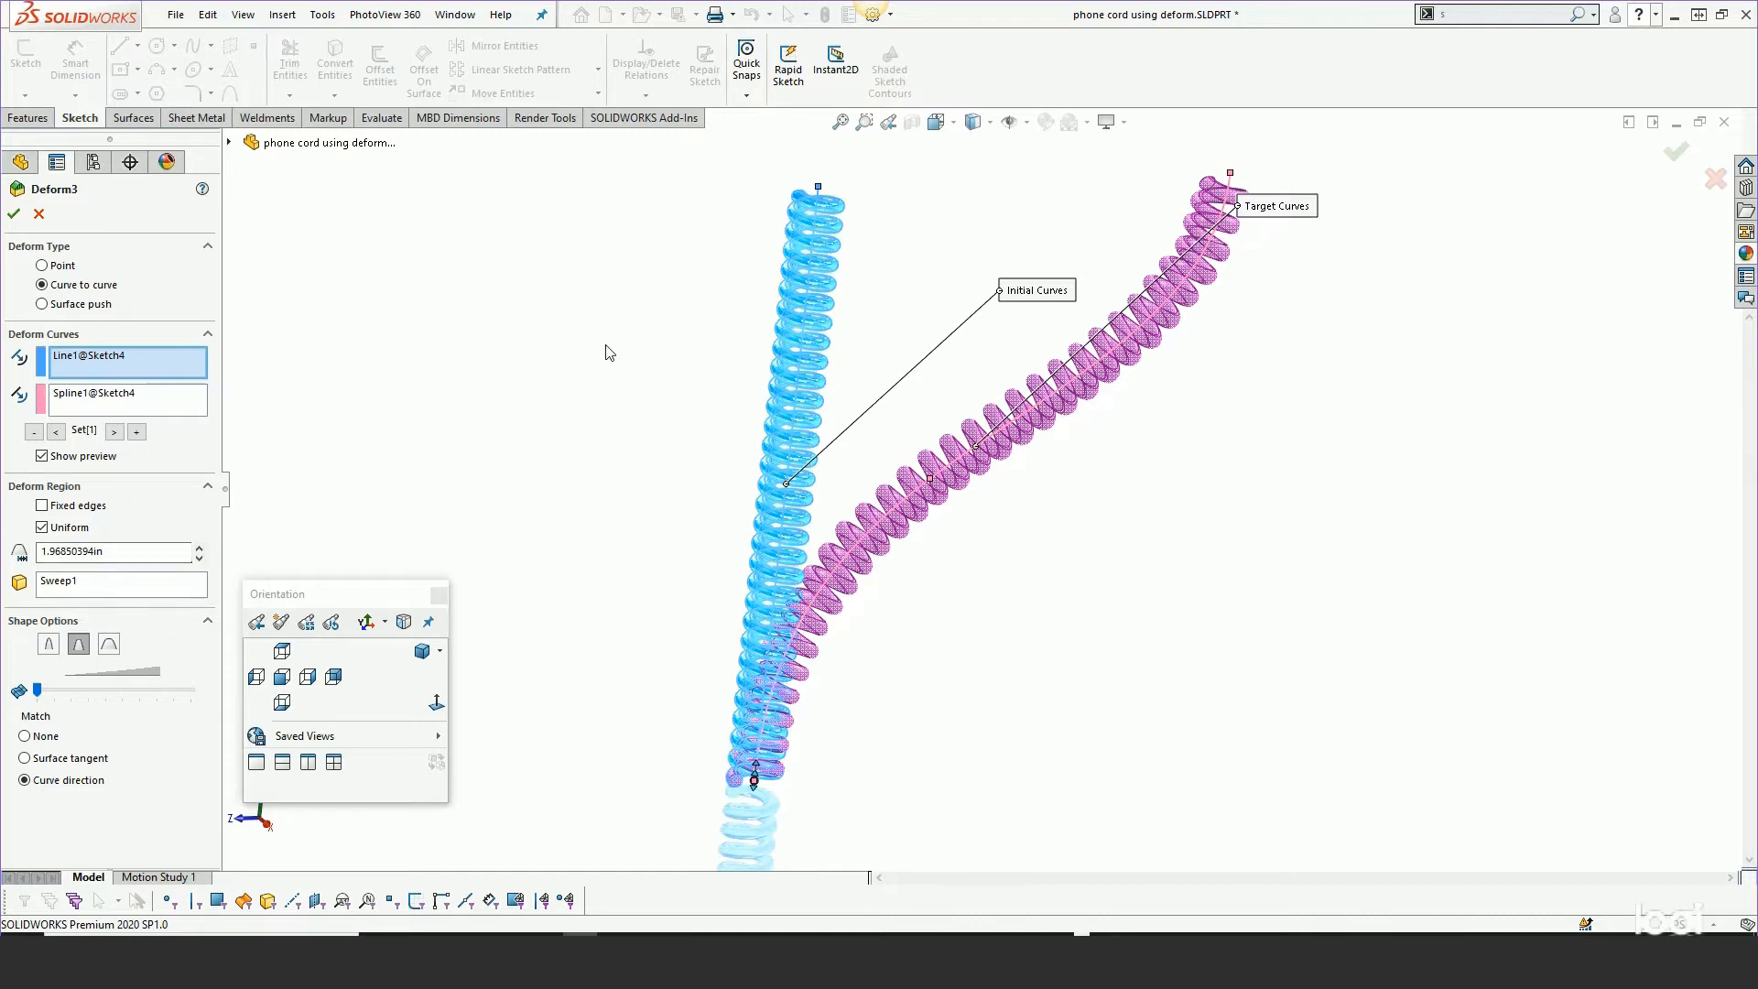
Examine the initial line and target spline in Deform3's curve-to-curve preview, and close the feature definition
scroll(931, 199, "down", 2)
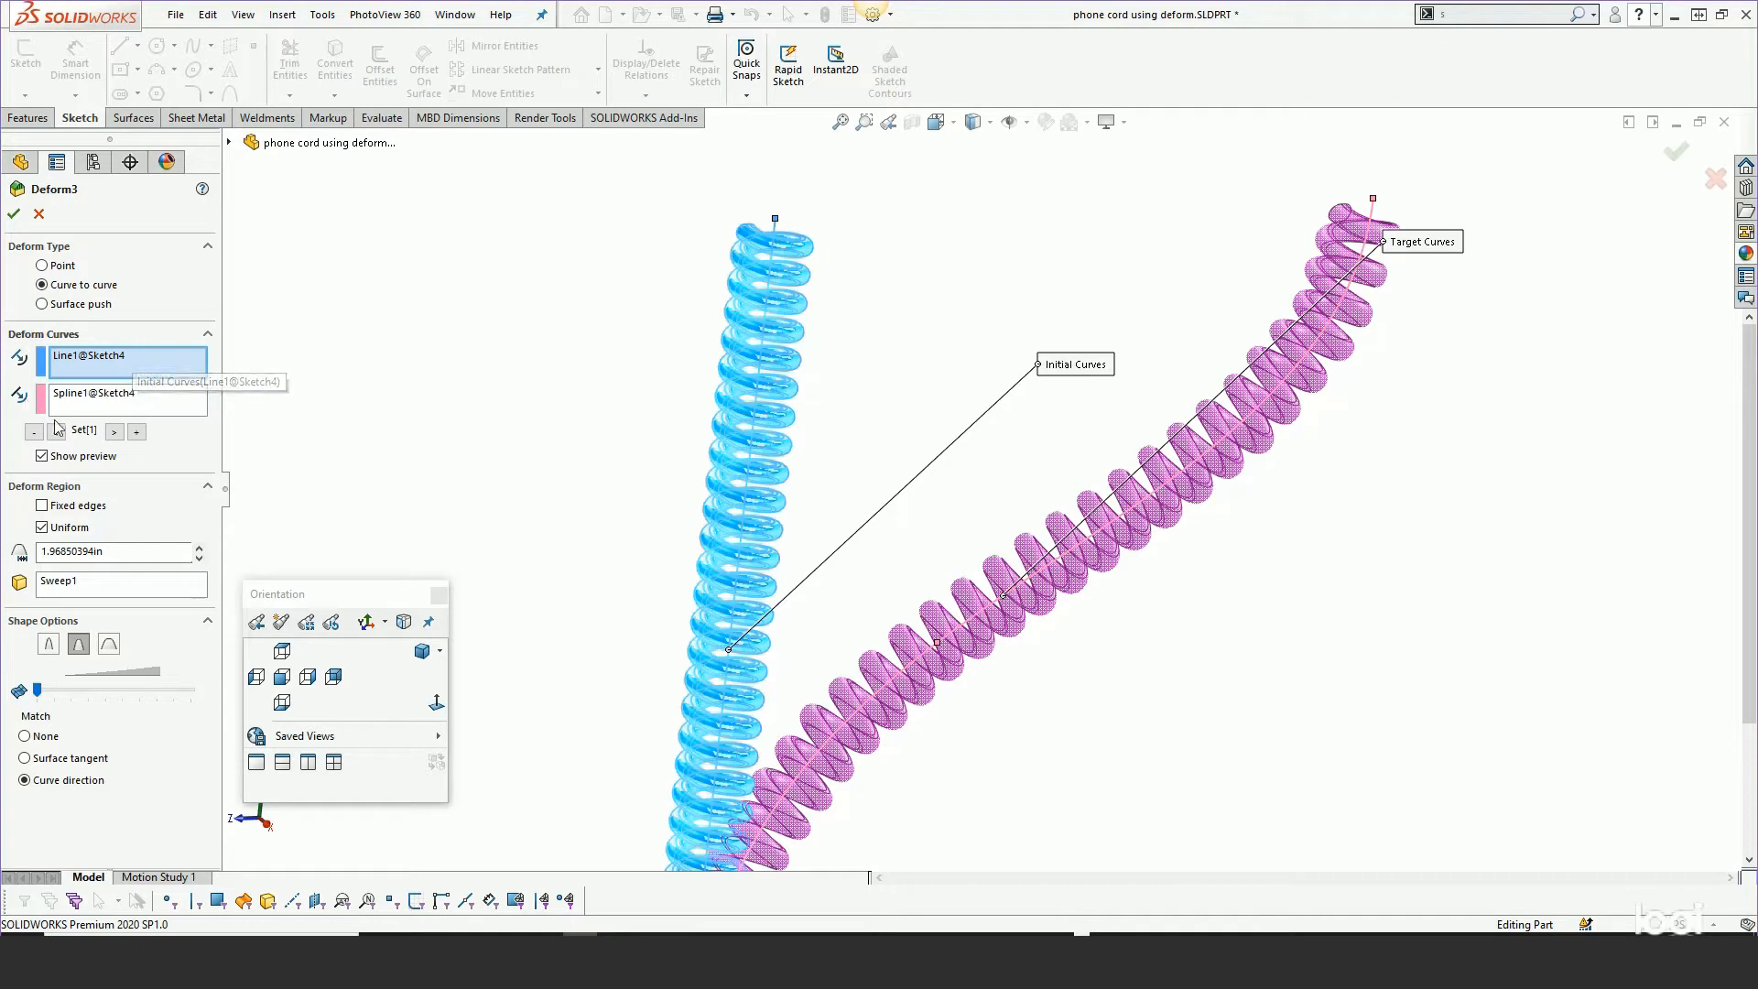
scroll(858, 449, "up", 2)
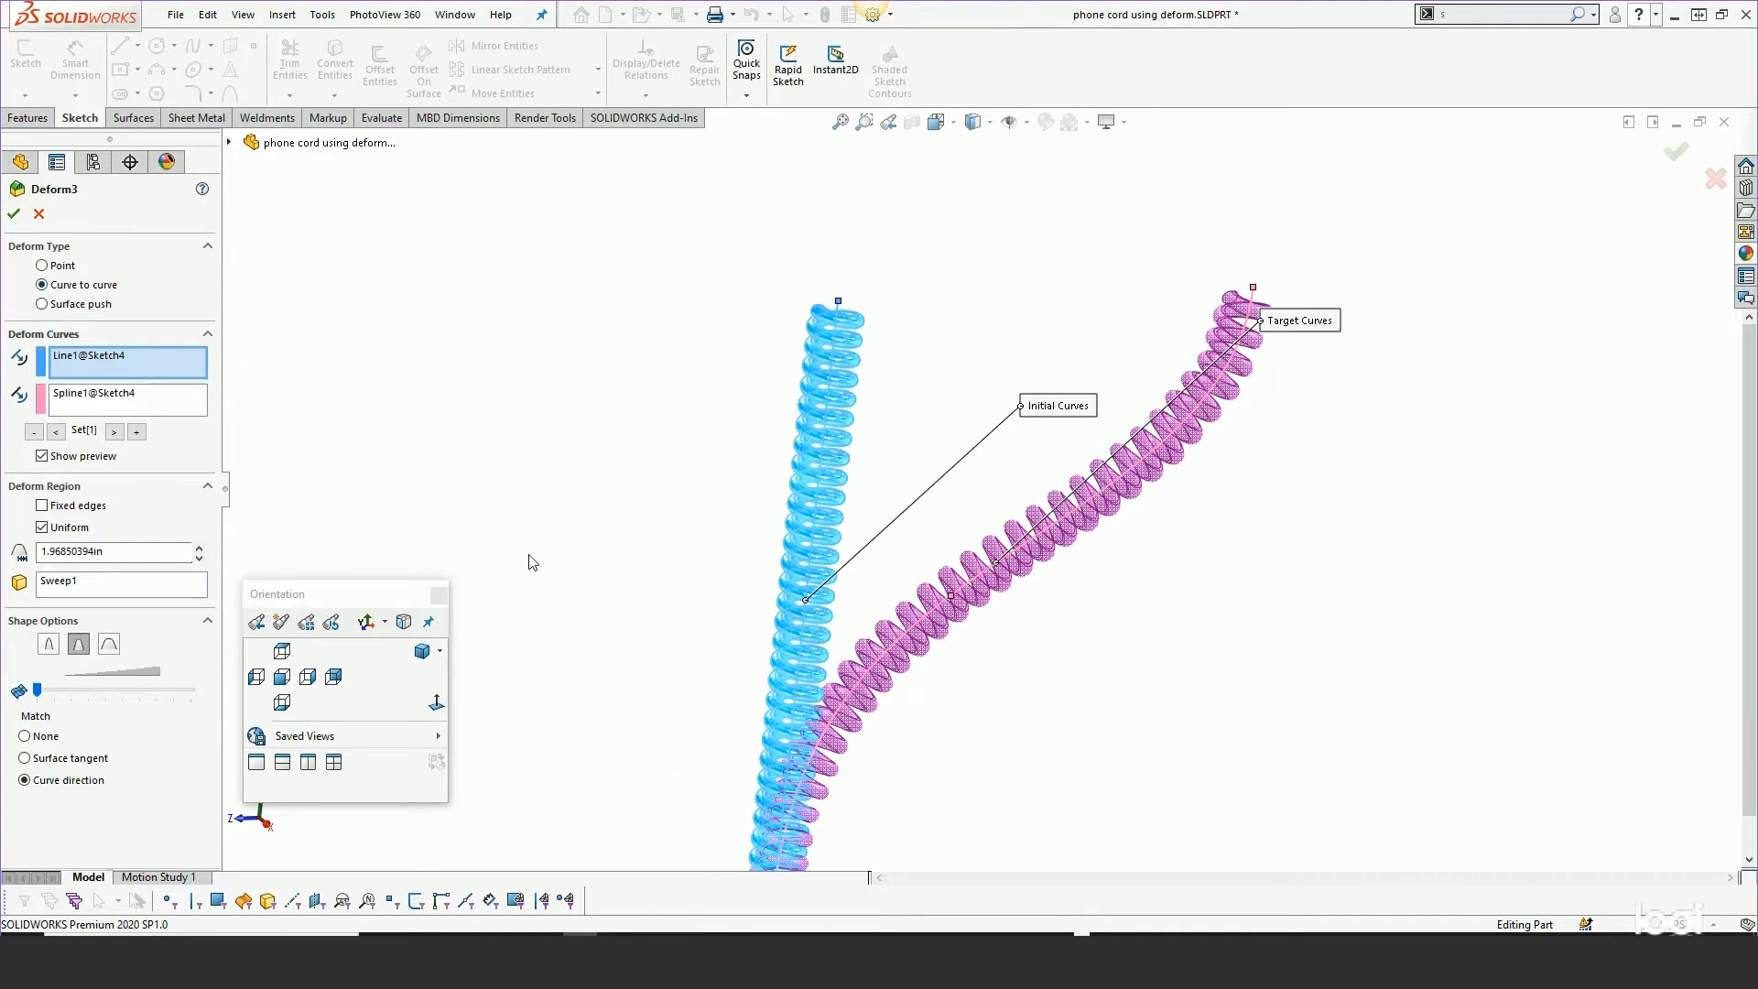
scroll(529, 556, "up", 1)
scroll(985, 690, "down", 1)
mouse_move(985, 690)
middle_mouse_down()
mouse_move(987, 659)
mouse_move(853, 602)
mouse_move(981, 714)
middle_mouse_up()
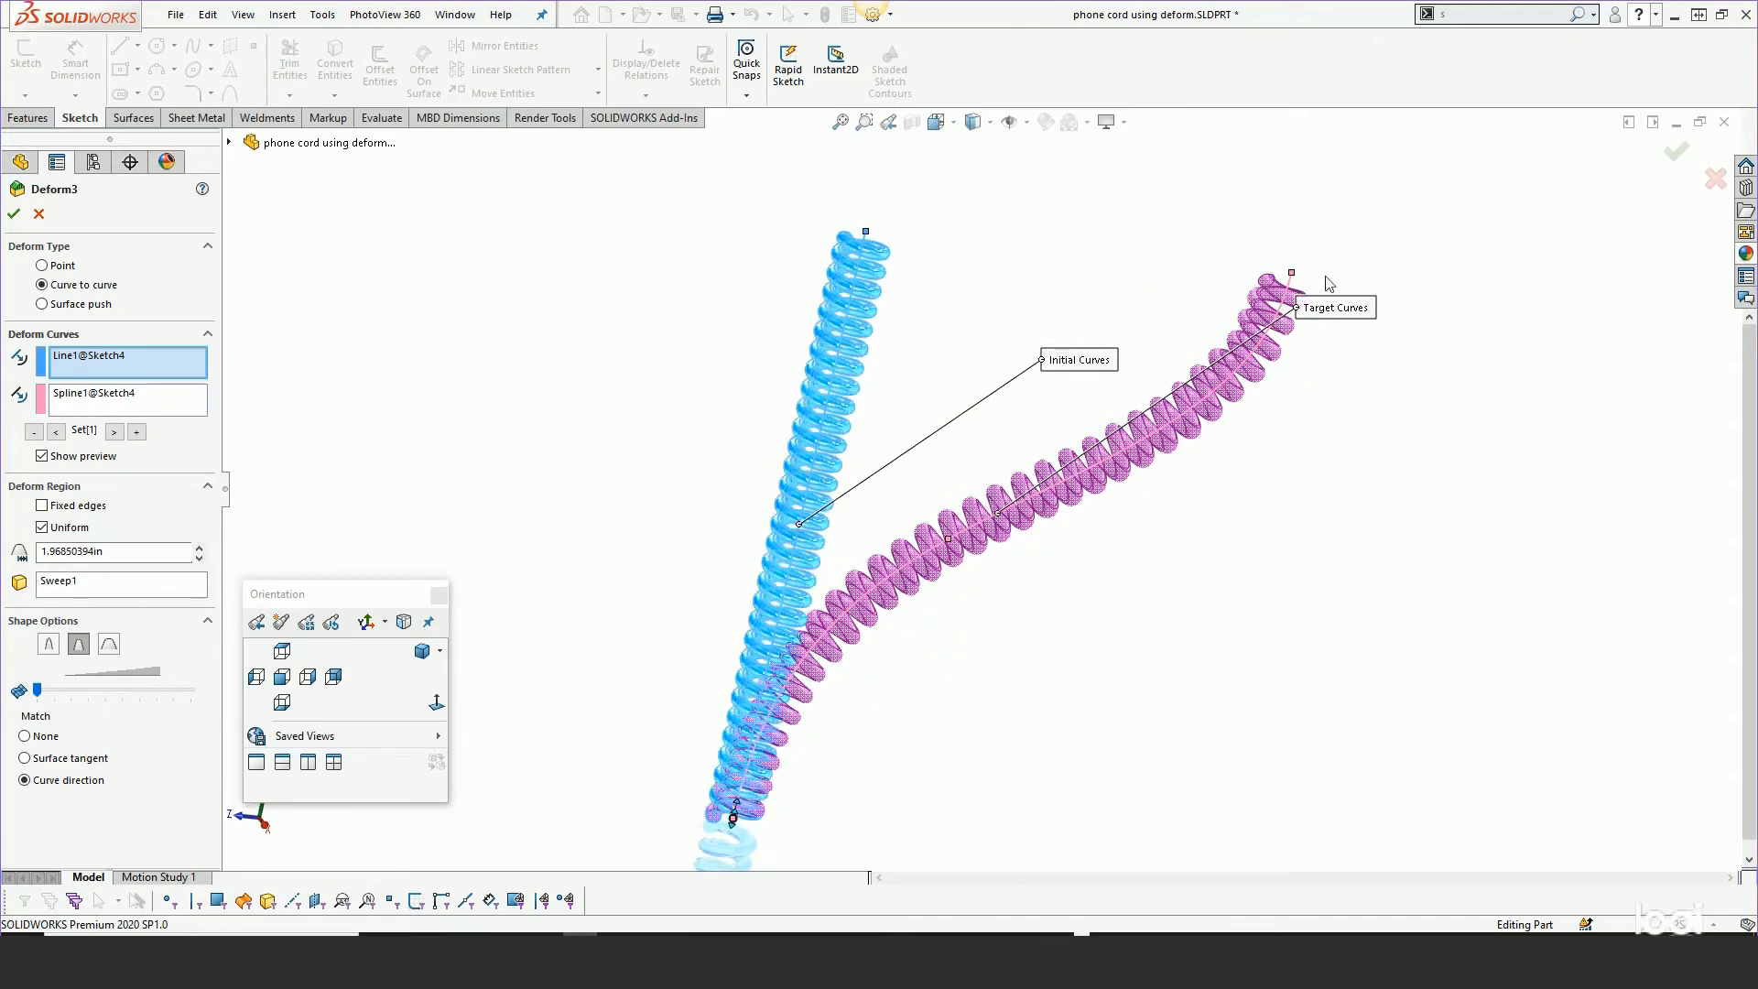
left_click(13, 213)
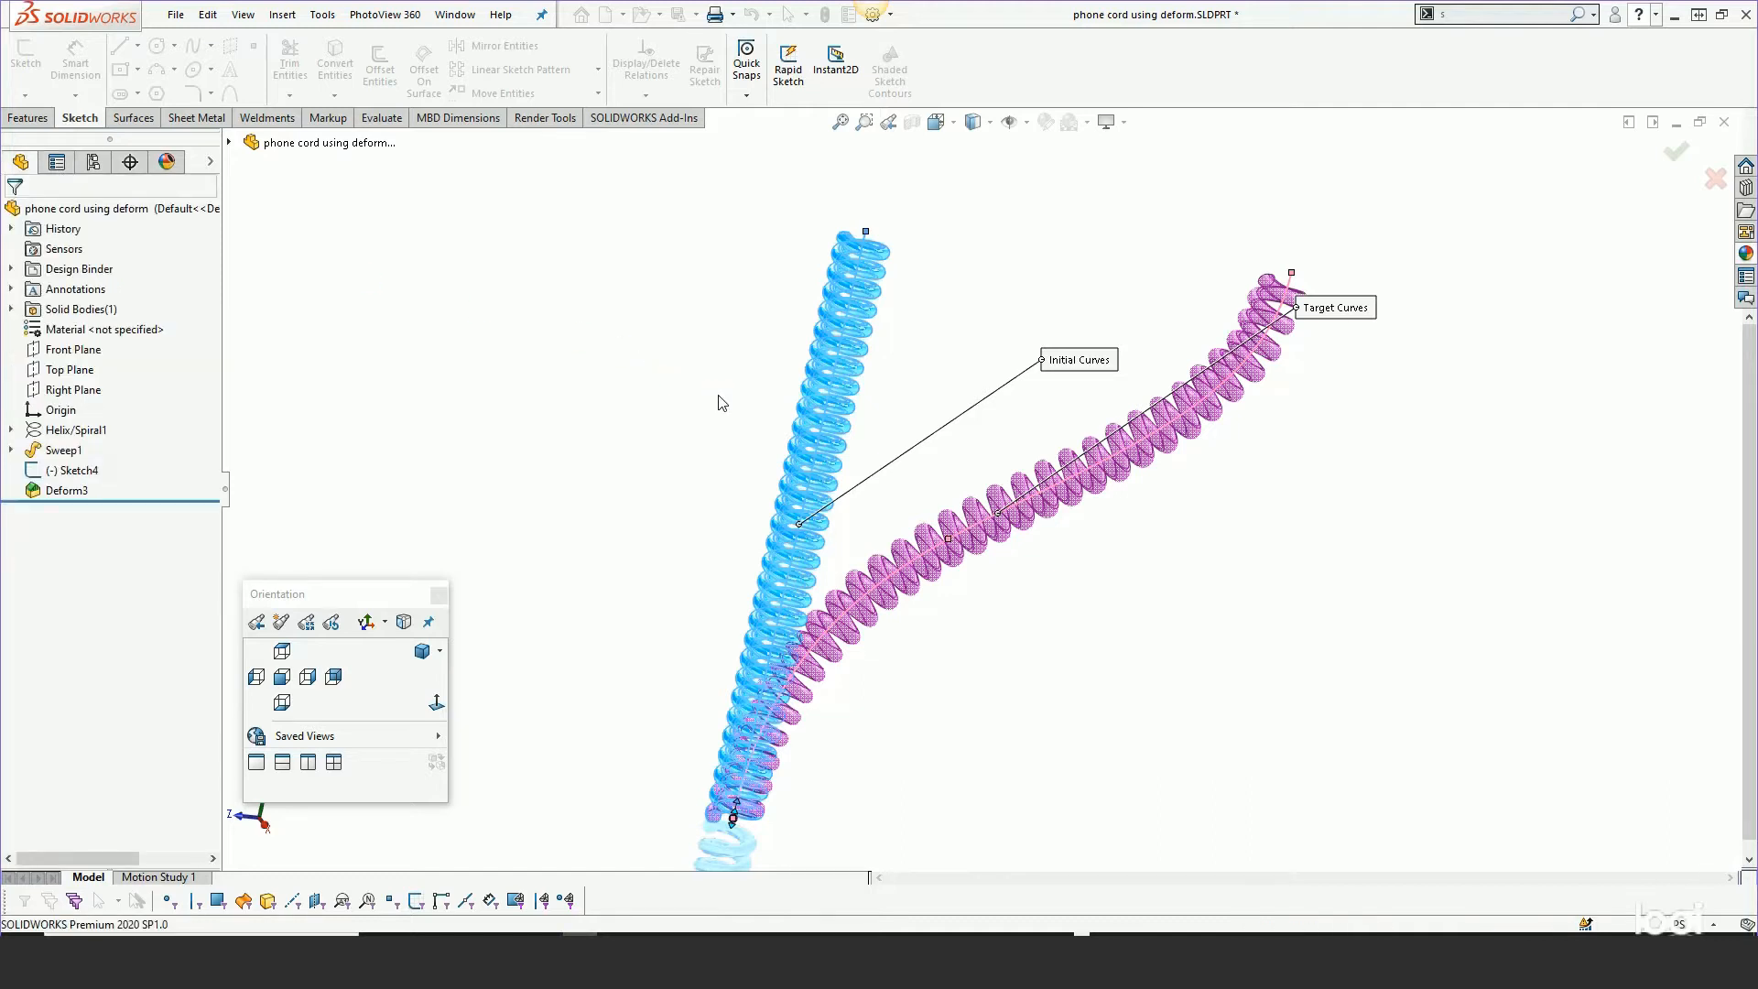
Switch to the sole-tread-example part and examine the finished tread from the side, face-on and at an angle
middle_click_drag(1247, 449, 1147, 508)
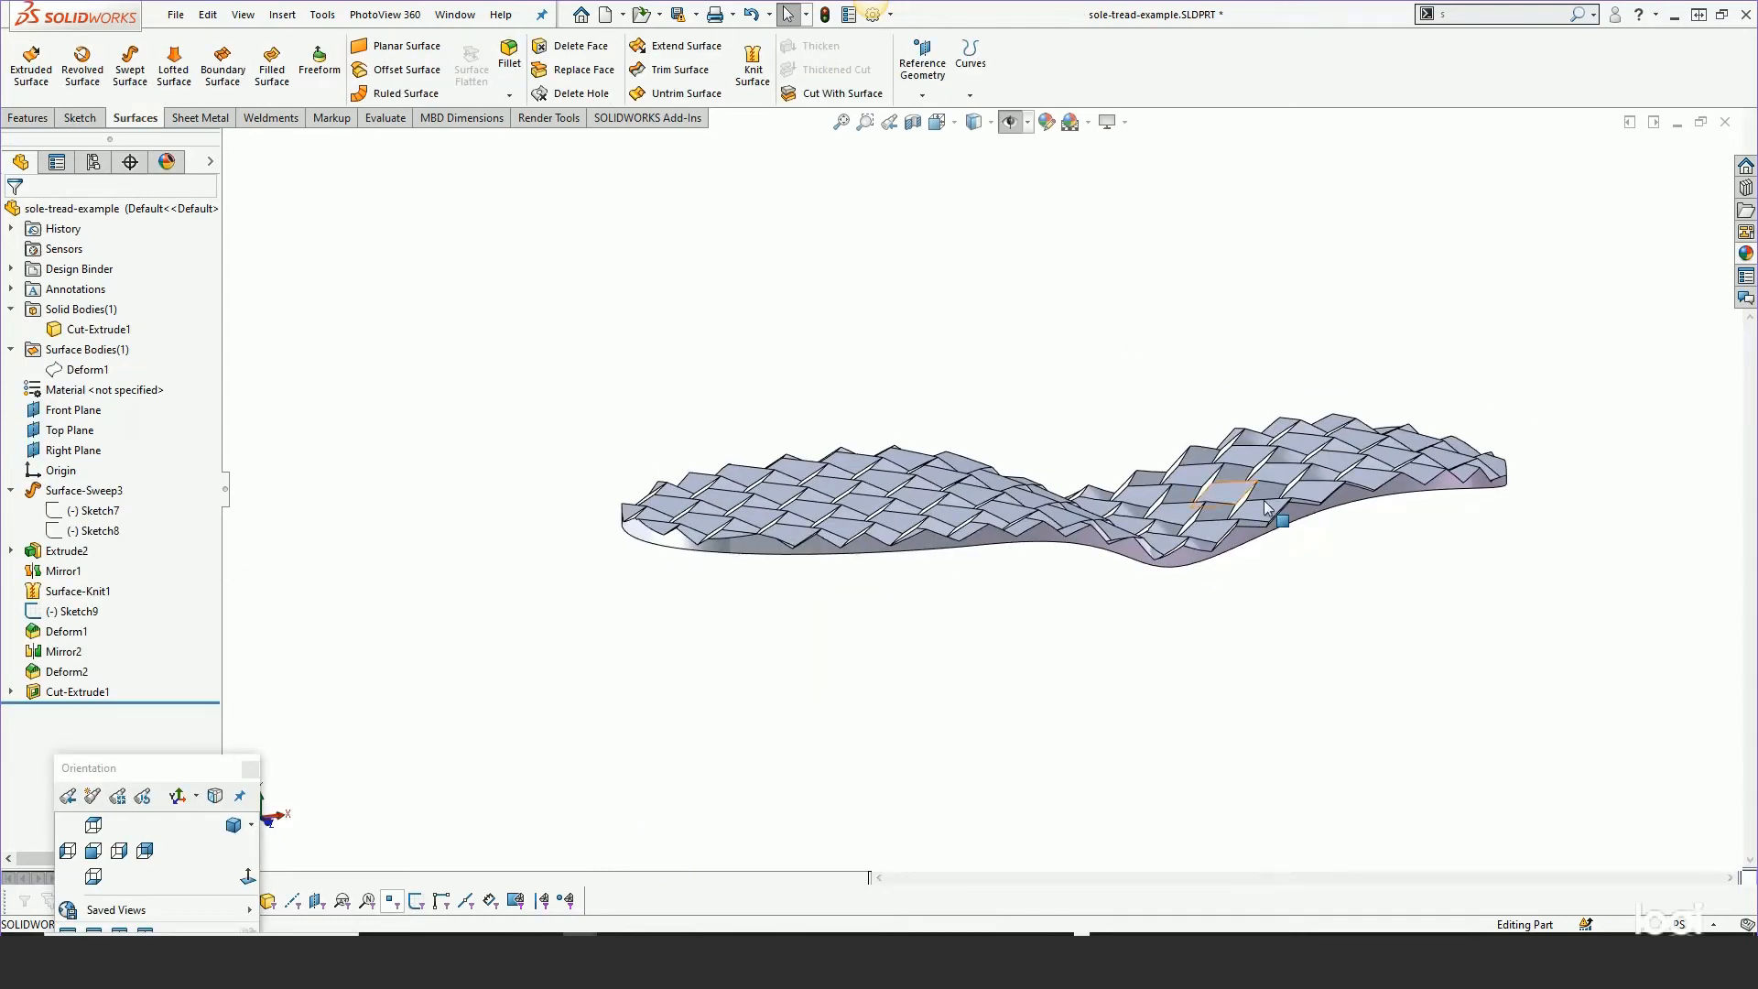
middle_click_drag(1267, 507, 1289, 870)
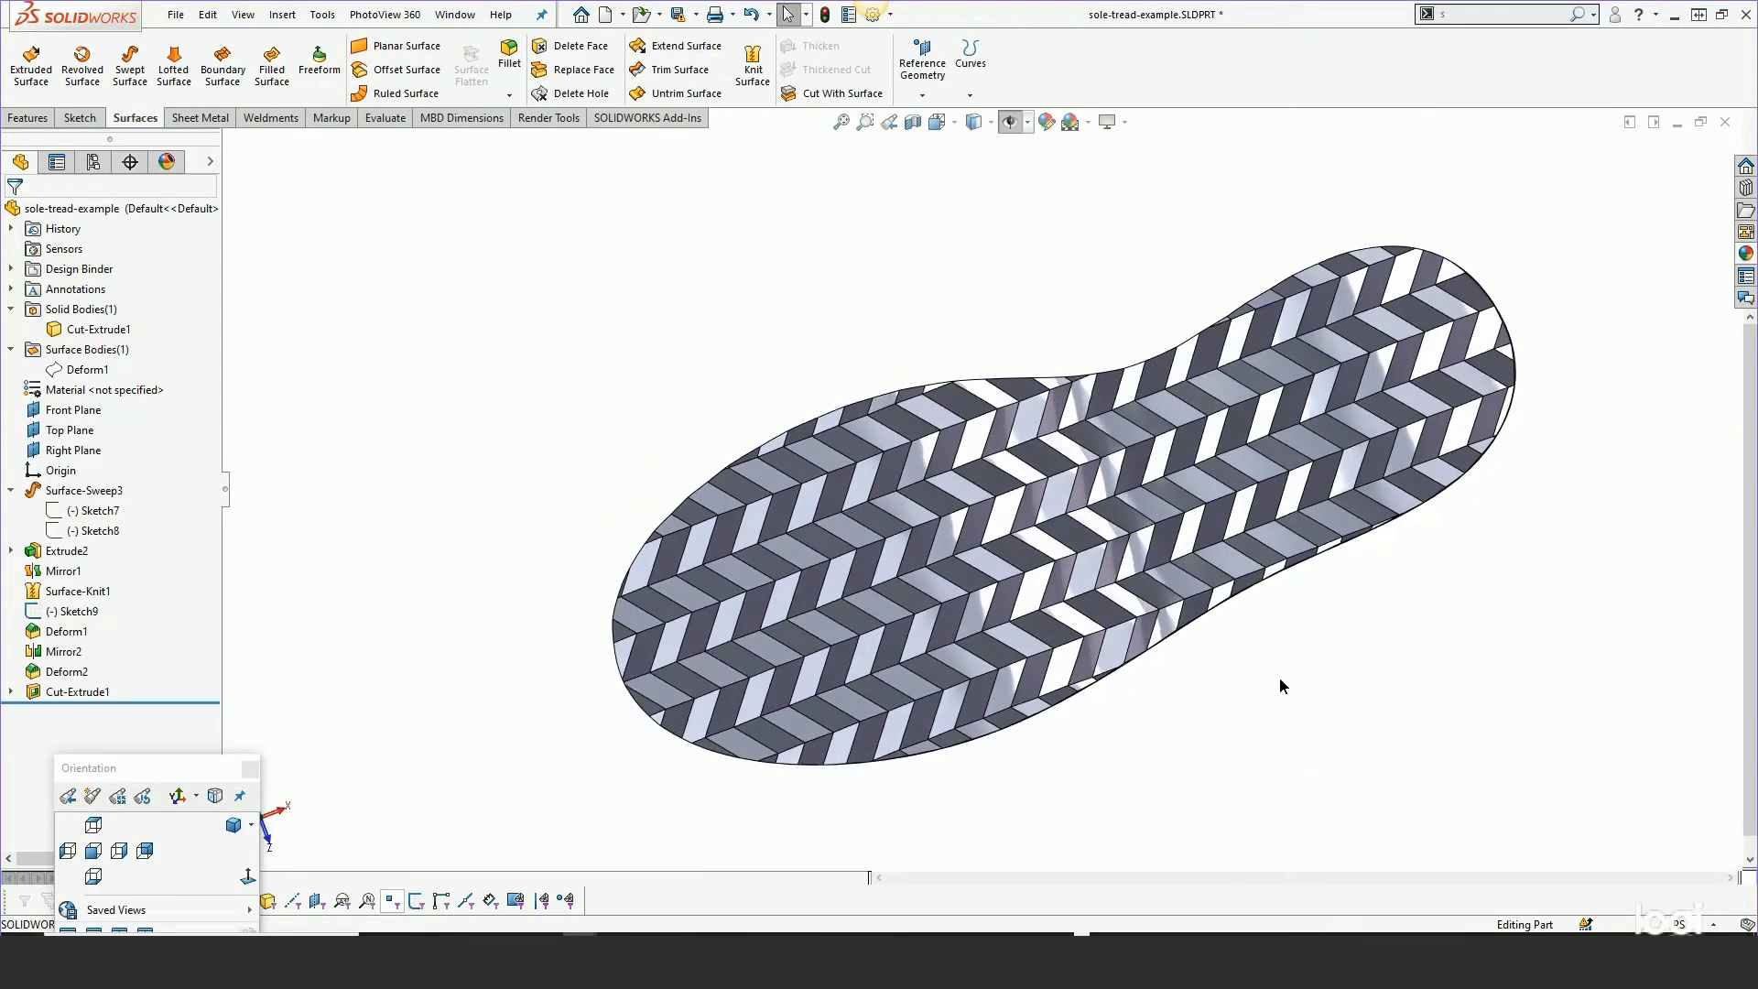
mouse_move(1279, 683)
middle_mouse_down()
mouse_move(1276, 742)
mouse_move(1305, 660)
mouse_move(1283, 698)
mouse_move(1279, 267)
mouse_move(1304, 278)
middle_mouse_up()
middle_click_drag(1312, 375, 1234, 420)
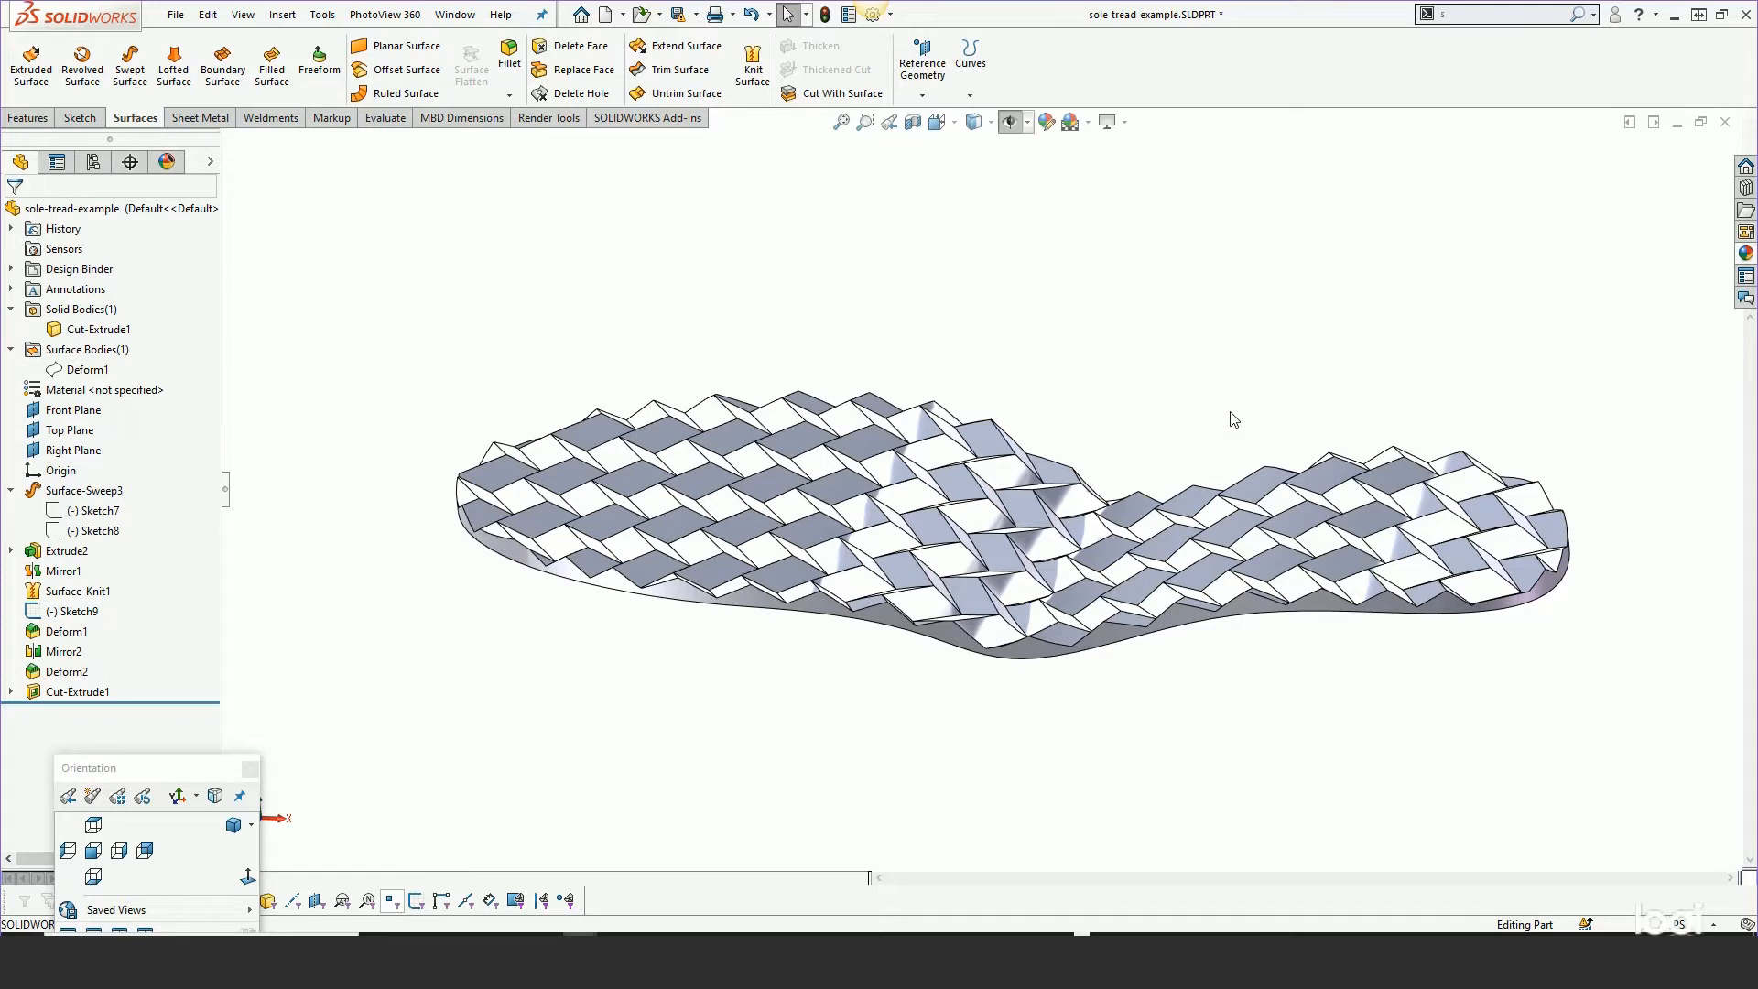
middle_click_drag(1178, 418, 1267, 472)
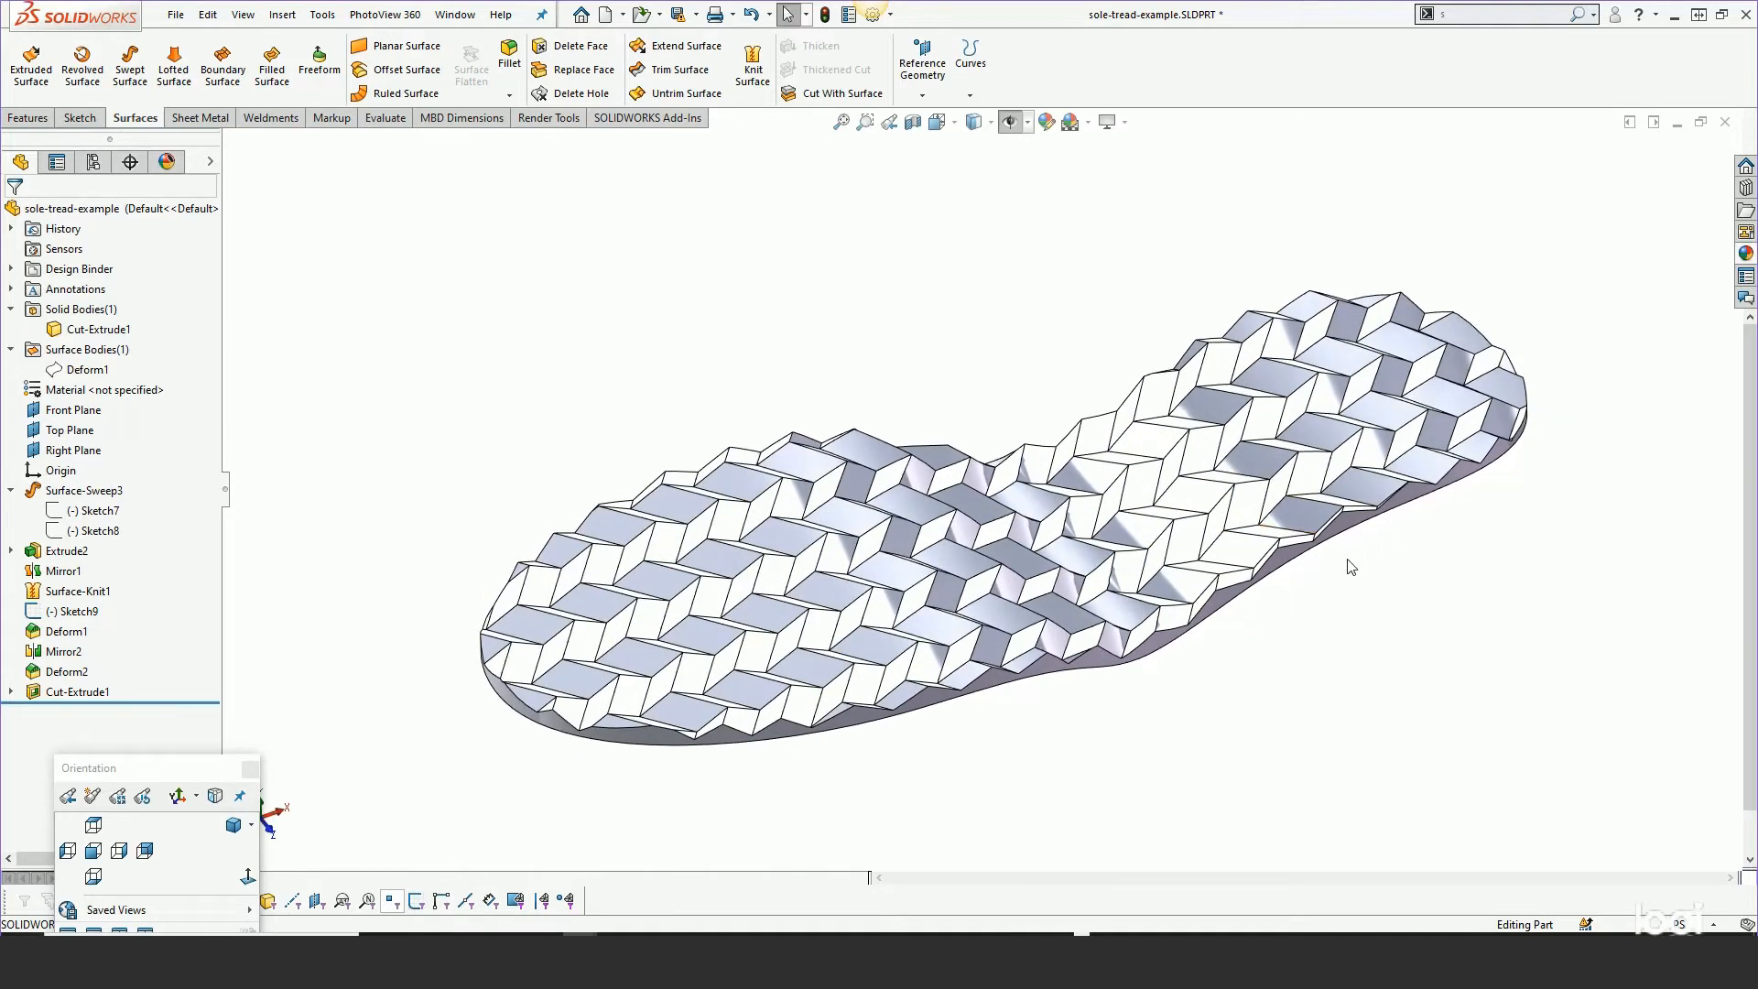
mouse_move(895, 366)
middle_mouse_down()
mouse_move(887, 228)
mouse_move(909, 194)
mouse_move(914, 243)
mouse_move(874, 351)
middle_mouse_up()
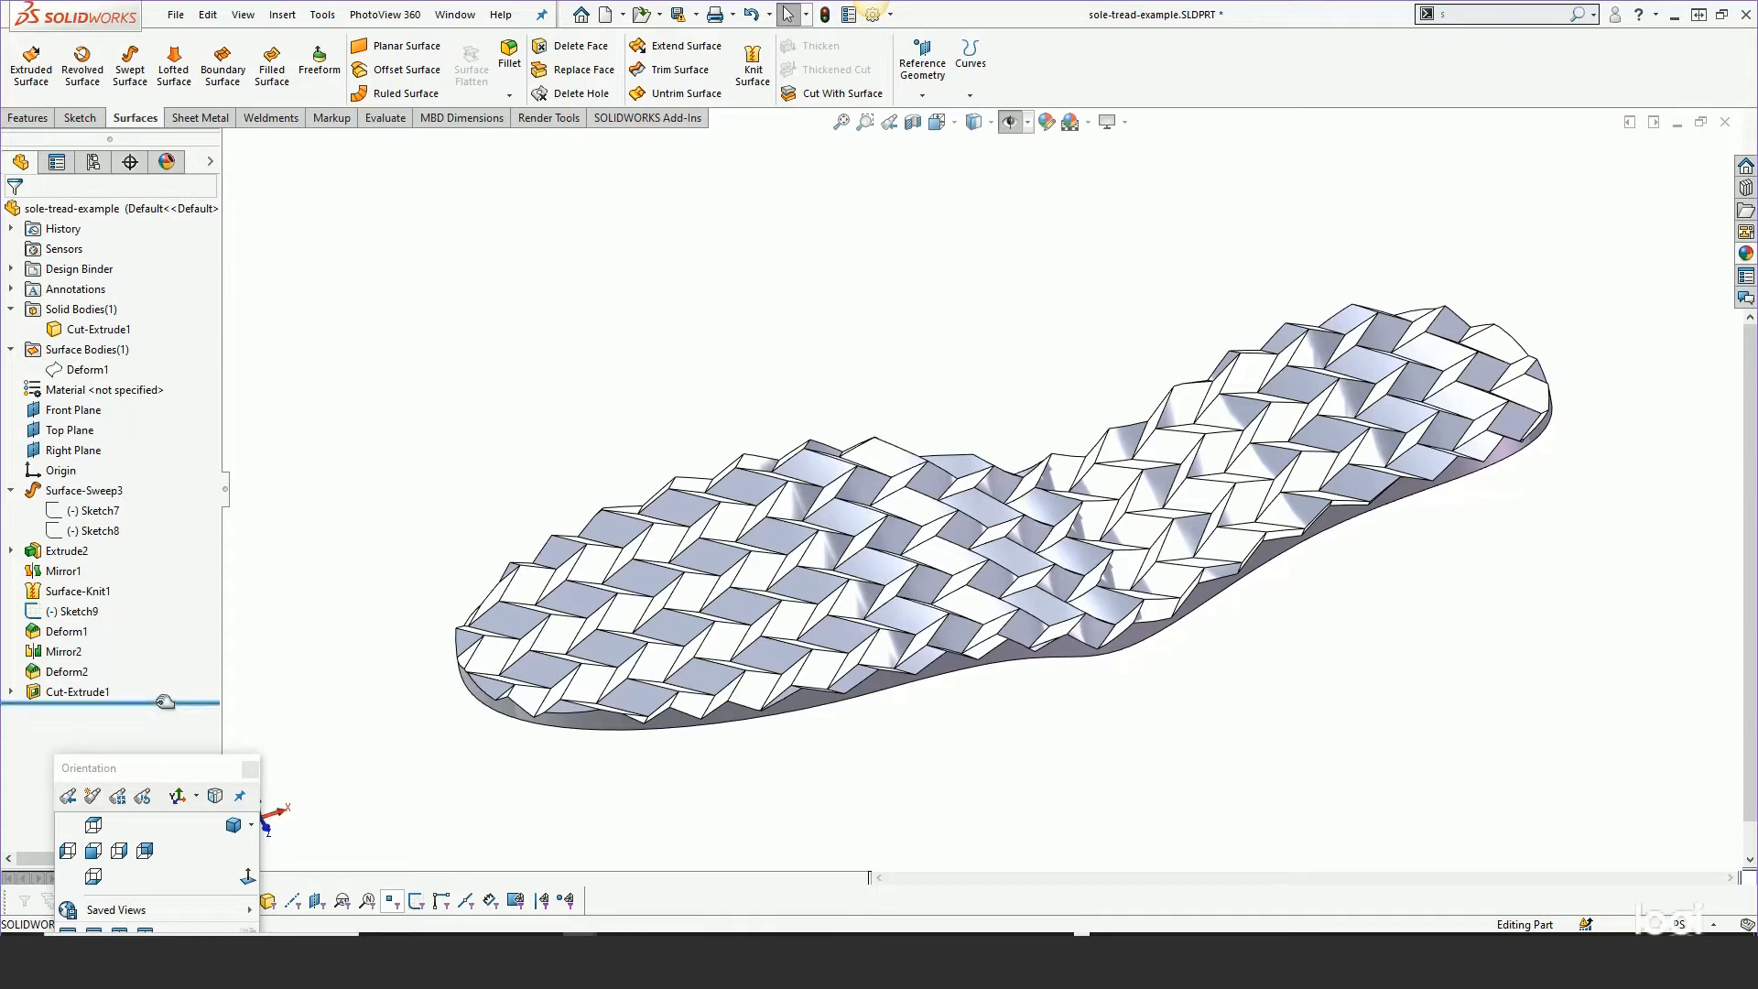
Roll the sole tread's feature history back to just after Surface-Sweep3
left_click_drag(154, 703, 141, 544)
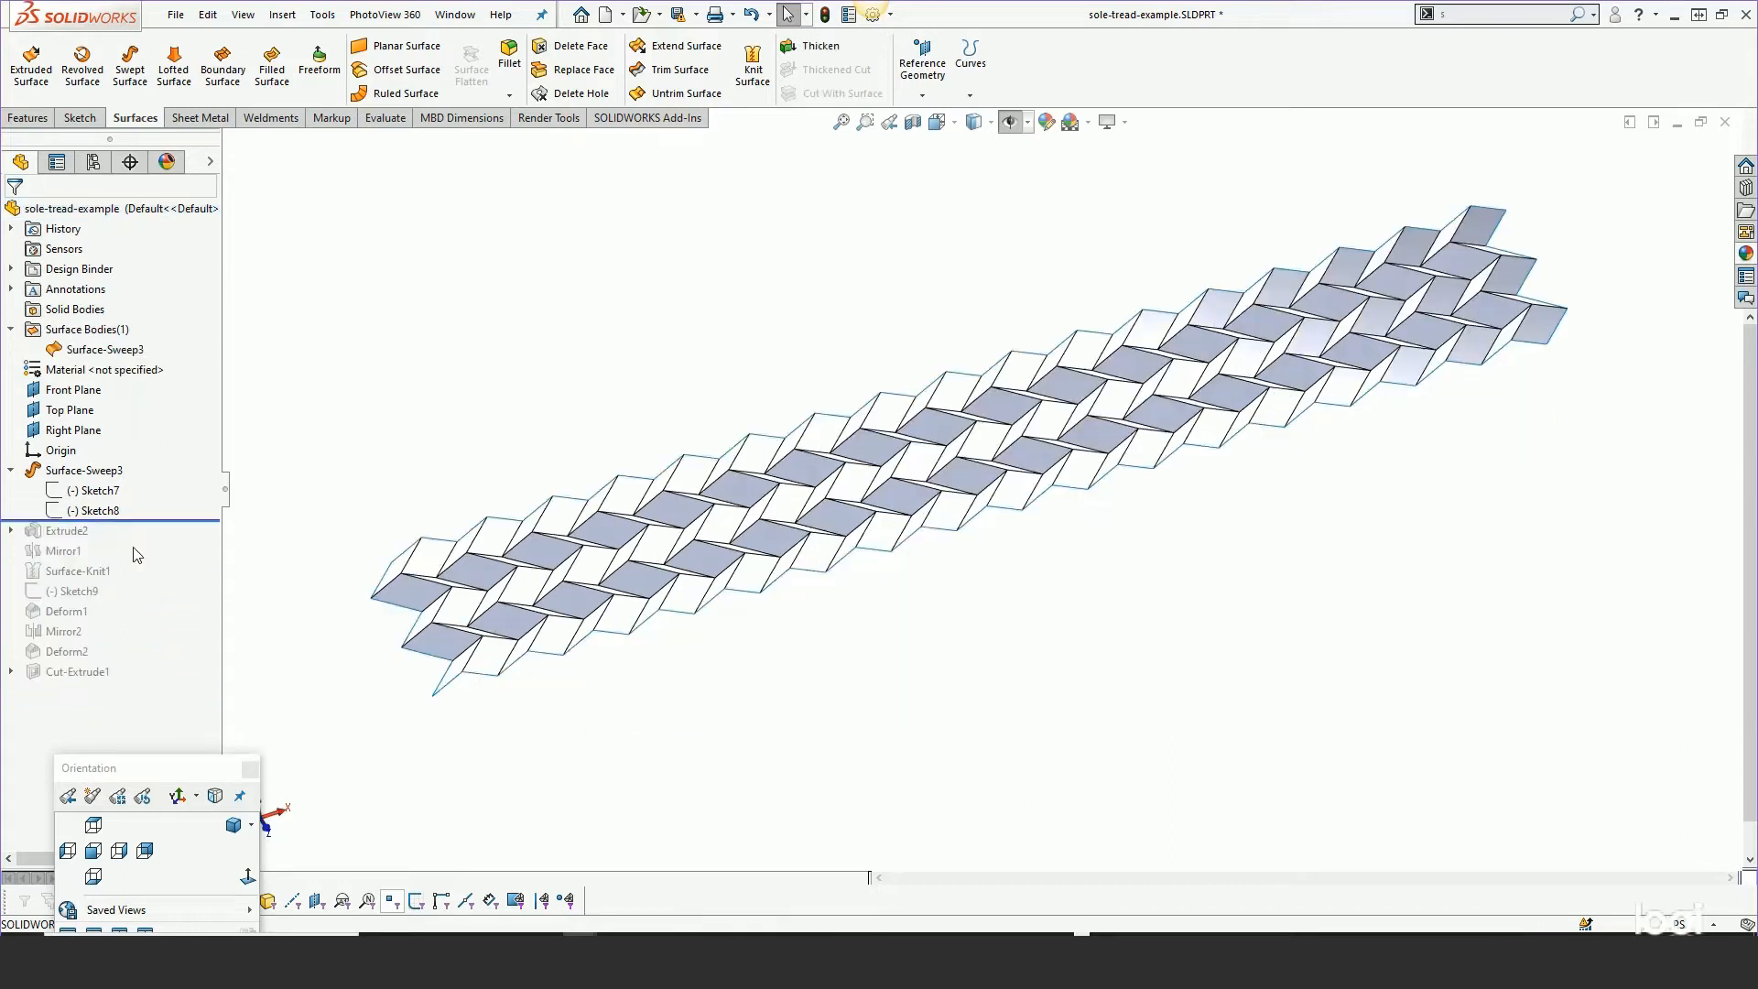
middle_click_drag(487, 418, 544, 386)
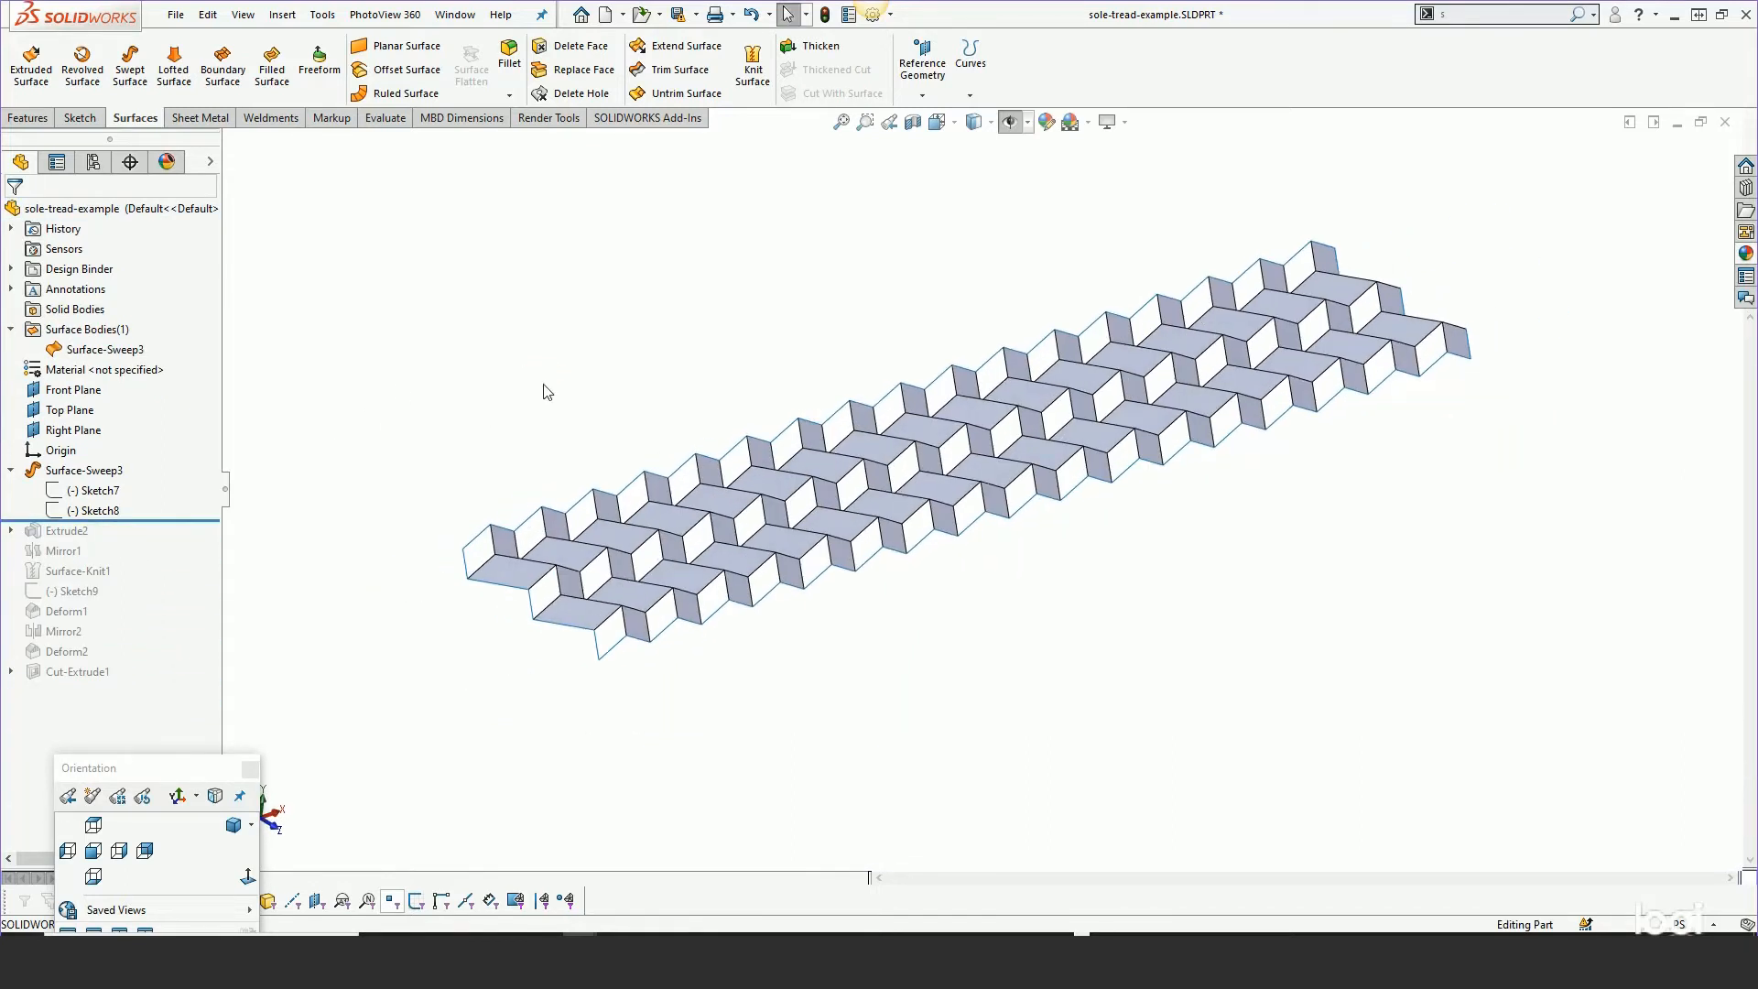
mouse_move(1140, 578)
middle_mouse_down()
mouse_move(1201, 495)
mouse_move(1146, 593)
middle_mouse_up()
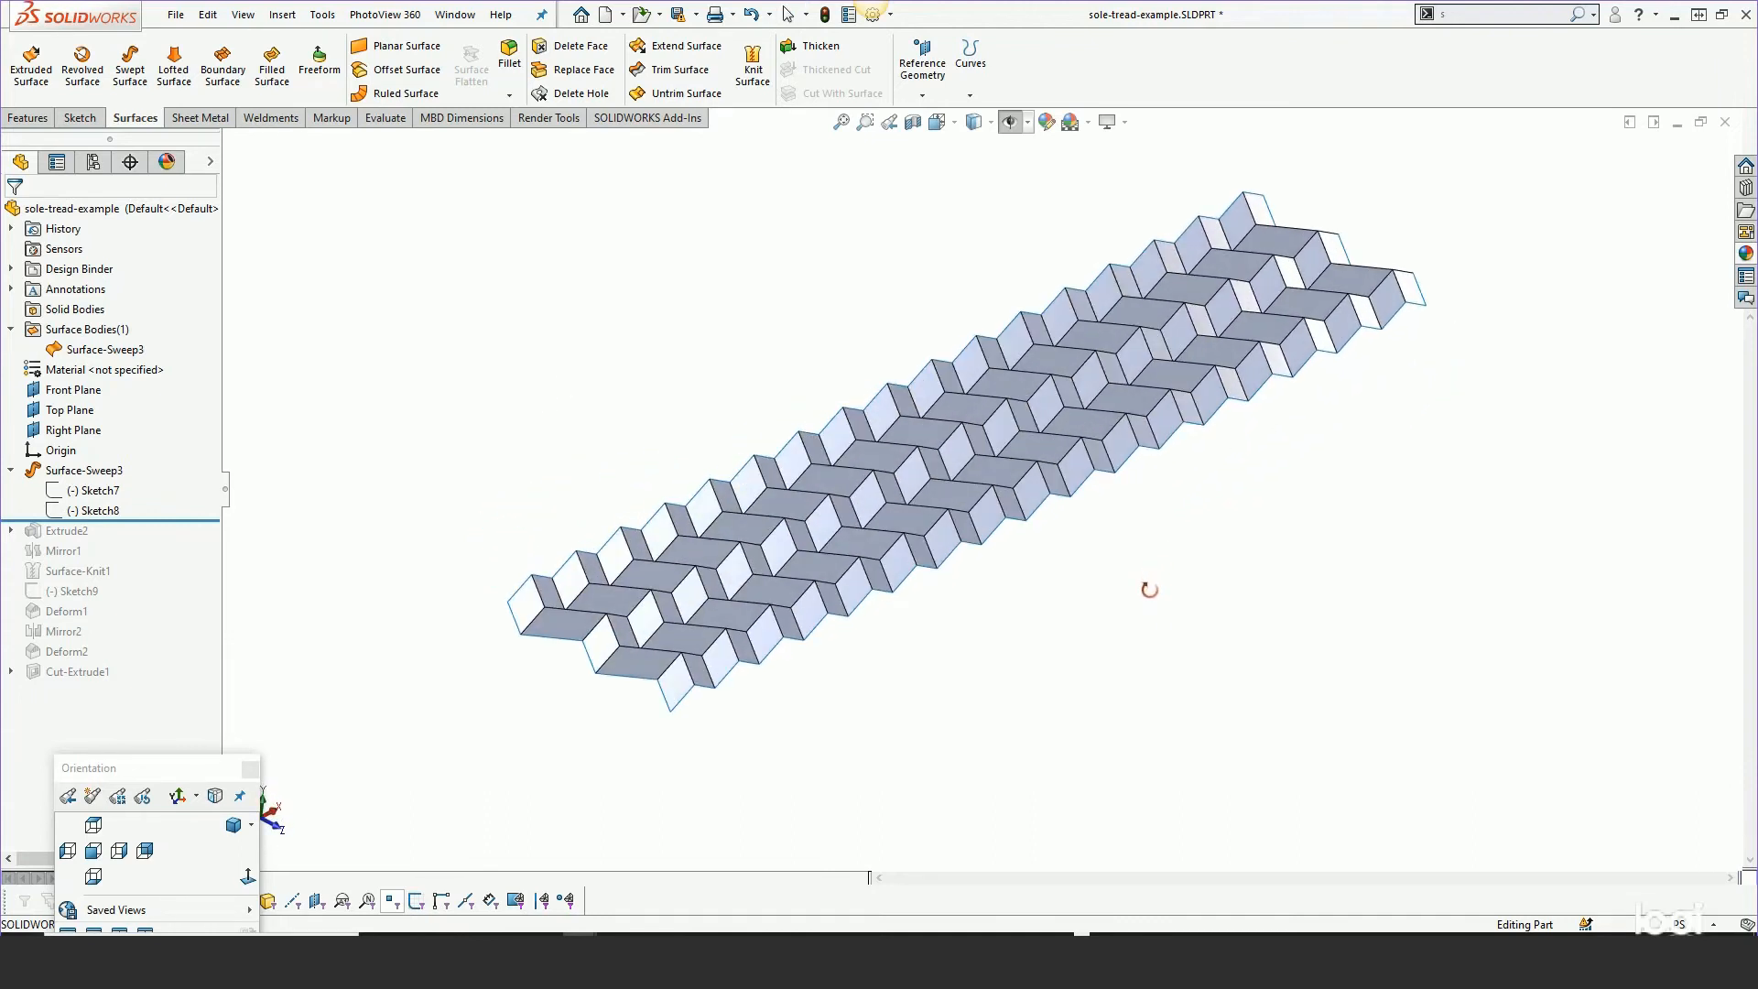
Examine Sketch7 and Sketch8, the two zigzag sketches that define the swept surface
mouse_move(89, 497)
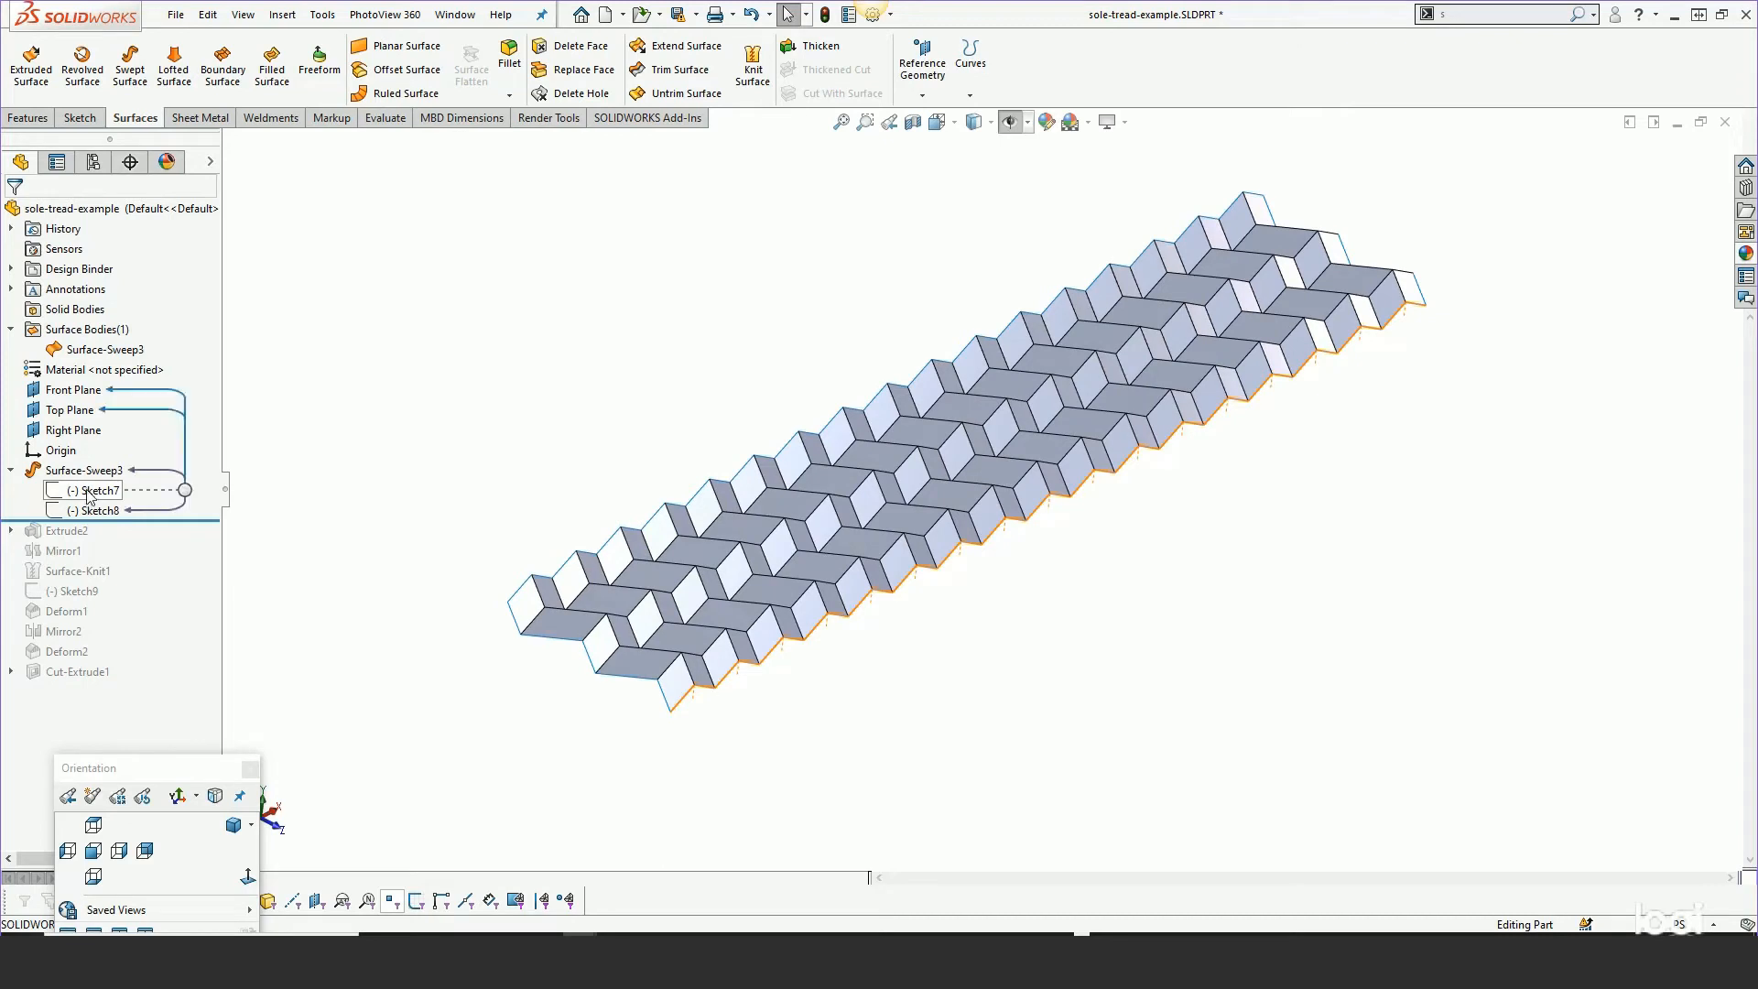
left_click(88, 494)
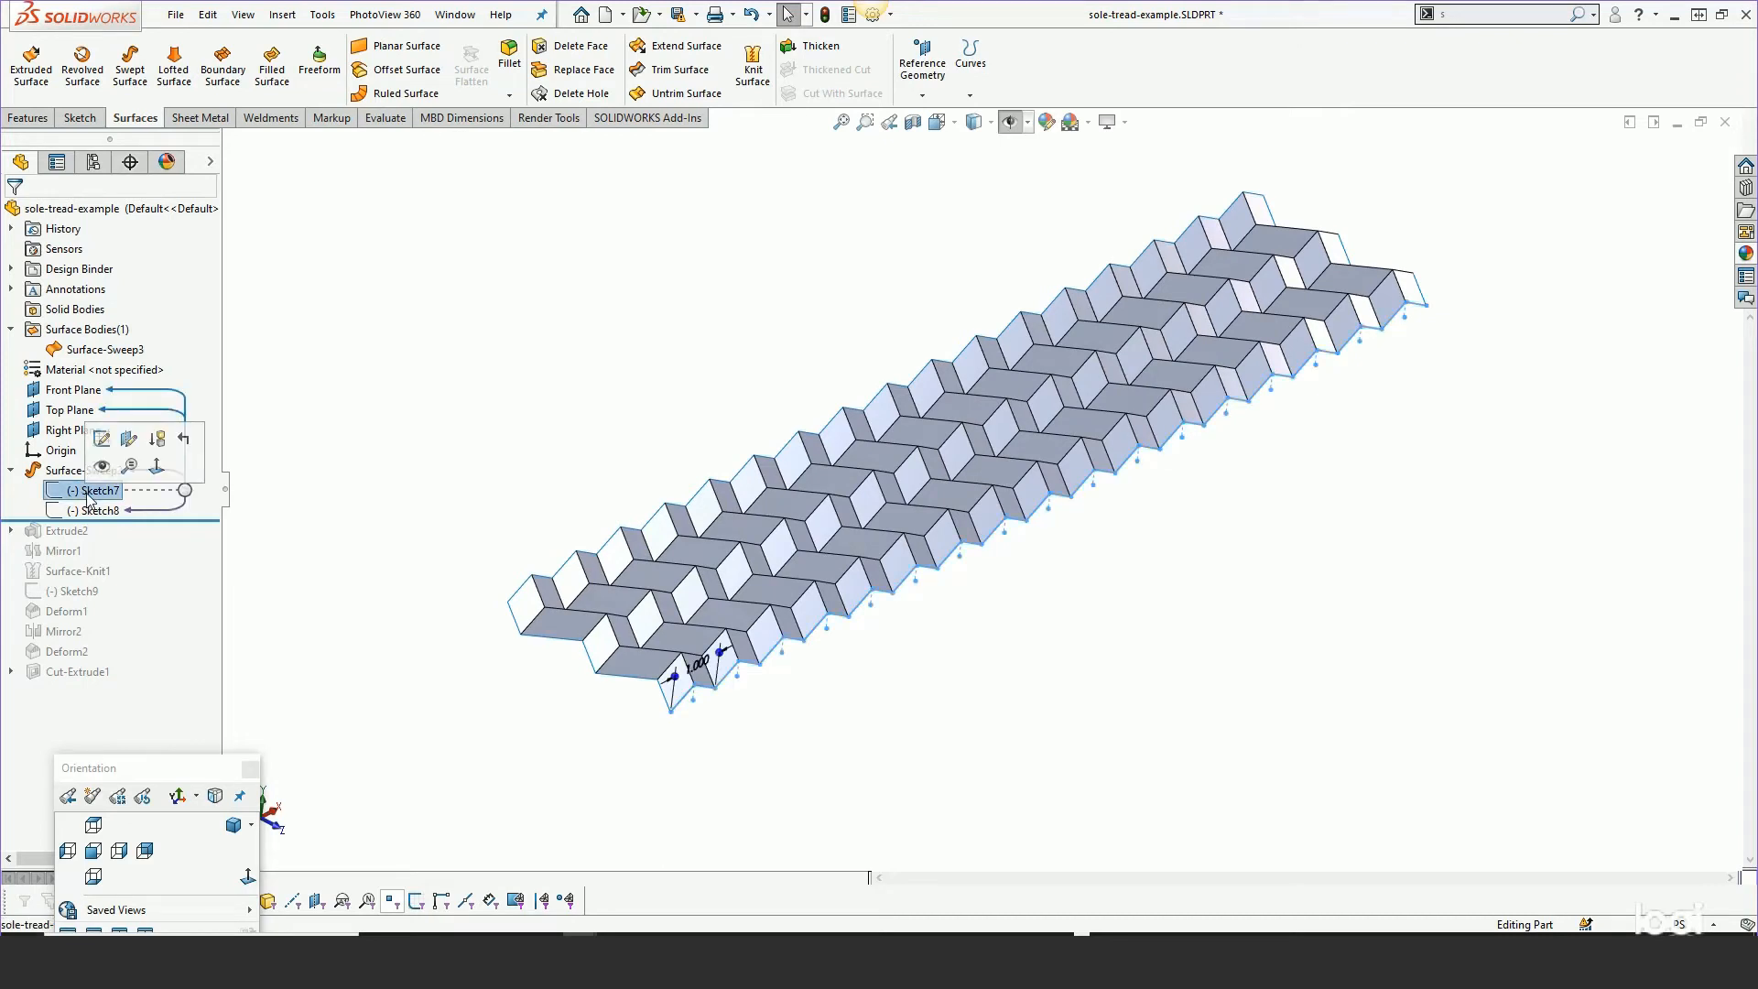
left_click(92, 515)
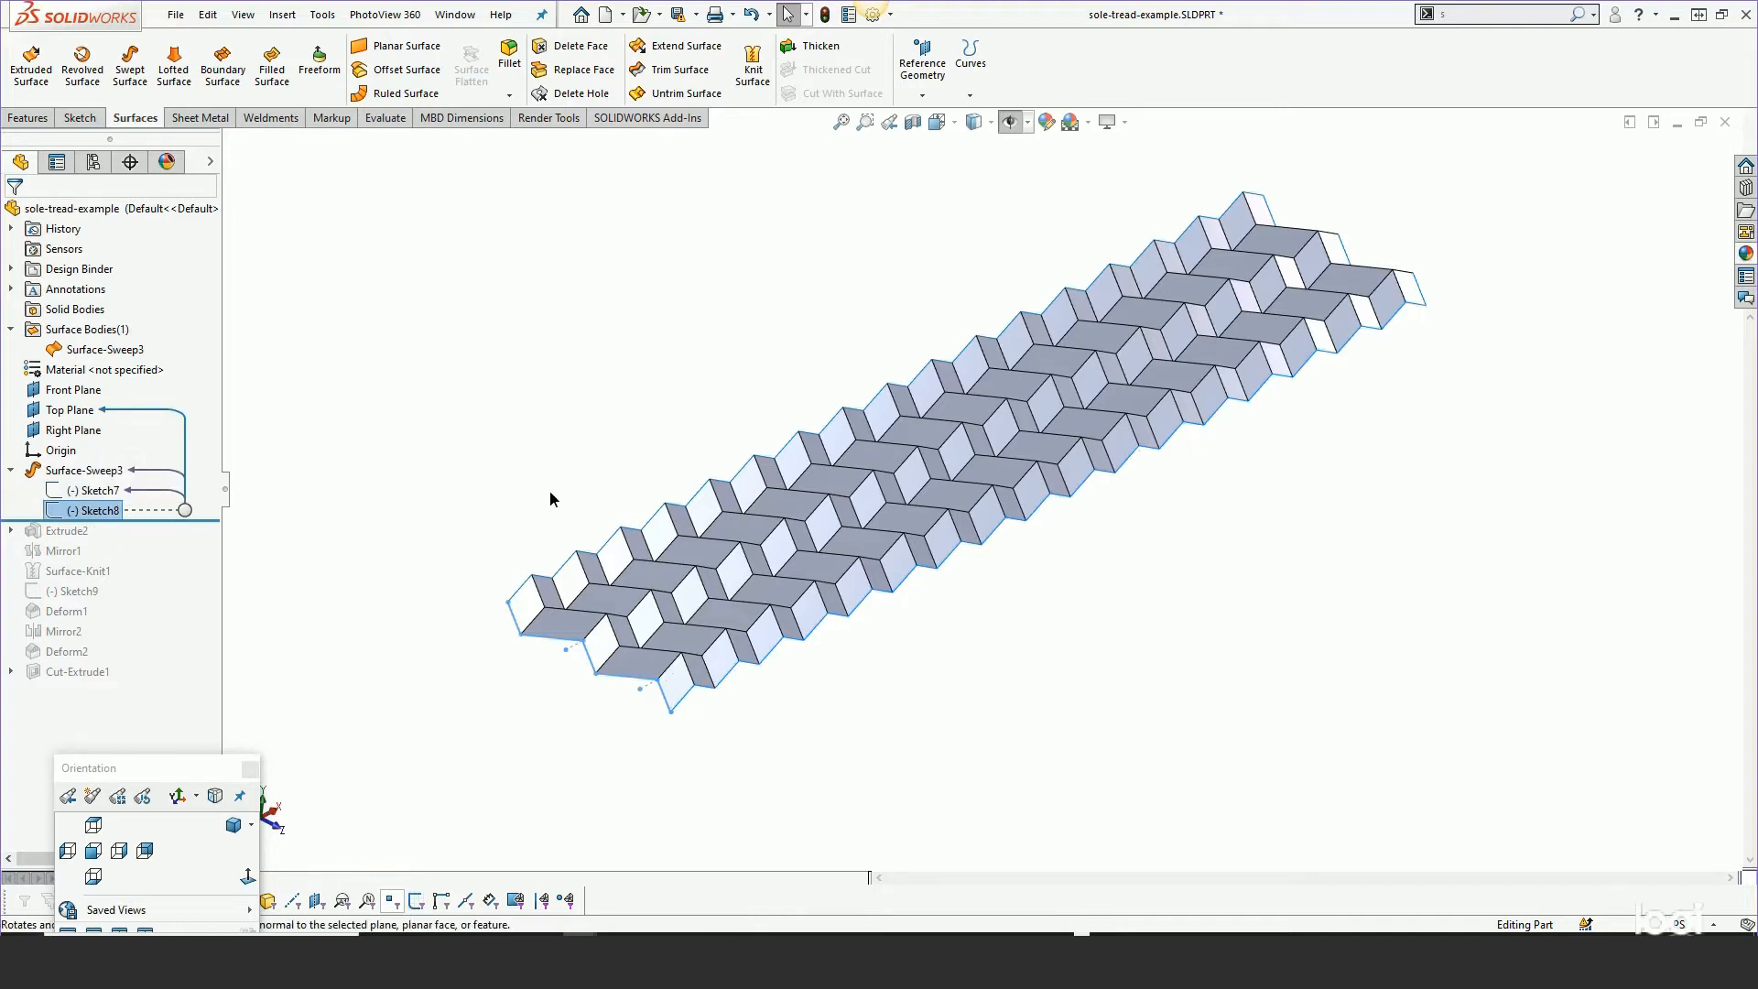
mouse_move(551, 492)
middle_mouse_down()
mouse_move(600, 436)
mouse_move(589, 479)
mouse_move(526, 421)
mouse_move(569, 522)
mouse_move(530, 515)
mouse_move(559, 413)
mouse_move(522, 445)
mouse_move(548, 474)
middle_mouse_up()
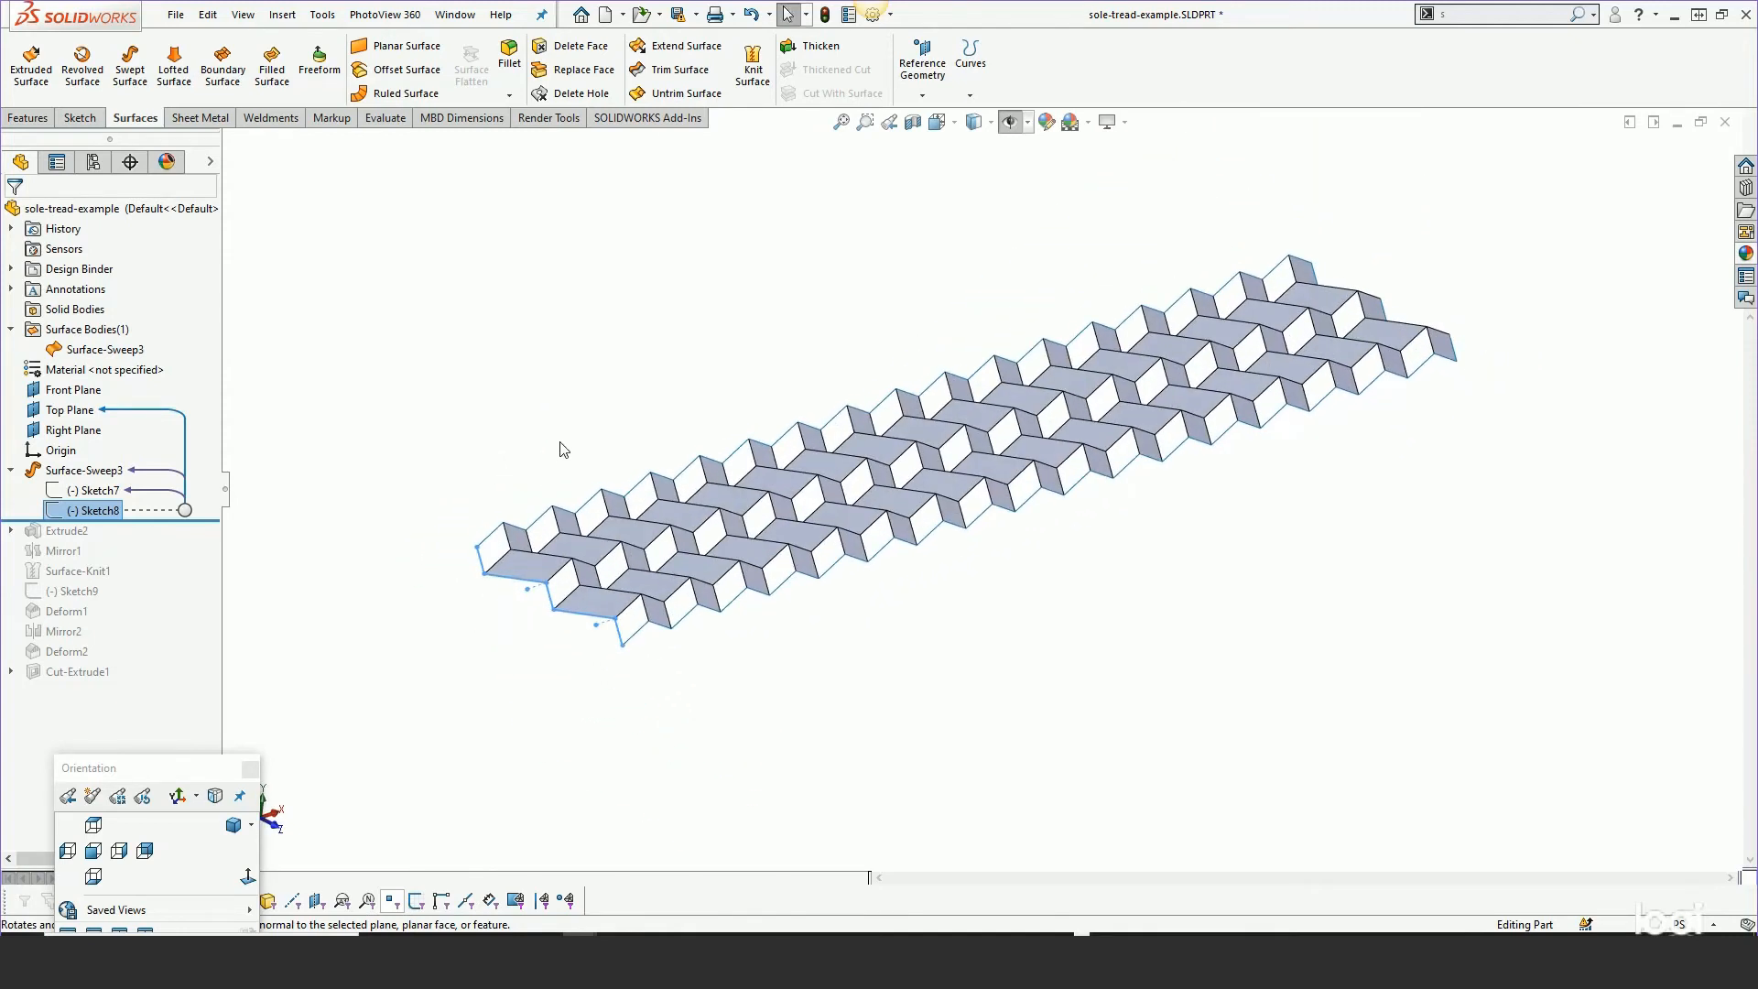
middle_click_drag(545, 409, 555, 406)
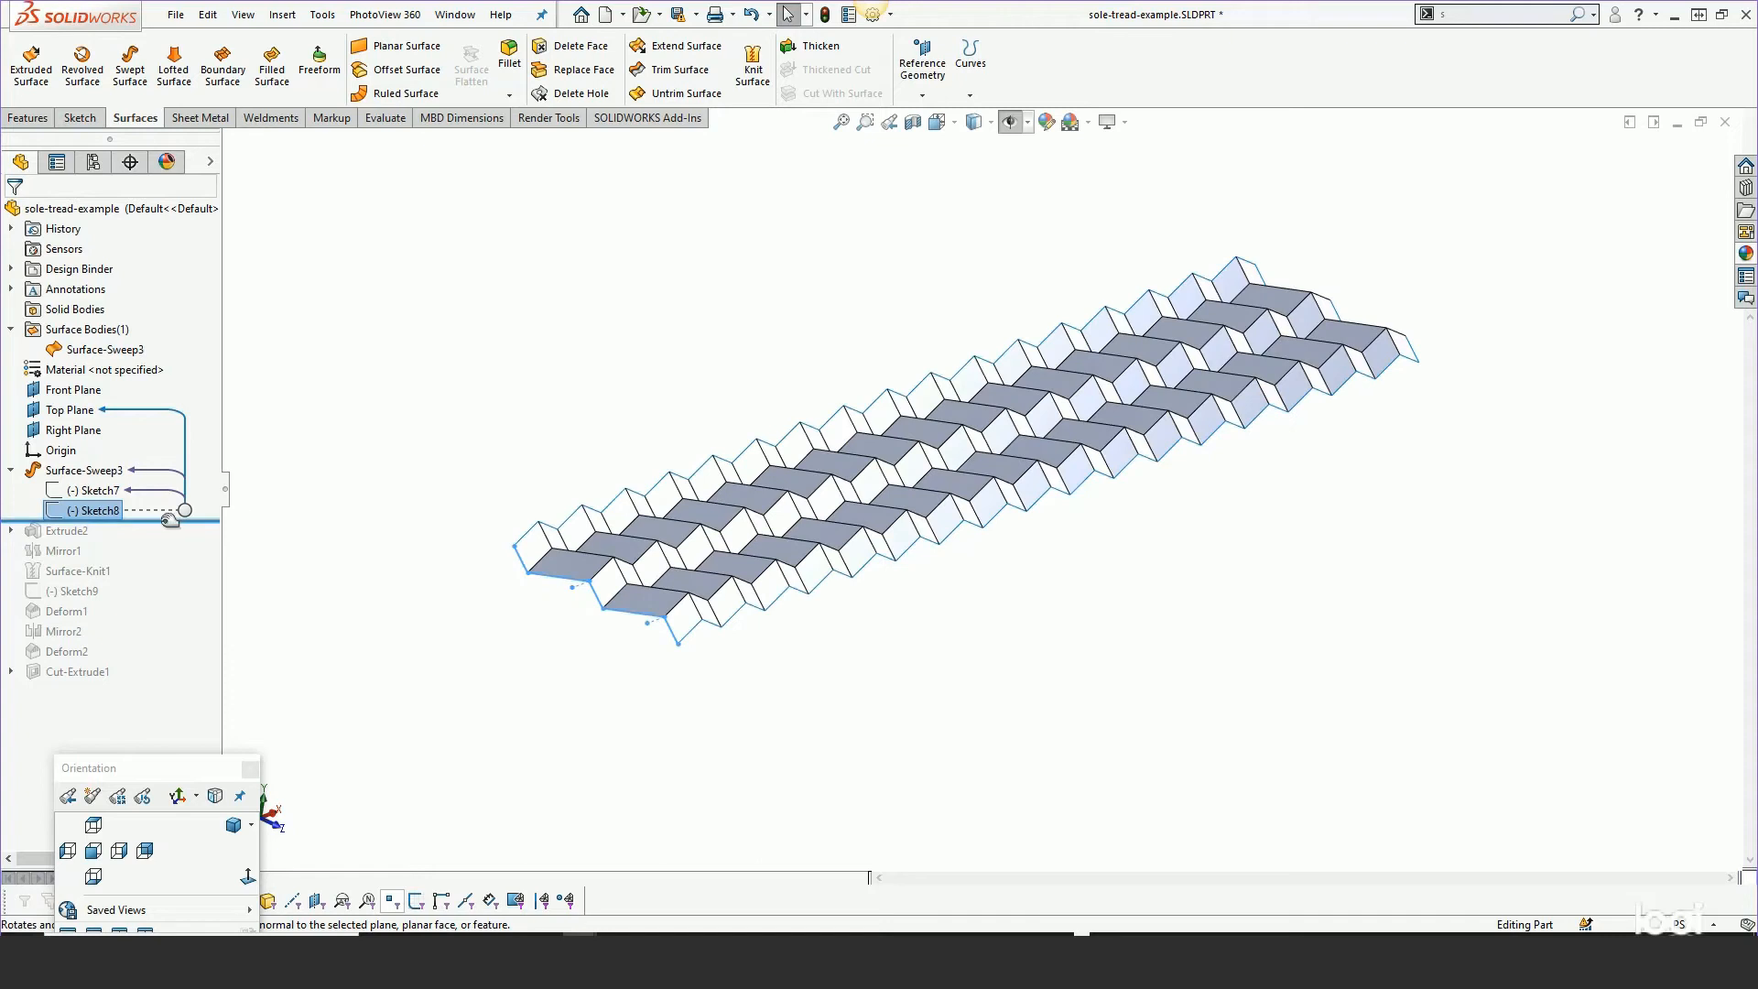
Roll the history forward through Surface-Knit1, and show the knit surface body in place of the Extrude2 solid body
mouse_move(168, 520)
left_mouse_down()
mouse_move(147, 549)
mouse_move(263, 532)
mouse_move(193, 537)
mouse_move(188, 553)
left_mouse_up()
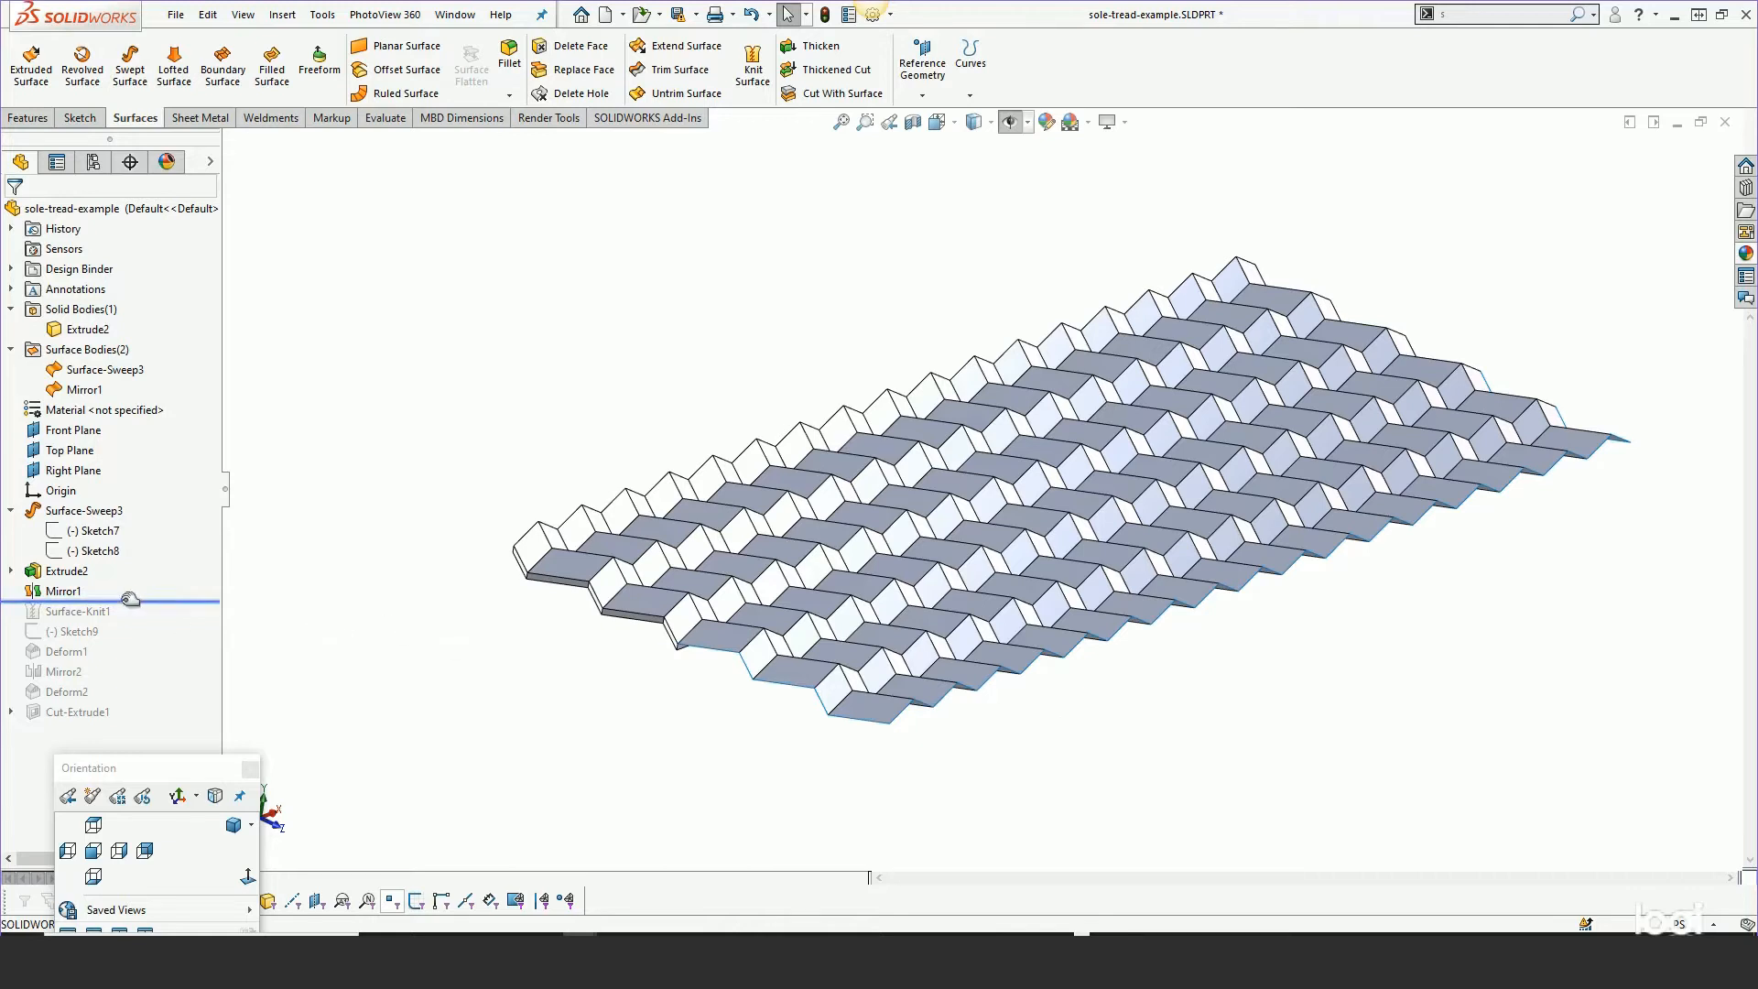
left_click_drag(133, 602, 133, 623)
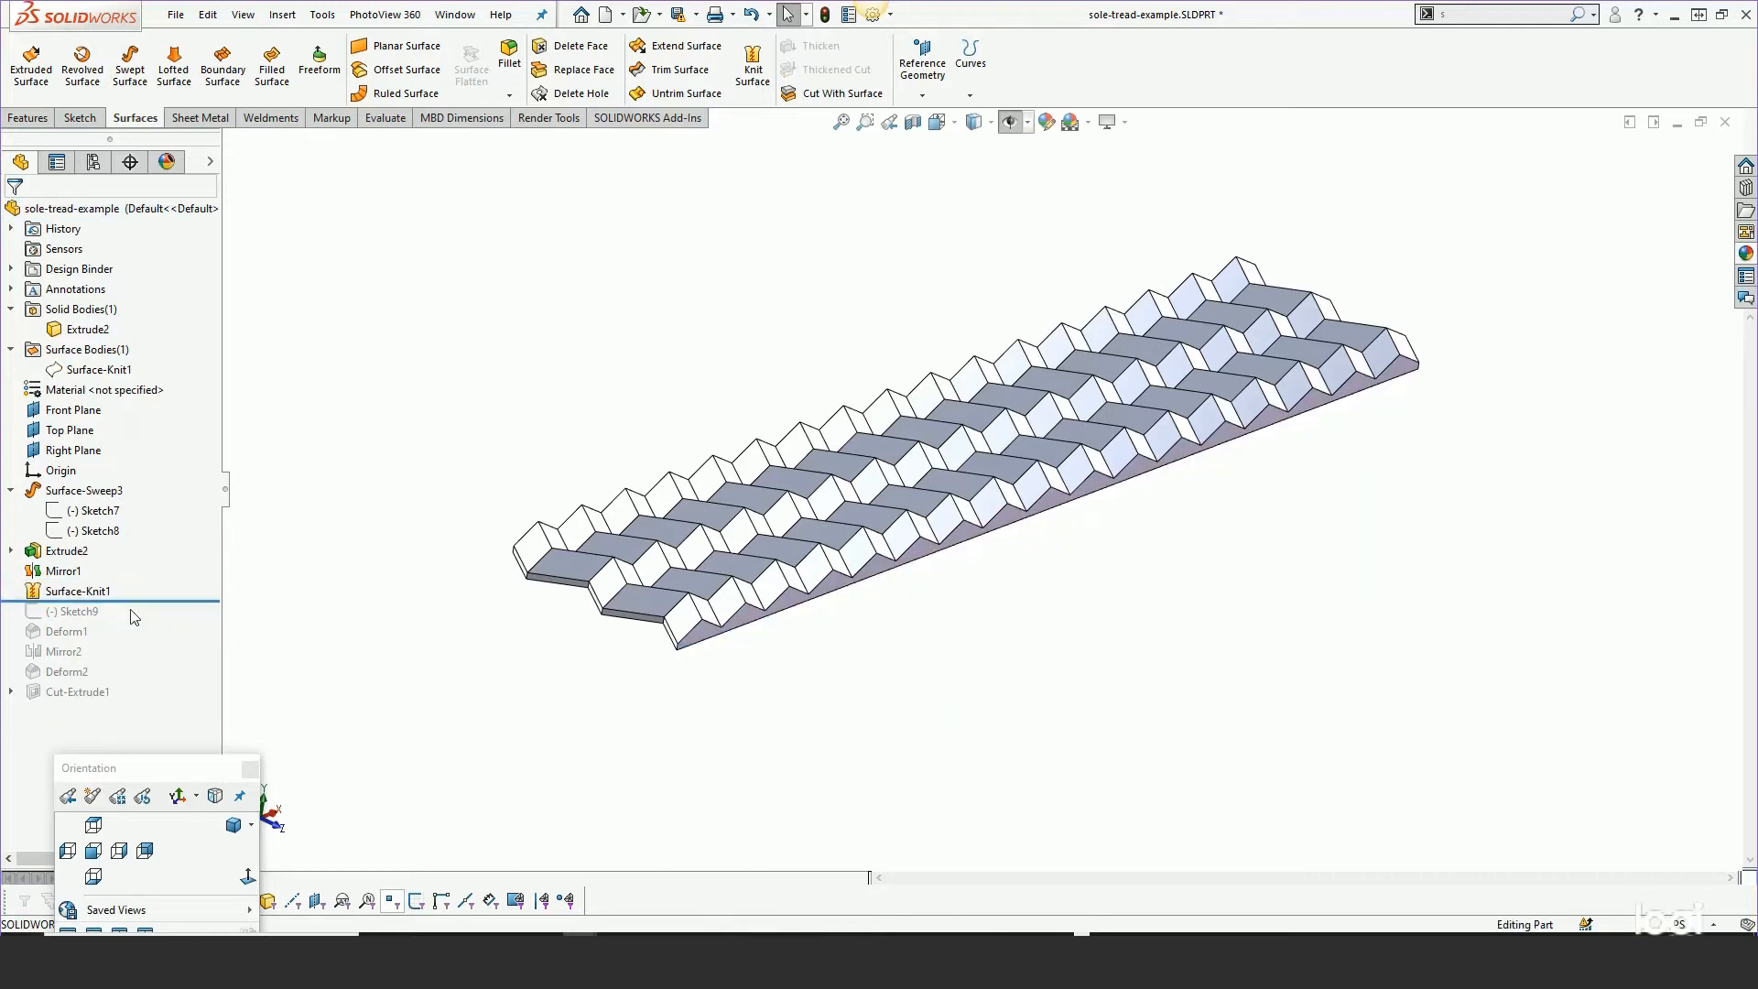
left_click(81, 372)
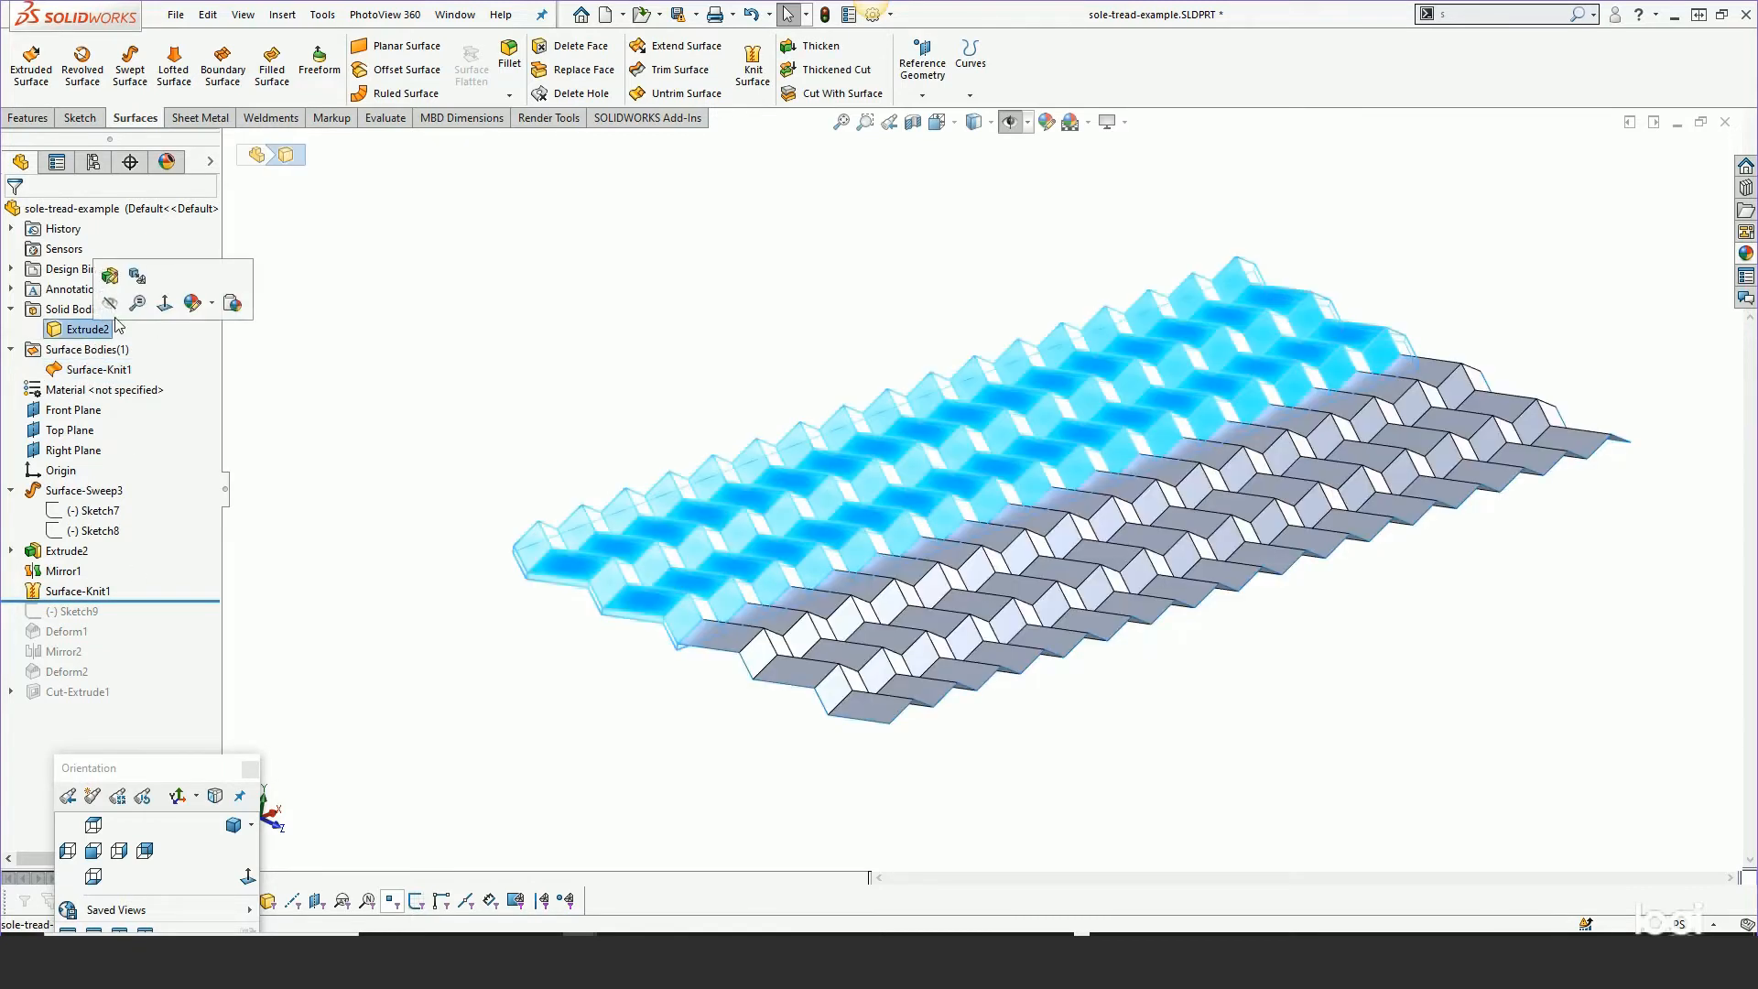
left_click(354, 325)
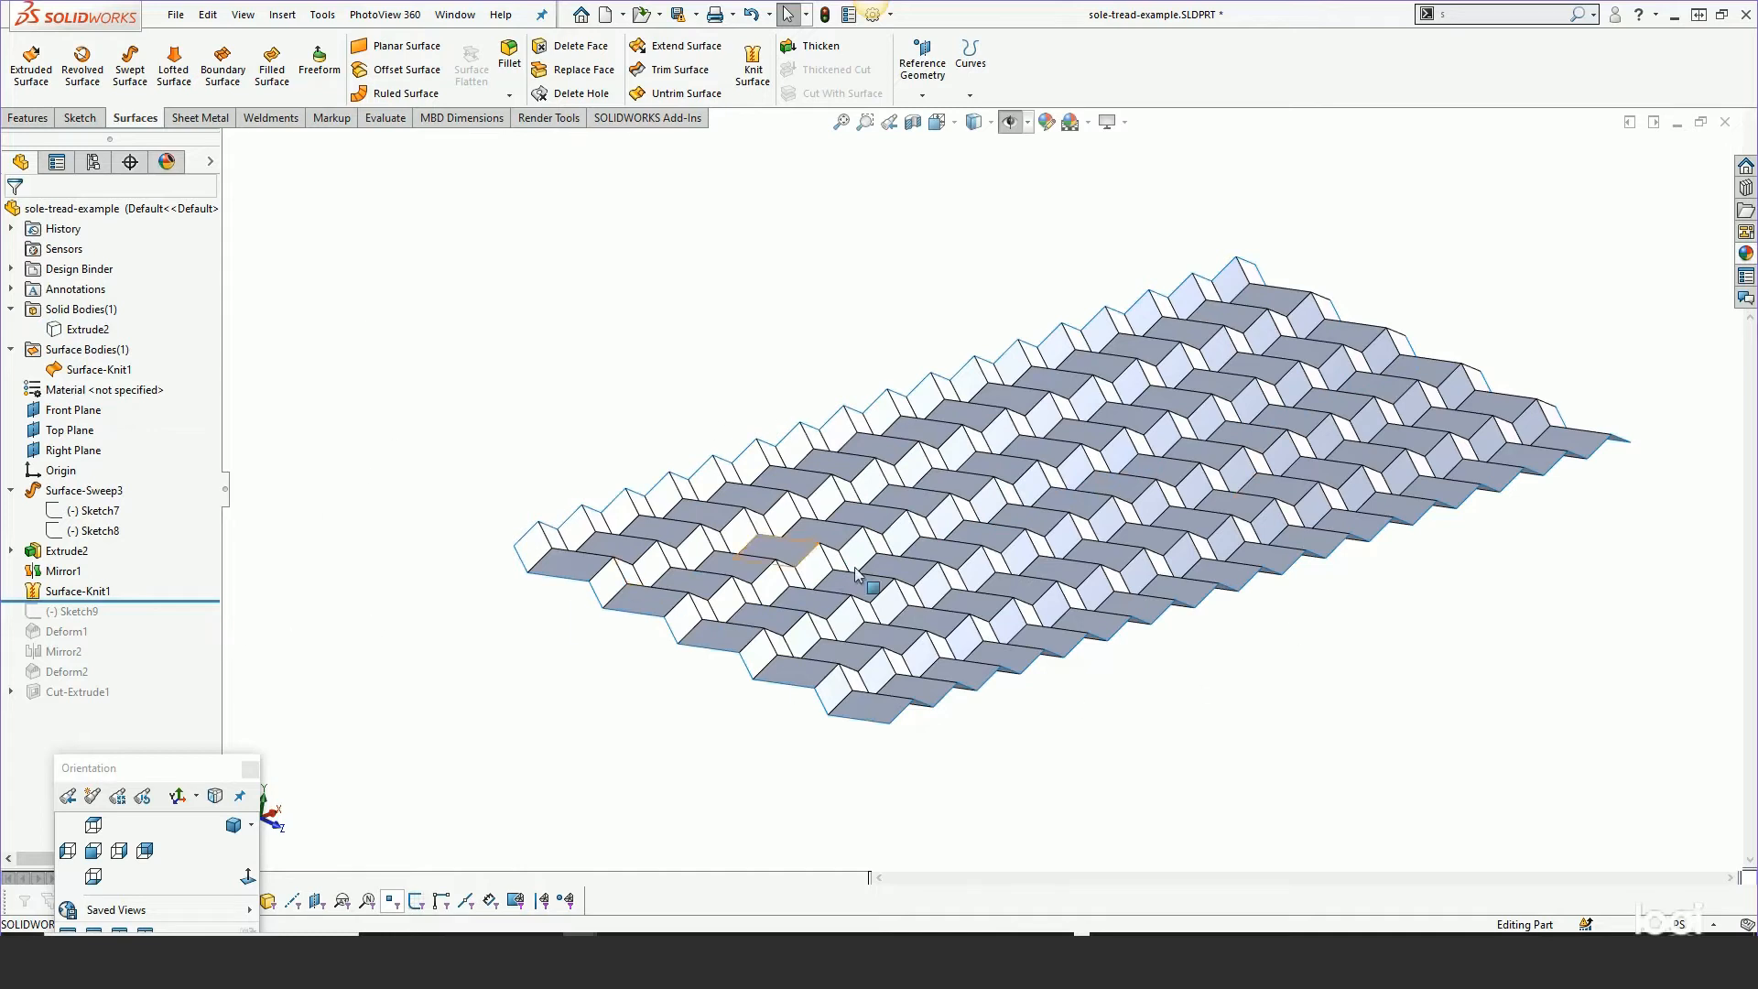
Roll the history forward past Sketch9 and open that sketch for editing, viewed normal to its plane
left_click_drag(116, 604, 137, 619)
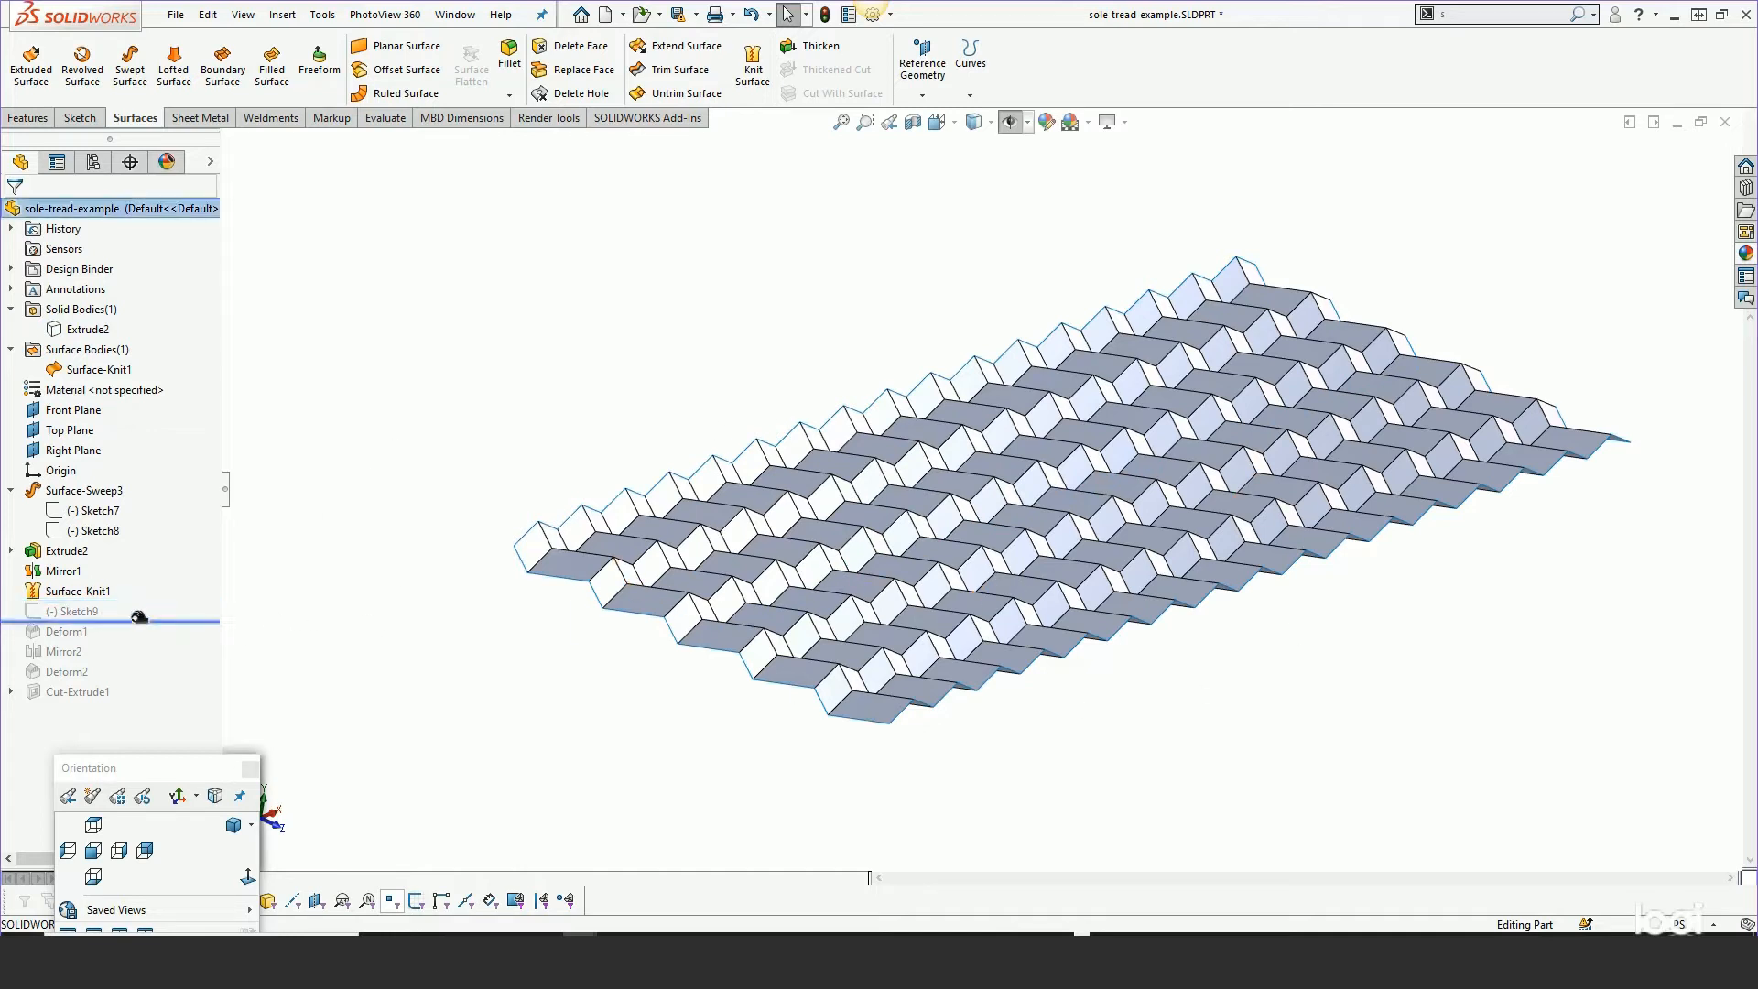
left_click(75, 611)
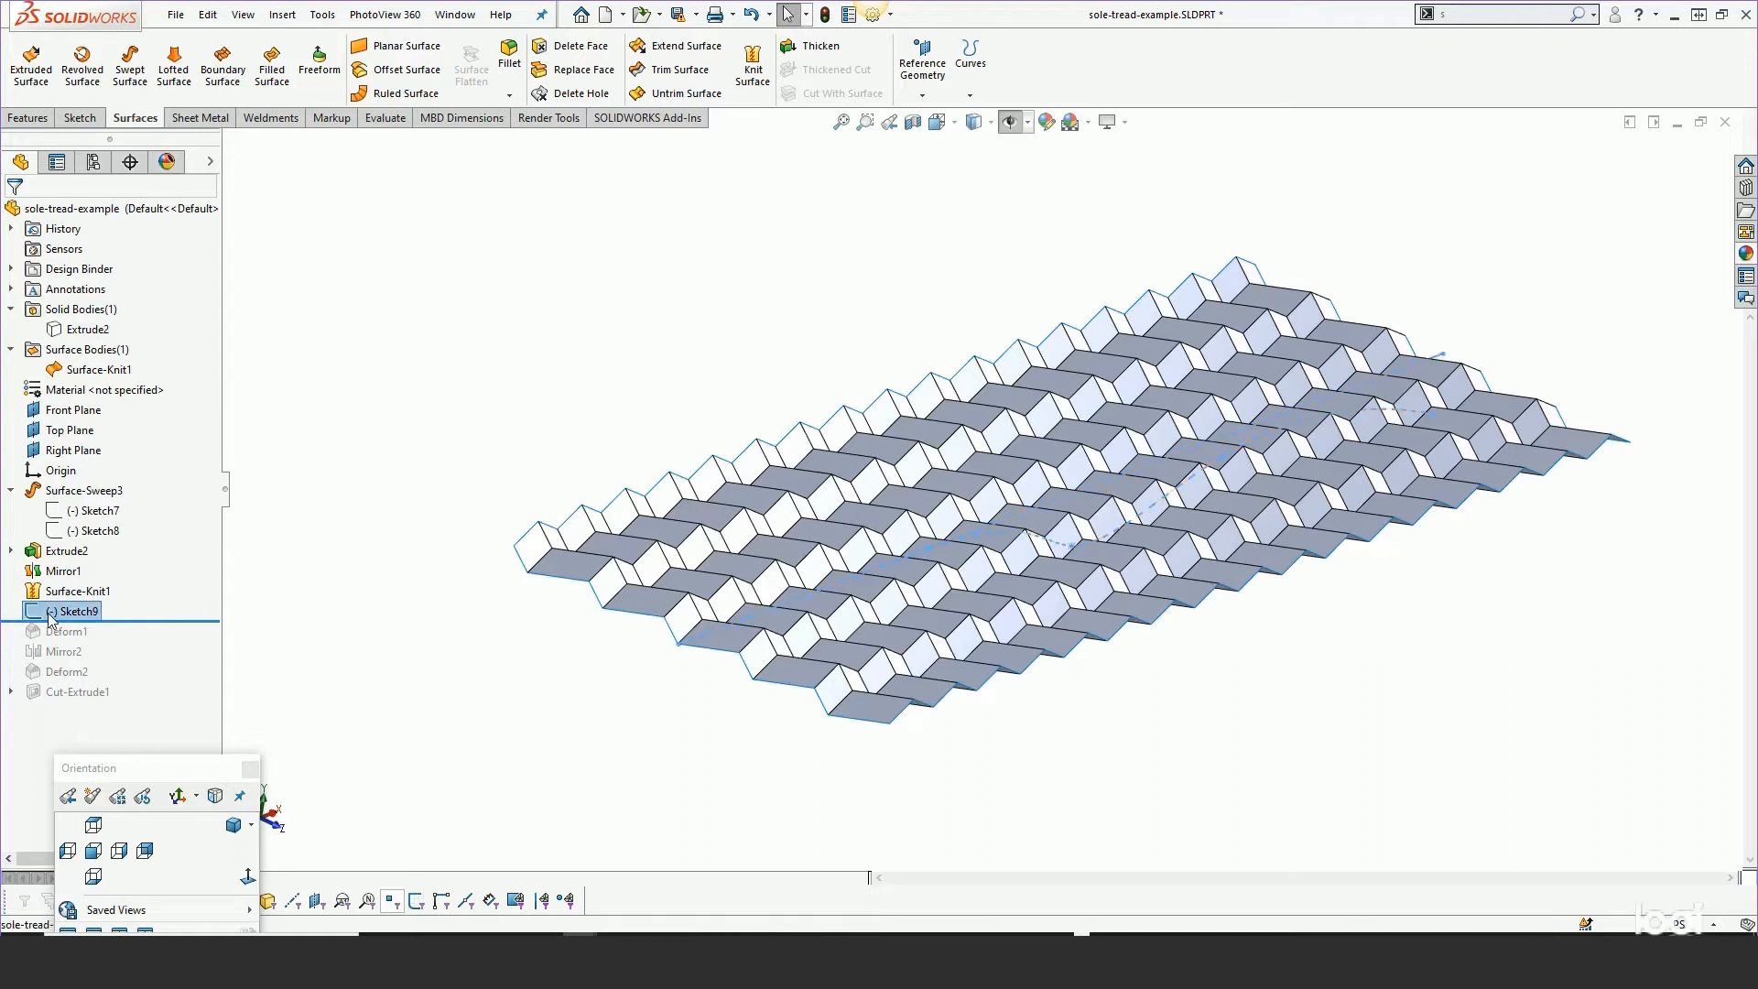
left_click(65, 560)
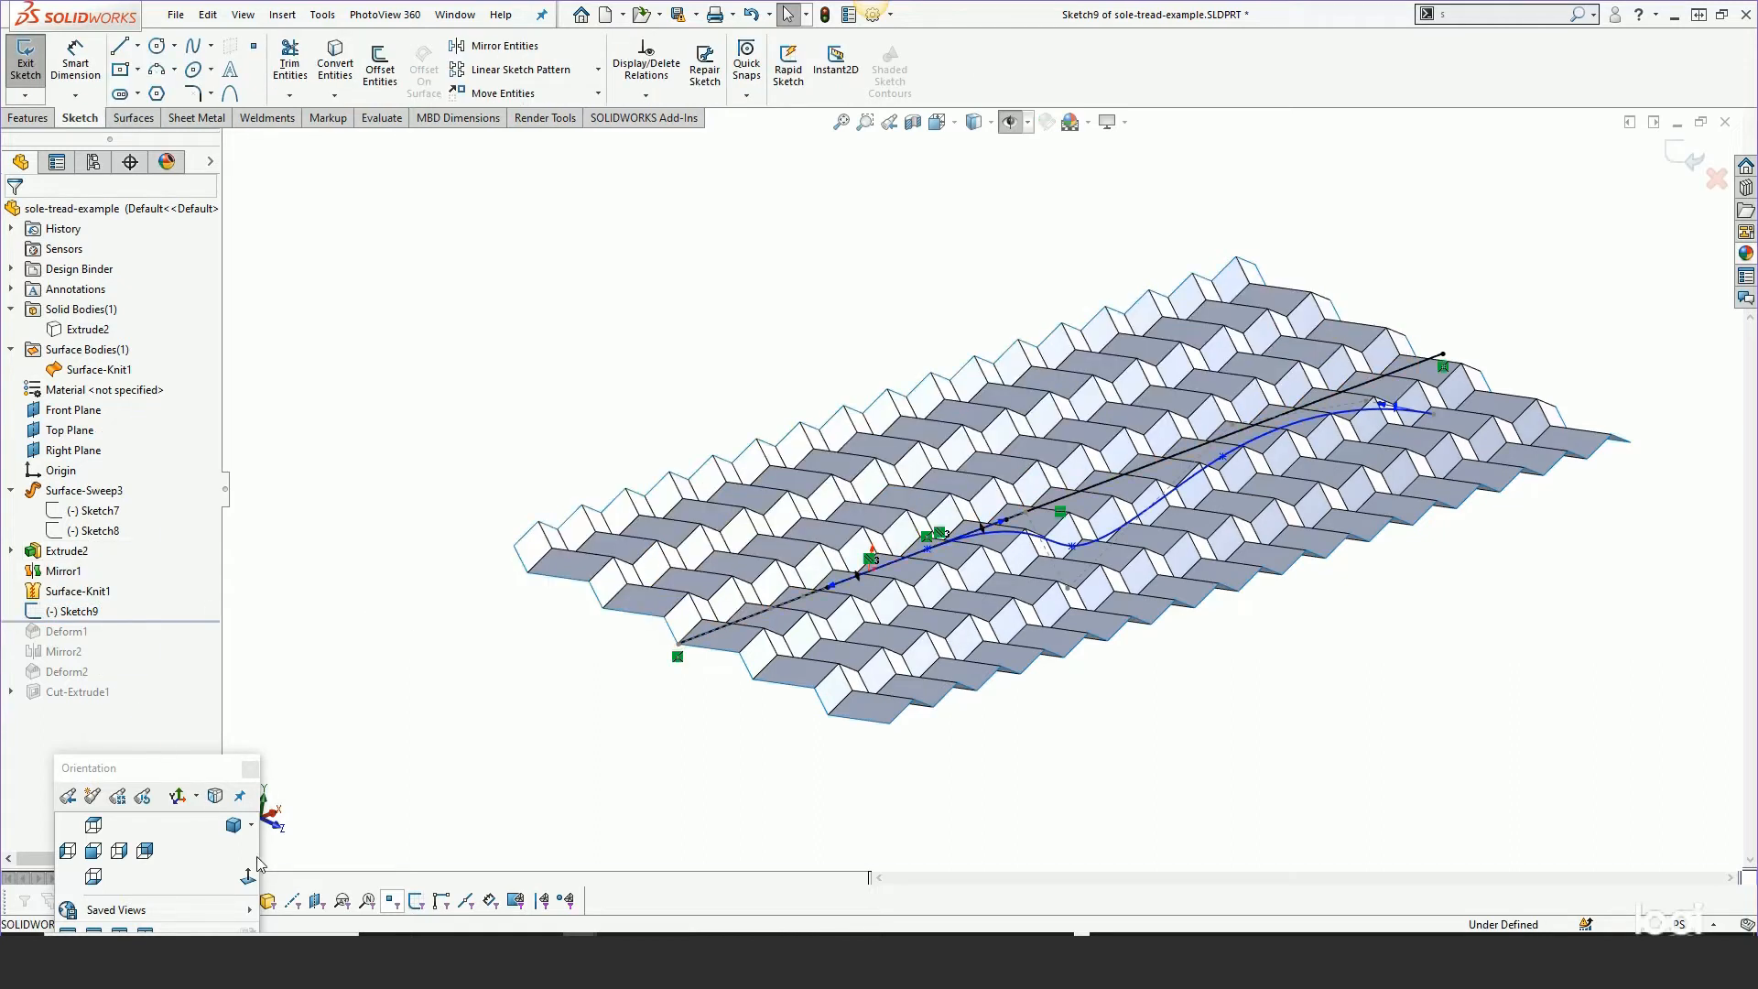
left_click(247, 879)
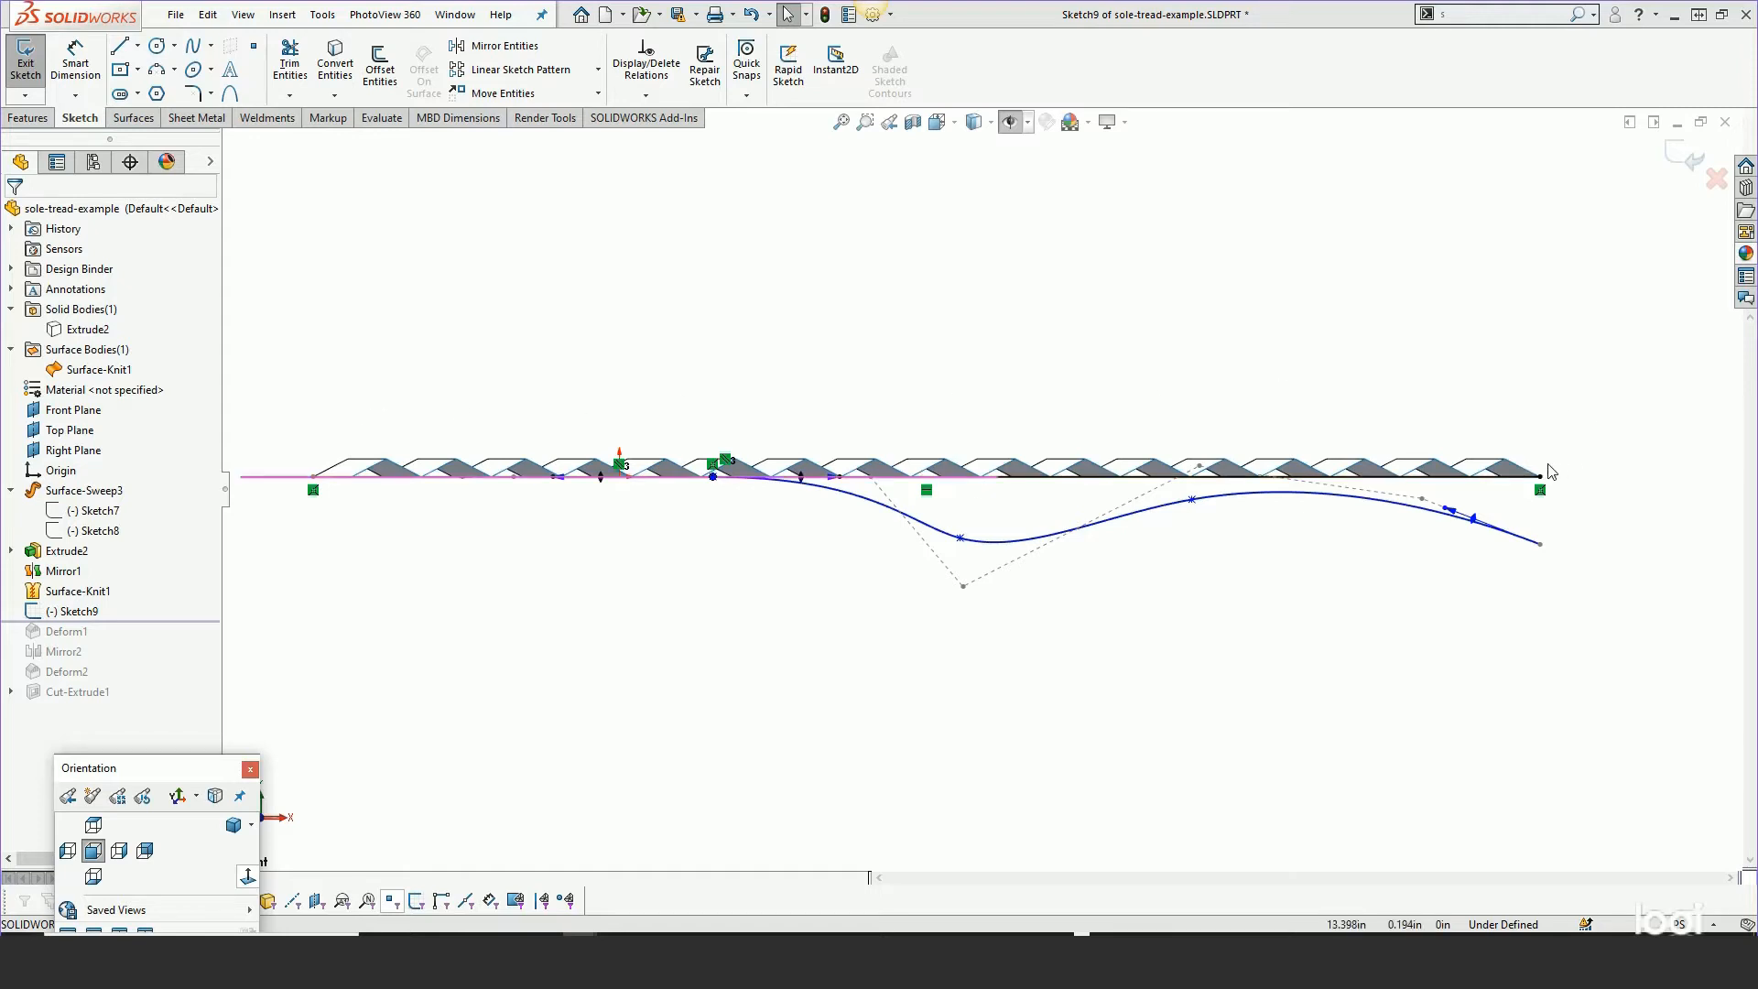
Examine the straight line and the curved spline in Sketch9 against the tread surface, and exit the sketch
left_click(1036, 549)
left_click(1141, 601)
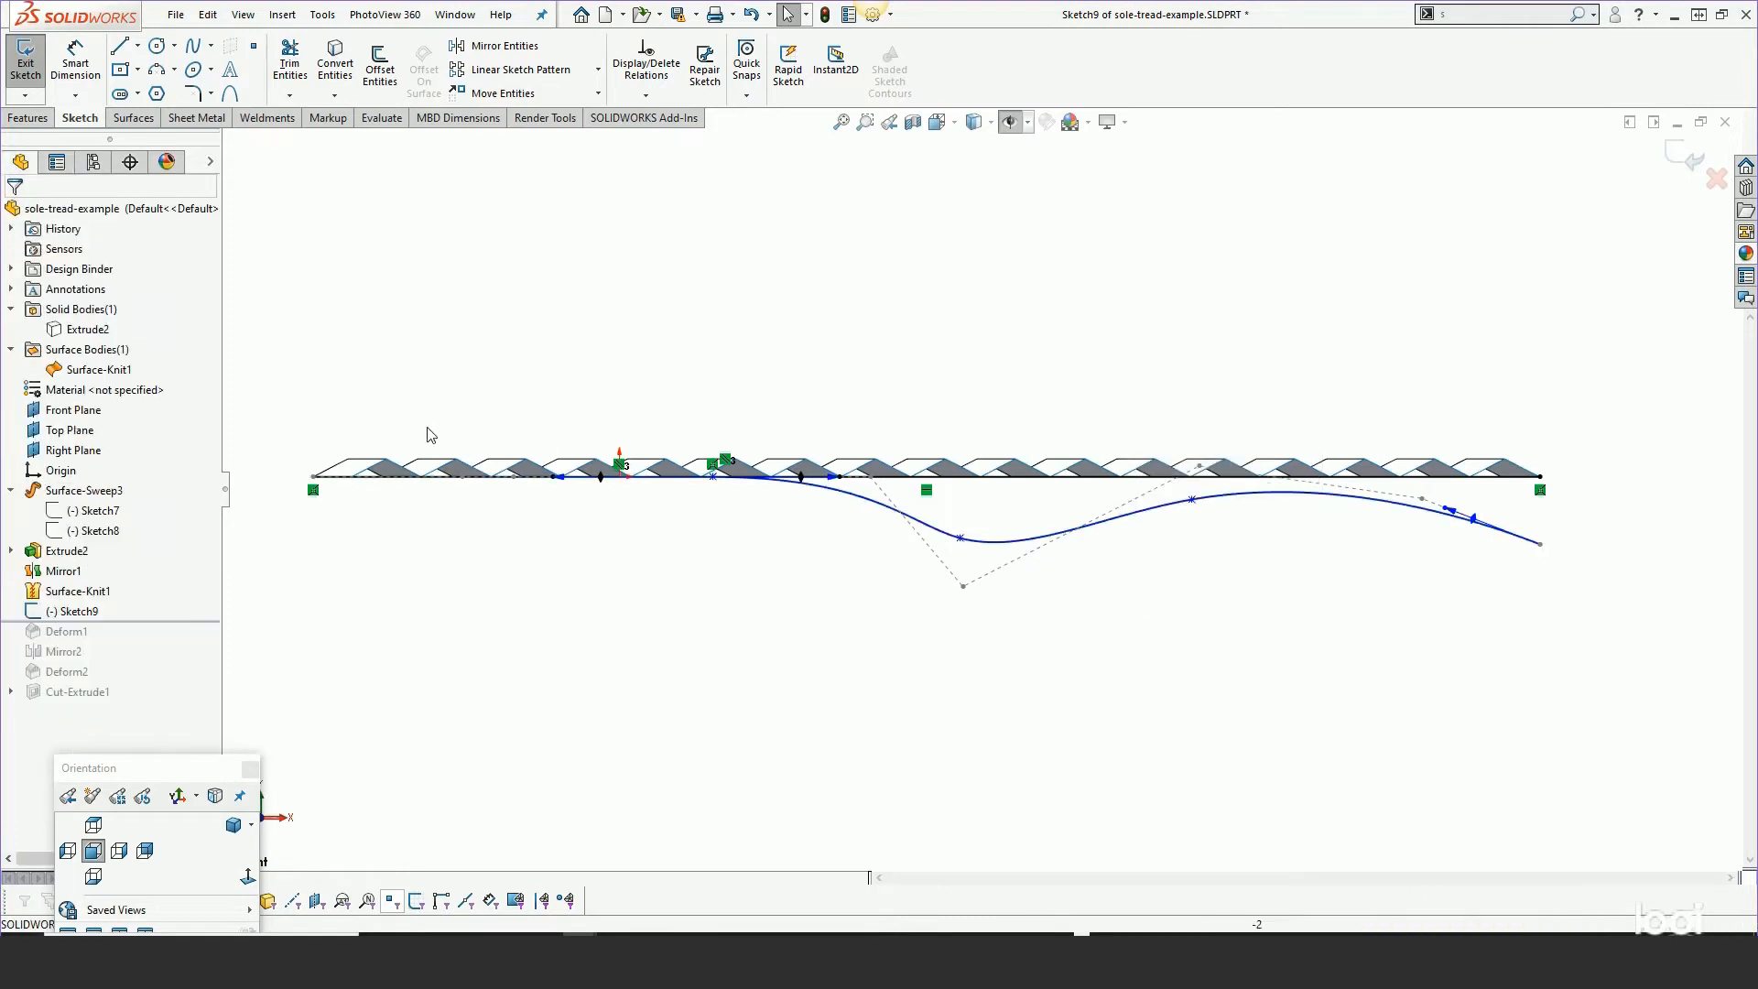
mouse_move(1134, 648)
middle_mouse_down()
mouse_move(1182, 656)
mouse_move(1197, 762)
middle_mouse_up()
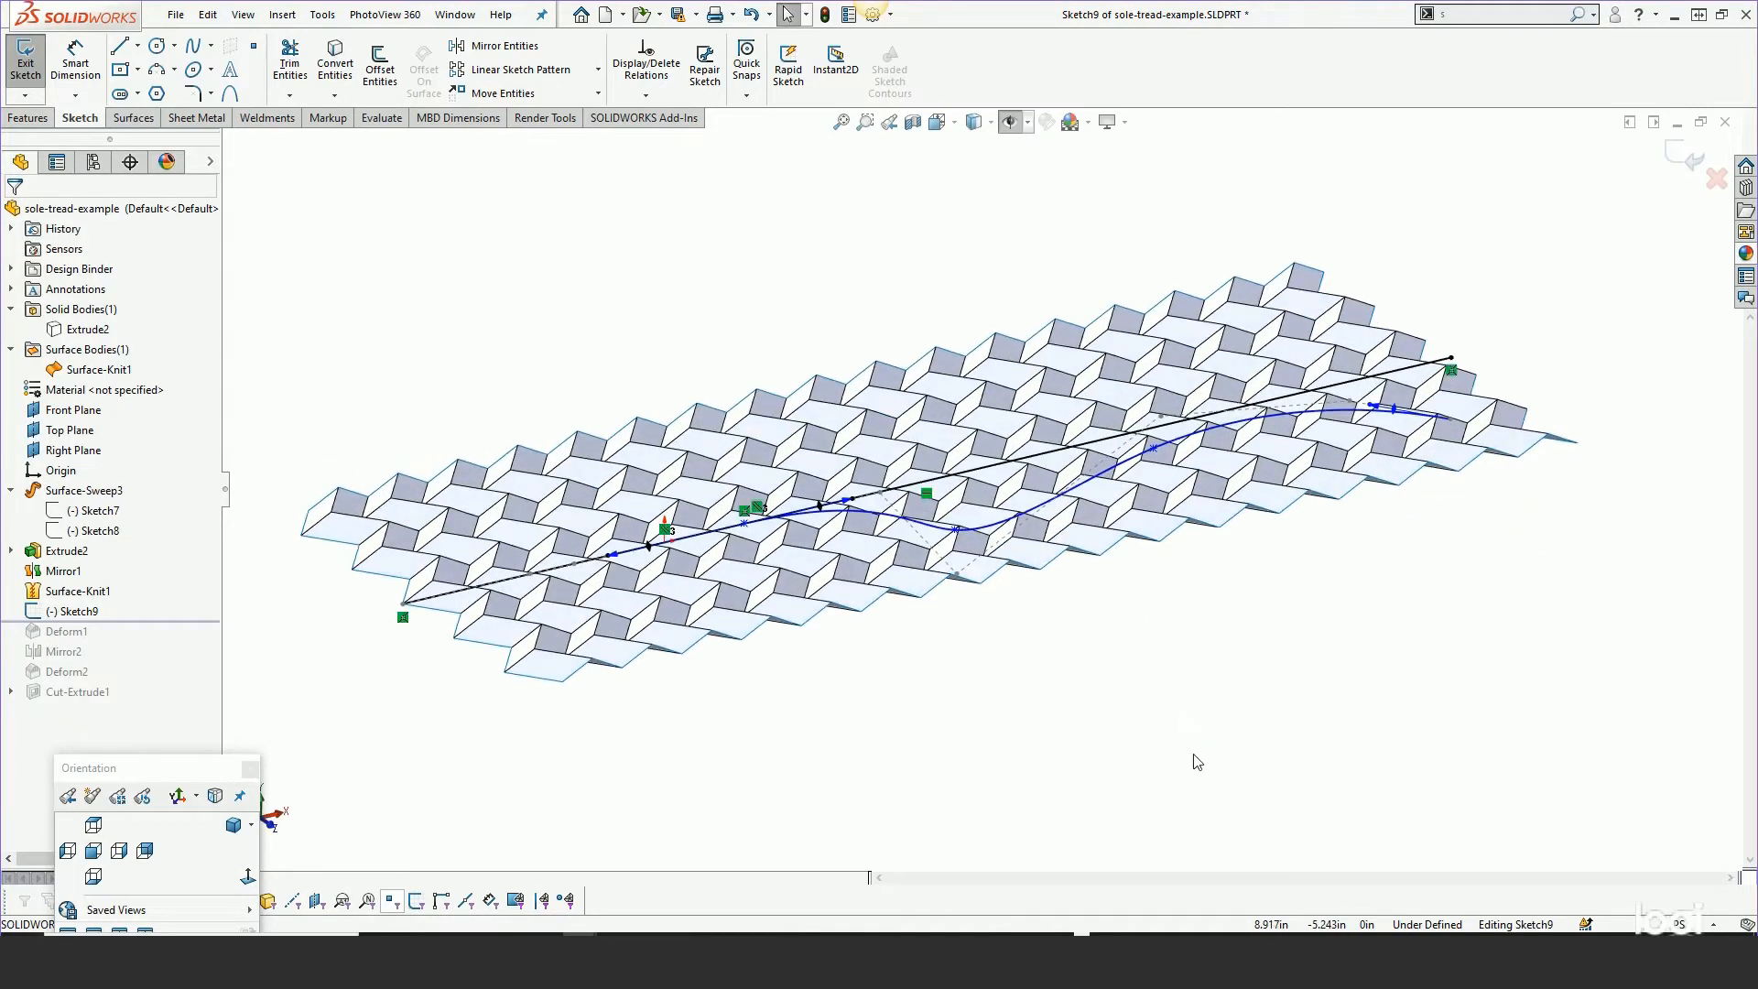
left_click(1685, 158)
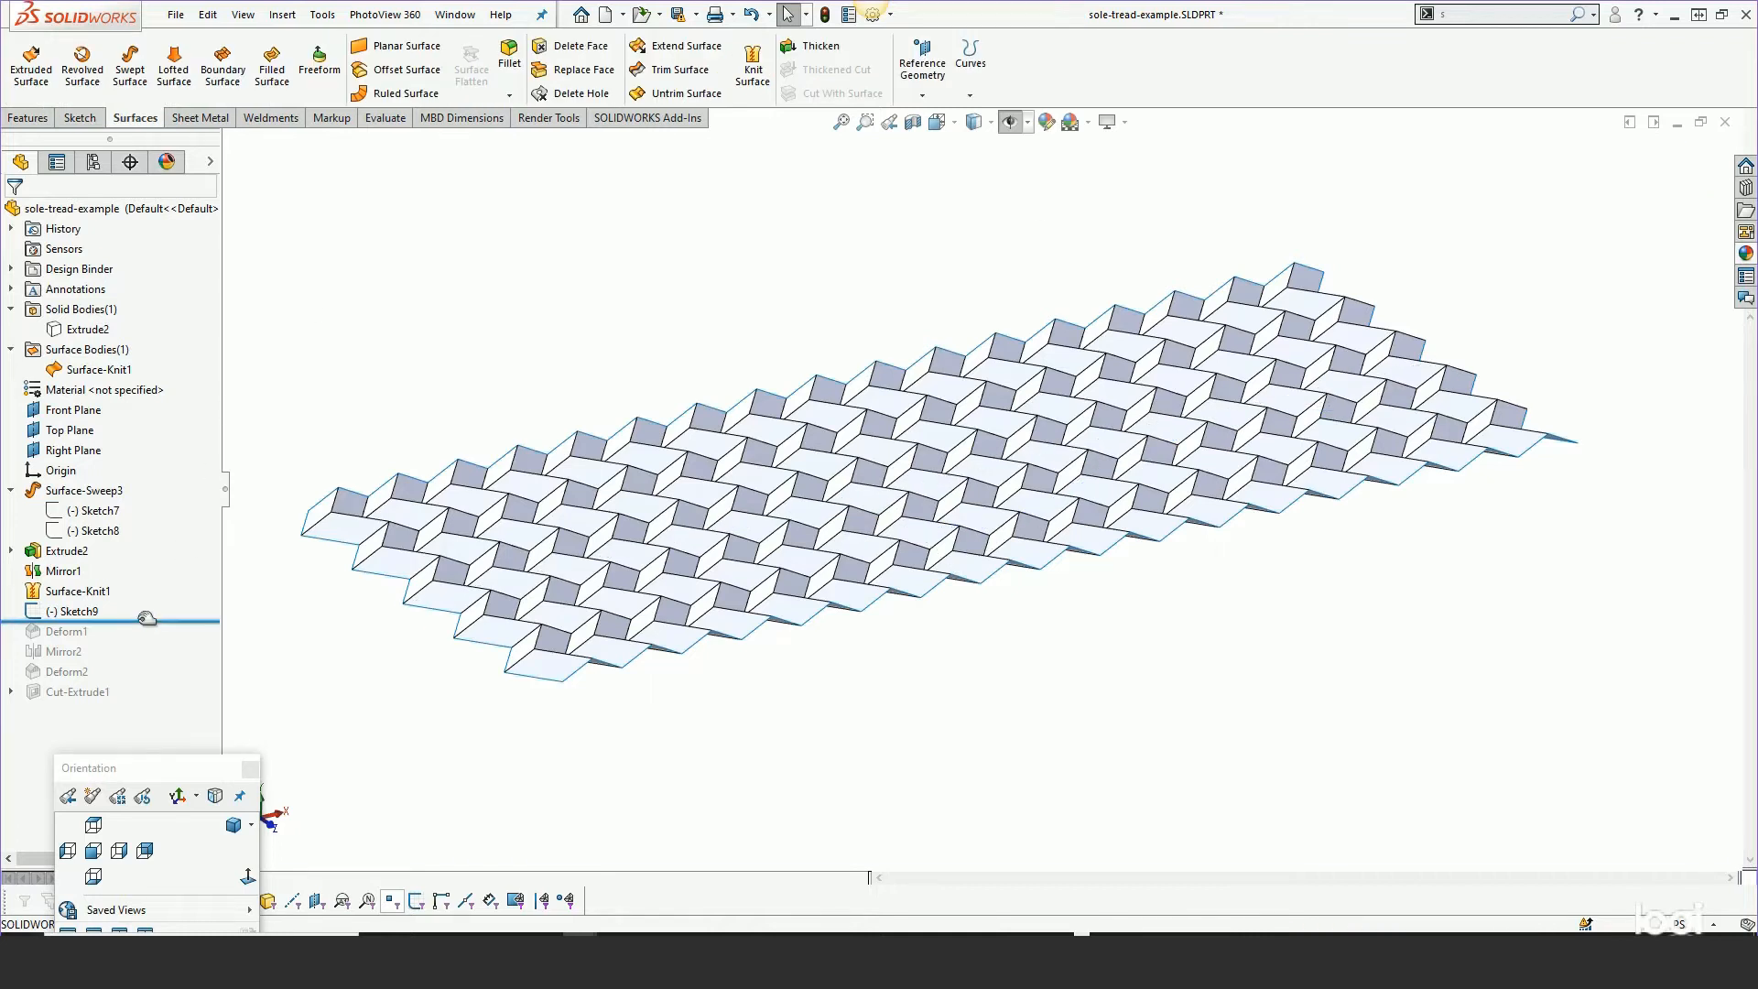
Roll the history forward past Deform1 and open that feature for editing
left_click_drag(145, 621, 140, 642)
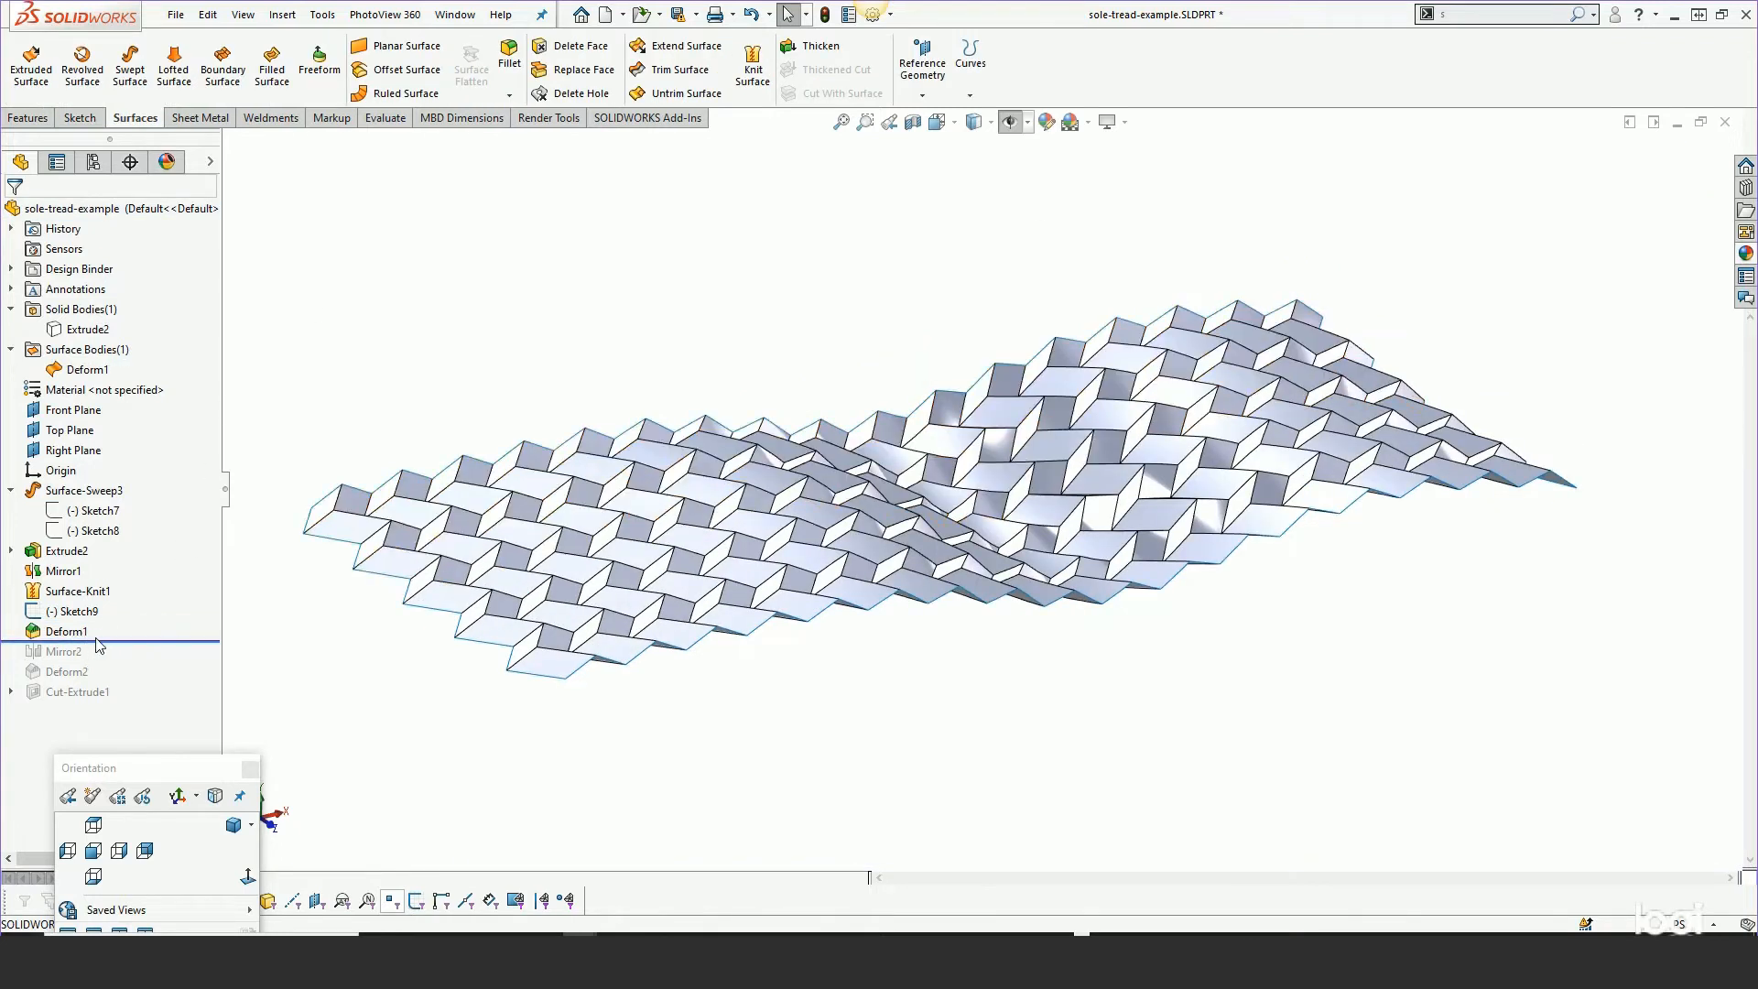
middle_click_drag(859, 675, 713, 612)
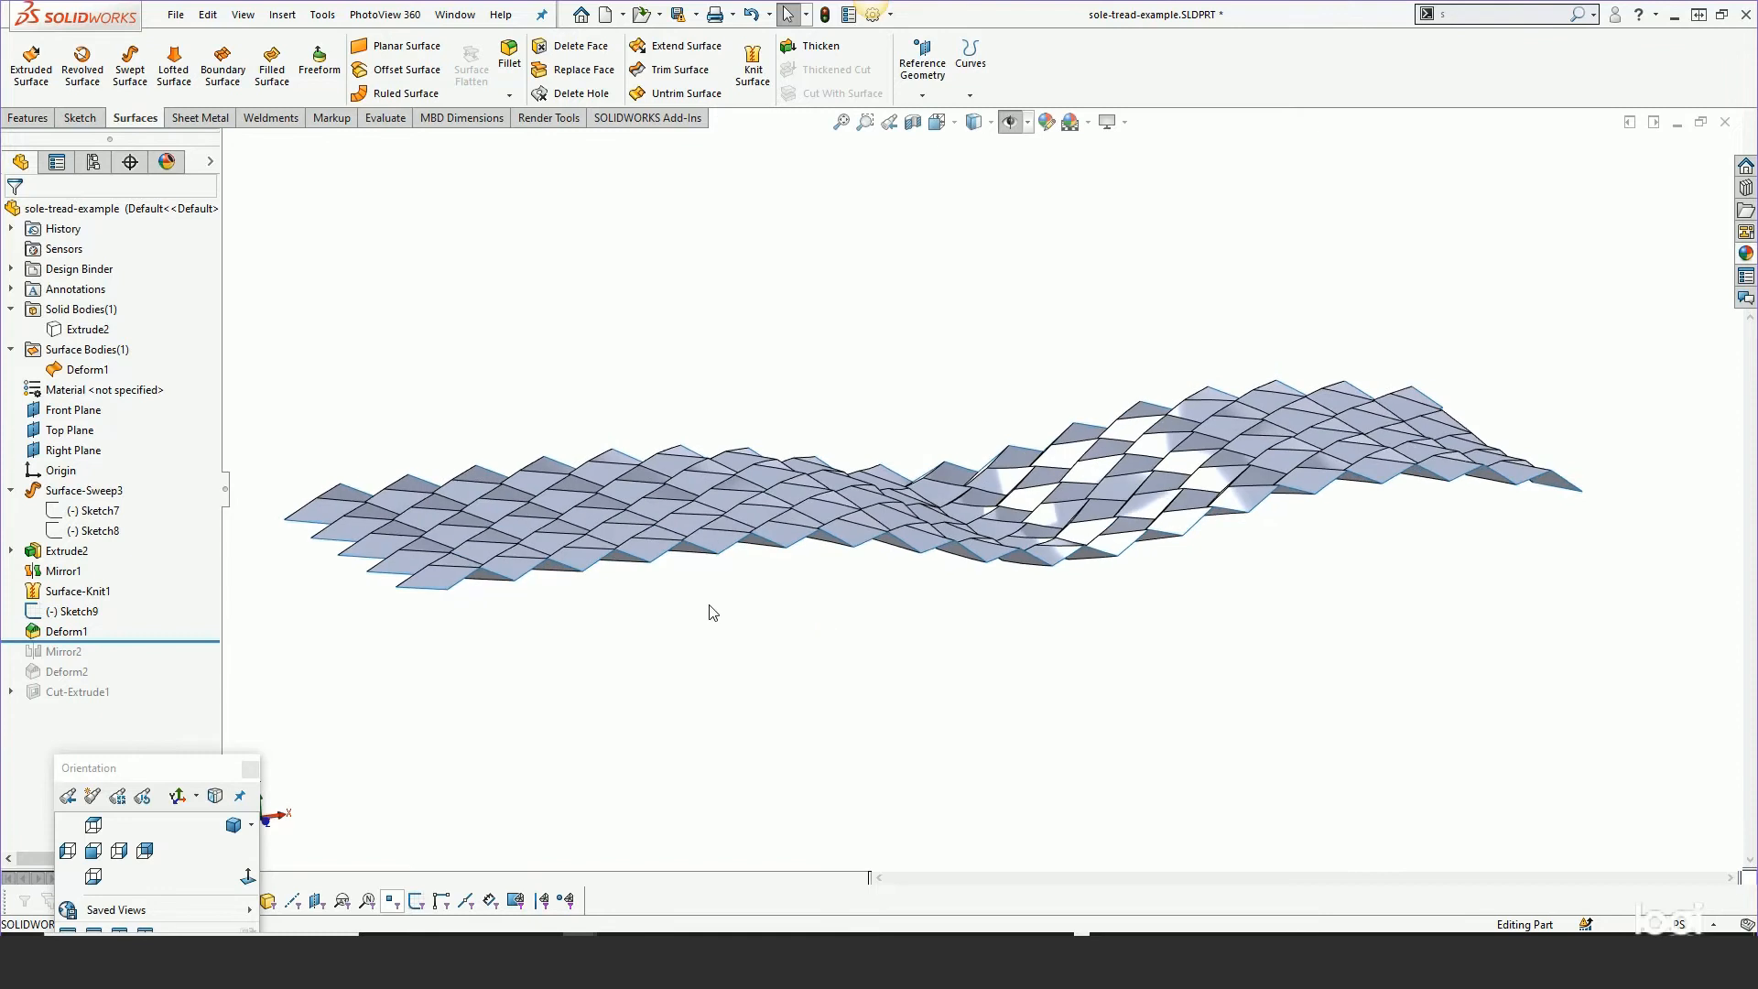
left_click_drag(126, 642, 126, 633)
right_click(66, 631)
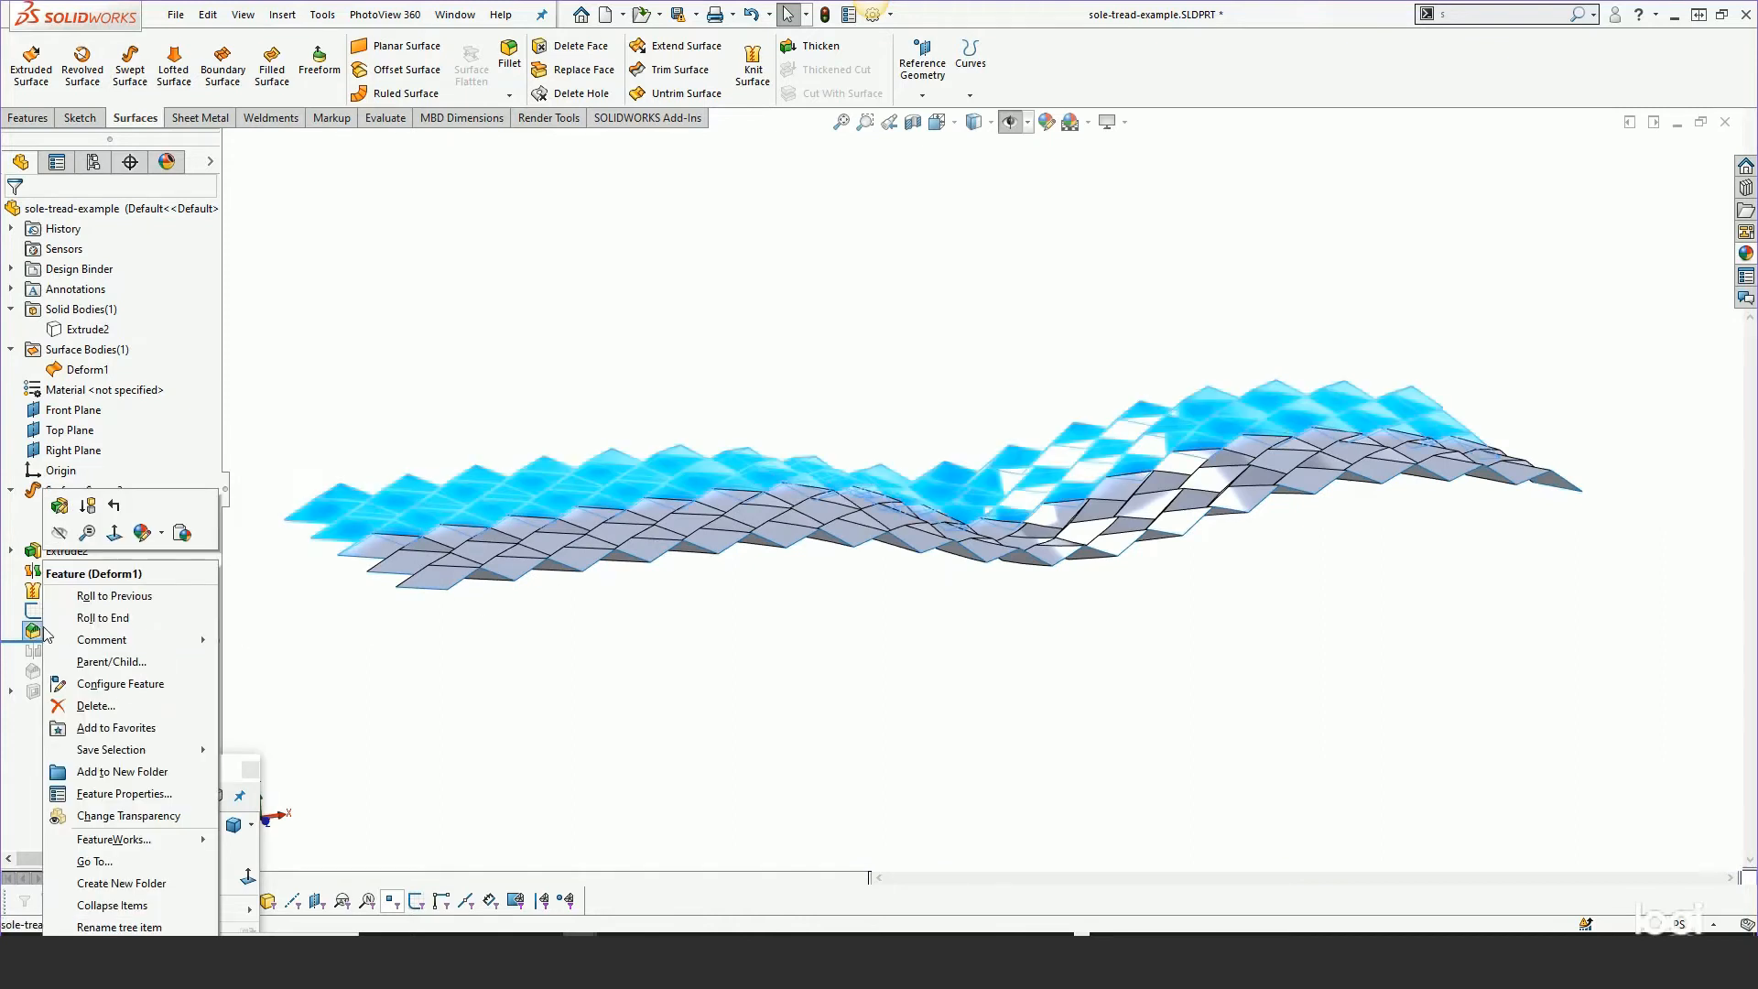
left_click(58, 509)
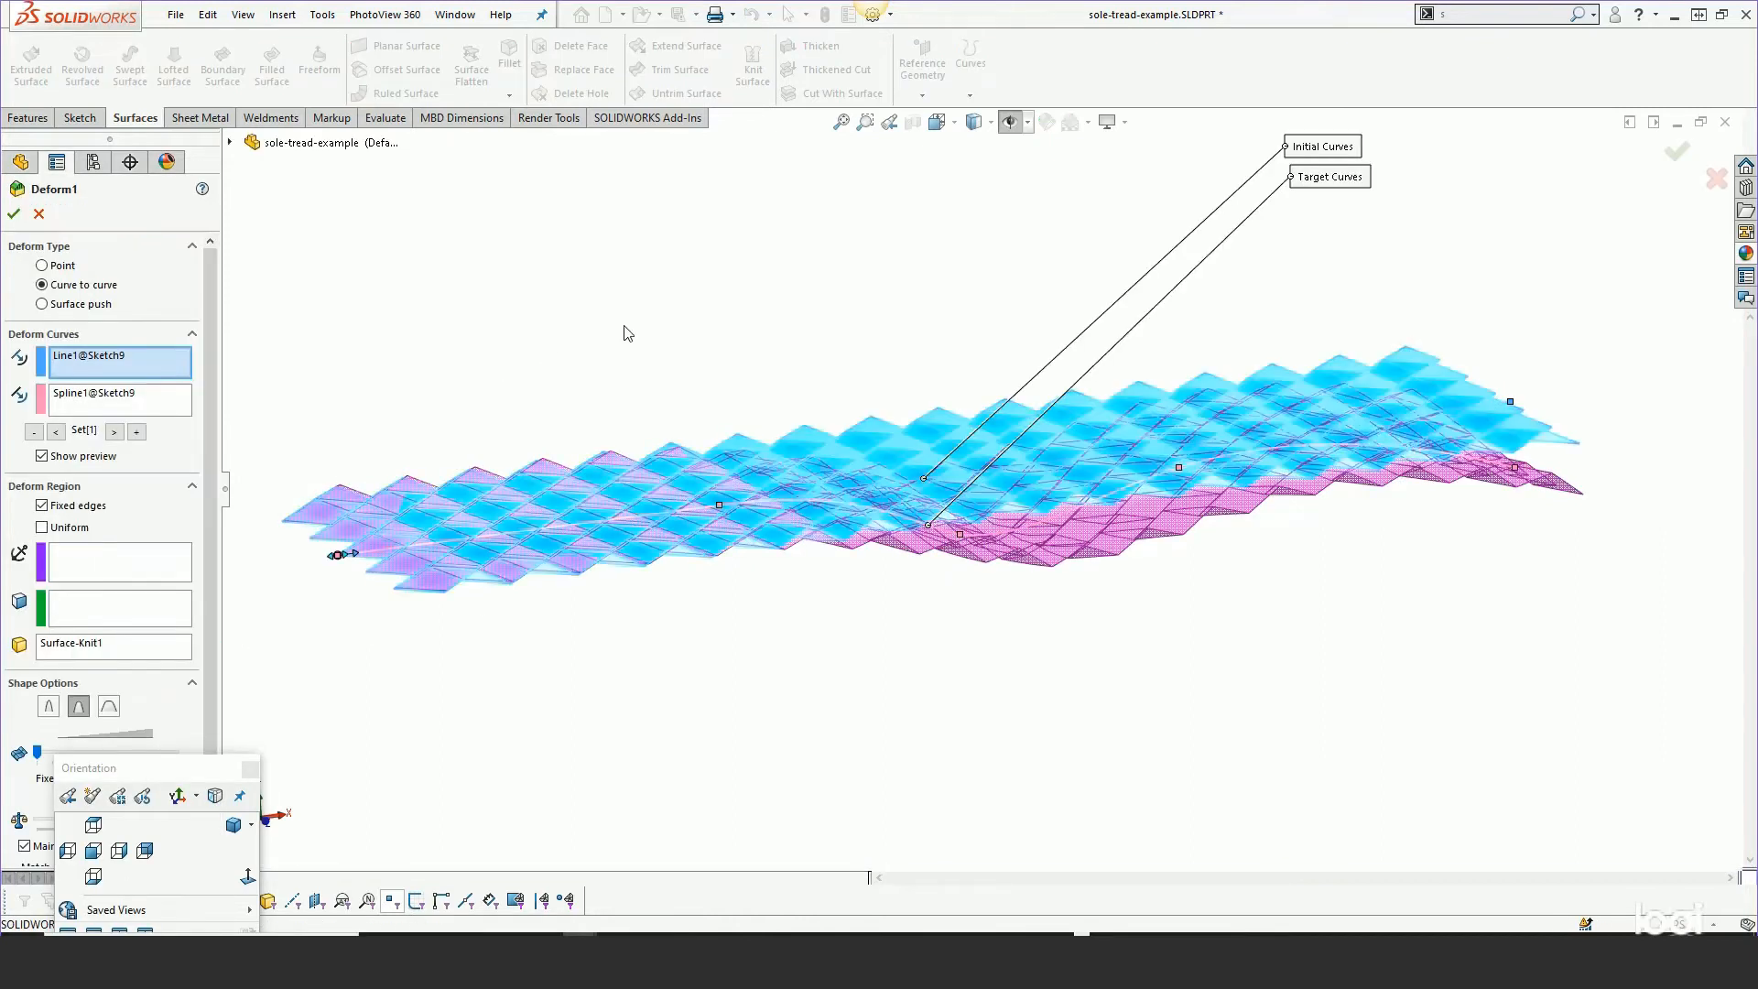
View the deform preview from the back and clear both the target and the initial curve selections of Deform1
left_click(118, 851)
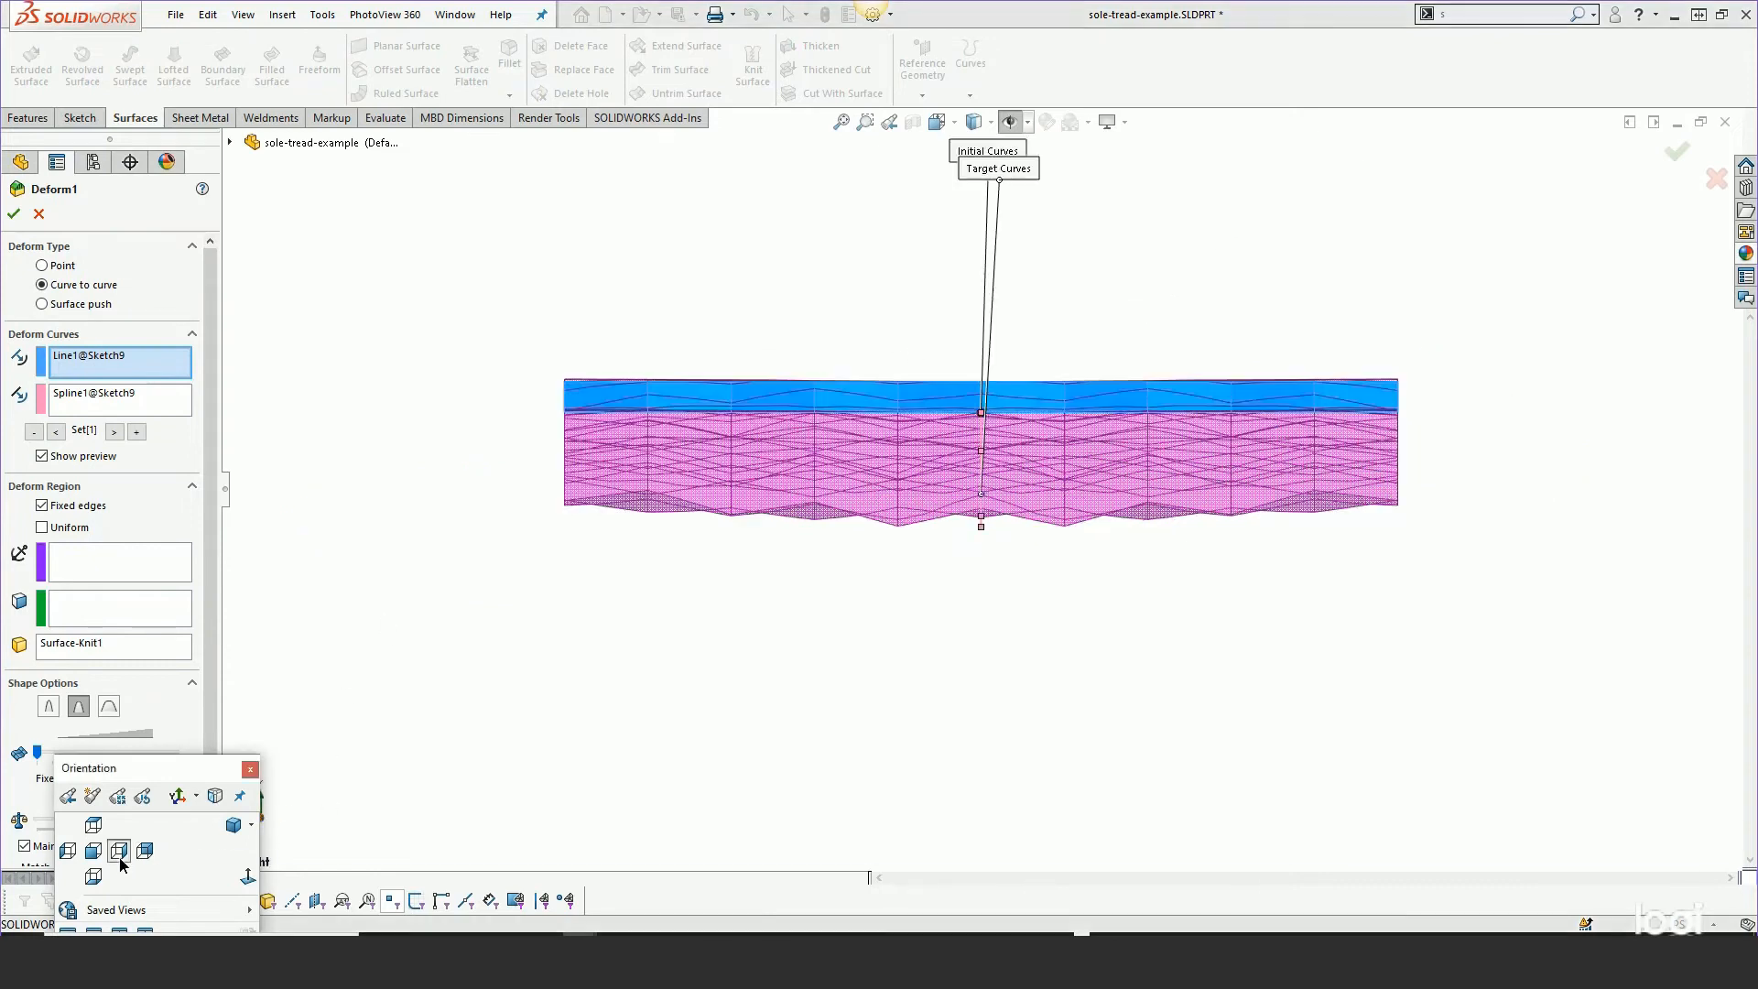
left_click(145, 851)
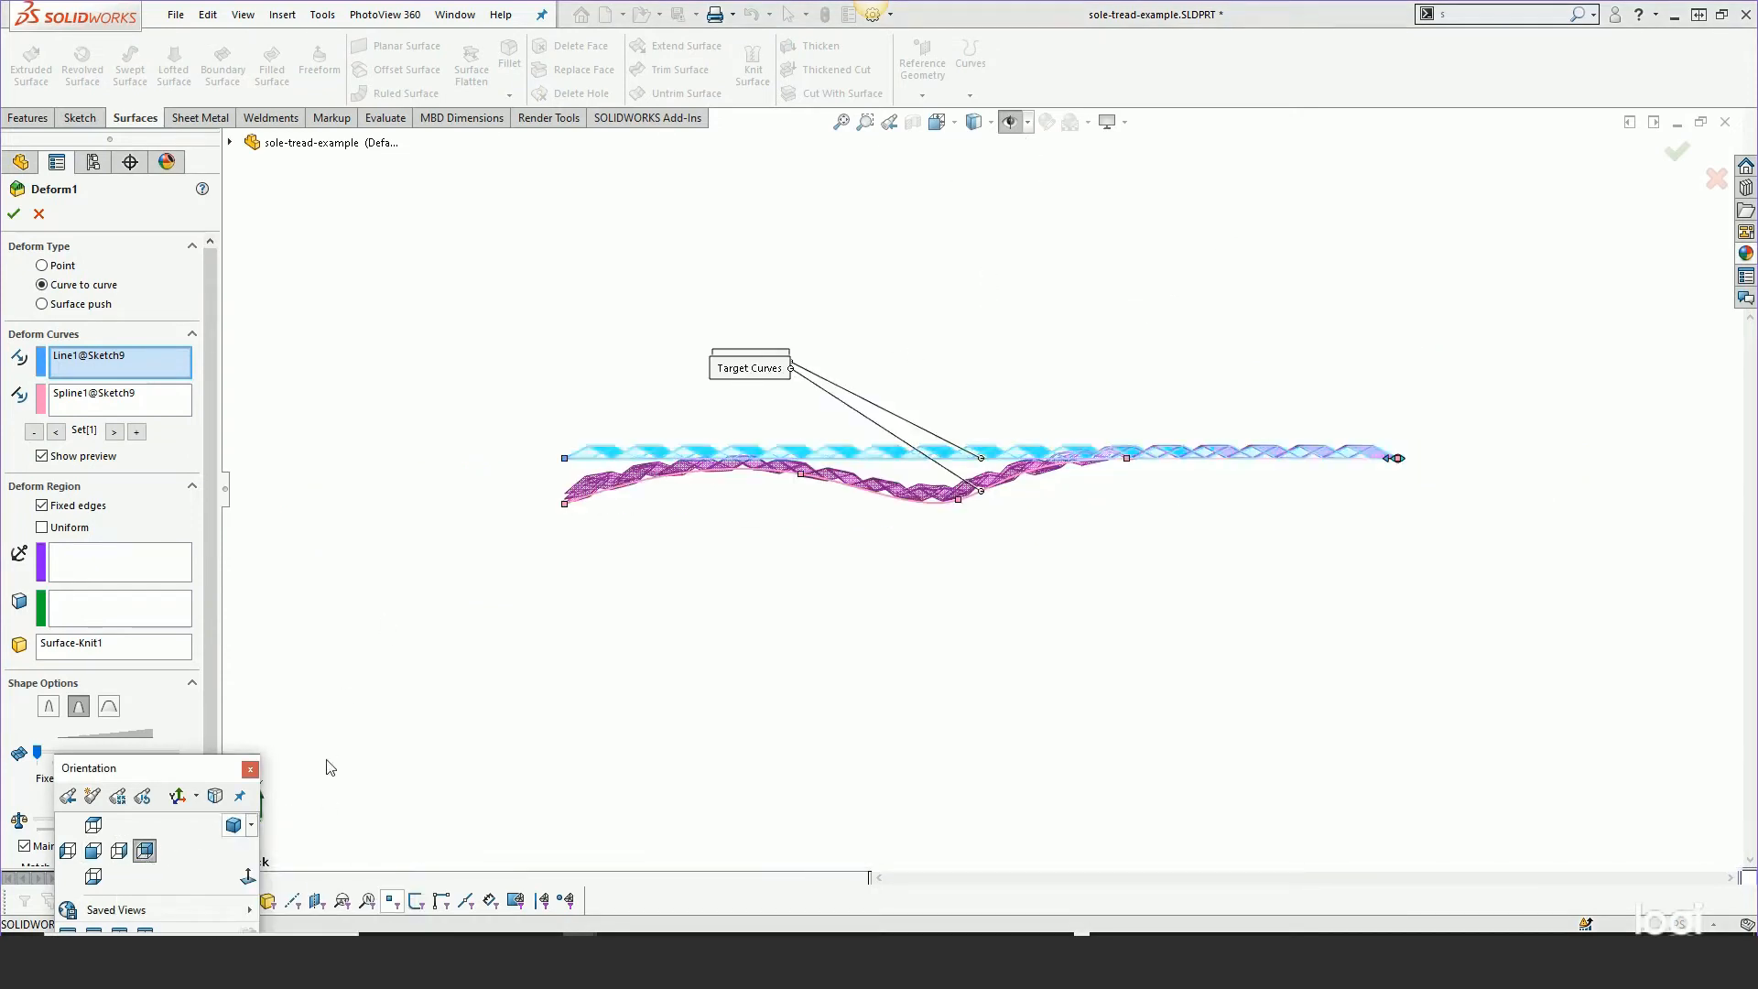
scroll(1118, 474, "down", 1)
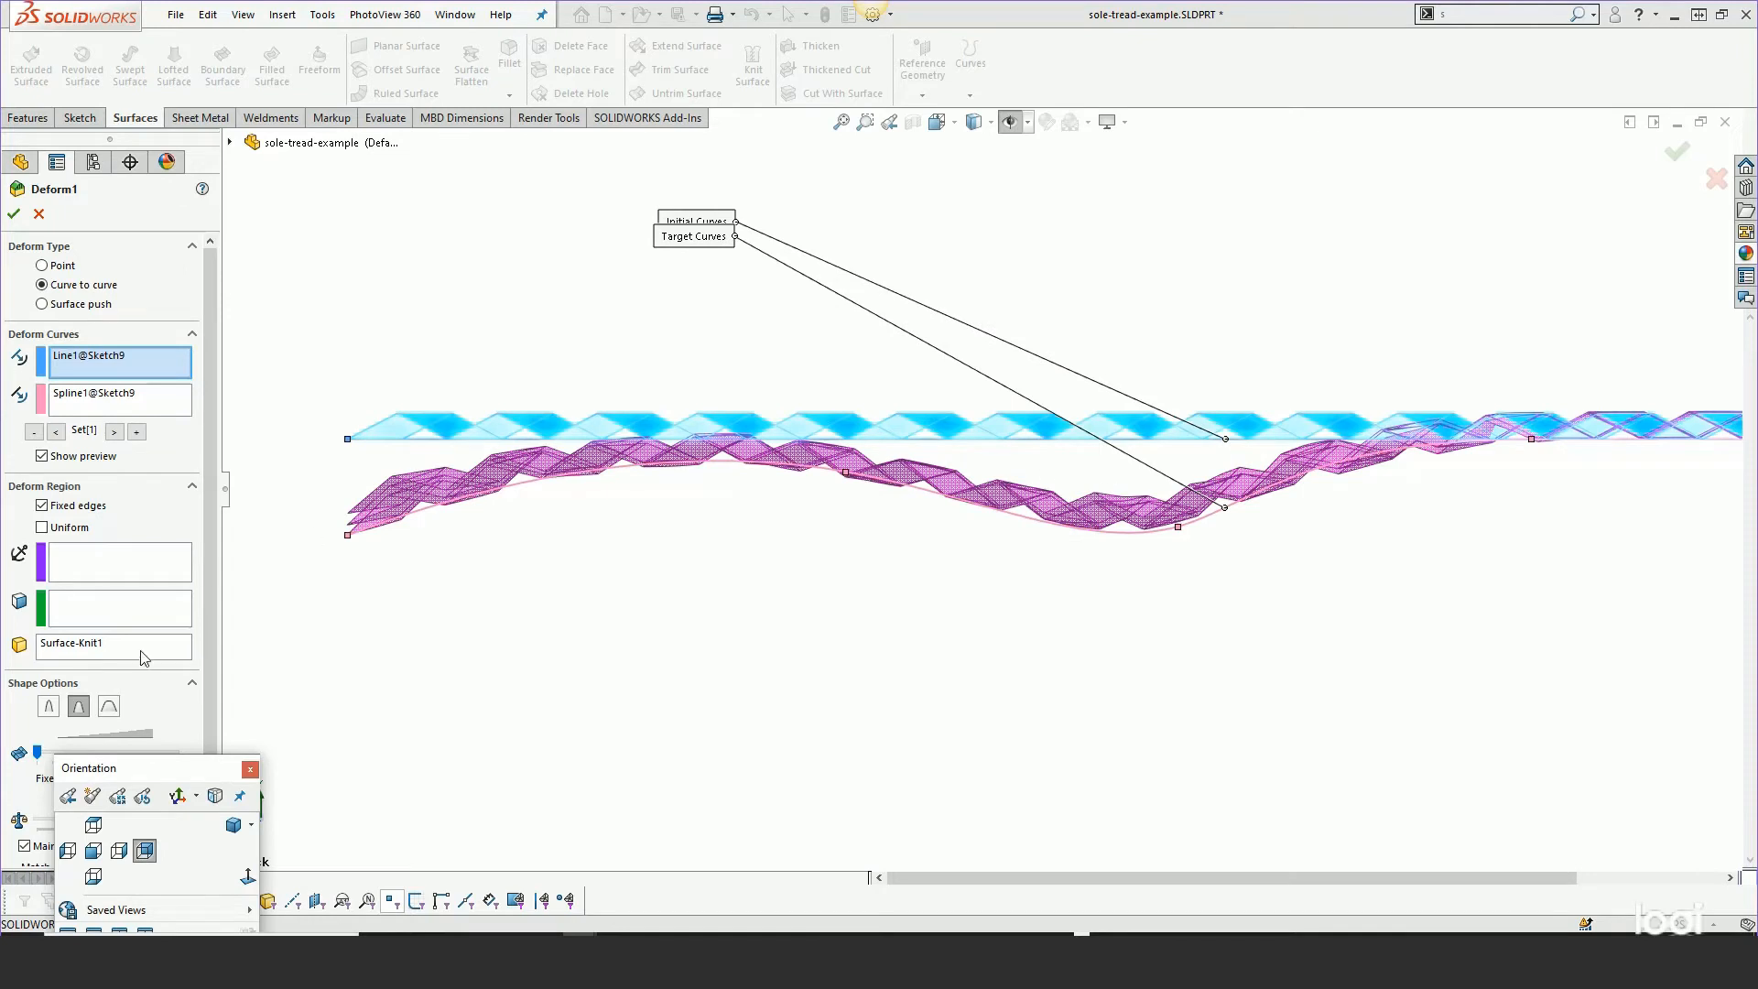
left_click_drag(136, 770, 331, 818)
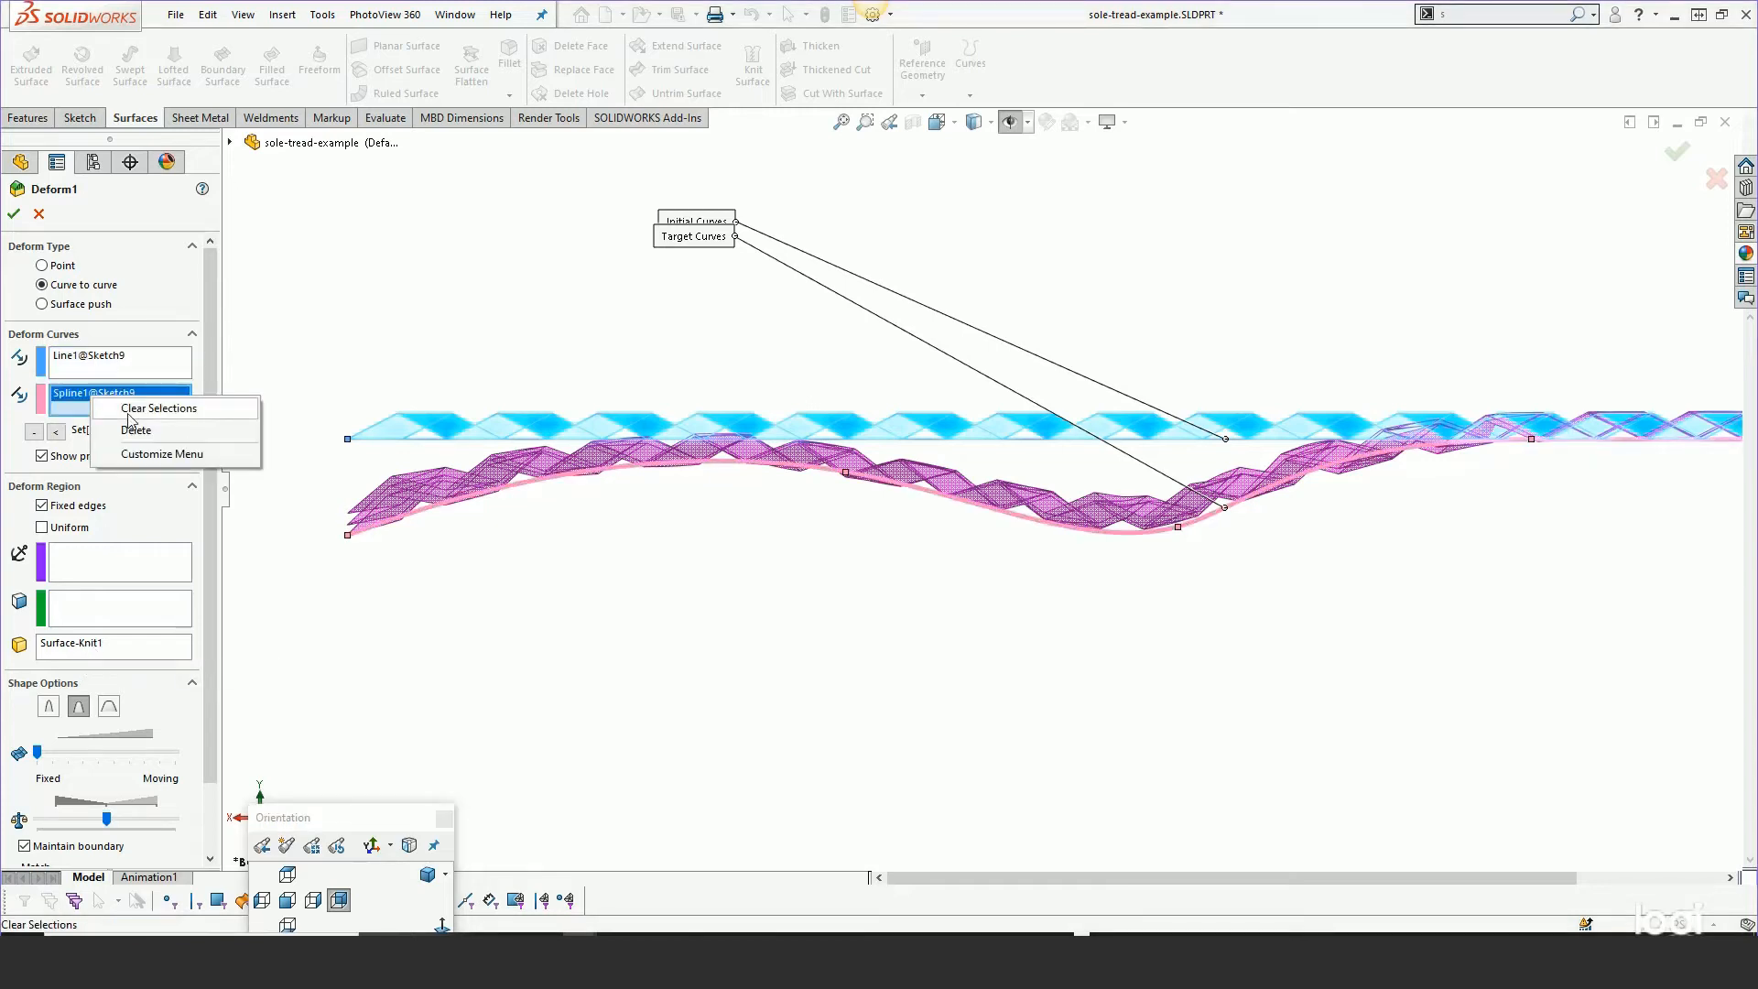
left_click(129, 410)
right_click(120, 357)
left_click(146, 367)
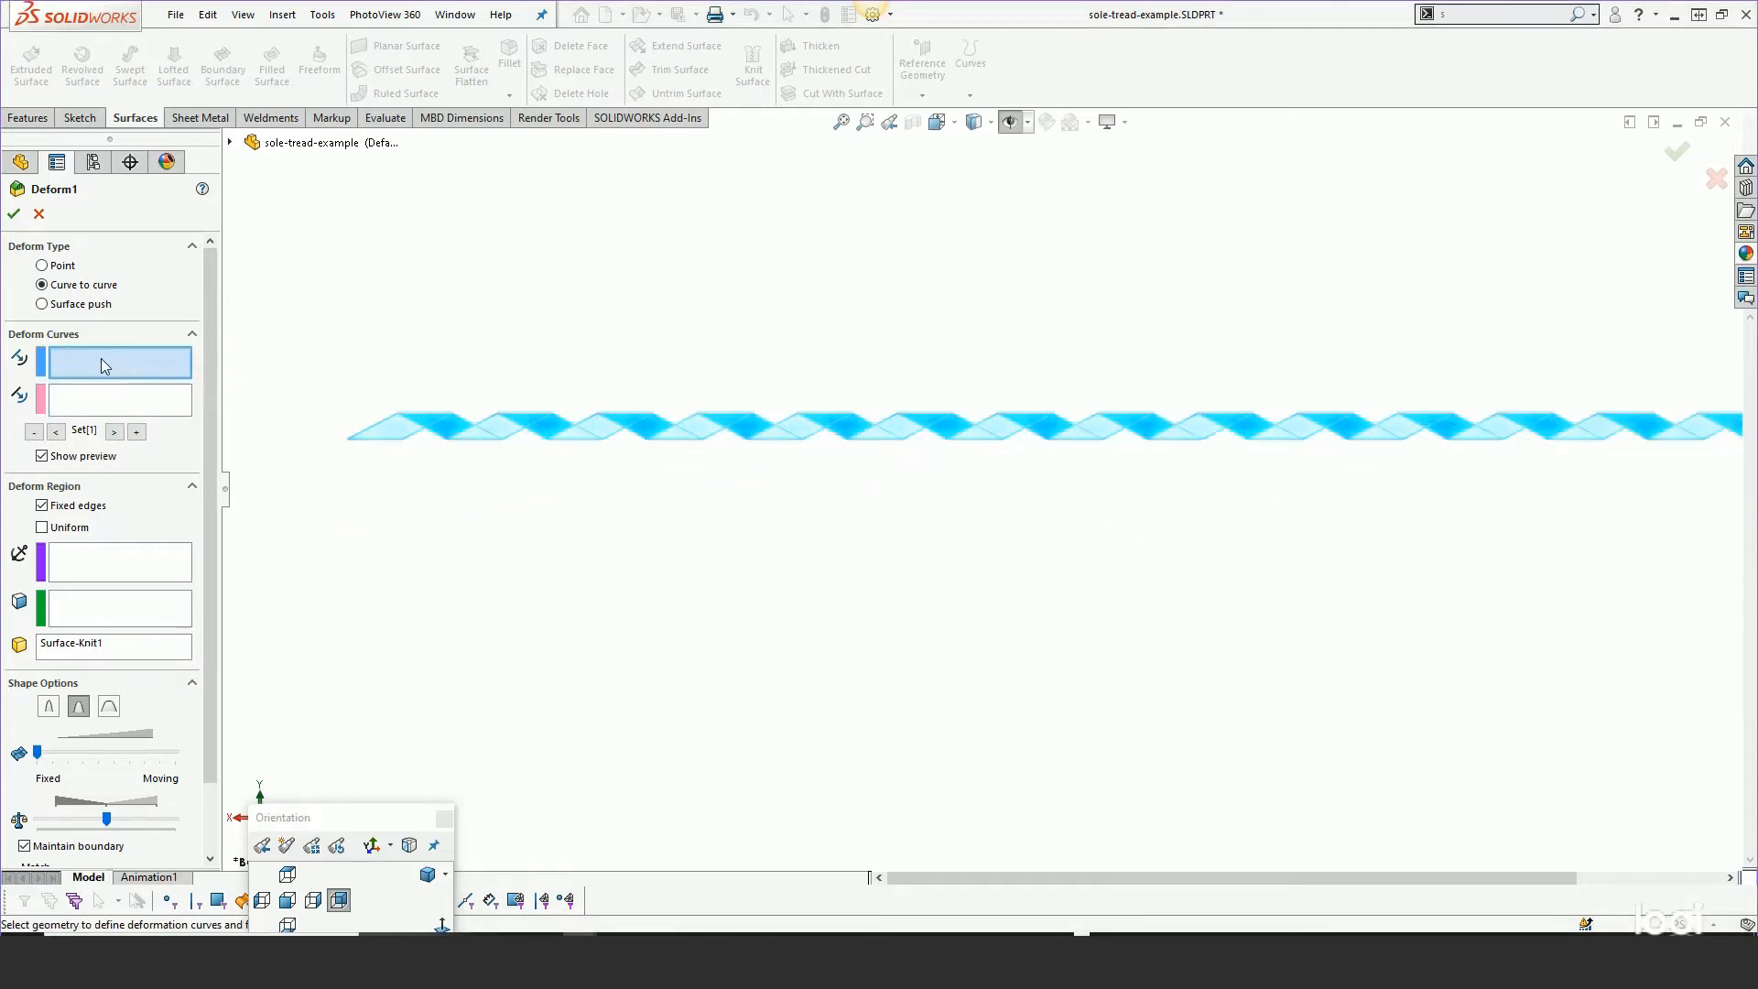
Show the sketches and select the straight line of Sketch9 as the initial curve and its spline as the target curve
key("h")
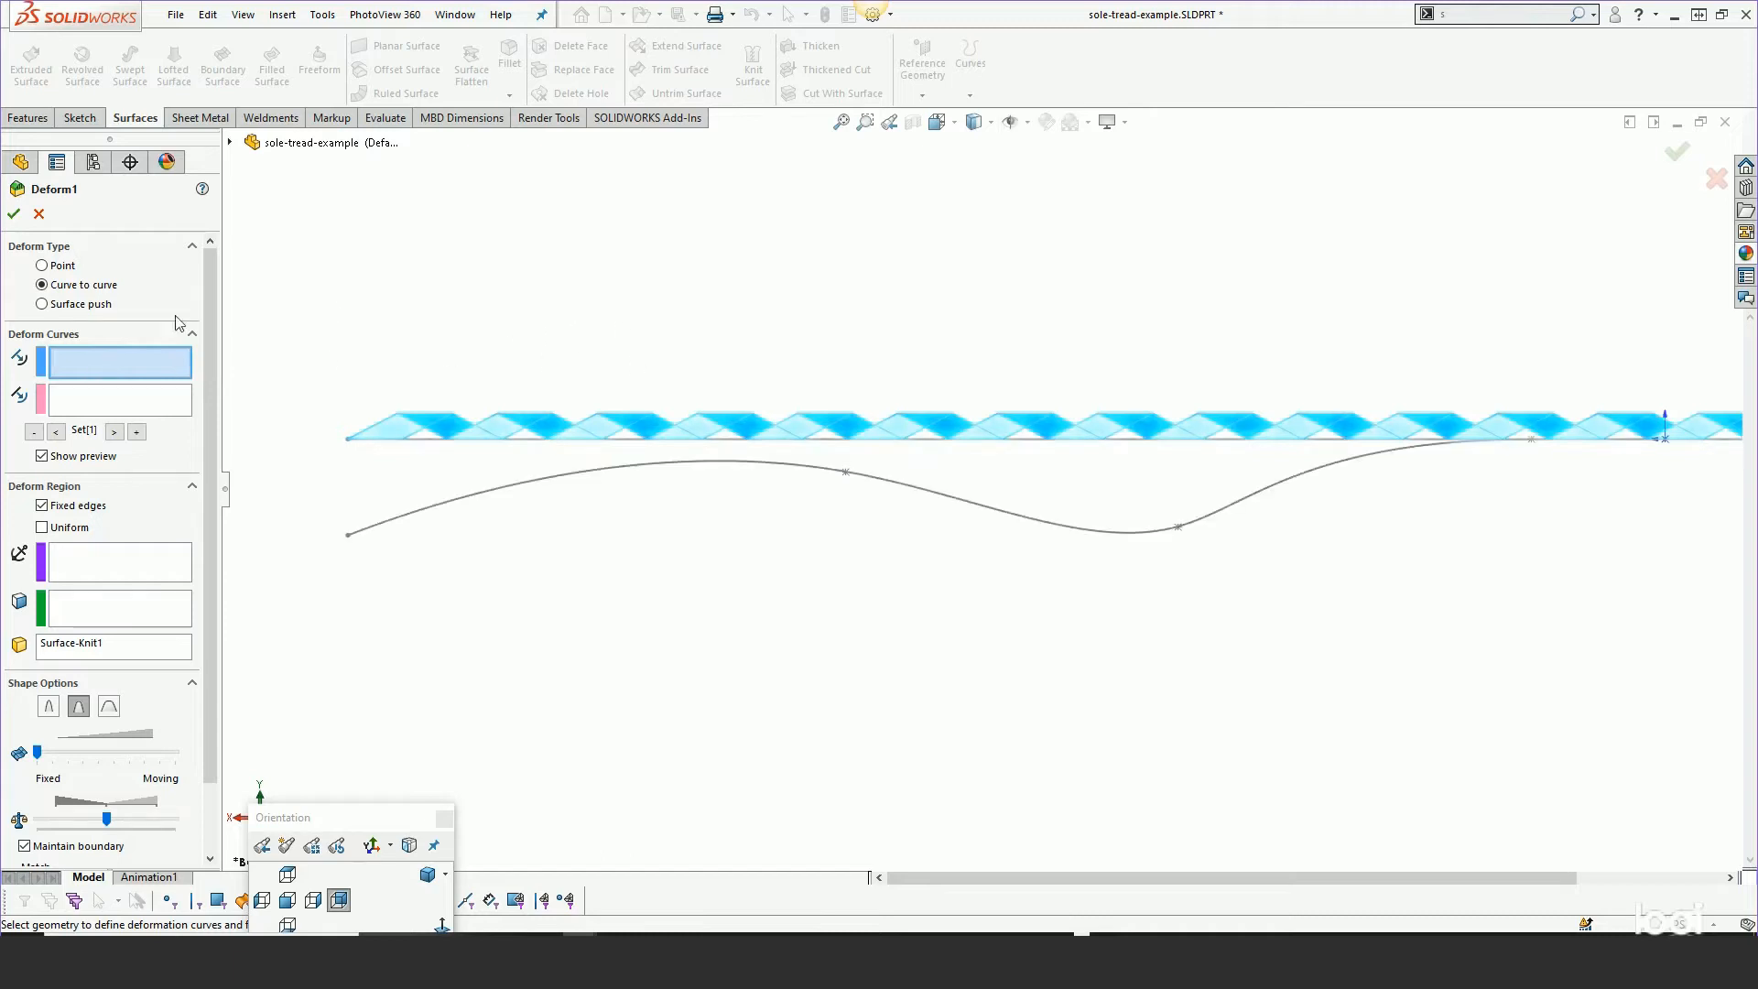
left_click(422, 449)
left_click(73, 403)
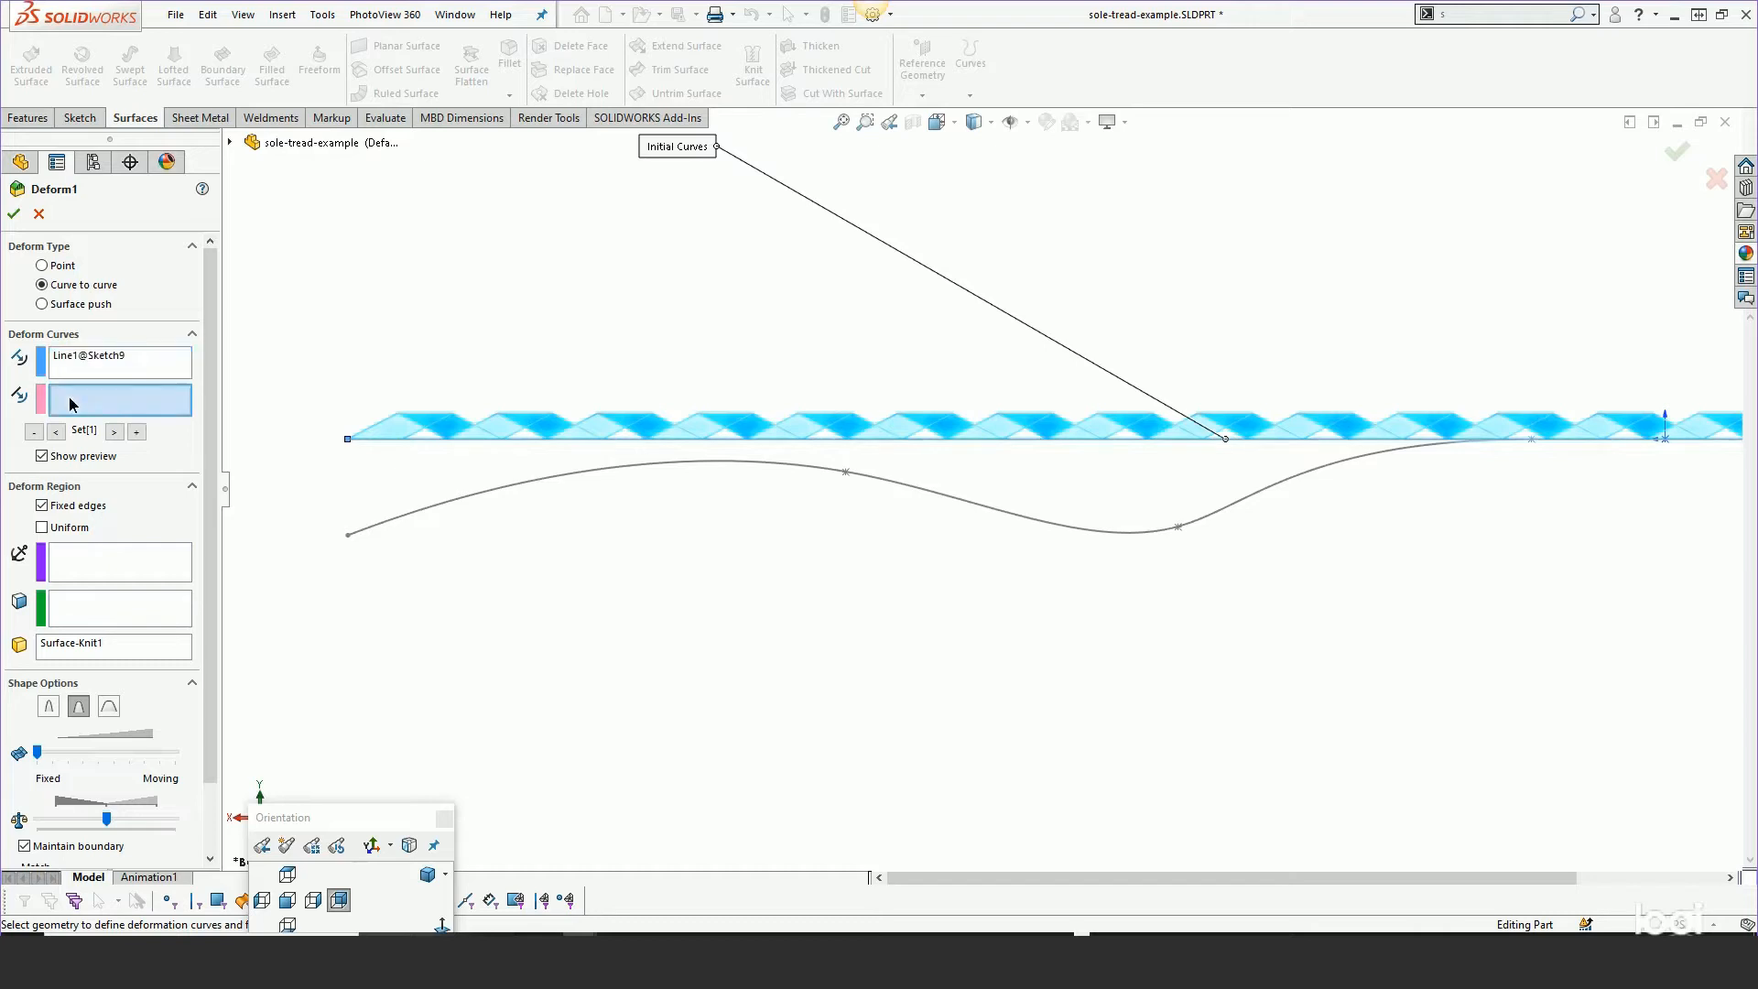
left_click(400, 522)
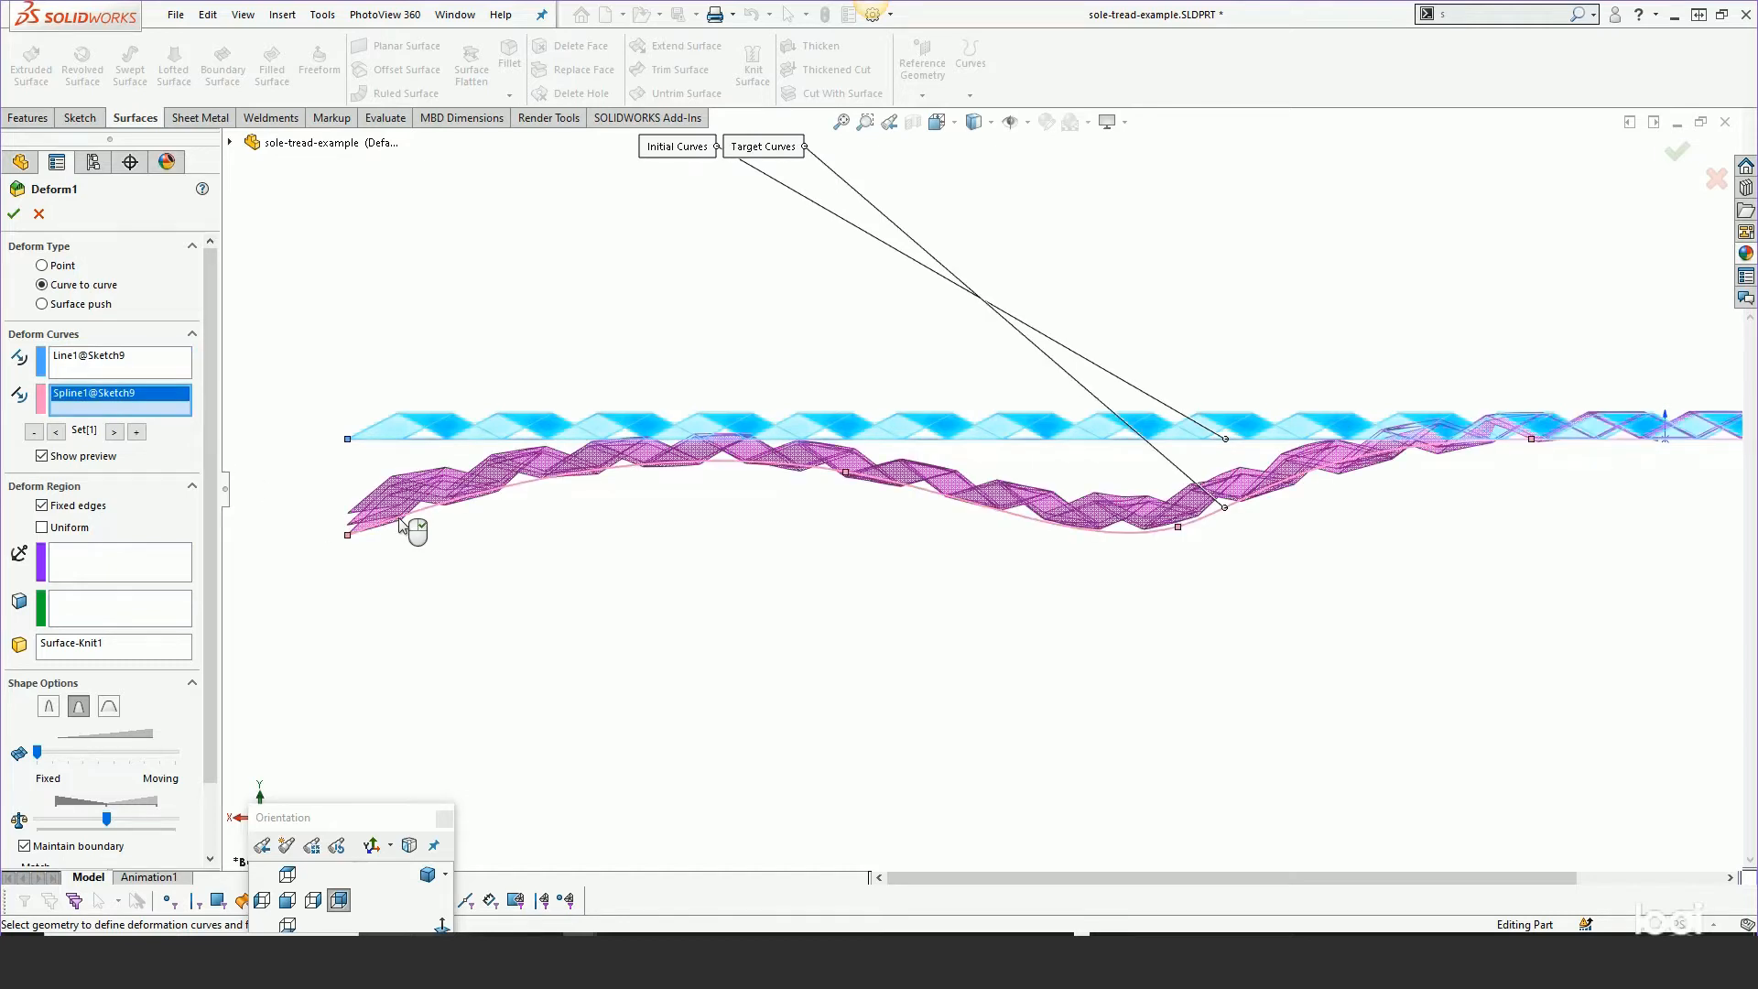
scroll(497, 576, "up", 1)
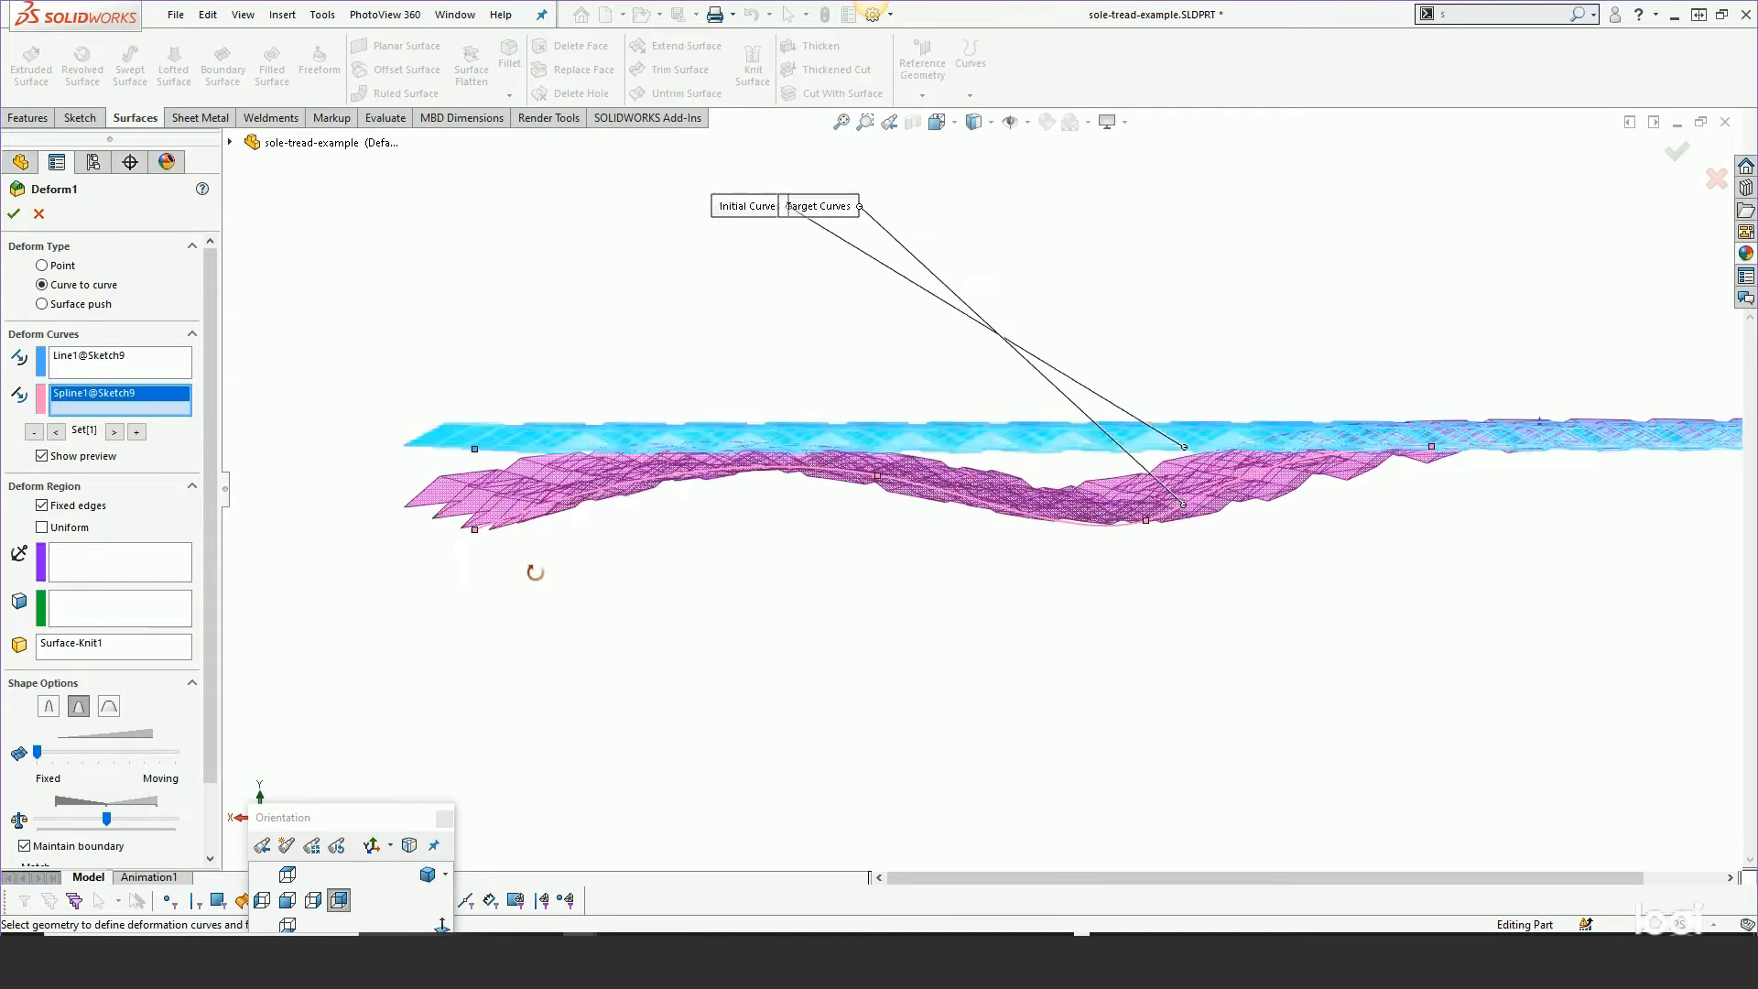
middle_click_drag(534, 572, 615, 643)
scroll(614, 644, "up", 2)
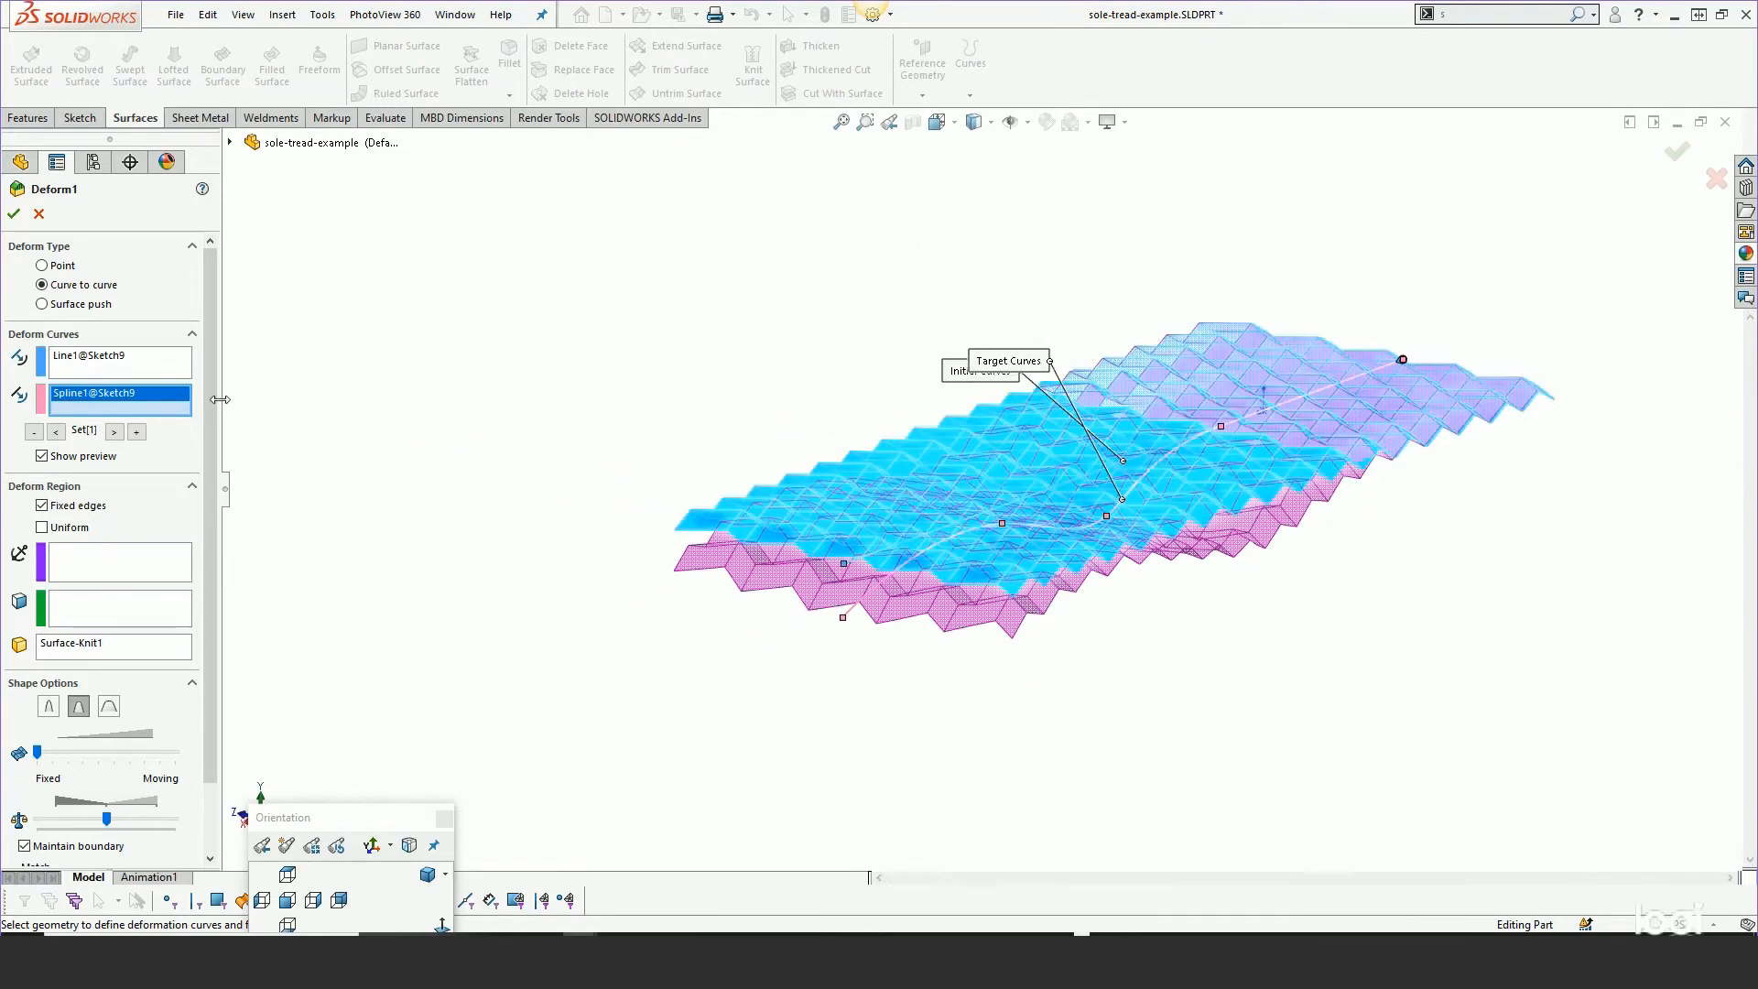
Try adding a second curve set and the Point deform type, and cancel the Deform1 edit
left_click(138, 433)
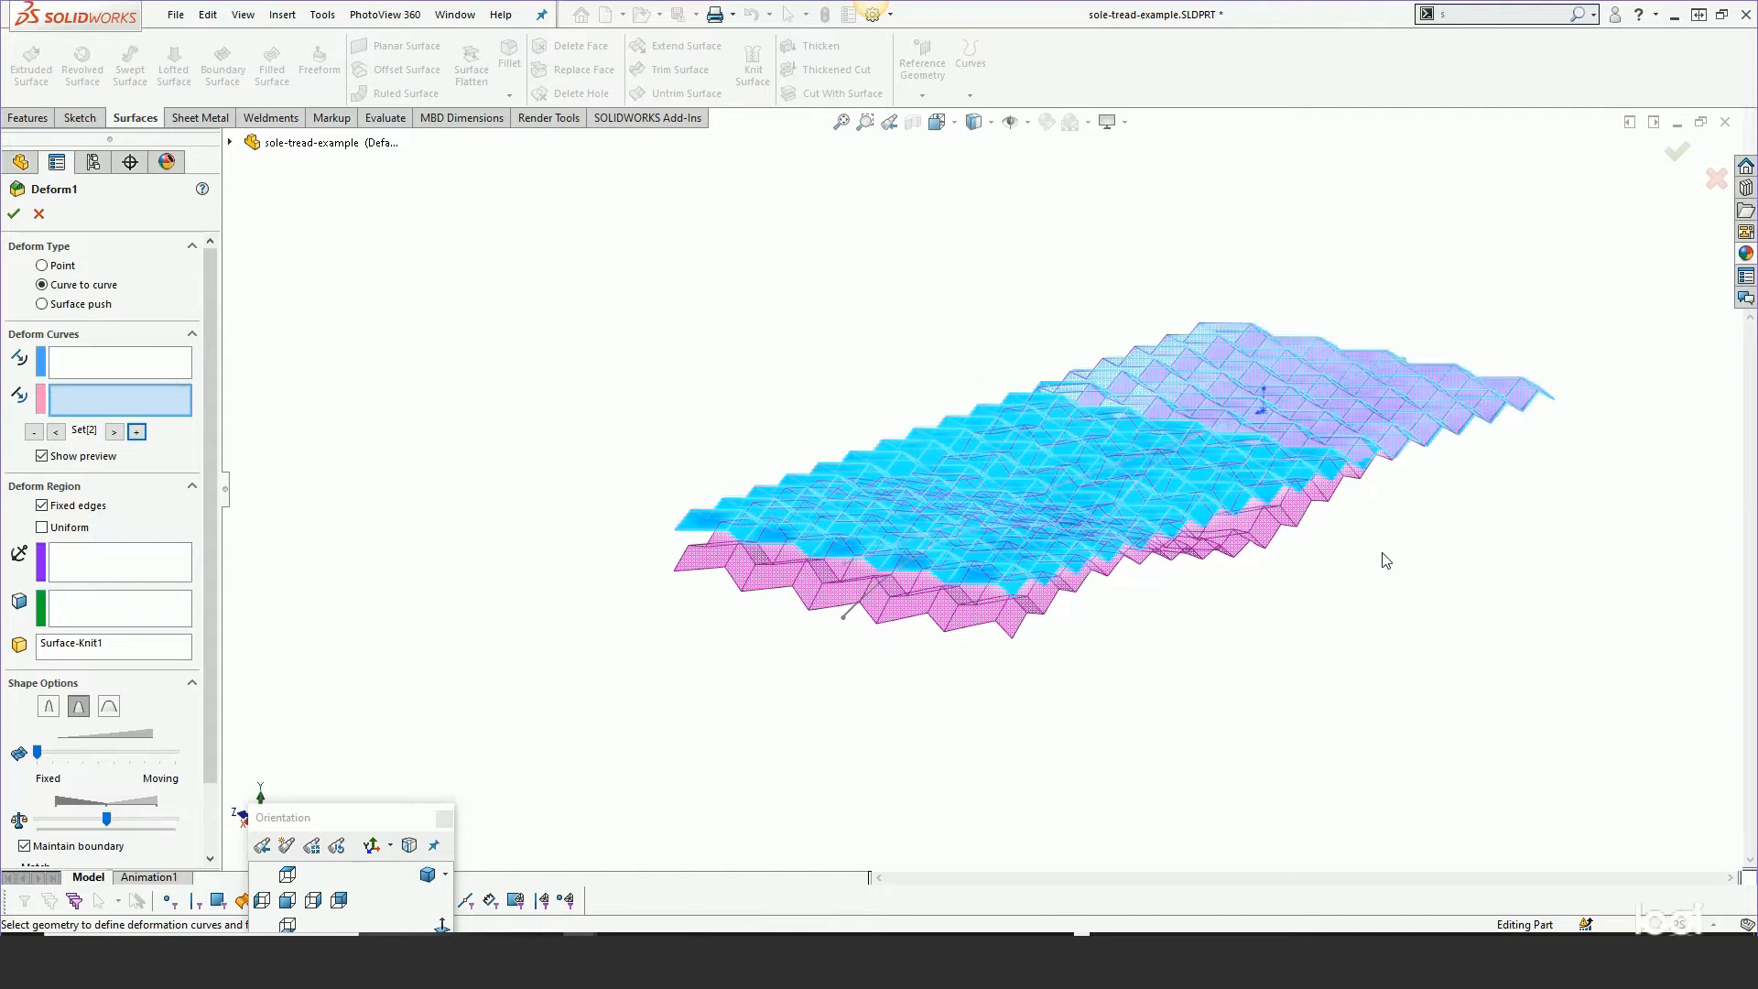
middle_click_drag(1238, 621, 1205, 596)
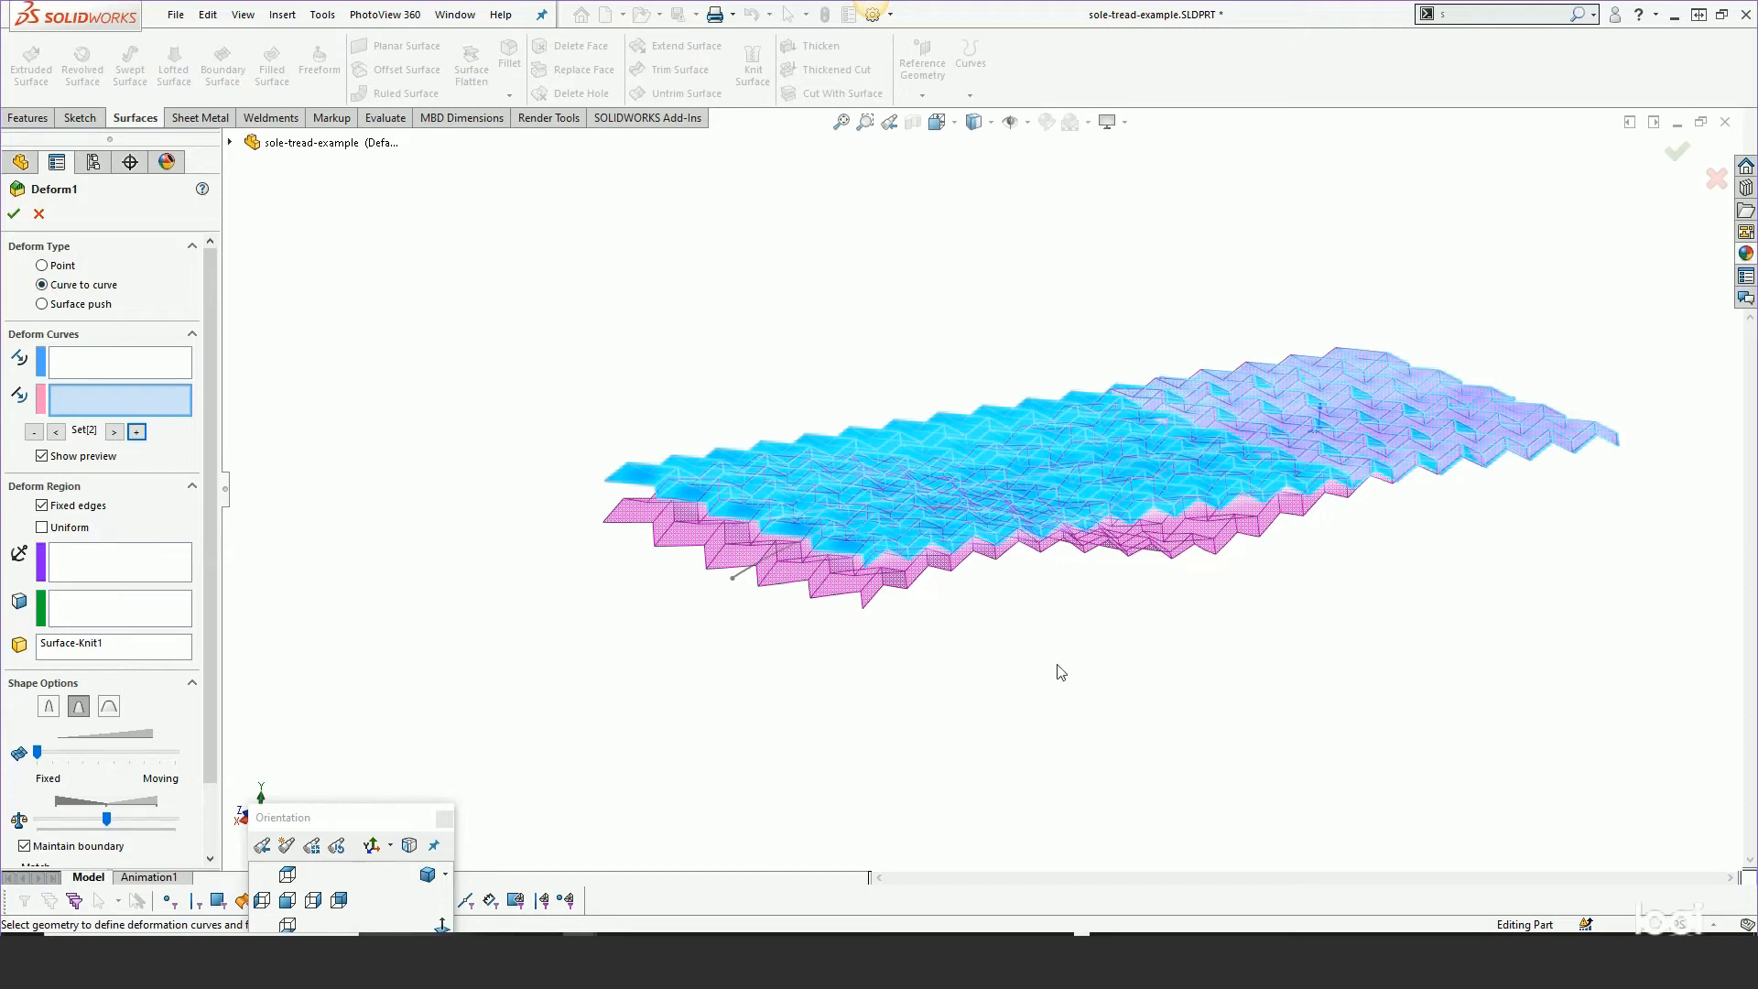
mouse_move(995, 654)
middle_mouse_down()
mouse_move(942, 616)
mouse_move(982, 658)
middle_mouse_up()
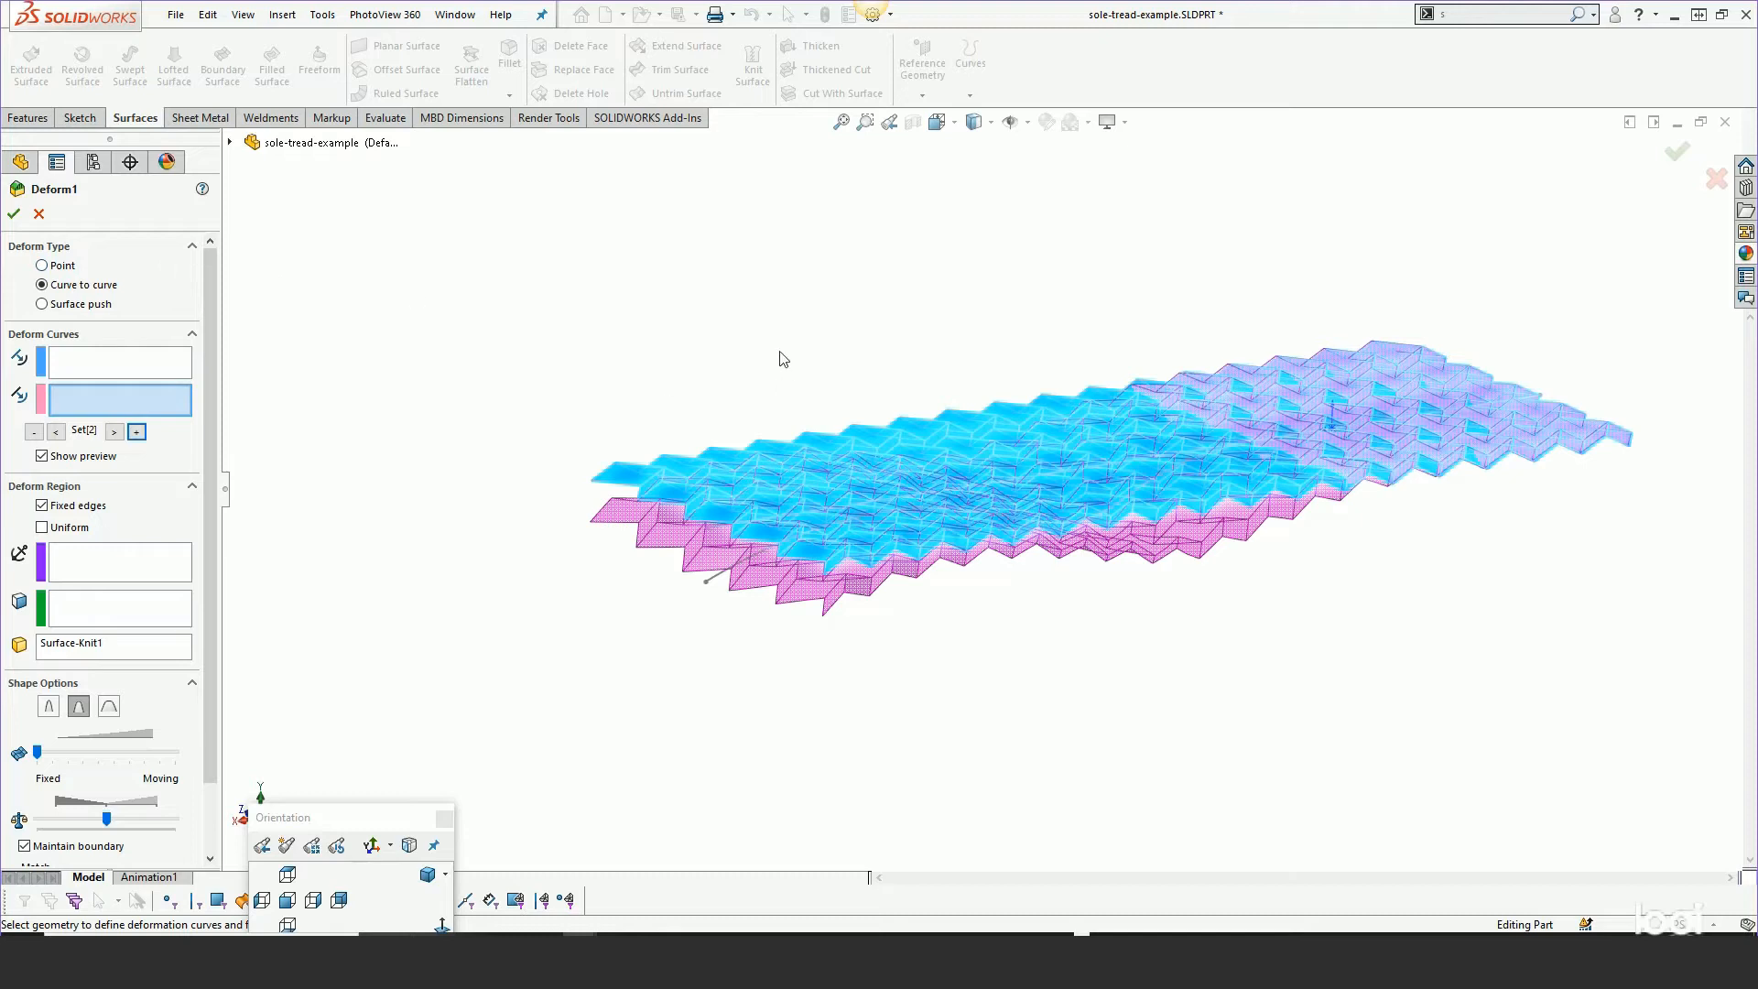
left_click(43, 266)
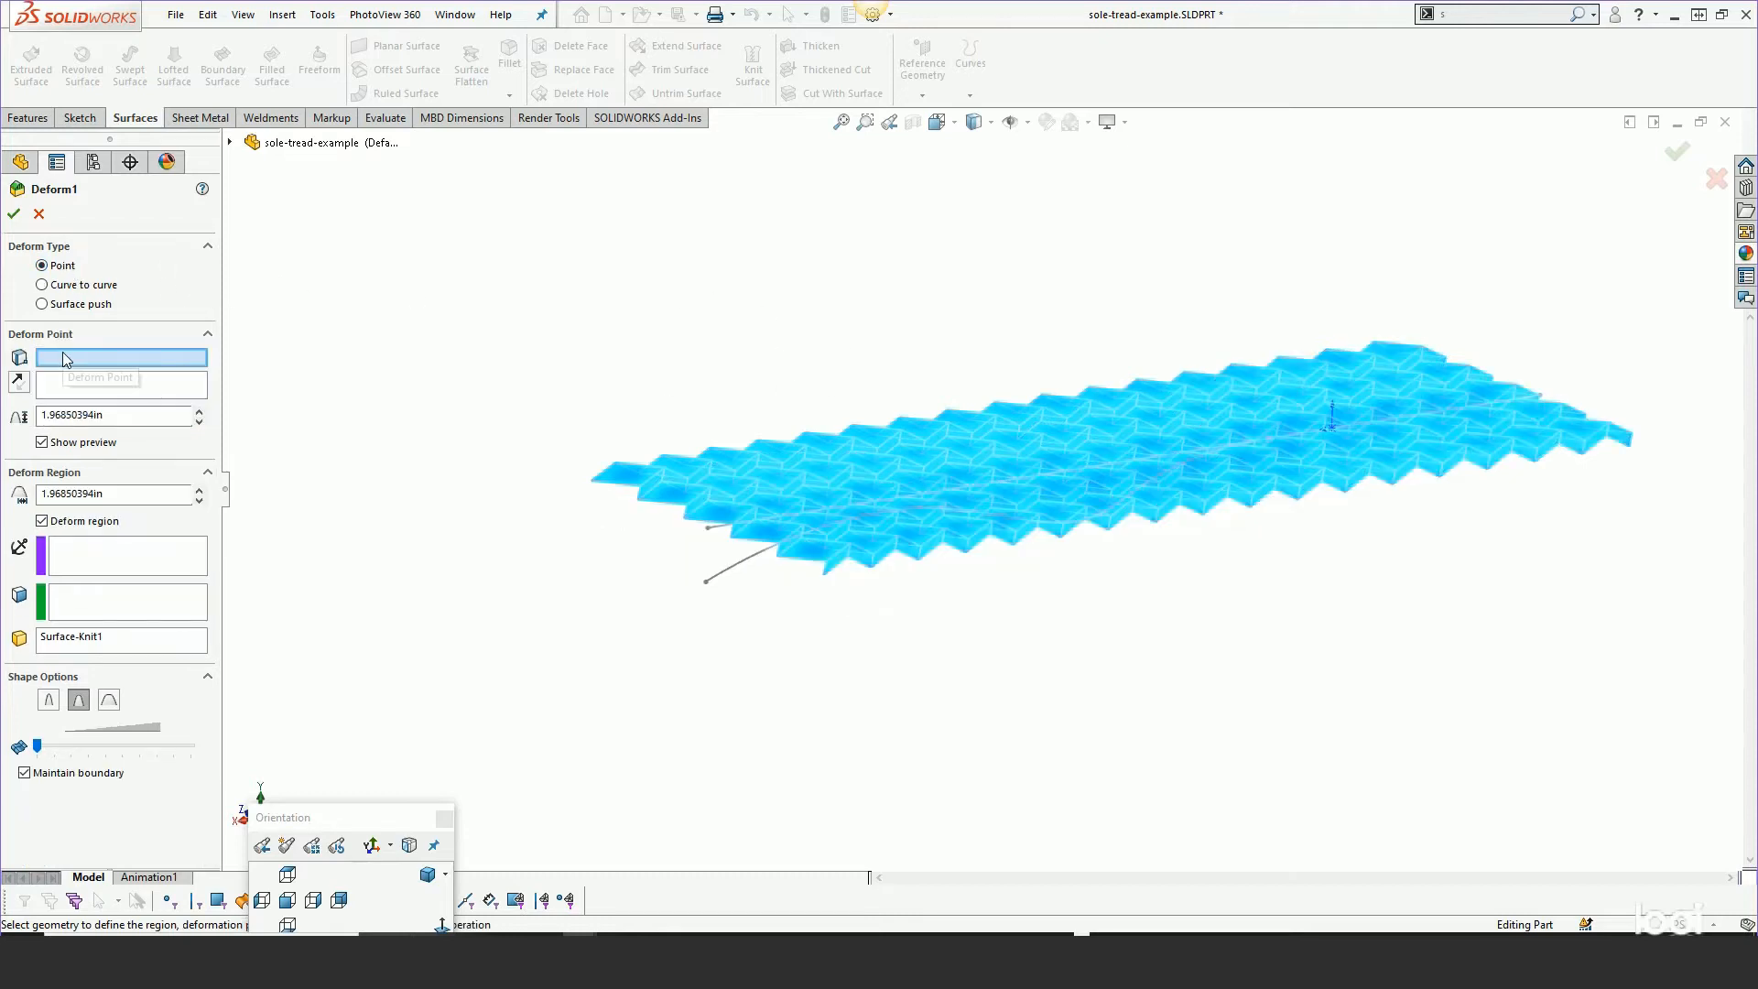
left_click(35, 217)
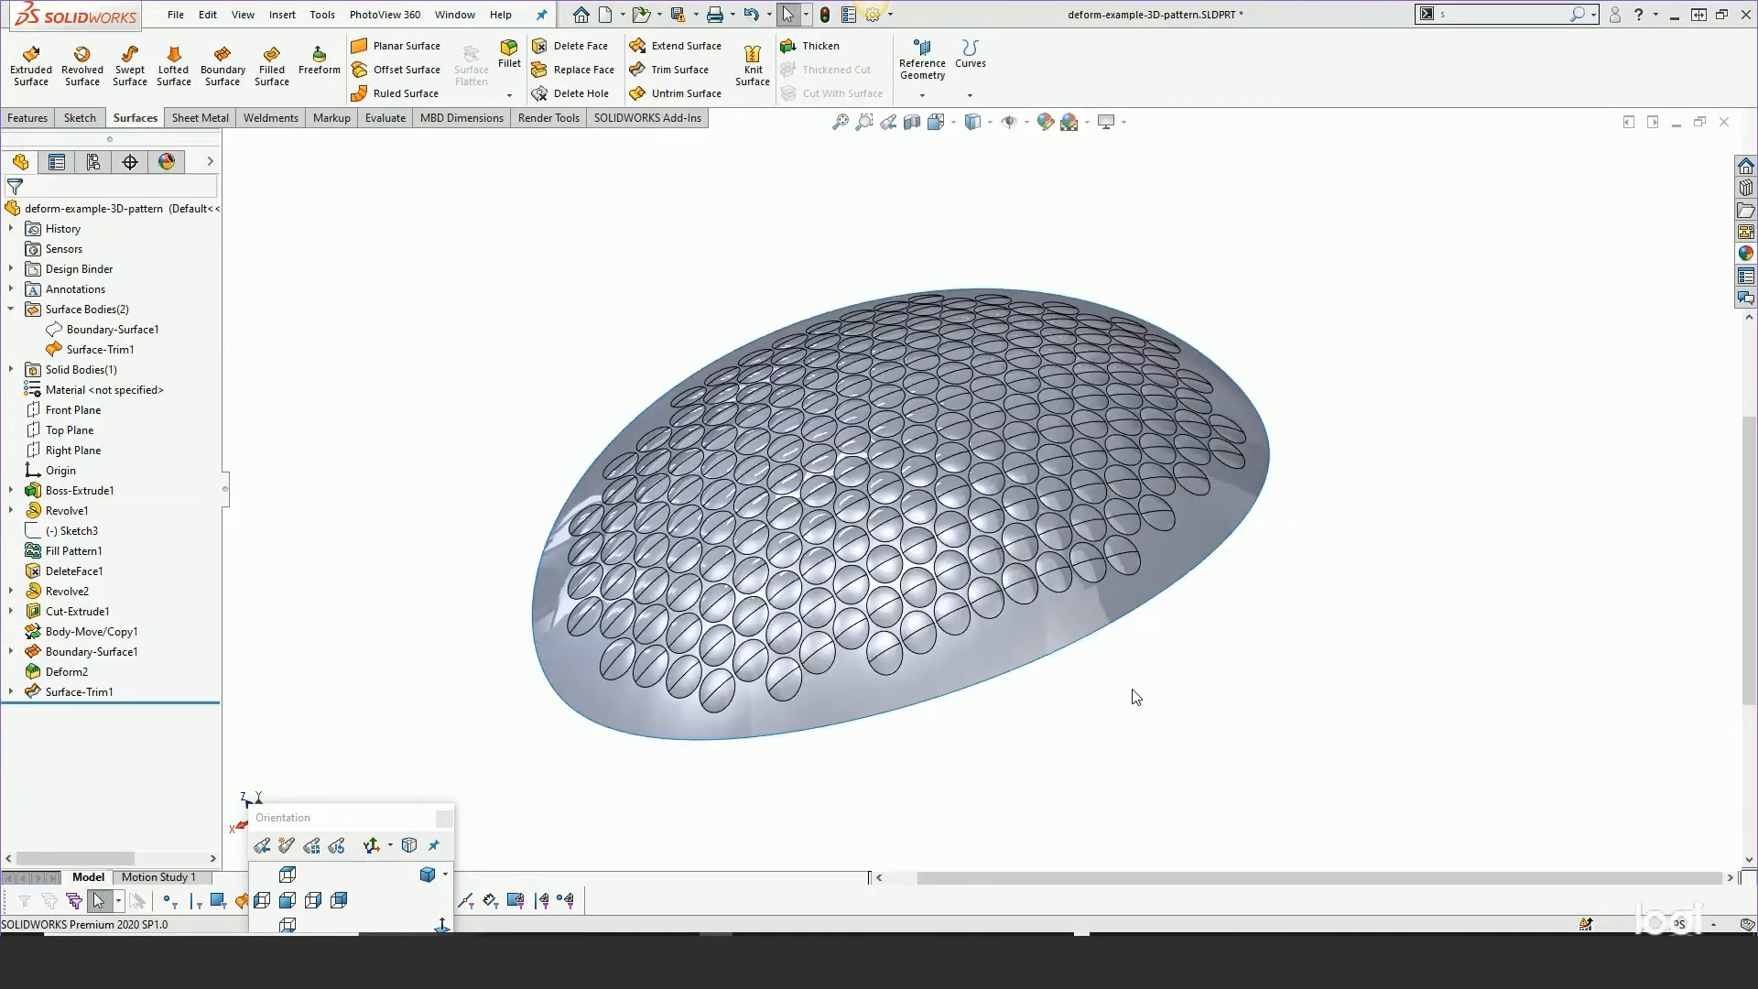
Roll the history of the domed deform-example-3D-pattern part back to just after Boss-Extrude1
middle_click_drag(1136, 696, 1004, 409)
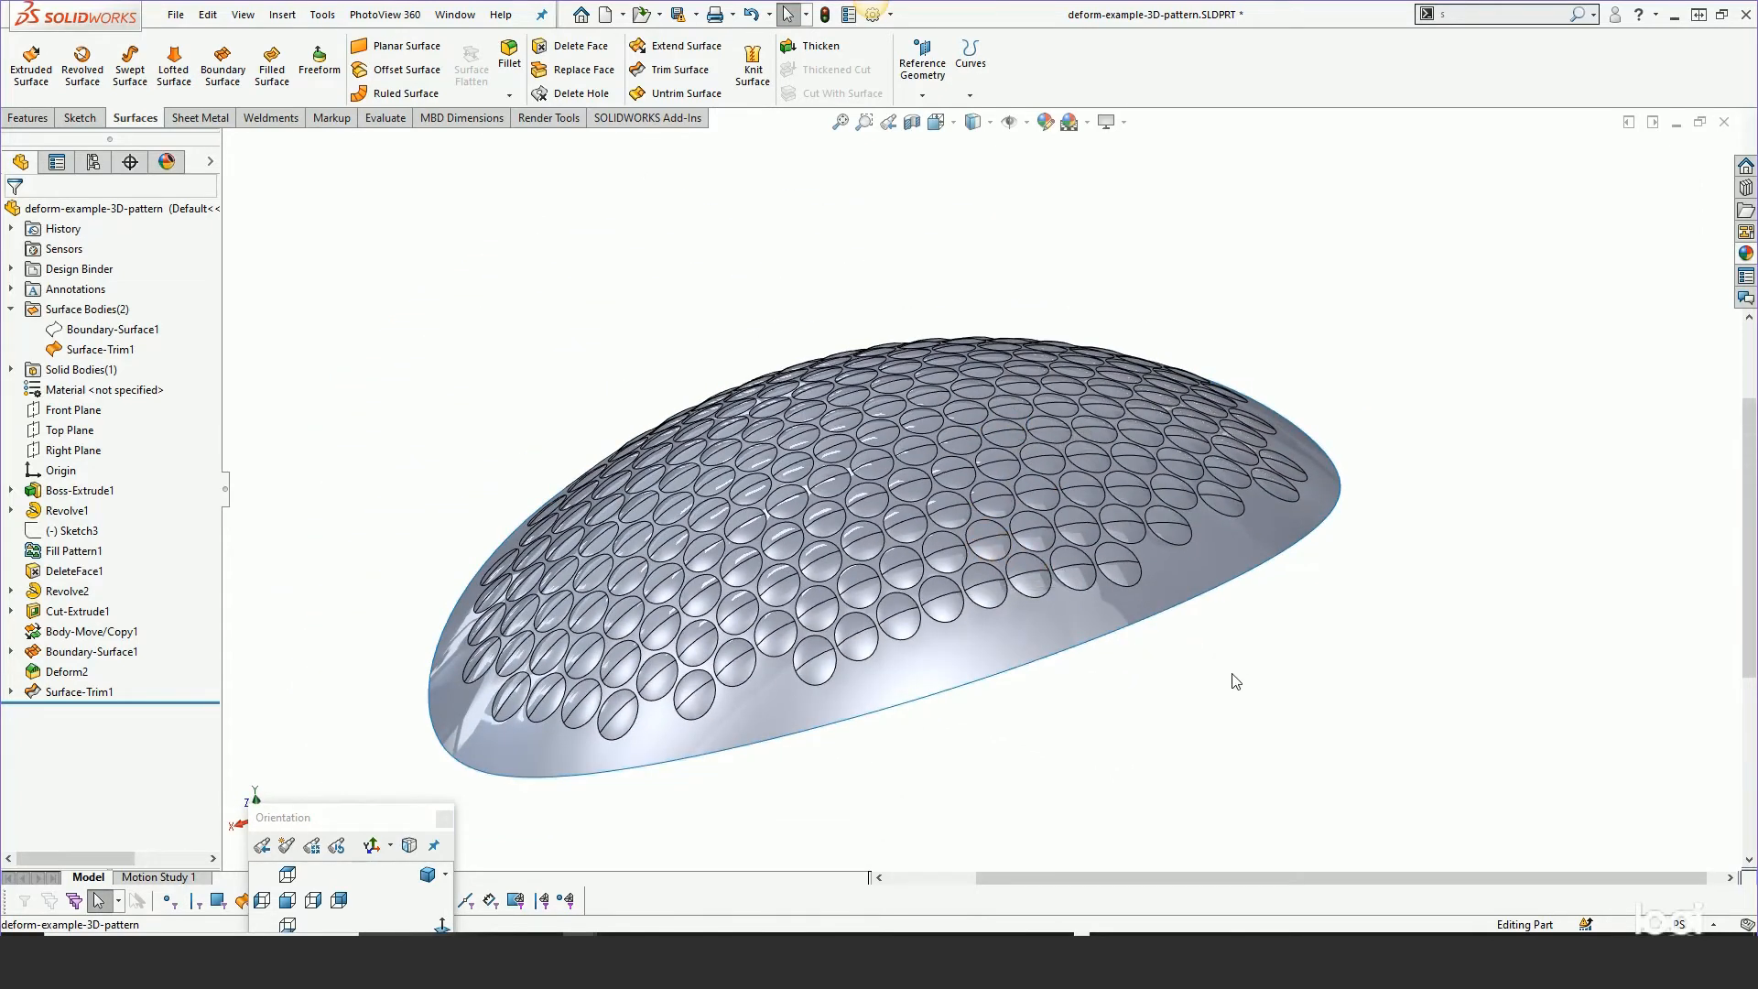
middle_click_drag(1154, 685, 1240, 733)
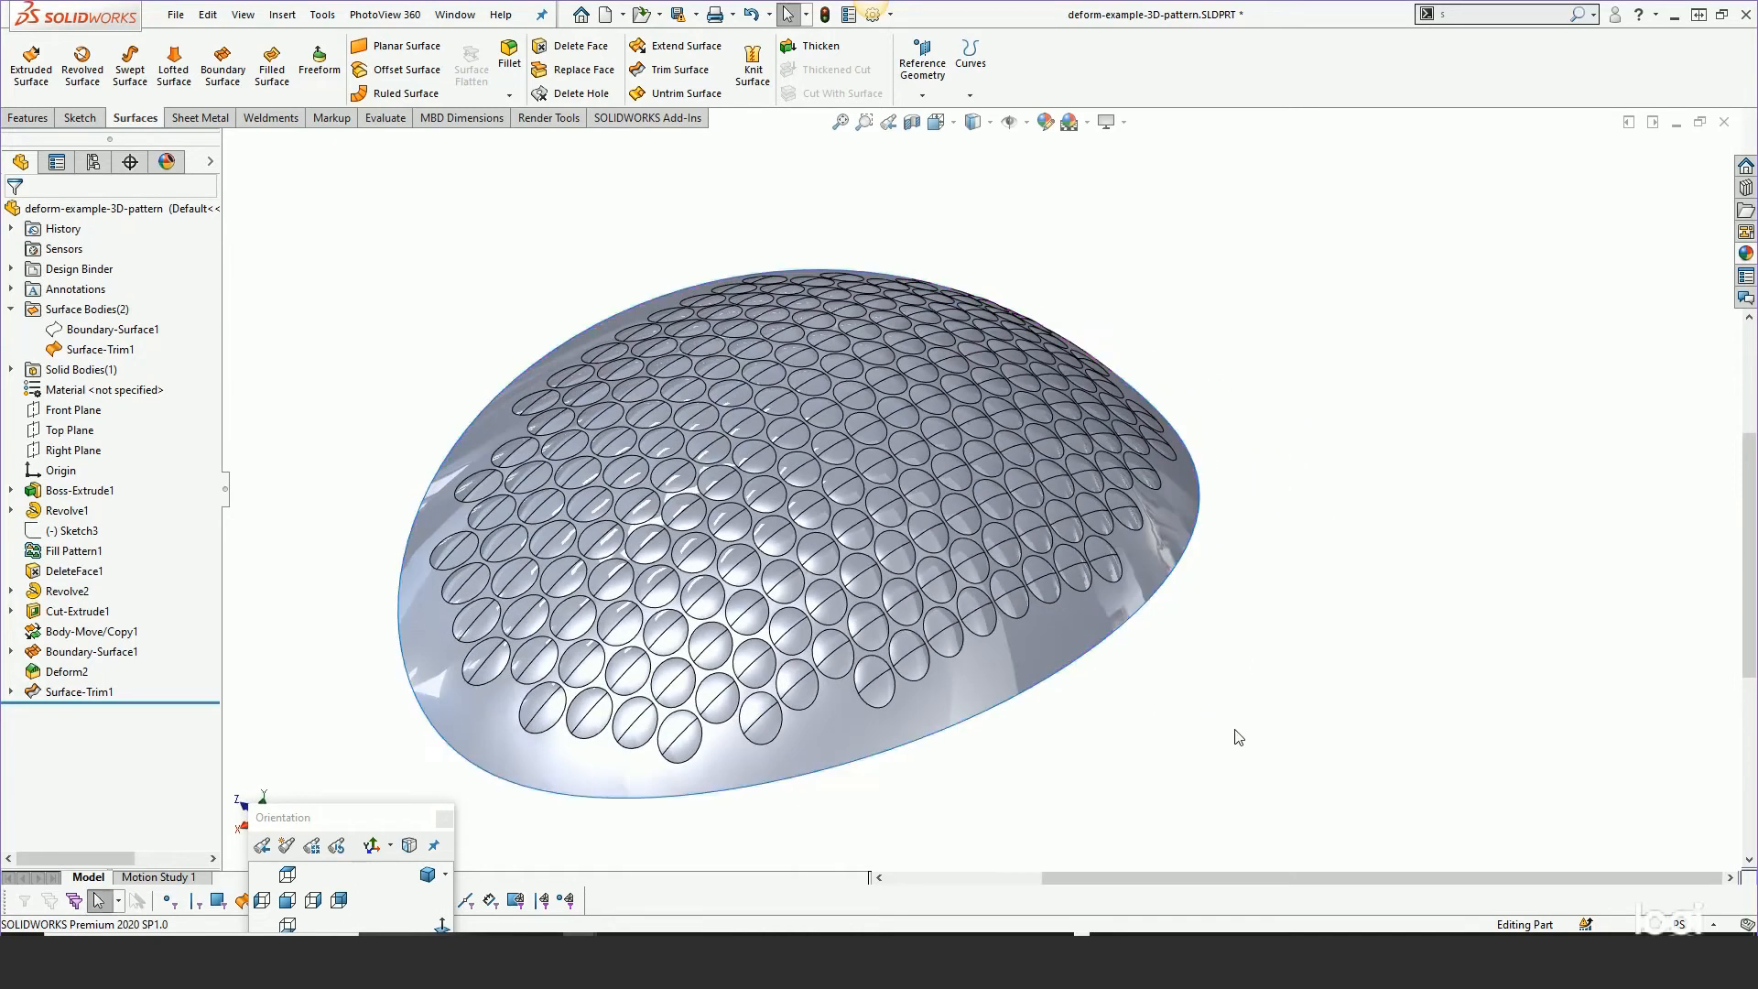
left_click_drag(183, 703, 164, 500)
scroll(812, 463, "up", 5)
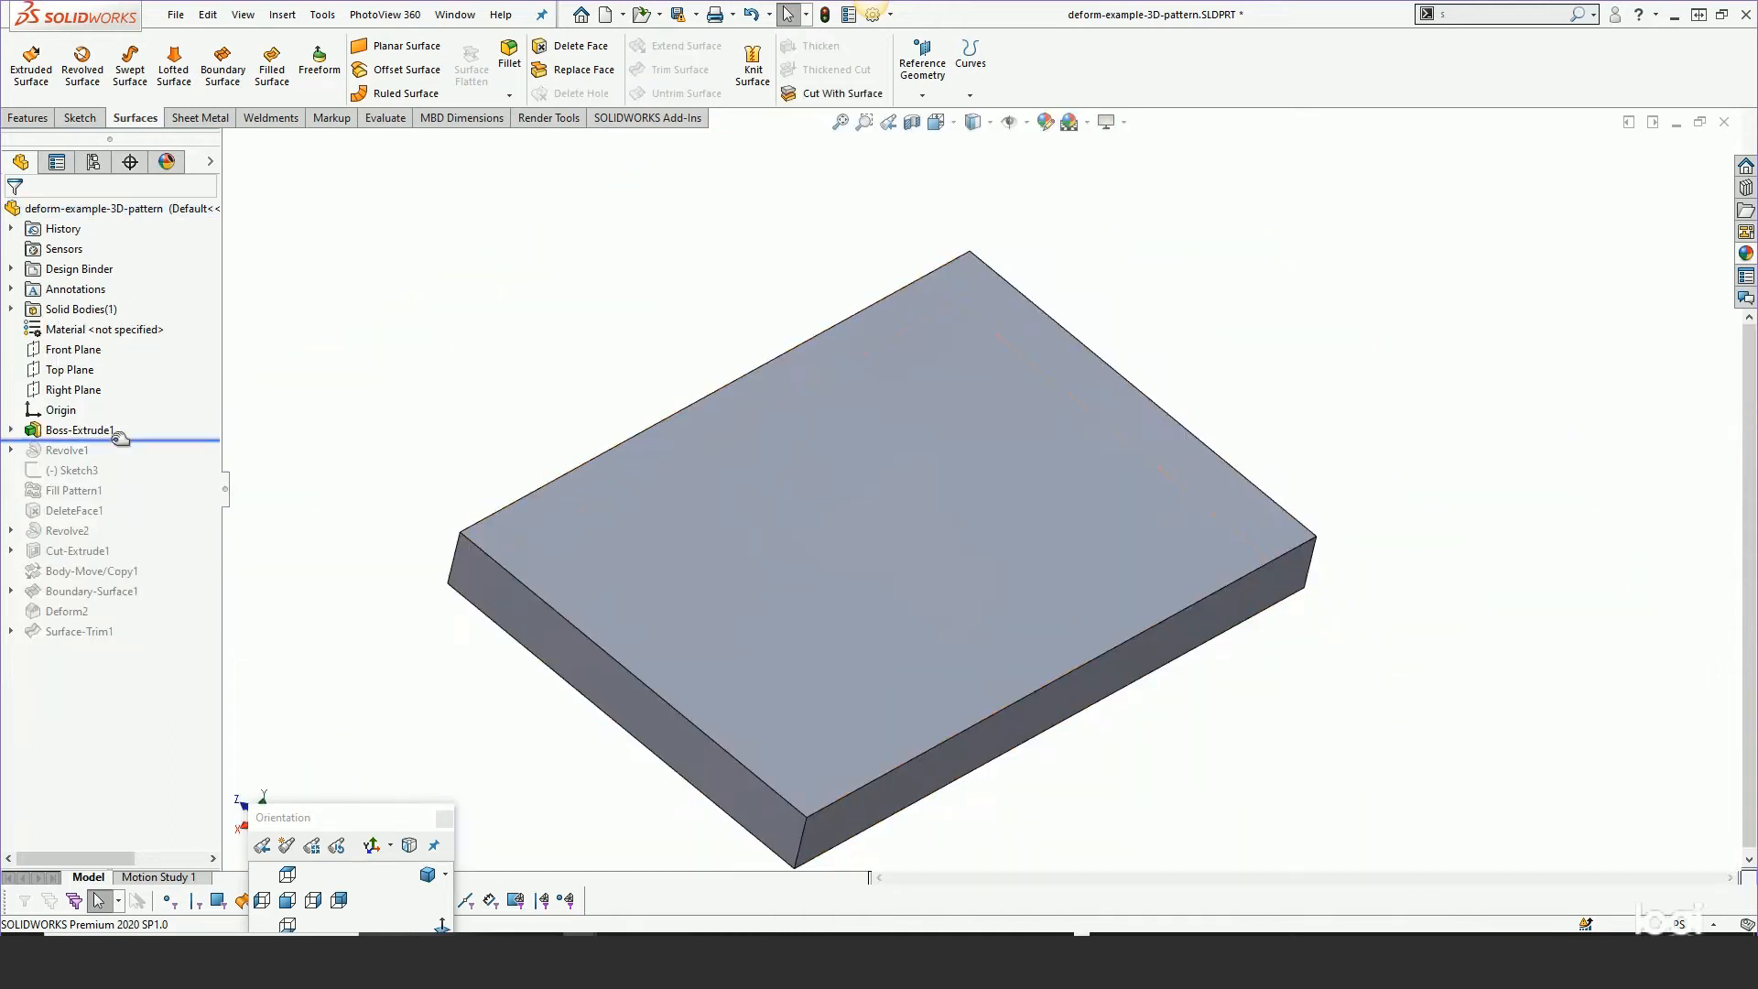
Roll the history forward past Revolve1 and Fill Pattern1 to reach the hexagonal dimple pattern on the block
left_click_drag(119, 437, 119, 460)
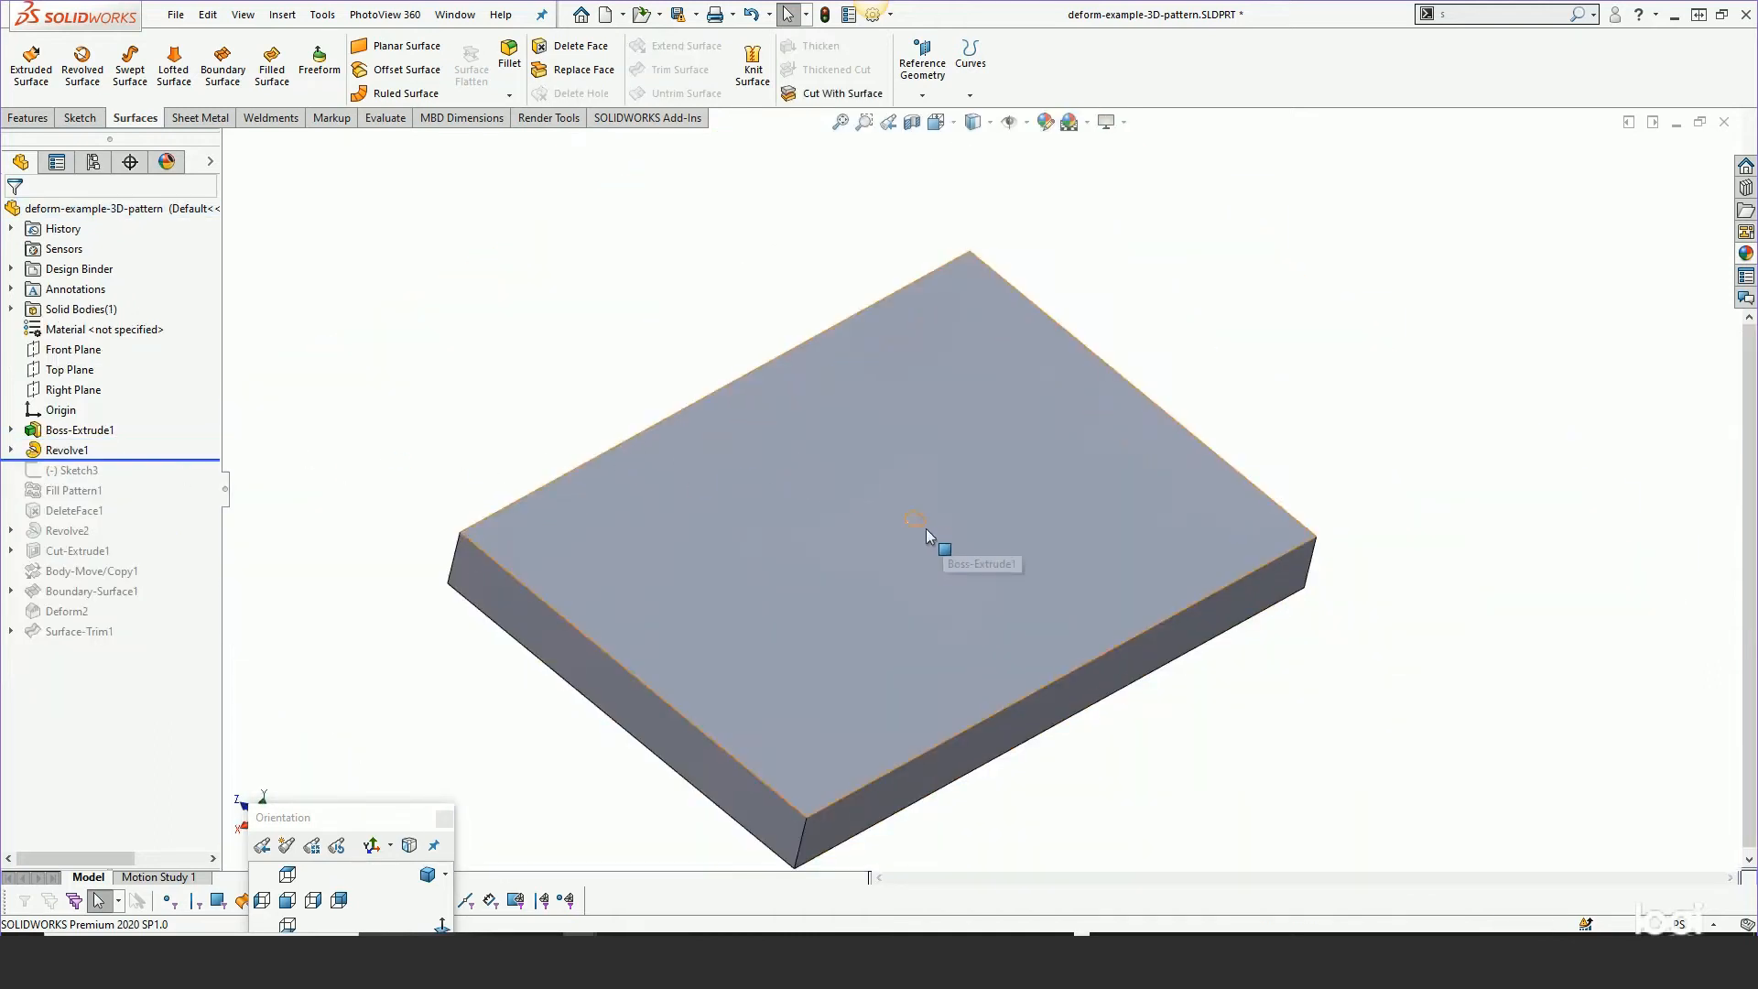
left_click_drag(130, 461, 129, 501)
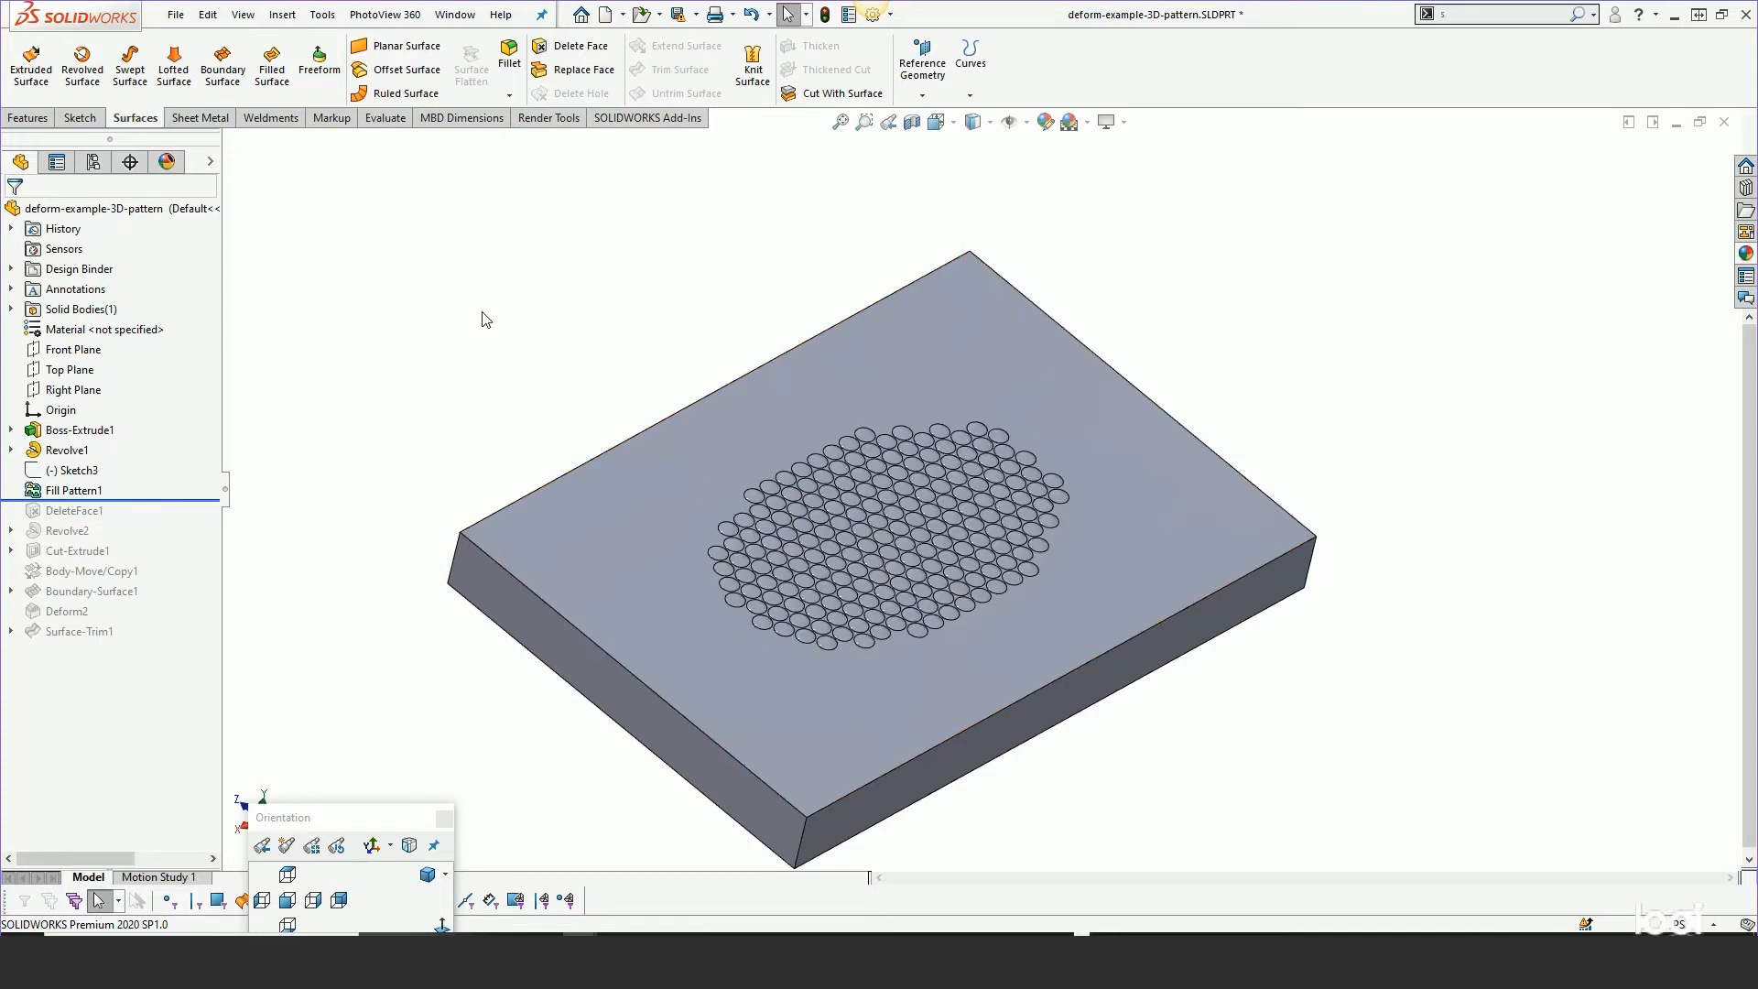
key("s")
middle_click_drag(586, 365, 569, 305)
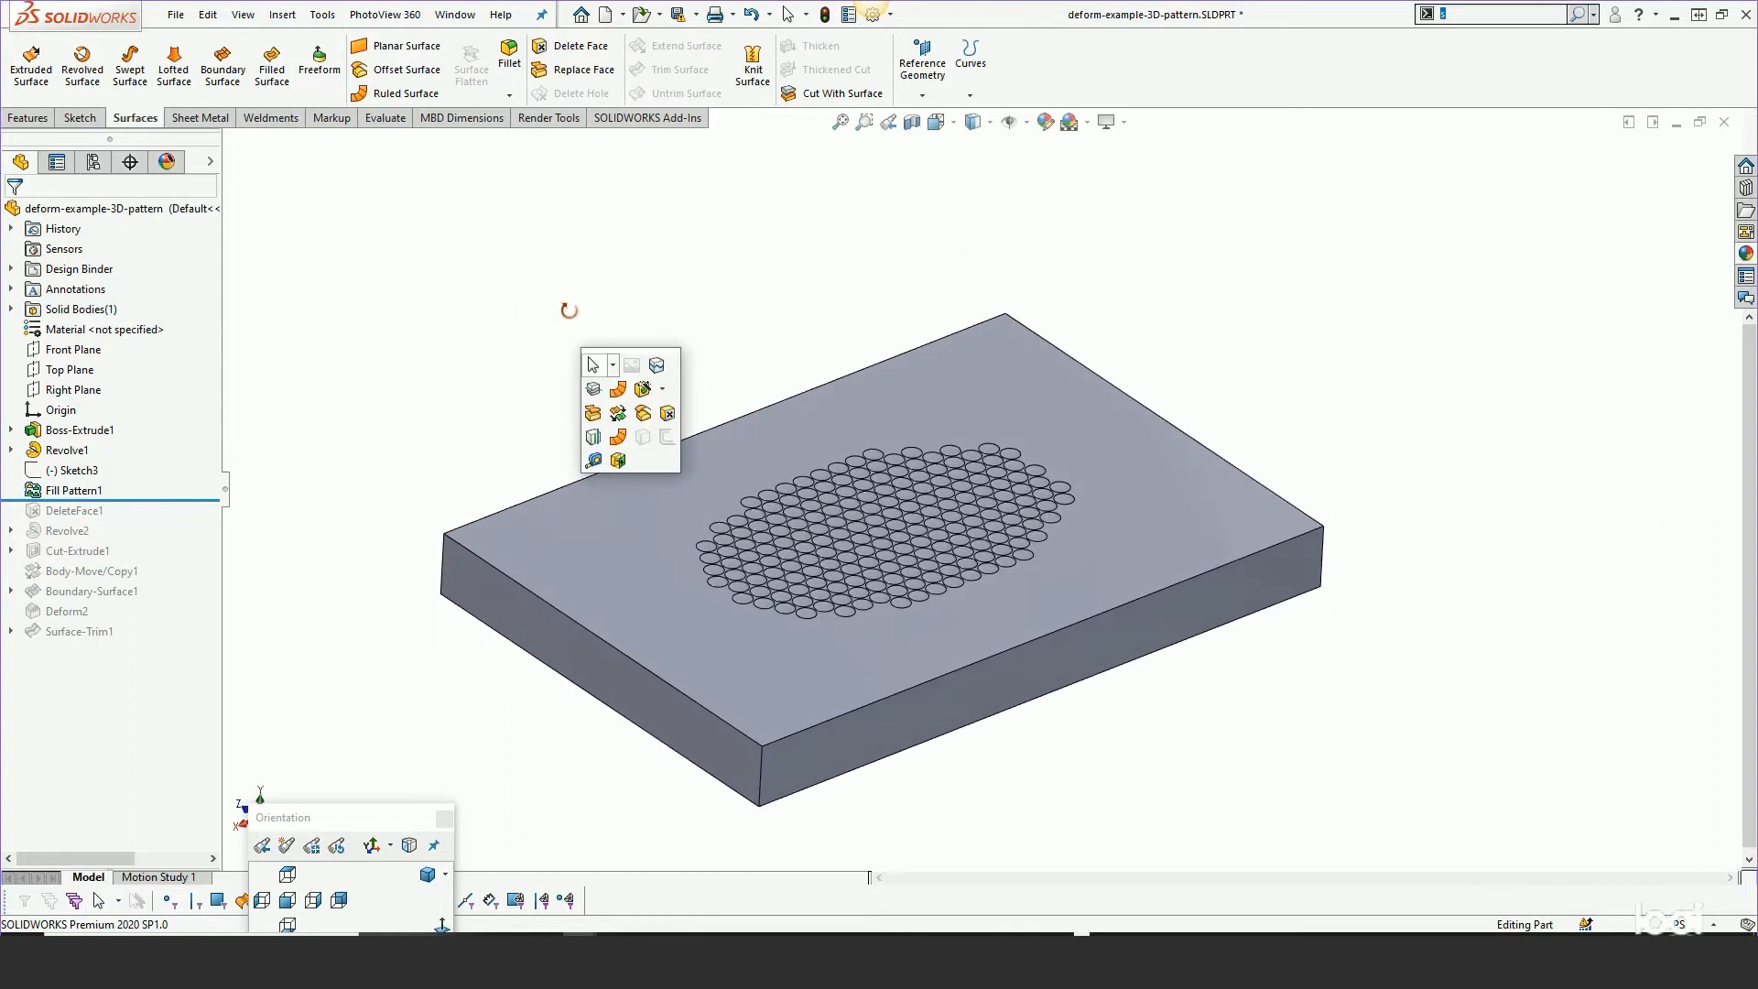
left_click(1301, 754)
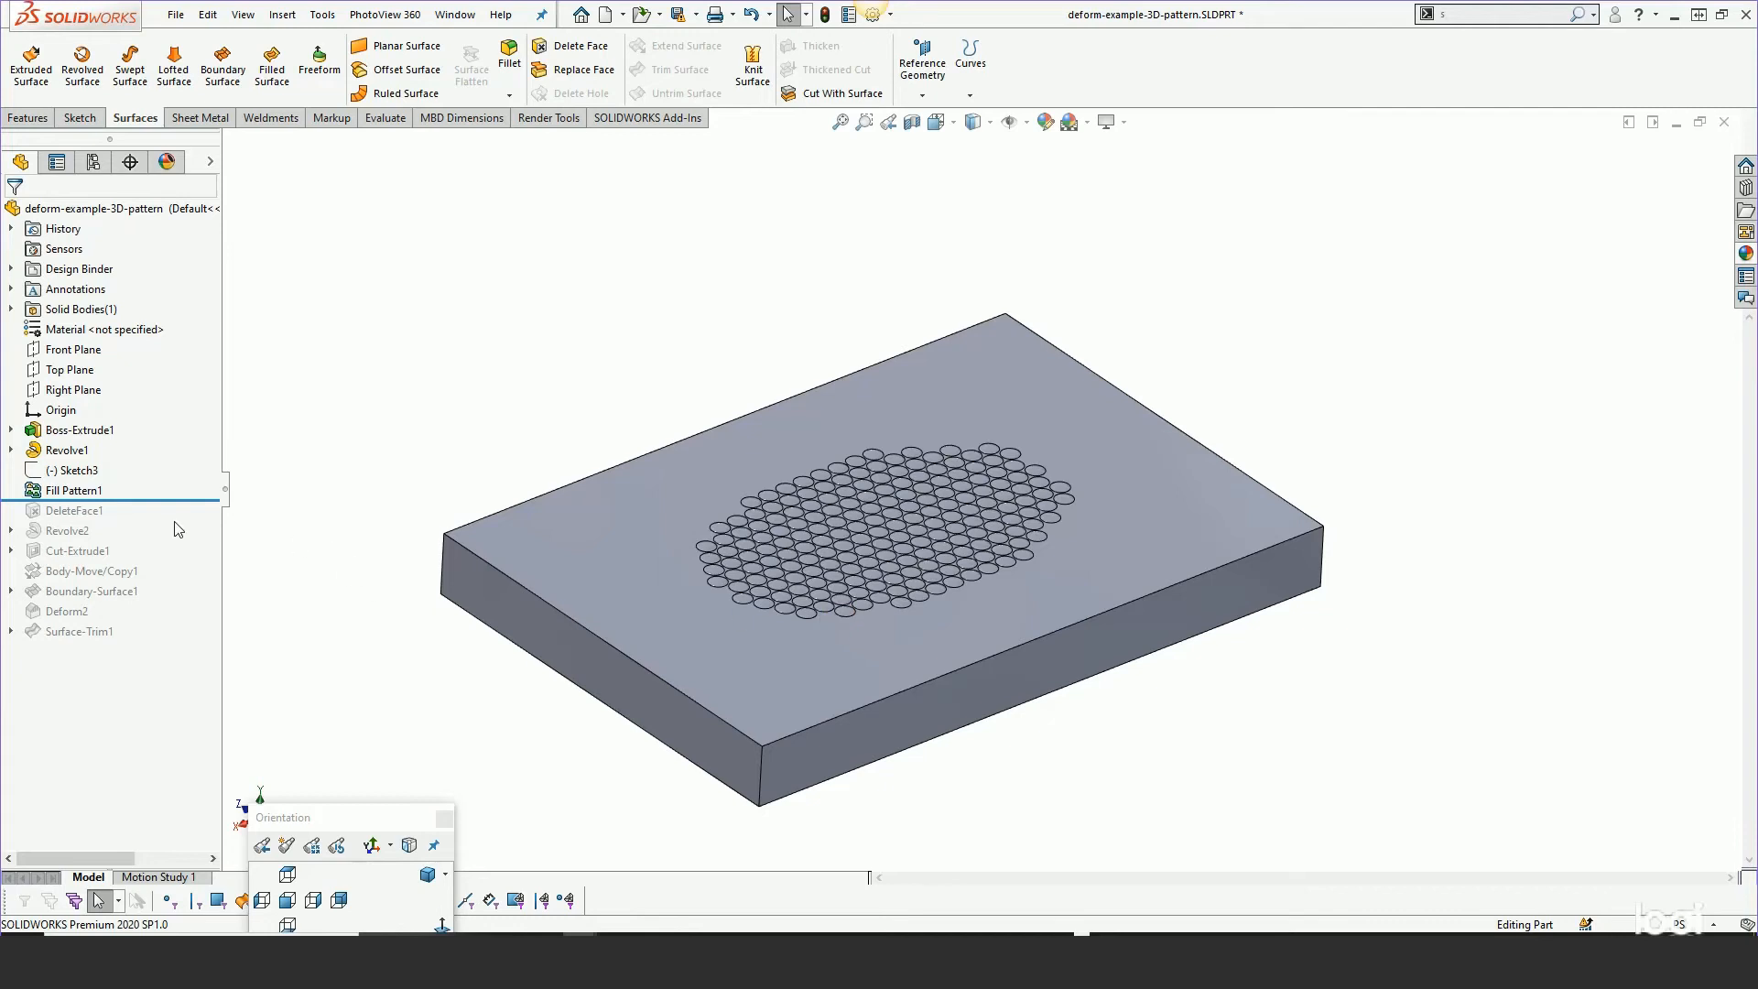
Roll the history forward through Boundary-Surface1 and show its domed surface body
left_click_drag(154, 500, 139, 633)
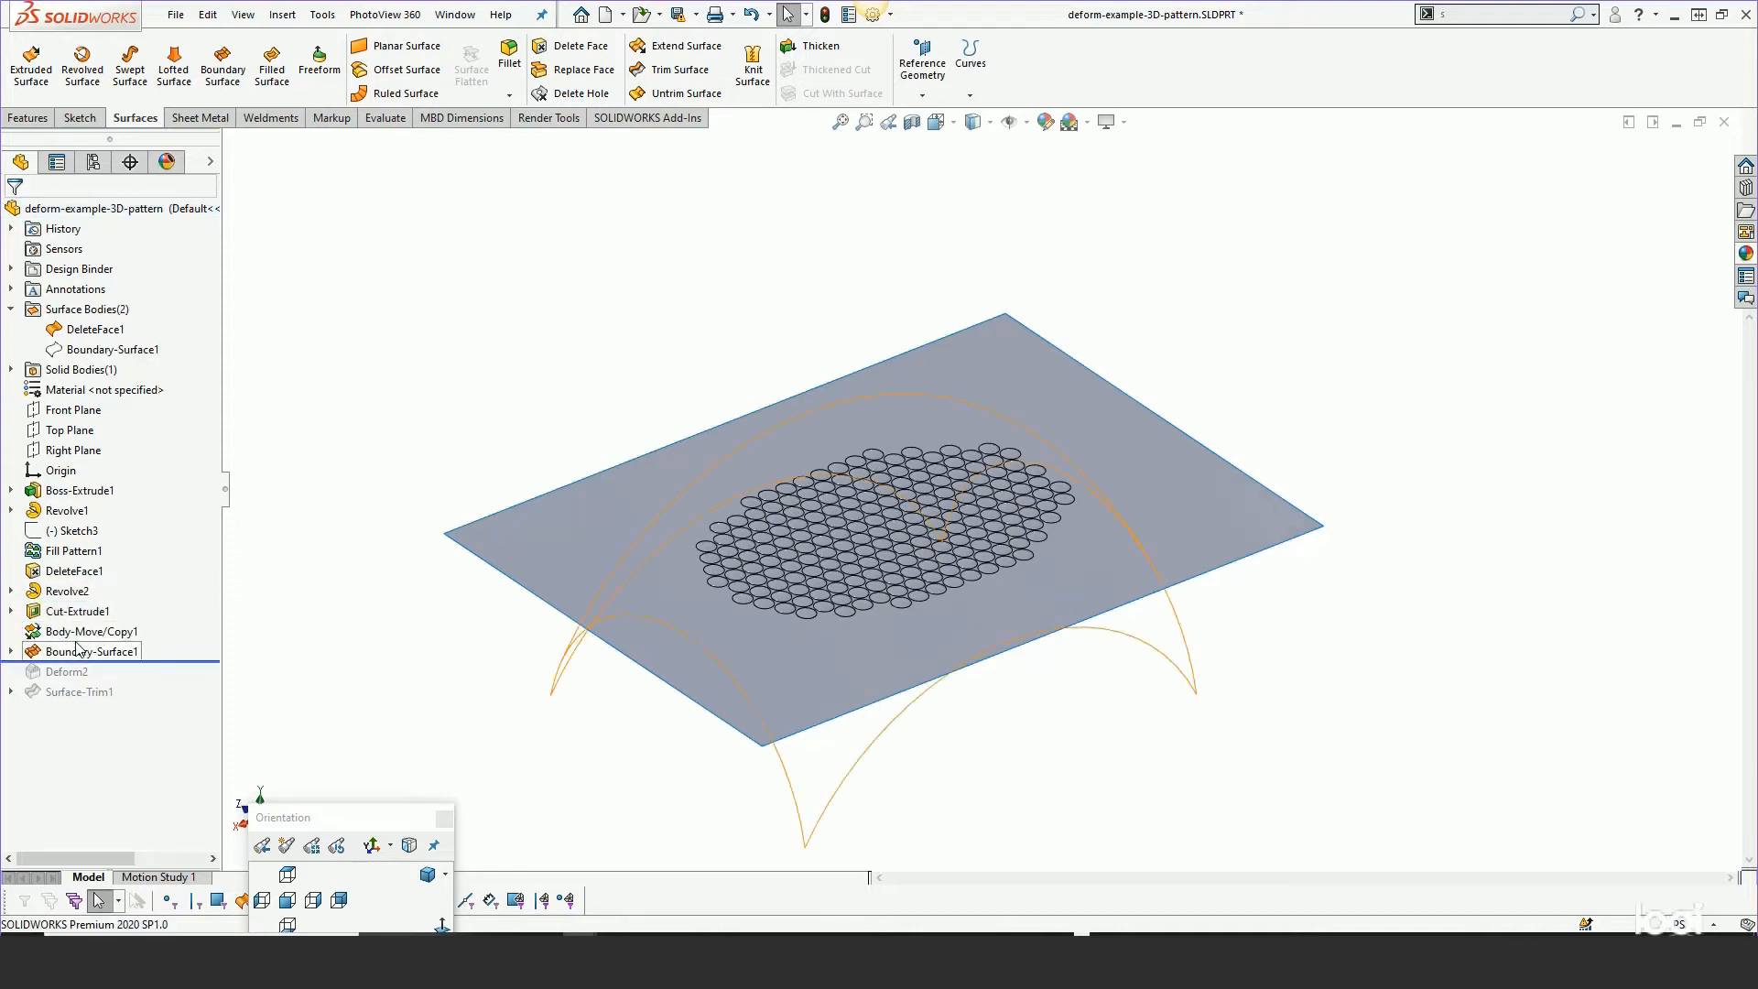
left_click(78, 650)
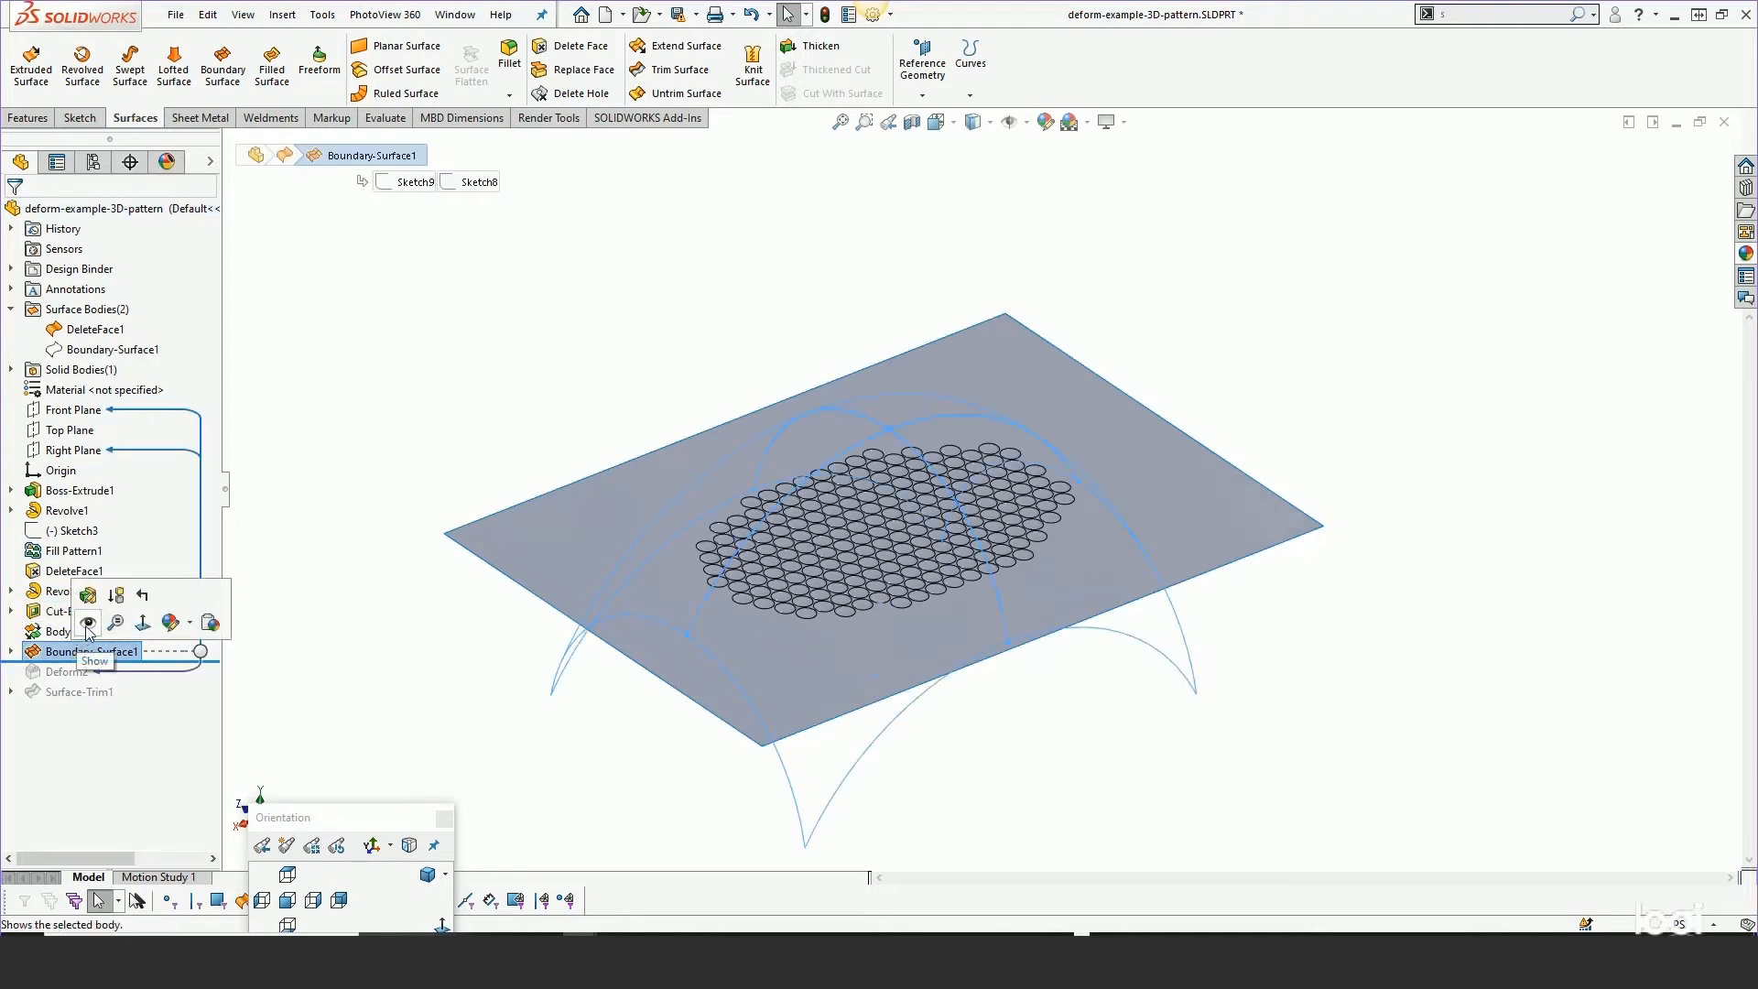
left_click(89, 625)
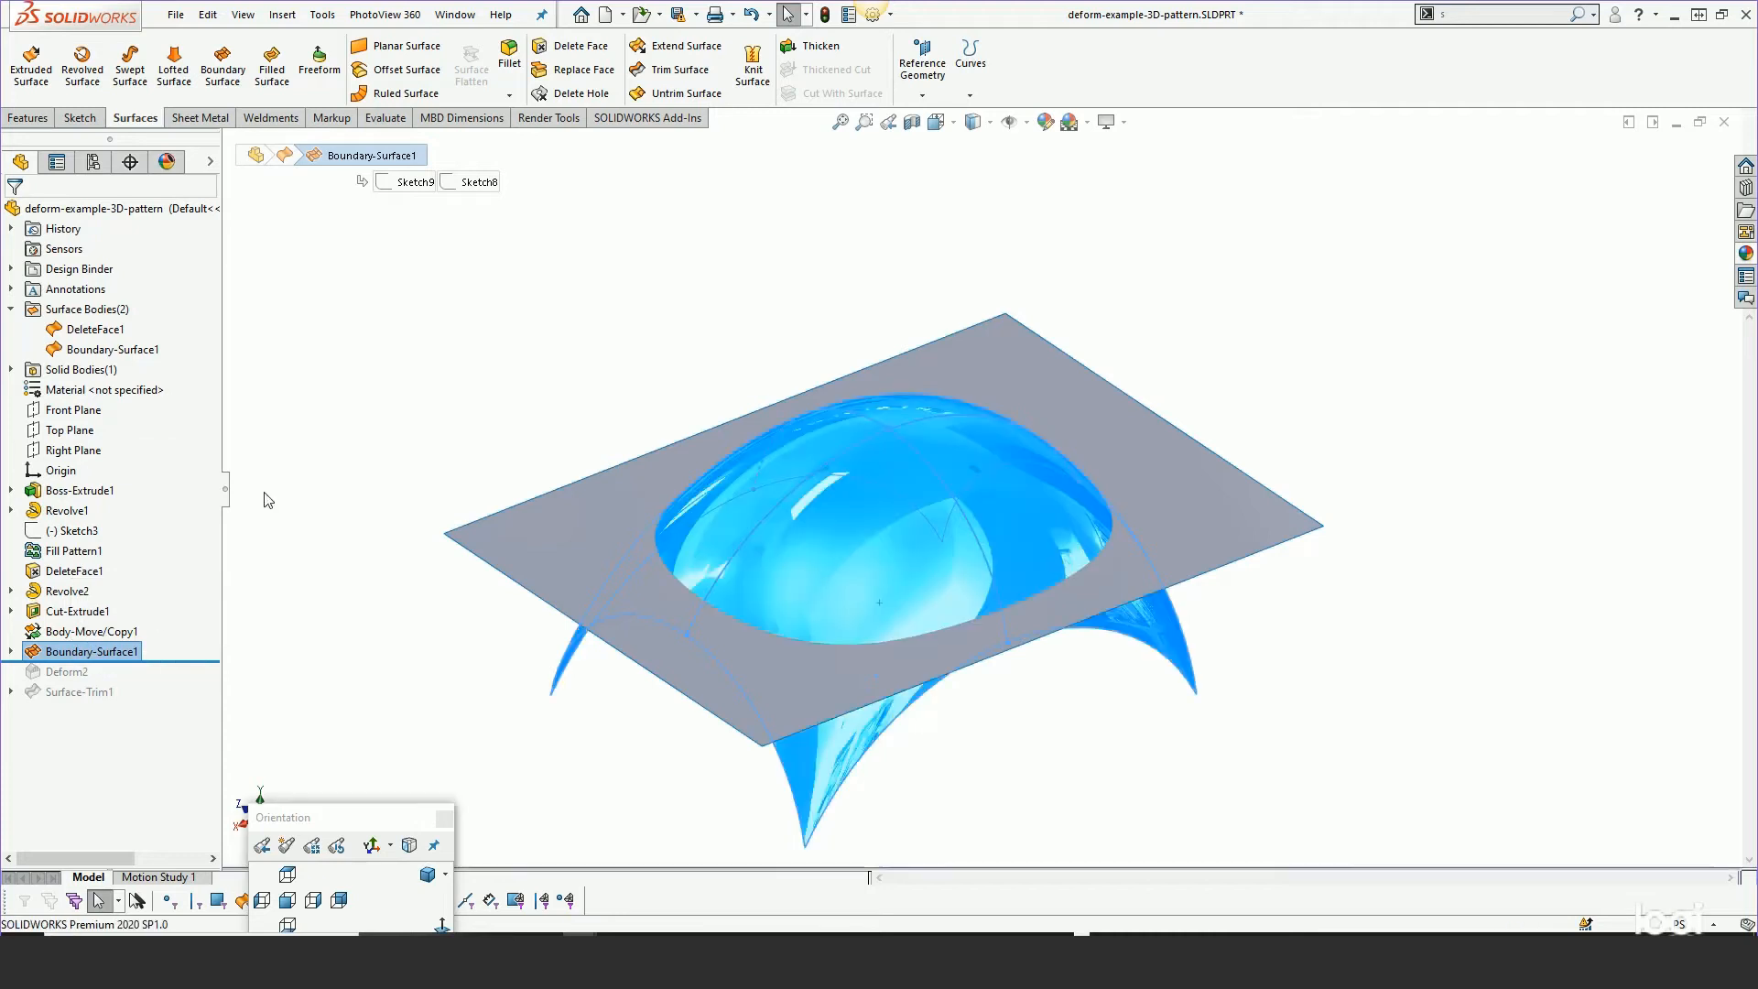
Examine Sketch9 and Sketch8, the two sketches that define Boundary-Surface1
left_click(103, 650)
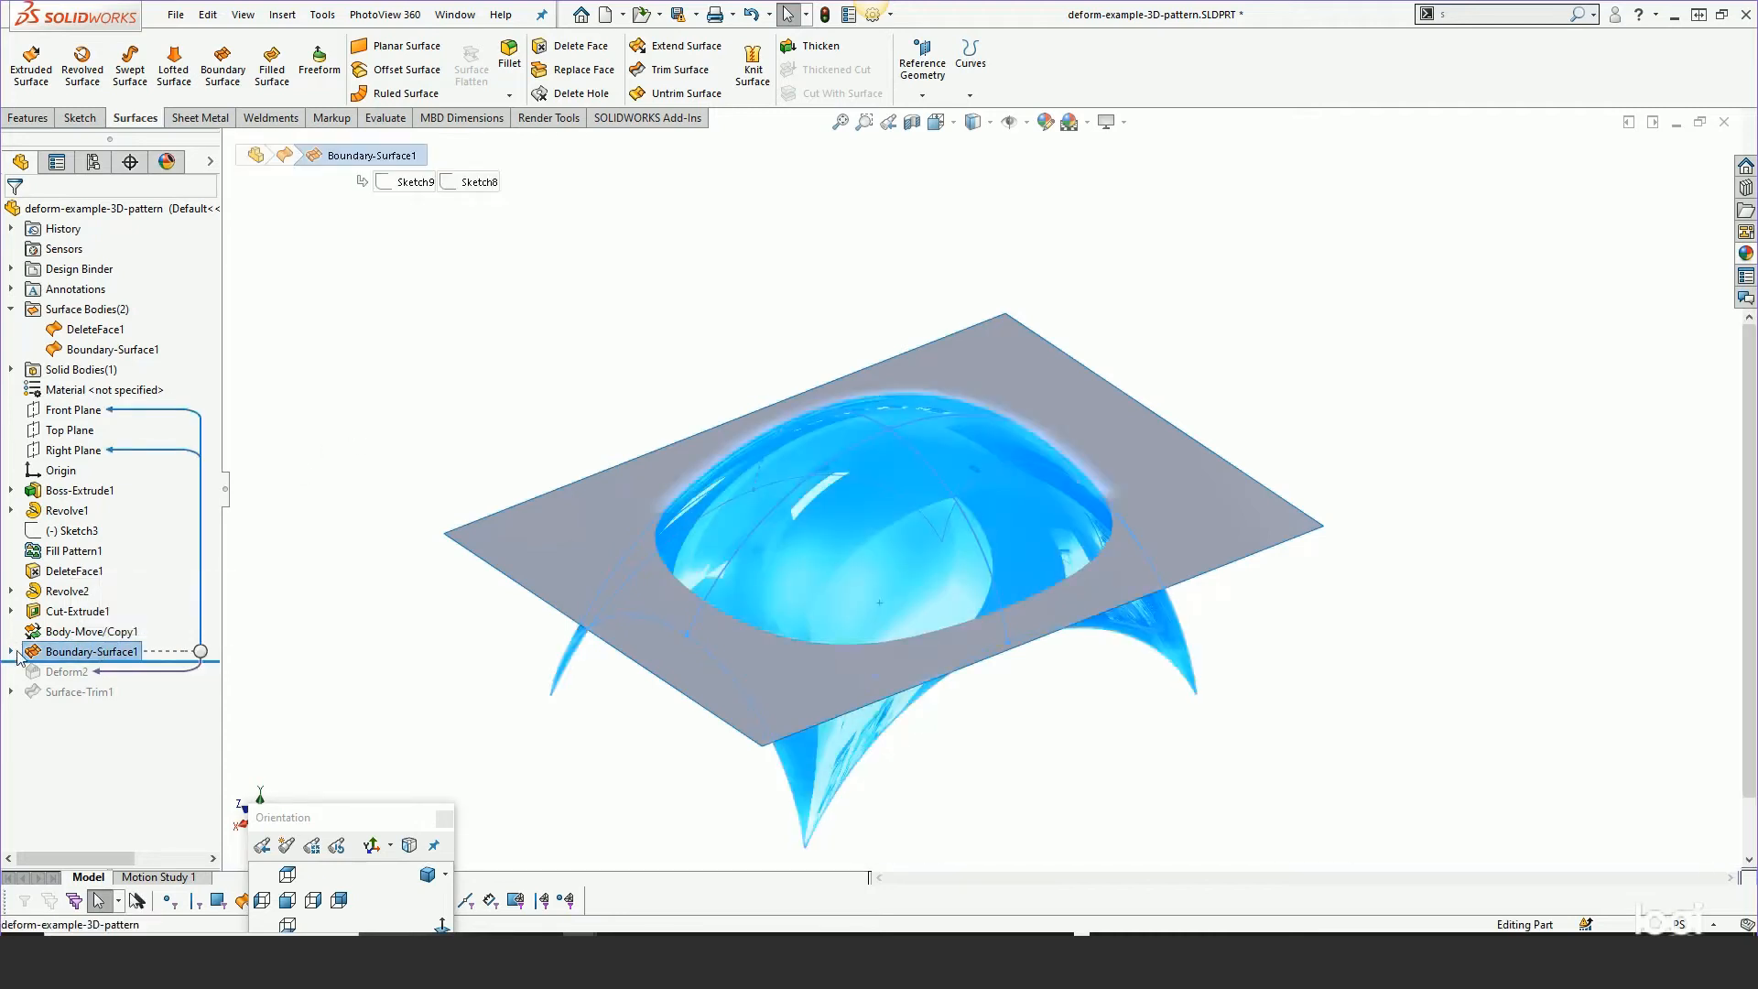
left_click(10, 651)
left_click(80, 671)
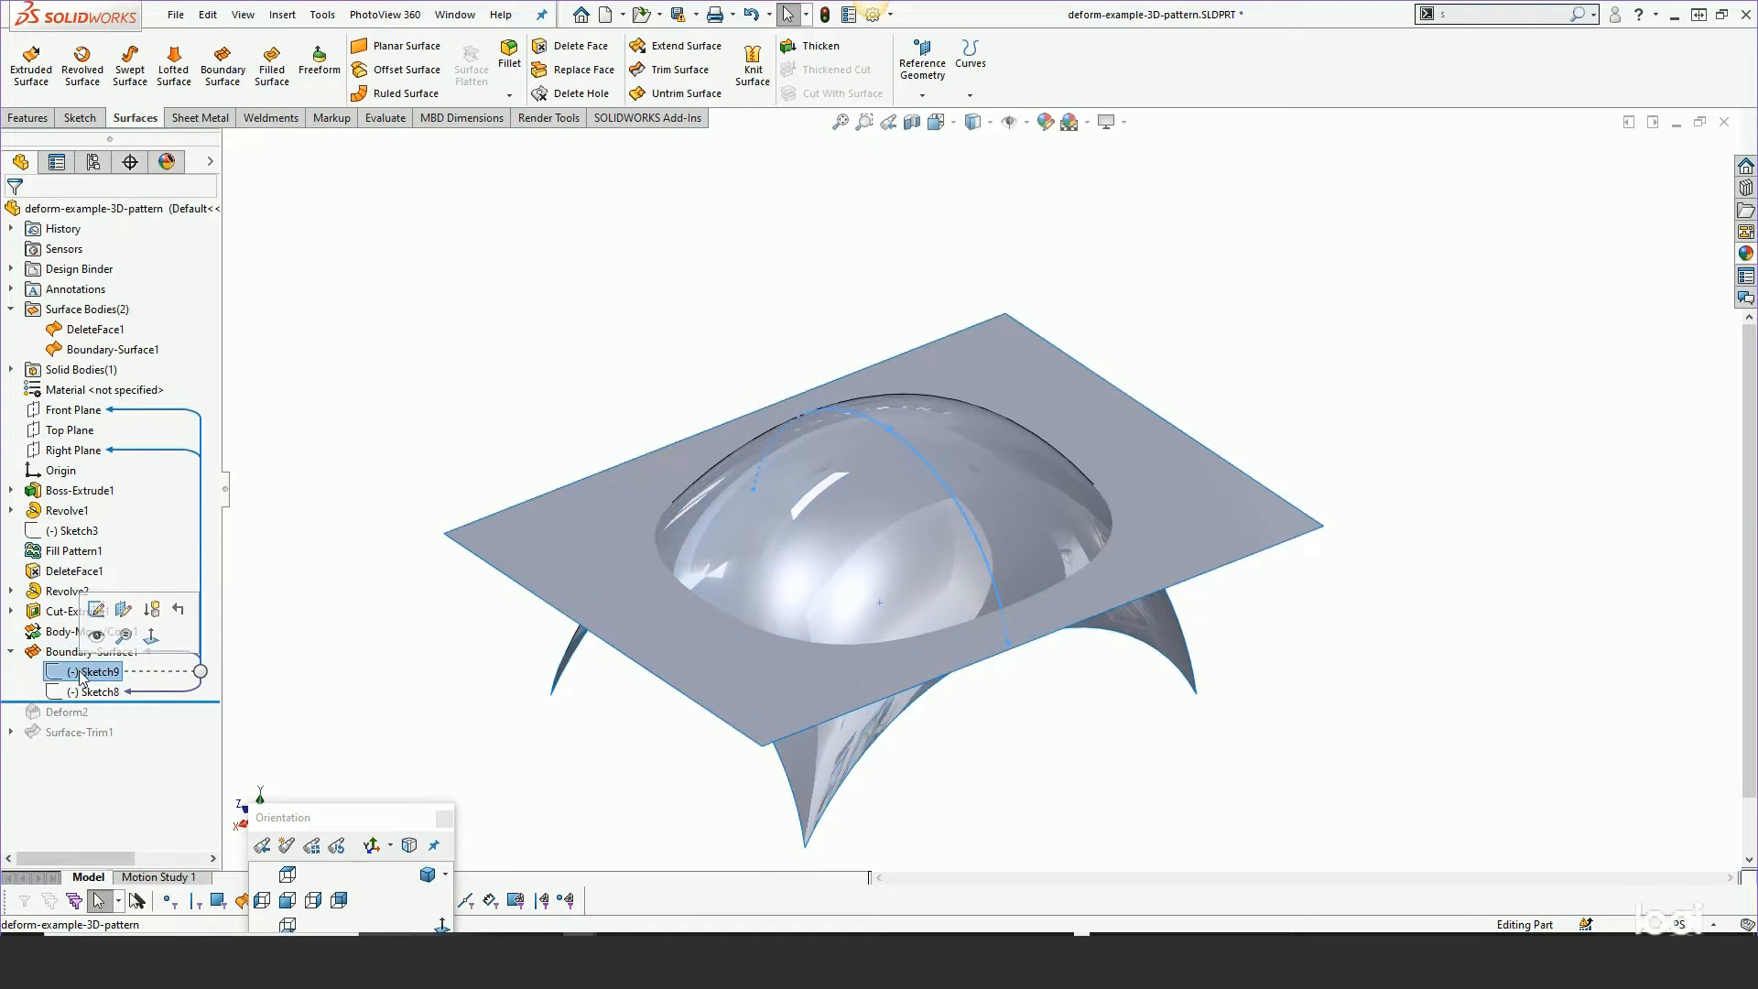
left_click(84, 691)
left_click(375, 409)
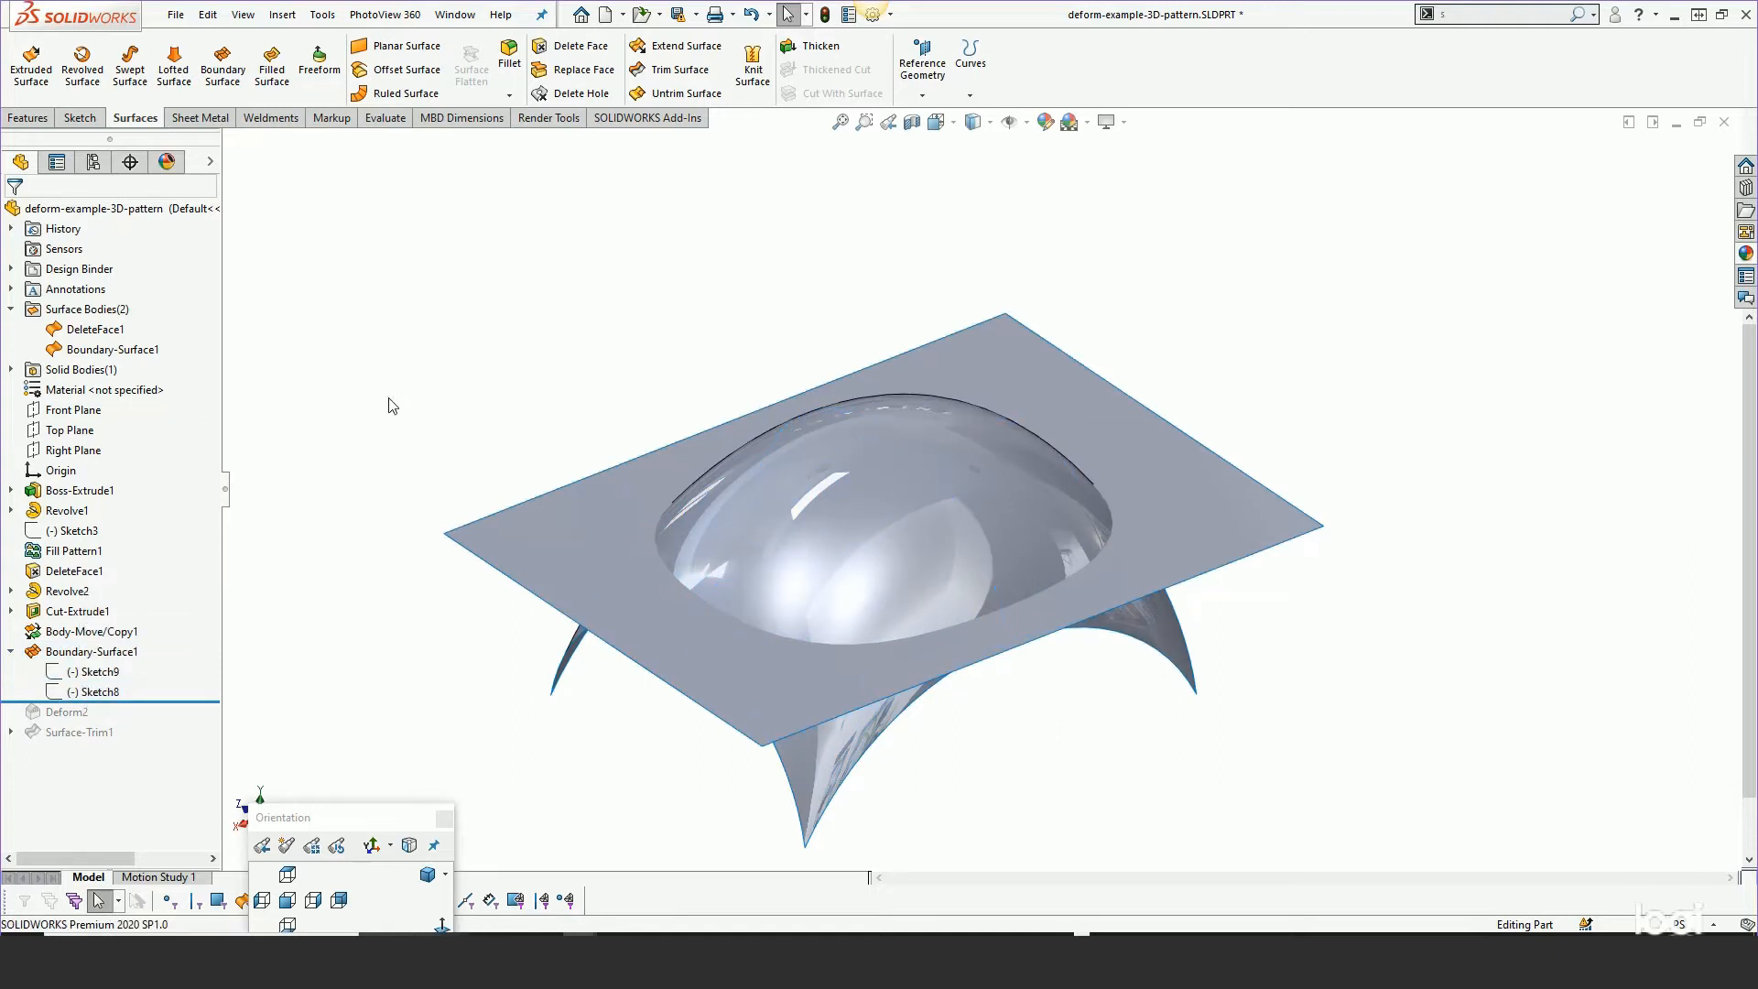
left_click(936, 368)
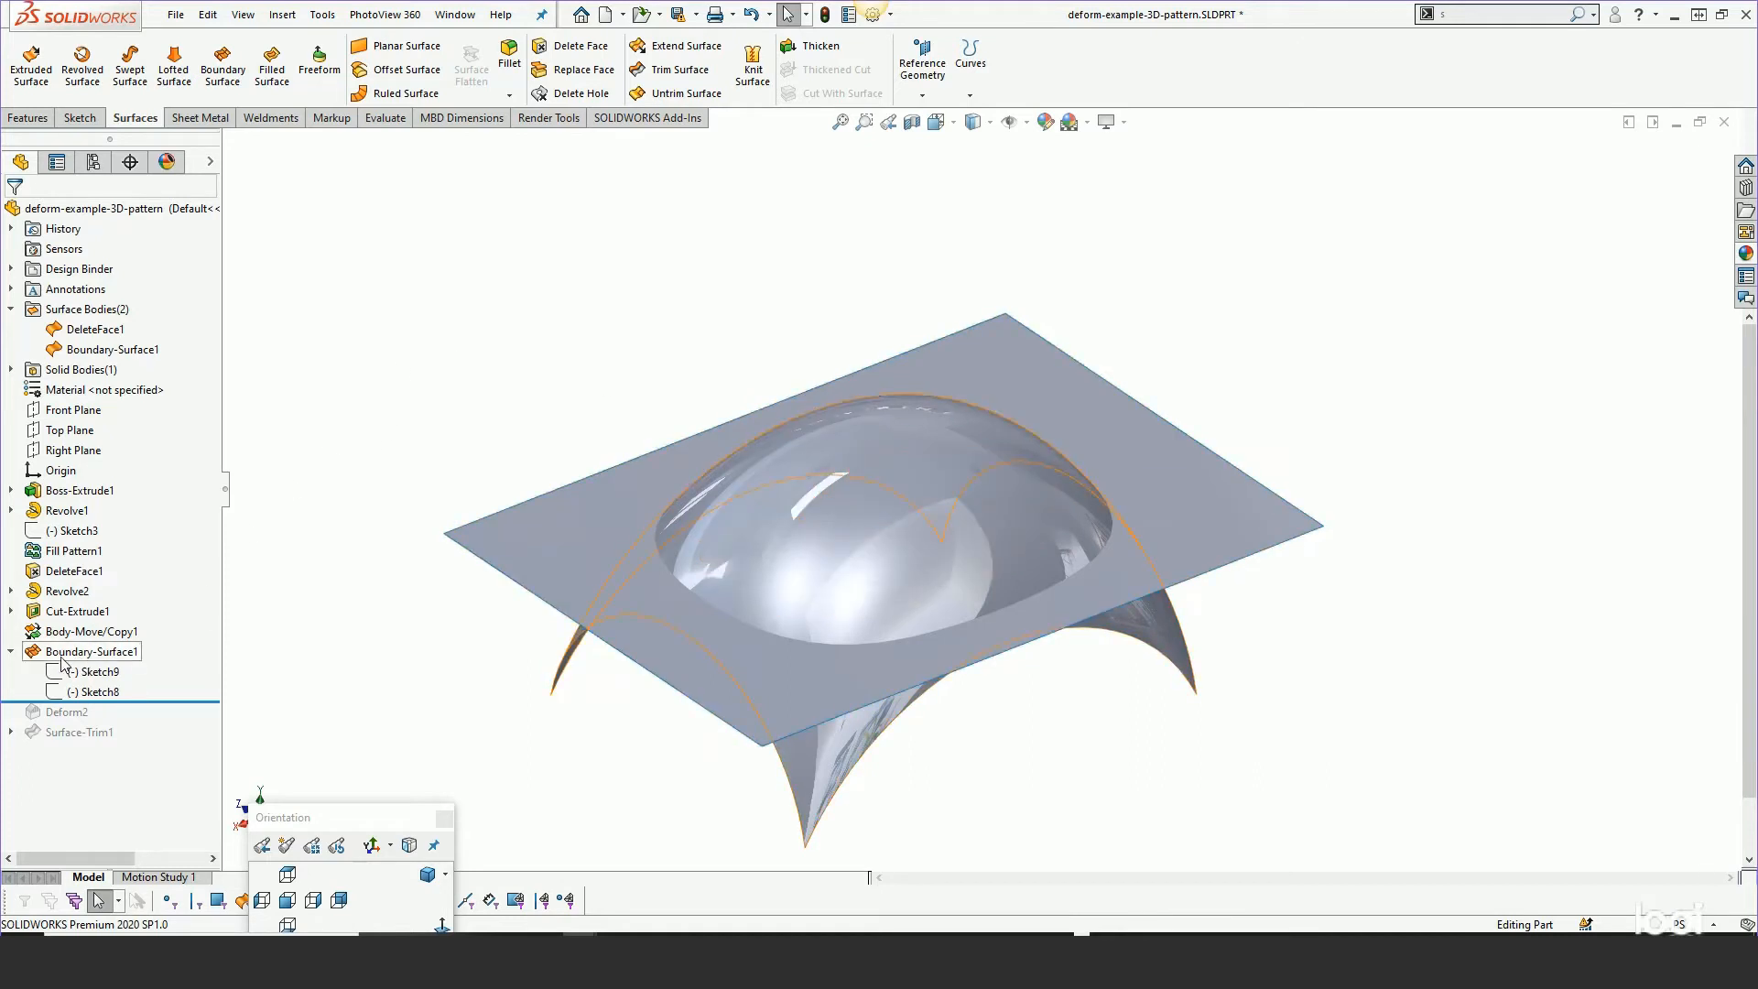
Roll the history forward past Deform2 and open that feature for editing
left_click_drag(137, 702, 138, 722)
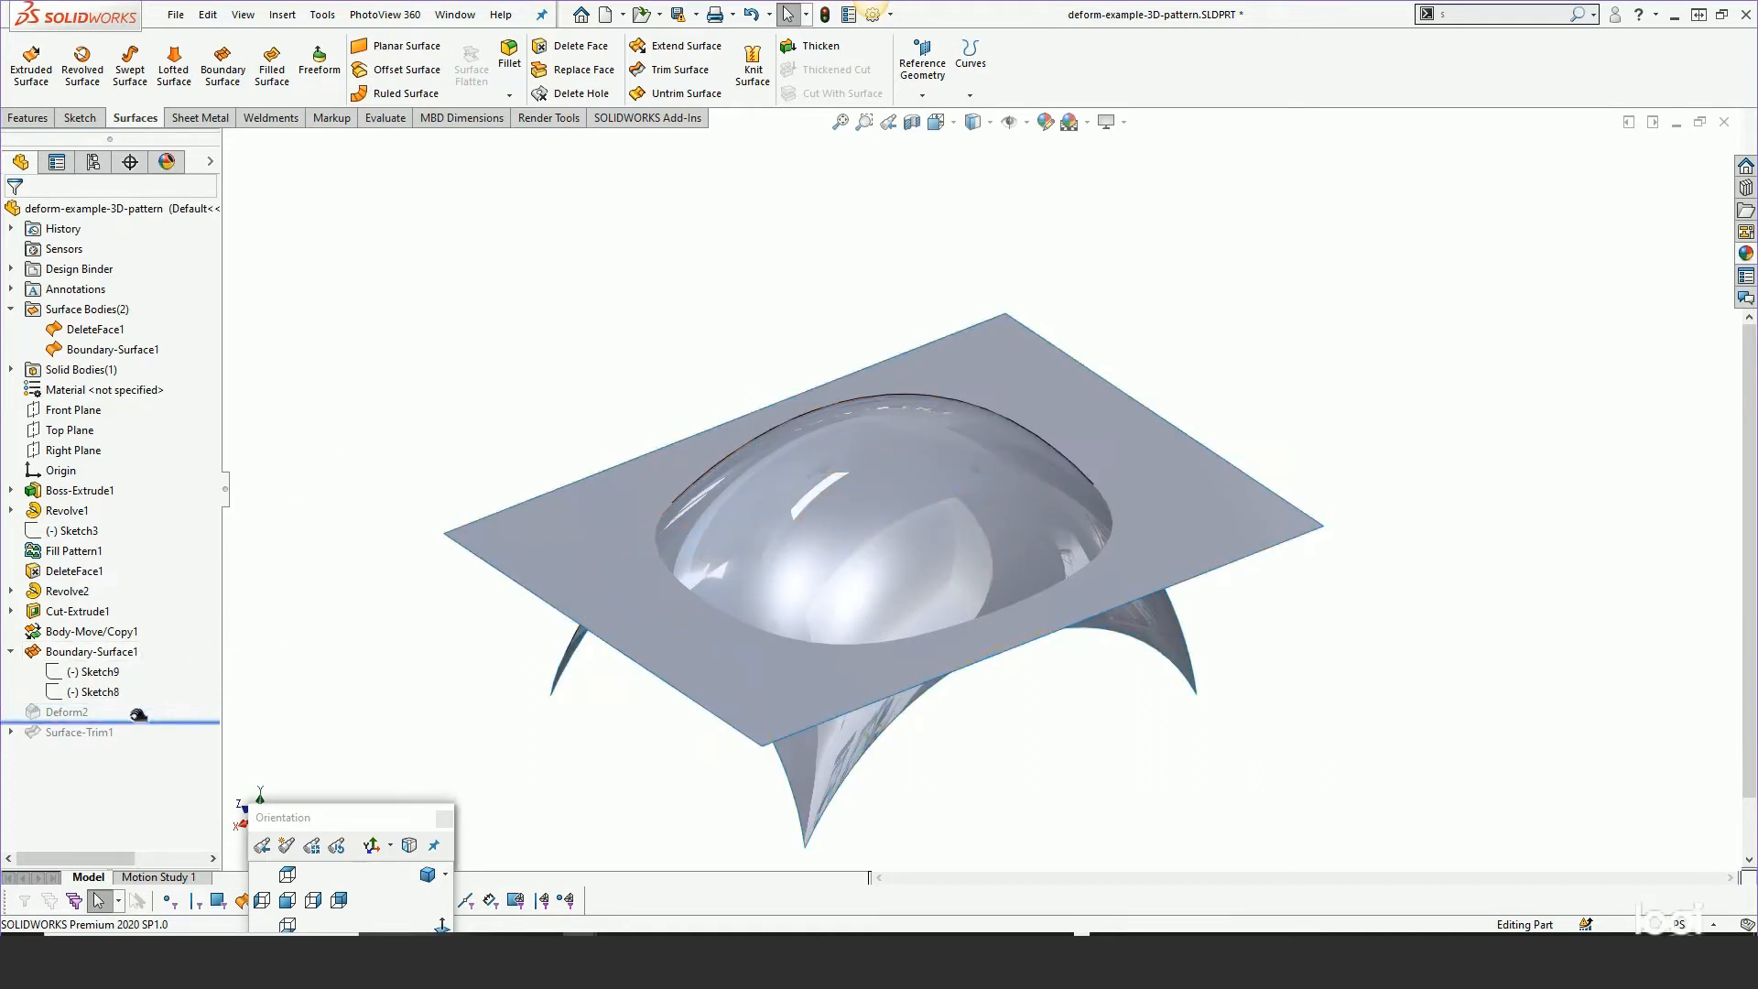
right_click(83, 714)
left_click(64, 517)
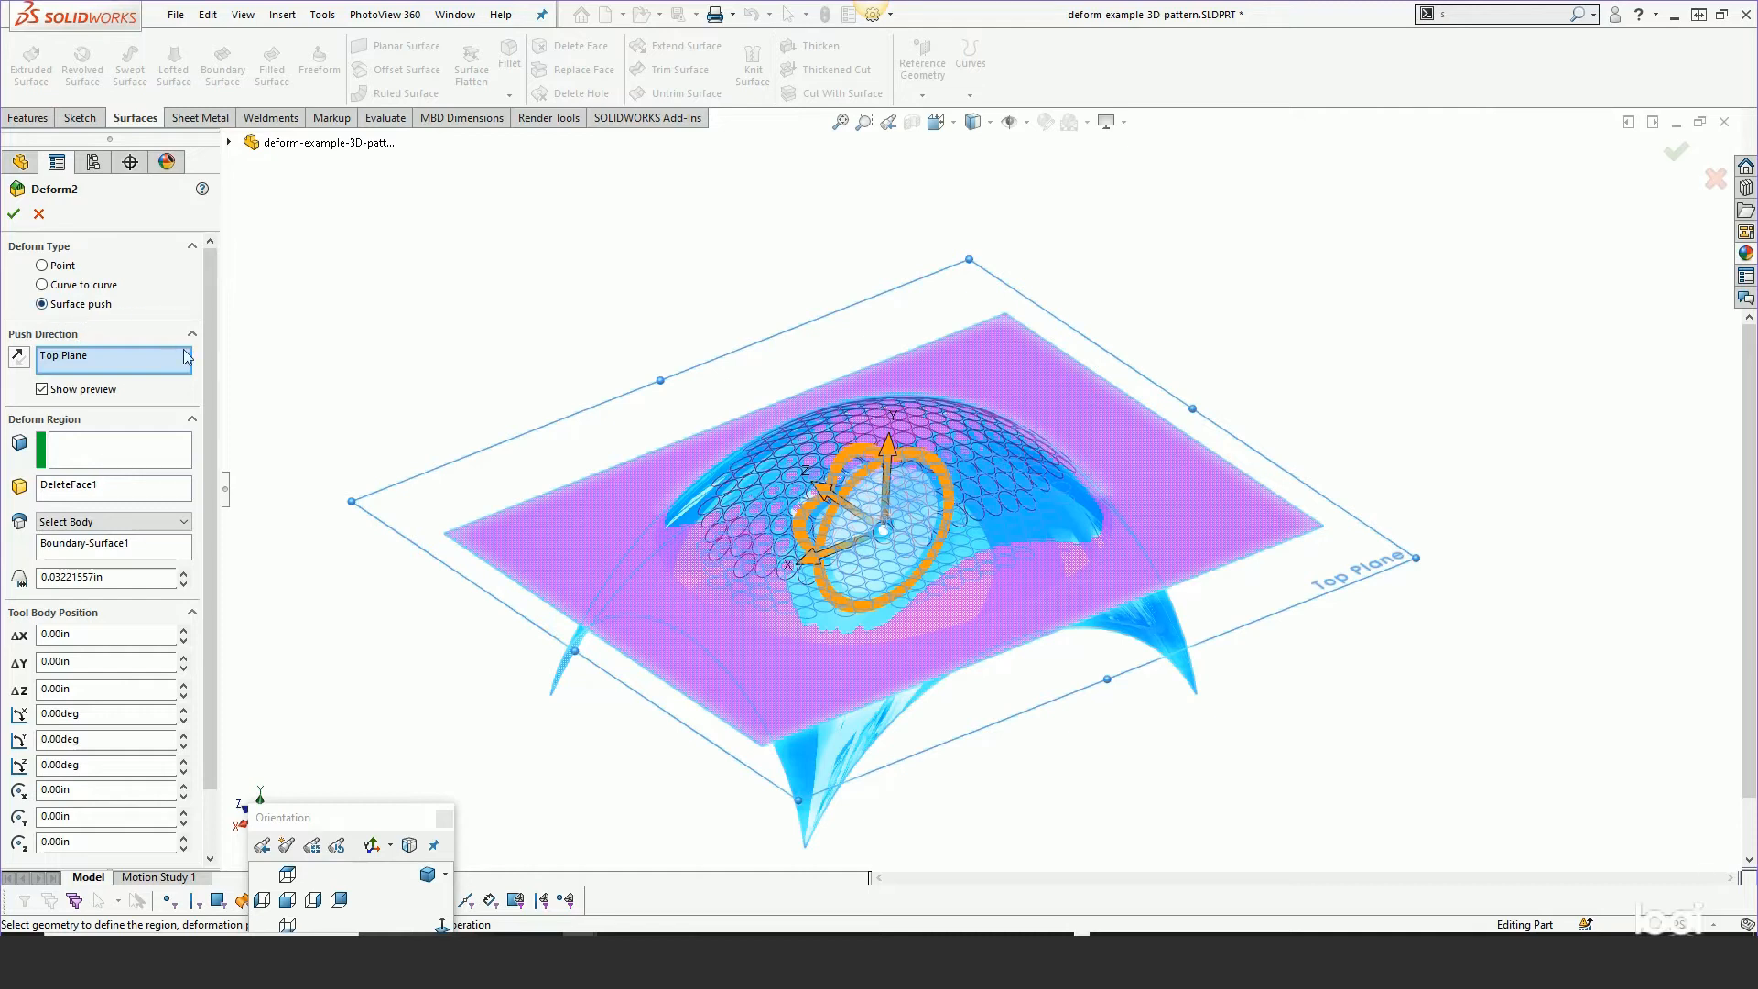
Review Deform2's surface push settings, including the Boundary-Surface1 tool body and deform deviation, and accept the feature
scroll(211, 440, "down", 2)
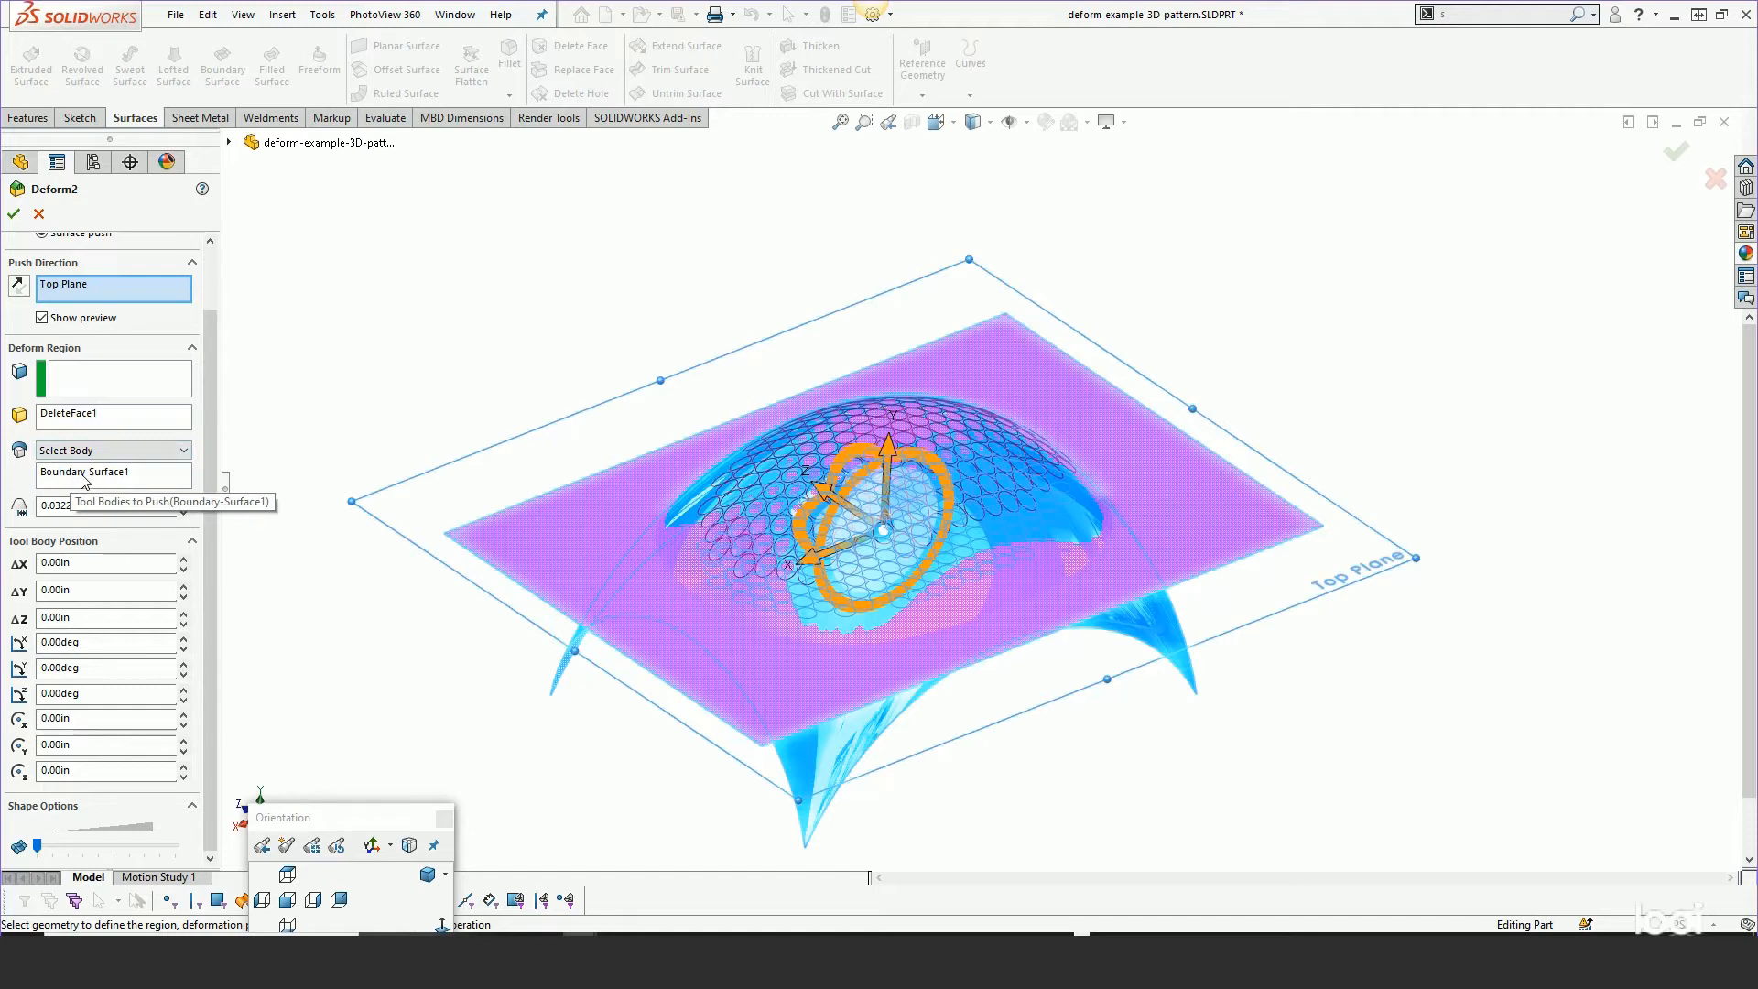
middle_click_drag(493, 394, 491, 310)
scroll(875, 531, "down", 3)
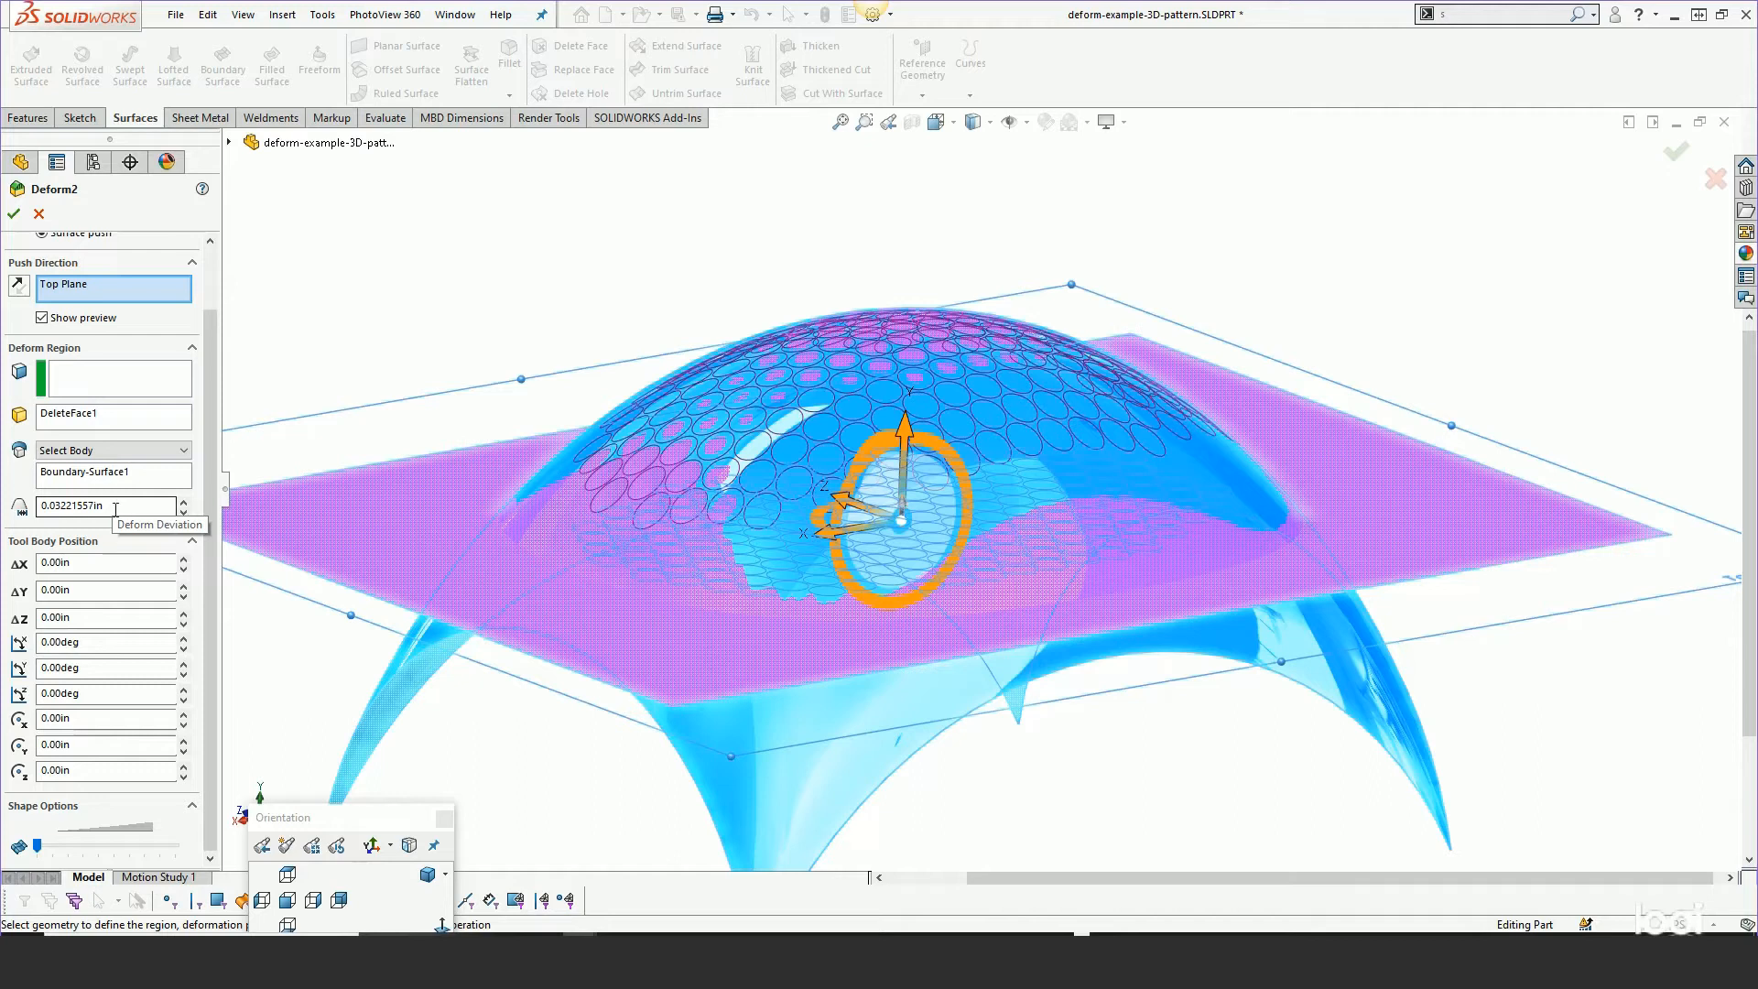
double_click(40, 505)
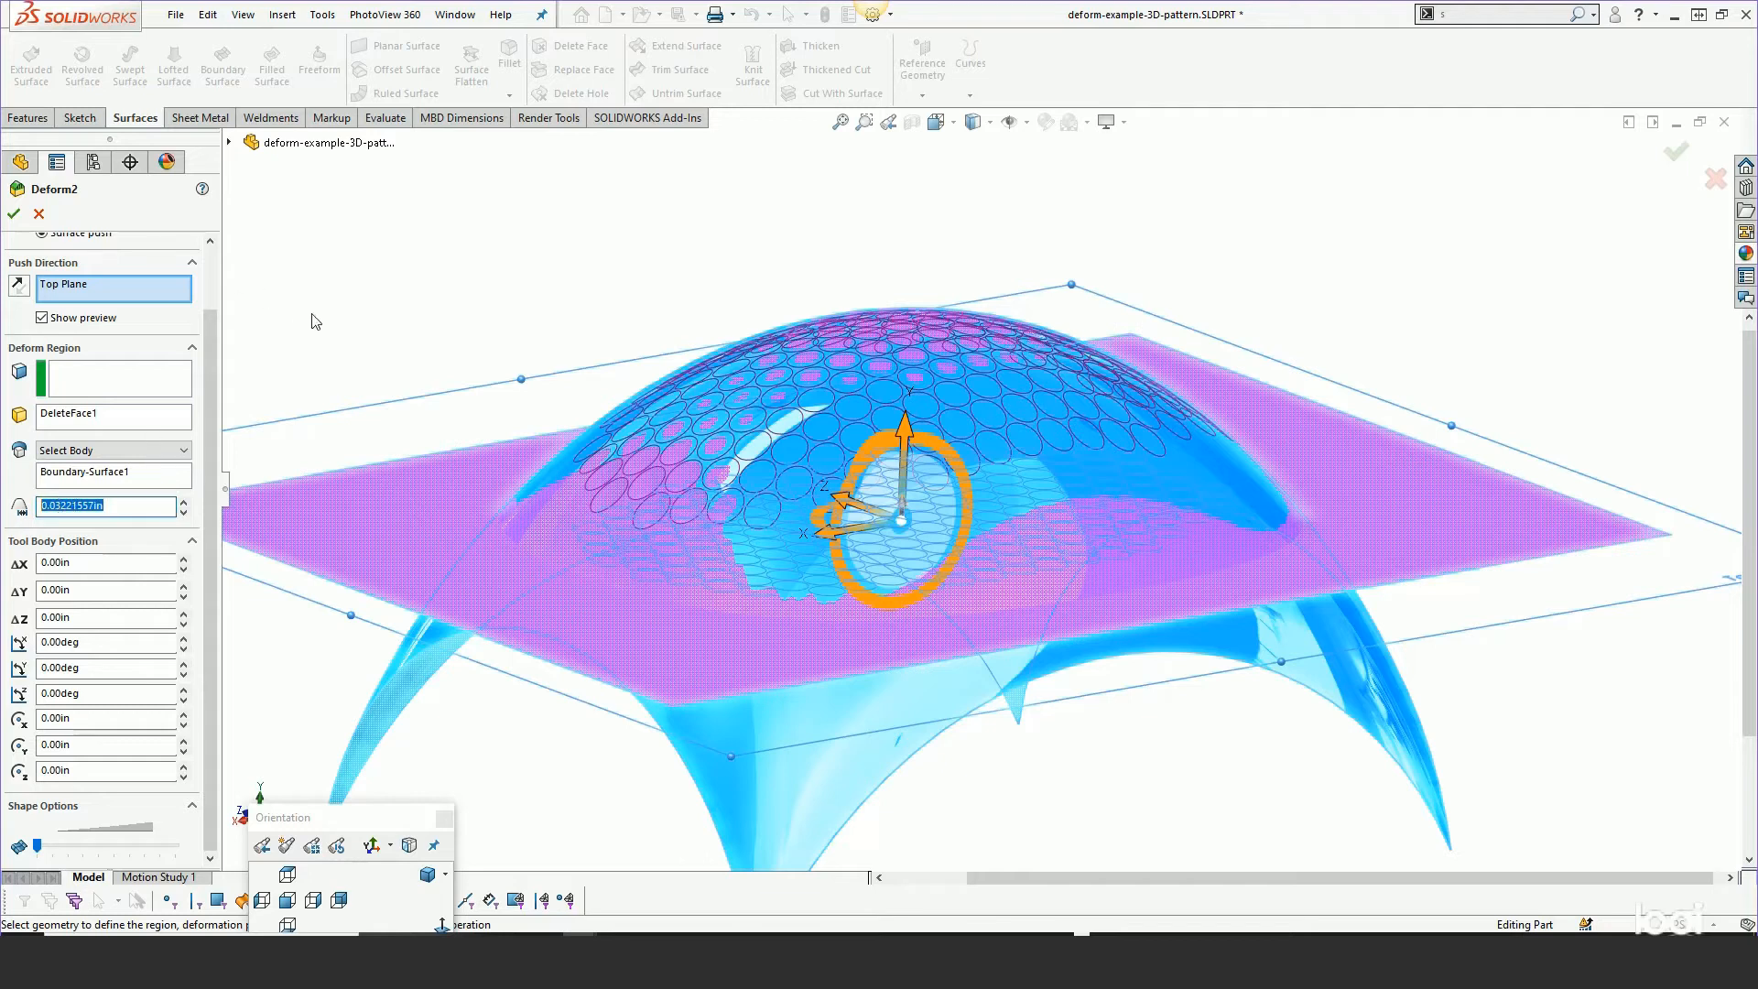
left_click(13, 213)
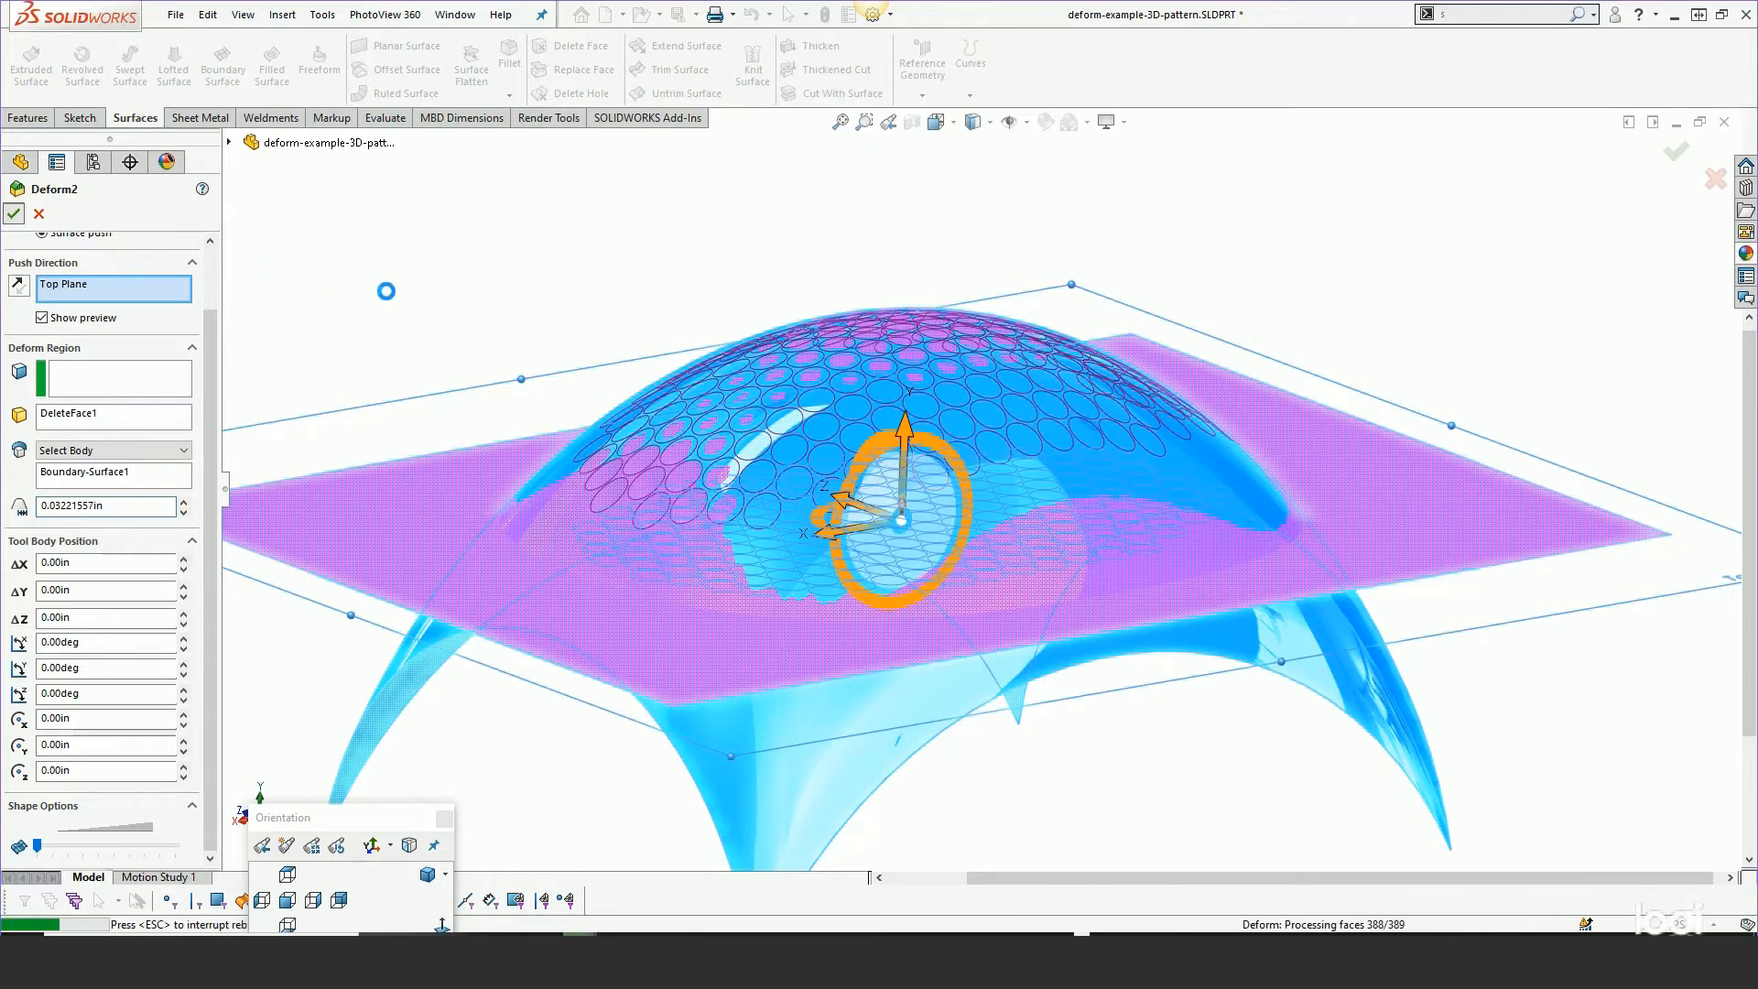
Hide the Boundary-Surface1 body and roll the history forward past Surface-Trim1
right_click(823, 771)
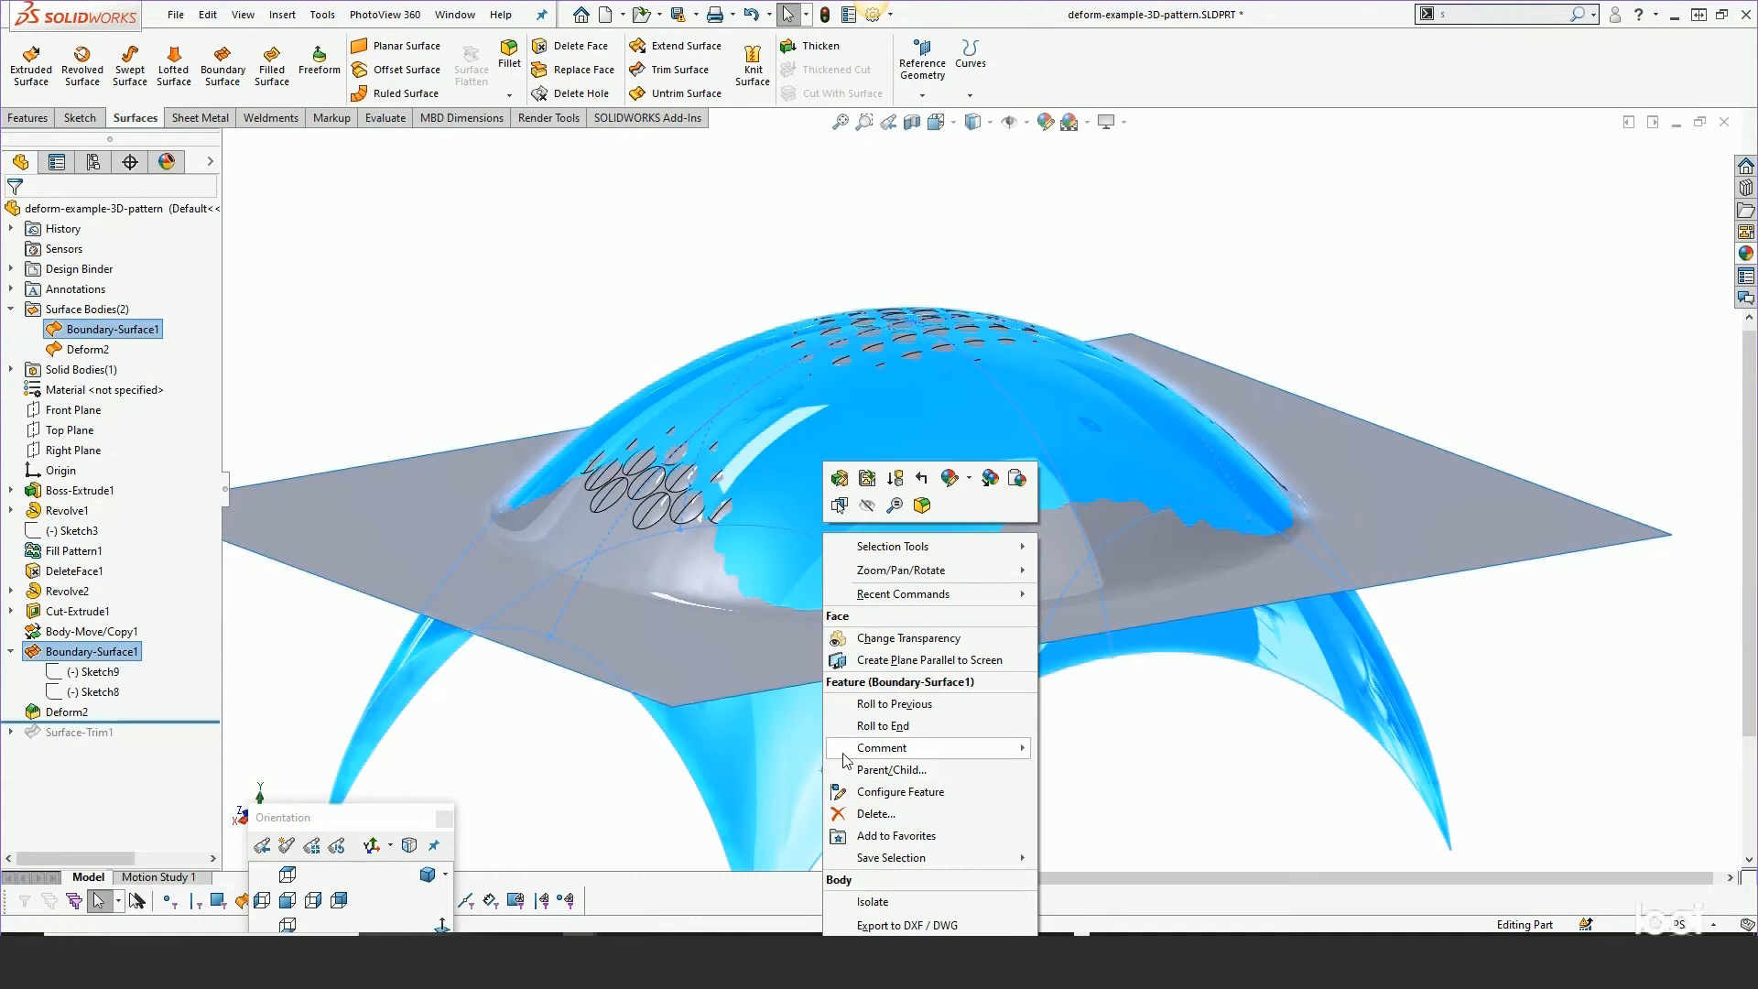
left_click(870, 506)
middle_click_drag(874, 509, 946, 636)
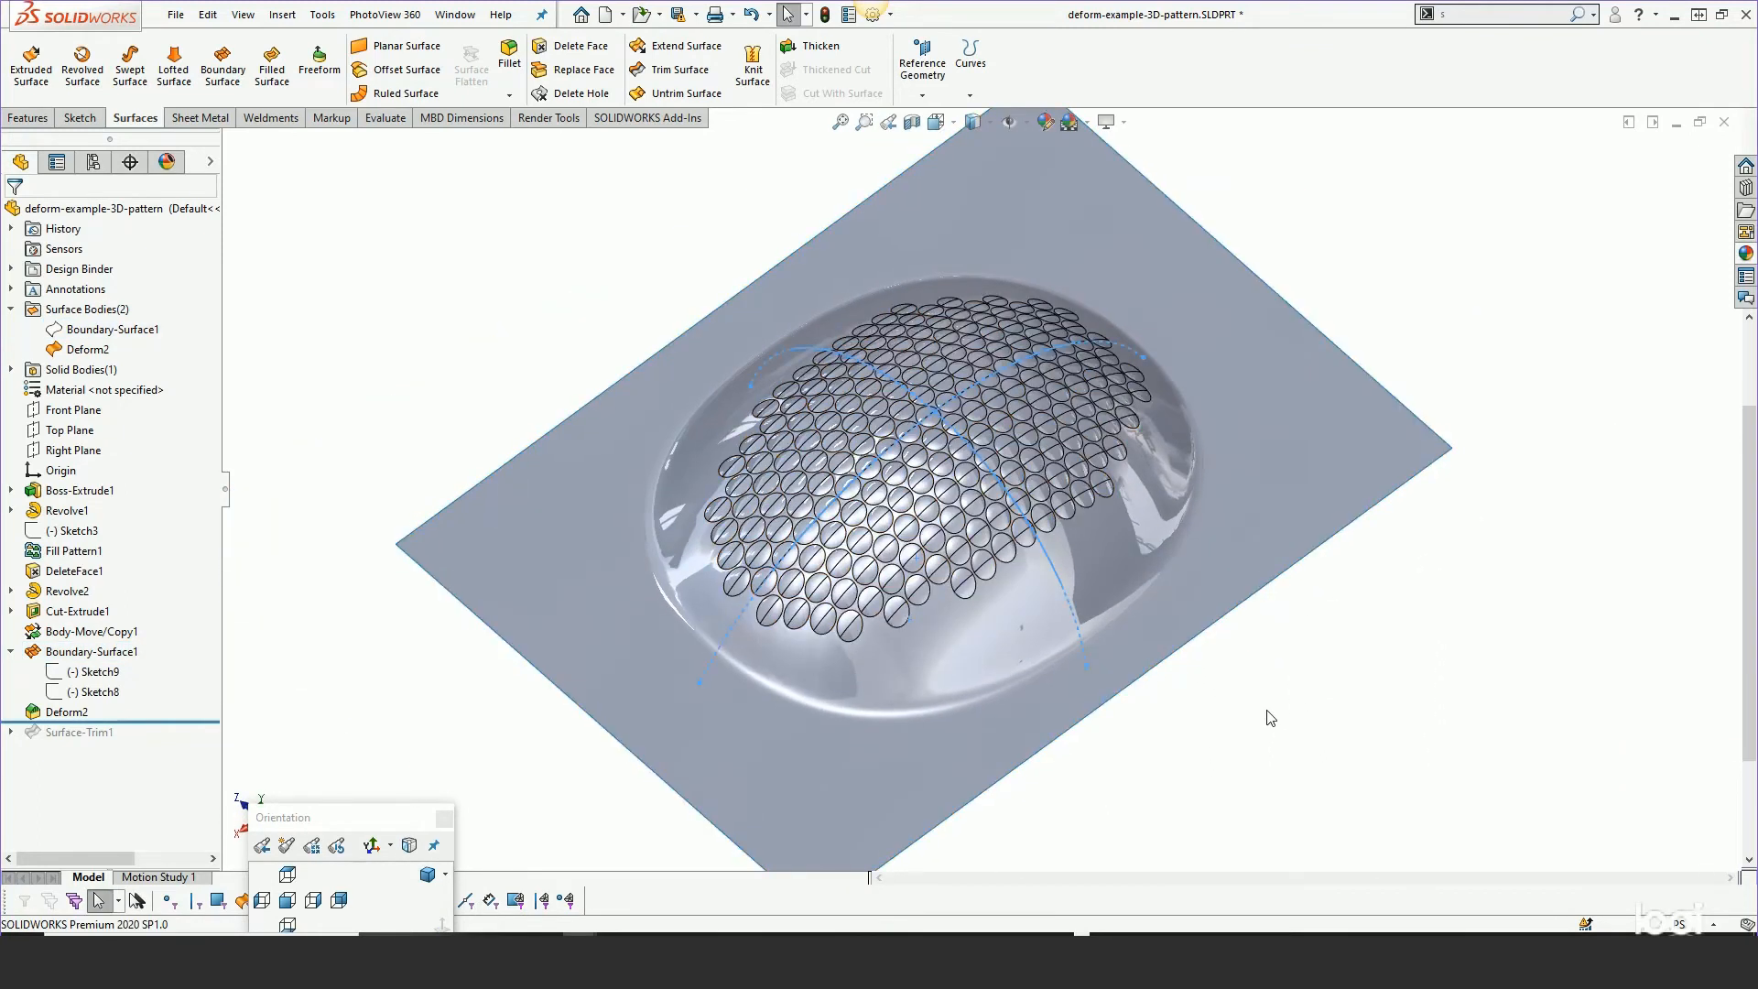
left_click_drag(157, 721, 154, 742)
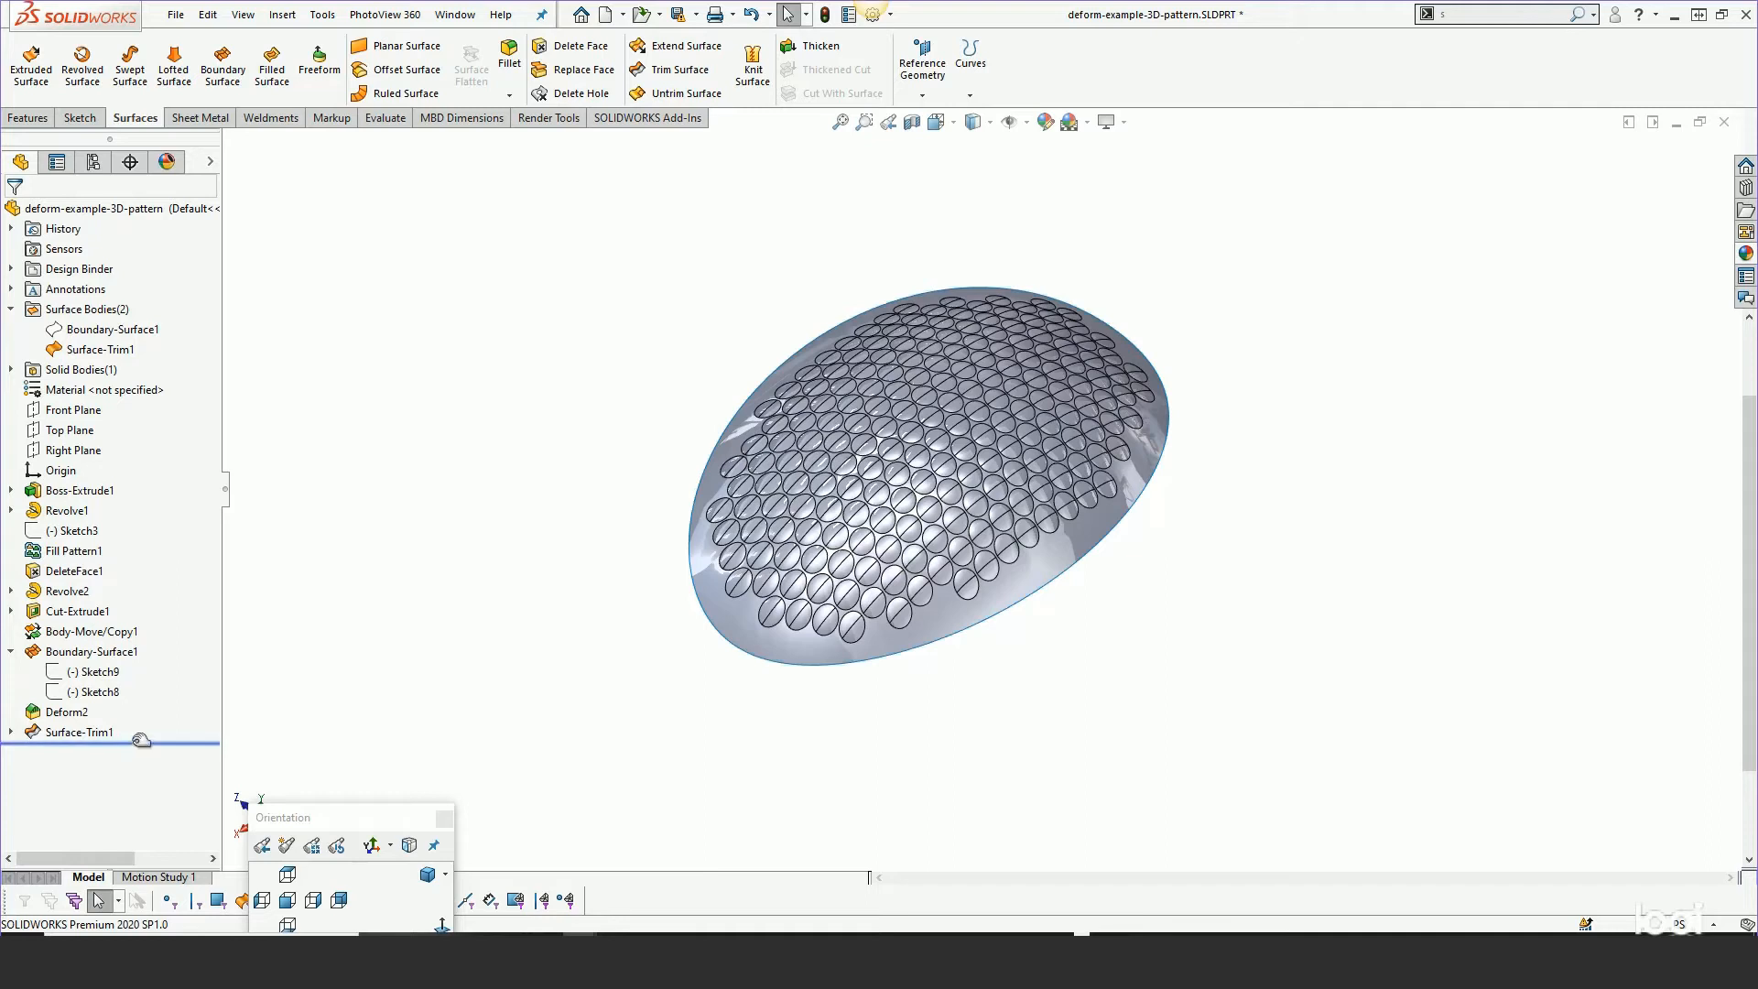
Roll the history back to just before Surface-Trim1 and open Deform2 for editing
left_click_drag(135, 742, 131, 721)
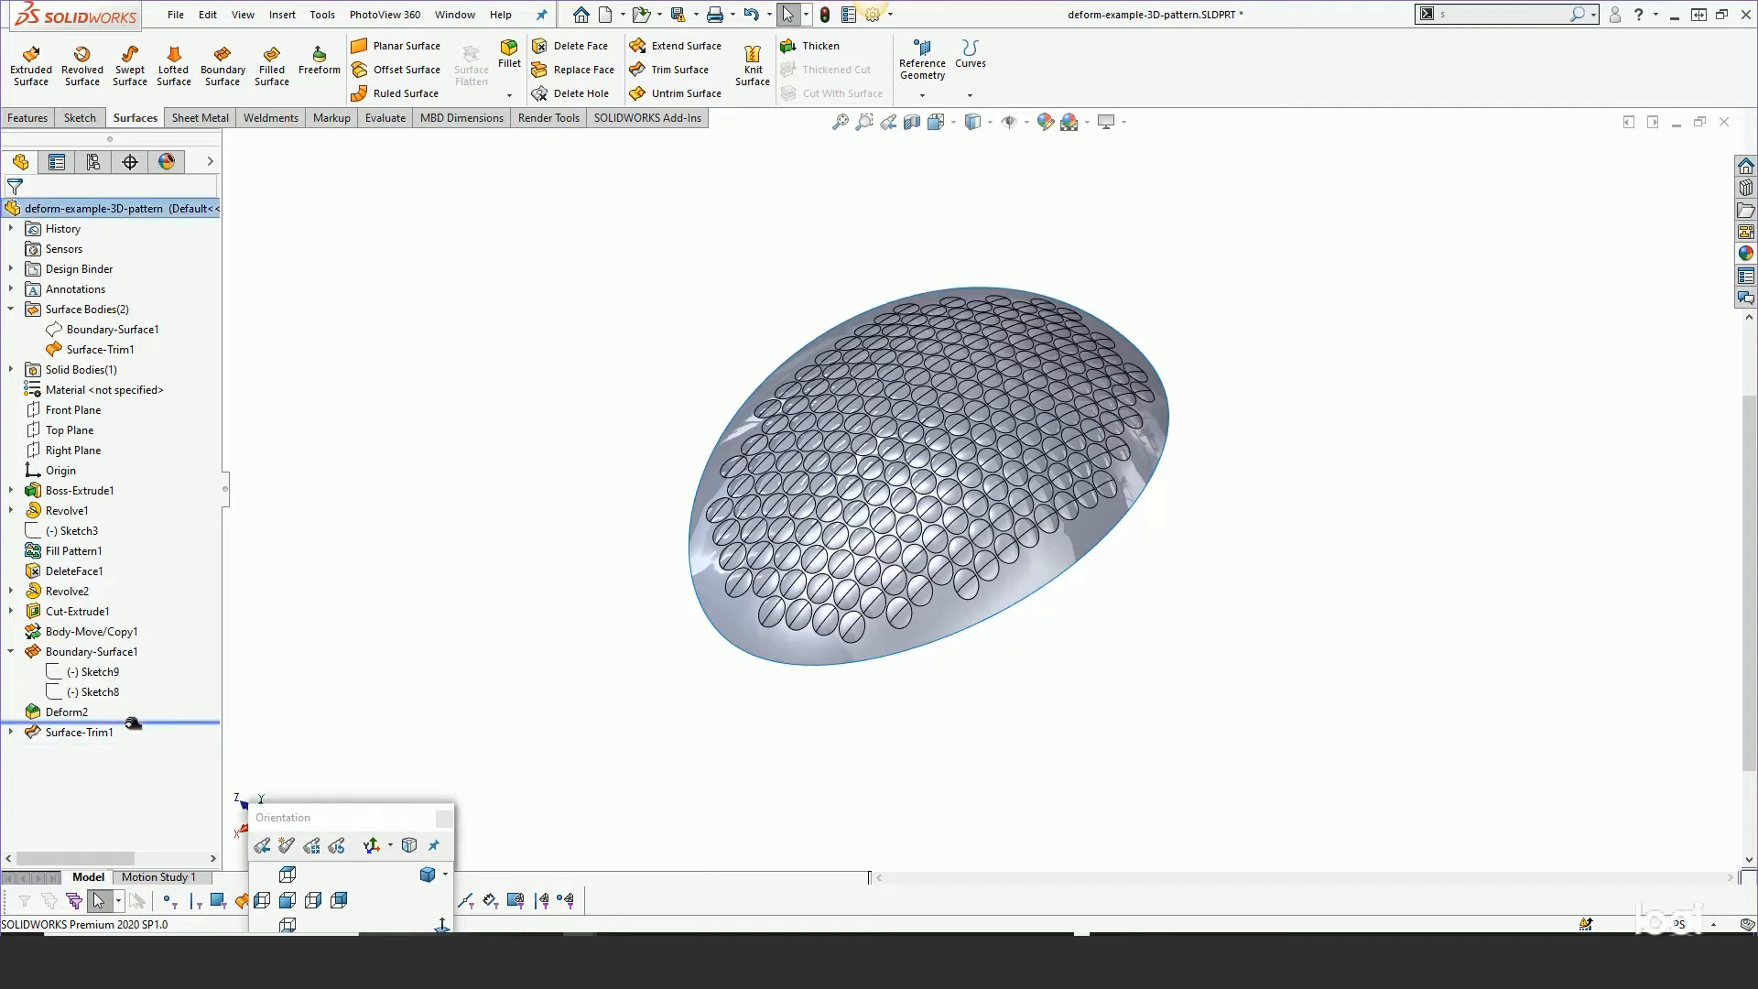
right_click(75, 715)
left_click(94, 507)
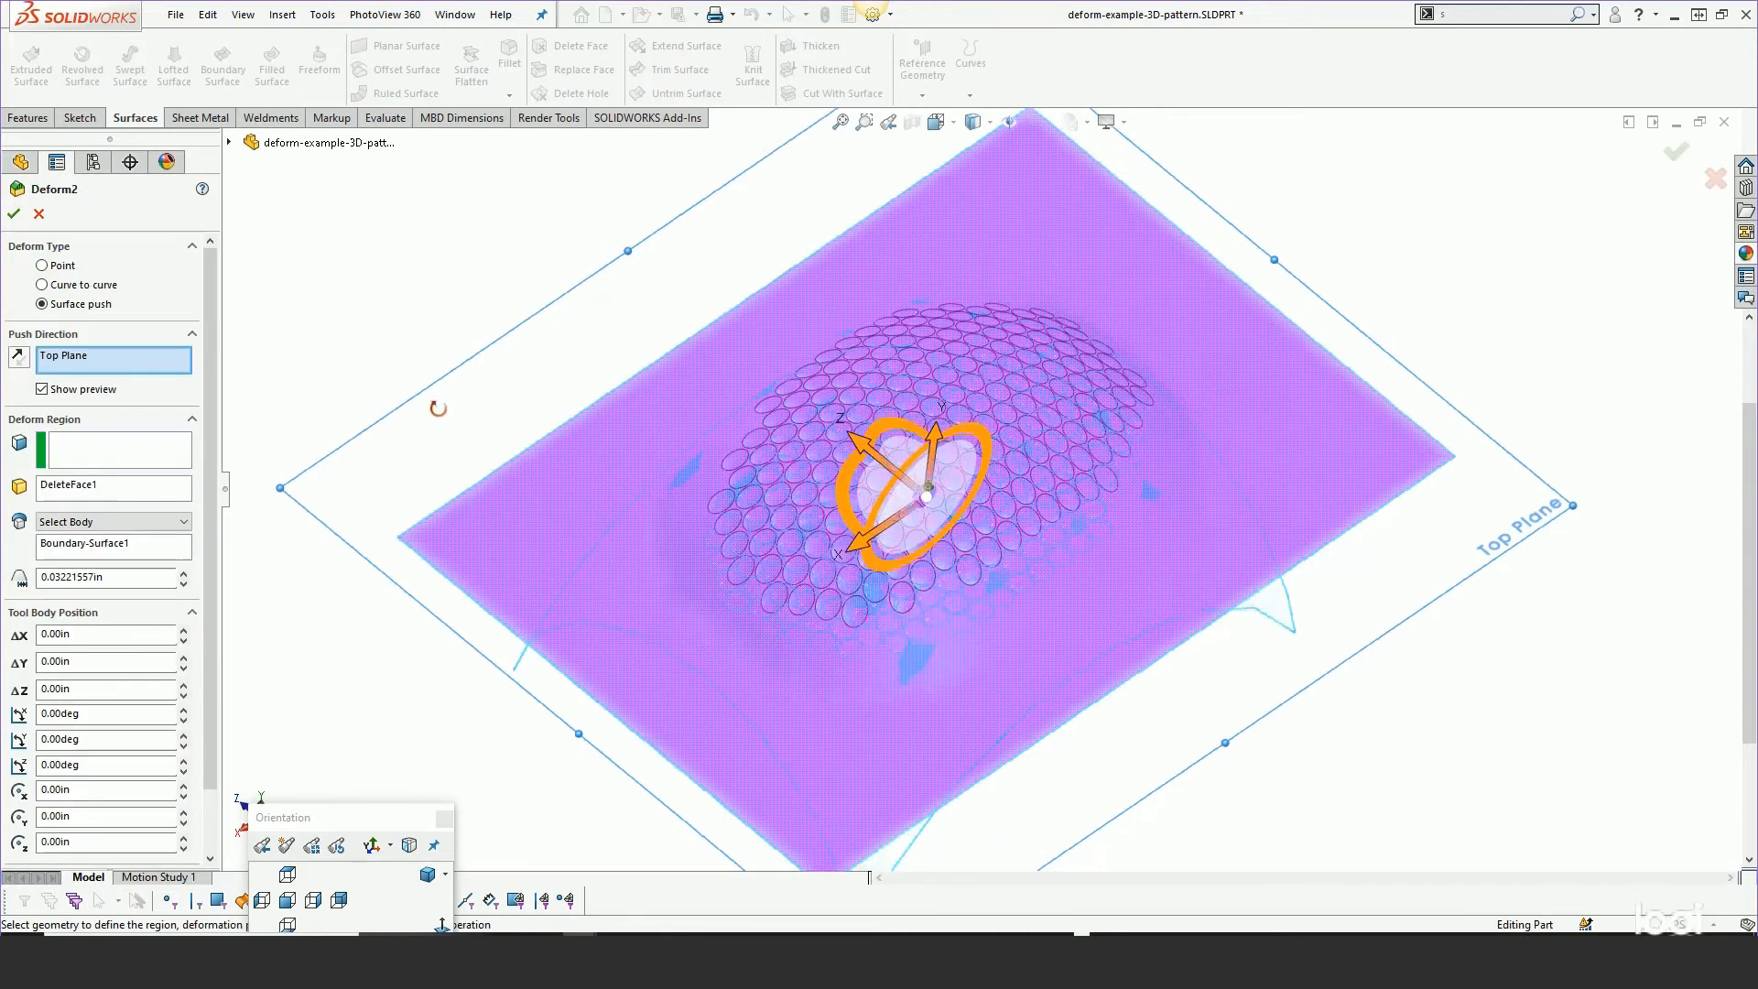
middle_click_drag(438, 408, 427, 238)
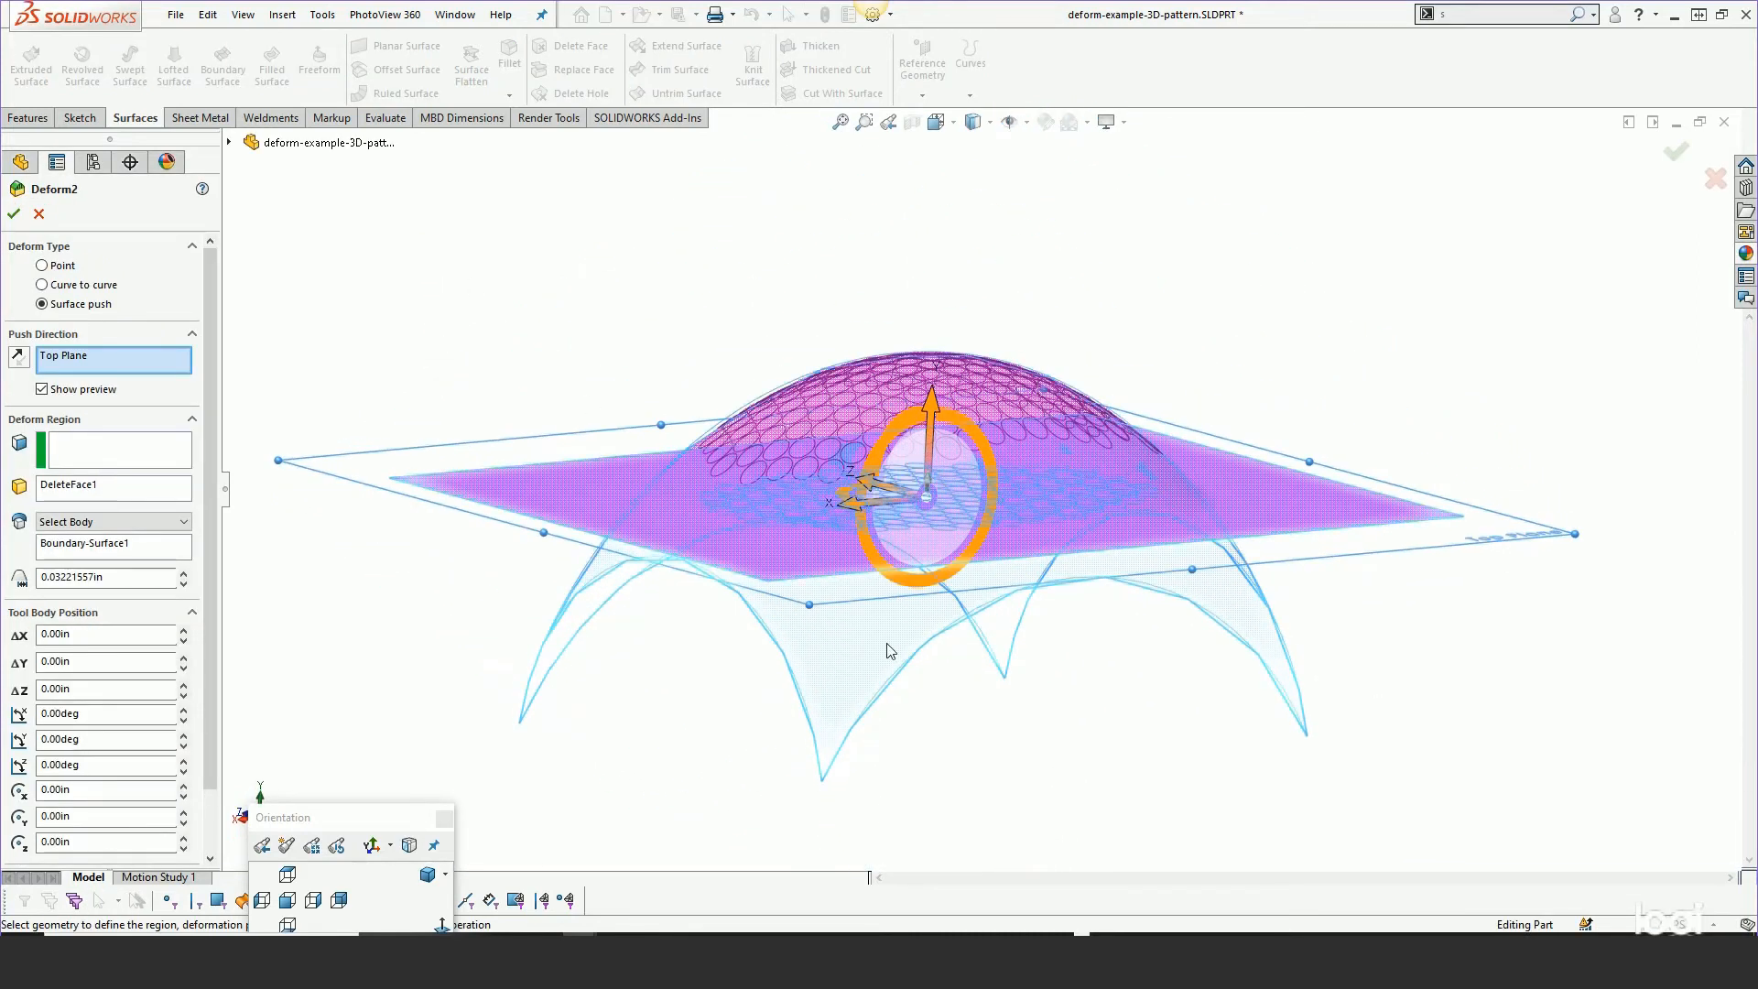
Replace Deform2's tool body Boundary-Surface1 with the solid body Body-Move/Copy1 and accept the feature
right_click(84, 549)
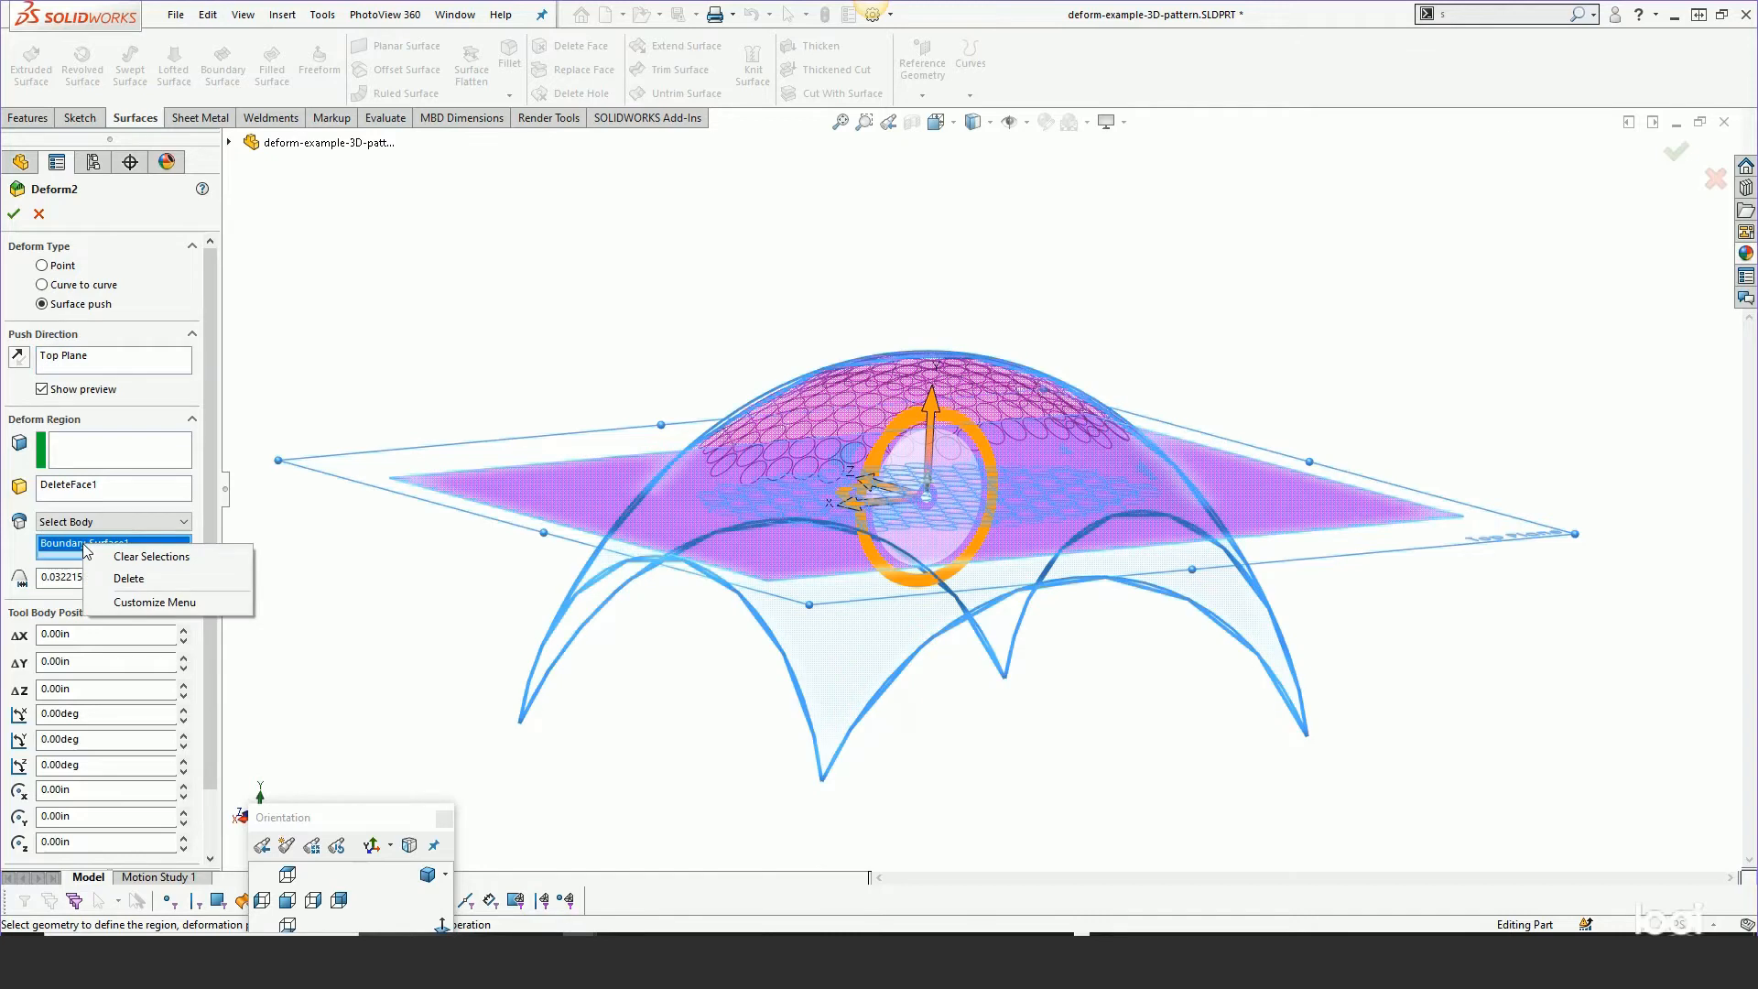
left_click(128, 558)
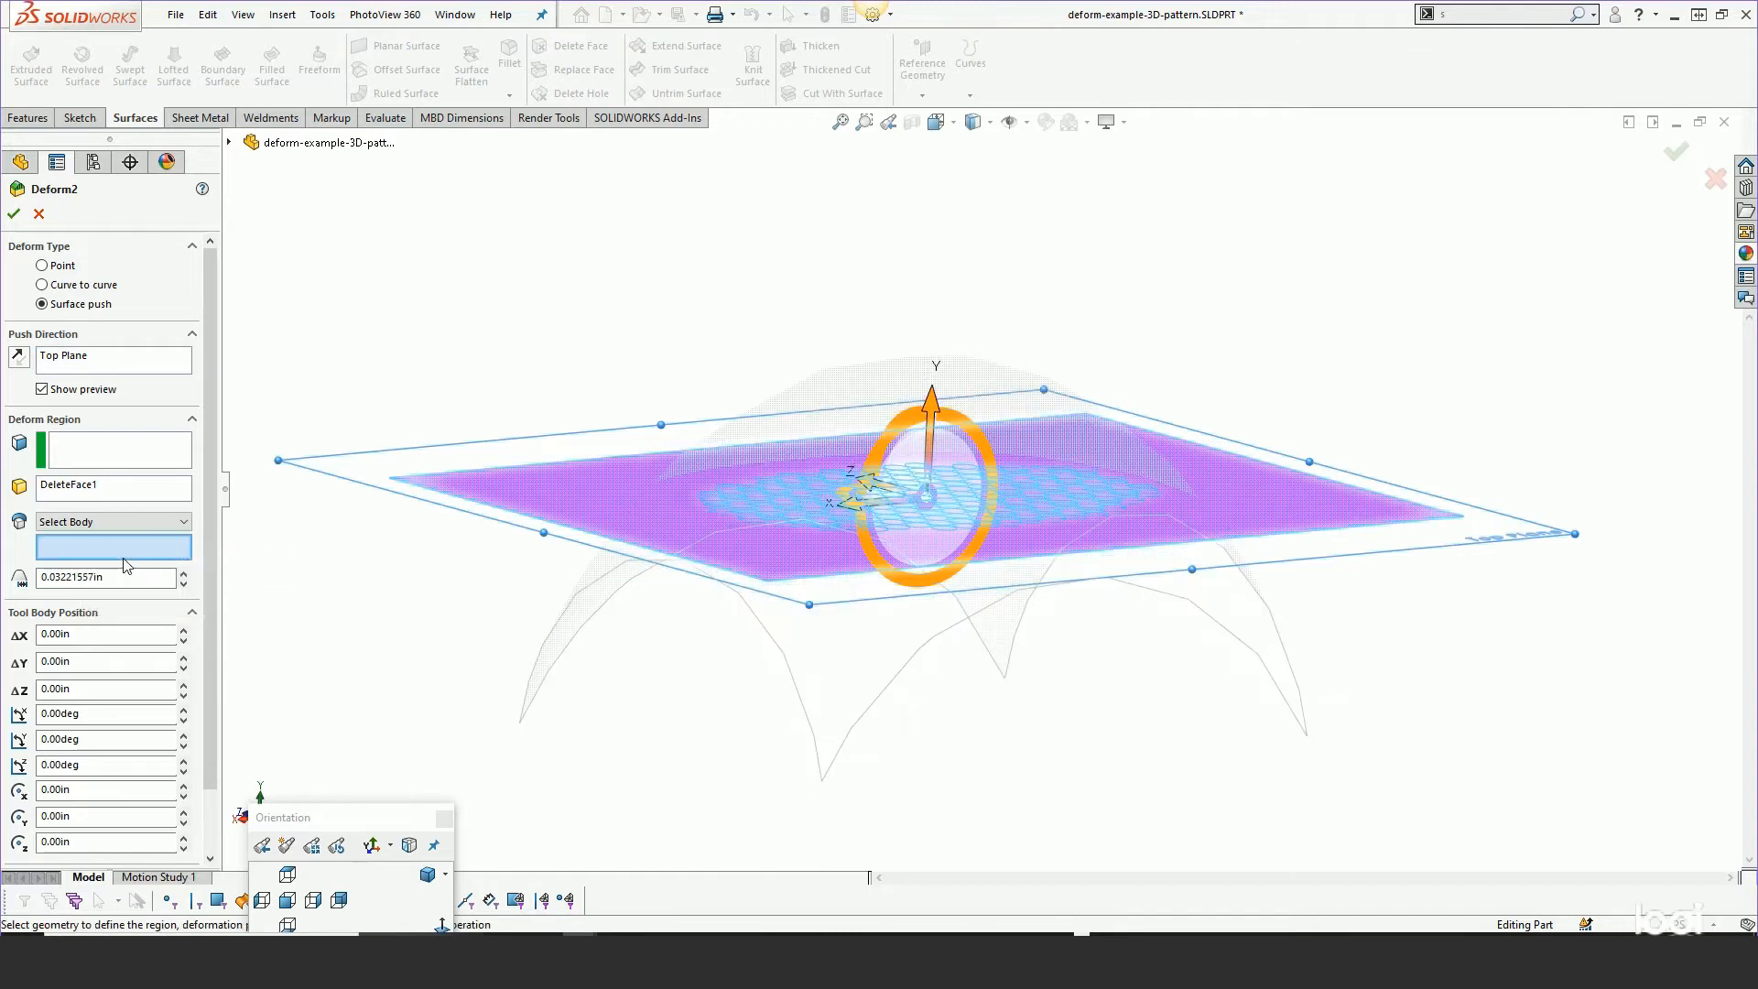
left_click(231, 142)
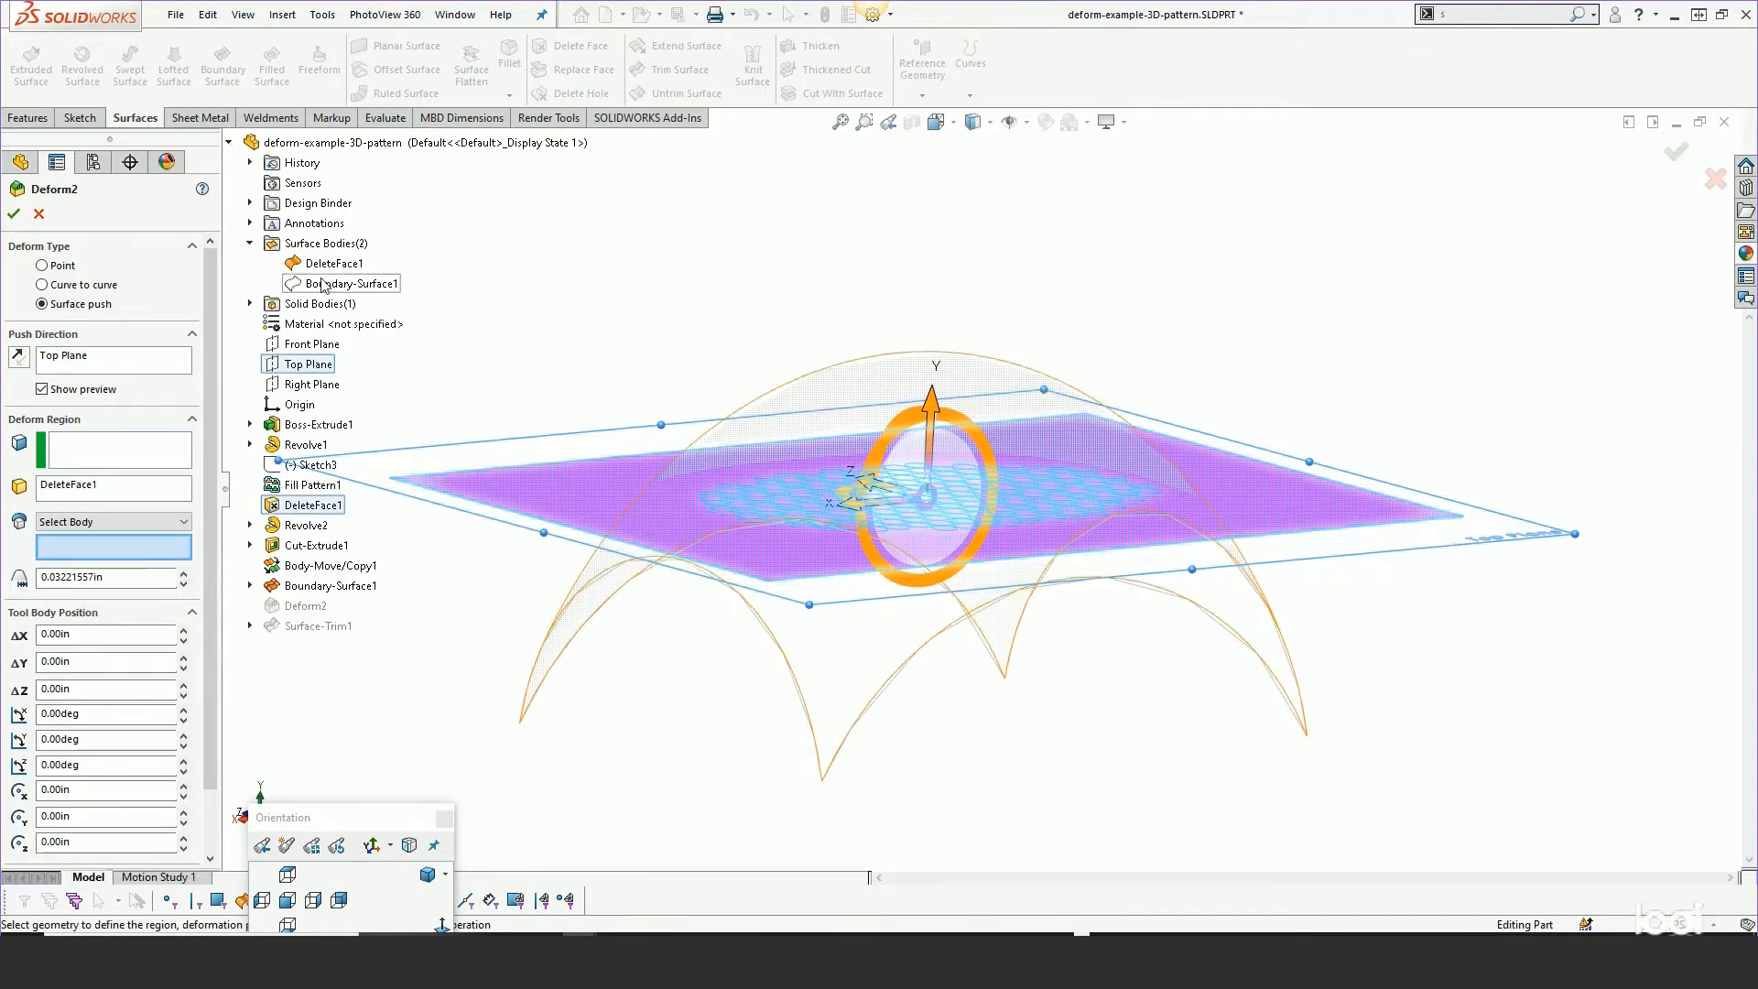
left_click(250, 303)
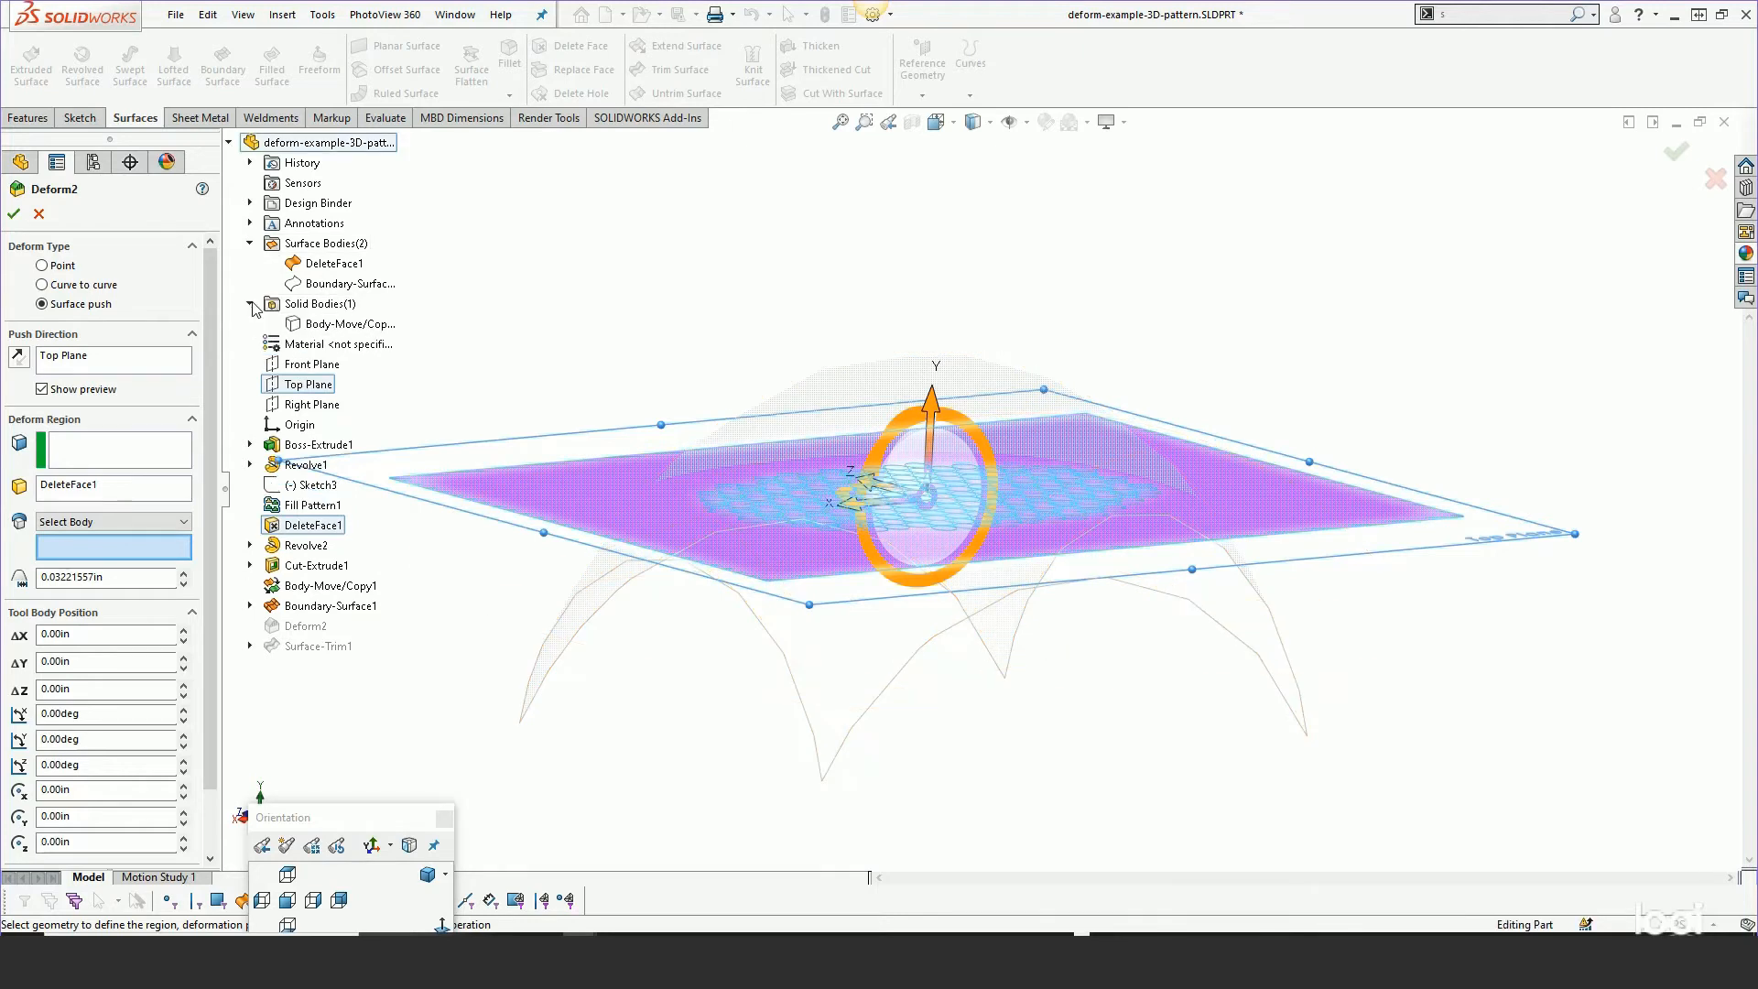
left_click(326, 325)
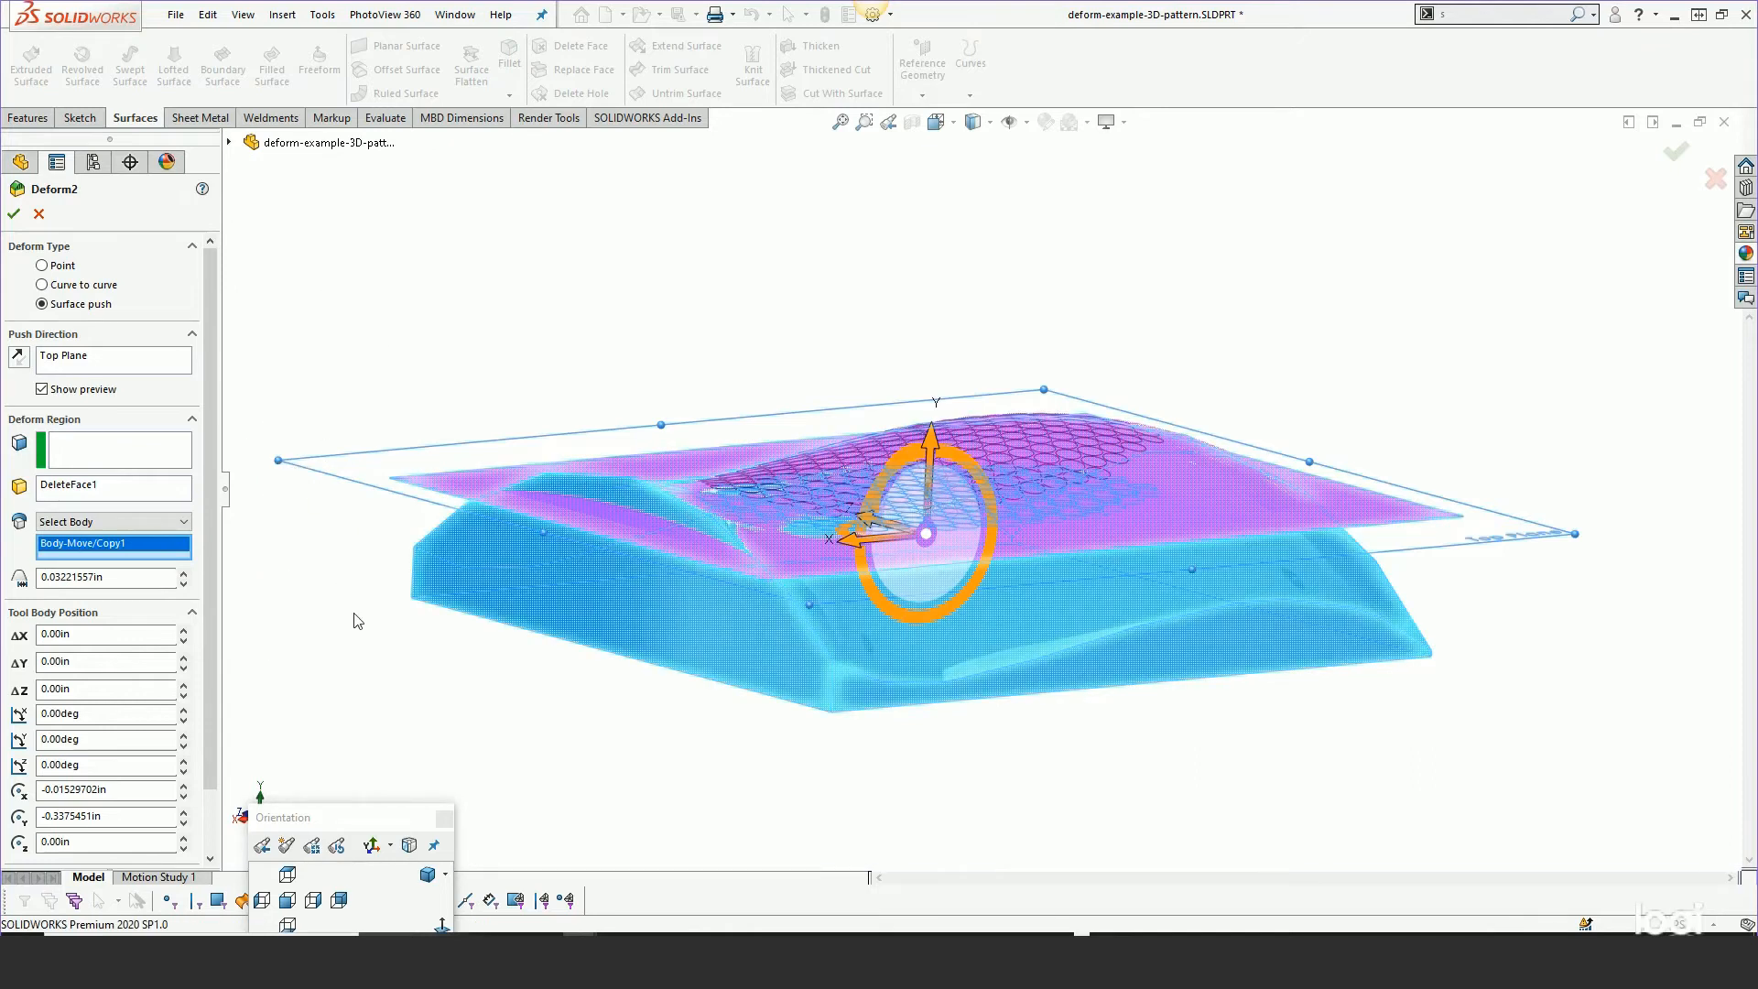
middle_click_drag(572, 709, 685, 774)
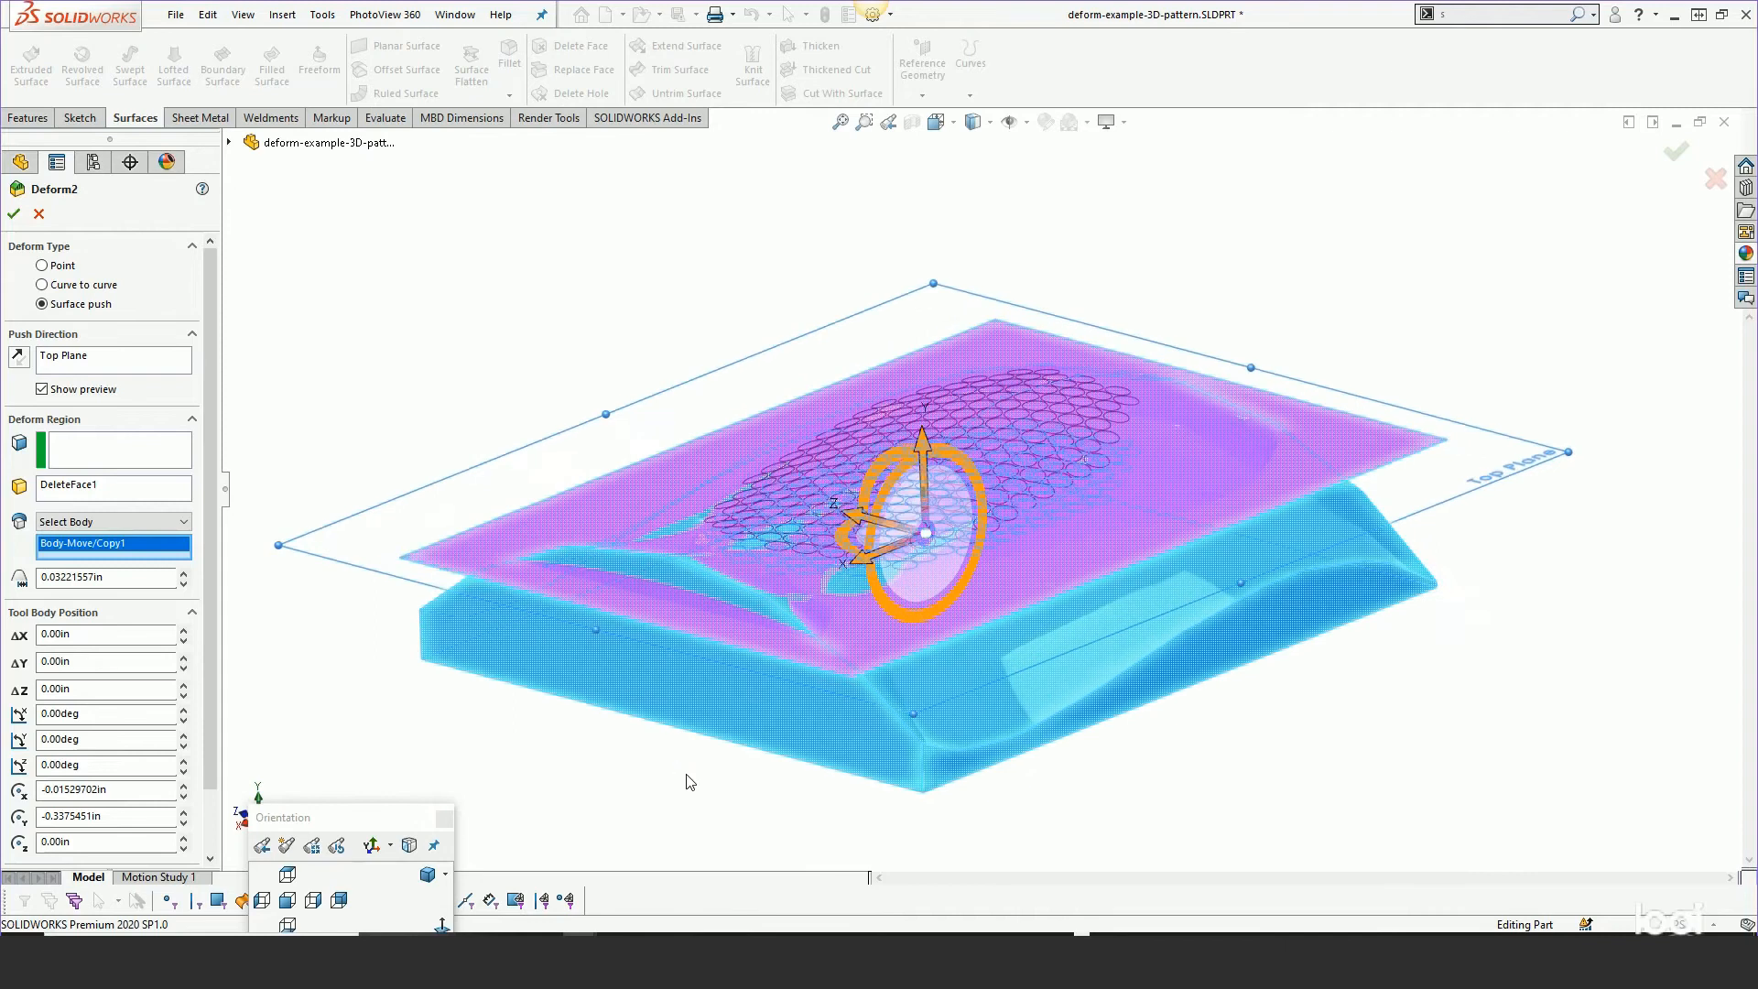
left_click(14, 214)
Hide the solid tool body Body-Move/Copy1 and inspect the dimpled surface reshaped by Deform2
right_click(662, 707)
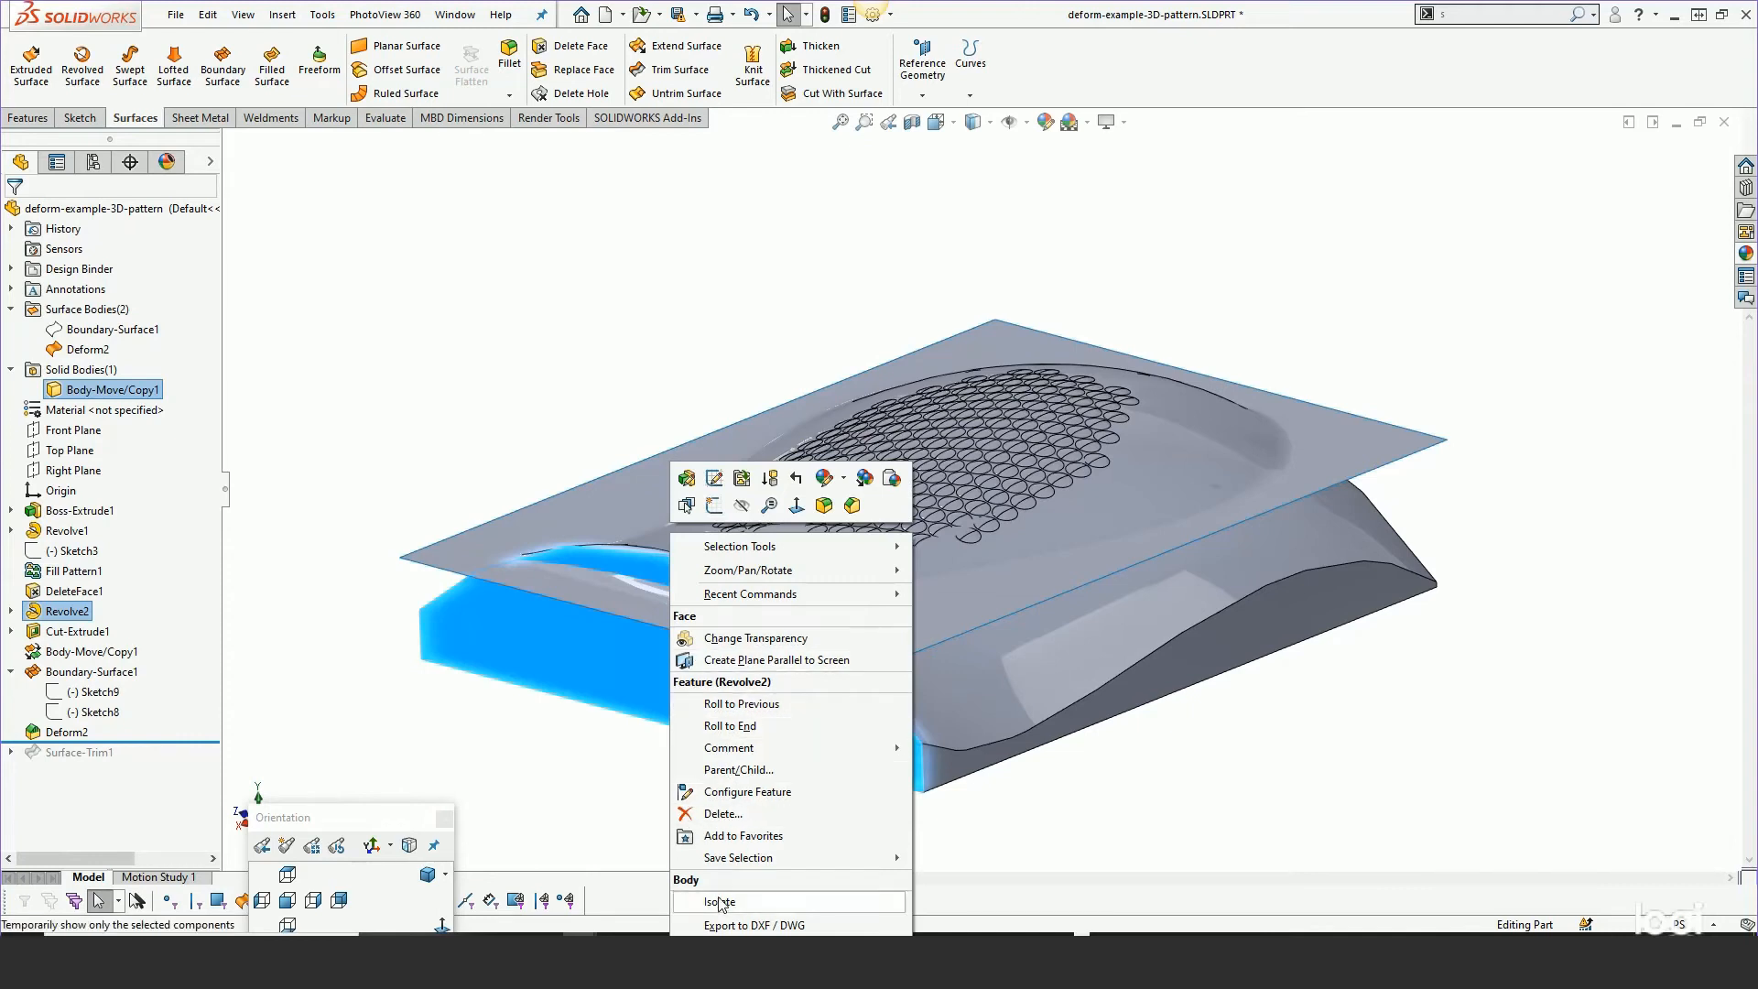
left_click(742, 505)
left_click(730, 348)
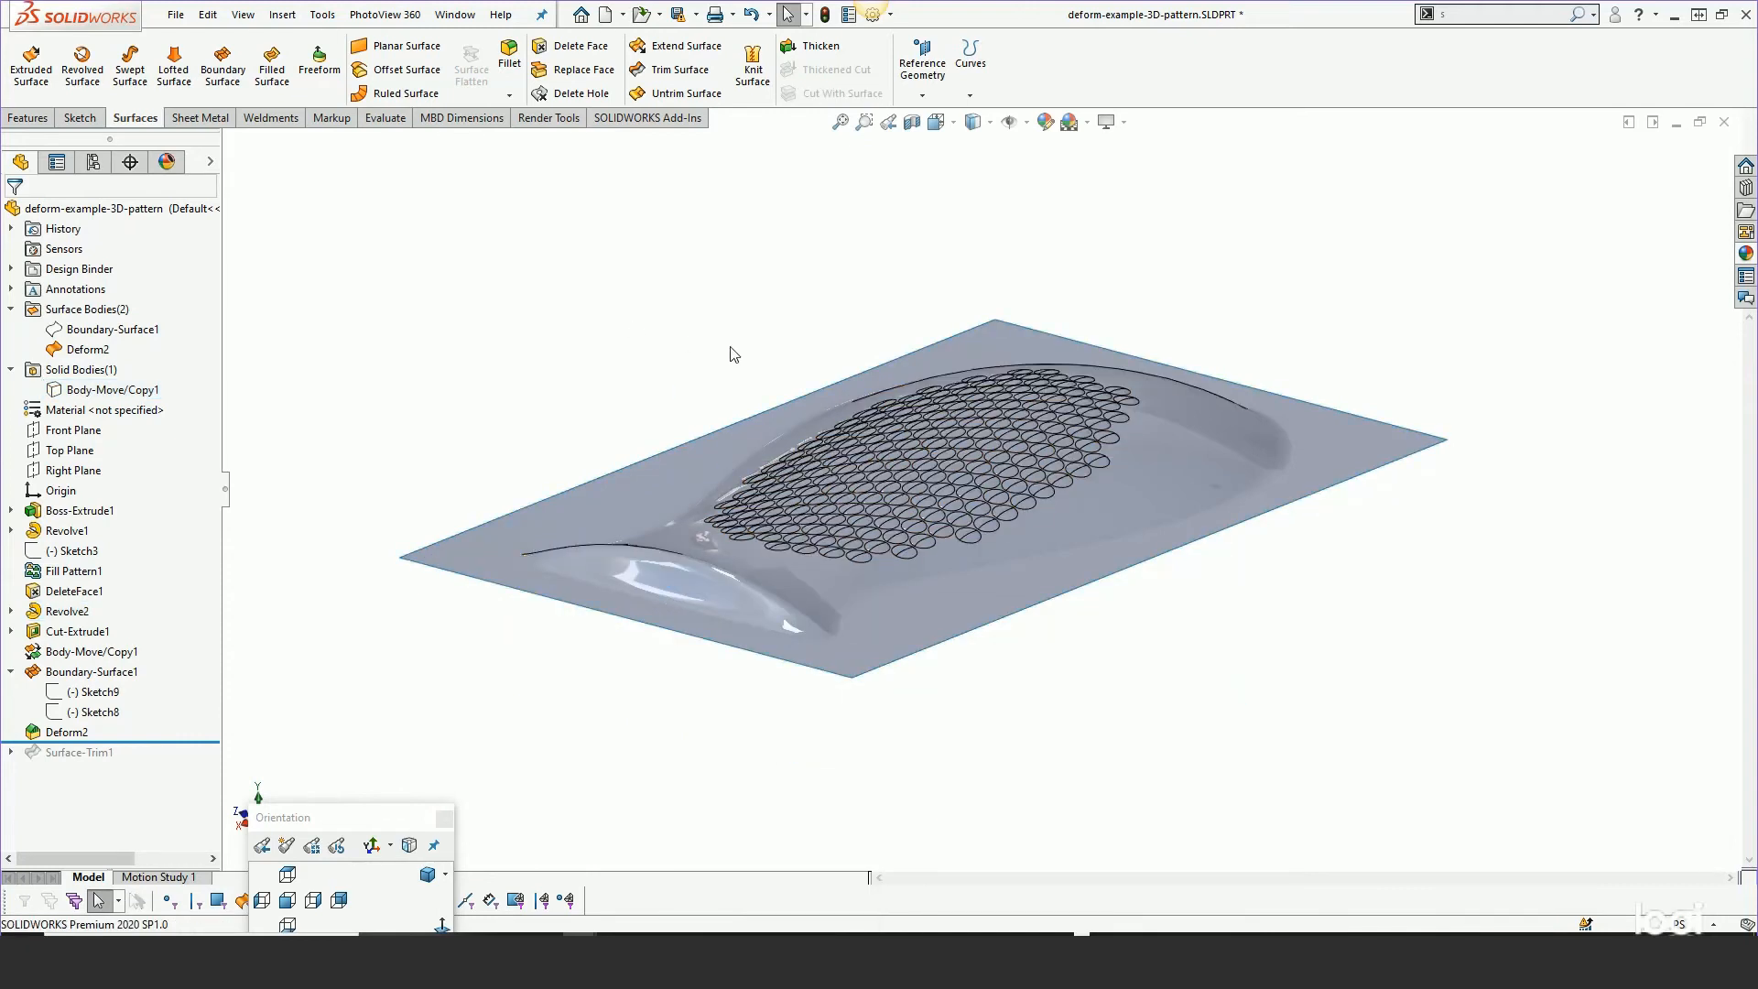
middle_click_drag(730, 348, 770, 318)
scroll(745, 600, "up", 1)
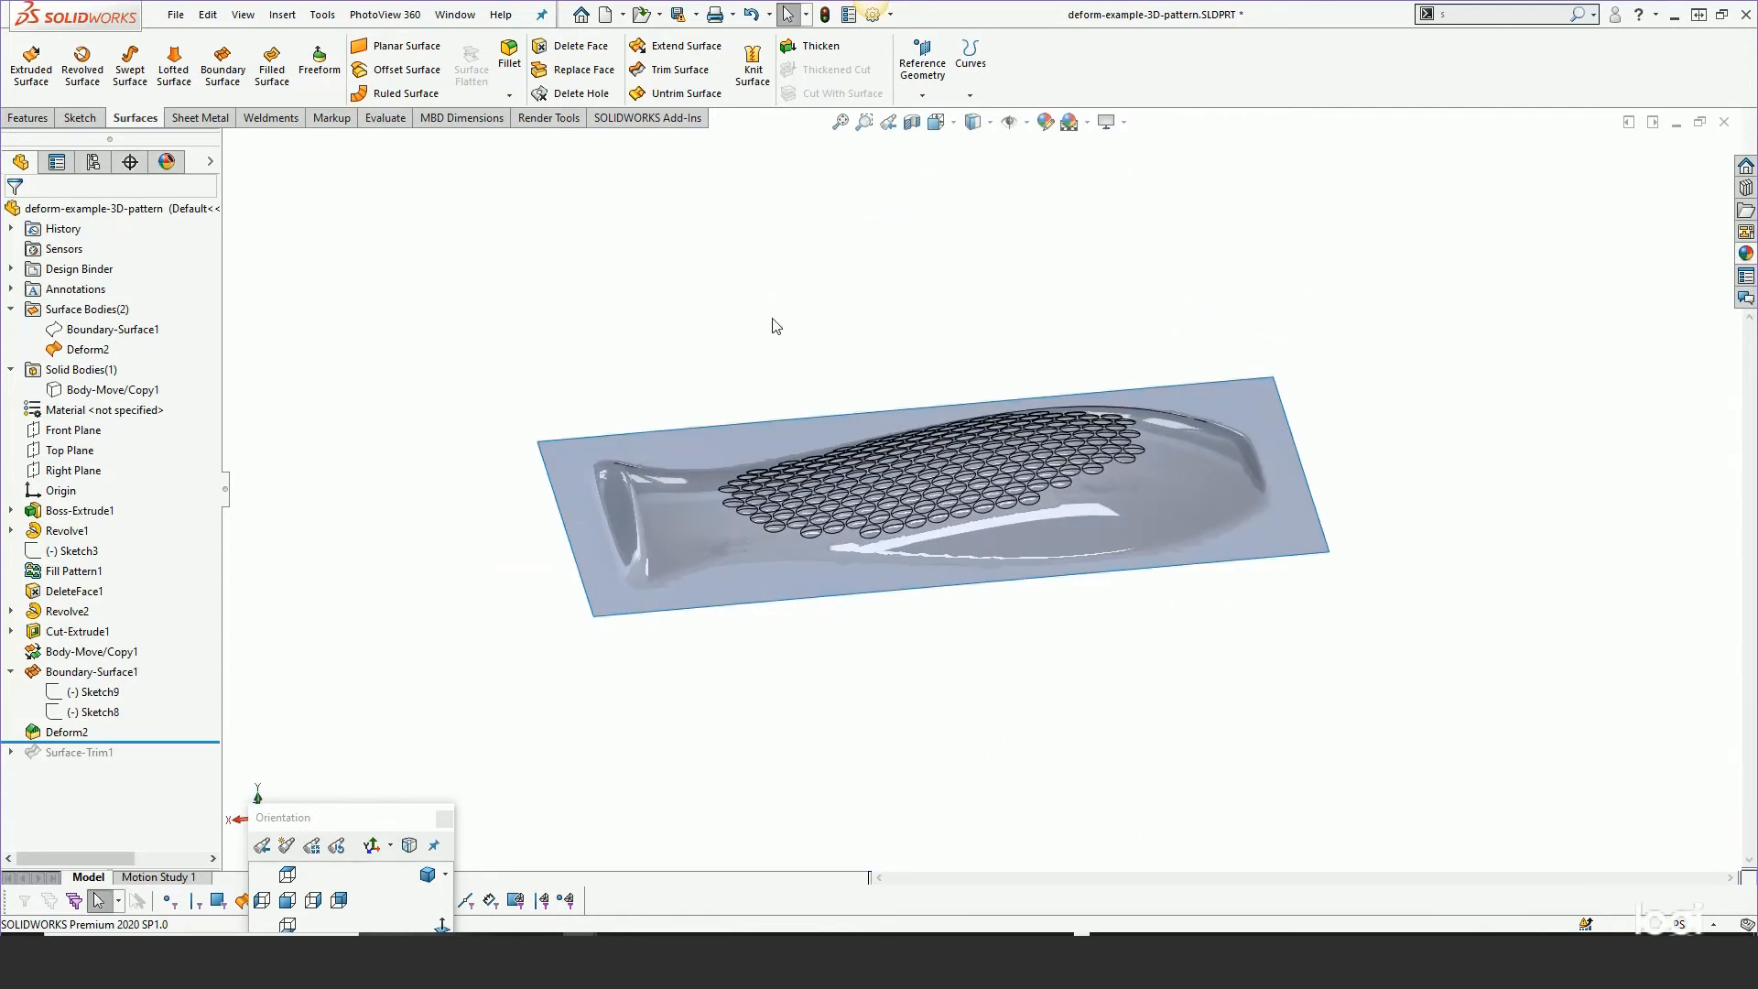
scroll(925, 442, "down", 2)
middle_click_drag(925, 442, 960, 464)
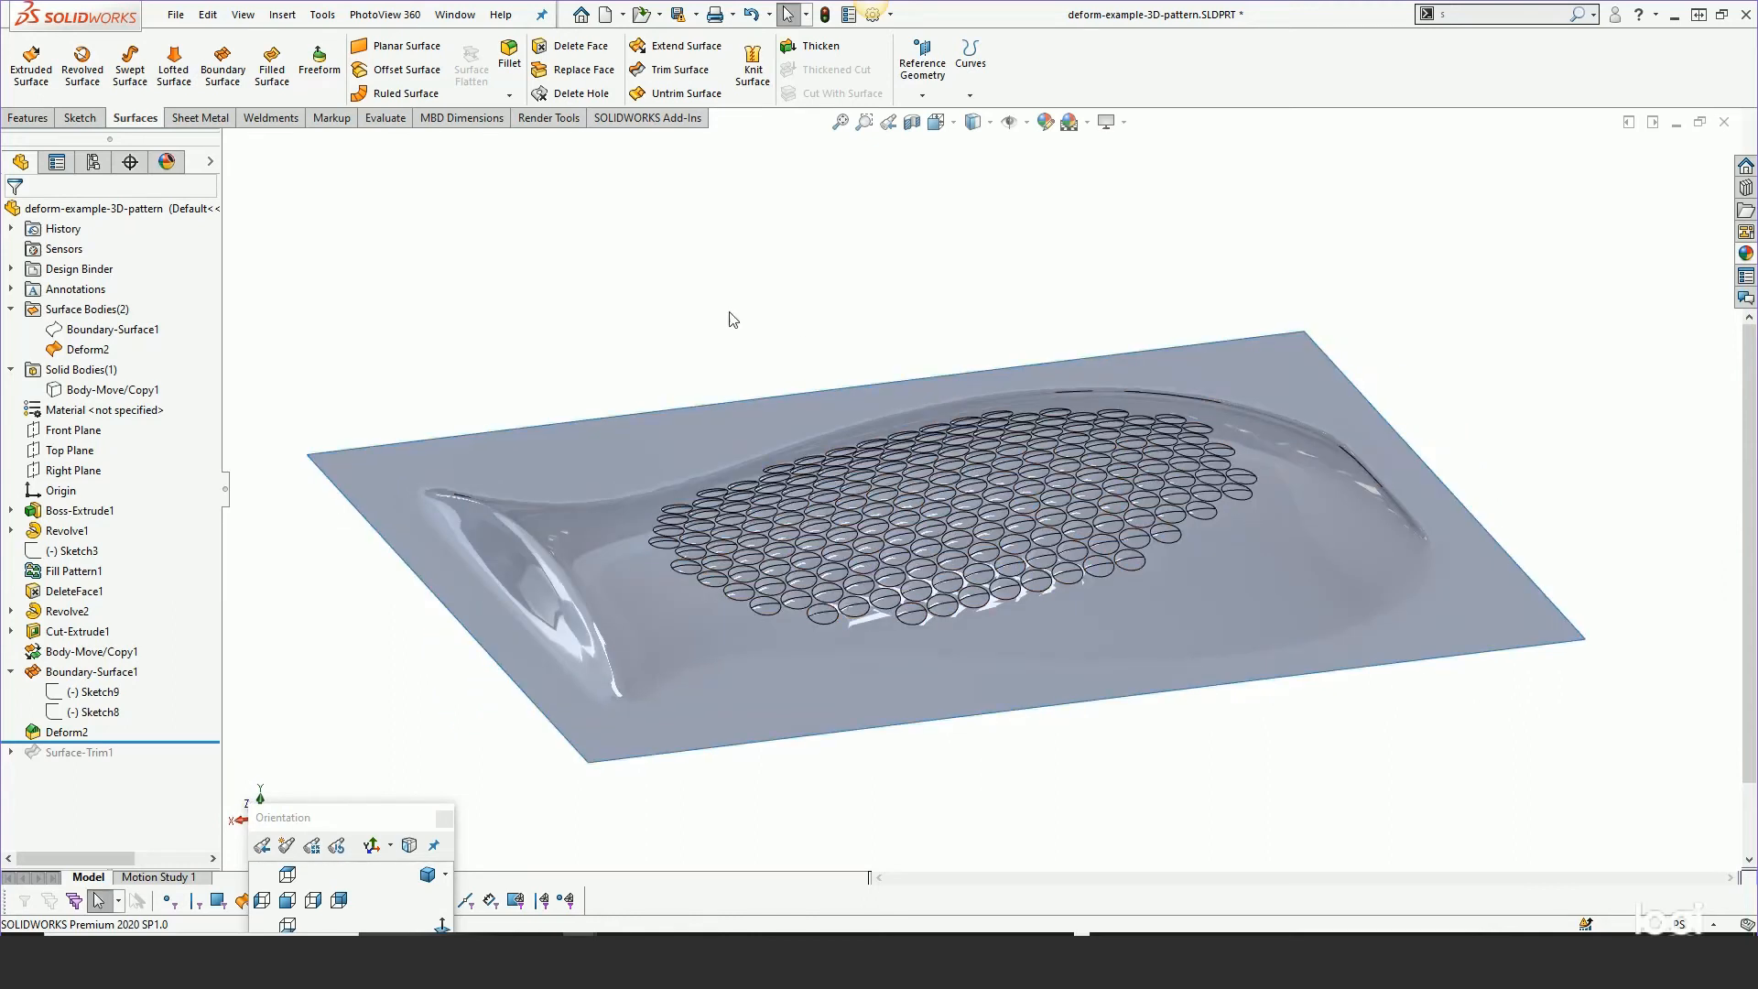
middle_click_drag(733, 316, 730, 359)
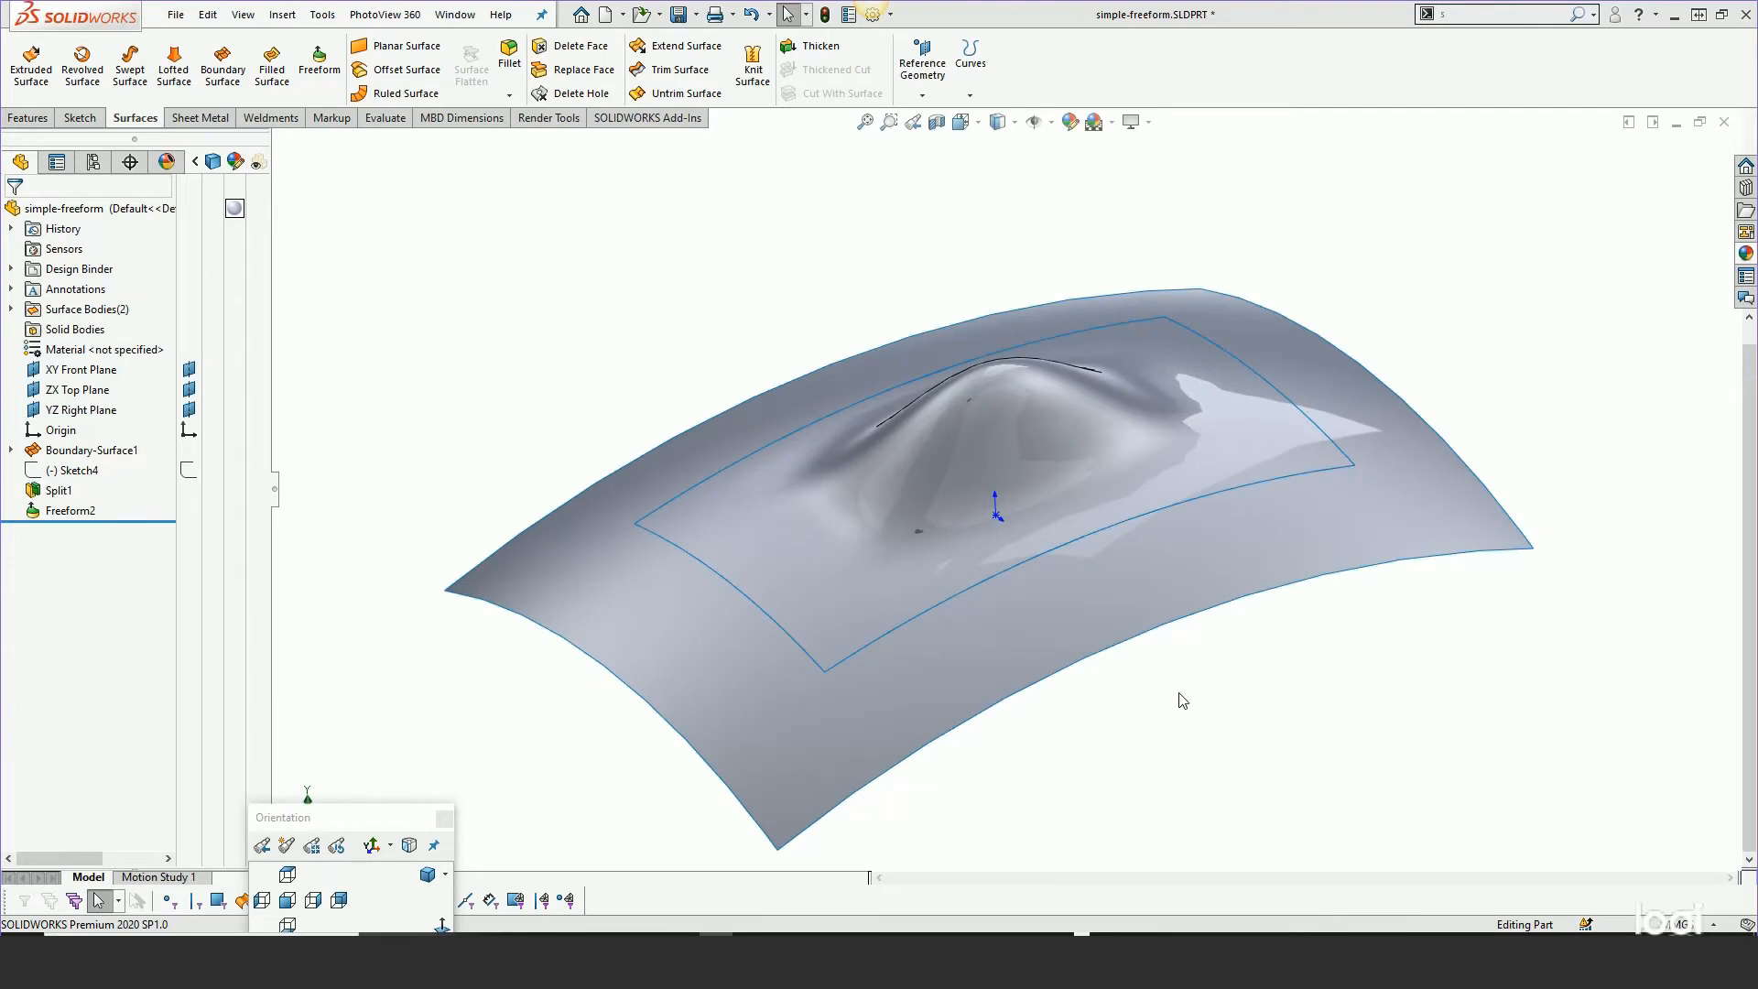
Examine the Freeform2 bump on the curved surface of the simple-freeform part from several angles
middle_click_drag(1178, 705, 1217, 687)
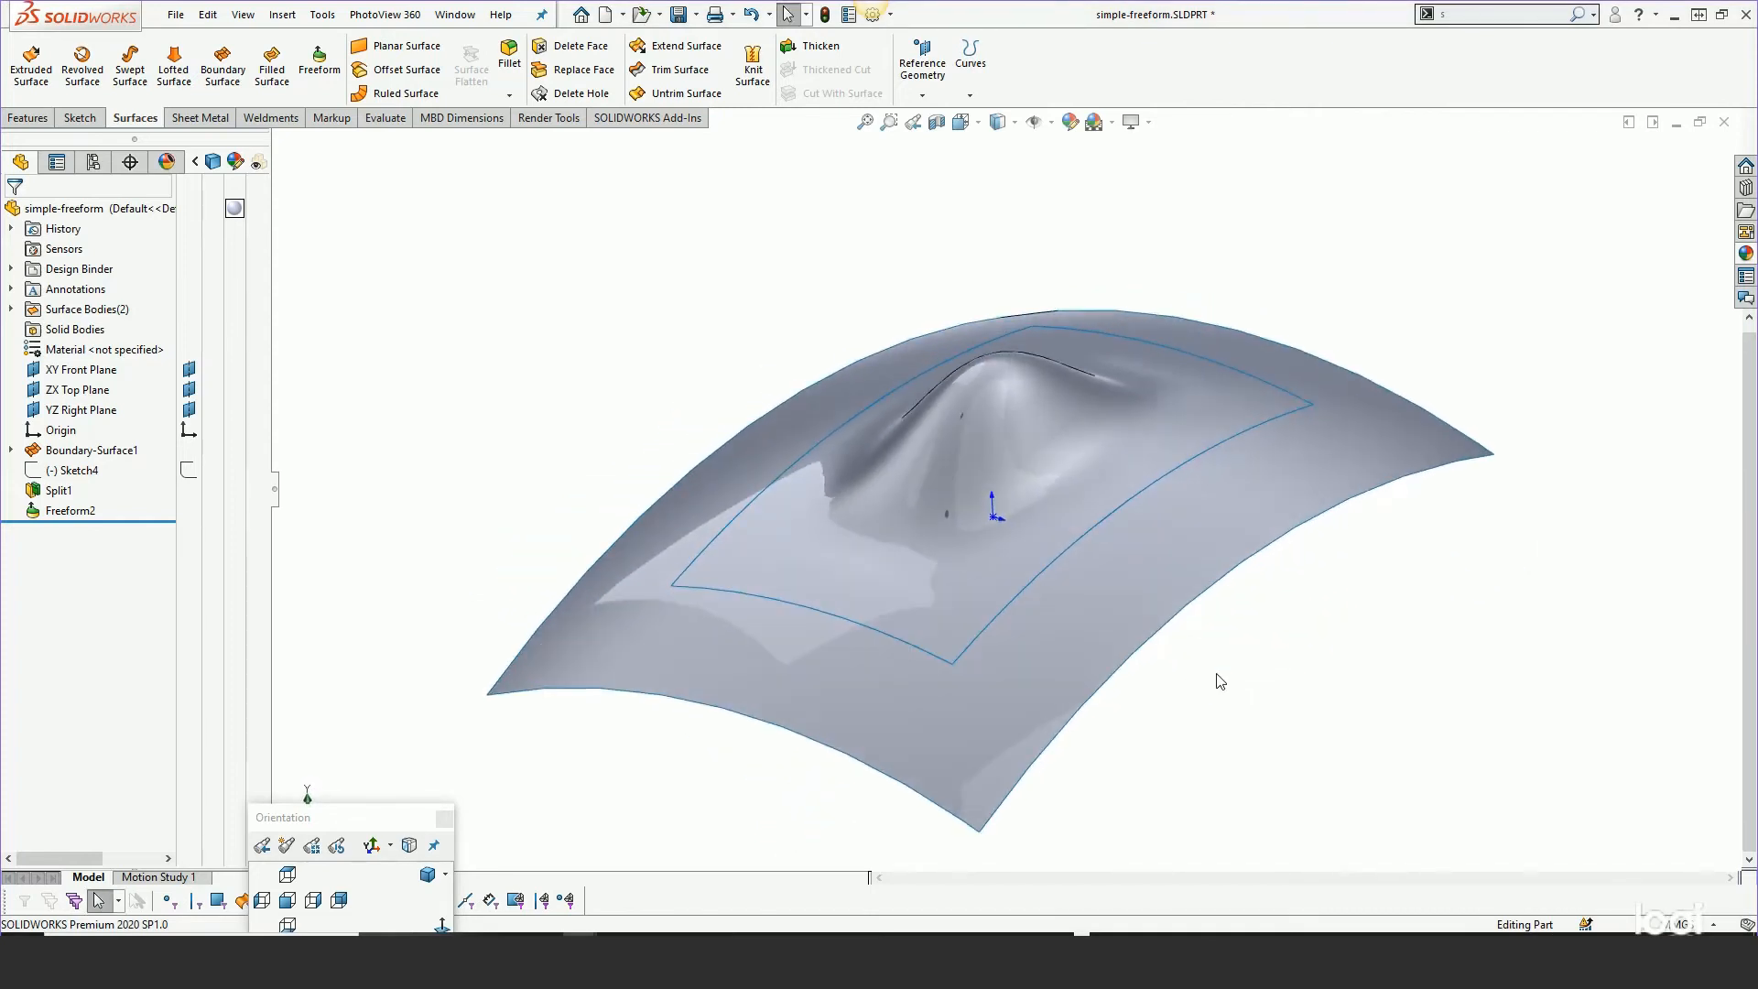
mouse_move(114, 521)
left_mouse_down()
mouse_move(114, 500)
mouse_move(114, 521)
left_mouse_up()
middle_click_drag(1315, 608, 1365, 570)
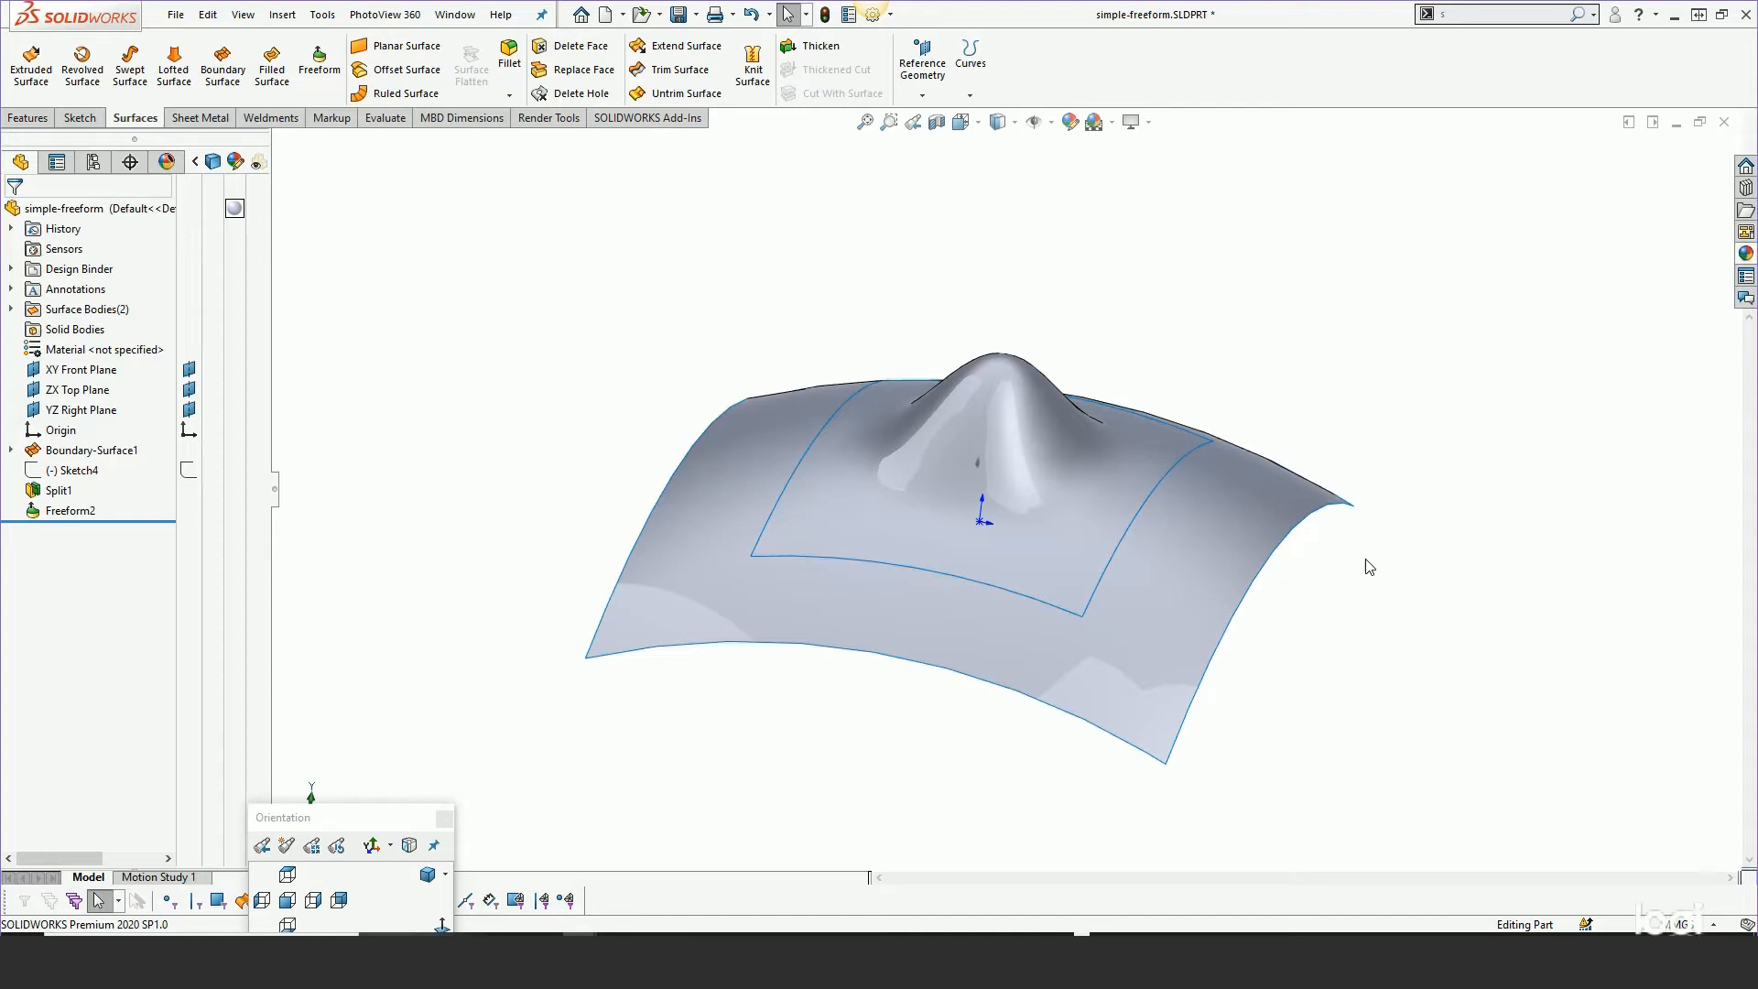
middle_click_drag(1369, 566, 1317, 609)
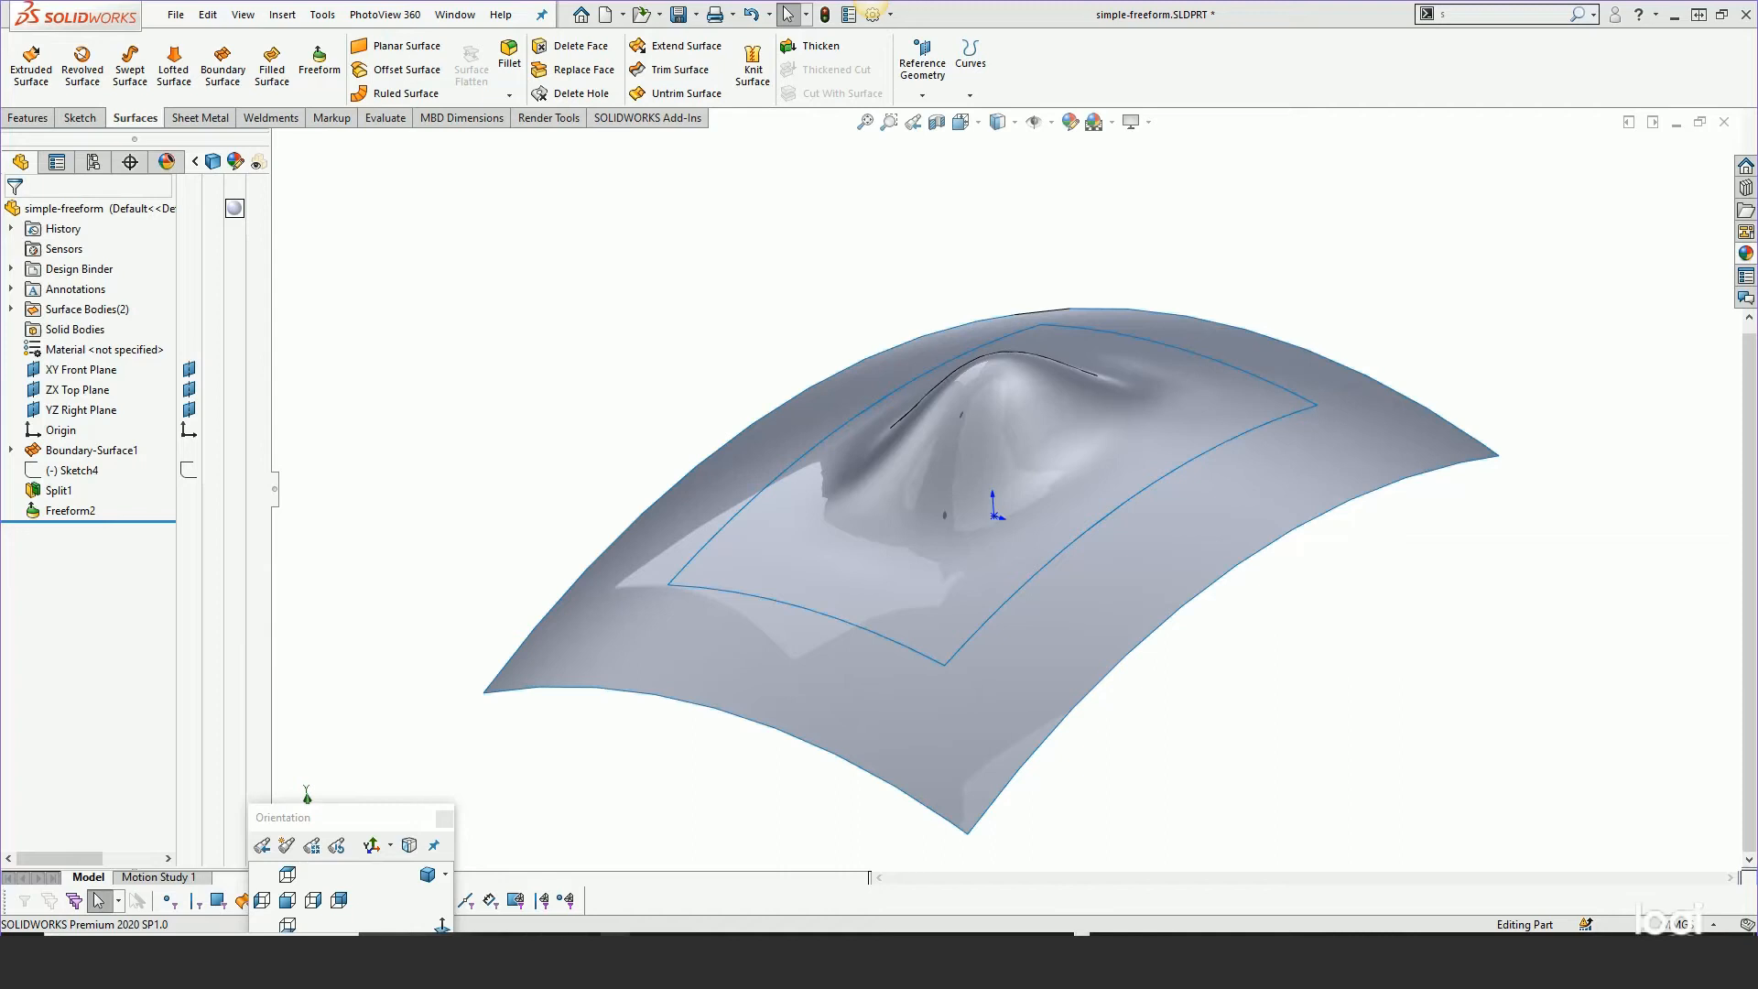
Switch to Rhinoceros and pull two separate control points of the curved surface upward to form two peaks
left_click(615, 935)
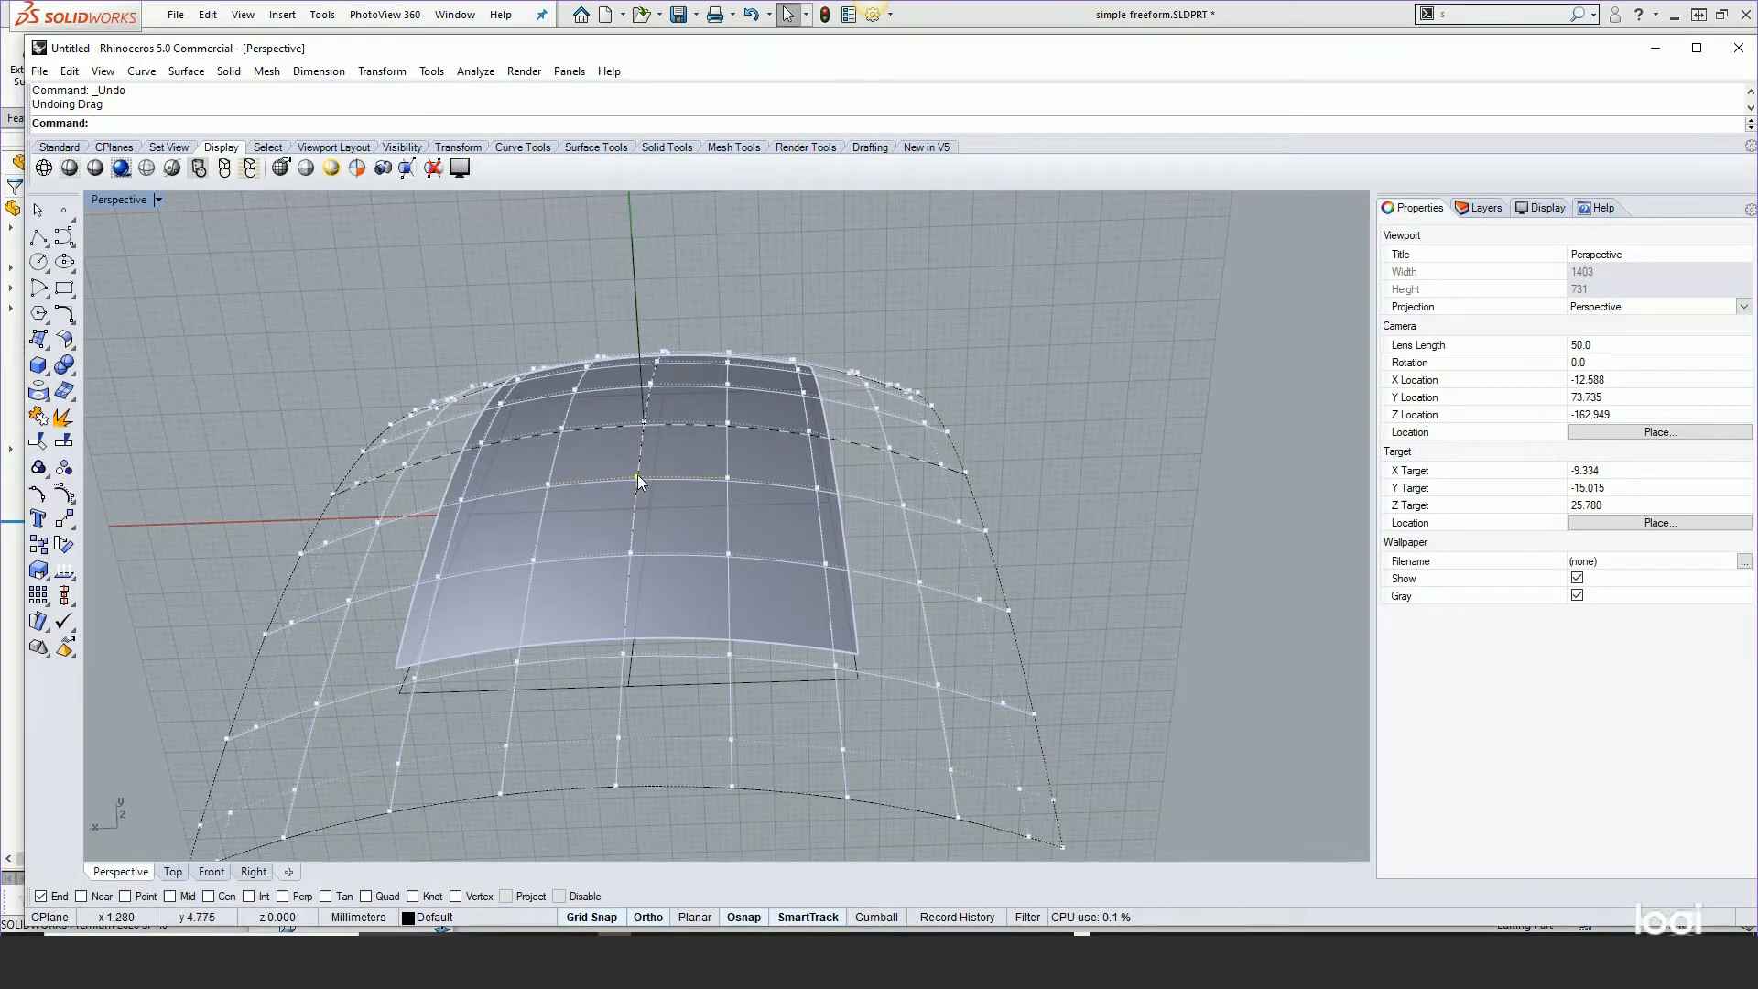
left_click_drag(638, 474, 705, 299)
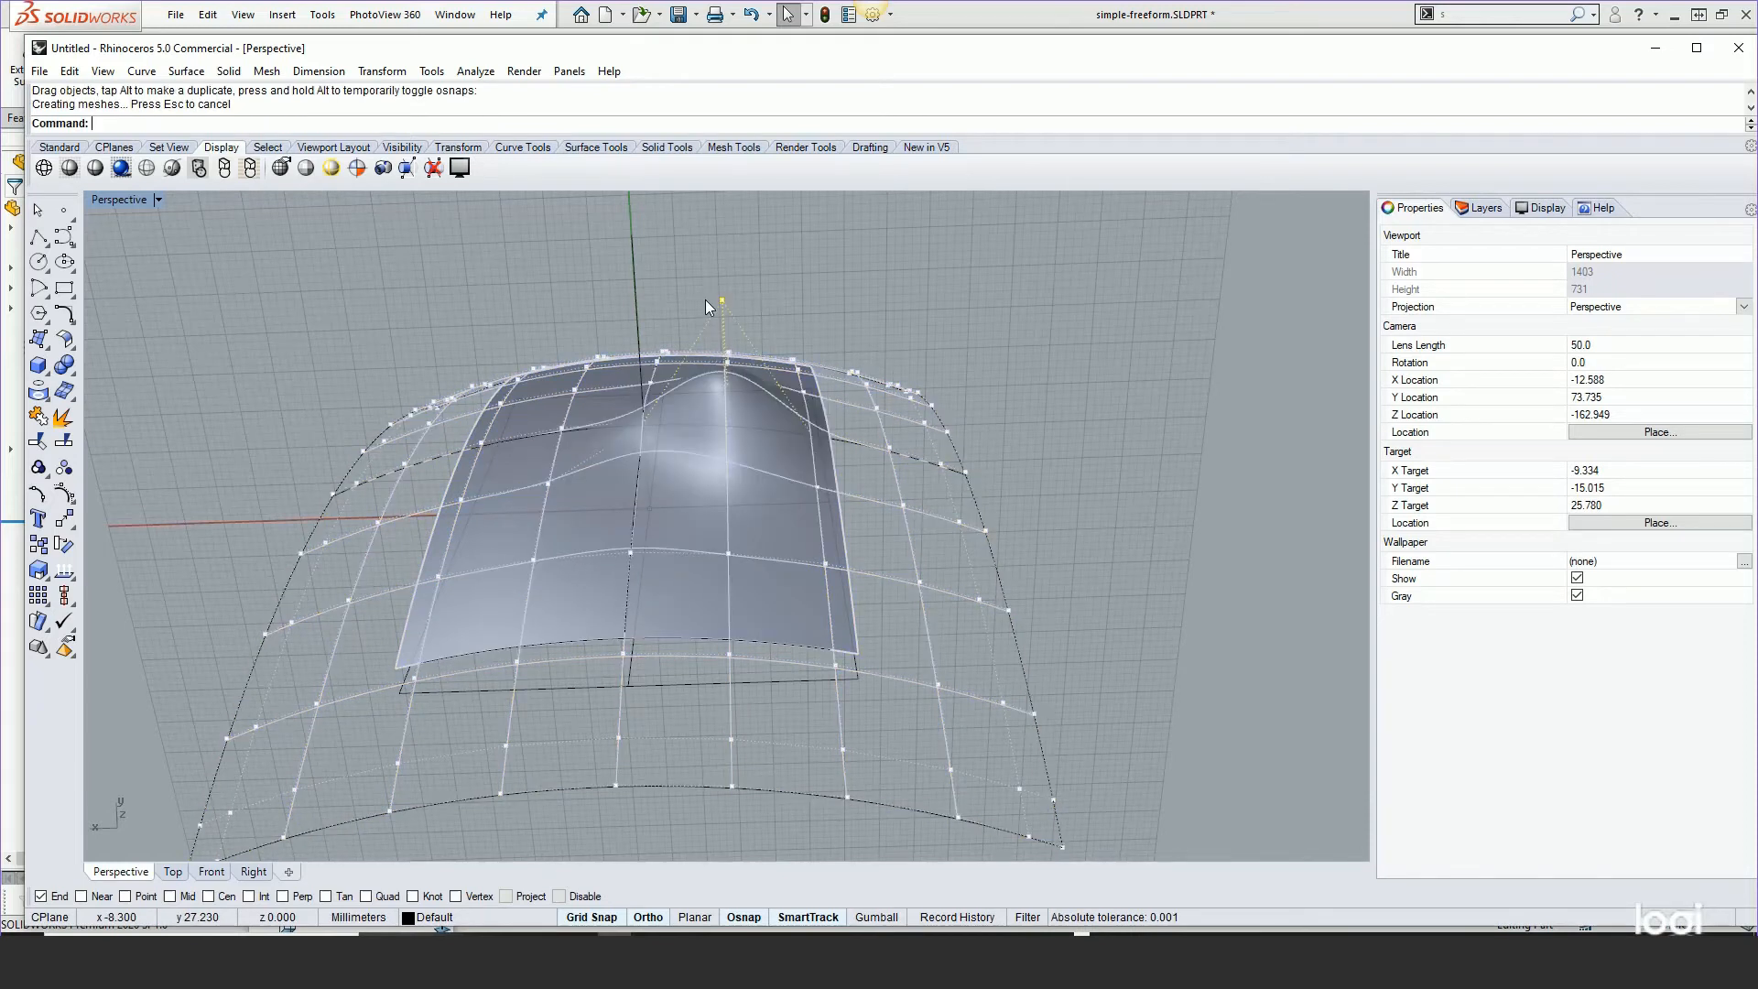
left_click_drag(629, 553, 622, 438)
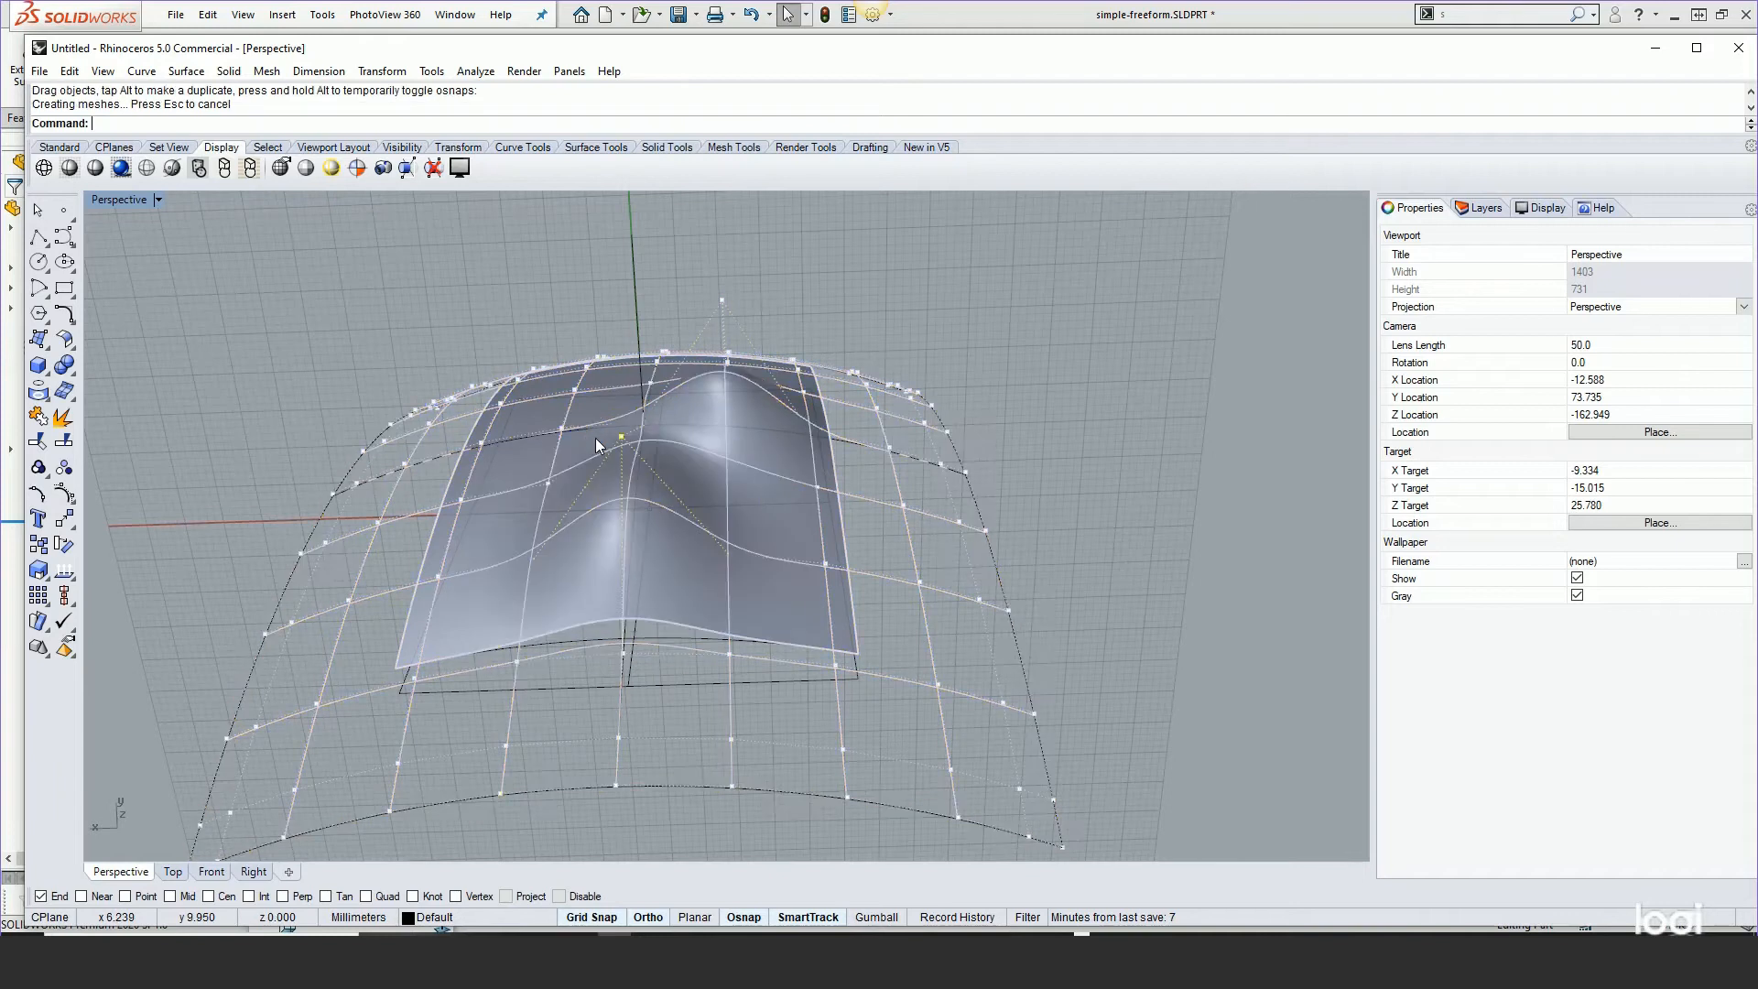
middle_click(816, 499)
mouse_move(1057, 452)
right_mouse_down()
mouse_move(1021, 499)
mouse_move(974, 505)
mouse_move(1051, 464)
mouse_move(1033, 469)
right_mouse_up()
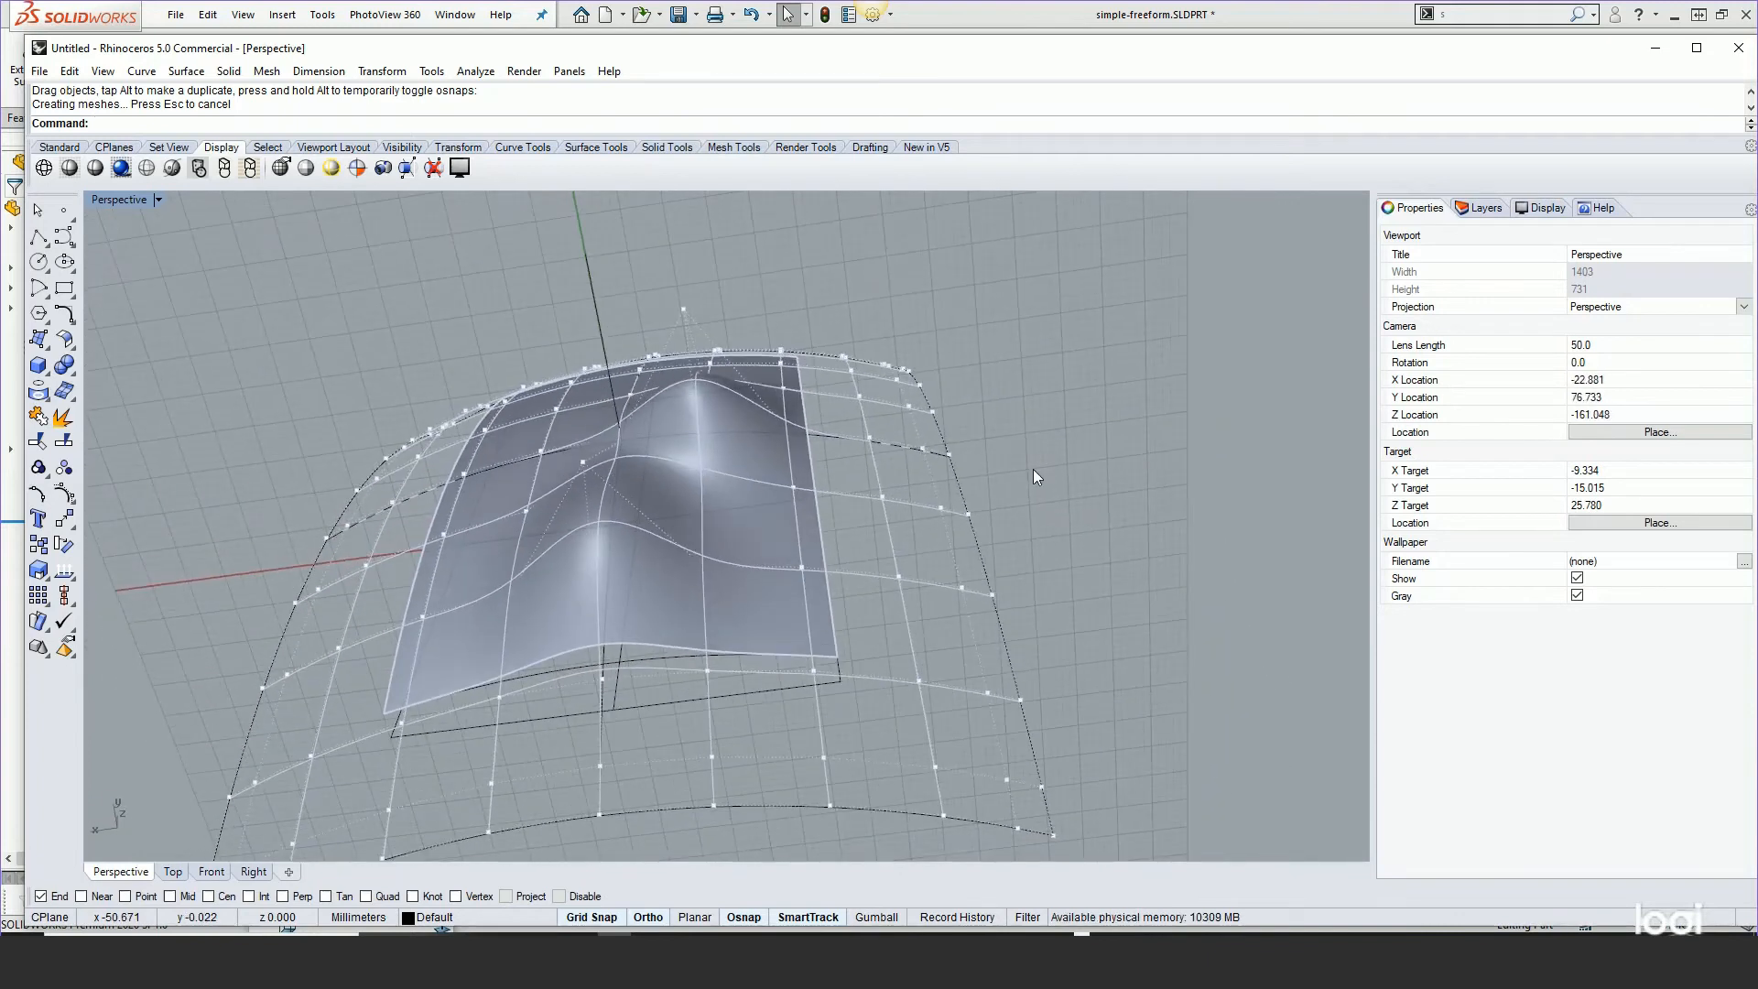
Switch back to SOLIDWORKS and examine how the Freeform2 bump blends into the surrounding split surface
left_click(1656, 50)
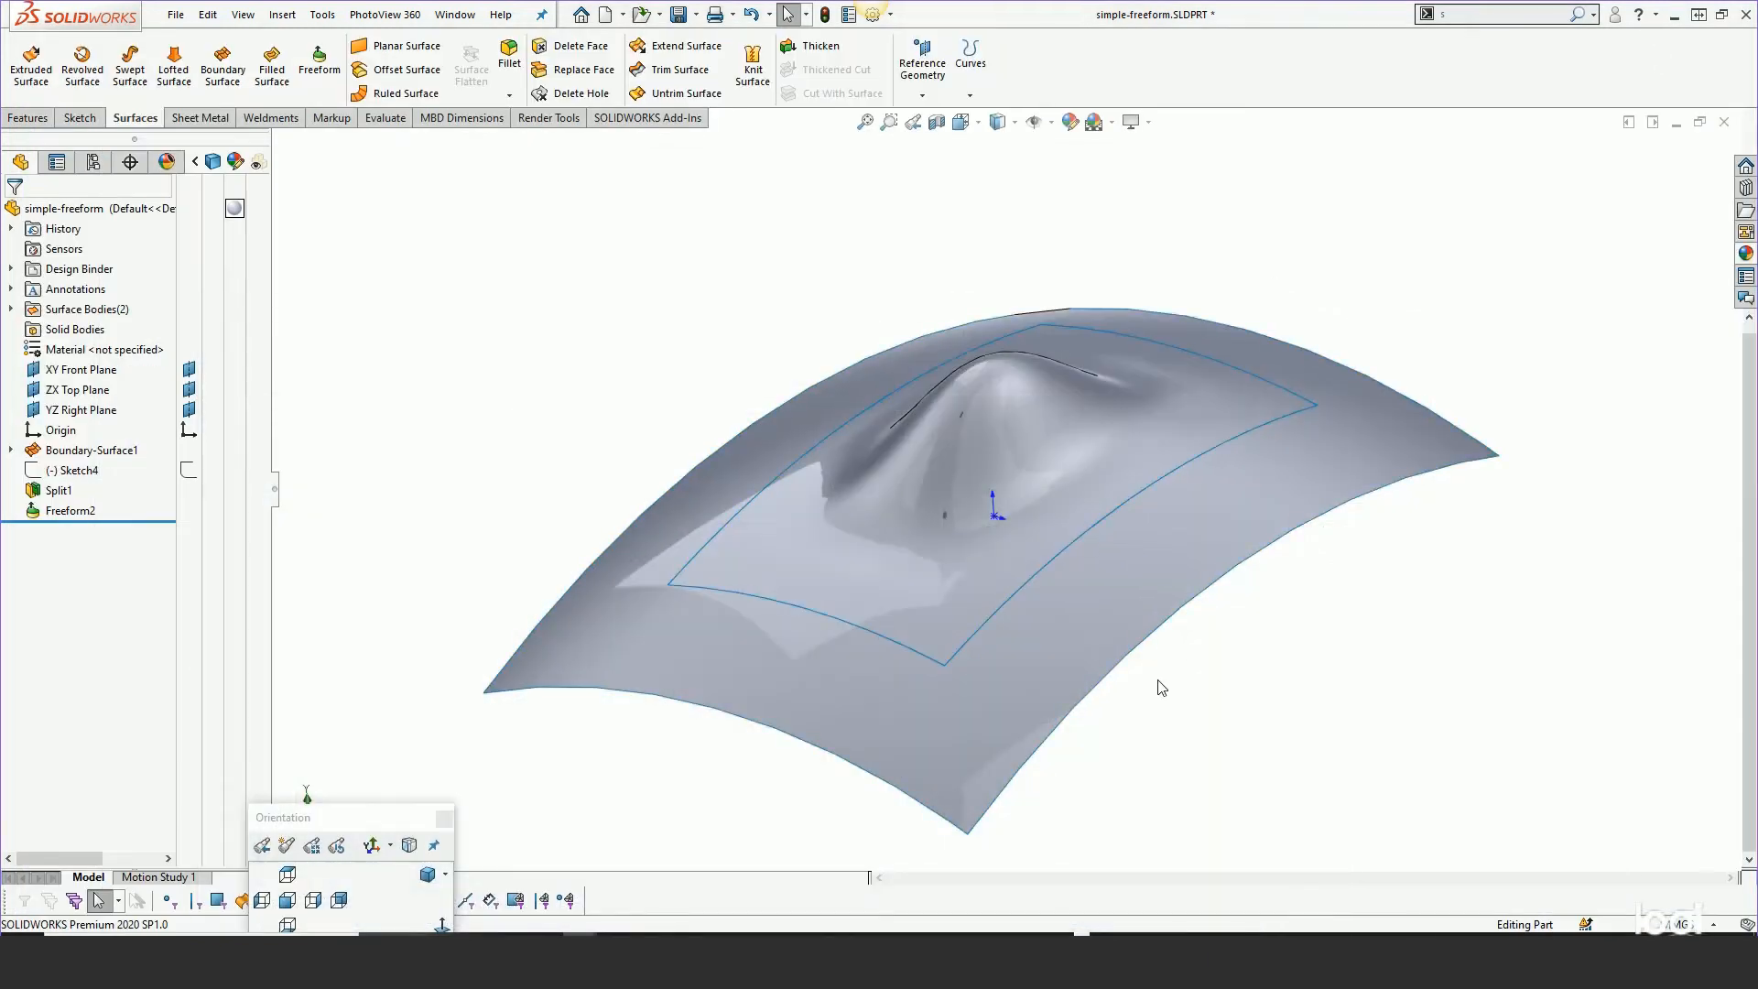
mouse_move(1166, 692)
middle_mouse_down()
mouse_move(1185, 683)
mouse_move(1166, 604)
mouse_move(1126, 683)
mouse_move(1194, 532)
mouse_move(1236, 581)
mouse_move(1193, 698)
middle_mouse_up()
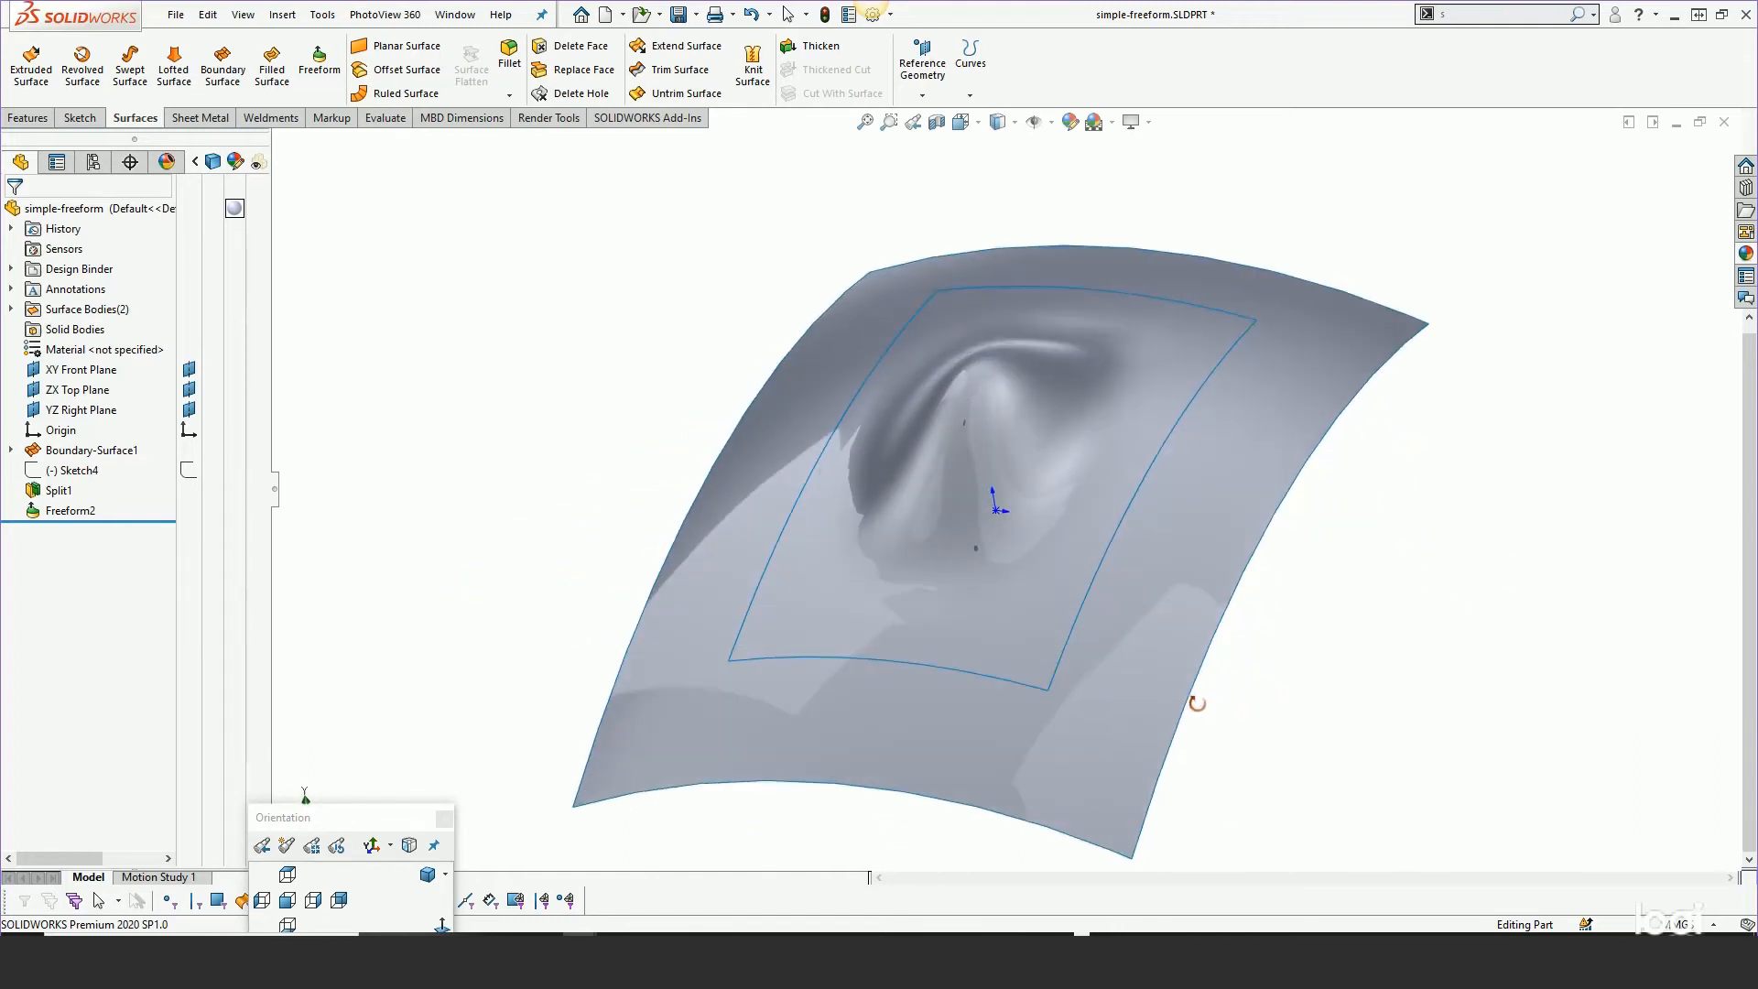
middle_click_drag(1361, 540, 1315, 514)
scroll(1091, 371, "down", 2)
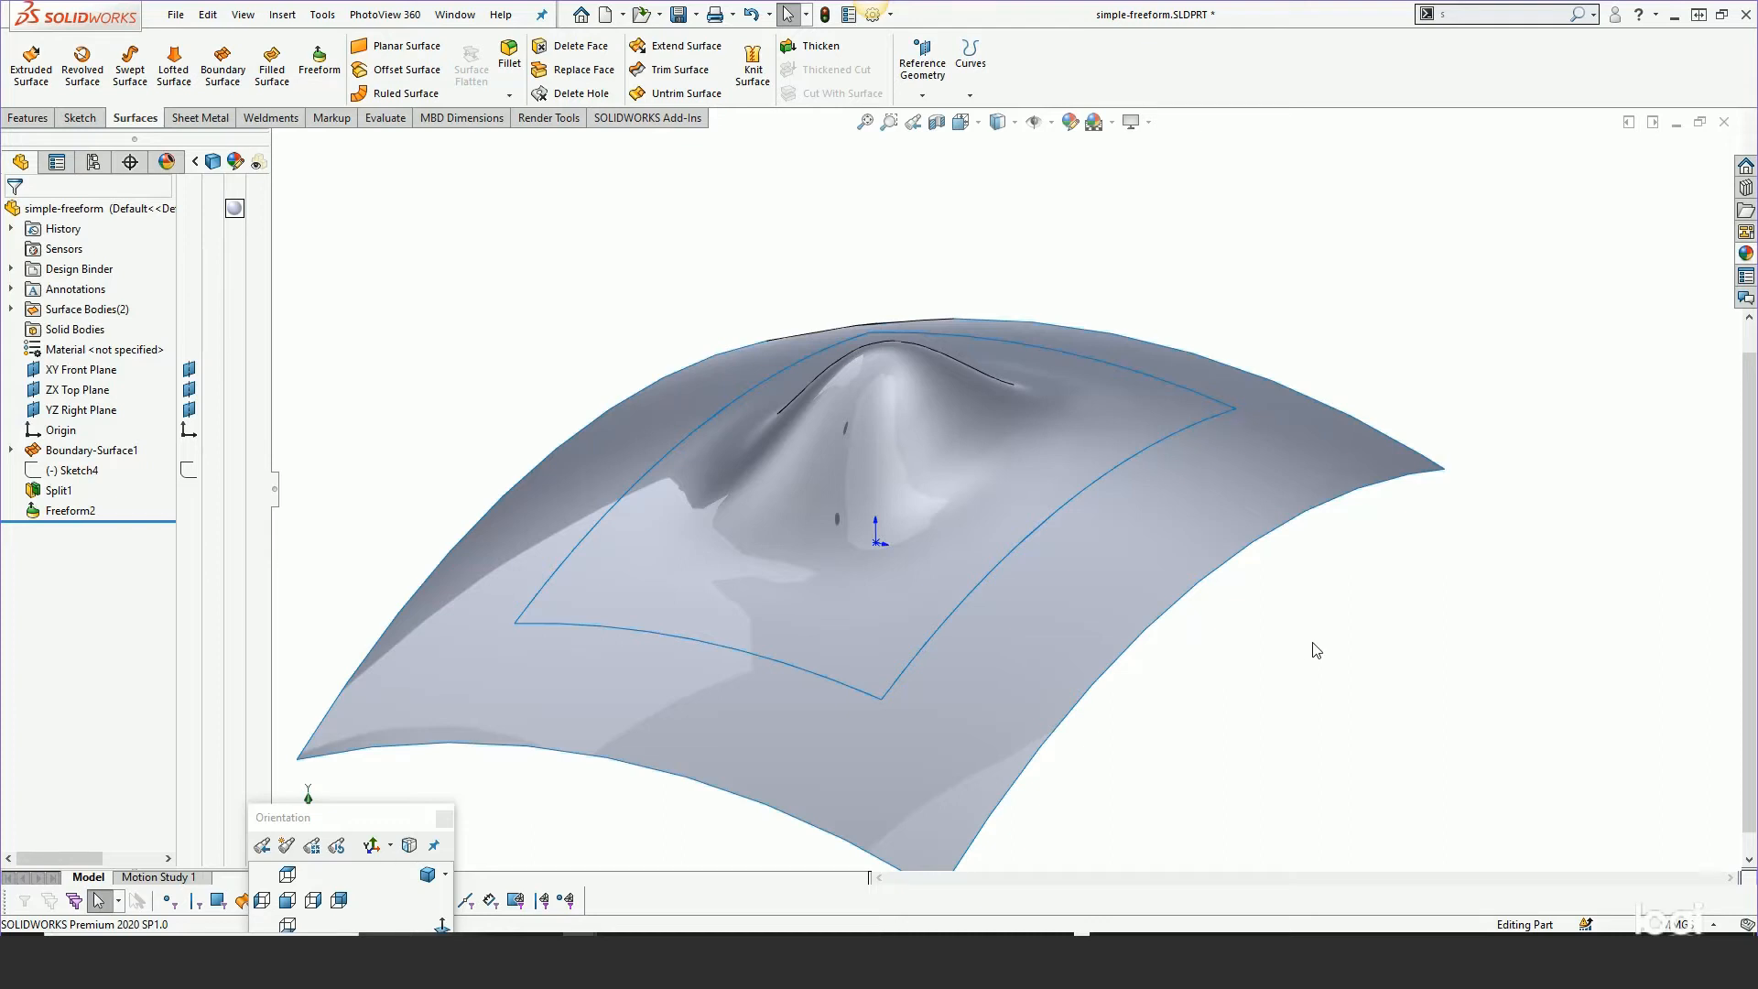
middle_click_drag(1320, 652, 1207, 726)
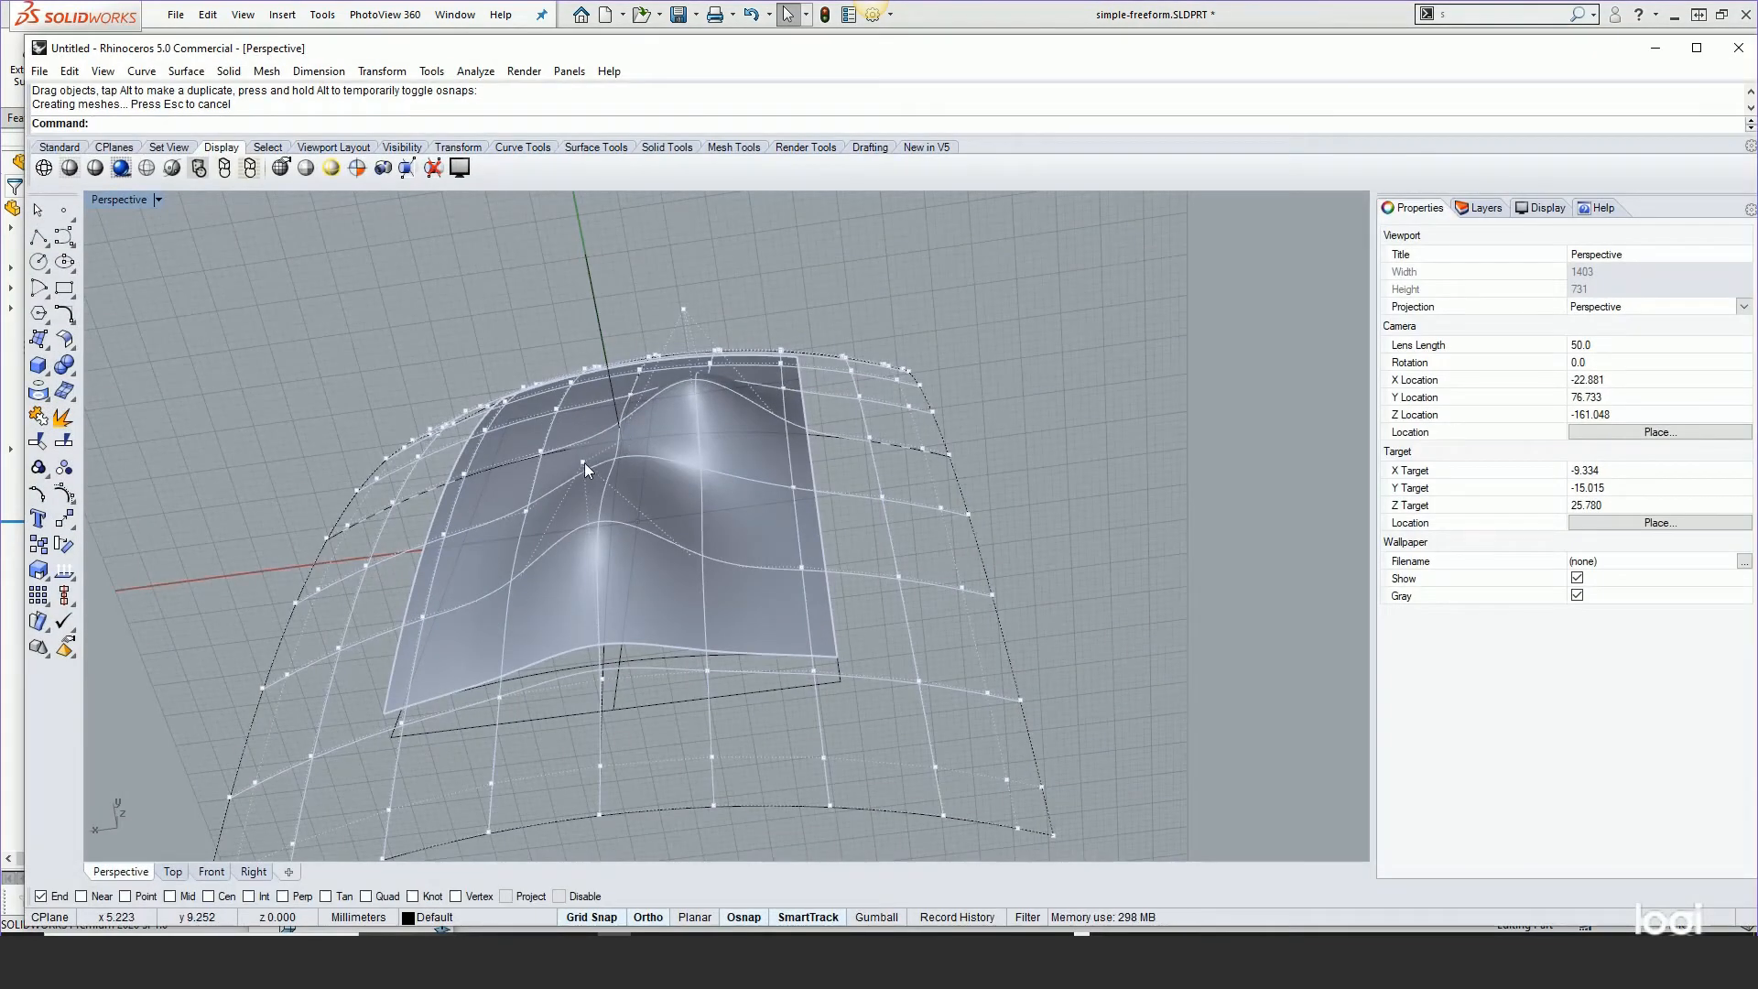
In Rhinoceros, raise two control points together to form another peak beside the existing ones, and return to SOLIDWORKS
left_click(583, 462)
left_click_drag(578, 434, 579, 434)
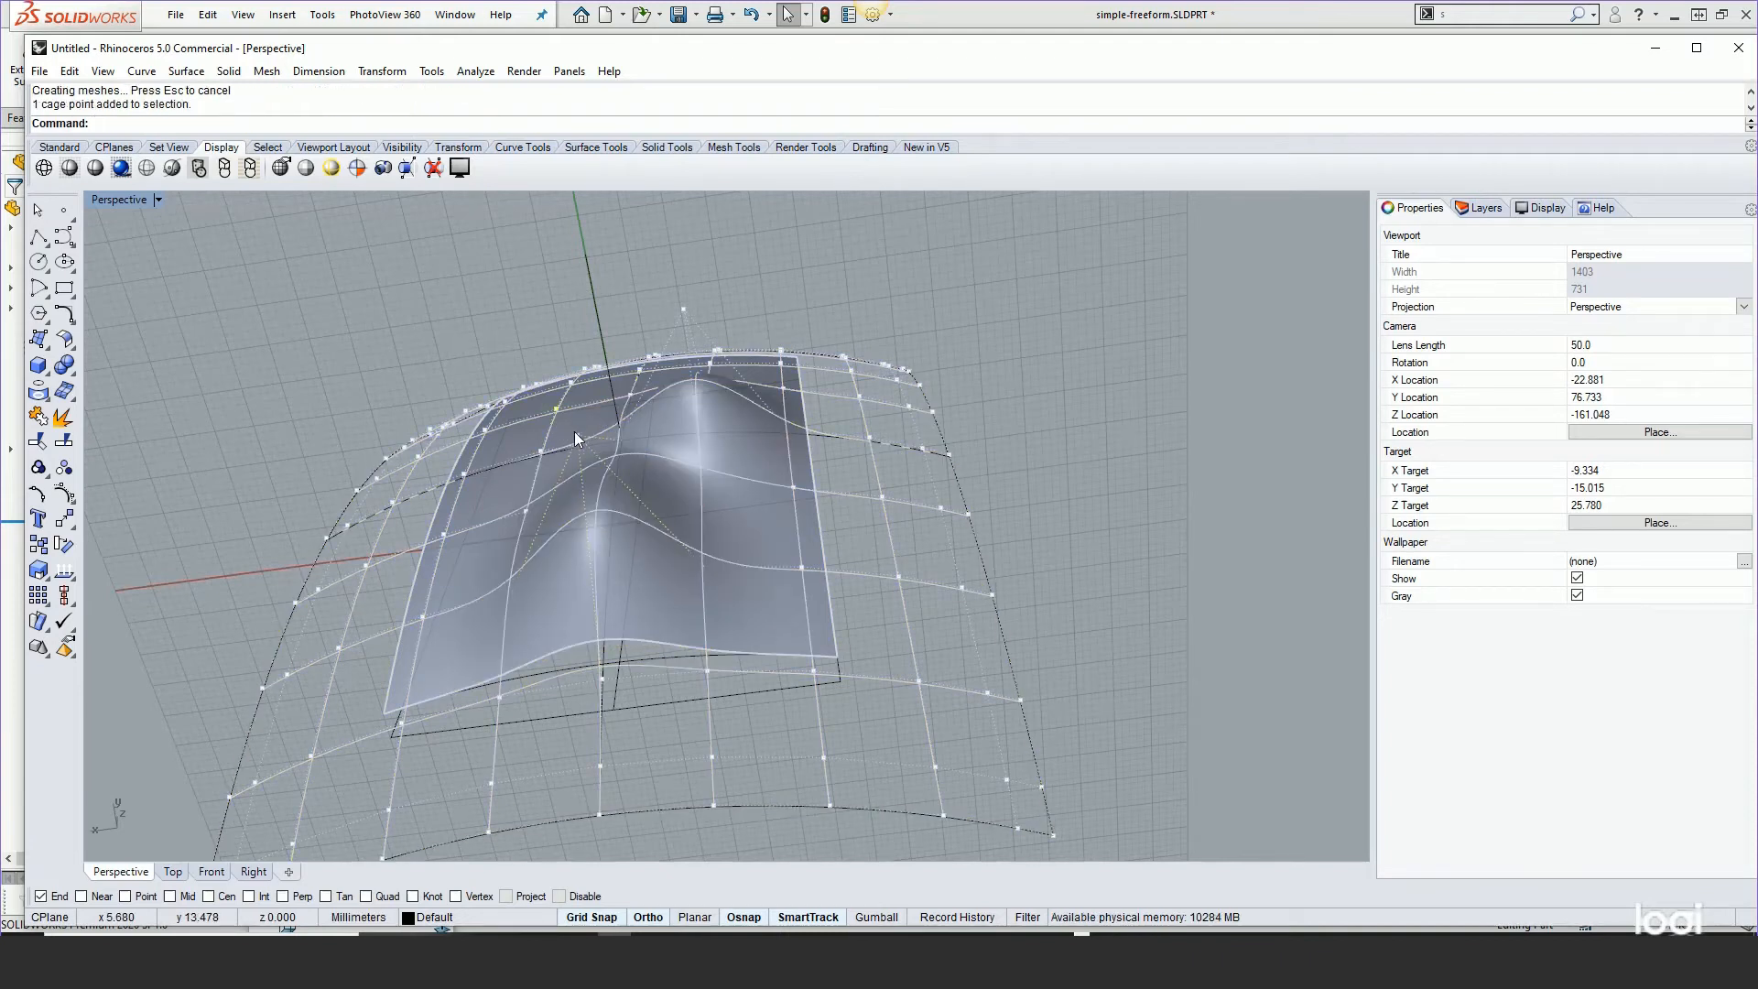
left_click_drag(576, 437, 556, 344)
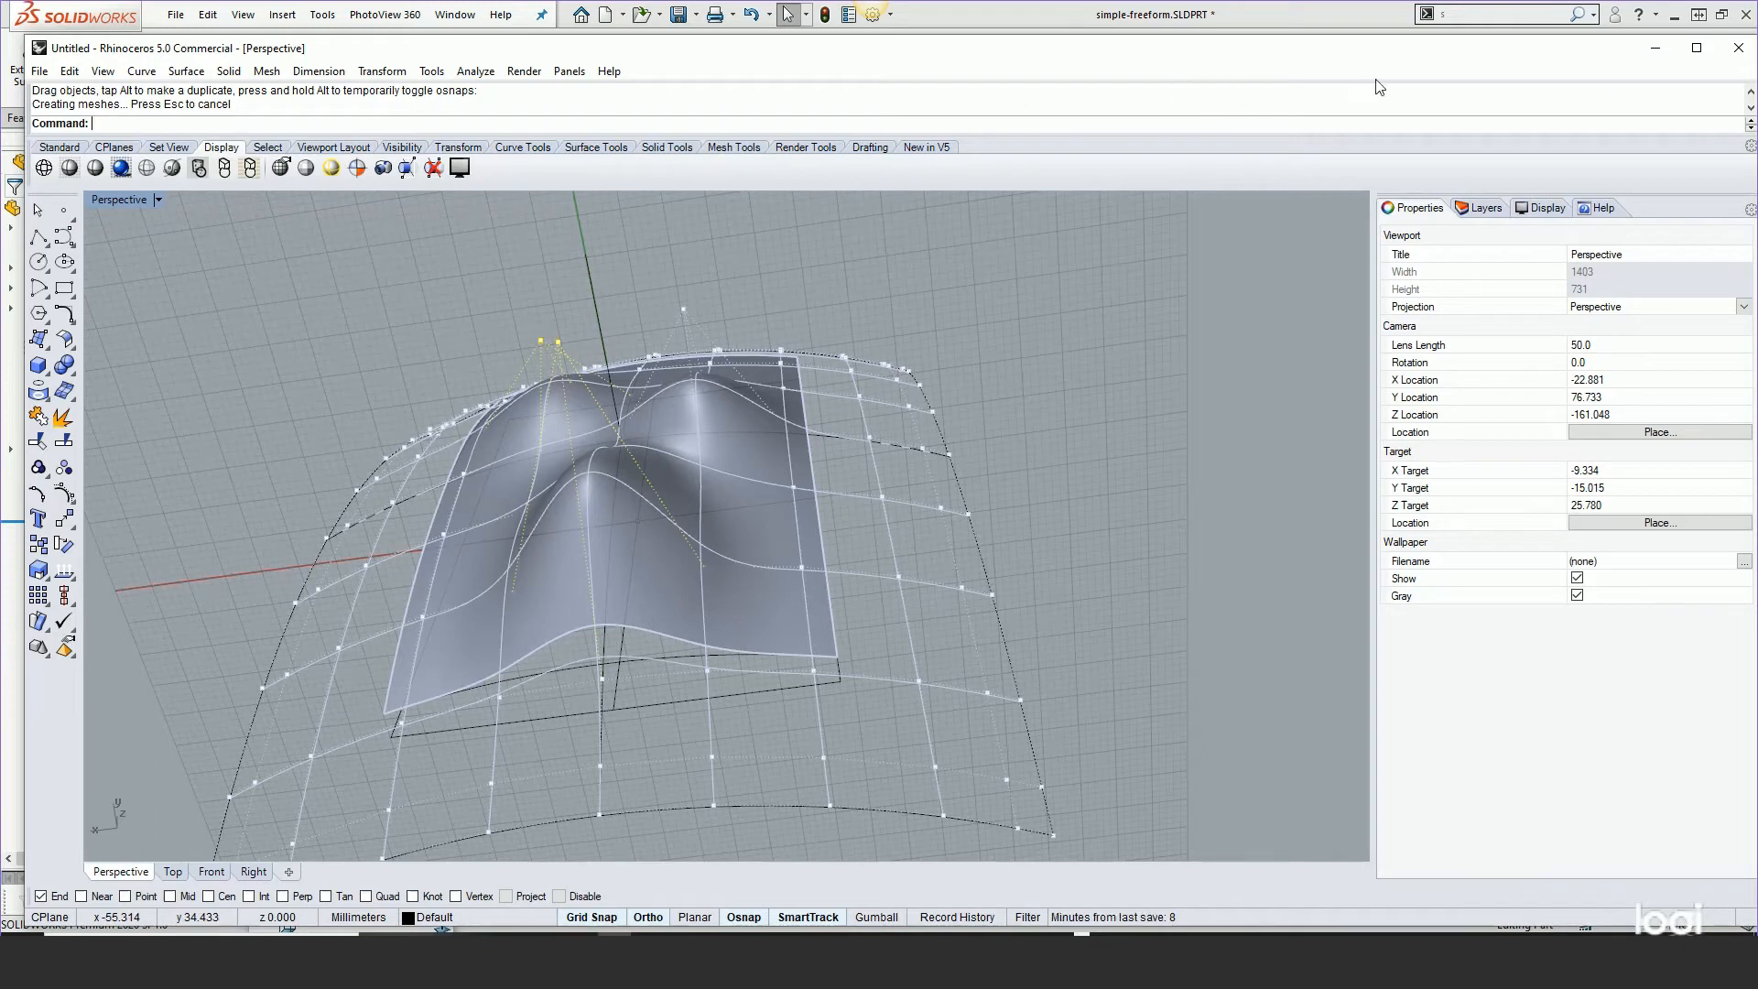
left_click(1659, 55)
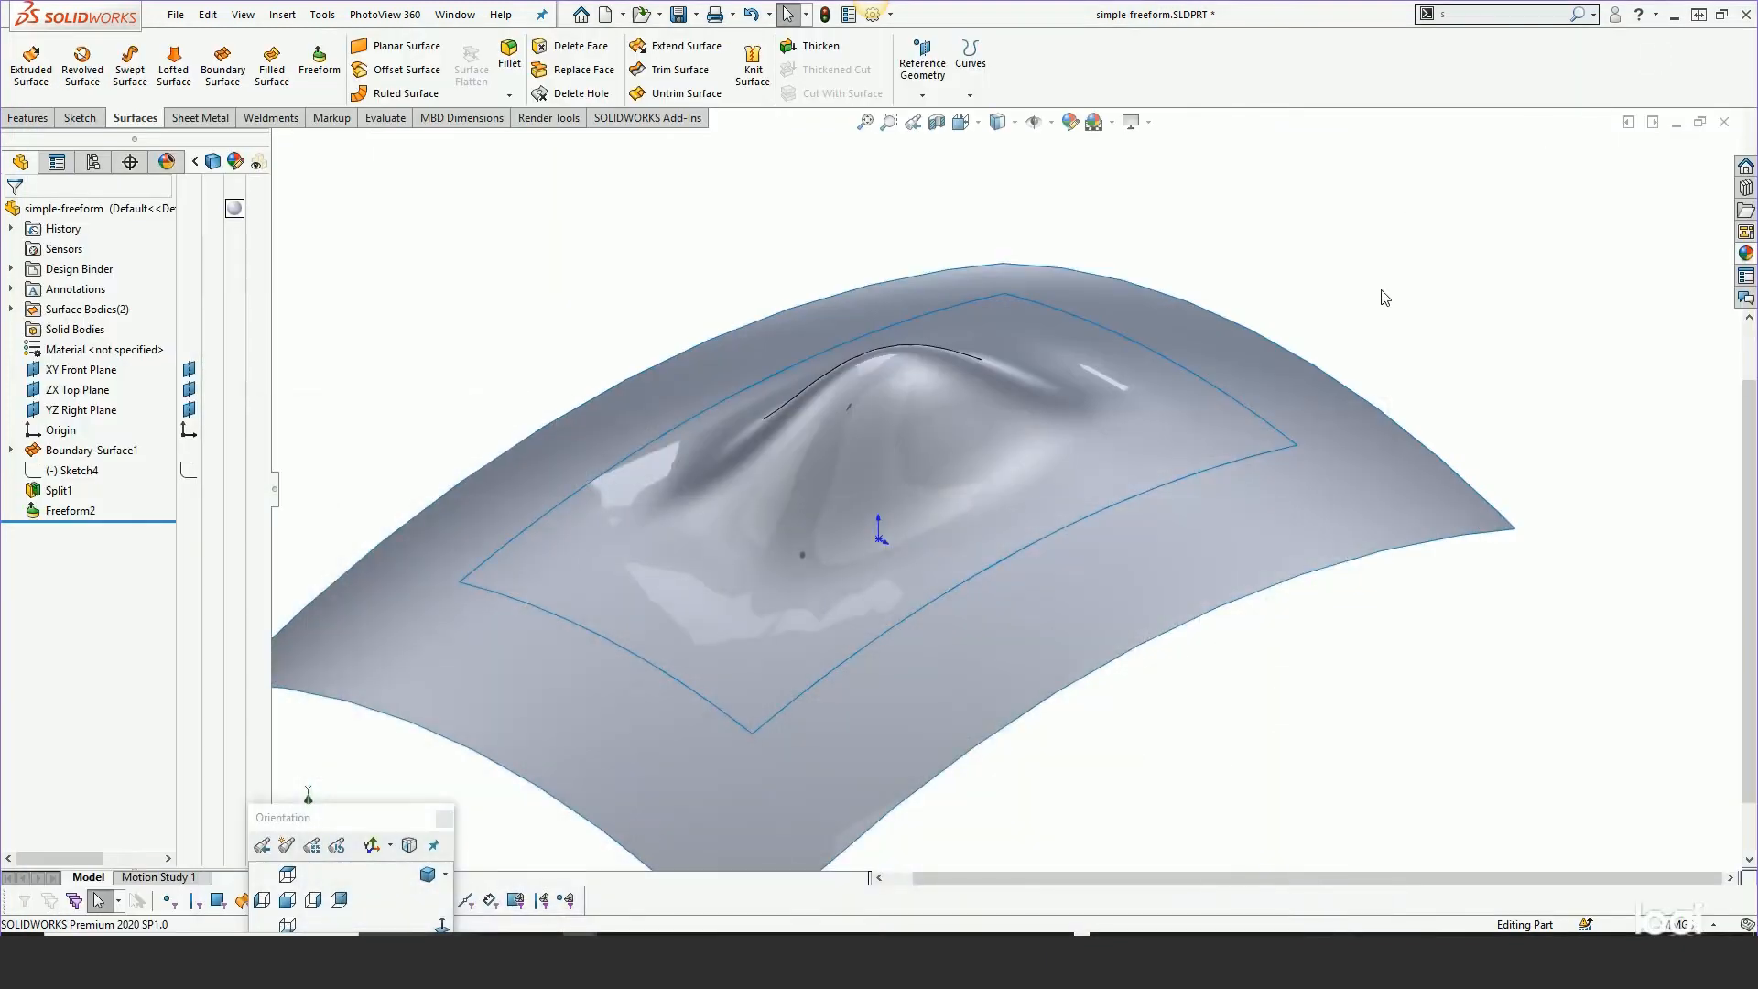
Compare the surface without and with Freeform2 by rolling the model back above that feature and forward again
mouse_move(1371, 308)
middle_mouse_down()
mouse_move(1393, 228)
mouse_move(1415, 236)
mouse_move(1331, 253)
mouse_move(1386, 256)
mouse_move(1374, 310)
middle_mouse_up()
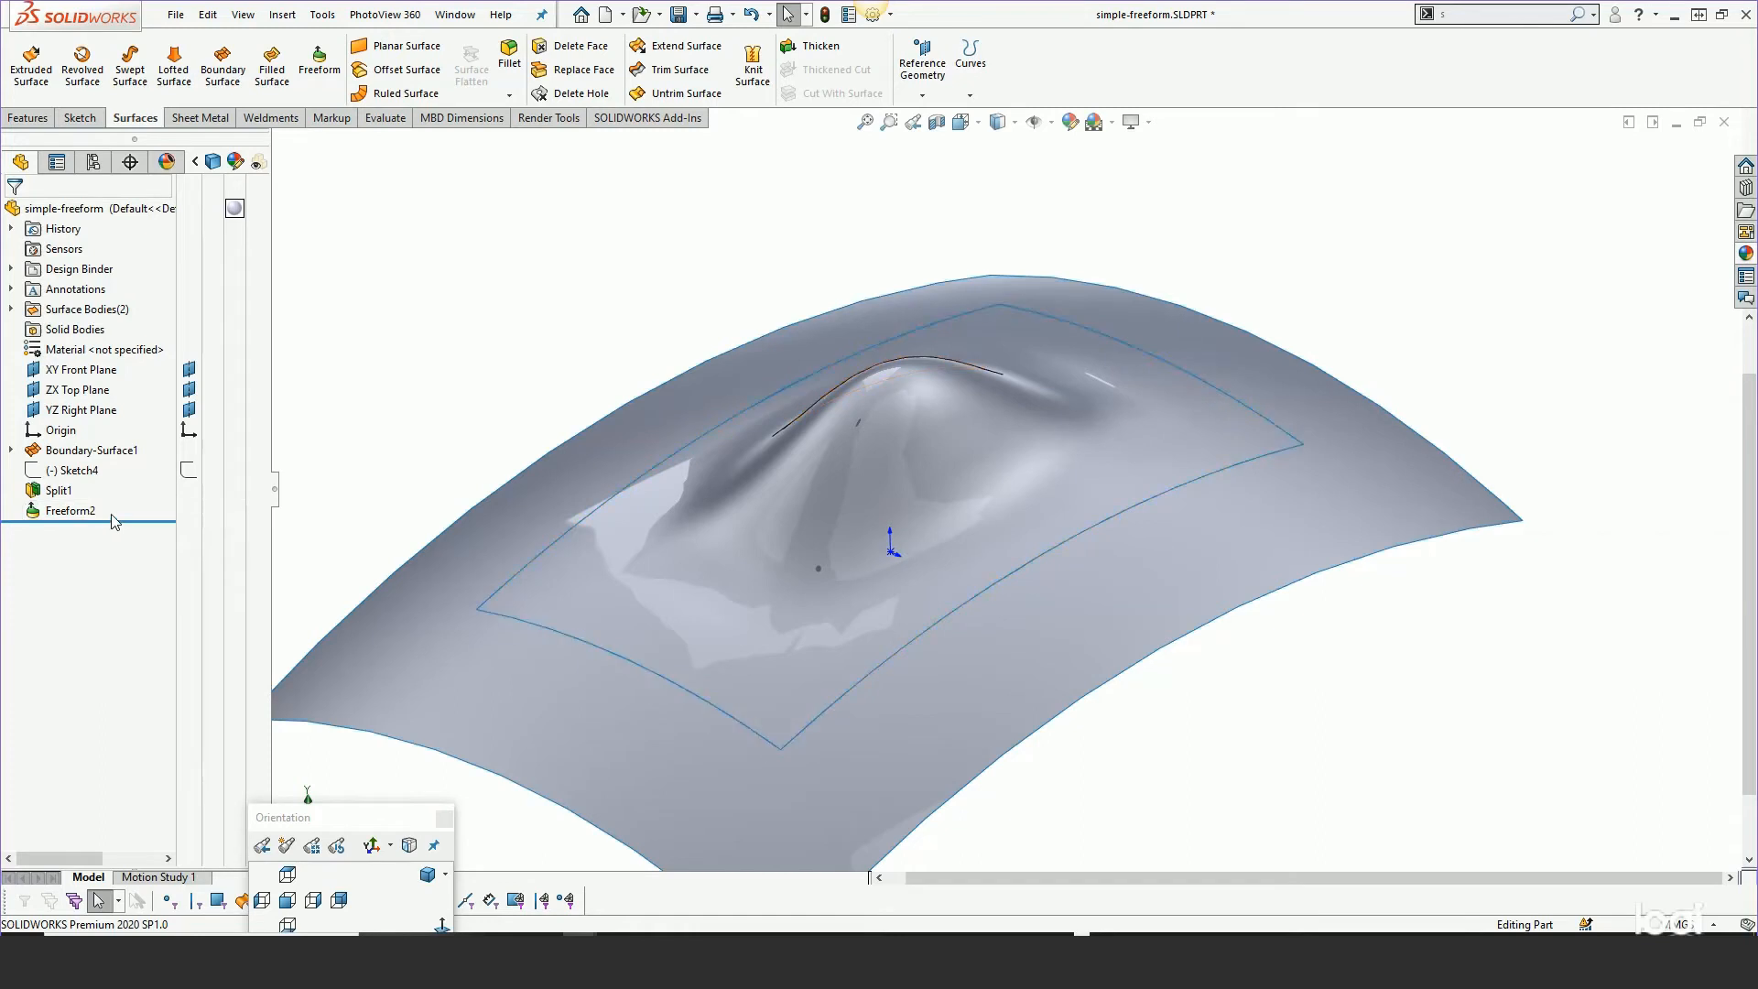
left_click_drag(117, 521, 114, 503)
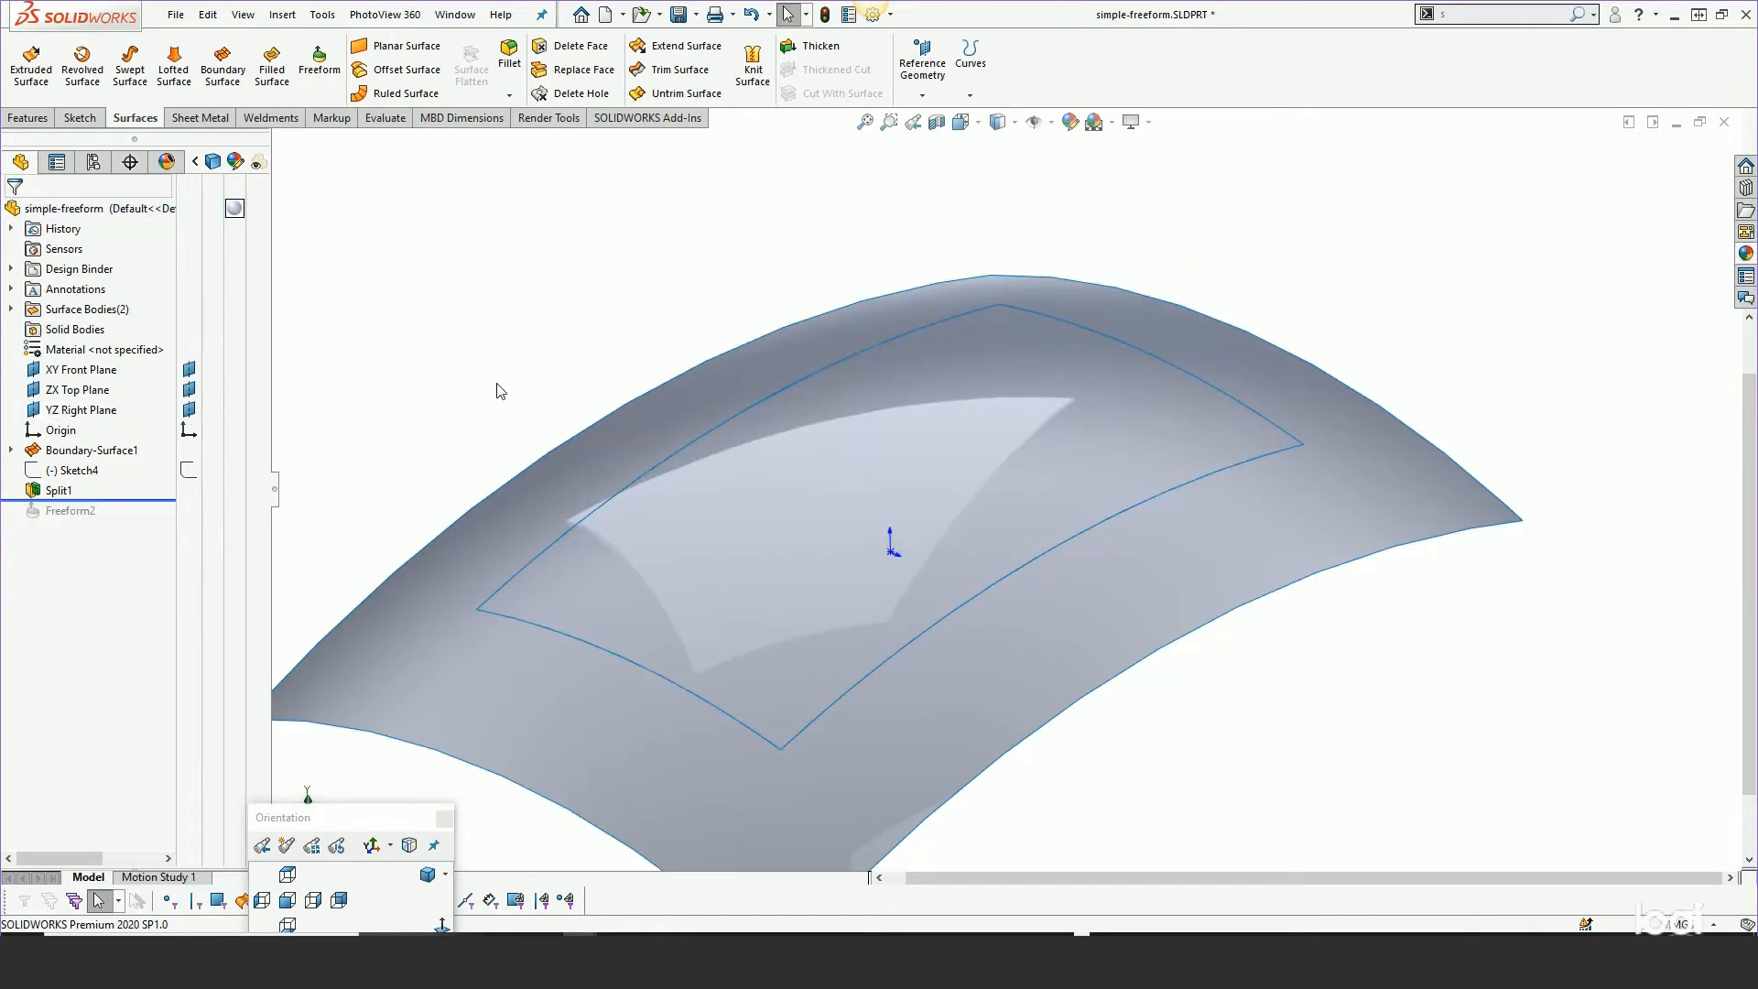
left_click(864, 478)
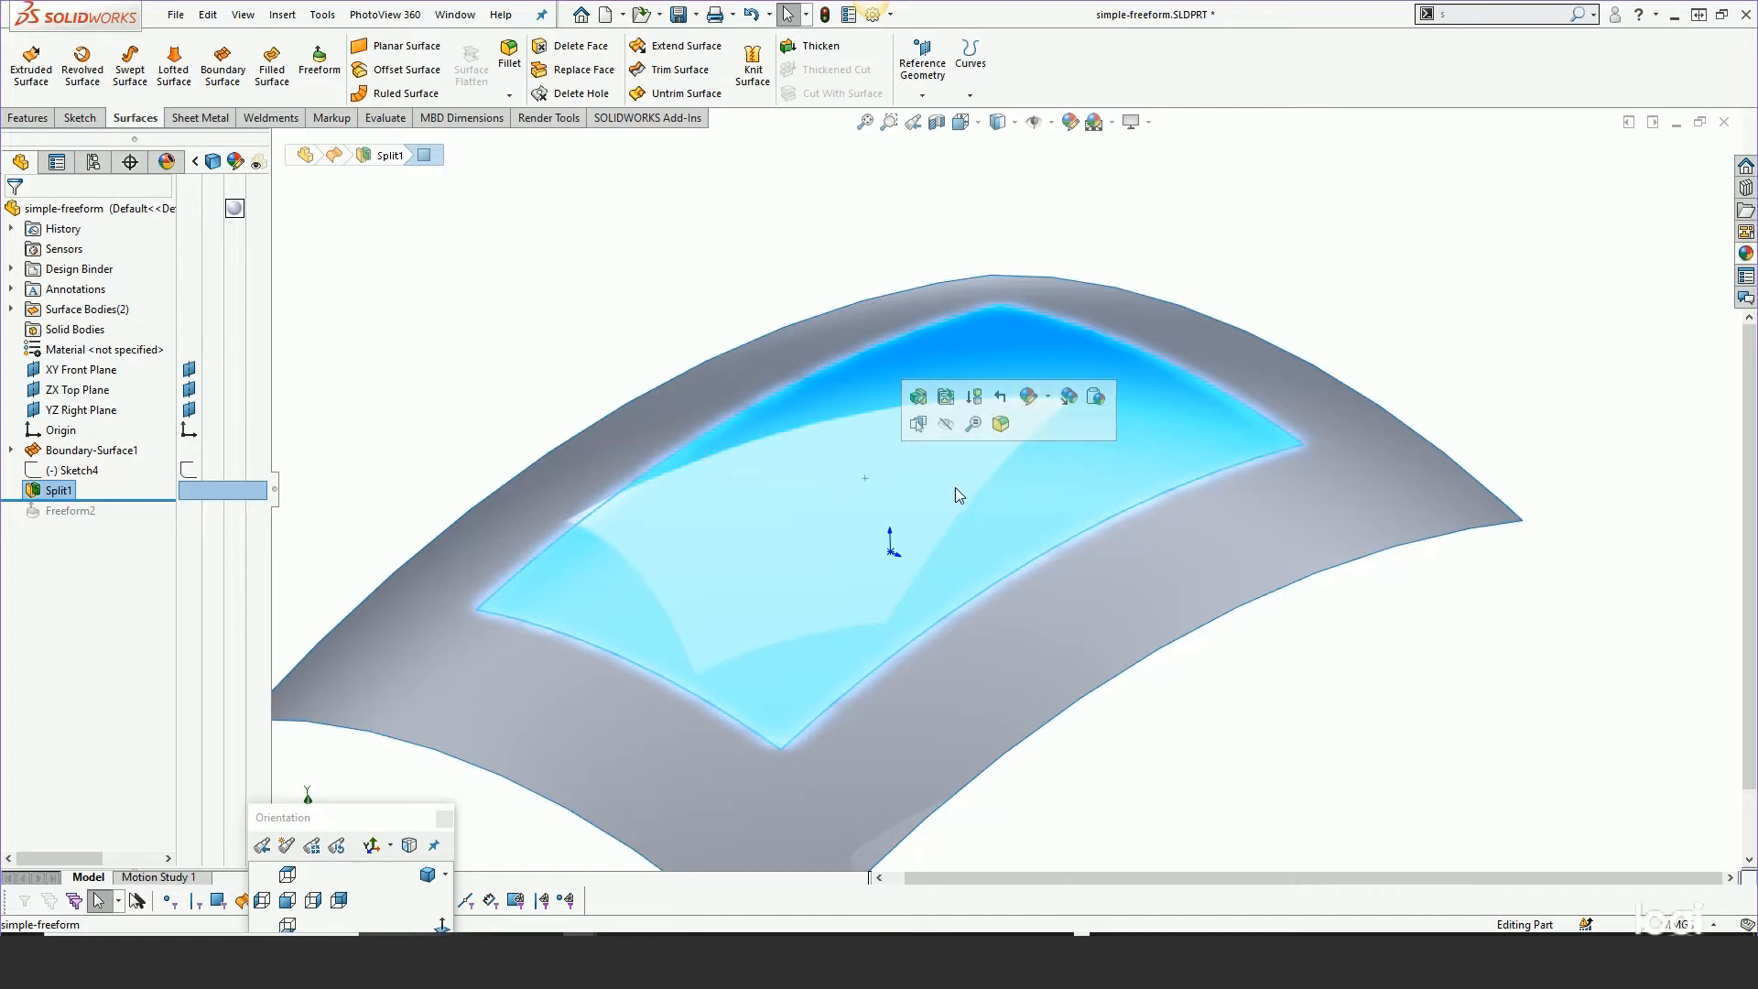
left_click(412, 409)
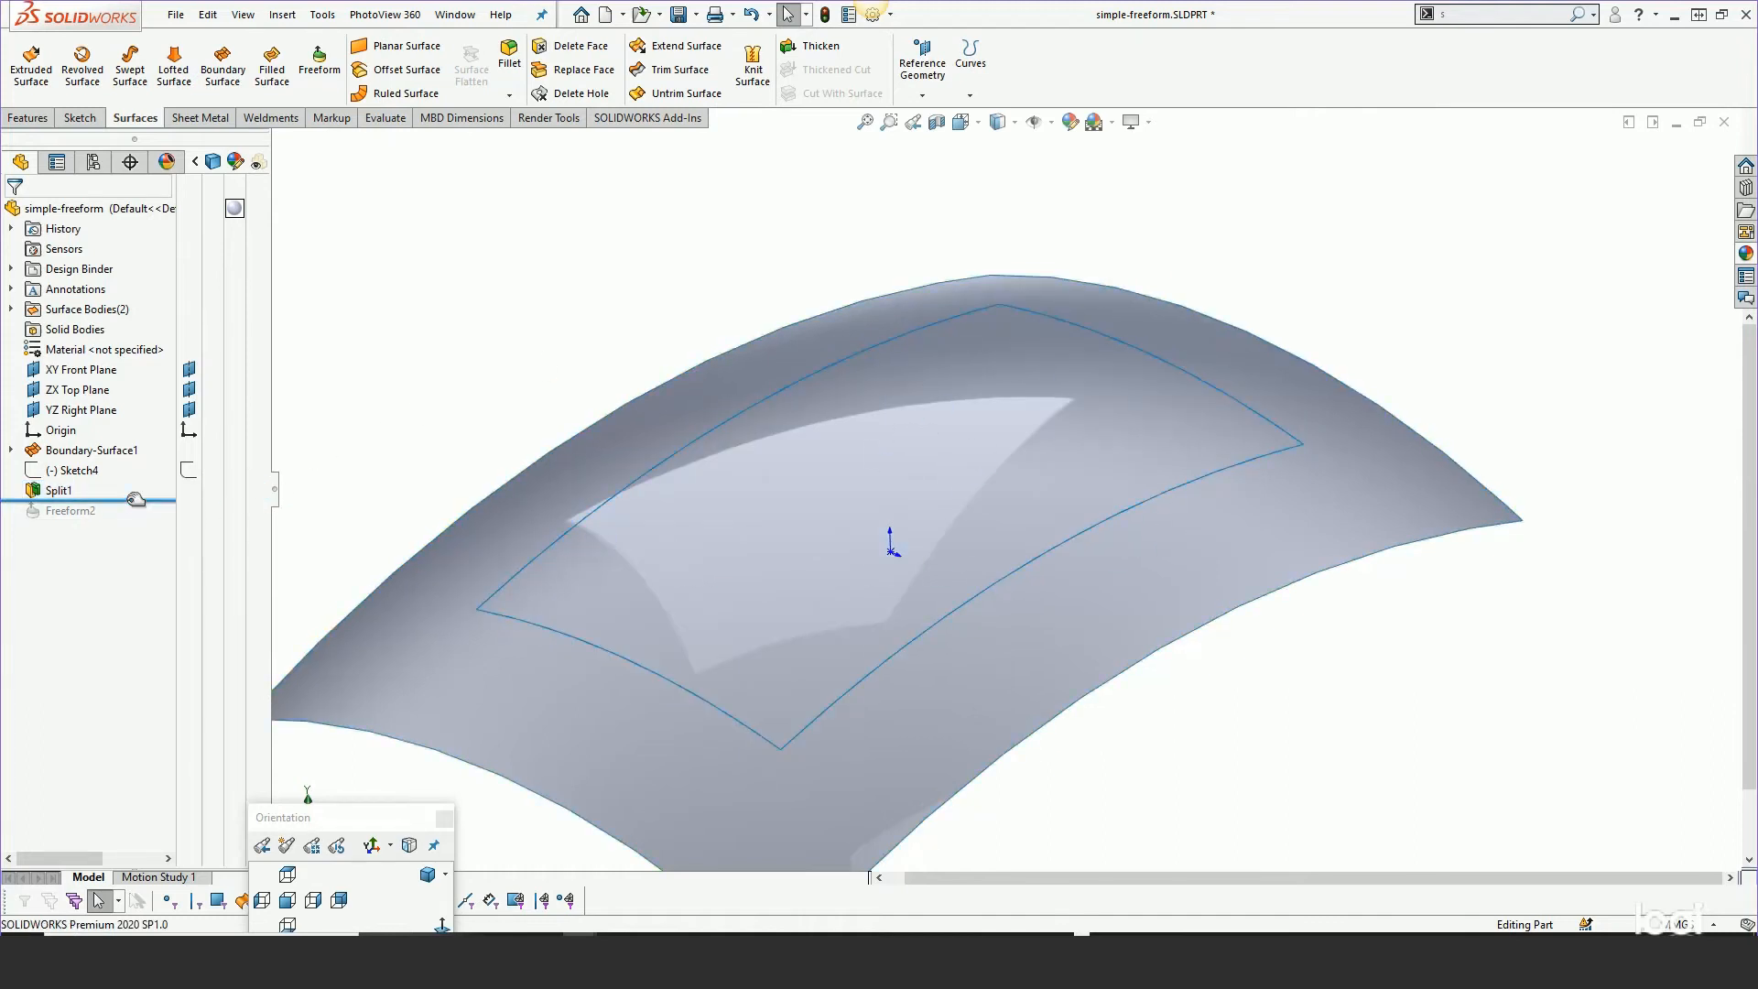
left_click_drag(135, 501, 135, 520)
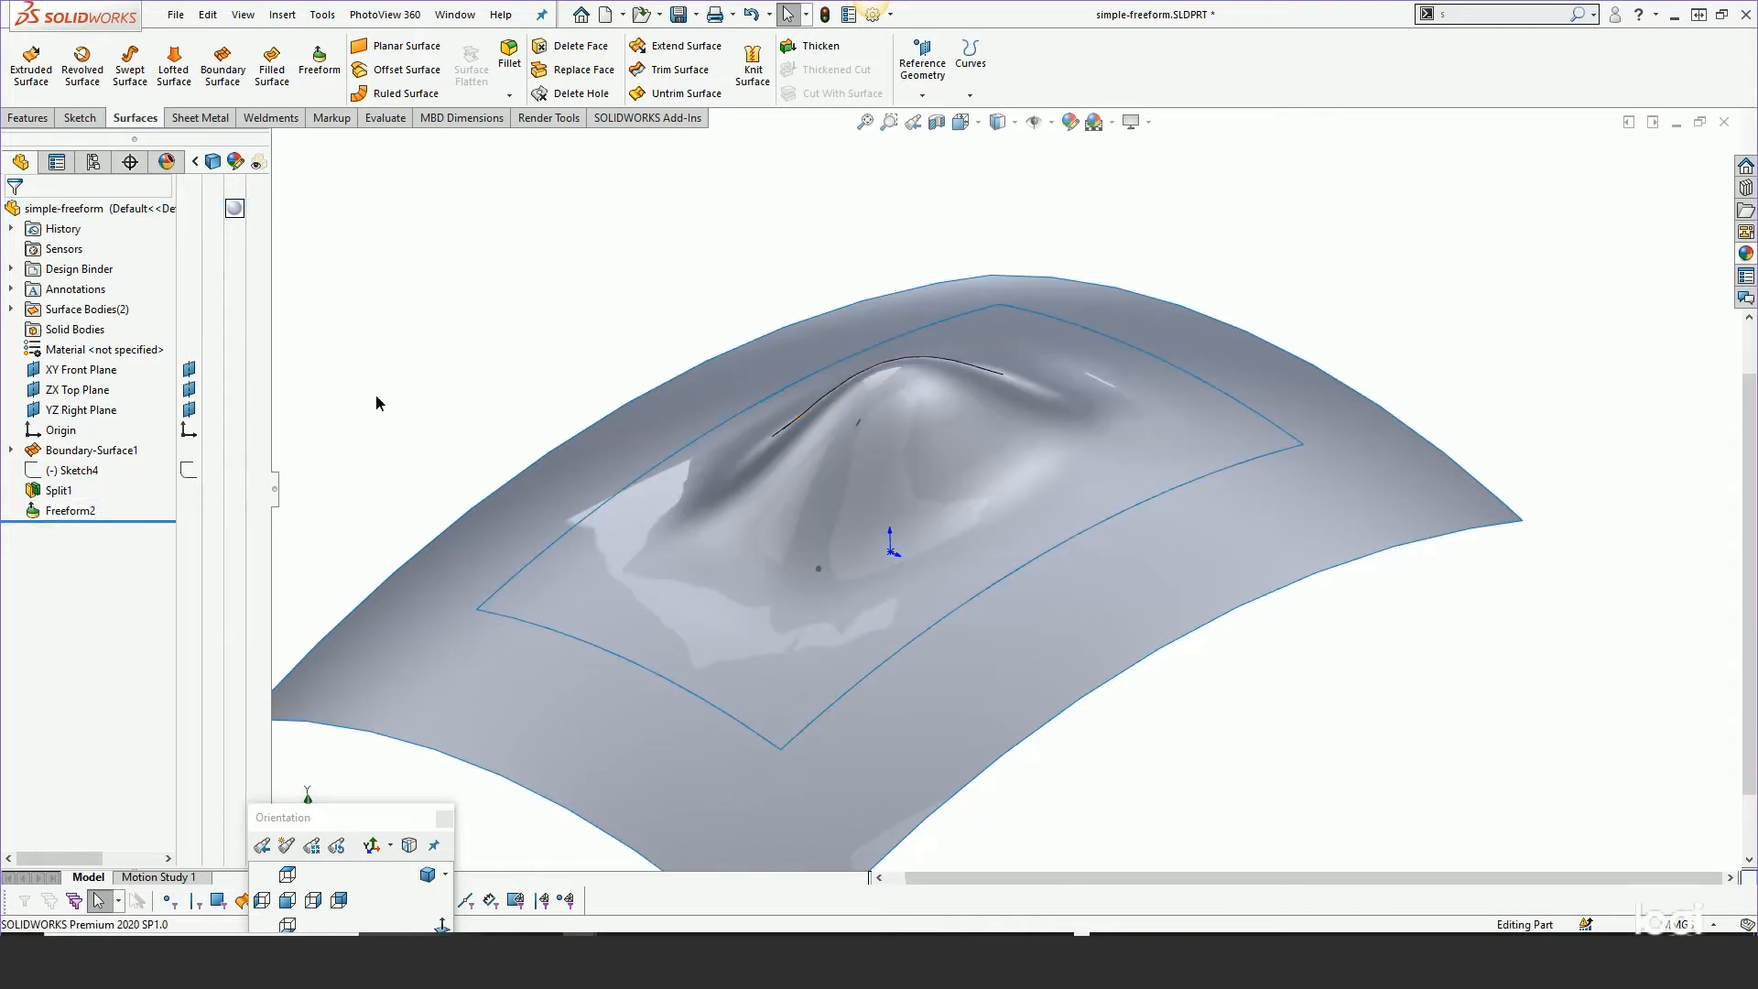
Roll the model back to before Freeform2 and start a new Freeform feature on the inner split face
left_click_drag(137, 519, 135, 500)
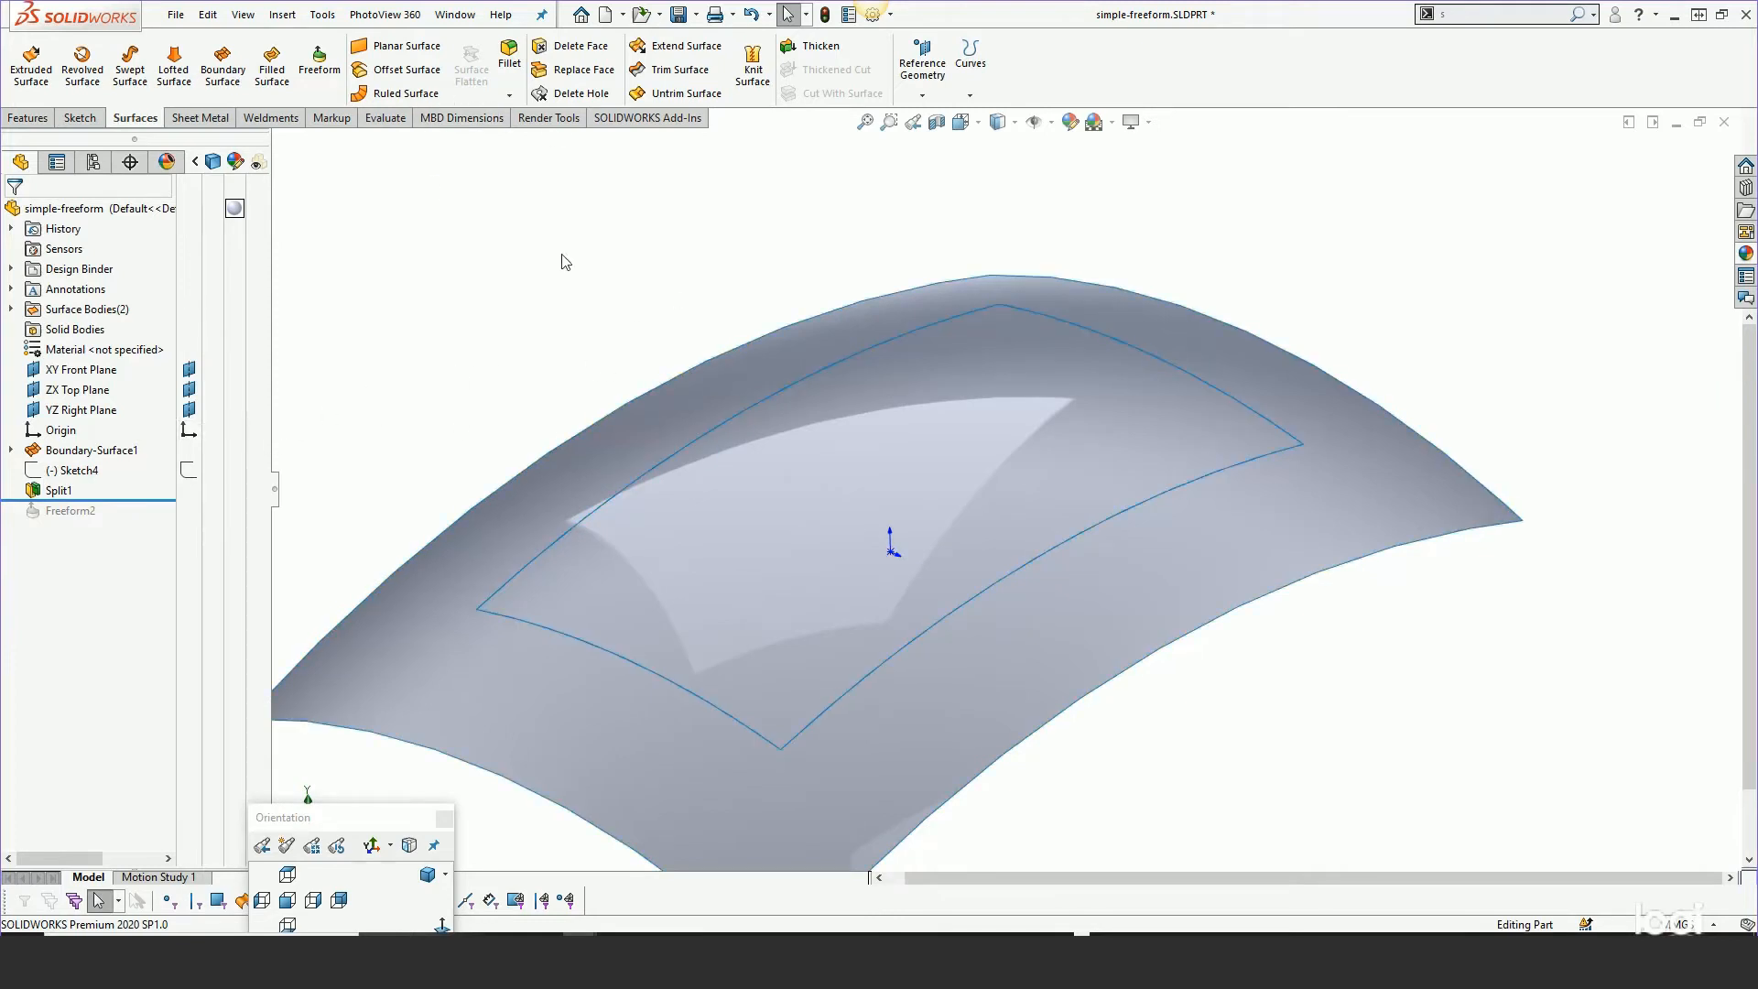
left_click(746, 360)
left_click(282, 14)
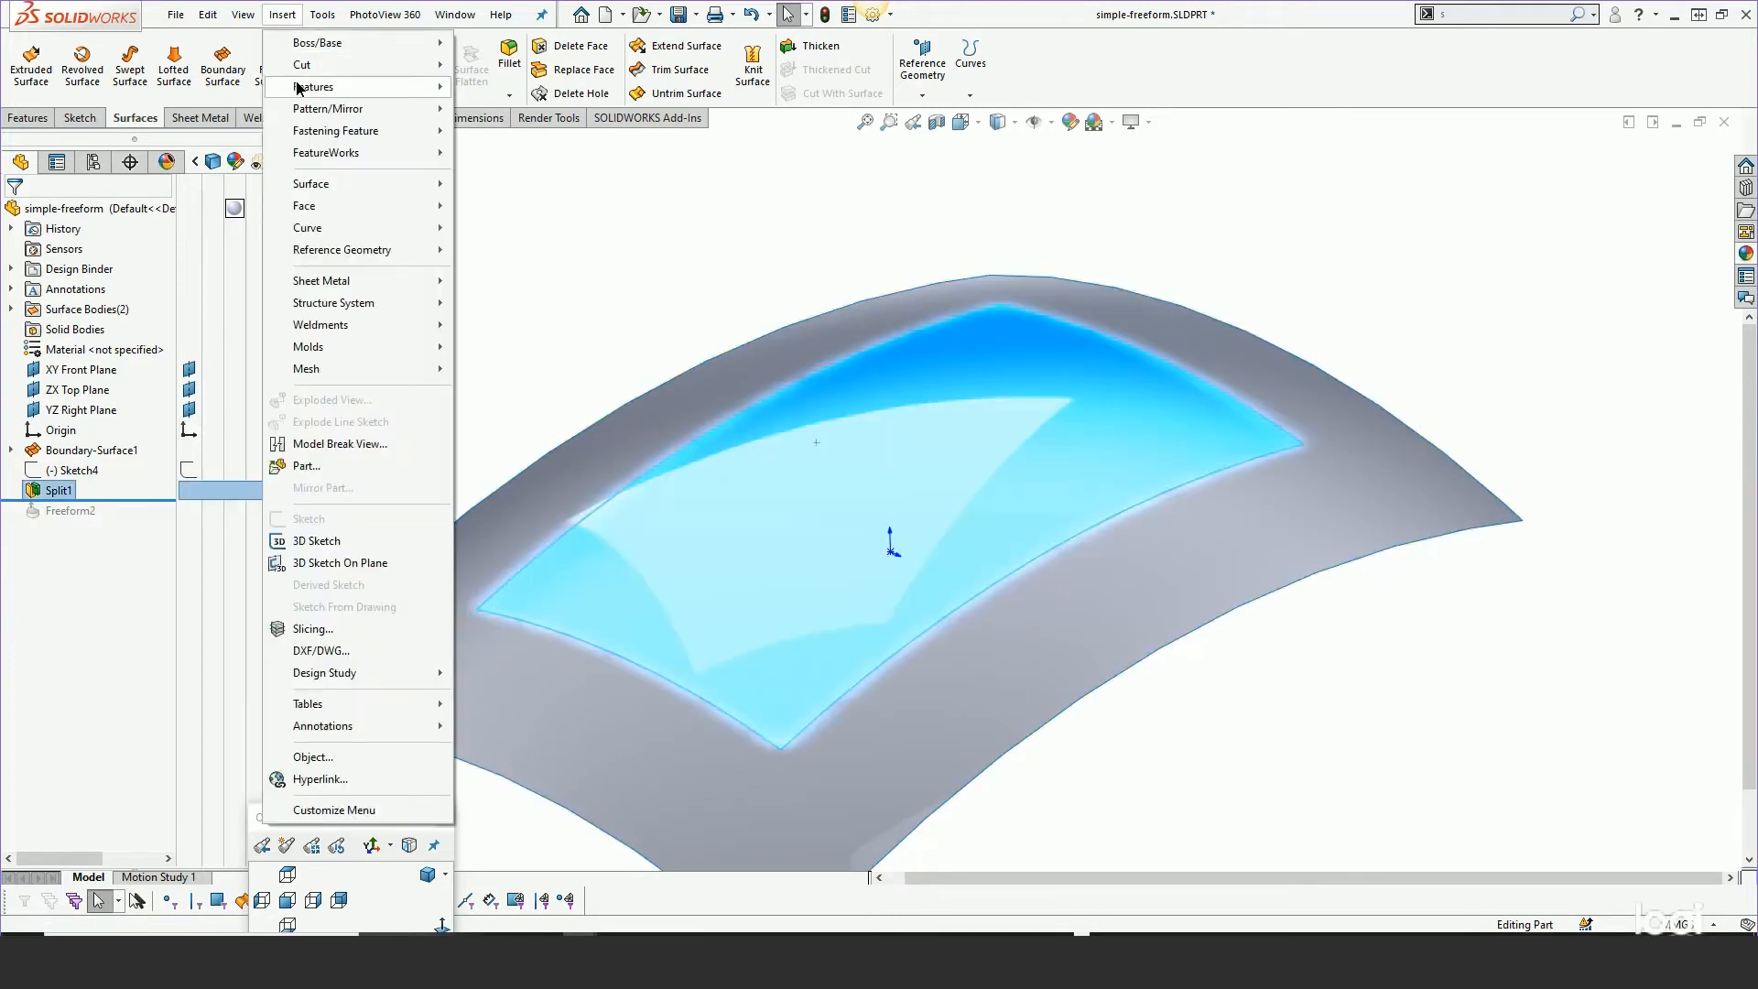
mouse_move(385, 86)
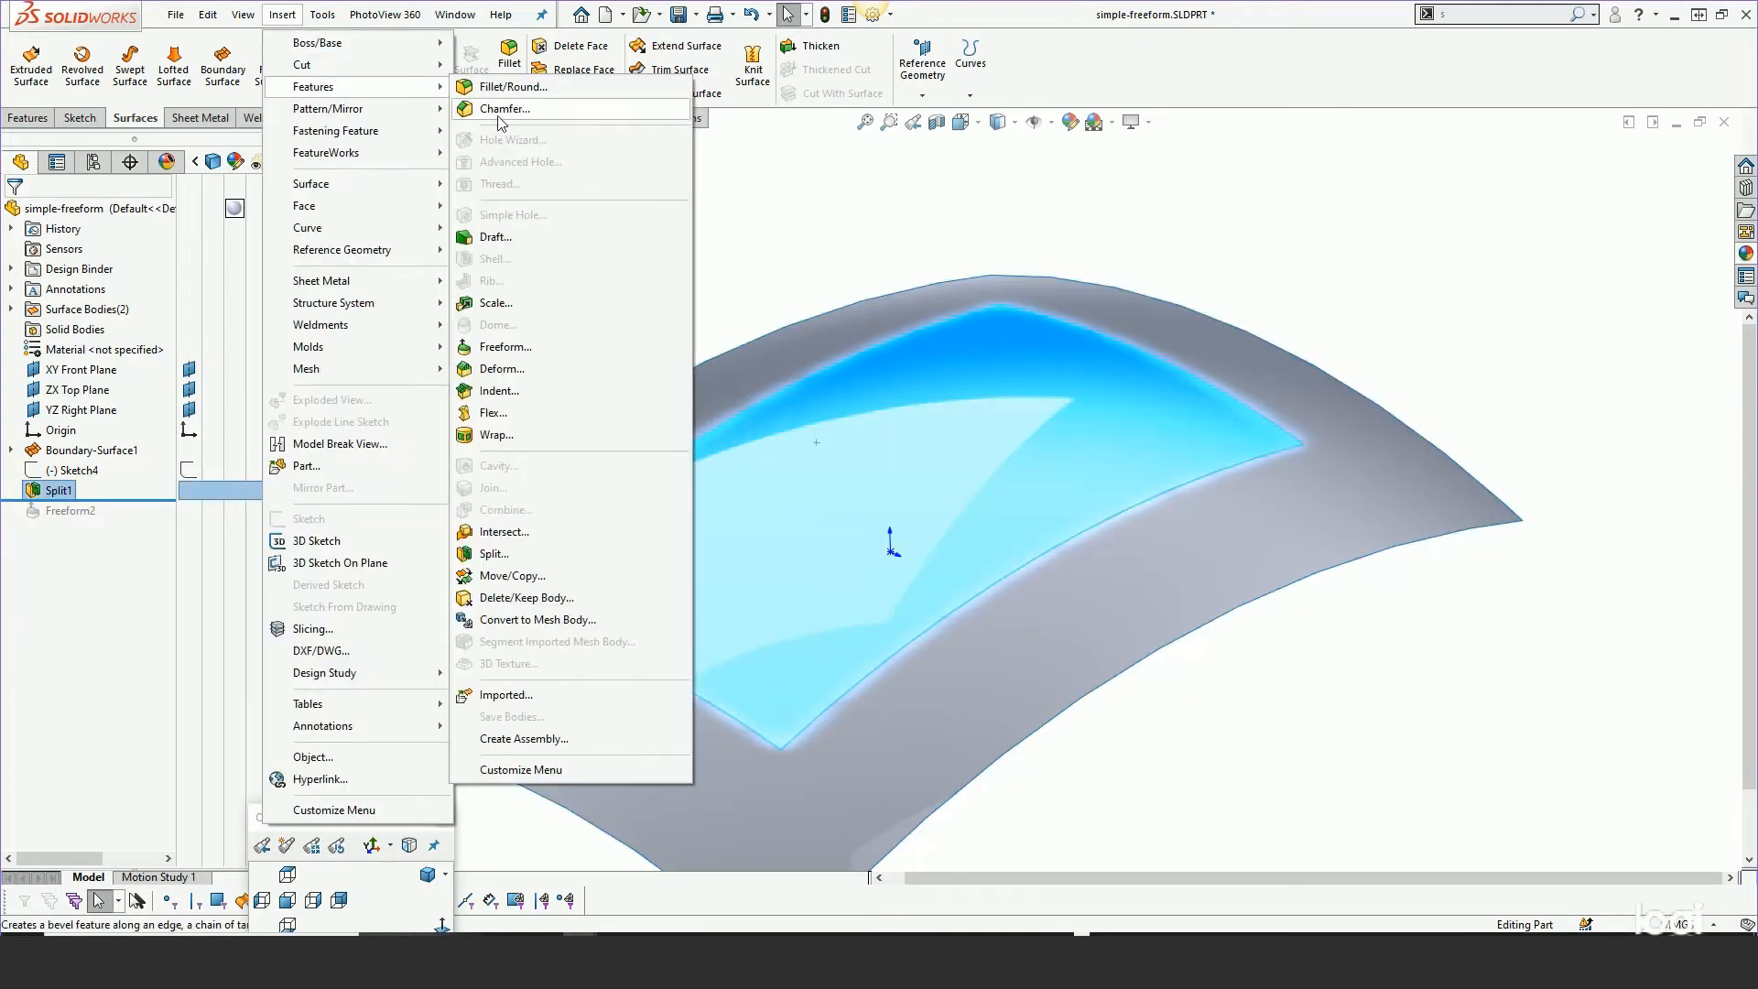
left_click(526, 349)
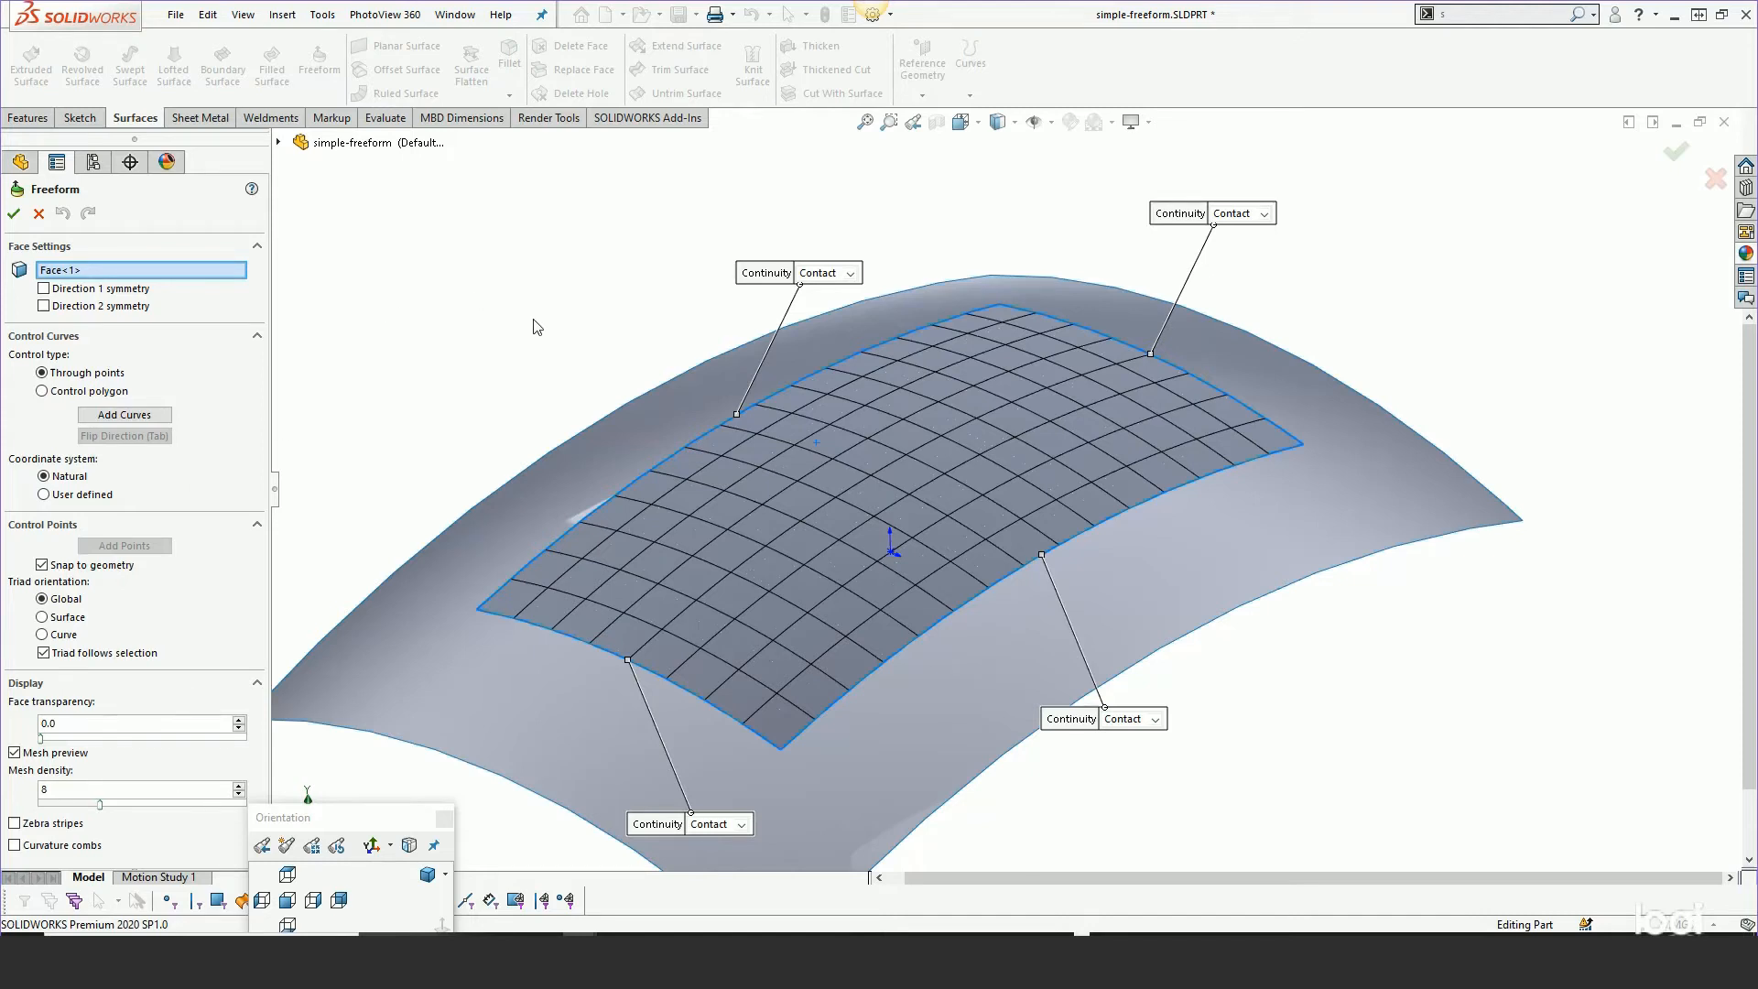
mouse_move(527, 334)
middle_mouse_down()
mouse_move(588, 249)
mouse_move(558, 323)
middle_mouse_up()
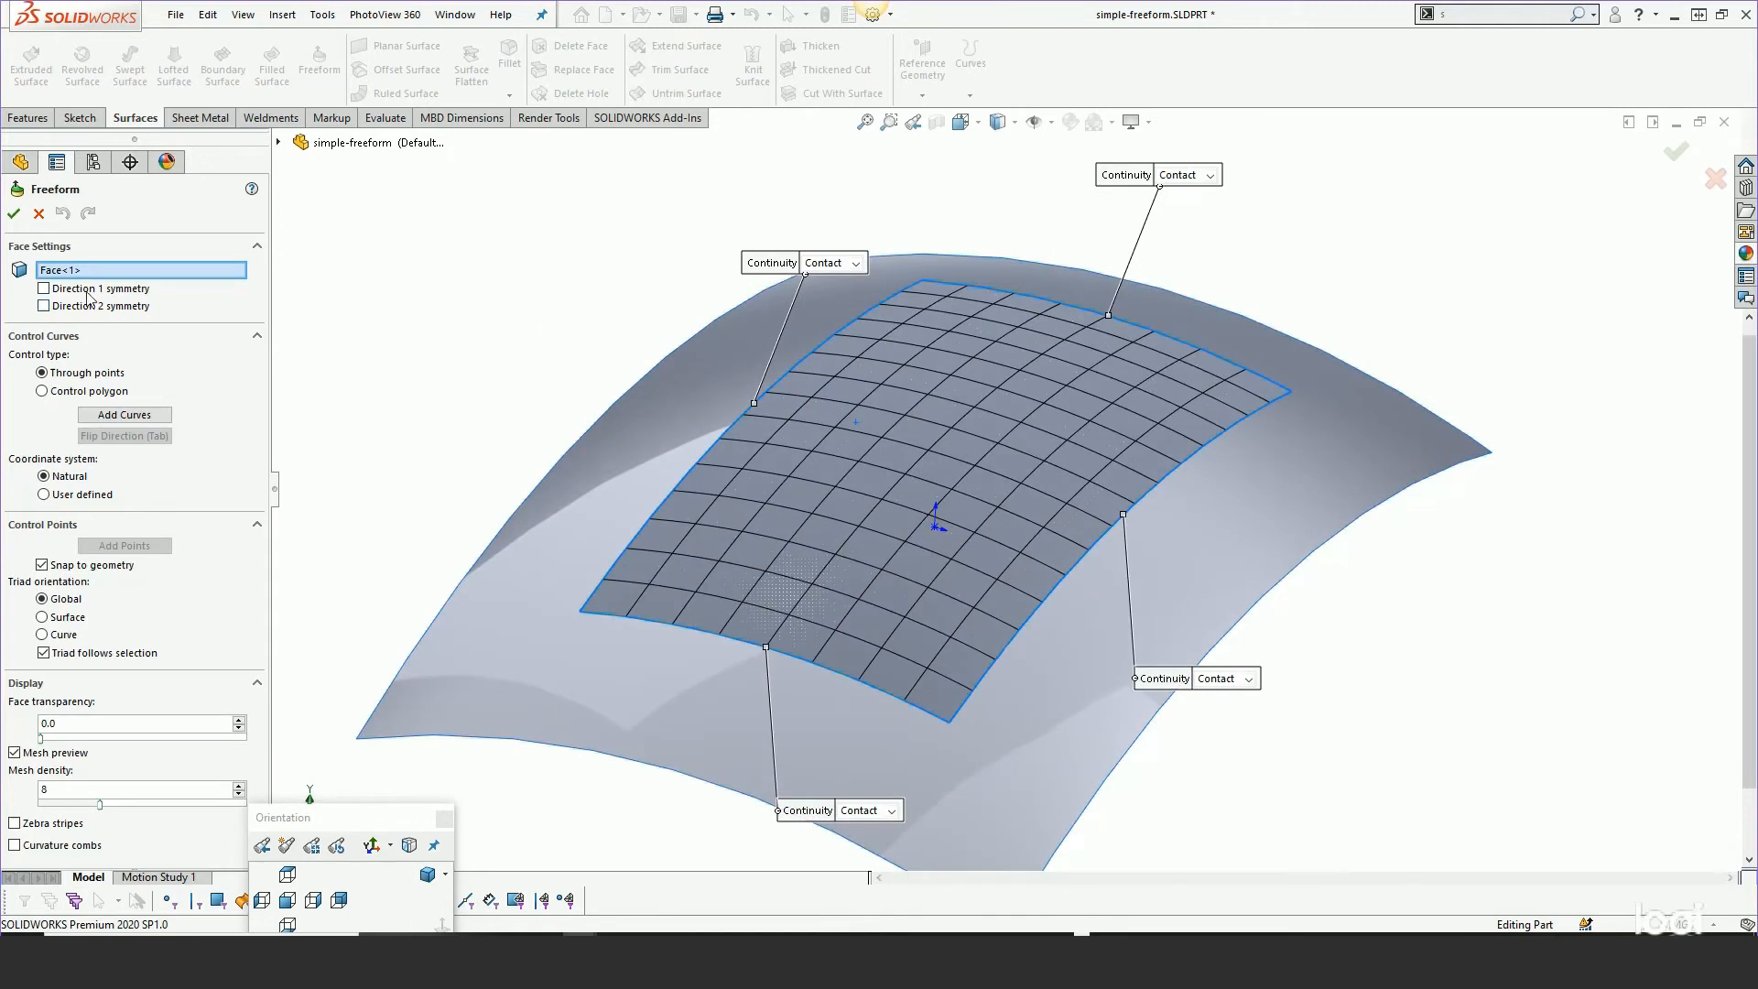
Enable Direction 1 symmetry for the freeform face, and try Direction 2 symmetry before switching it off again
left_click(44, 289)
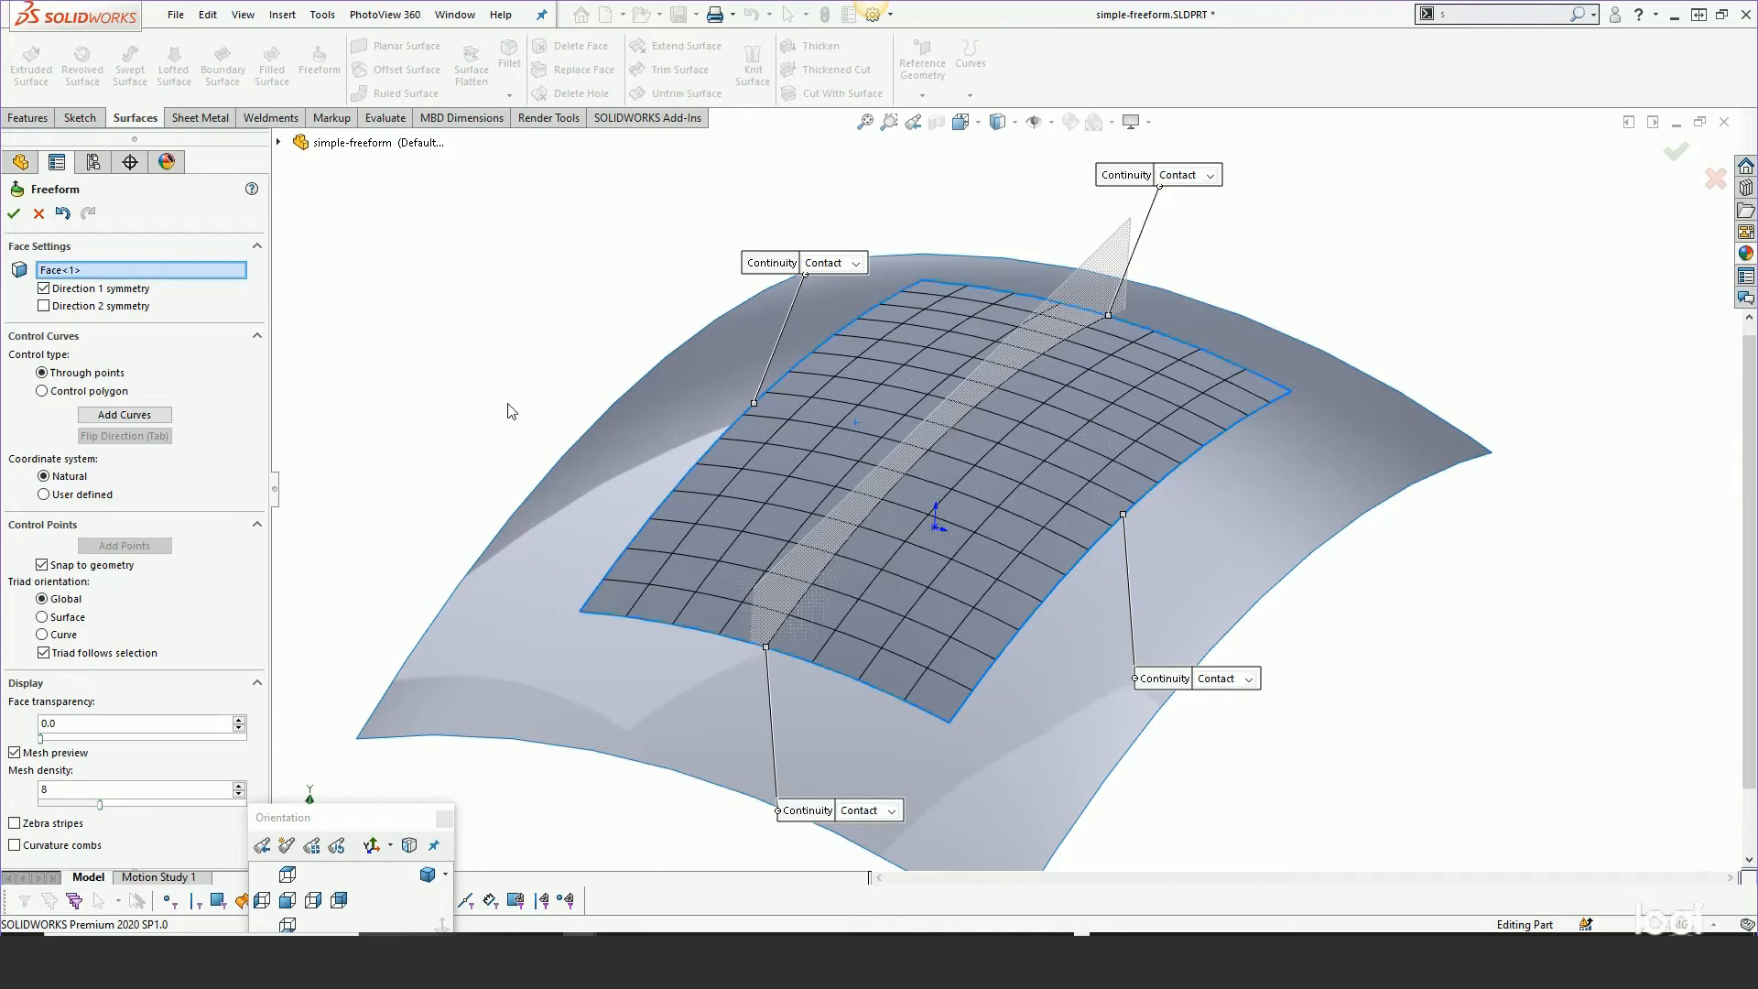
middle_click_drag(548, 405, 632, 350)
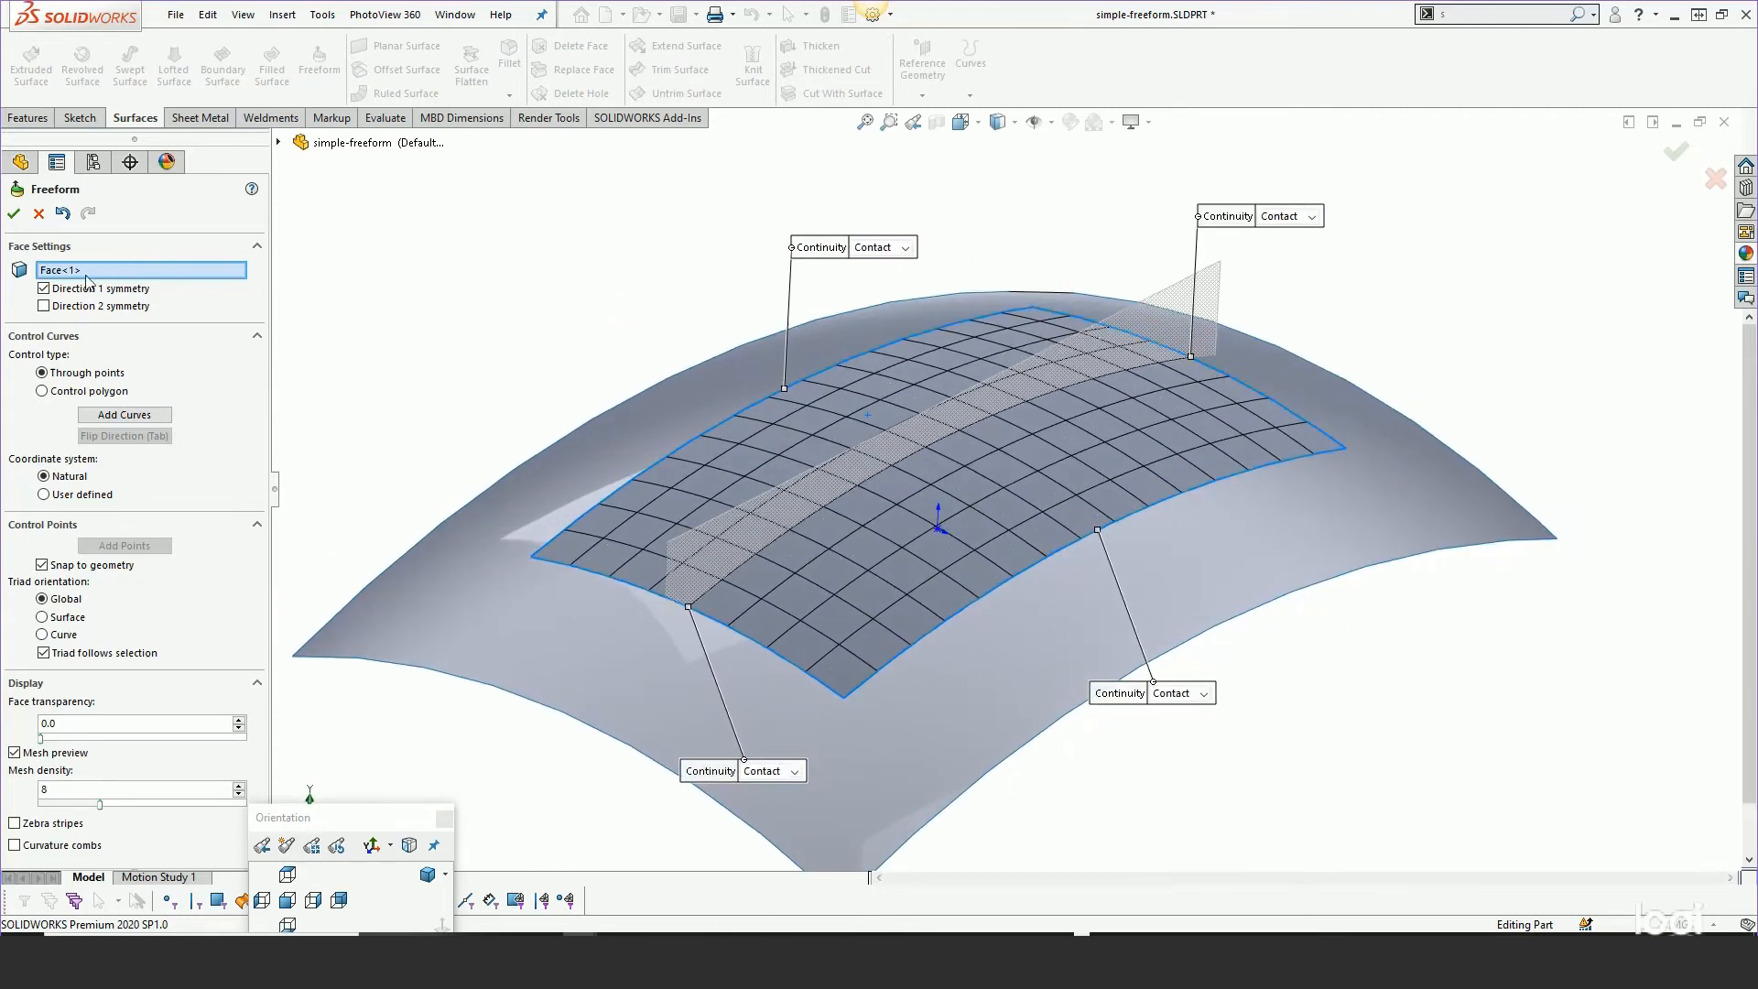
left_click(63, 307)
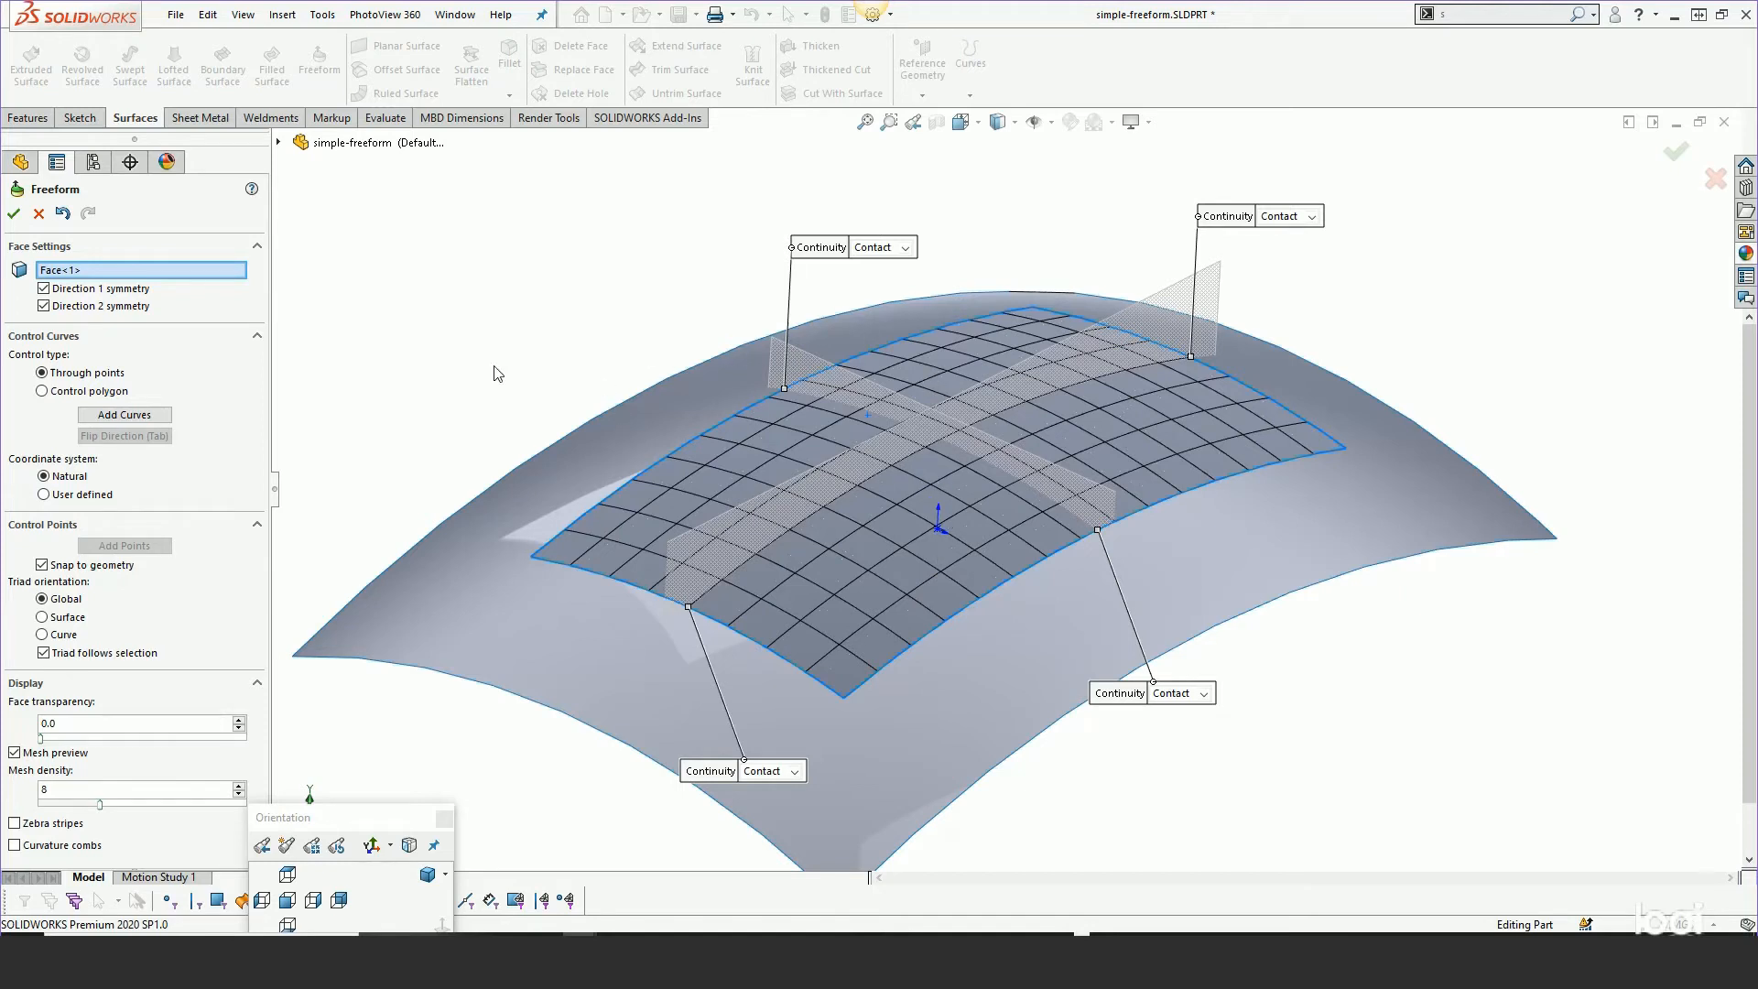
left_click(43, 305)
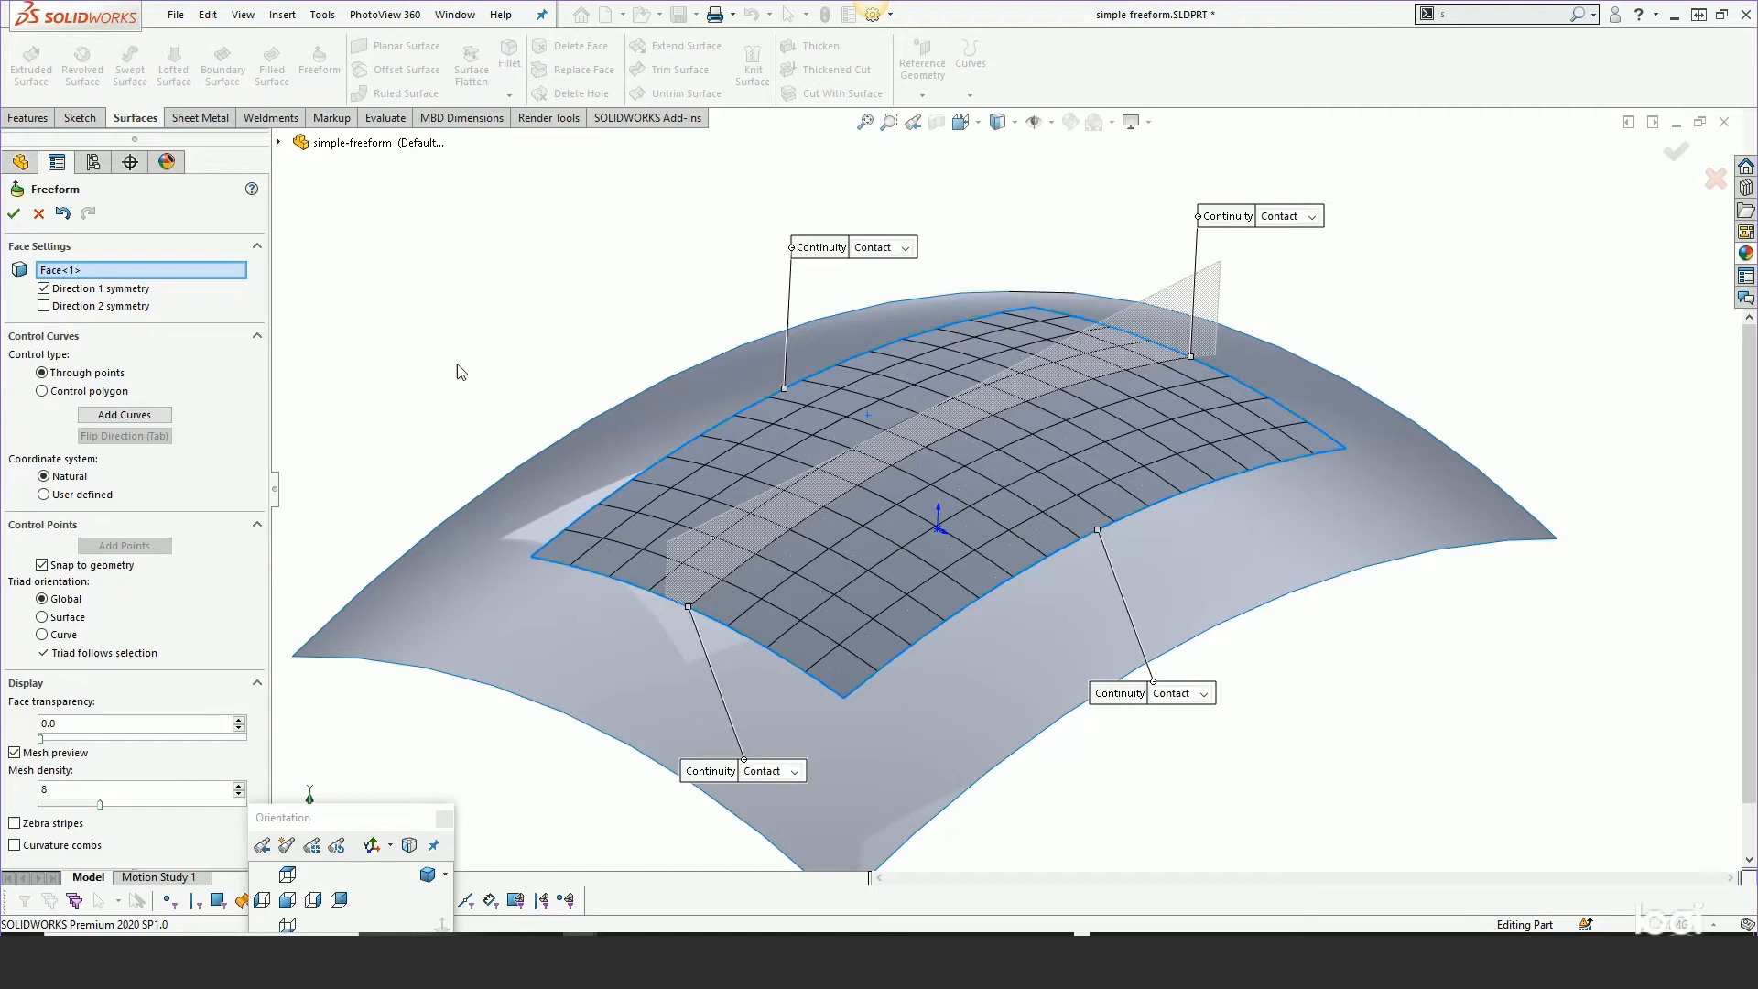
Add one control curve across the middle of the face, with its direction flipped to run perpendicular to the symmetry plane
left_click(135, 418)
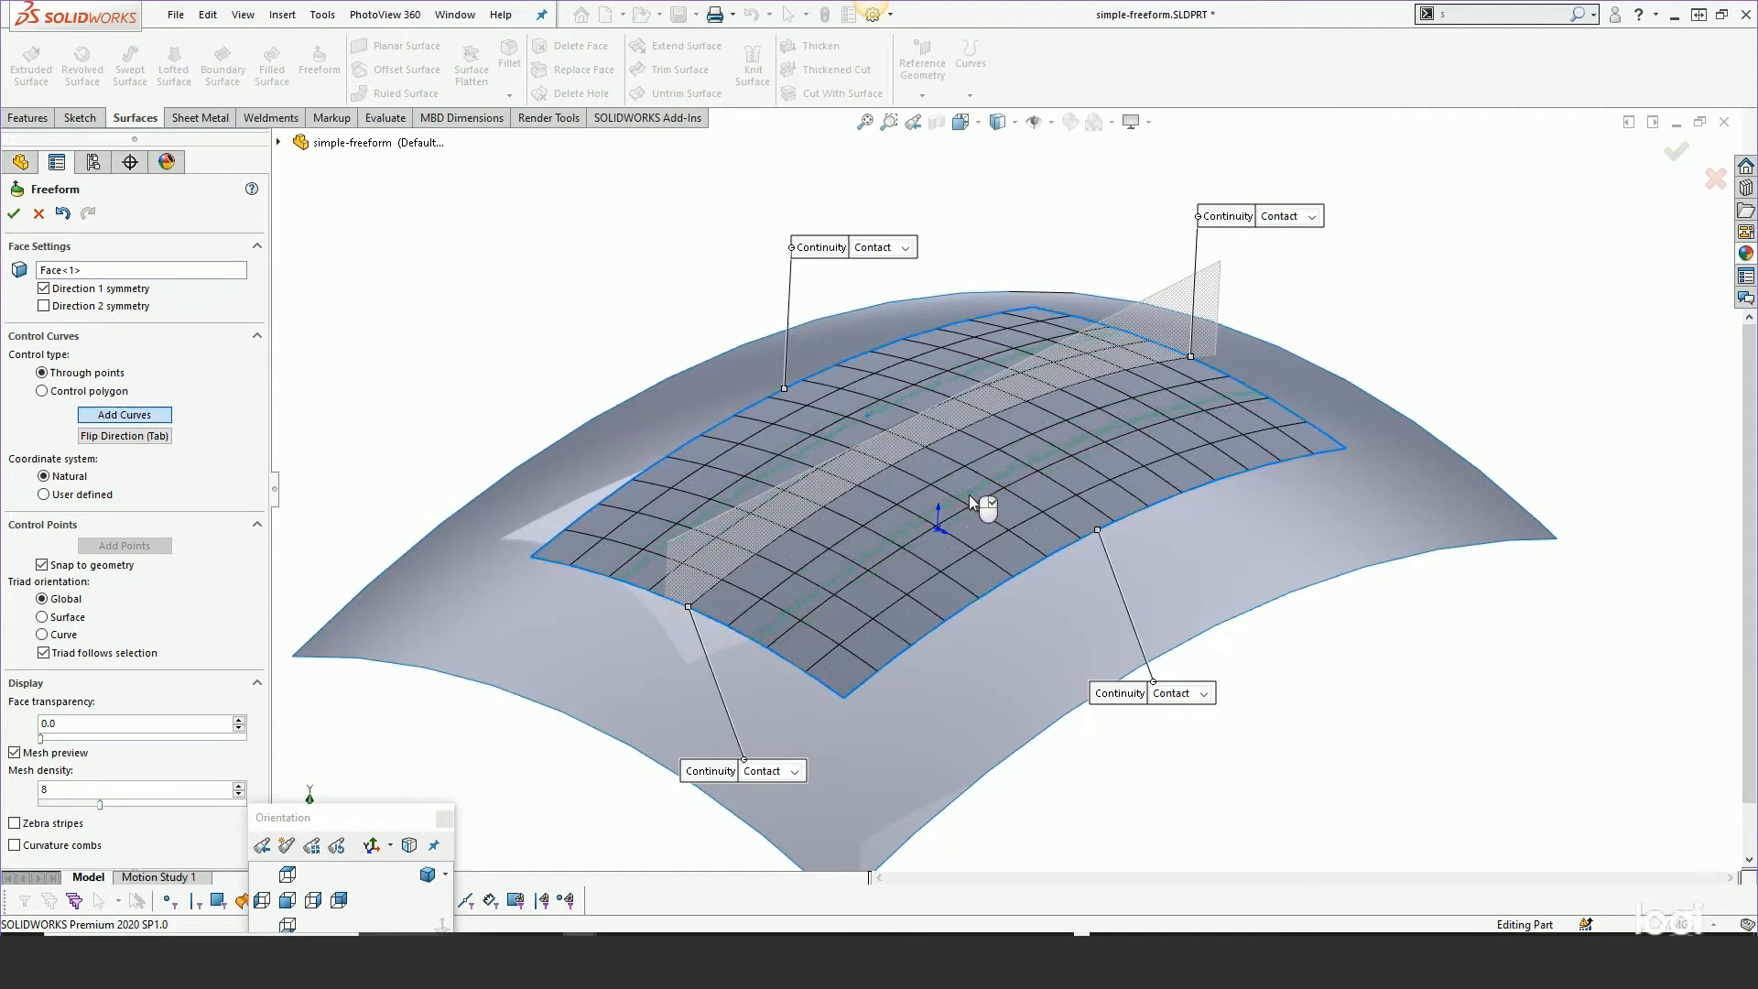
key("Tab")
left_click(992, 473)
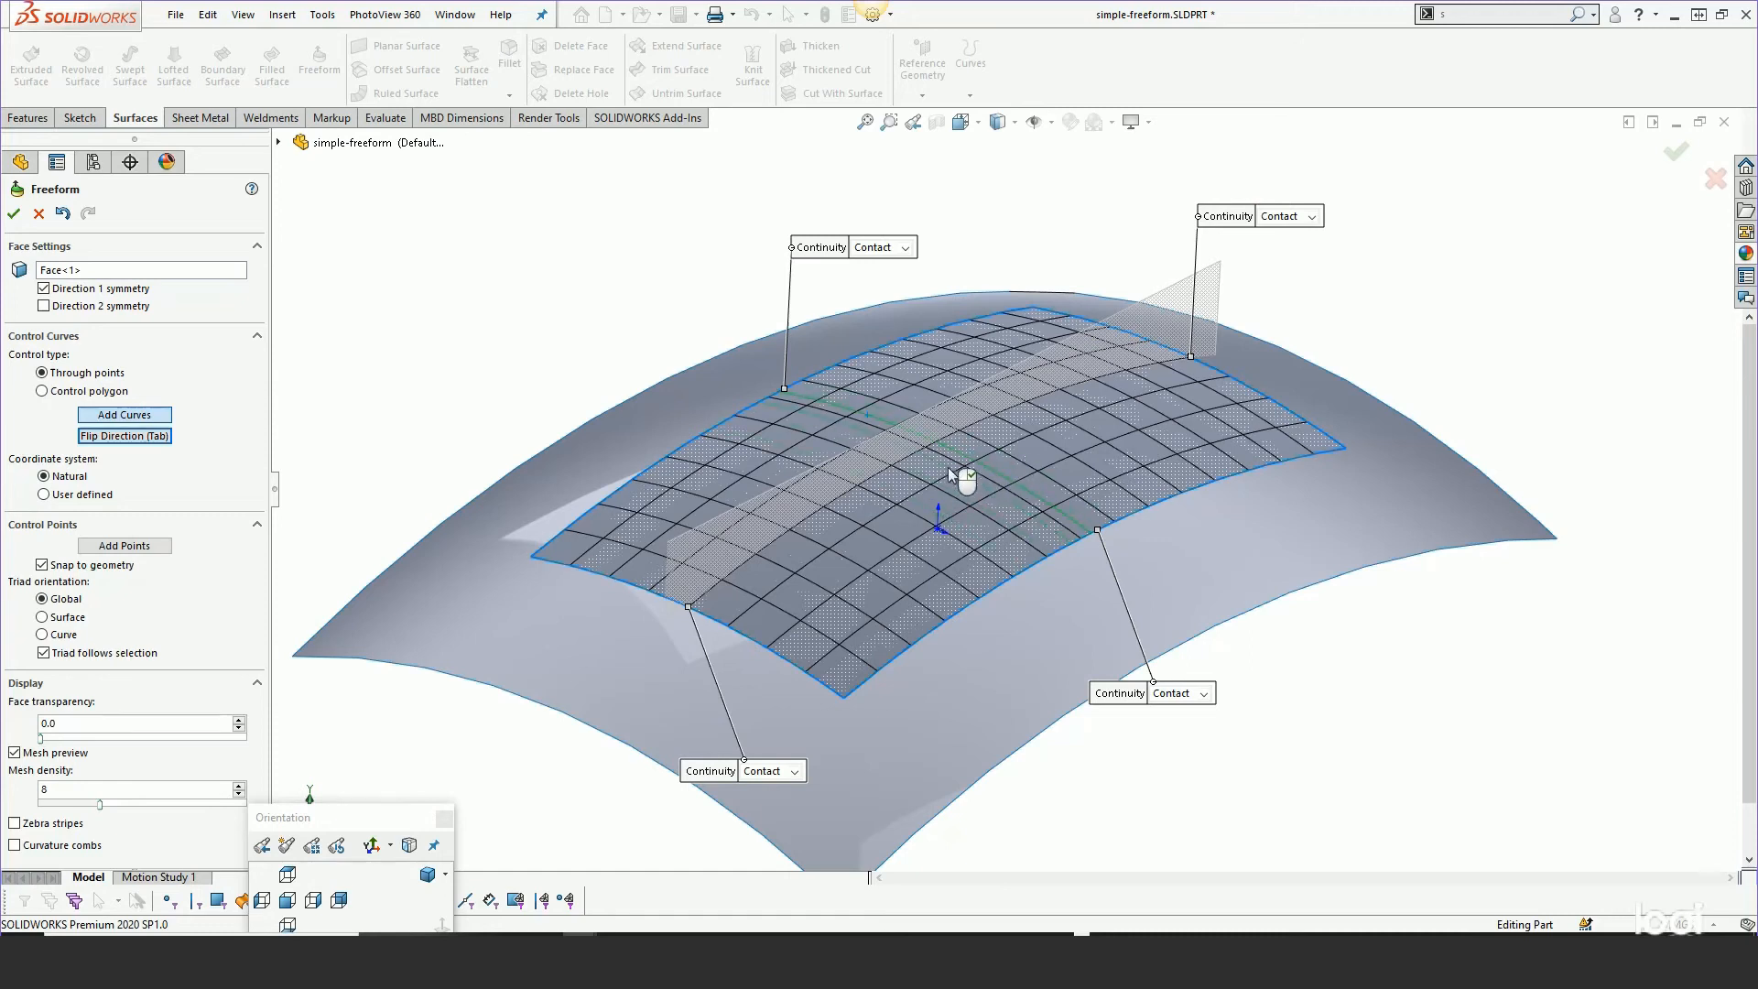
right_click(511, 275)
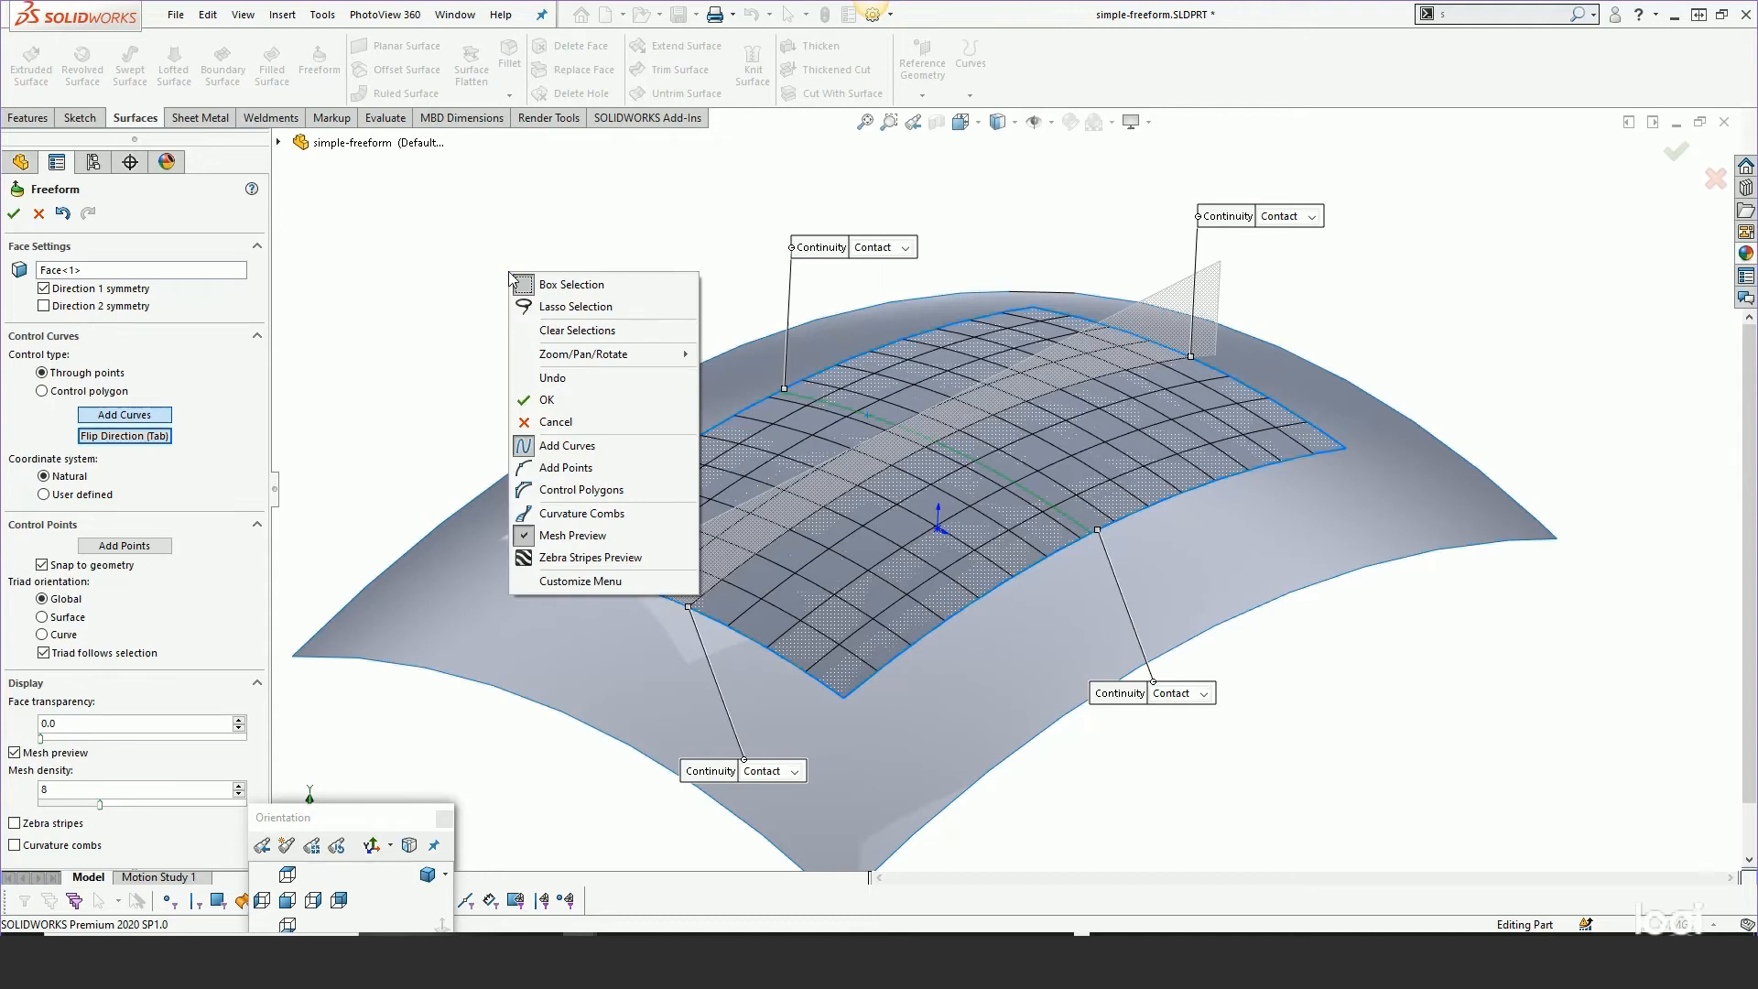
left_click(525, 452)
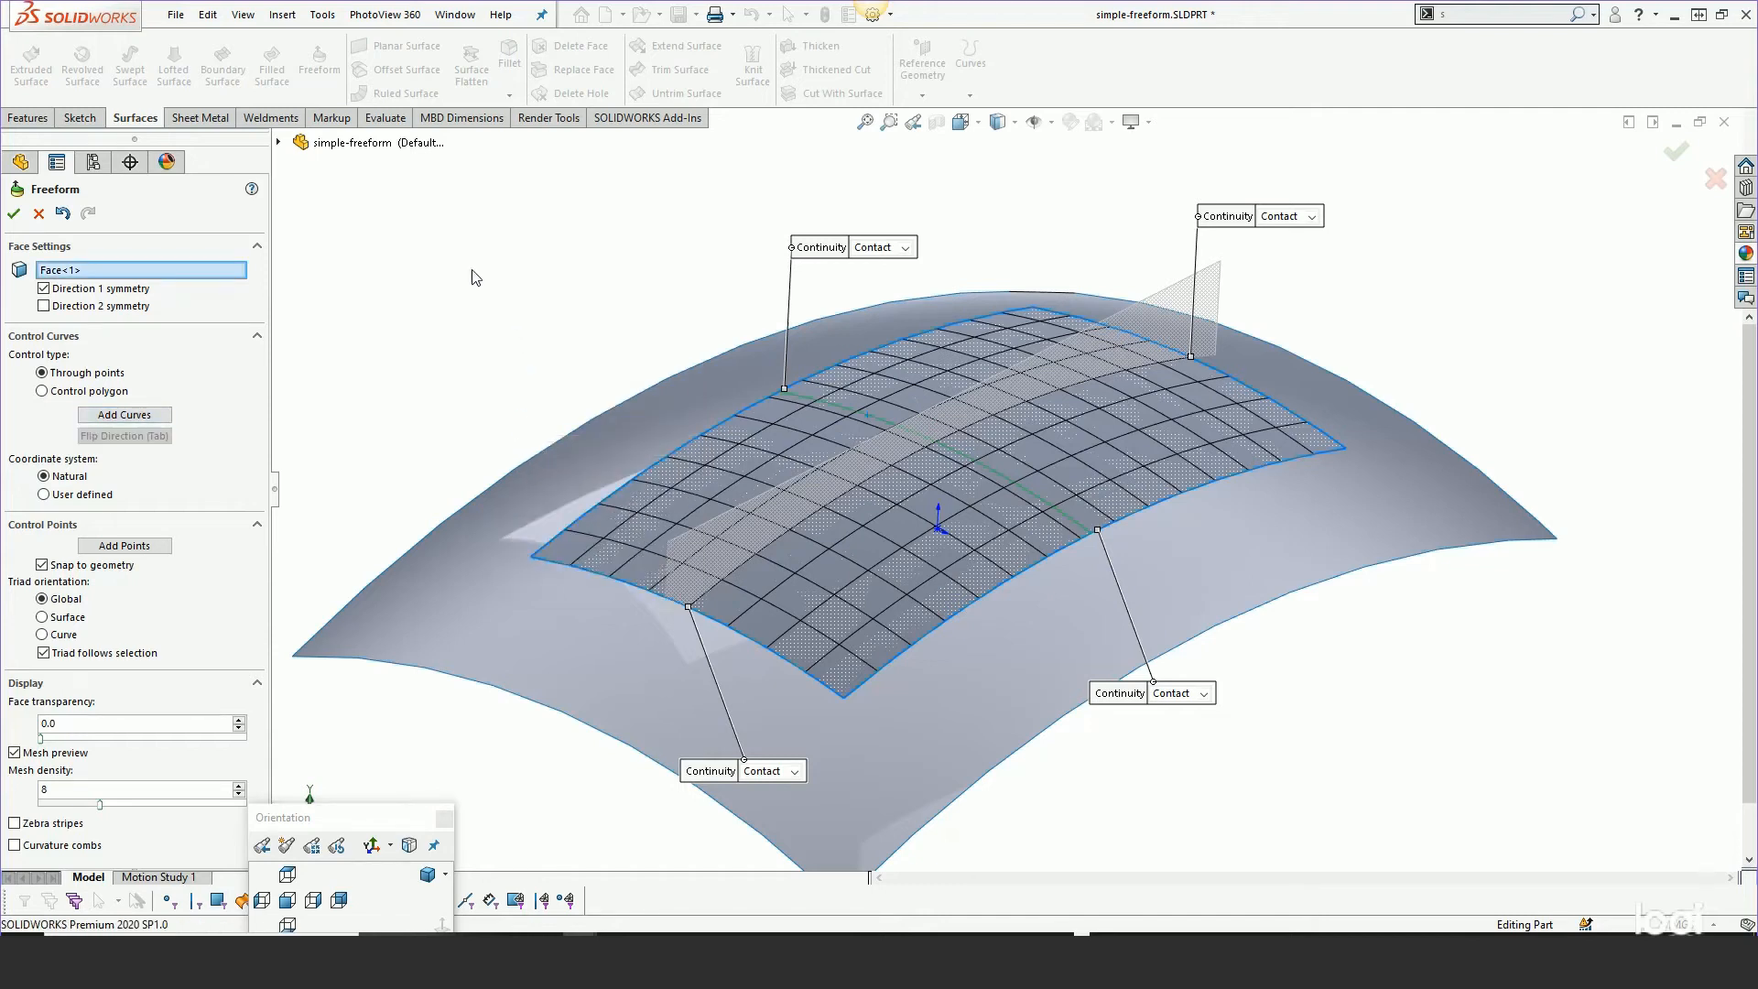
Add a control point on the new control curve where it crosses the symmetry plane
left_click(124, 546)
right_click(475, 330)
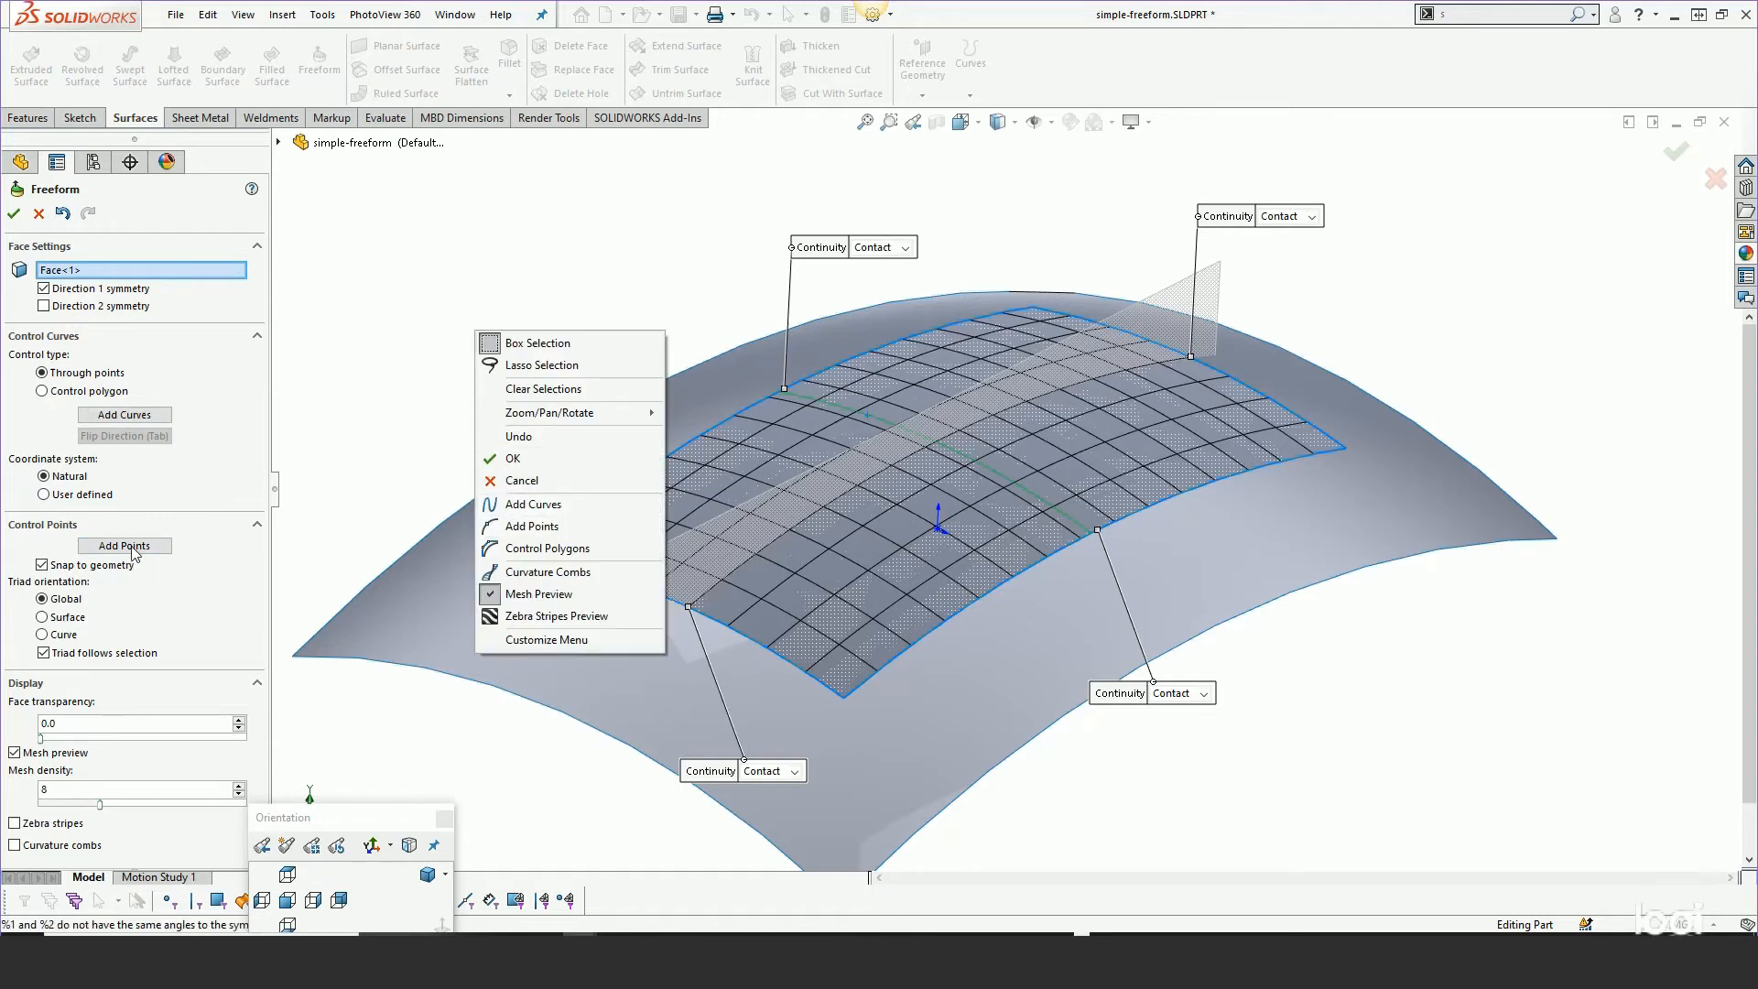
left_click(518, 529)
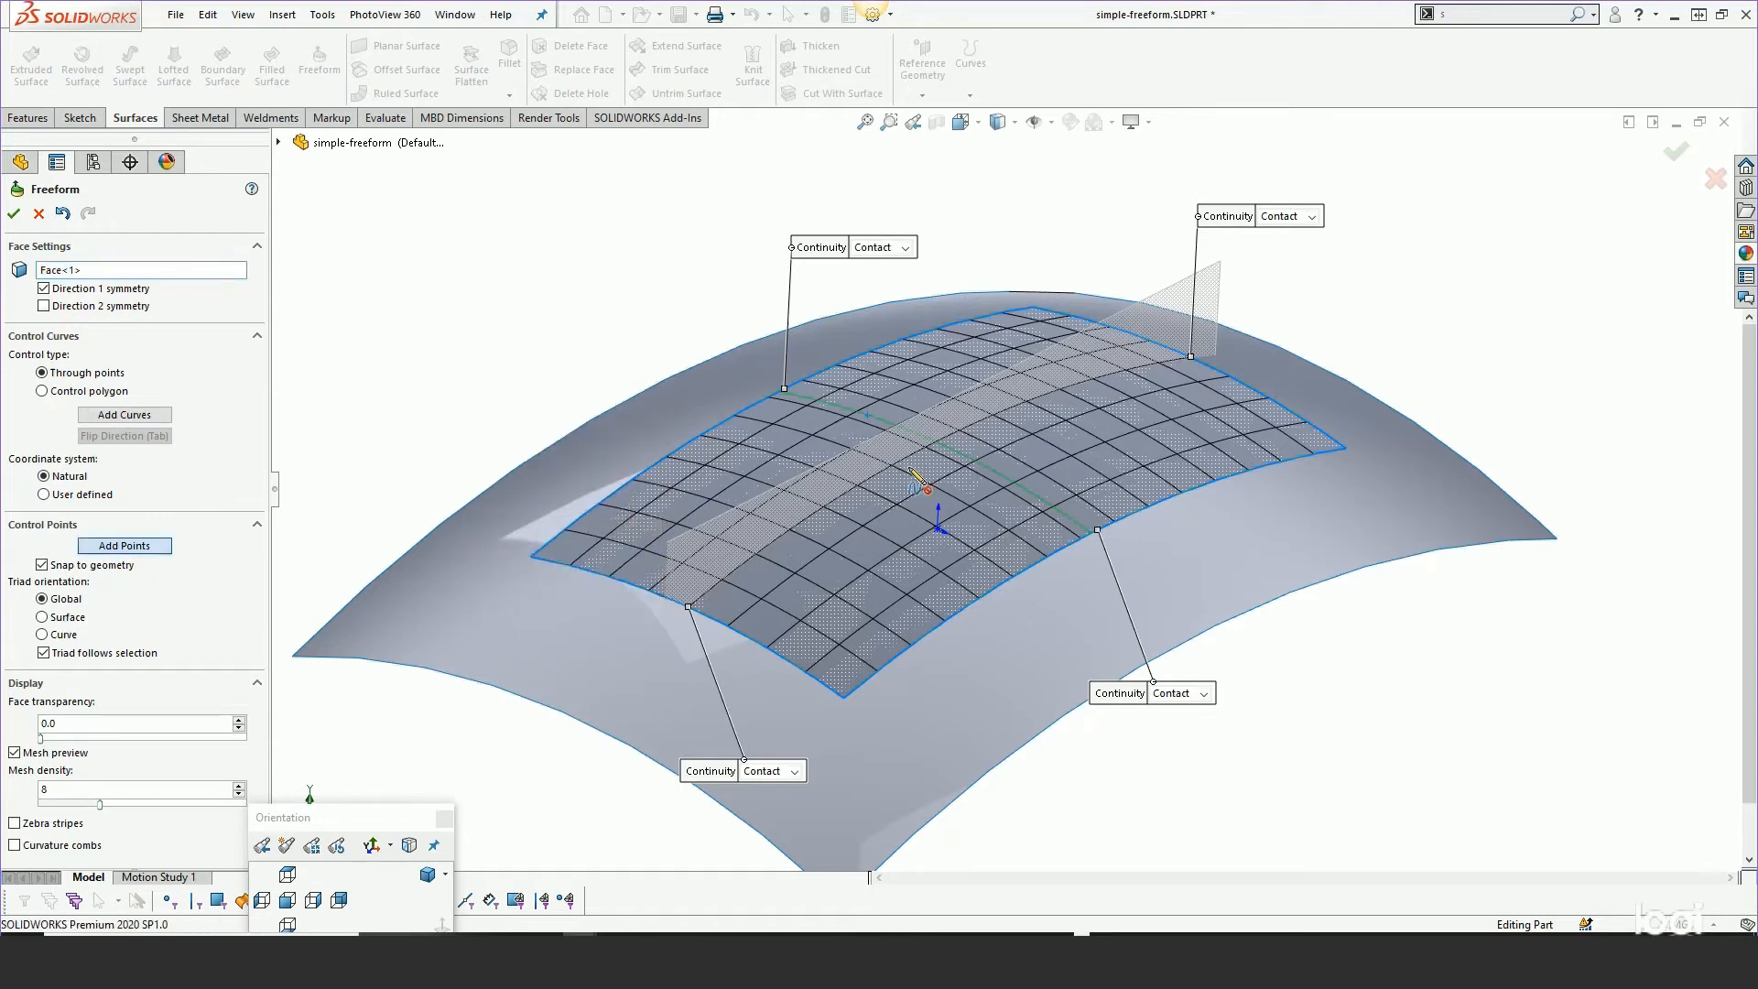
left_click(936, 447)
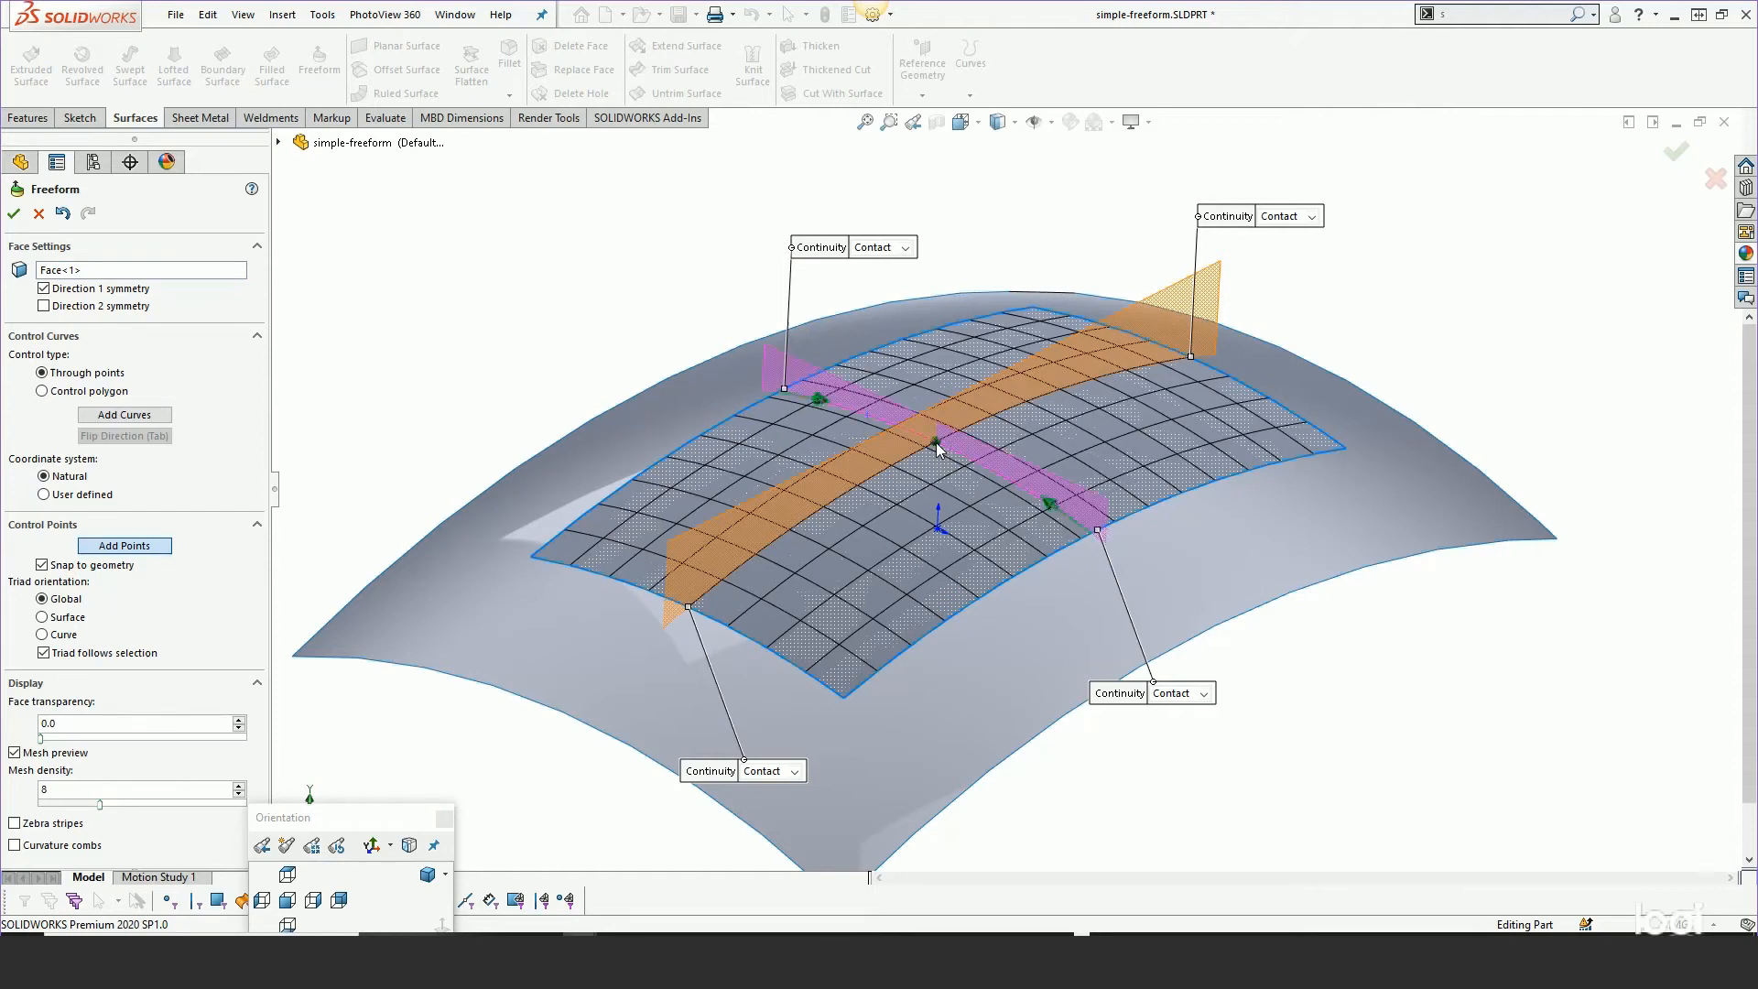
right_click(511, 250)
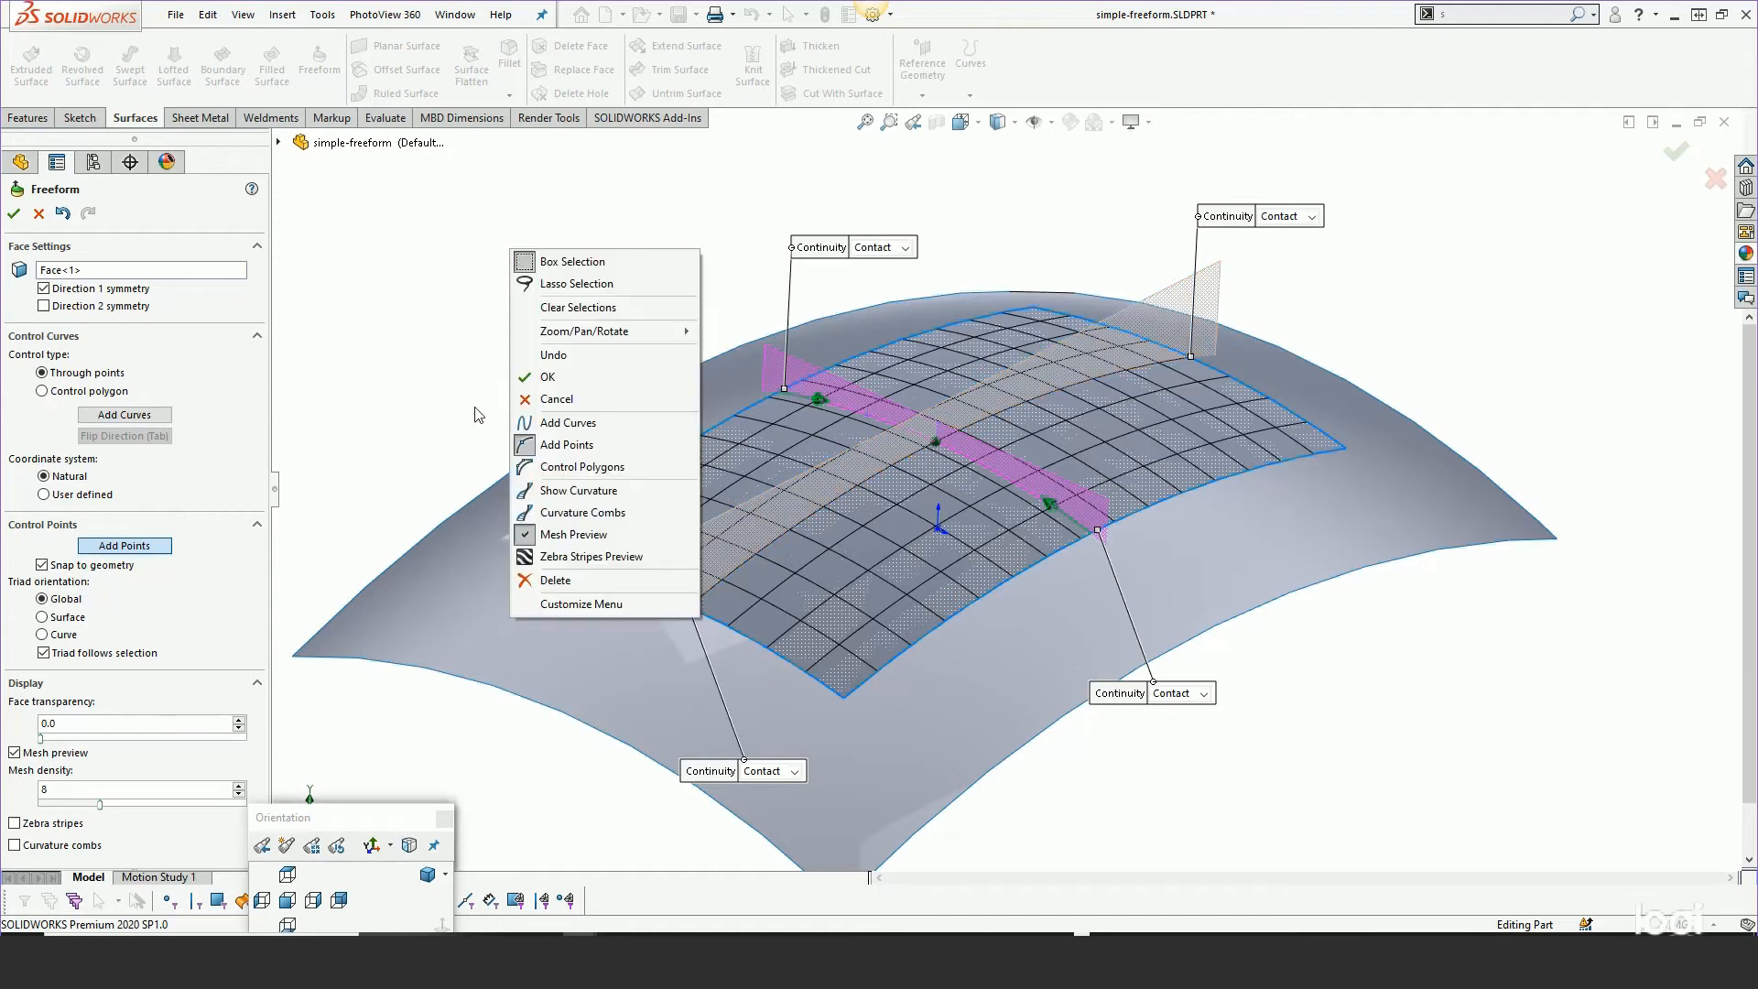
left_click(566, 444)
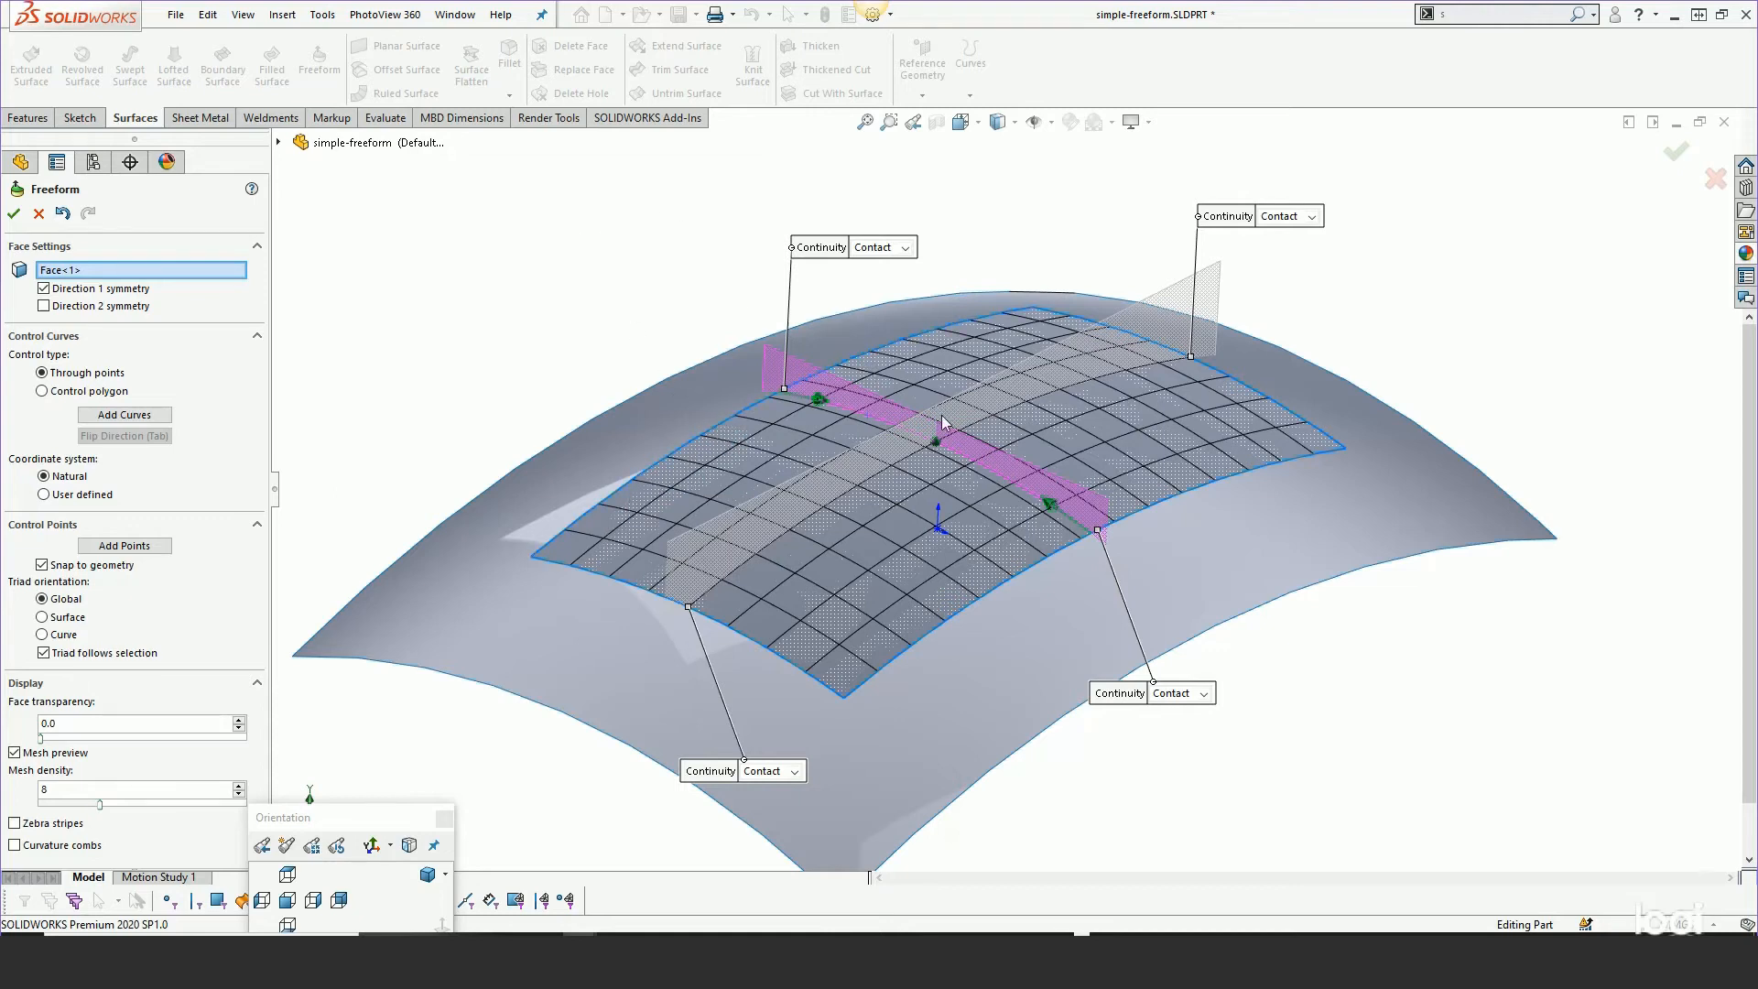
Try raising the centre control point about 12.9 mm in Y and shifting the side handle about 1.8 mm in X and 6.5 mm in Y
left_click(935, 443)
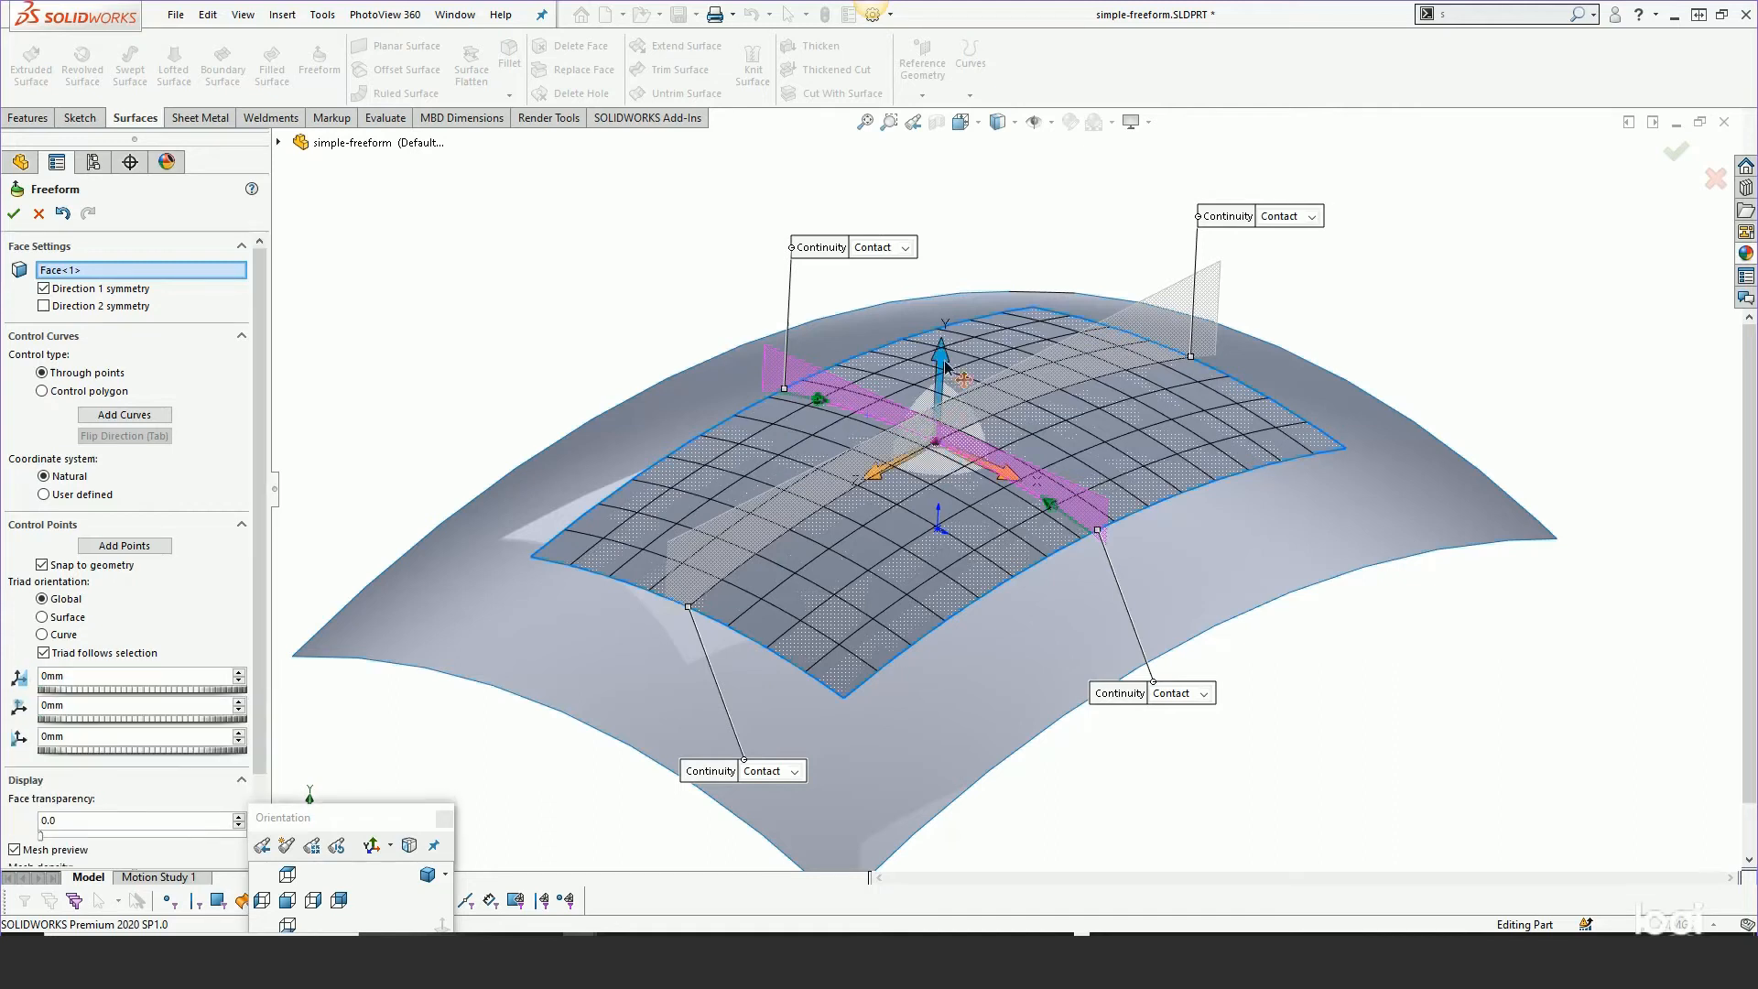
left_click_drag(943, 366, 948, 242)
middle_click_drag(1145, 531, 1194, 493)
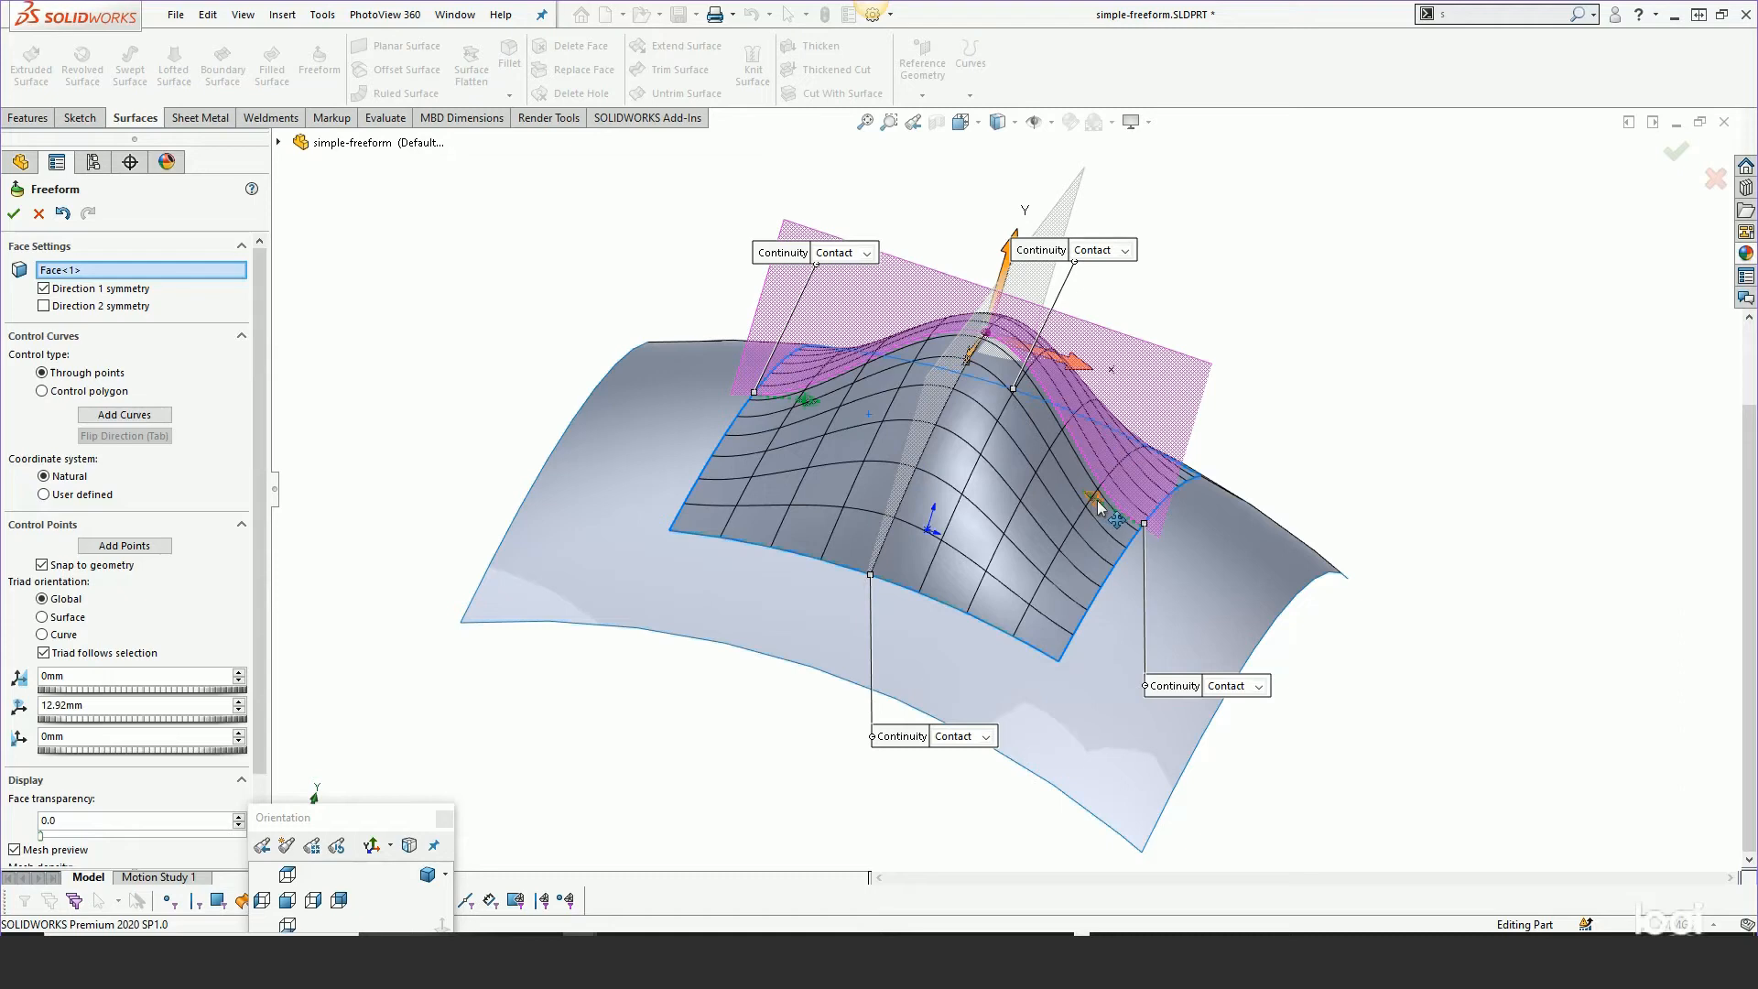
left_click_drag(1099, 507, 1114, 448)
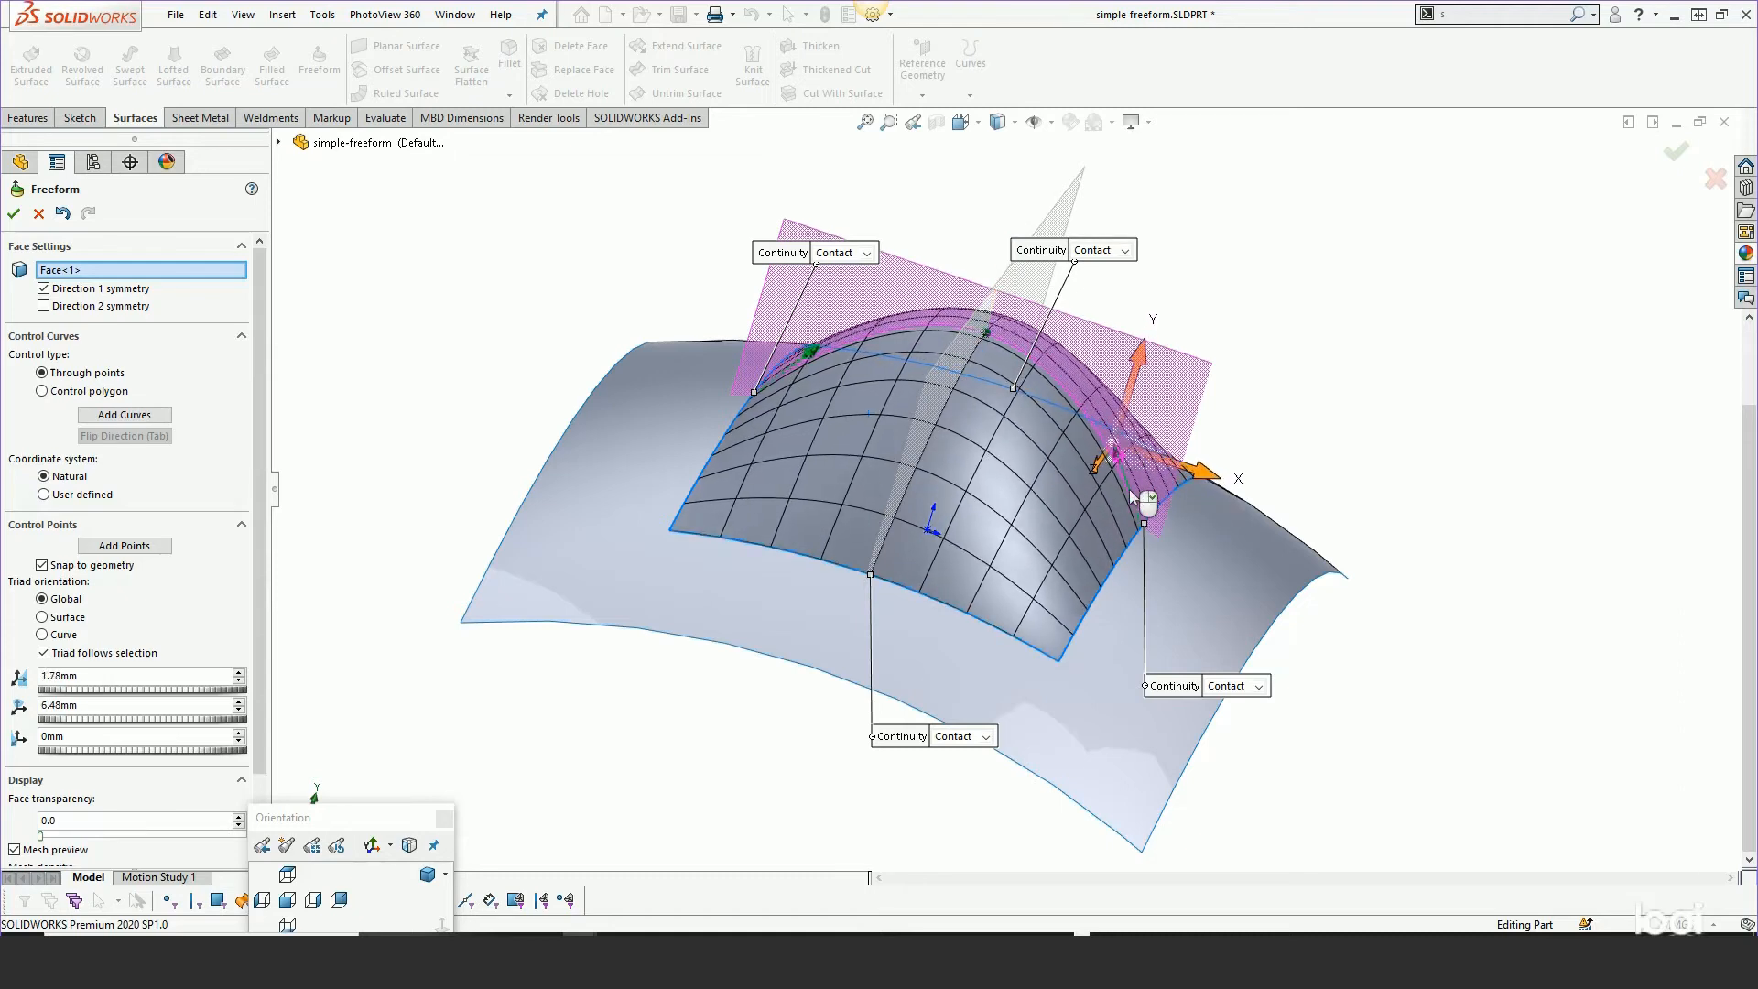
middle_click_drag(1143, 514, 1087, 529)
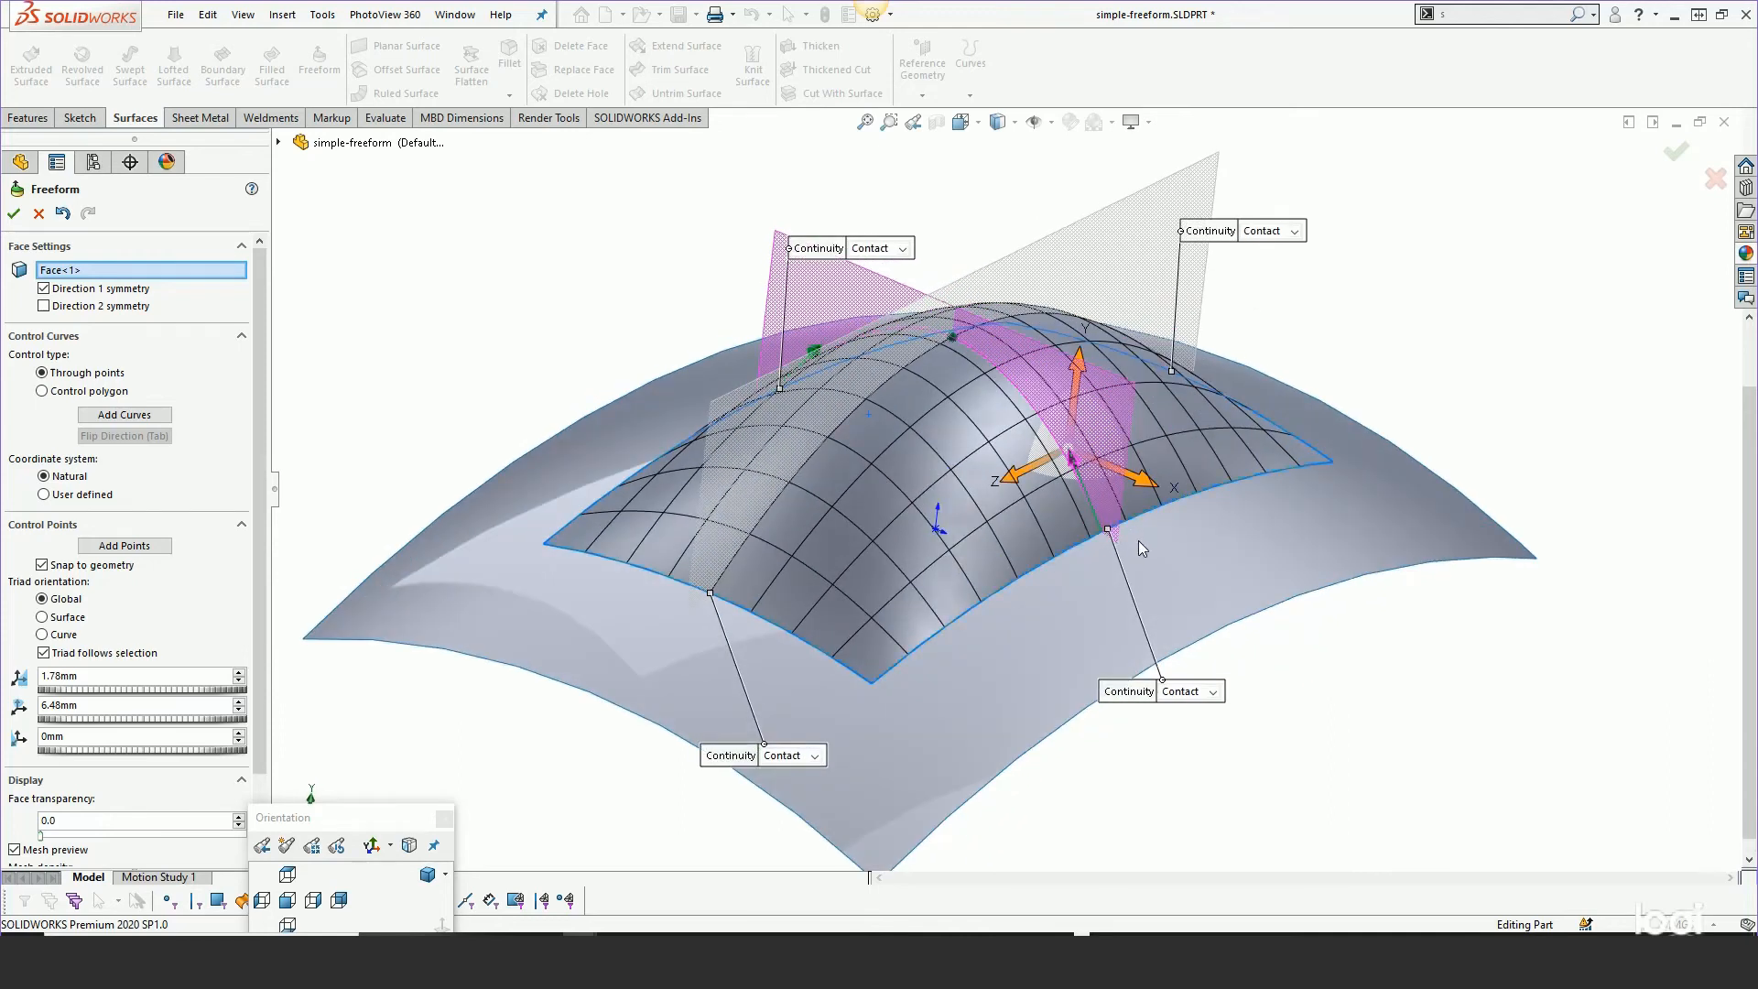
Undo the control point and handle moves within the Freeform feature, back to the undeformed mesh
left_click(62, 214)
left_click(62, 215)
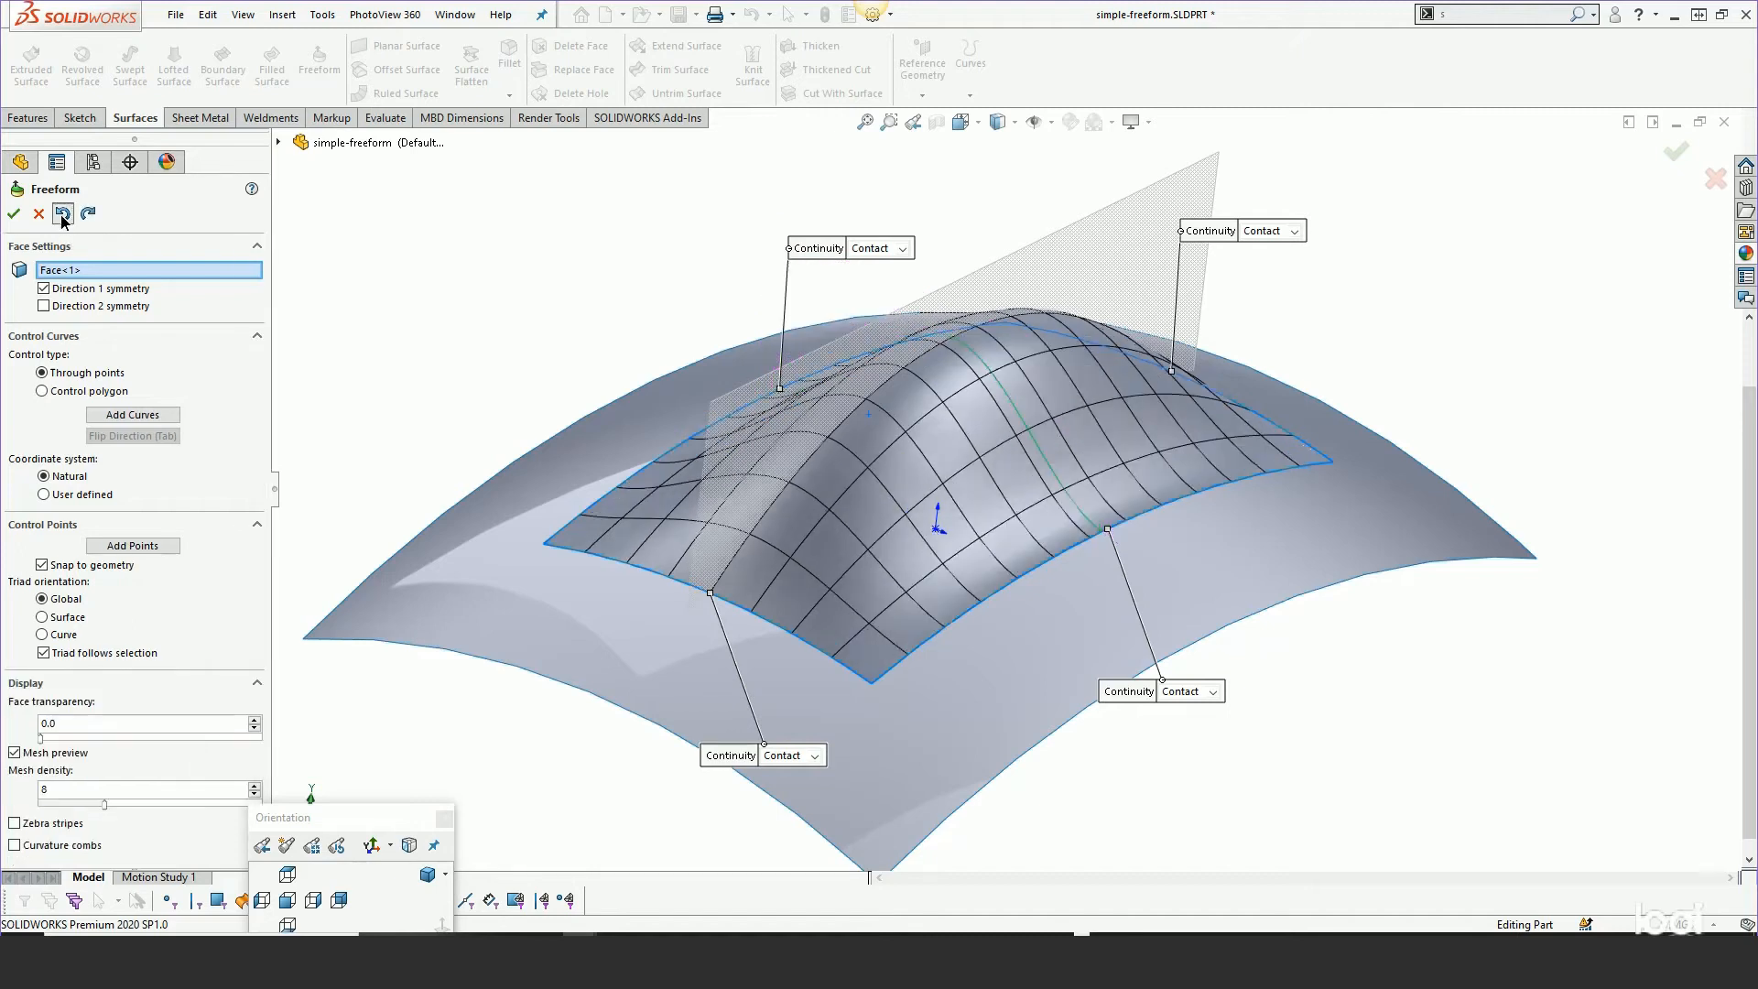
left_click(62, 214)
left_click(63, 215)
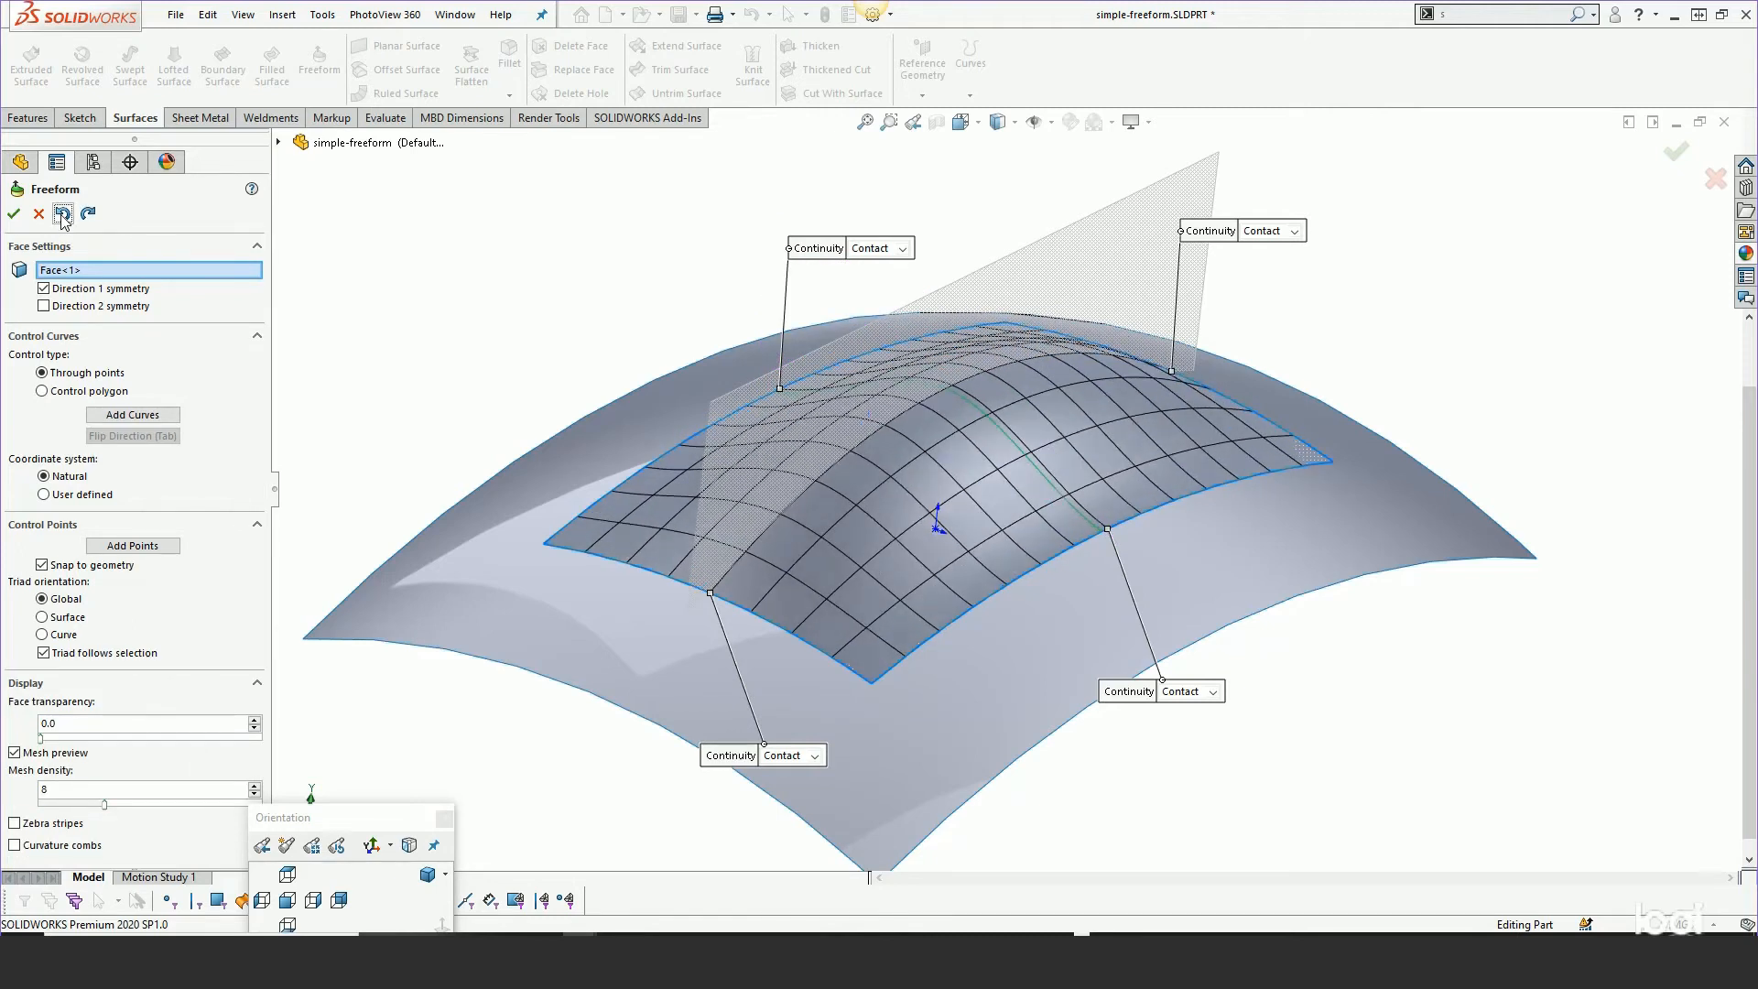
left_click(62, 214)
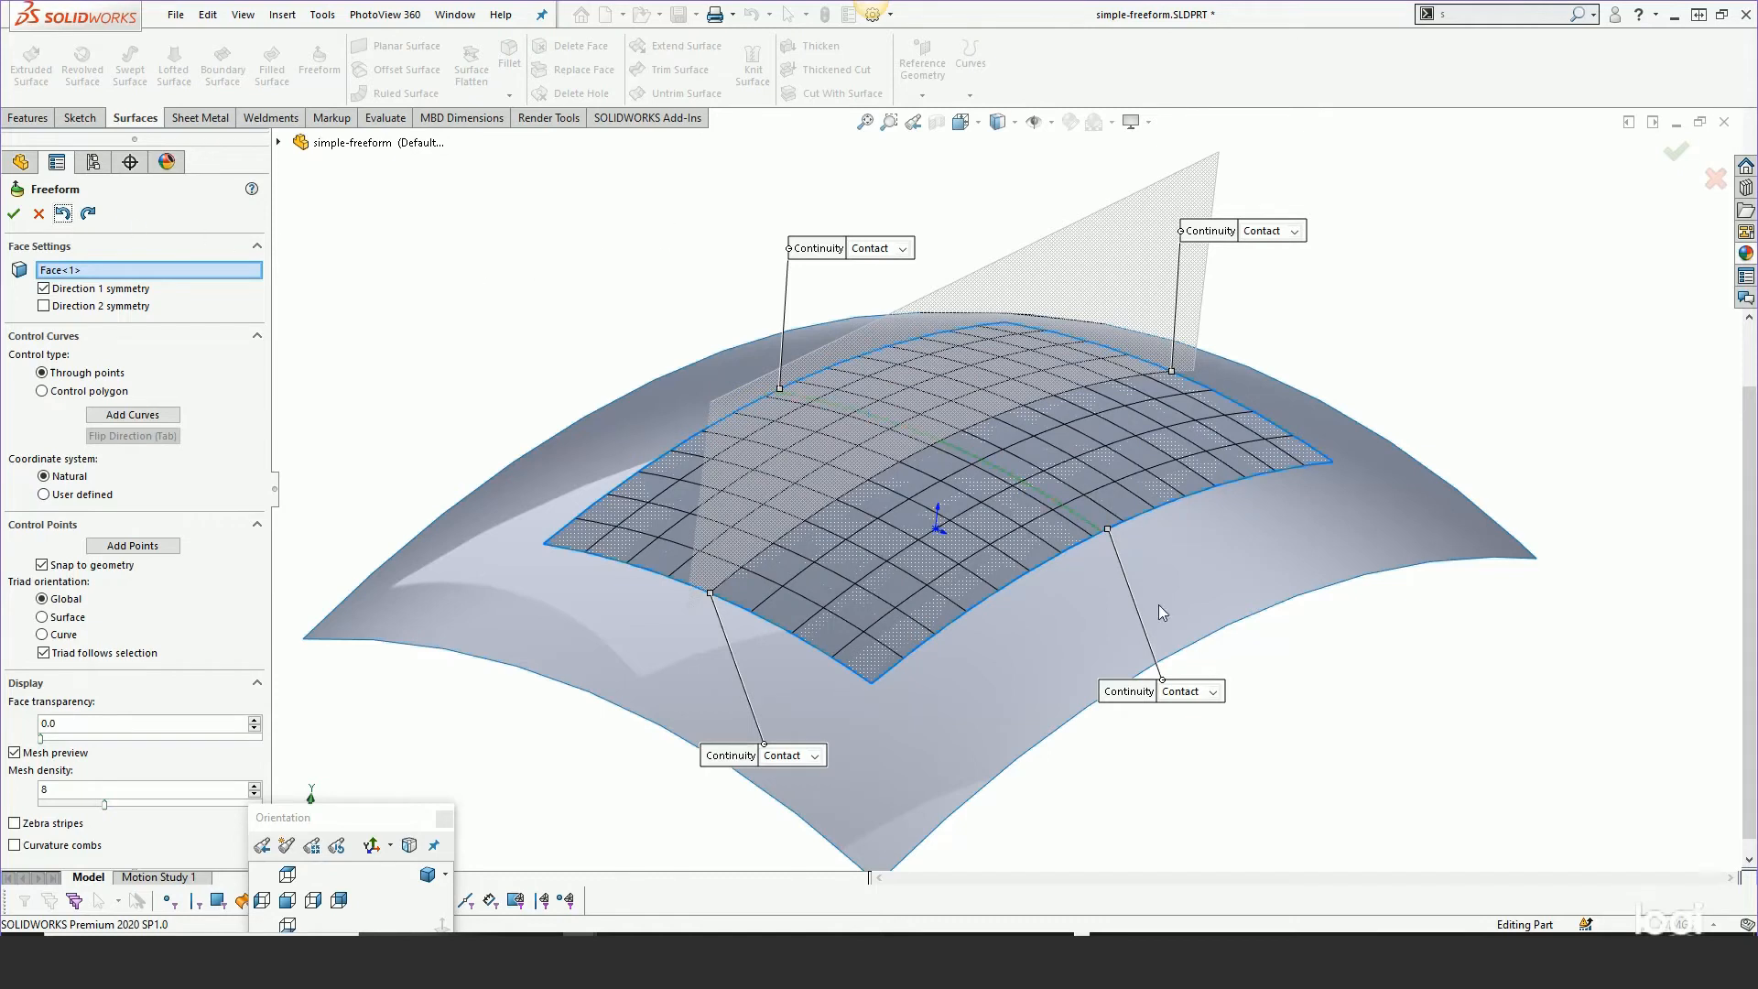
Set the boundary continuity to Tangent on the long edges and on the near short edge of the freeform face
left_click(1214, 693)
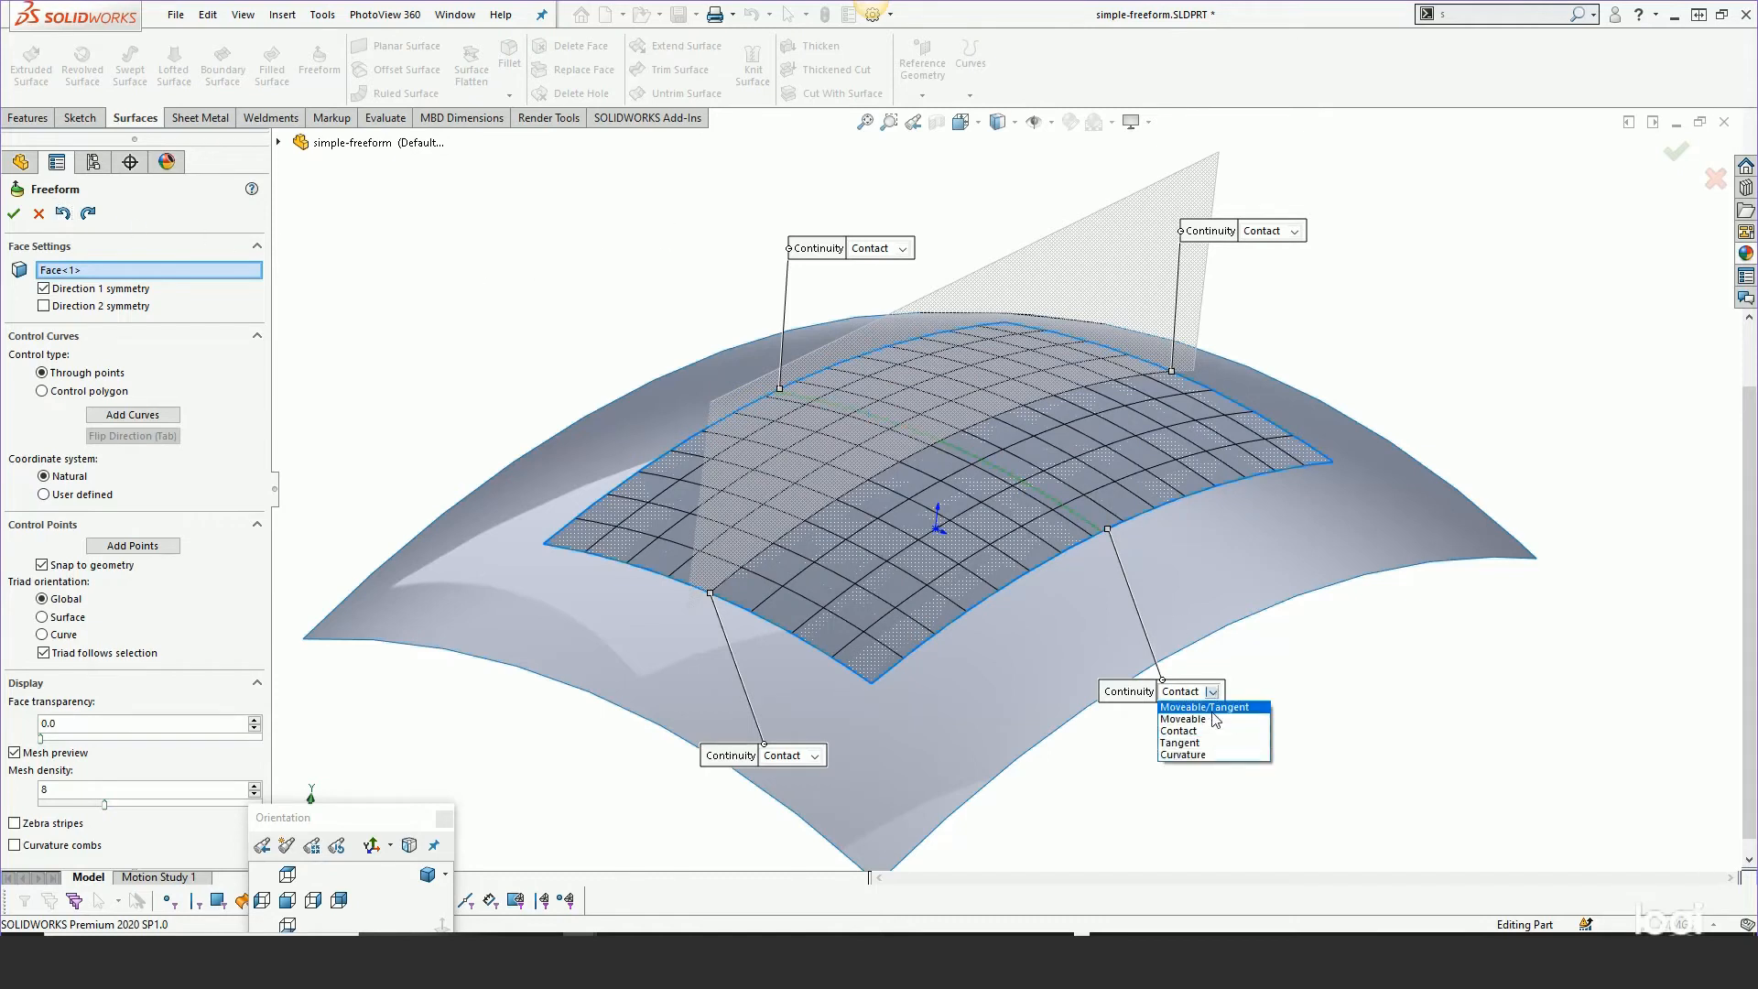
left_click(1198, 744)
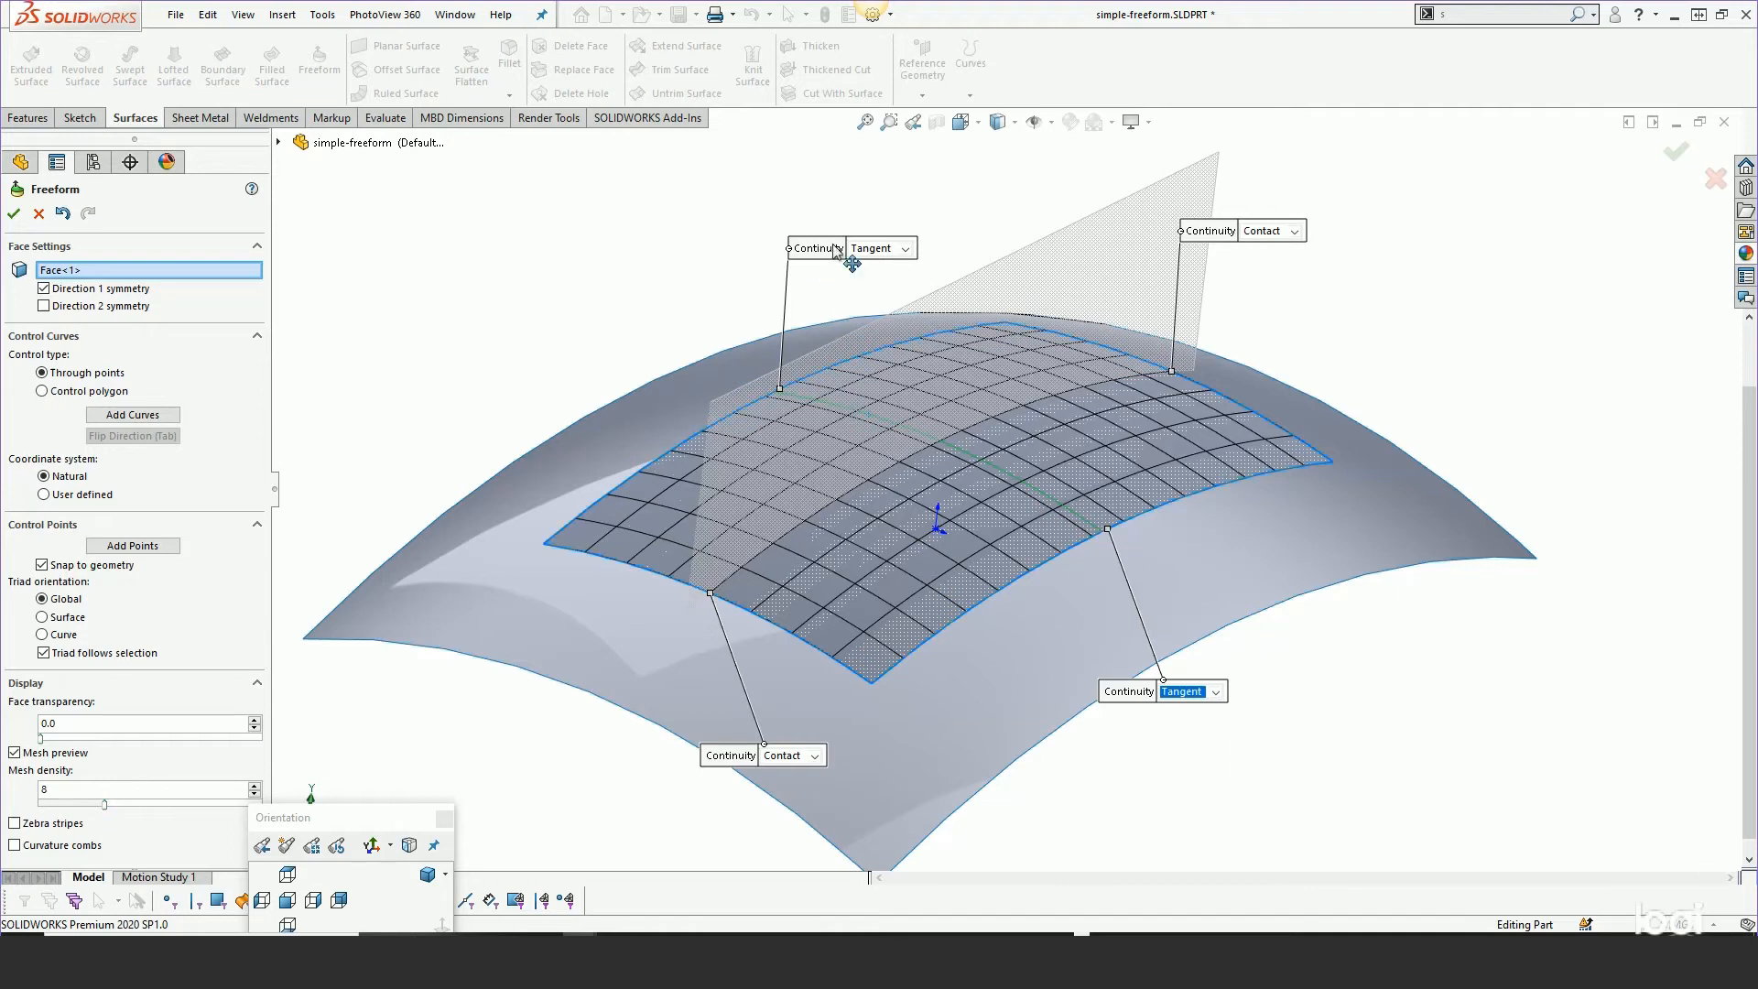
left_click(814, 757)
left_click(807, 811)
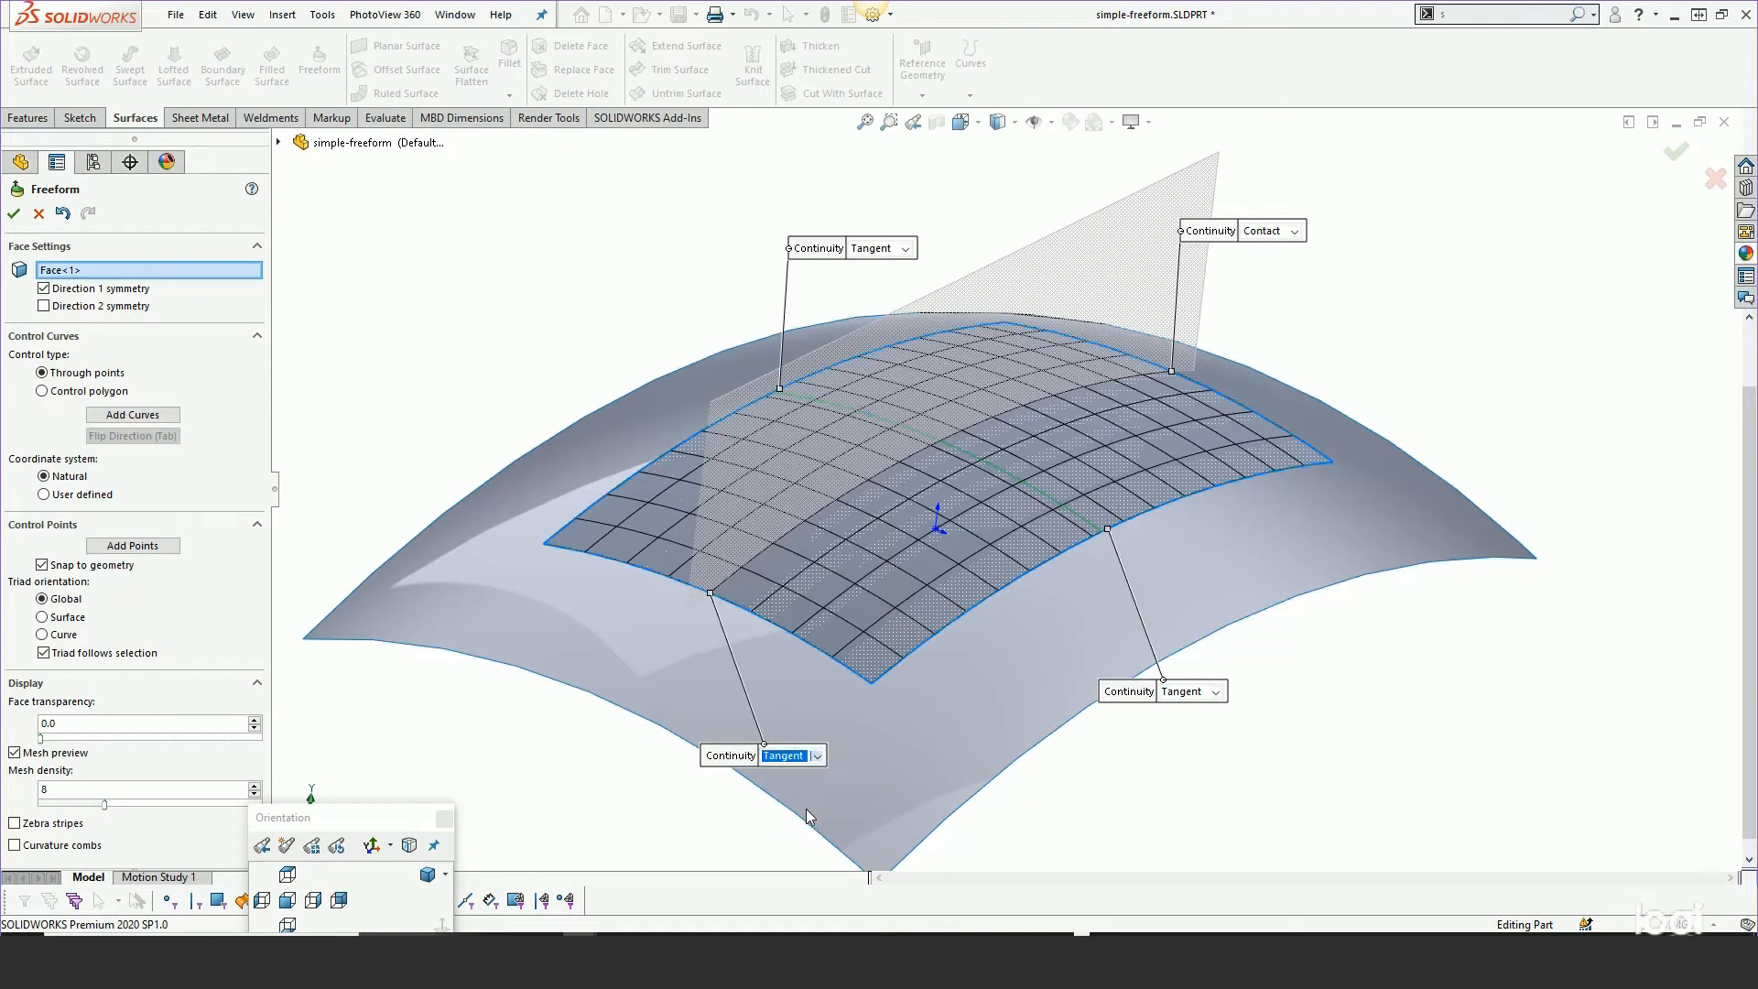
Raise the centre control point about 7.4 mm along the Y axis
left_click(943, 445)
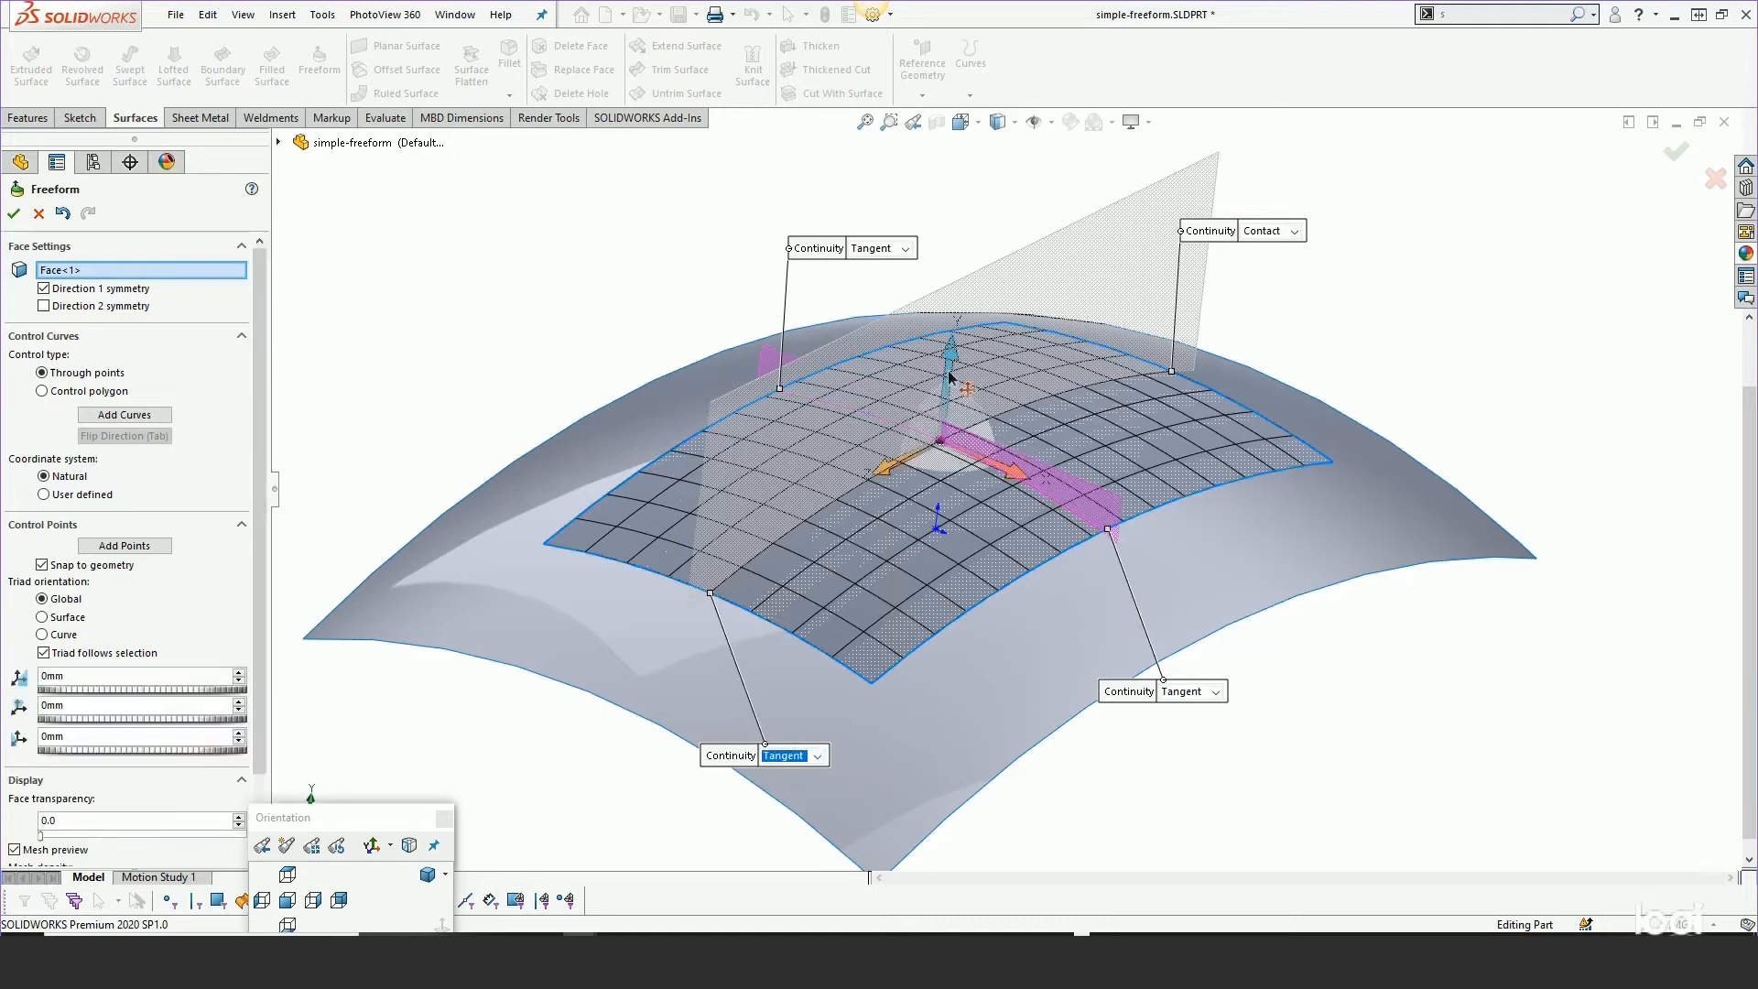
left_click_drag(949, 376, 958, 308)
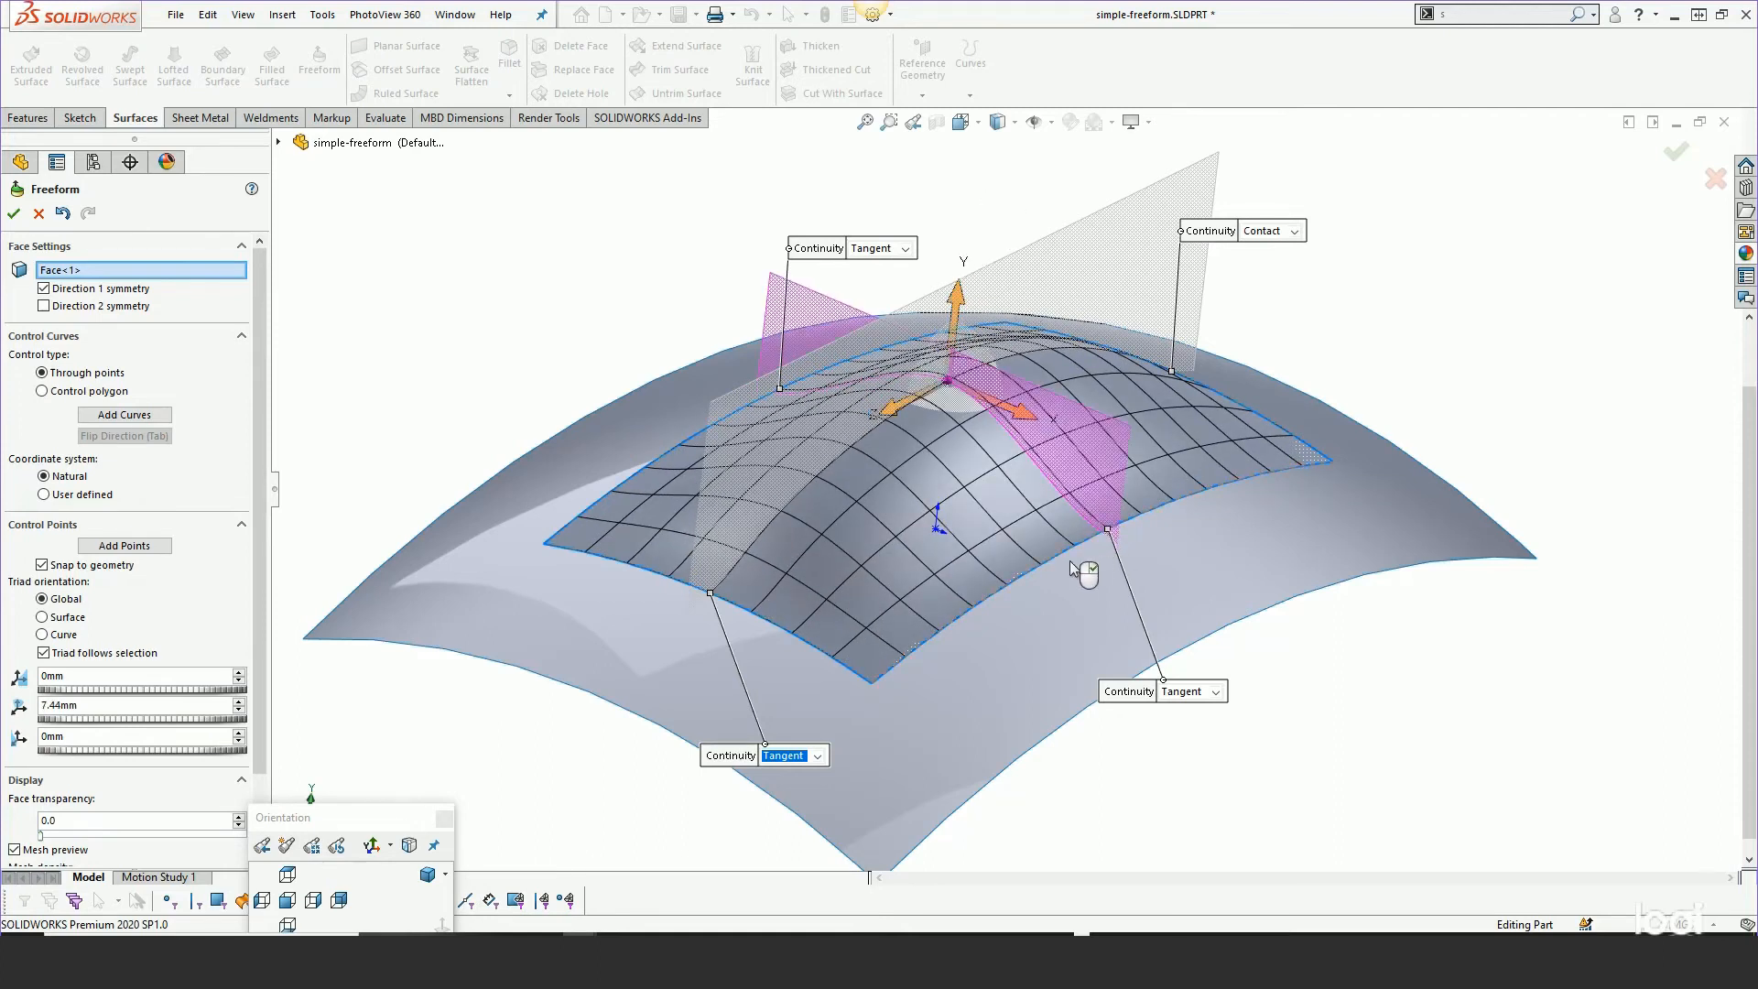
Change the boundary continuity on the two long edges of the freeform face to Moveable
middle_click_drag(1076, 568, 1143, 486)
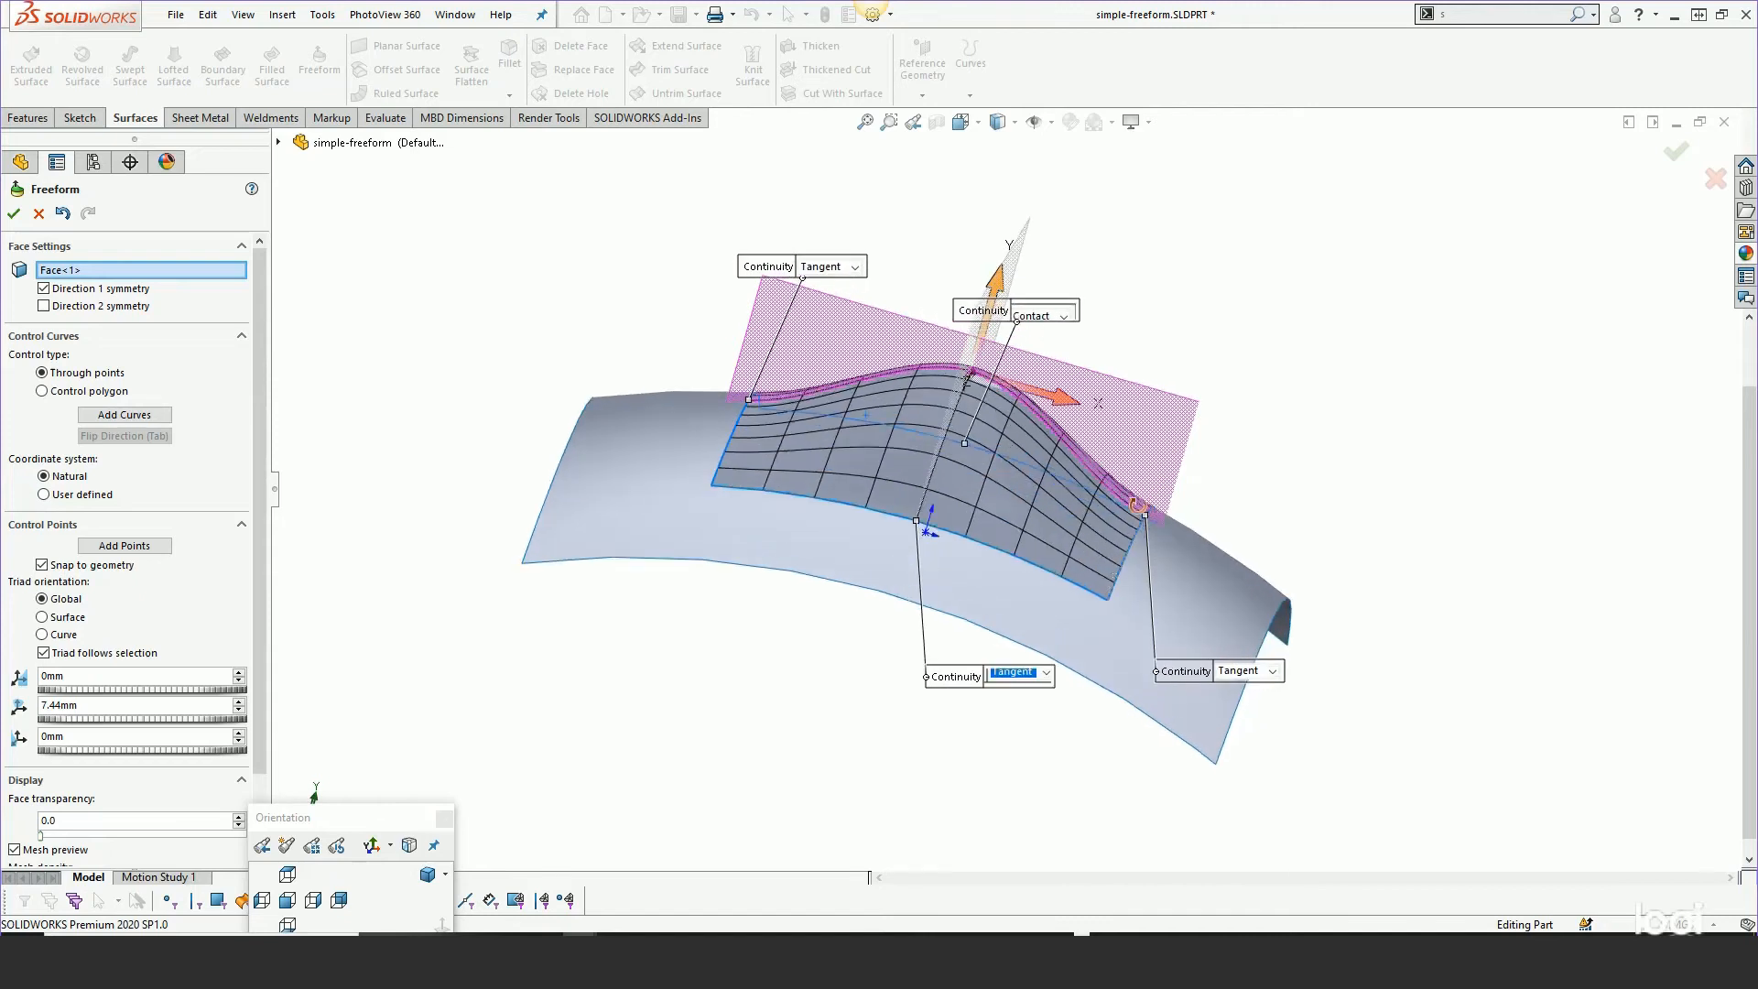
scroll(1139, 514, "down", 3)
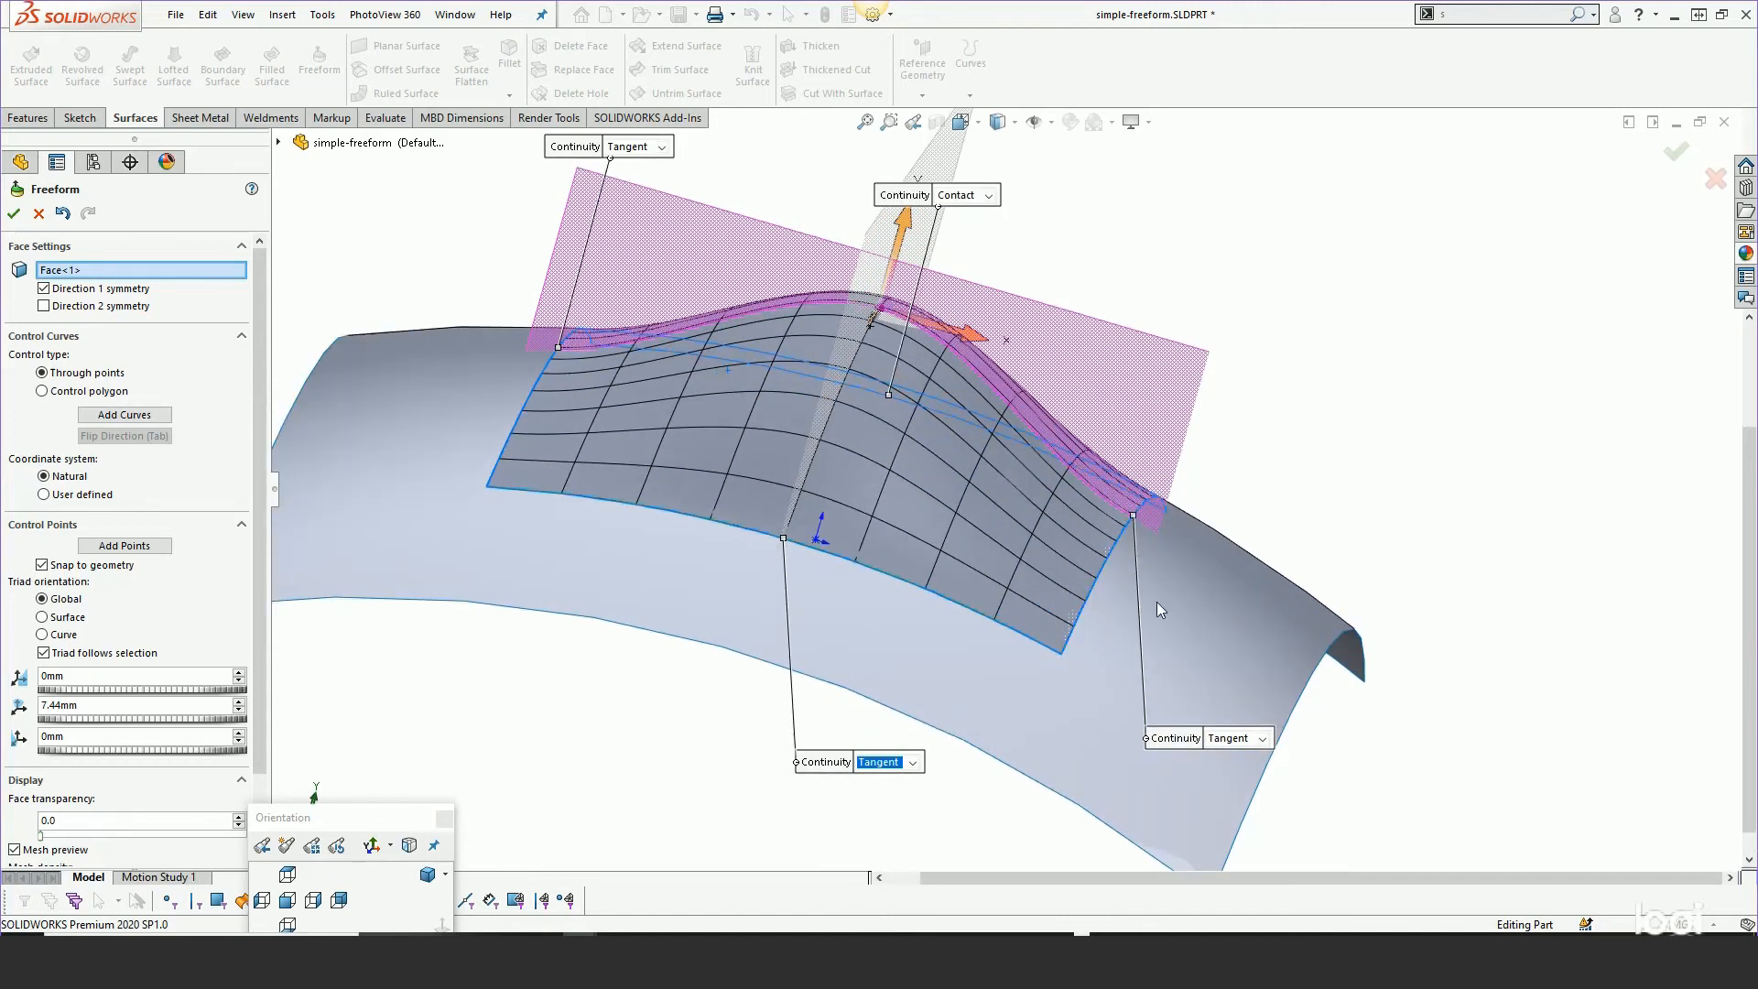
left_click(1262, 738)
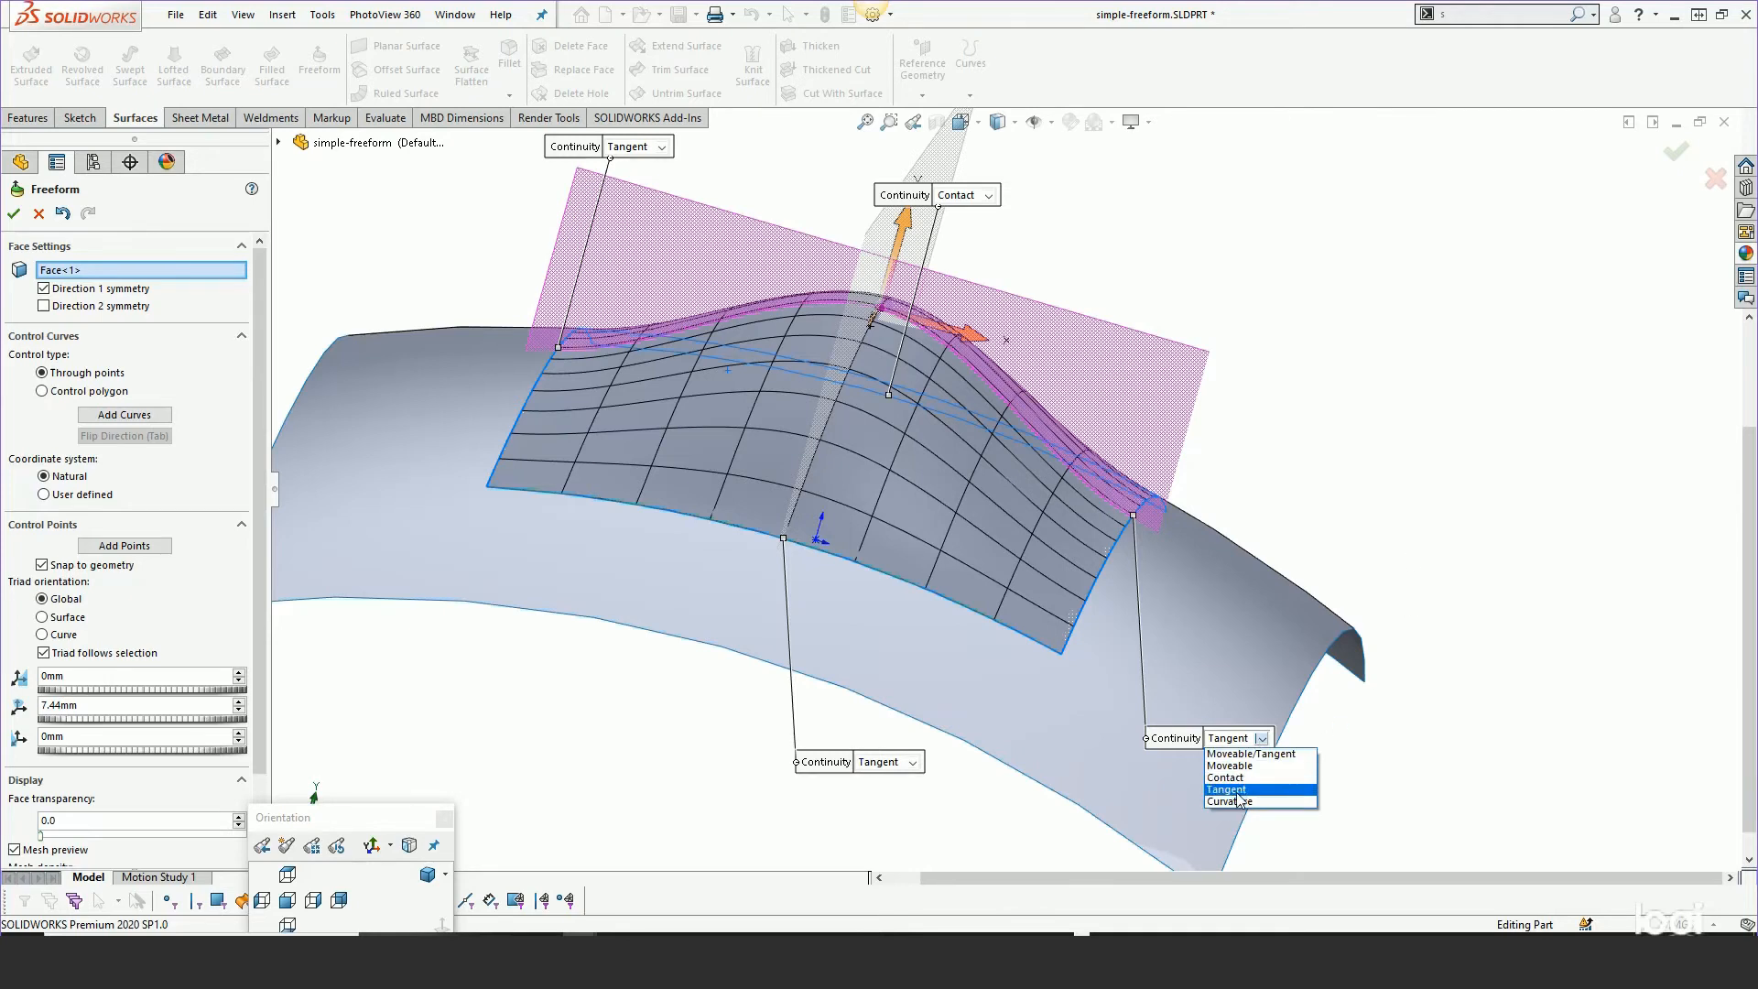
left_click(1231, 766)
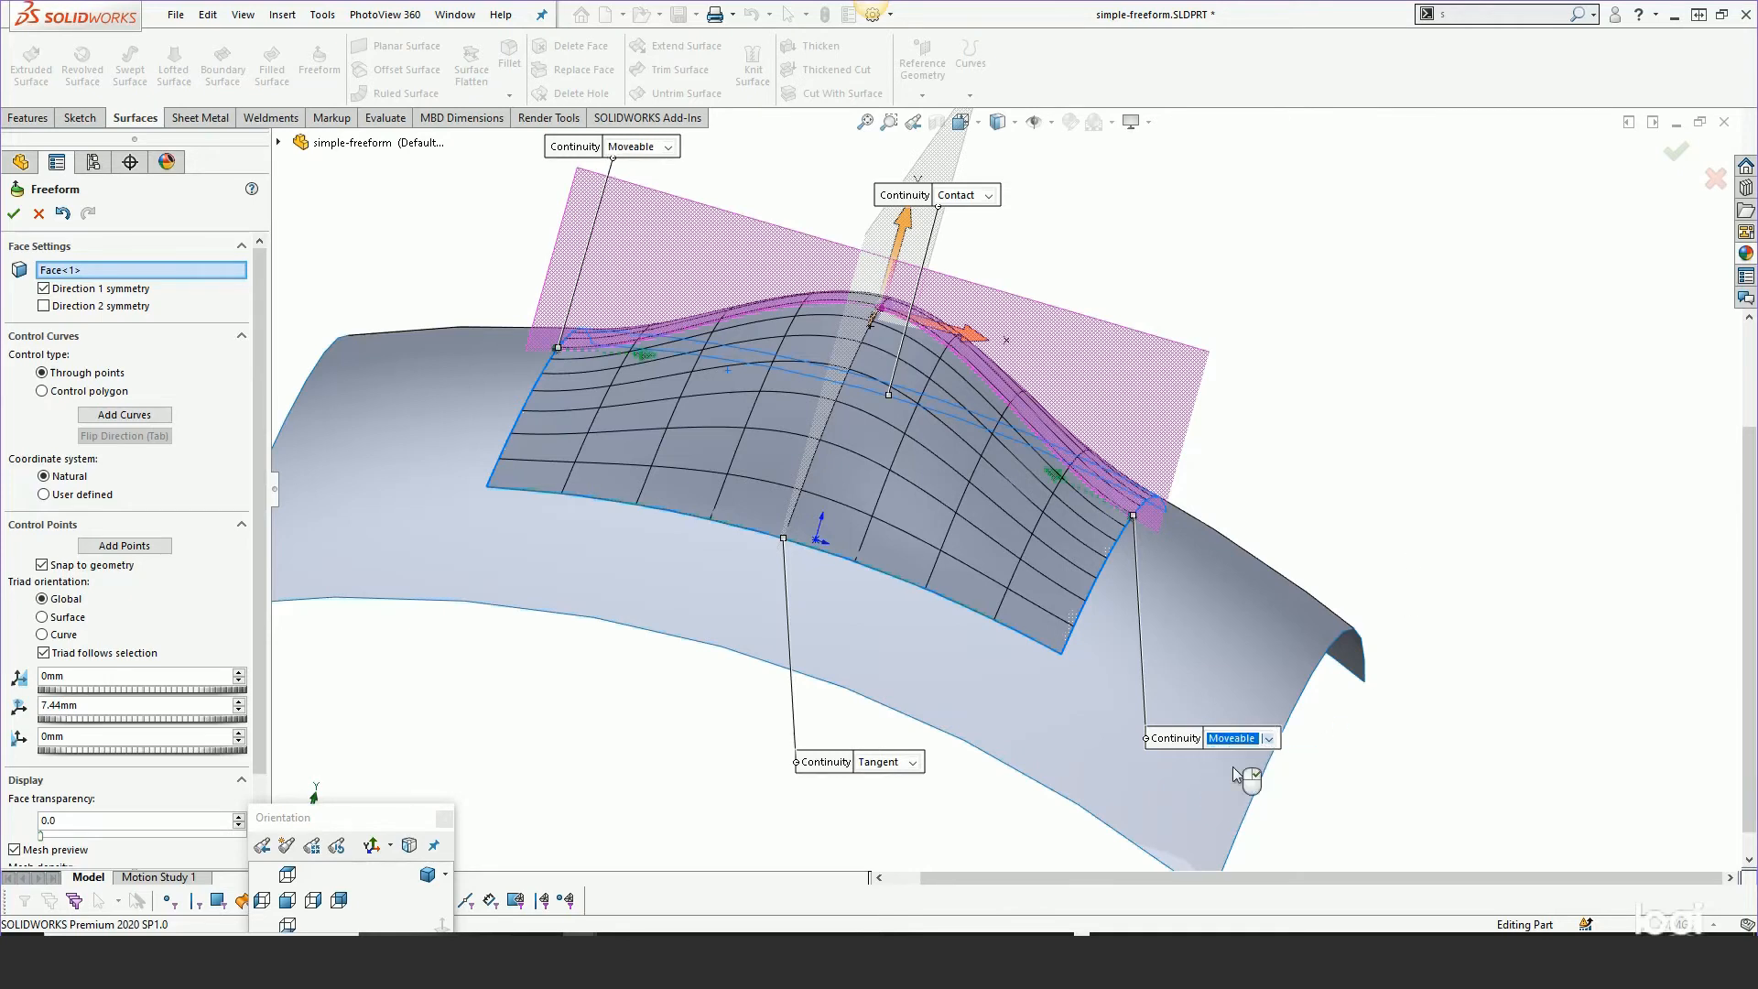
Add two control points along the near long edge, one on each side of the central control curve
middle_click_drag(1212, 601, 1140, 634)
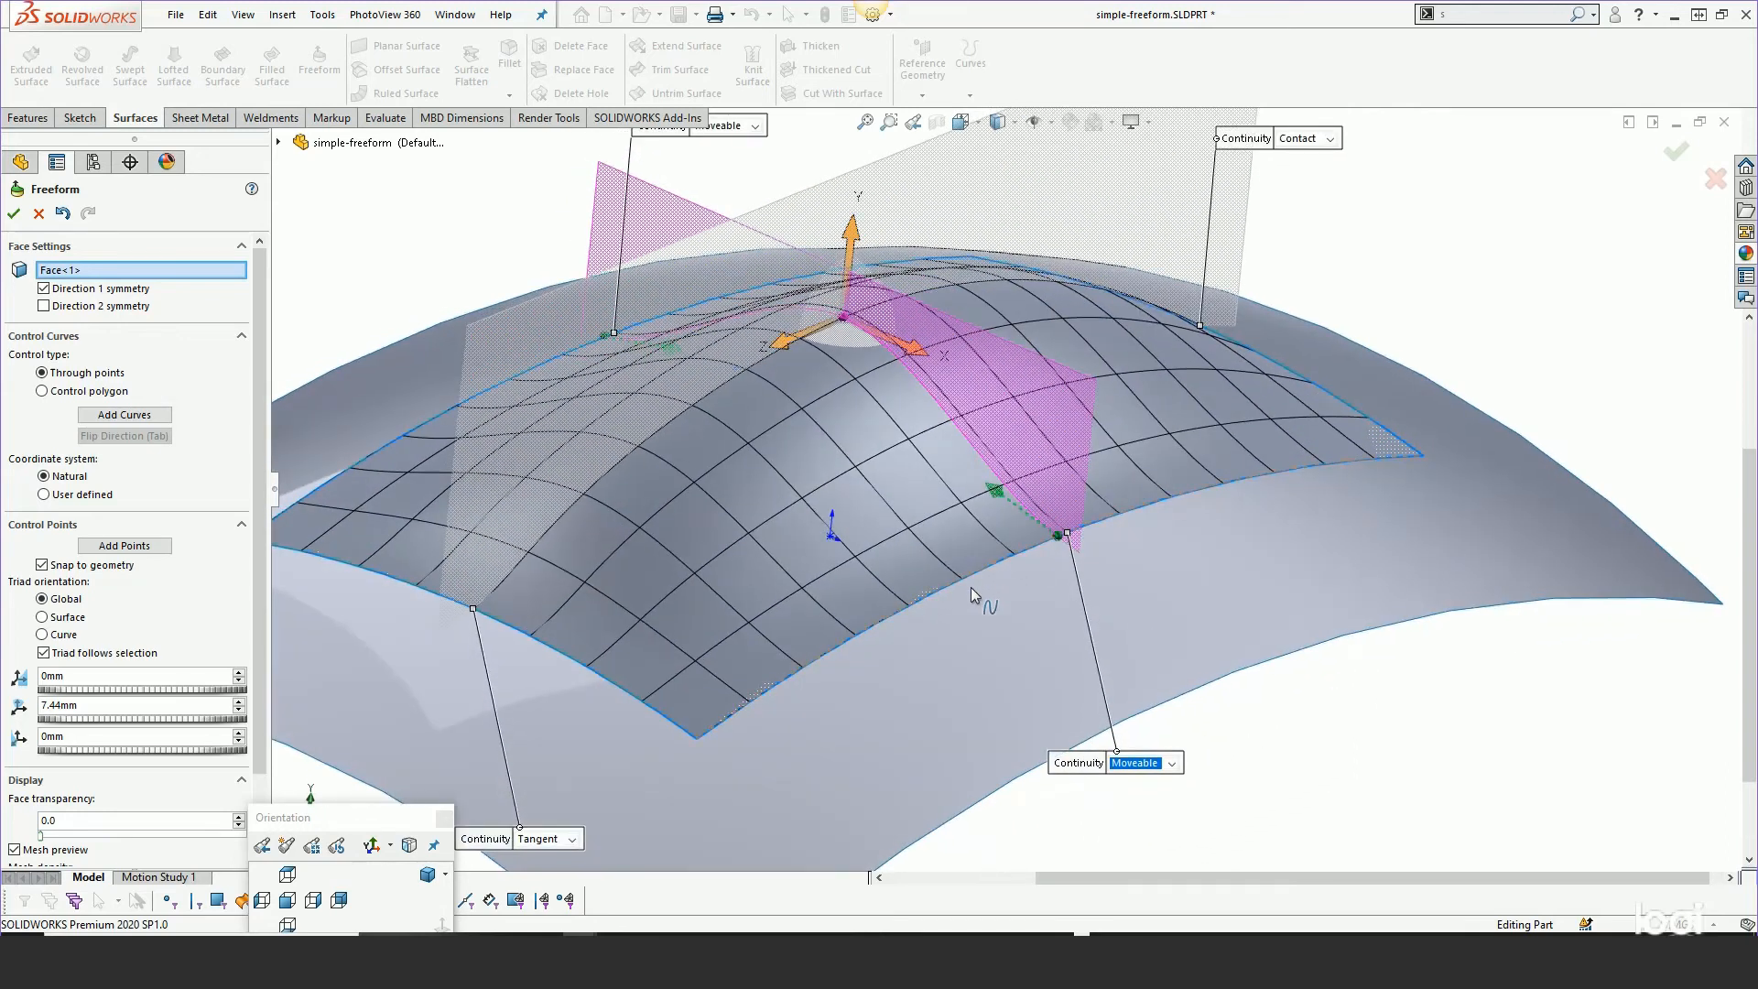
left_click(117, 547)
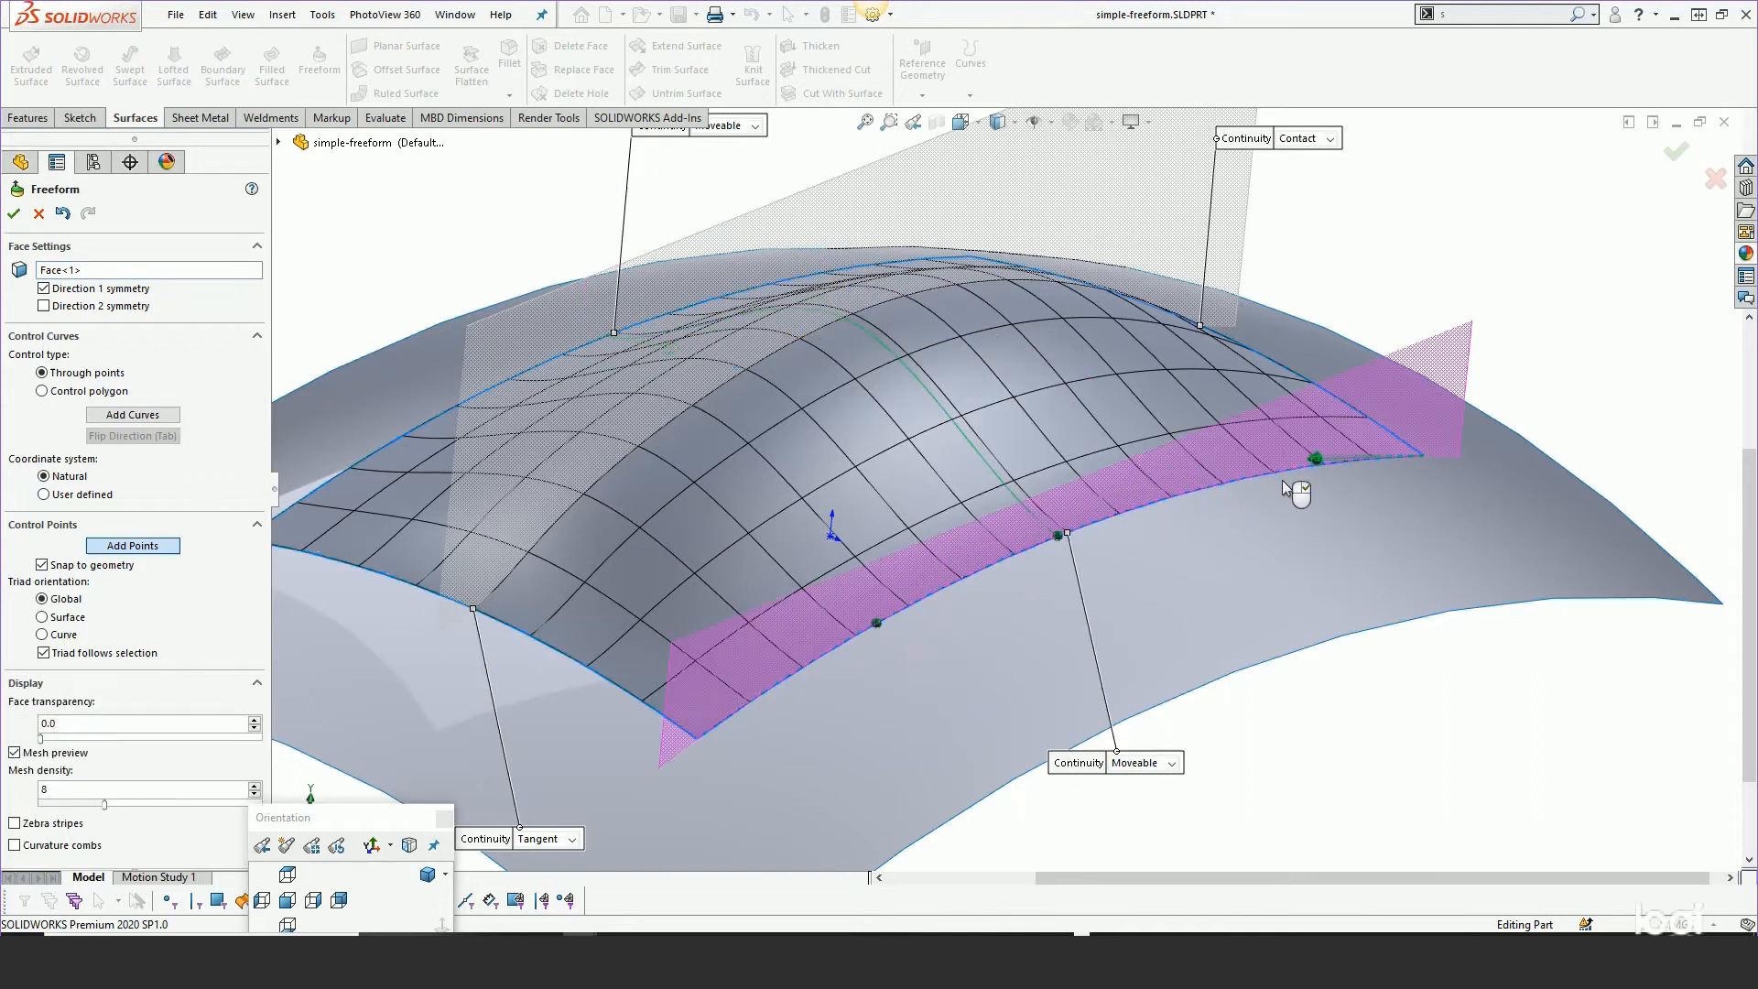
left_click(1254, 478)
right_click(1419, 715)
left_click(1434, 562)
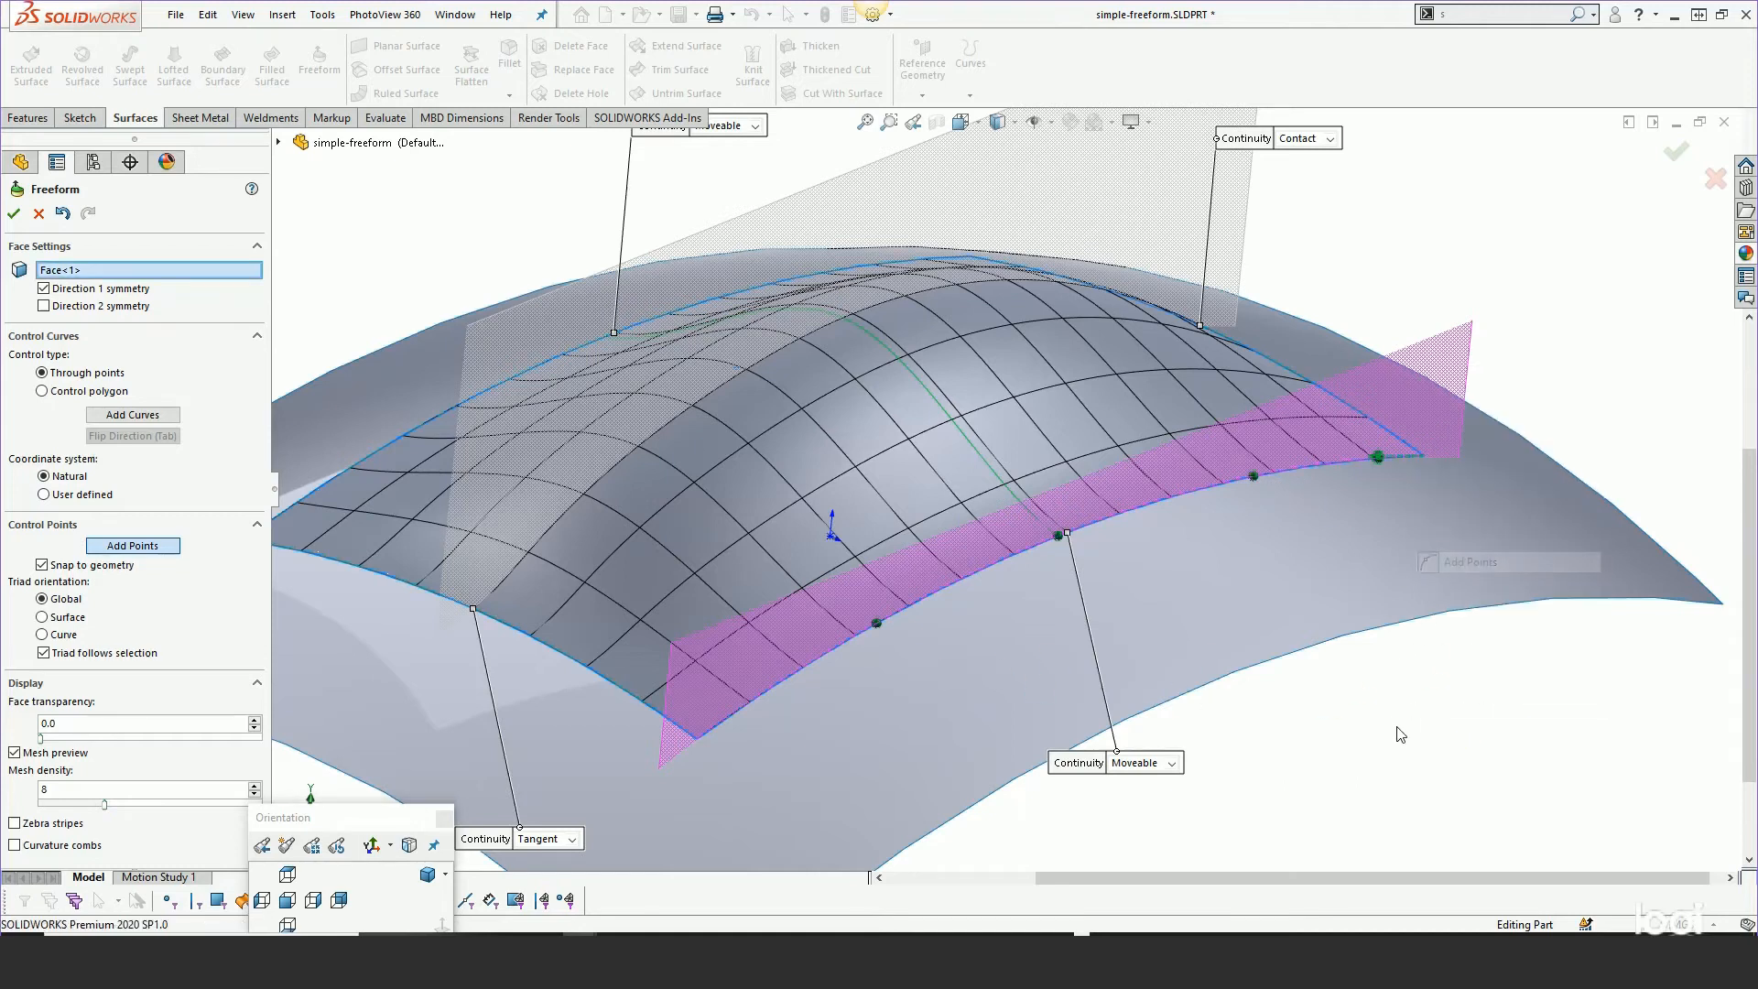
middle_click_drag(1203, 634, 1236, 628)
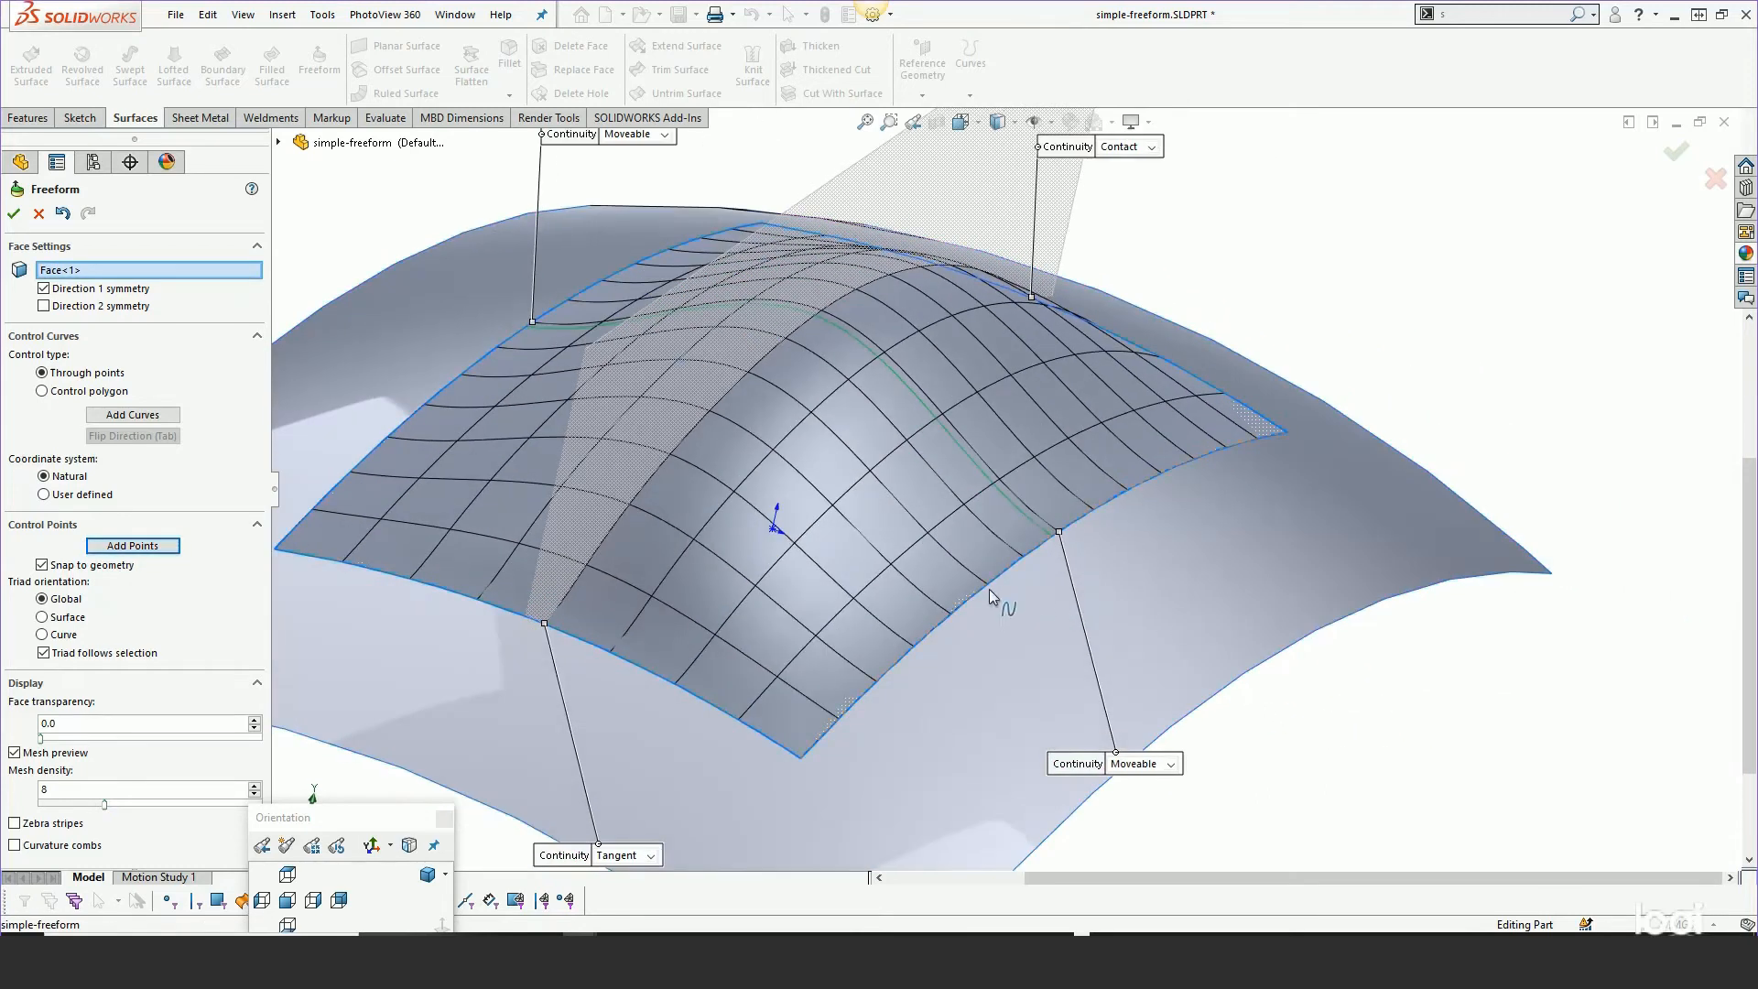
Orient the triad to Surface and move the two long-edge control points about 4.1 mm and 2.8 mm along its Y axis
left_click(929, 636)
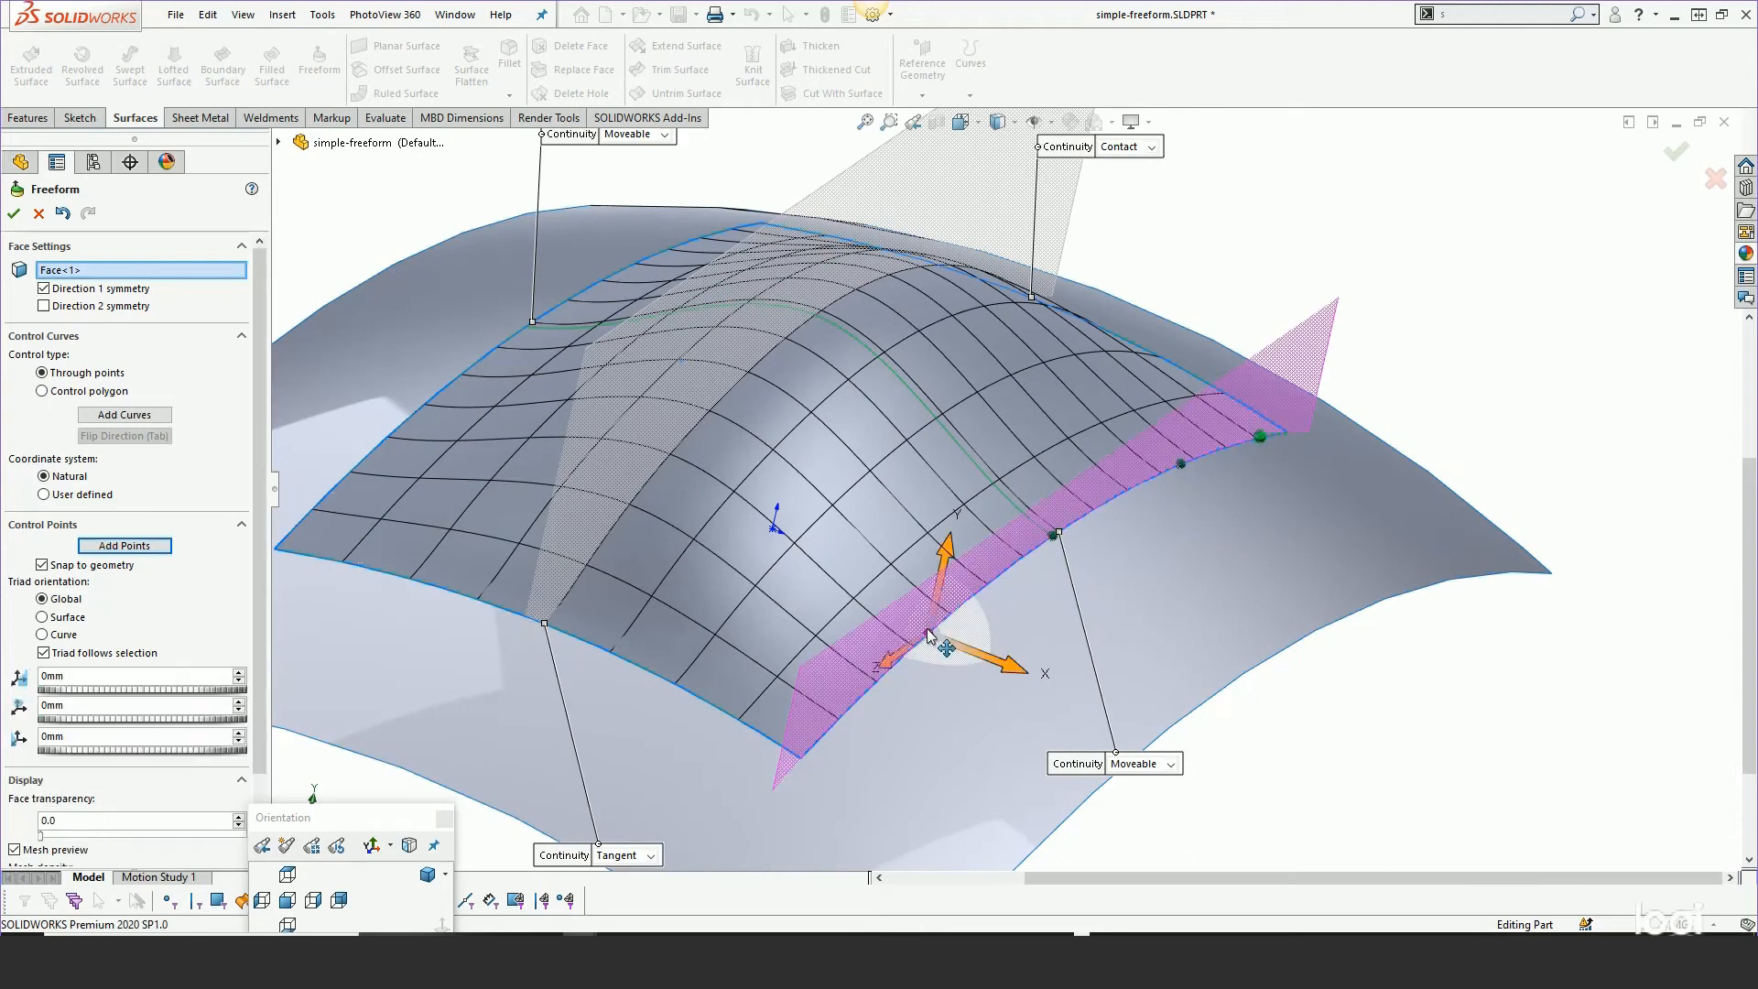
left_click(66, 617)
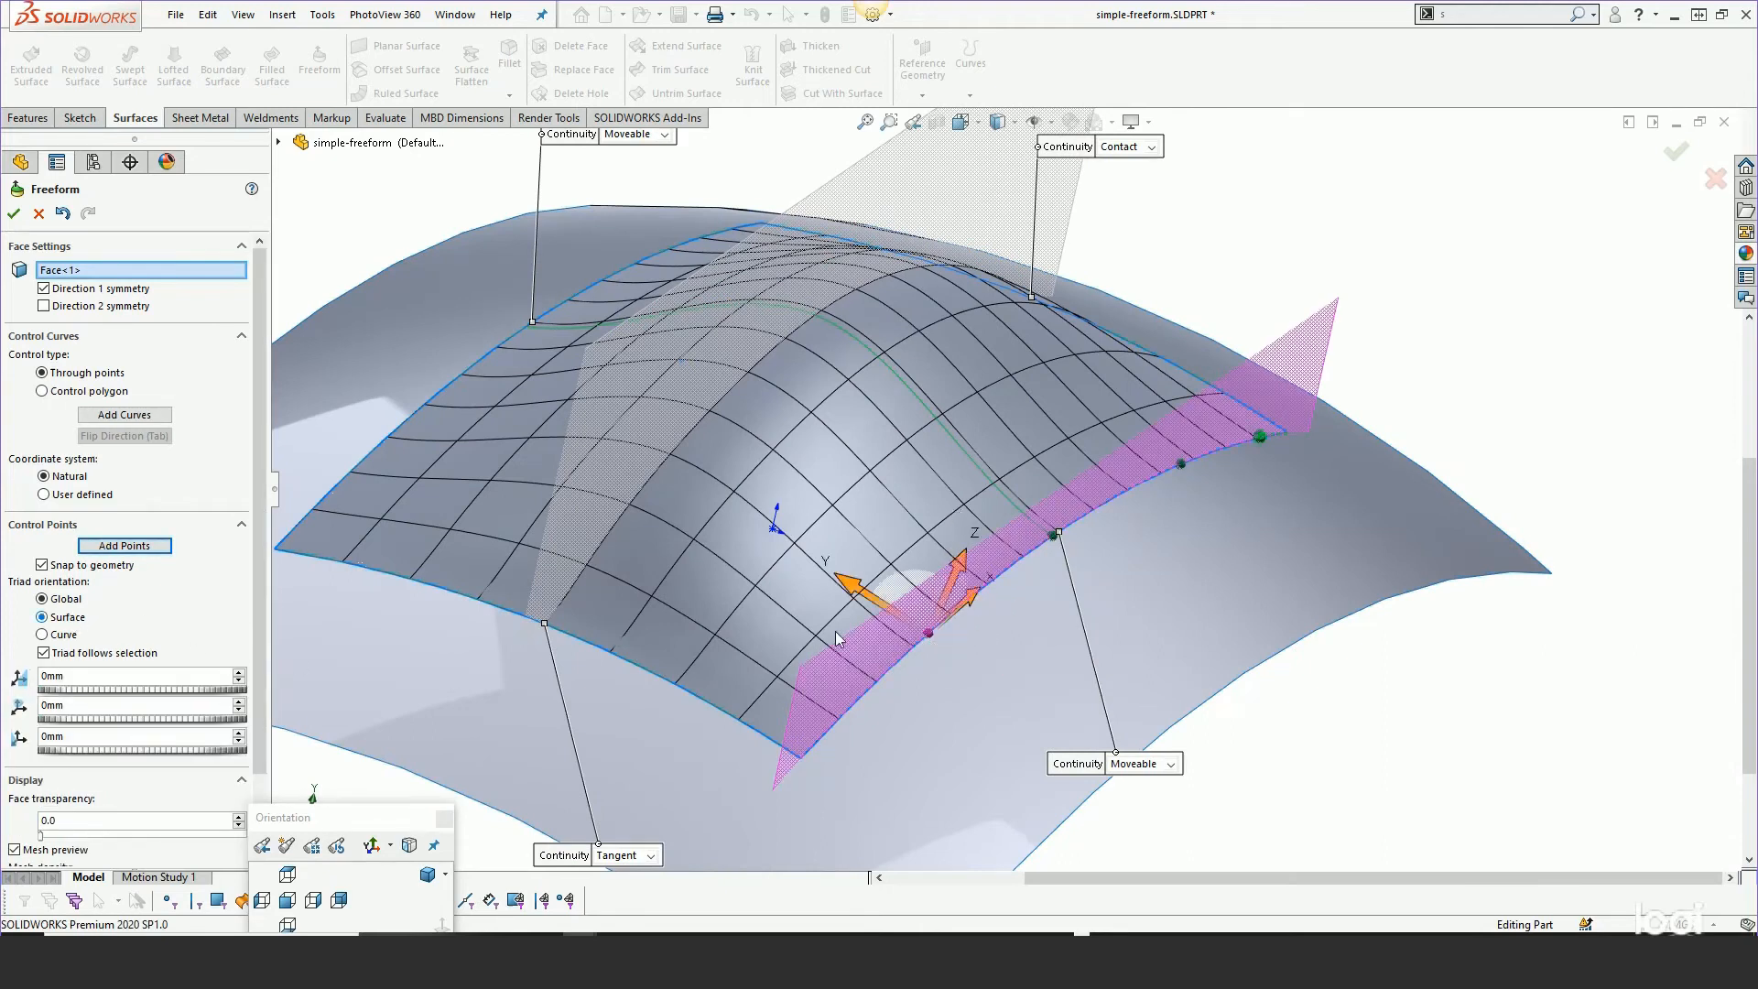
left_click_drag(846, 584, 791, 540)
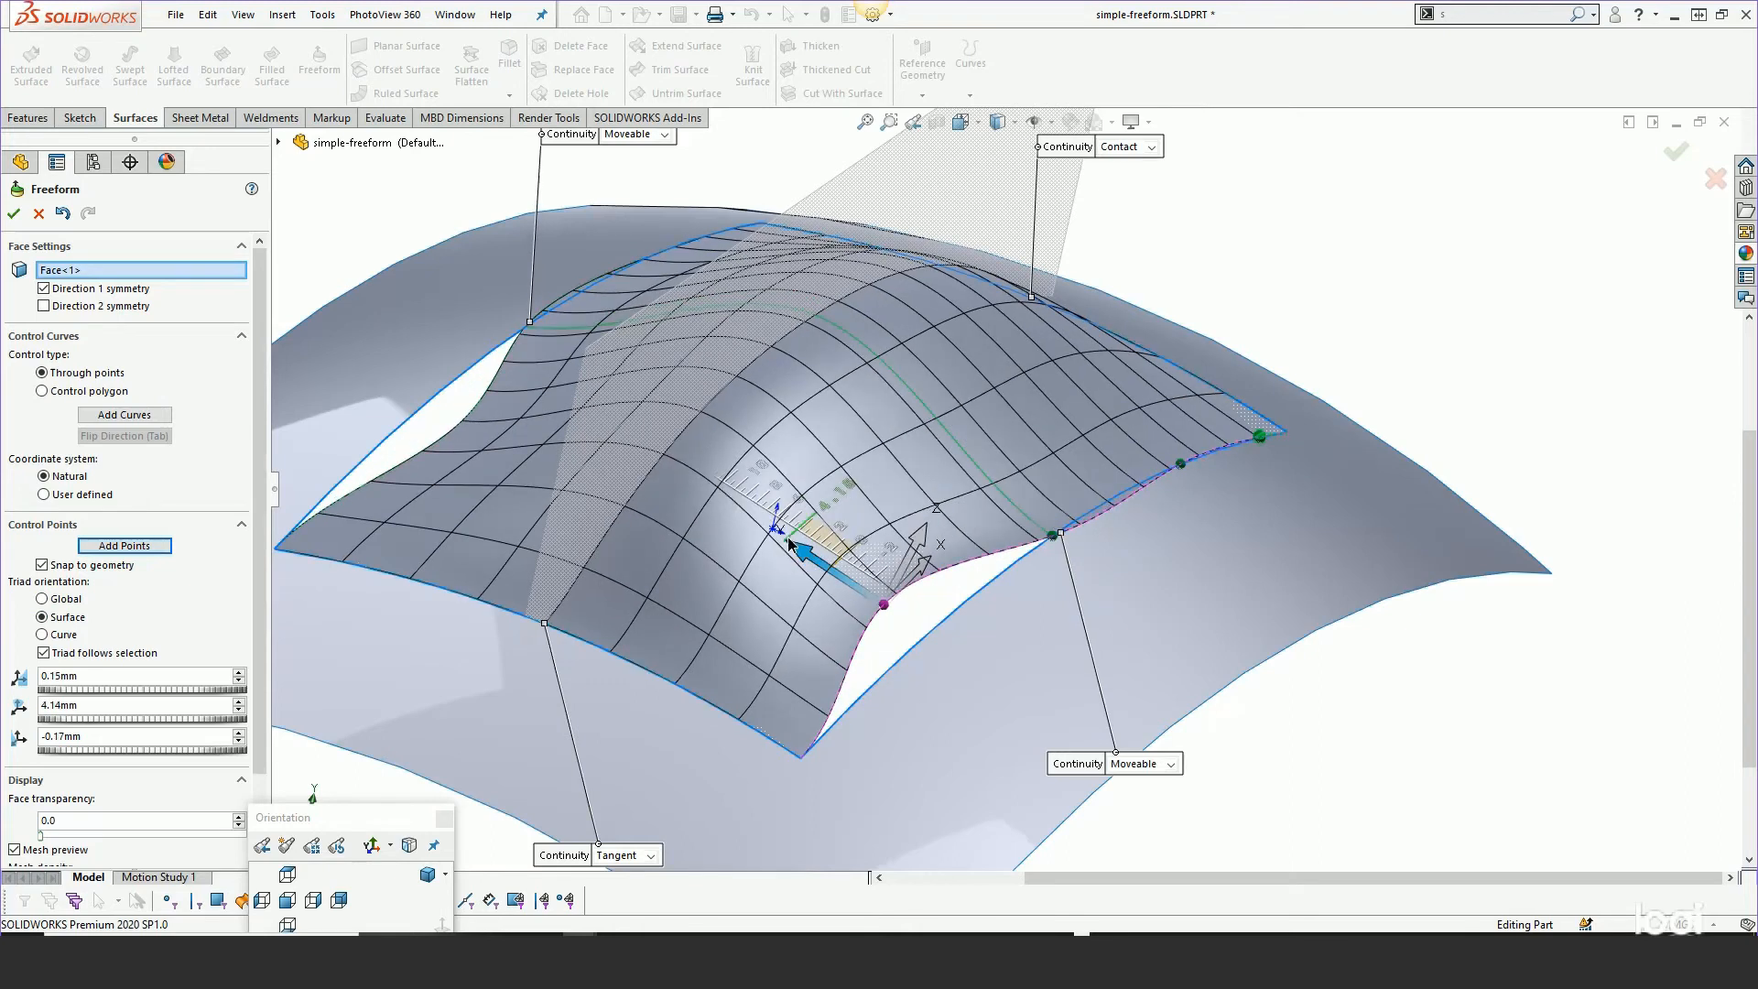
left_click(1181, 463)
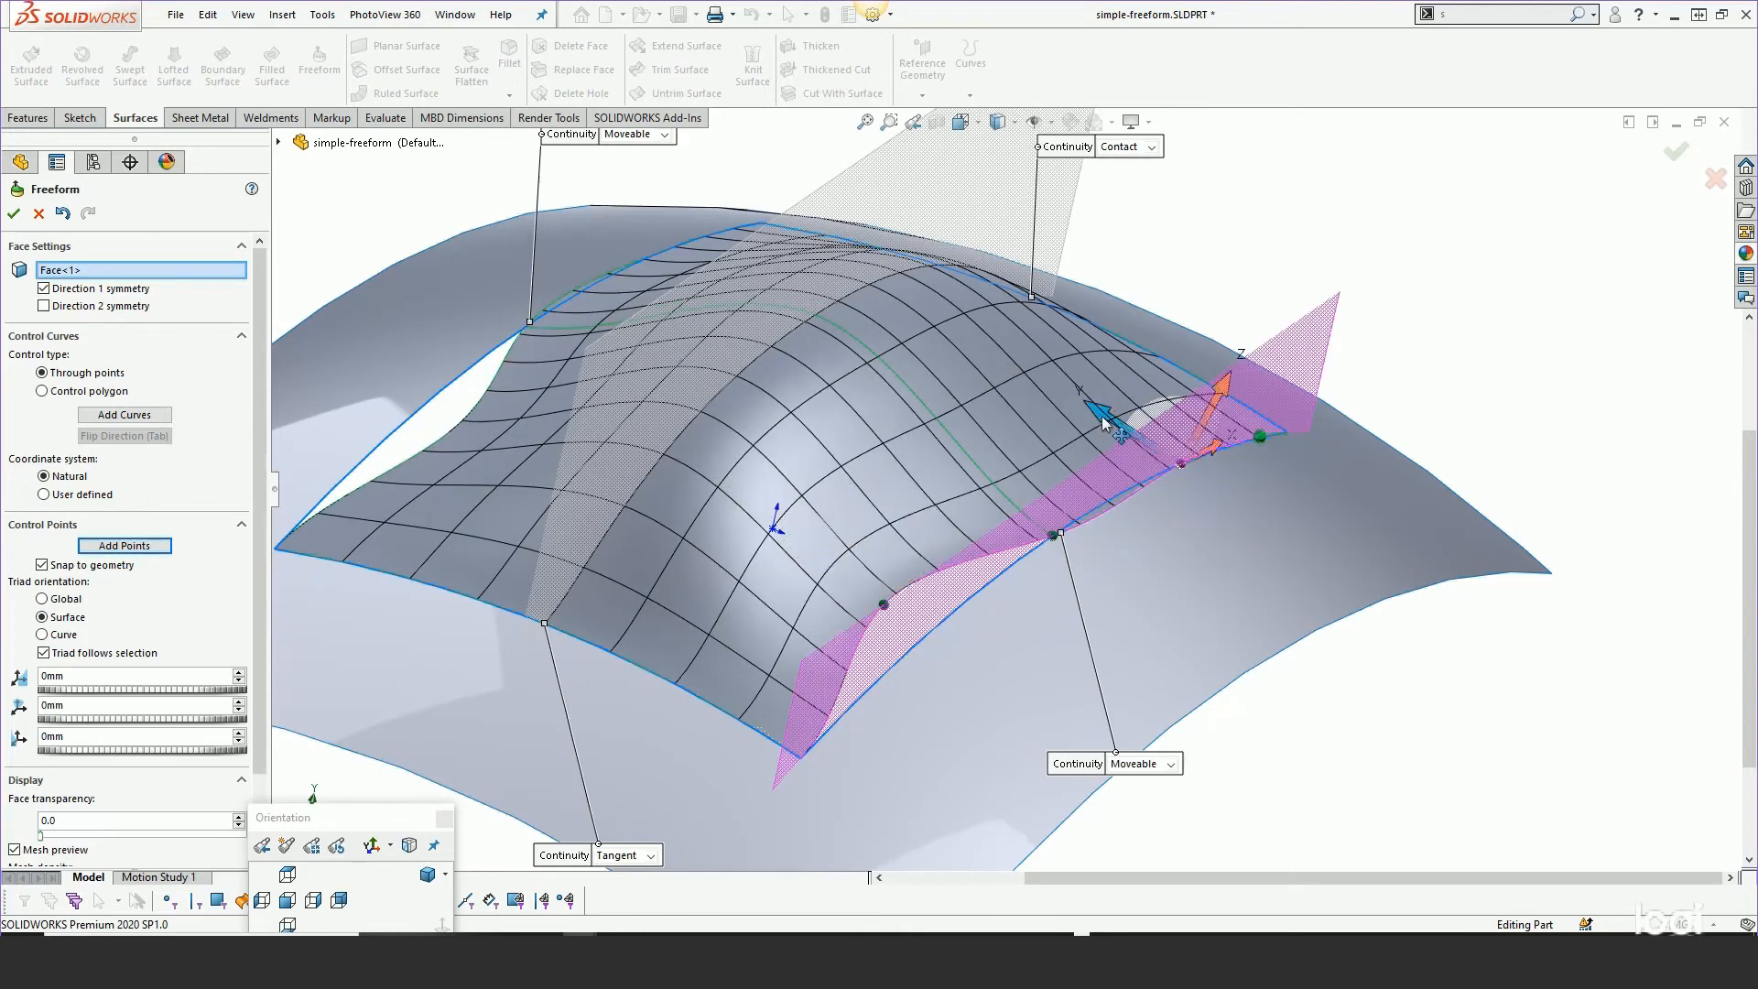
left_click_drag(1104, 414, 1070, 383)
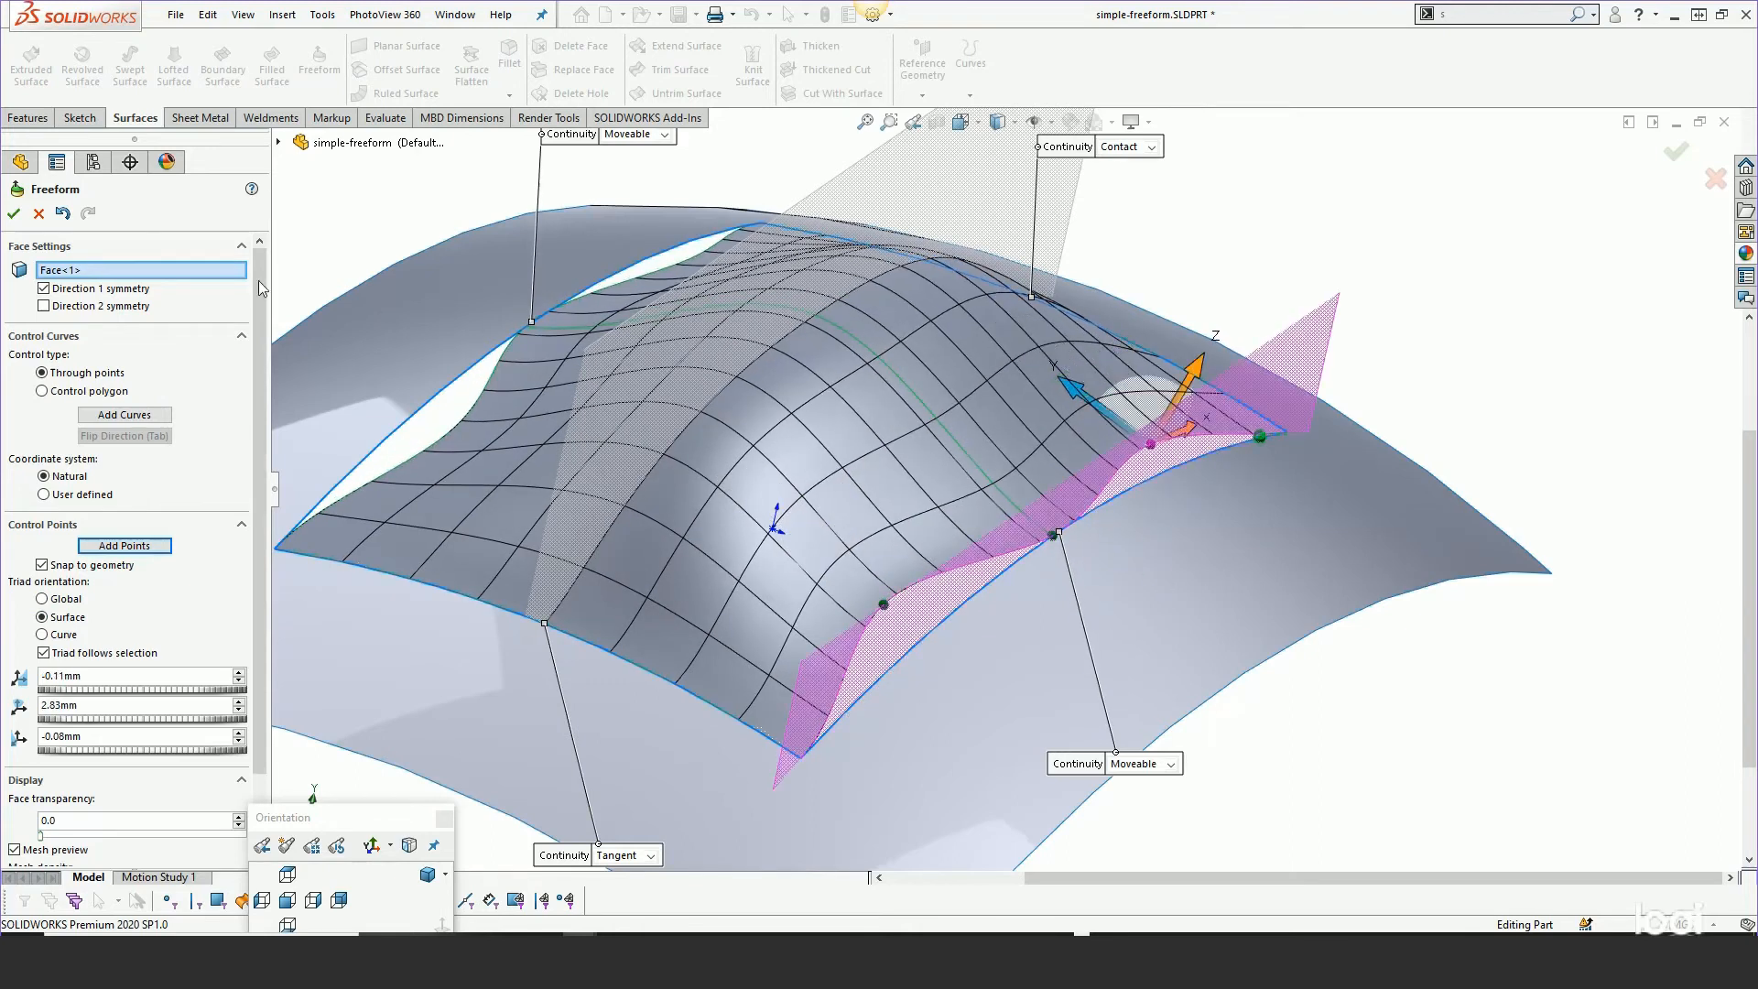
Undo the edge control point moves and set the long edges' continuity back to Tangent
left_click(66, 214)
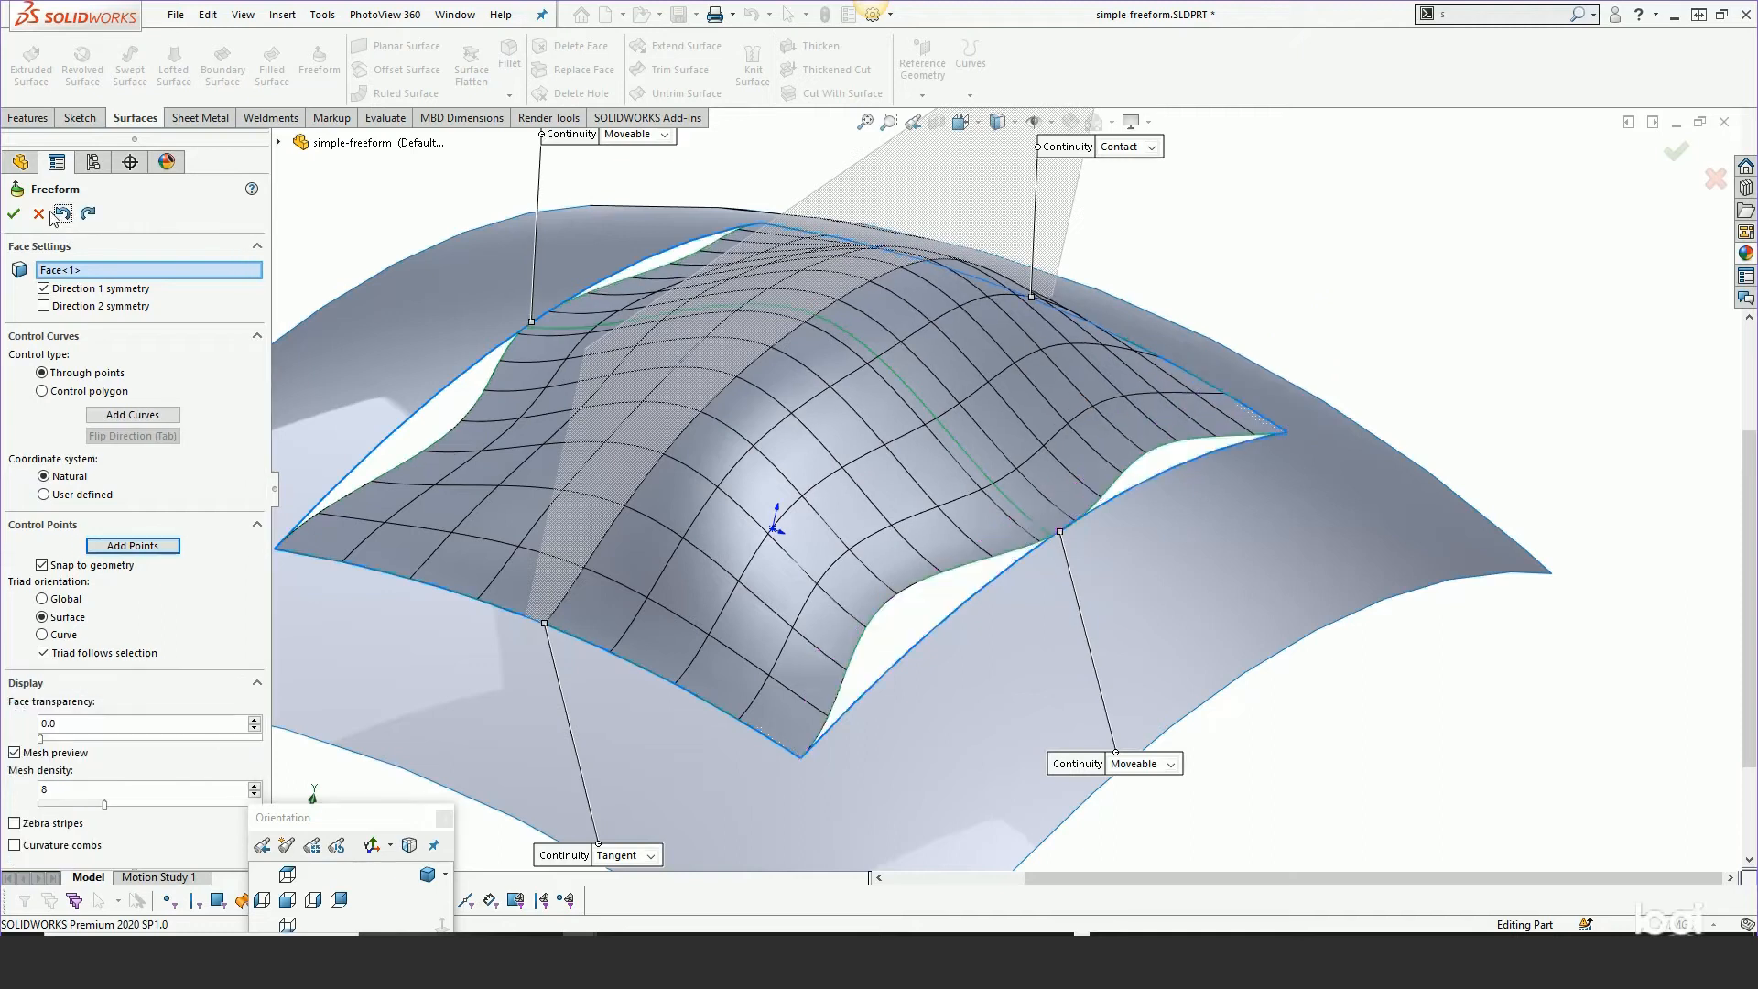
left_click(63, 214)
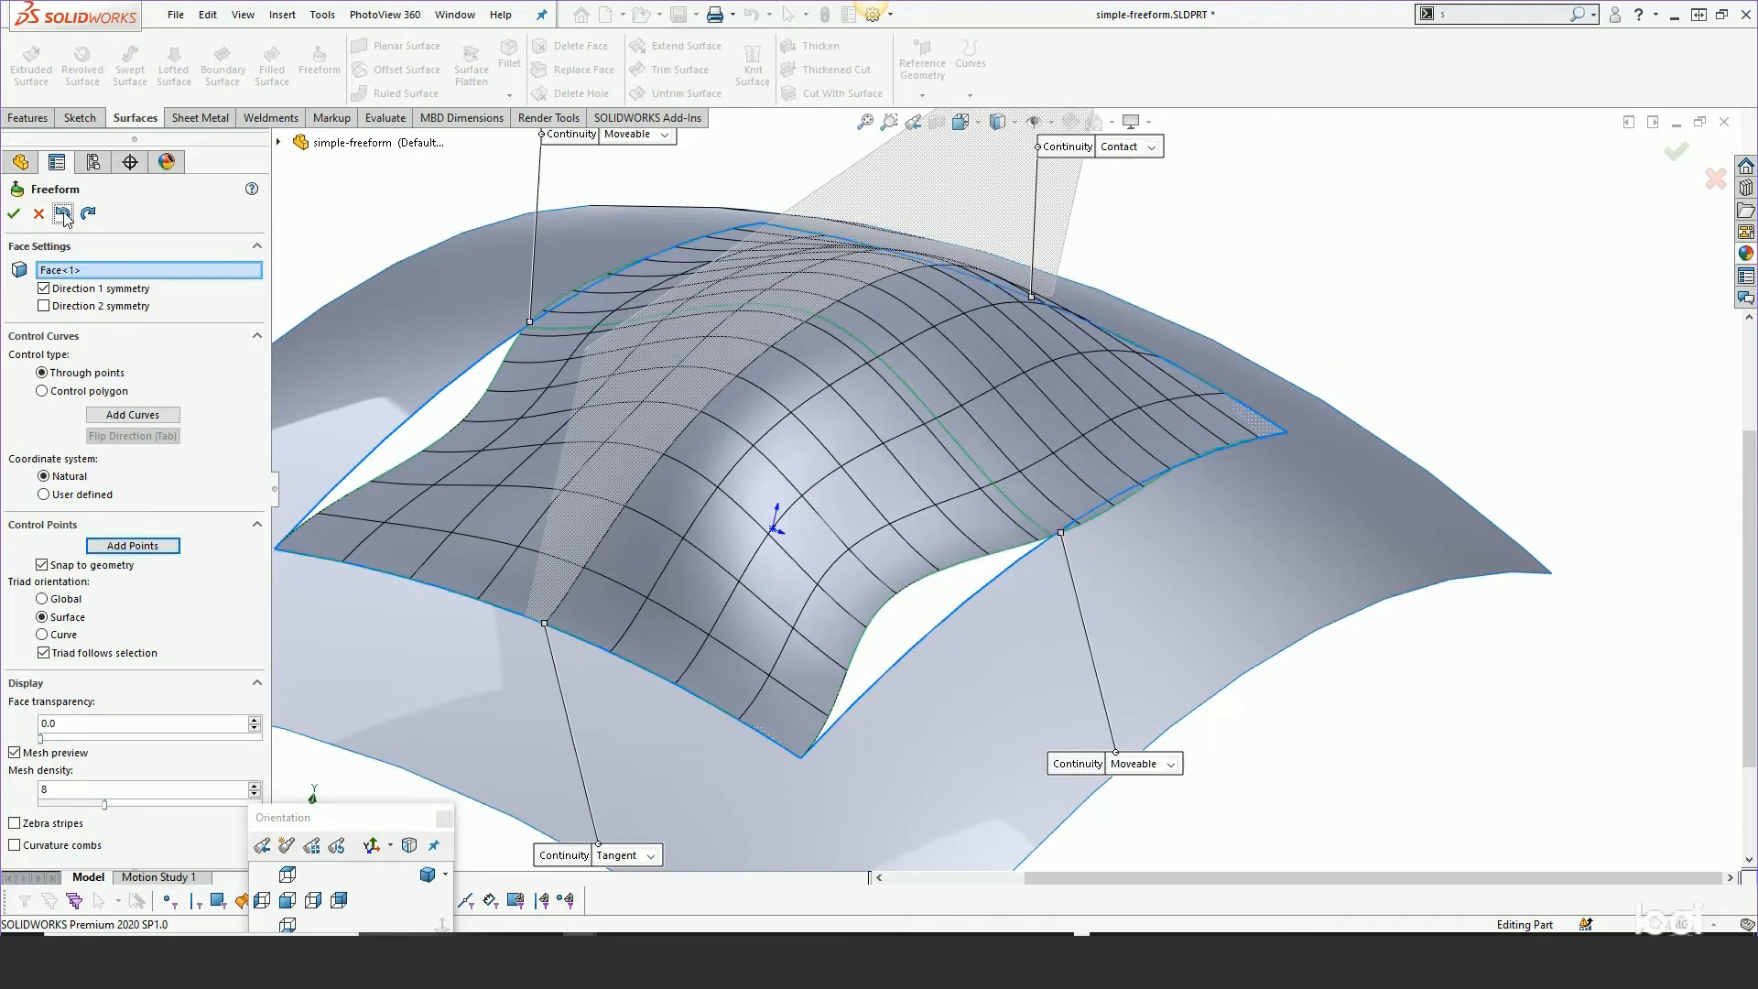
left_click(63, 214)
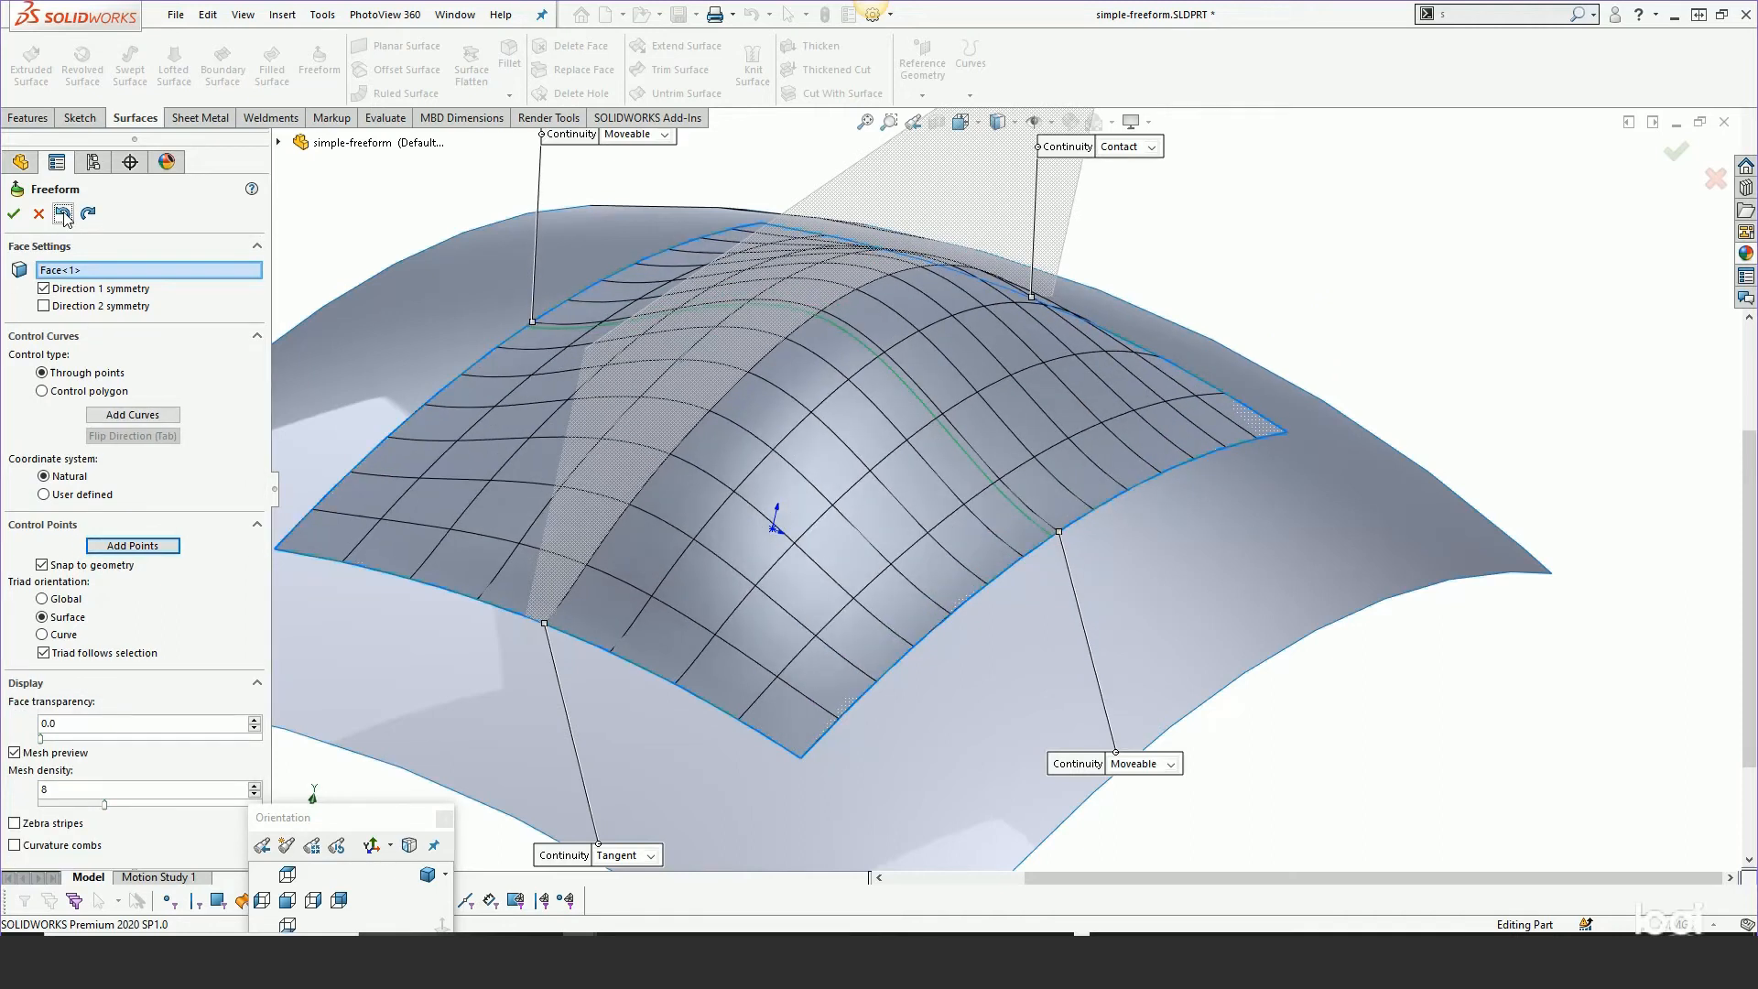
left_click(1170, 765)
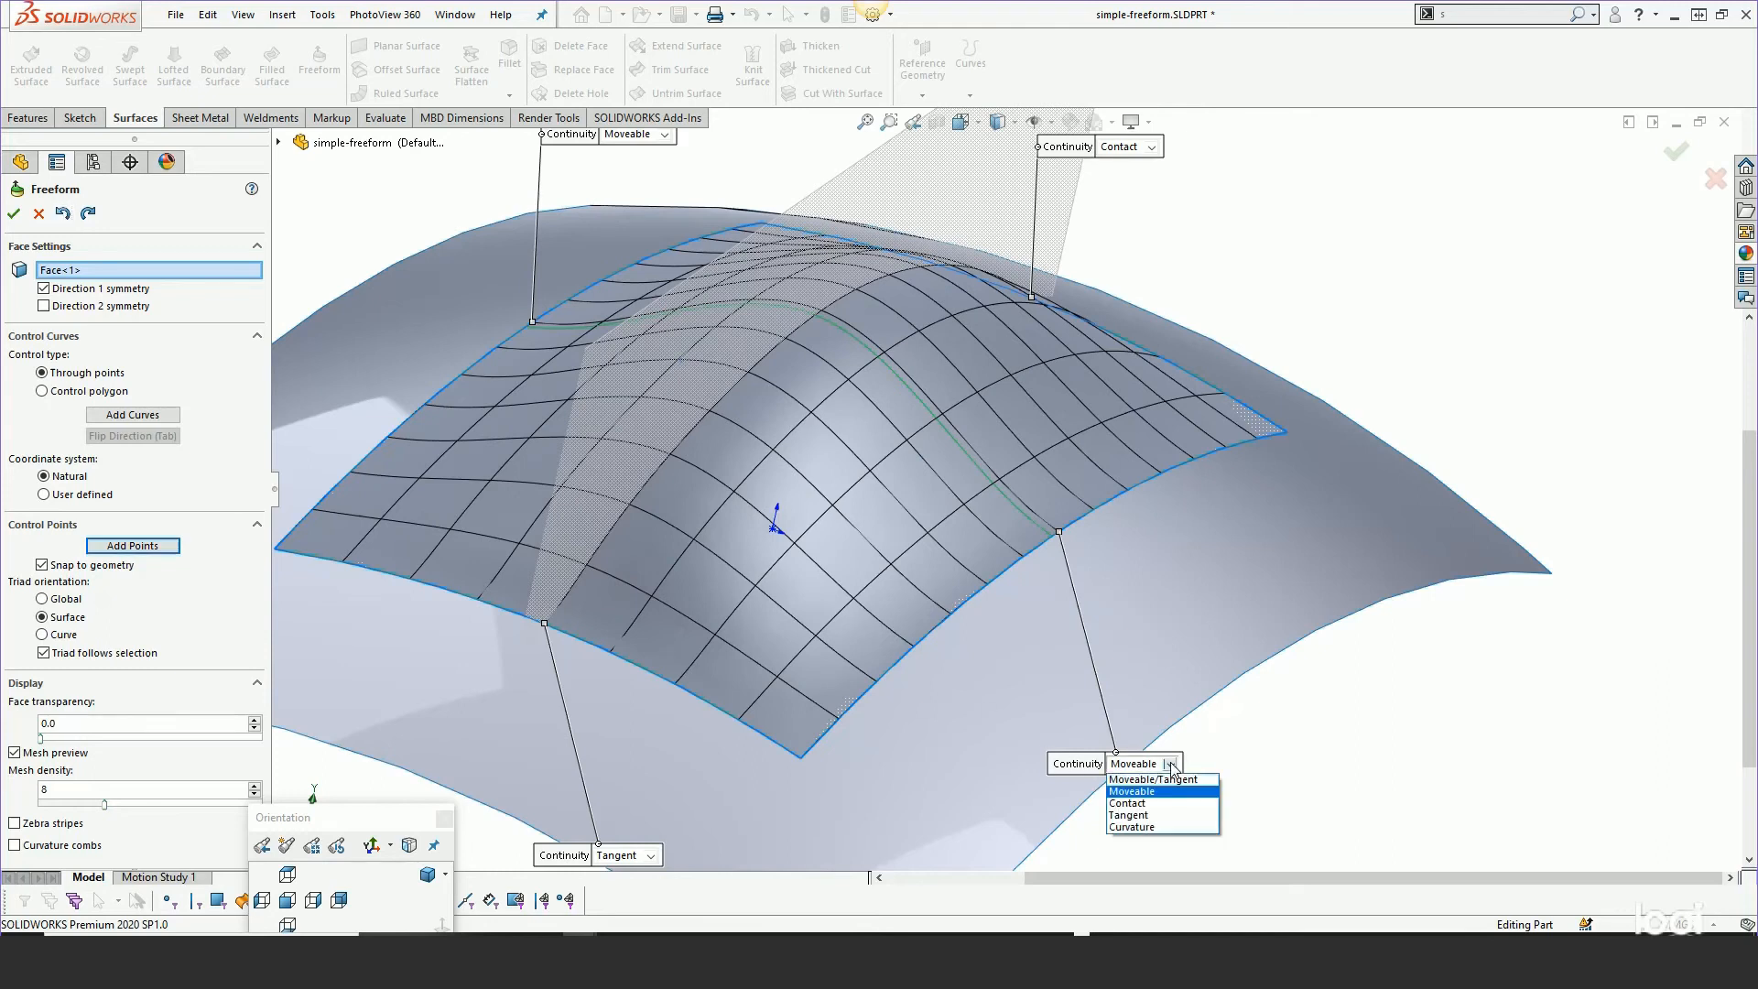
left_click(1128, 815)
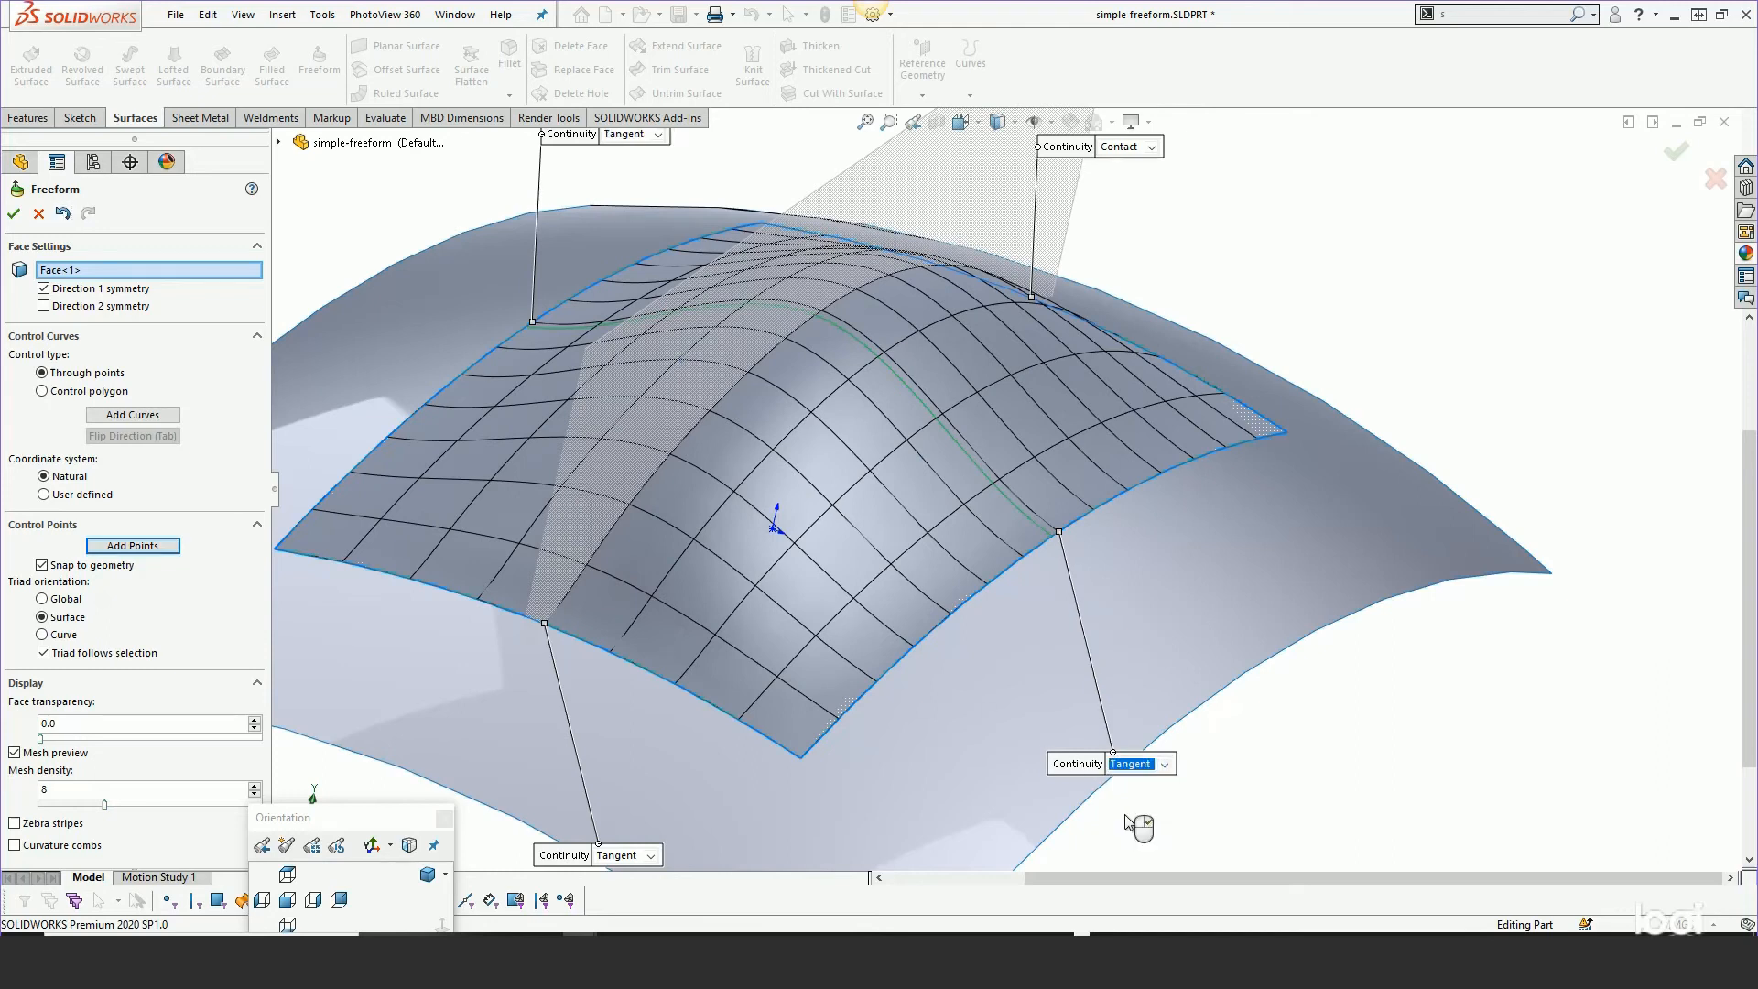
Discard the current Freeform feature and return to the undeformed split face
middle_click_drag(1079, 577, 1064, 576)
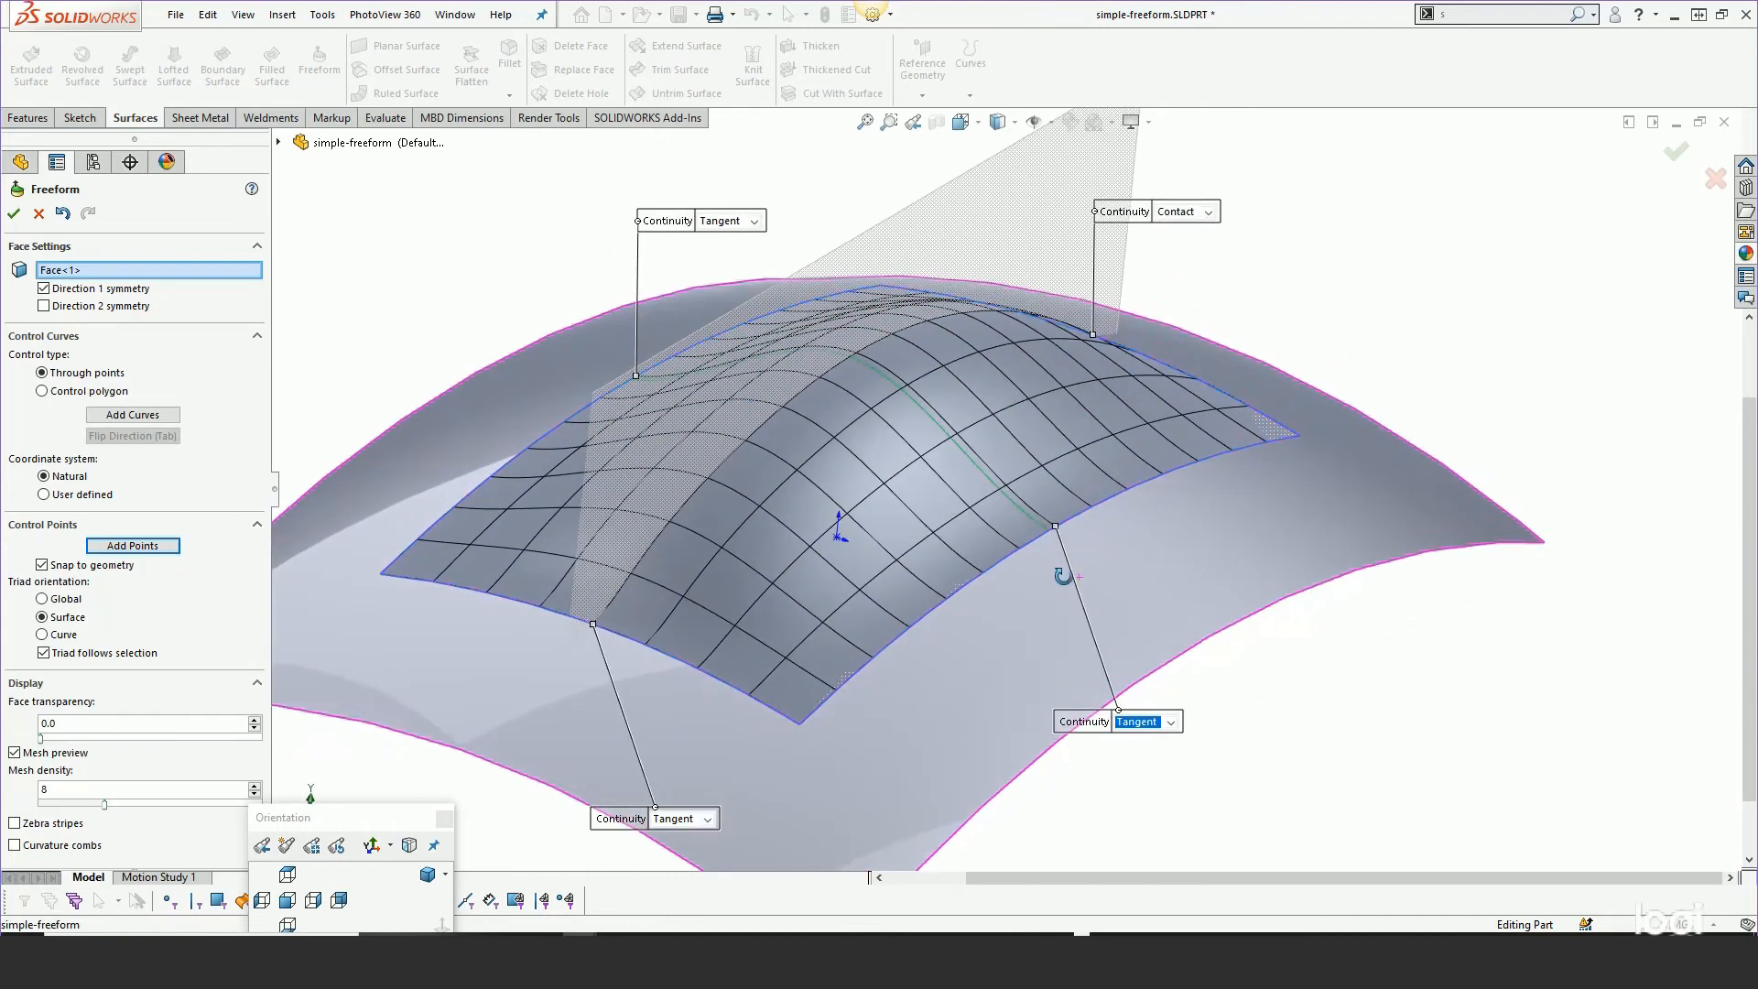
right_click(91, 272)
left_click(284, 278)
left_click(712, 498)
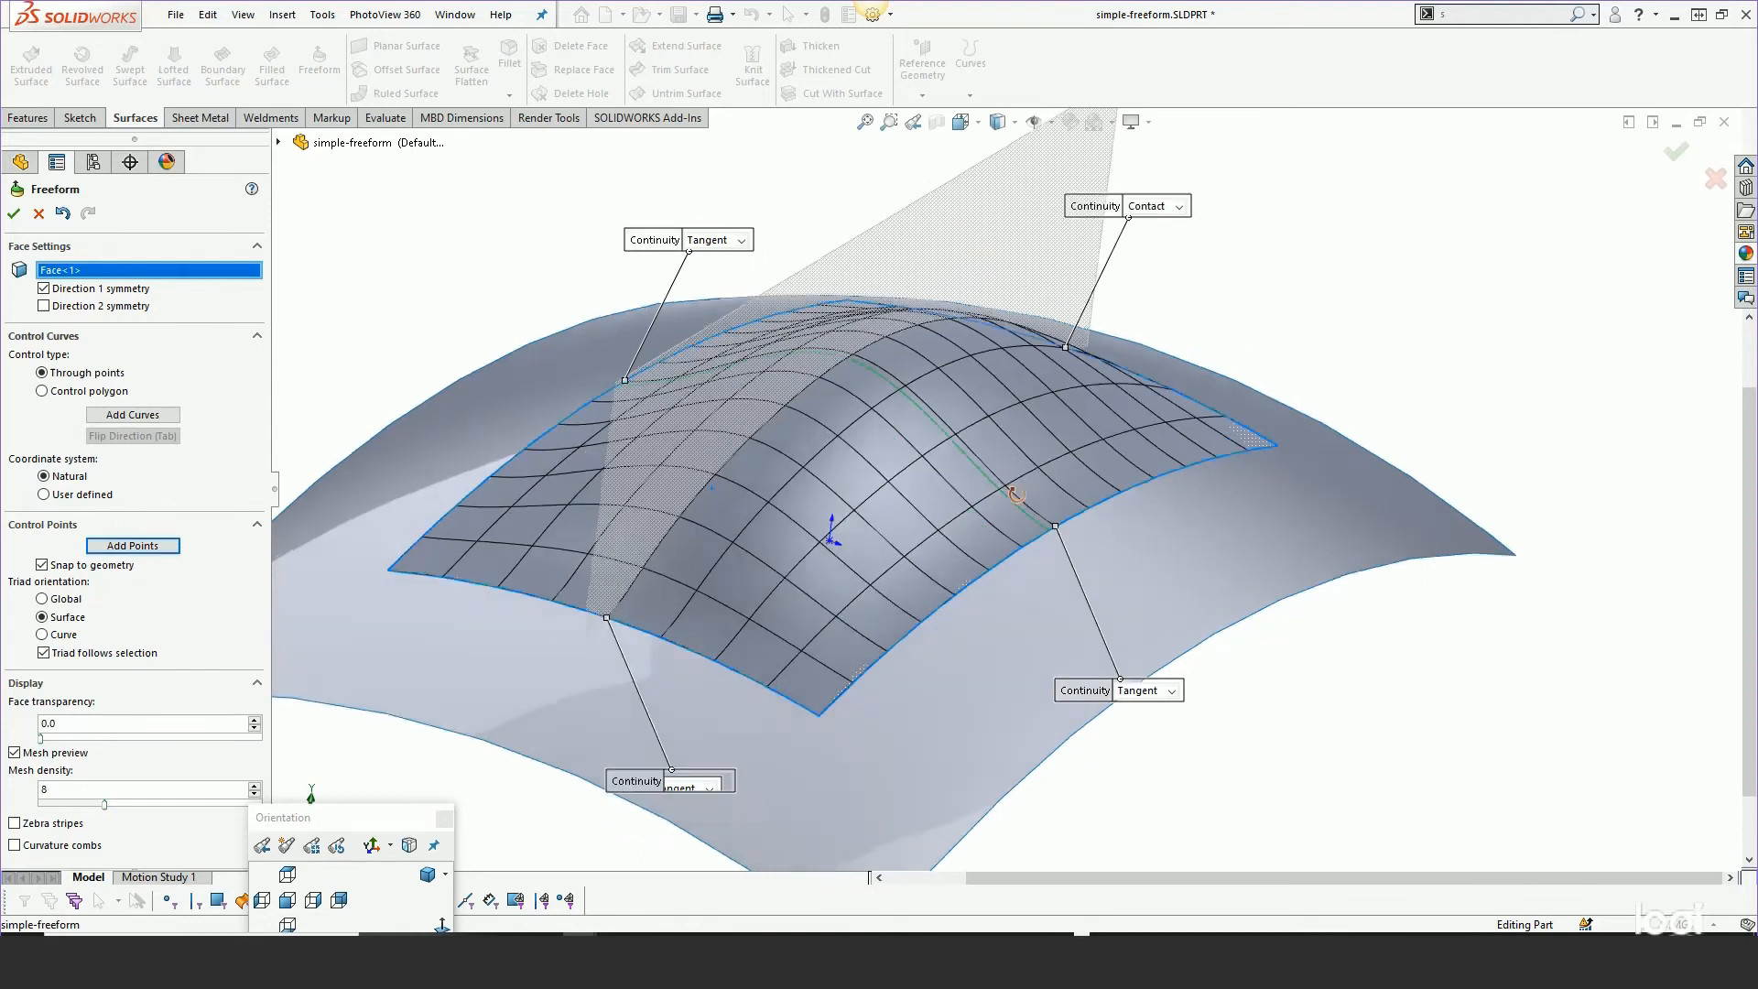
middle_click_drag(1017, 495, 1028, 554)
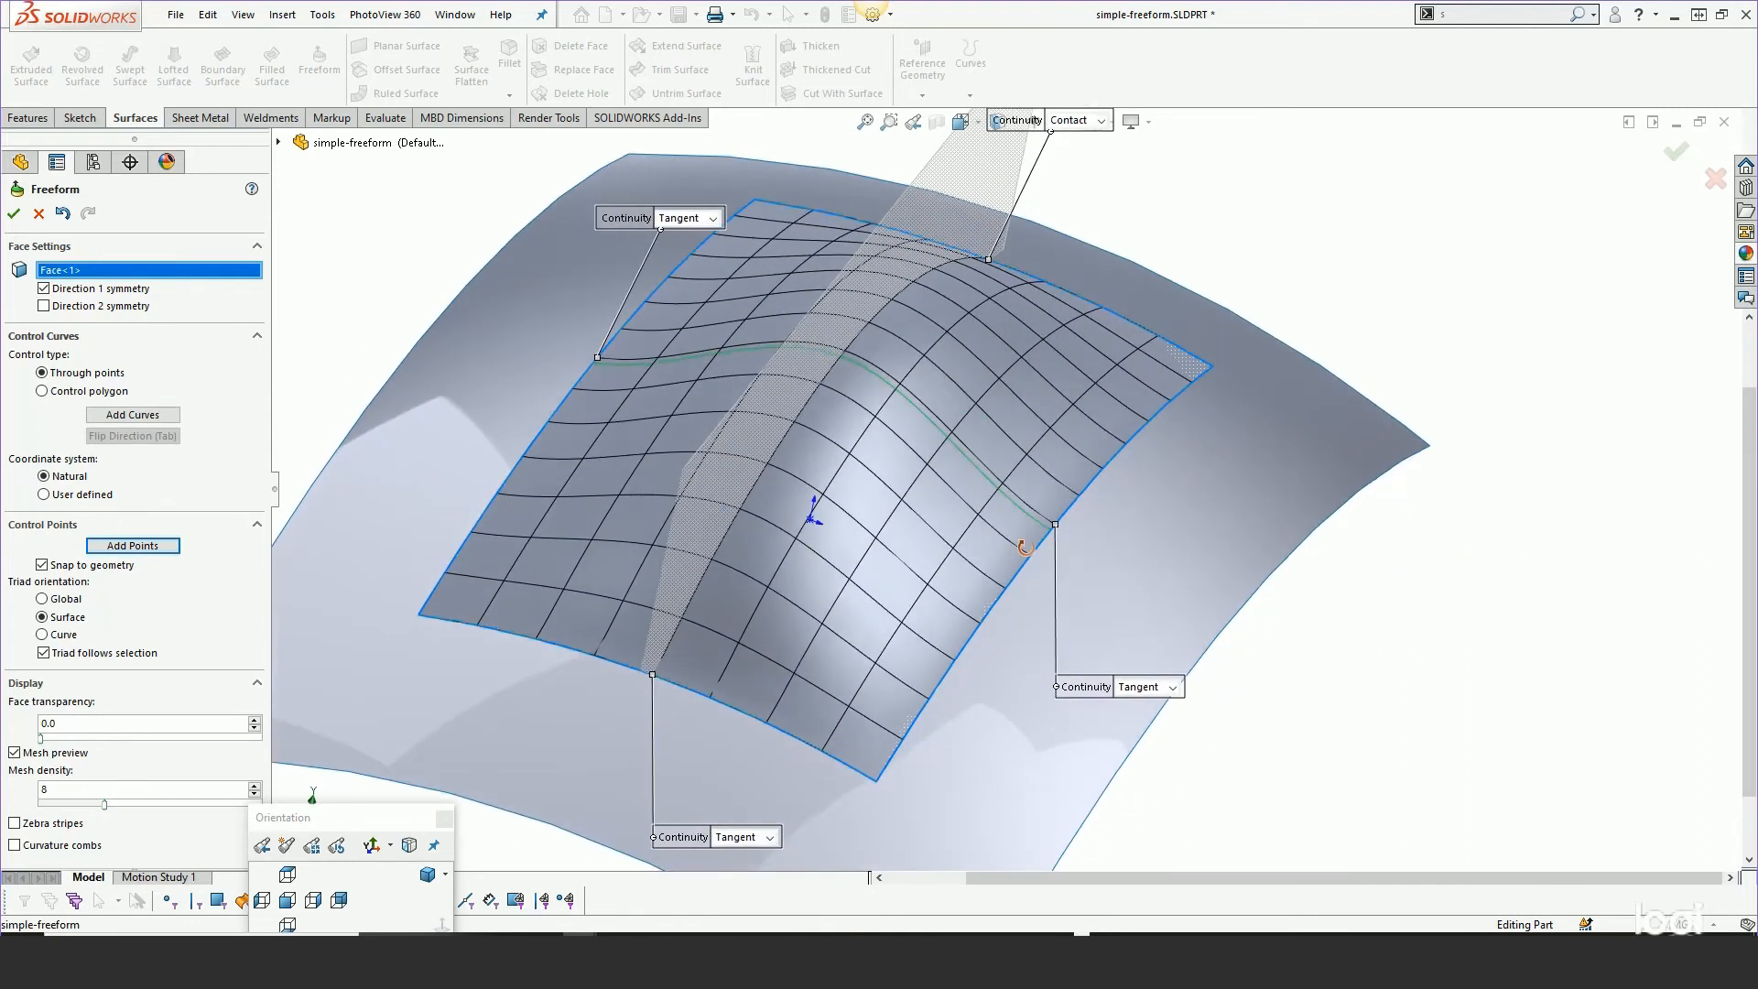
left_click(62, 215)
middle_click_drag(929, 508, 911, 459)
left_click(916, 464)
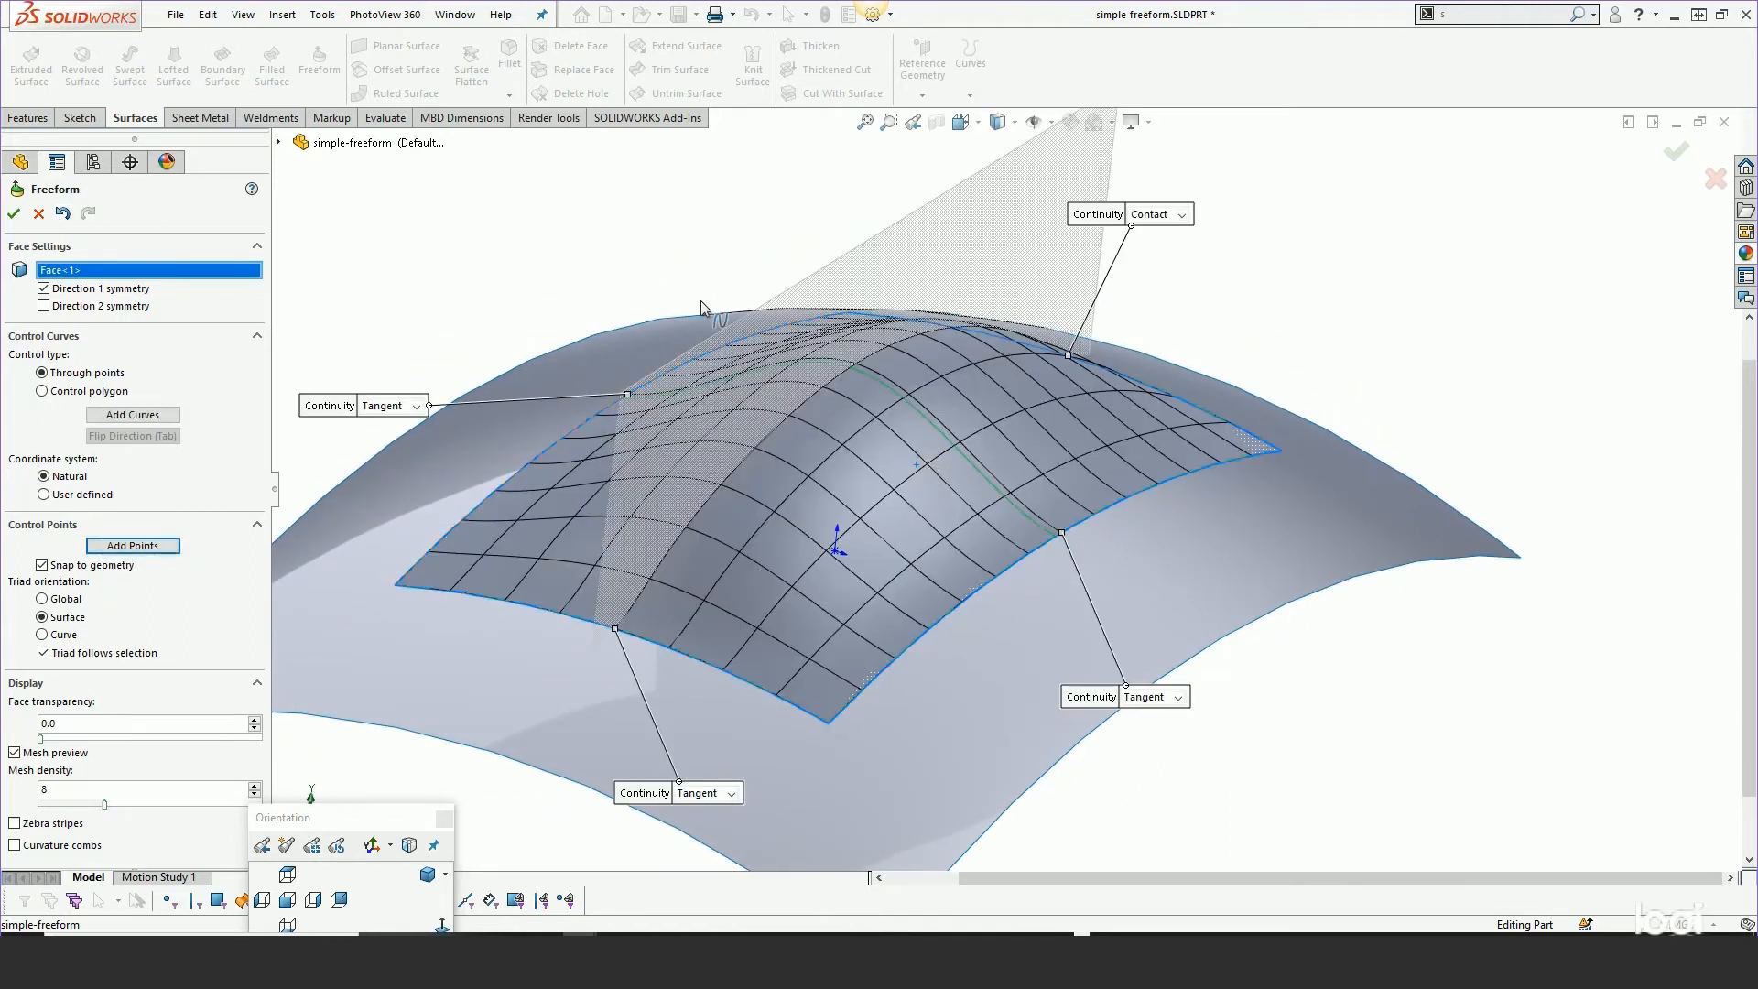
left_click(15, 214)
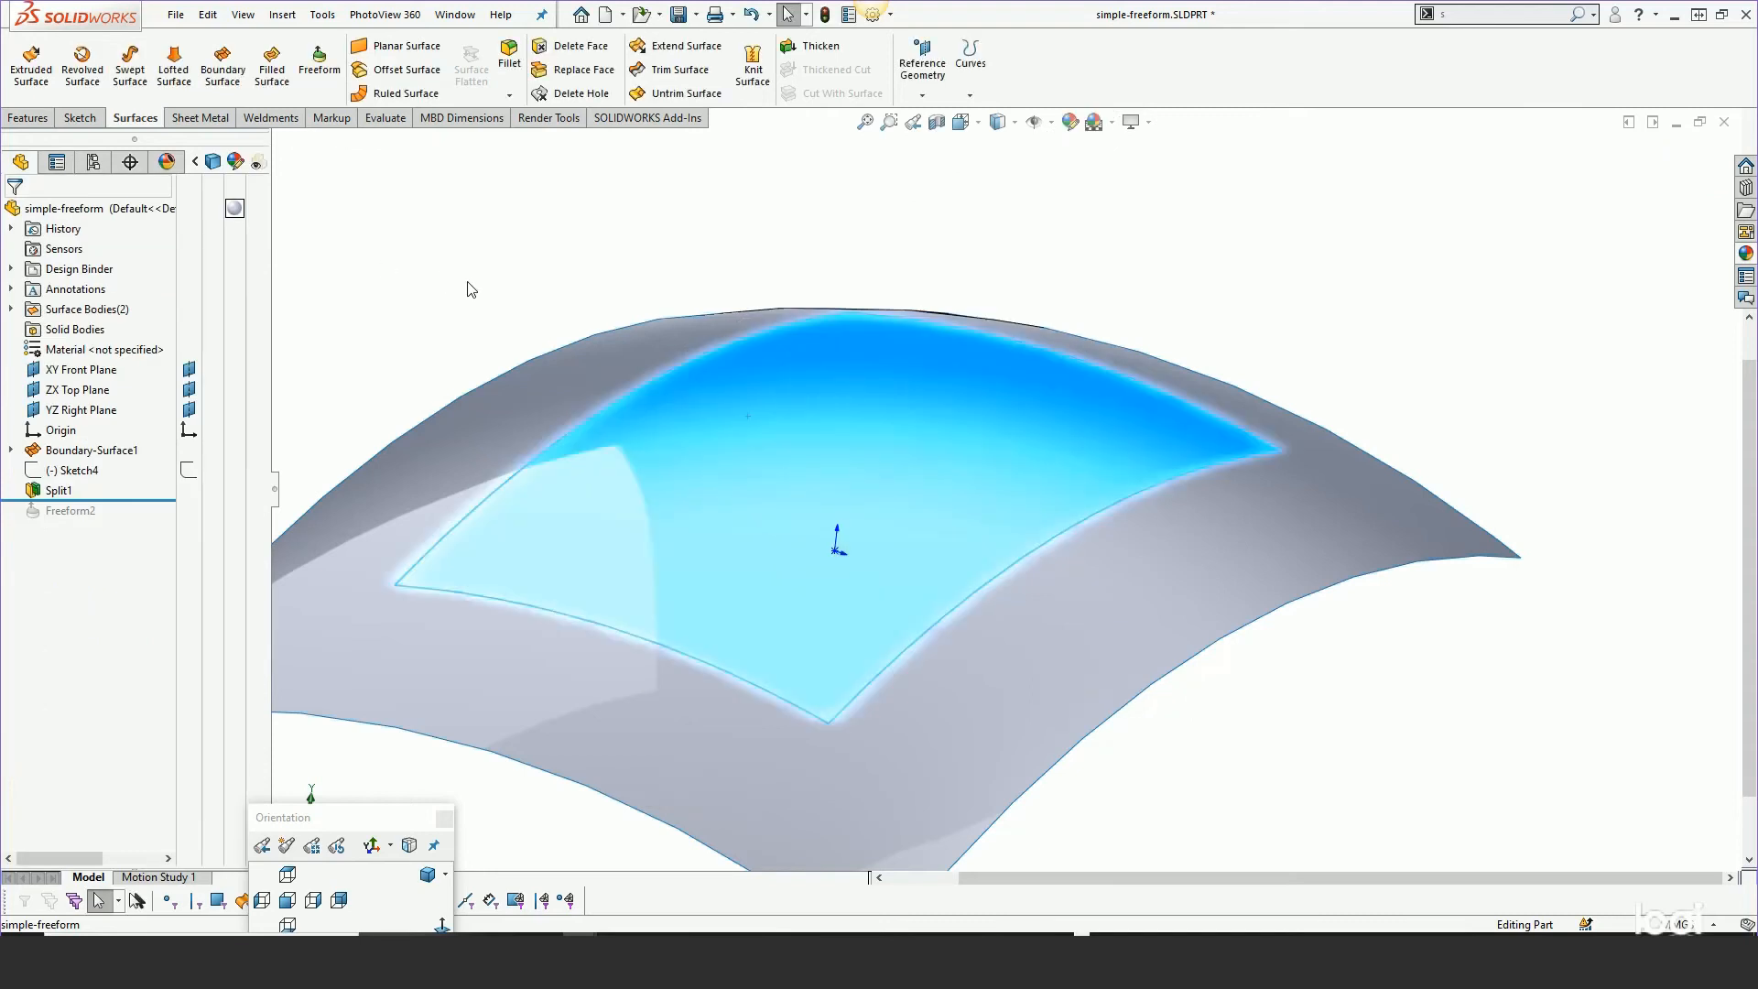
Start a new Freeform feature on the split face with Direction 1 symmetry enabled
left_click(738, 458)
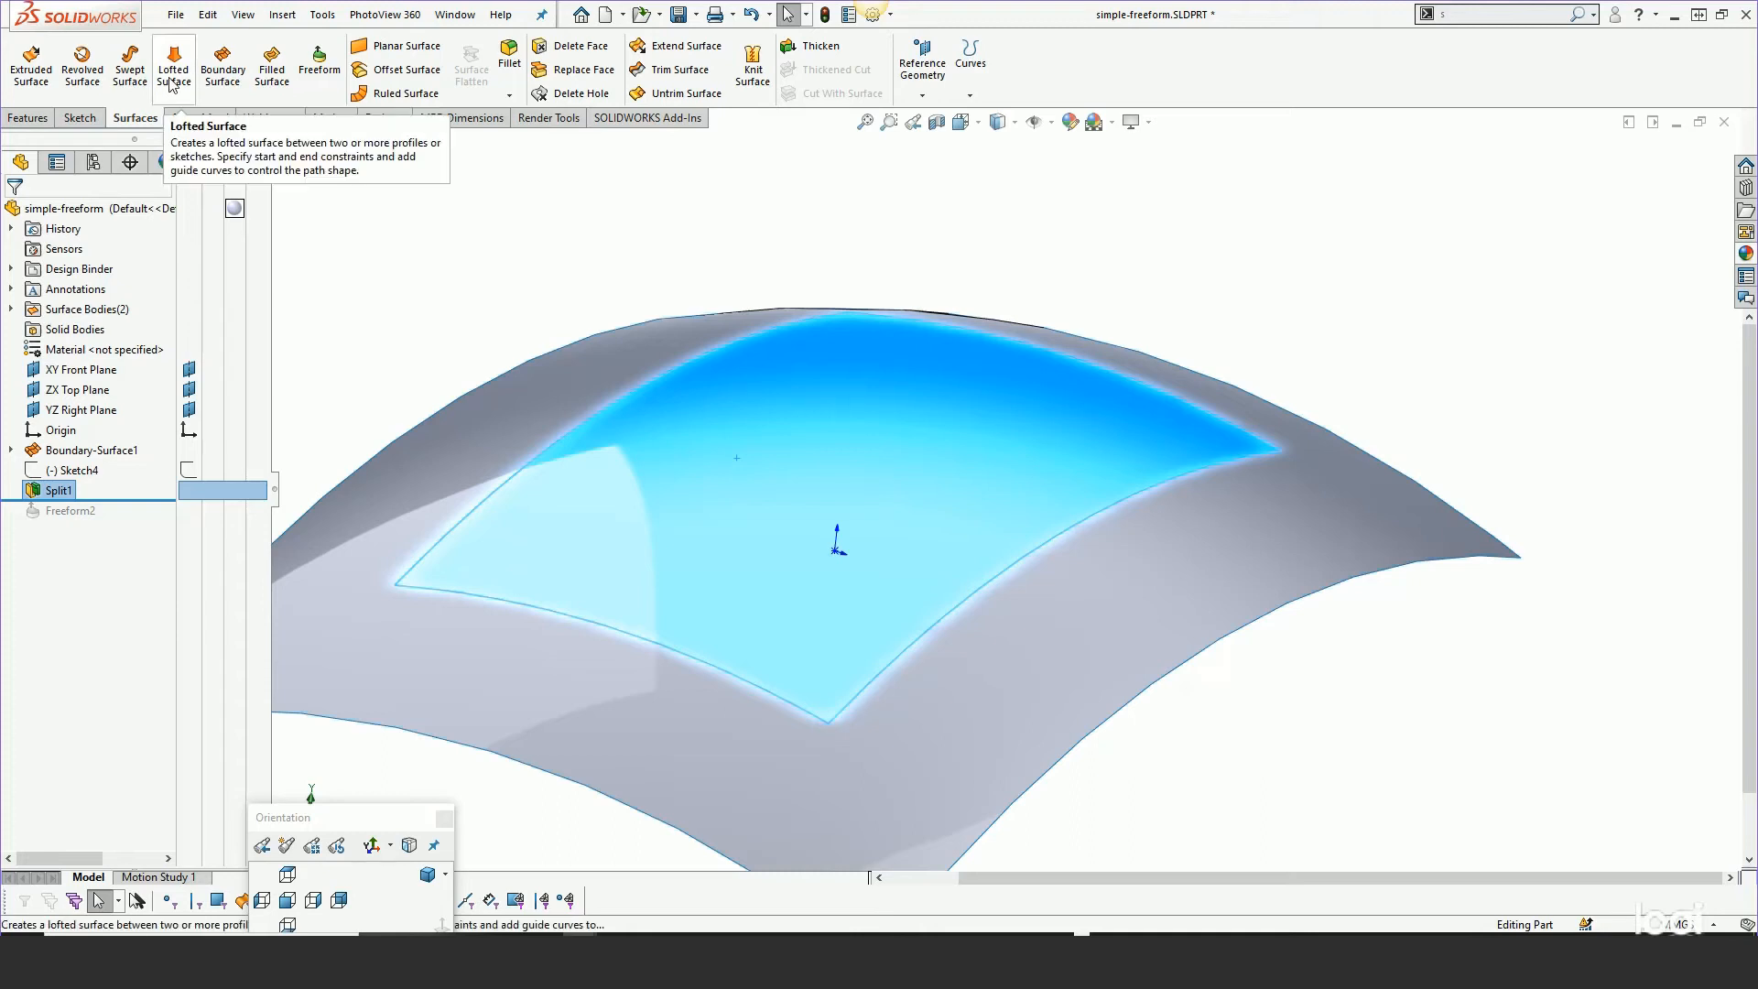
left_click(282, 14)
mouse_move(308, 95)
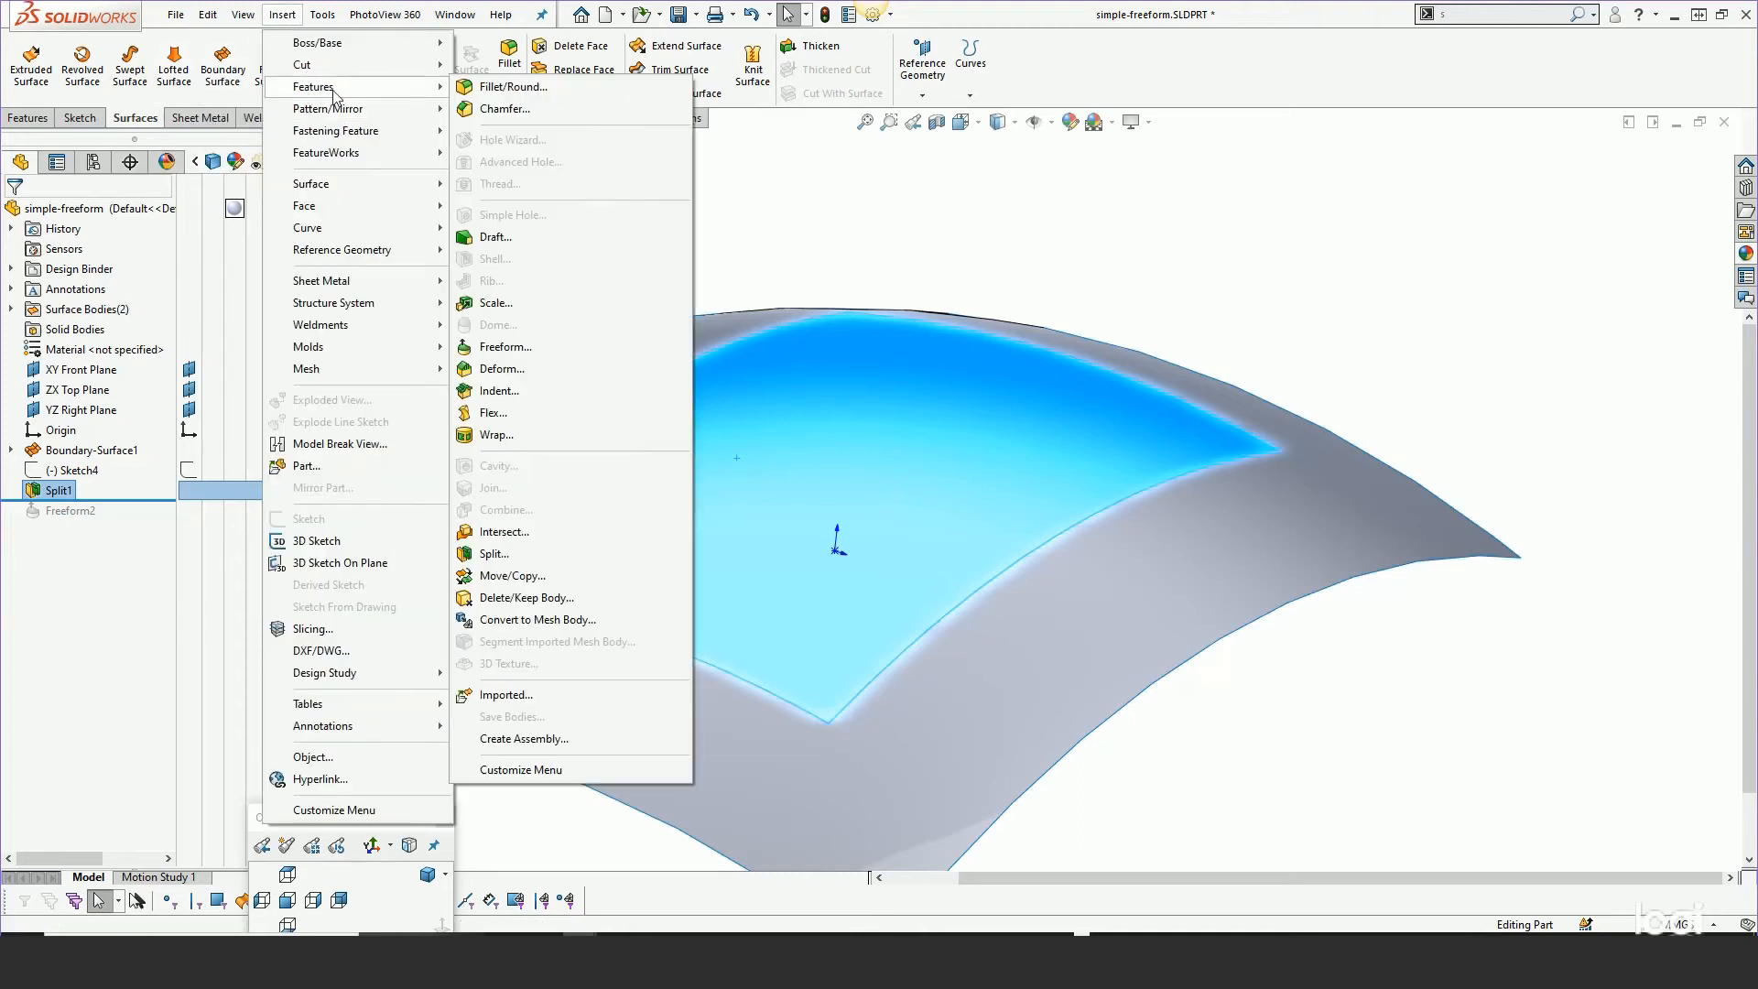
left_click(505, 348)
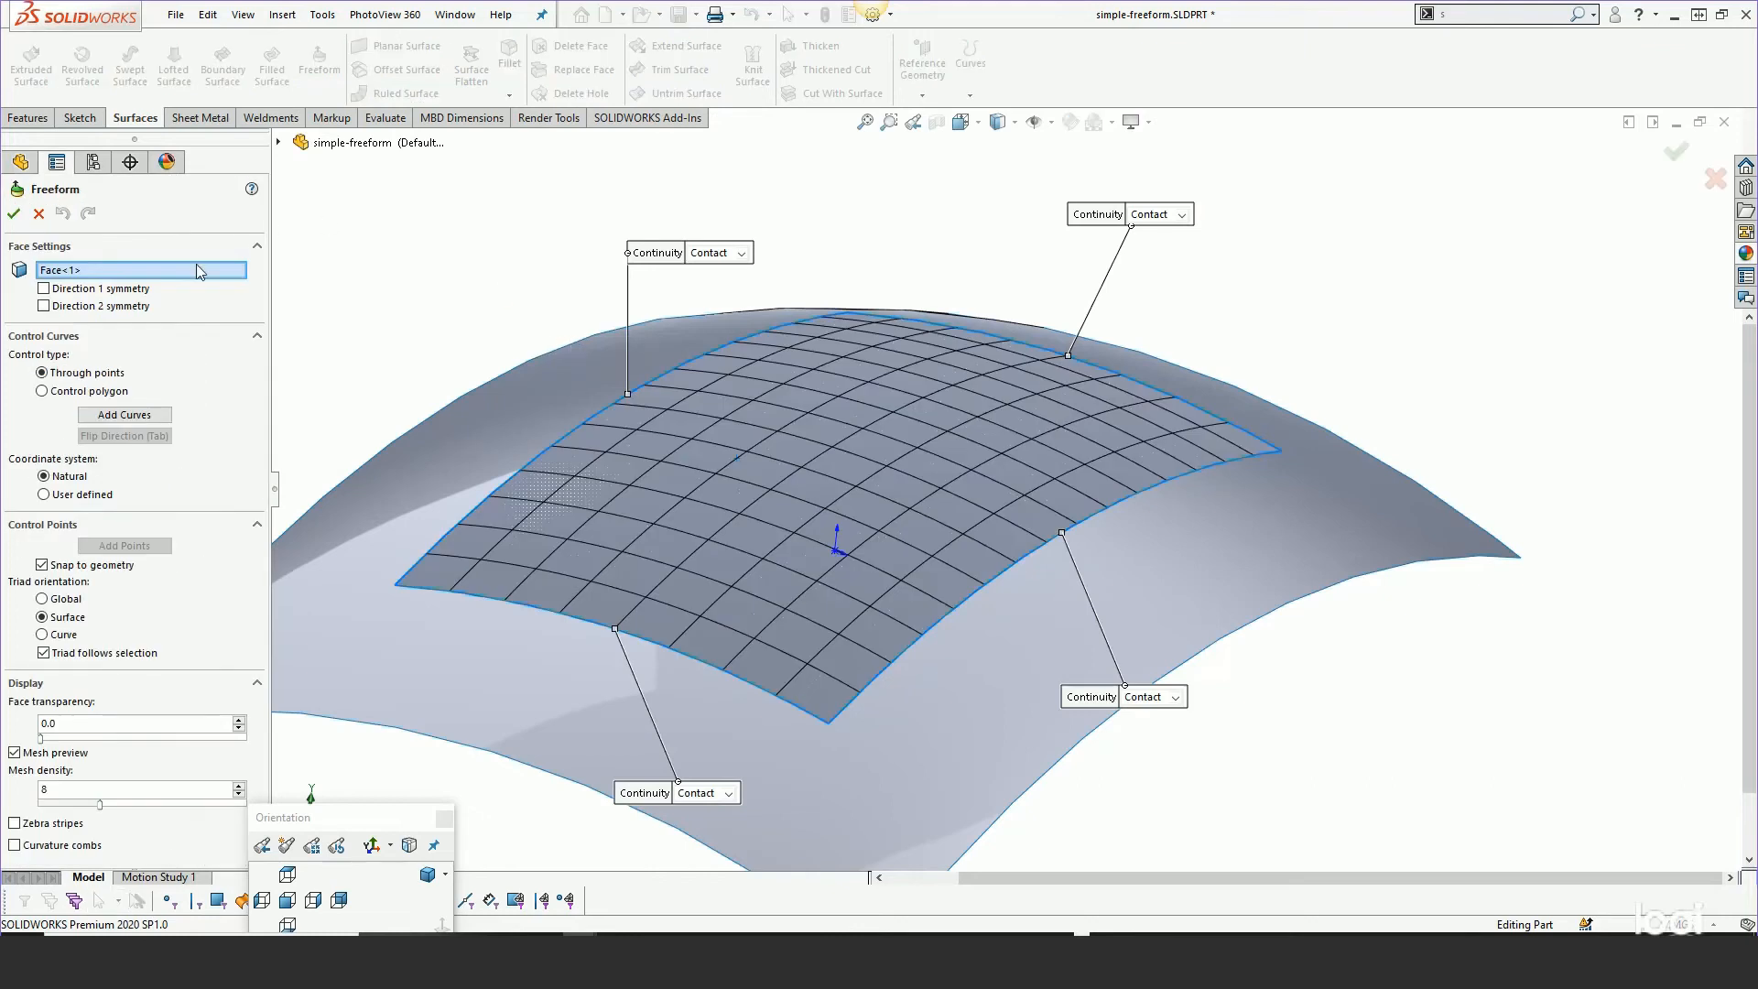
left_click(44, 288)
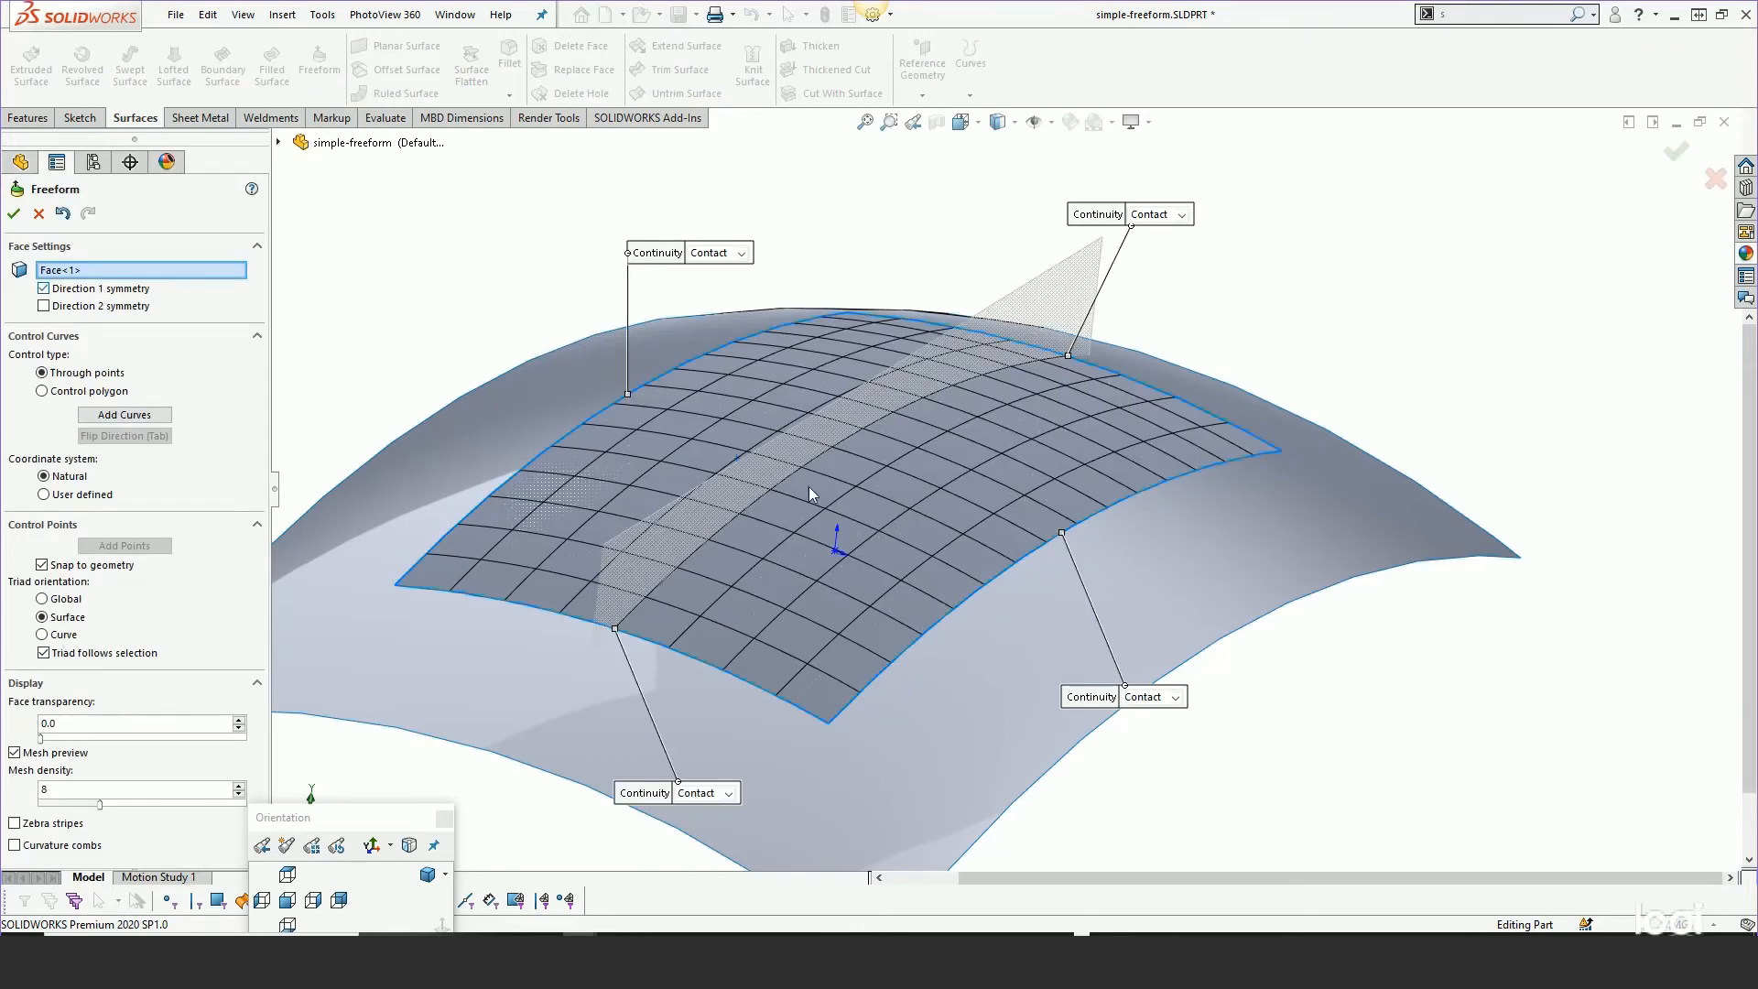
Add a control curve across the middle of the face between the long edges, with a control point at the symmetry plane
left_click(115, 416)
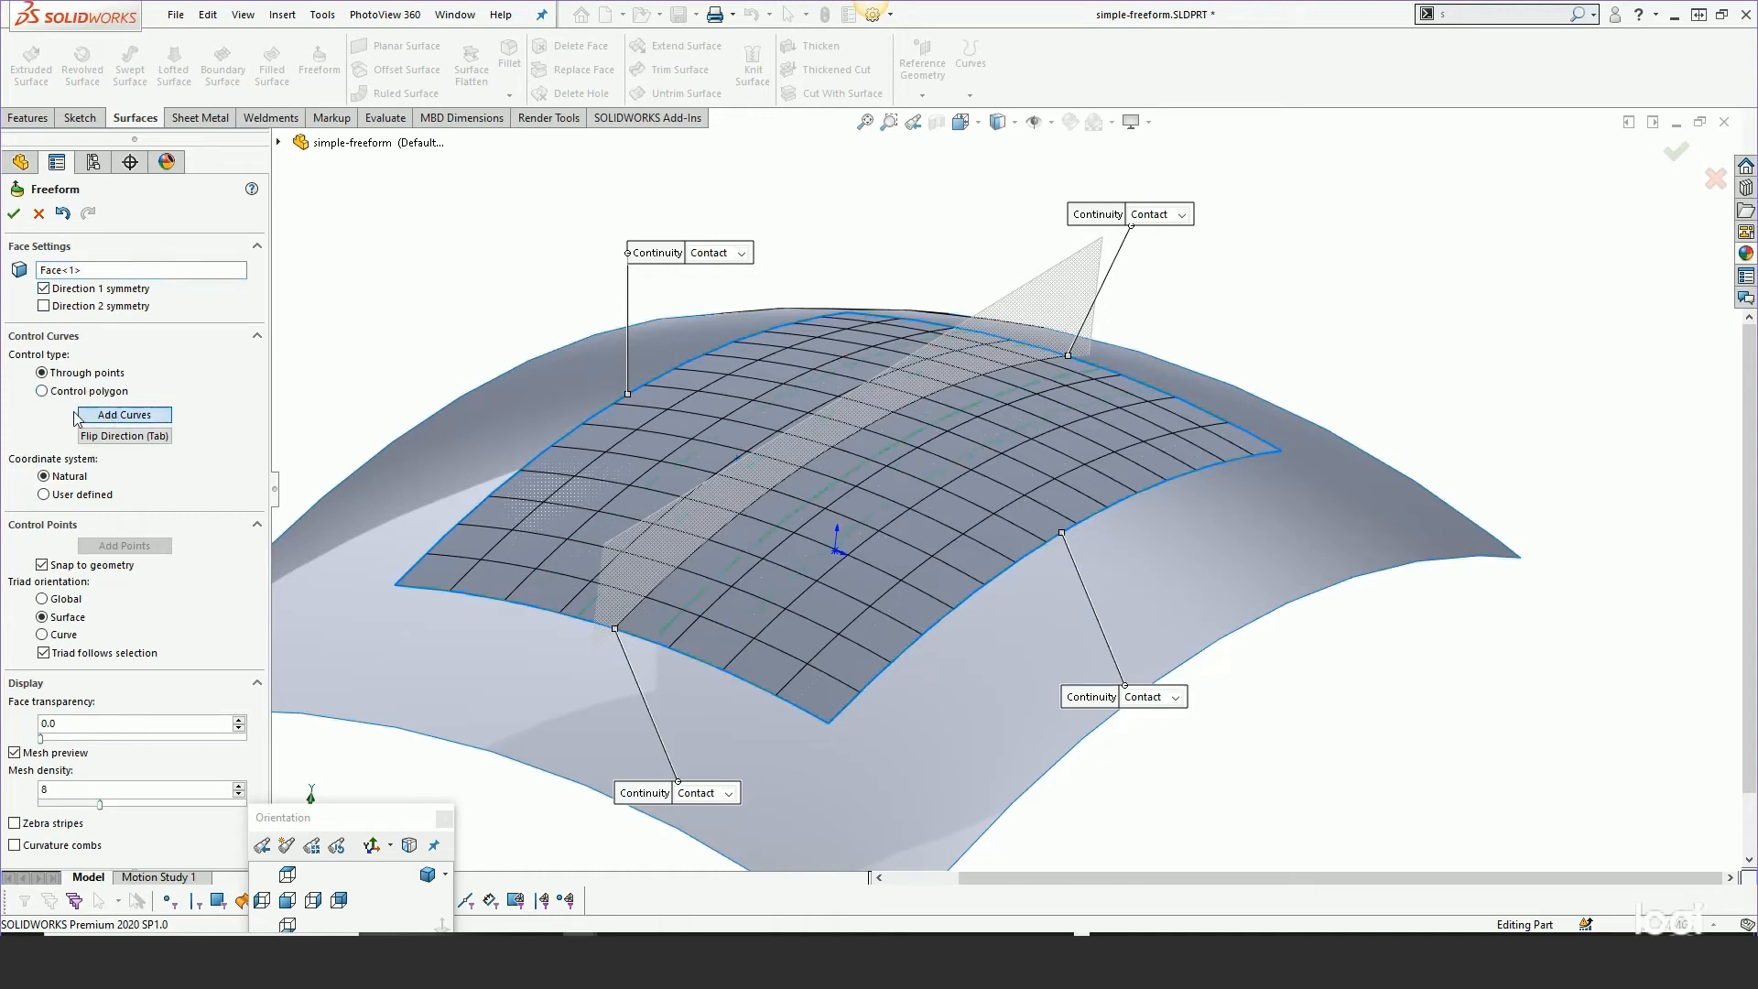
left_click(44, 307)
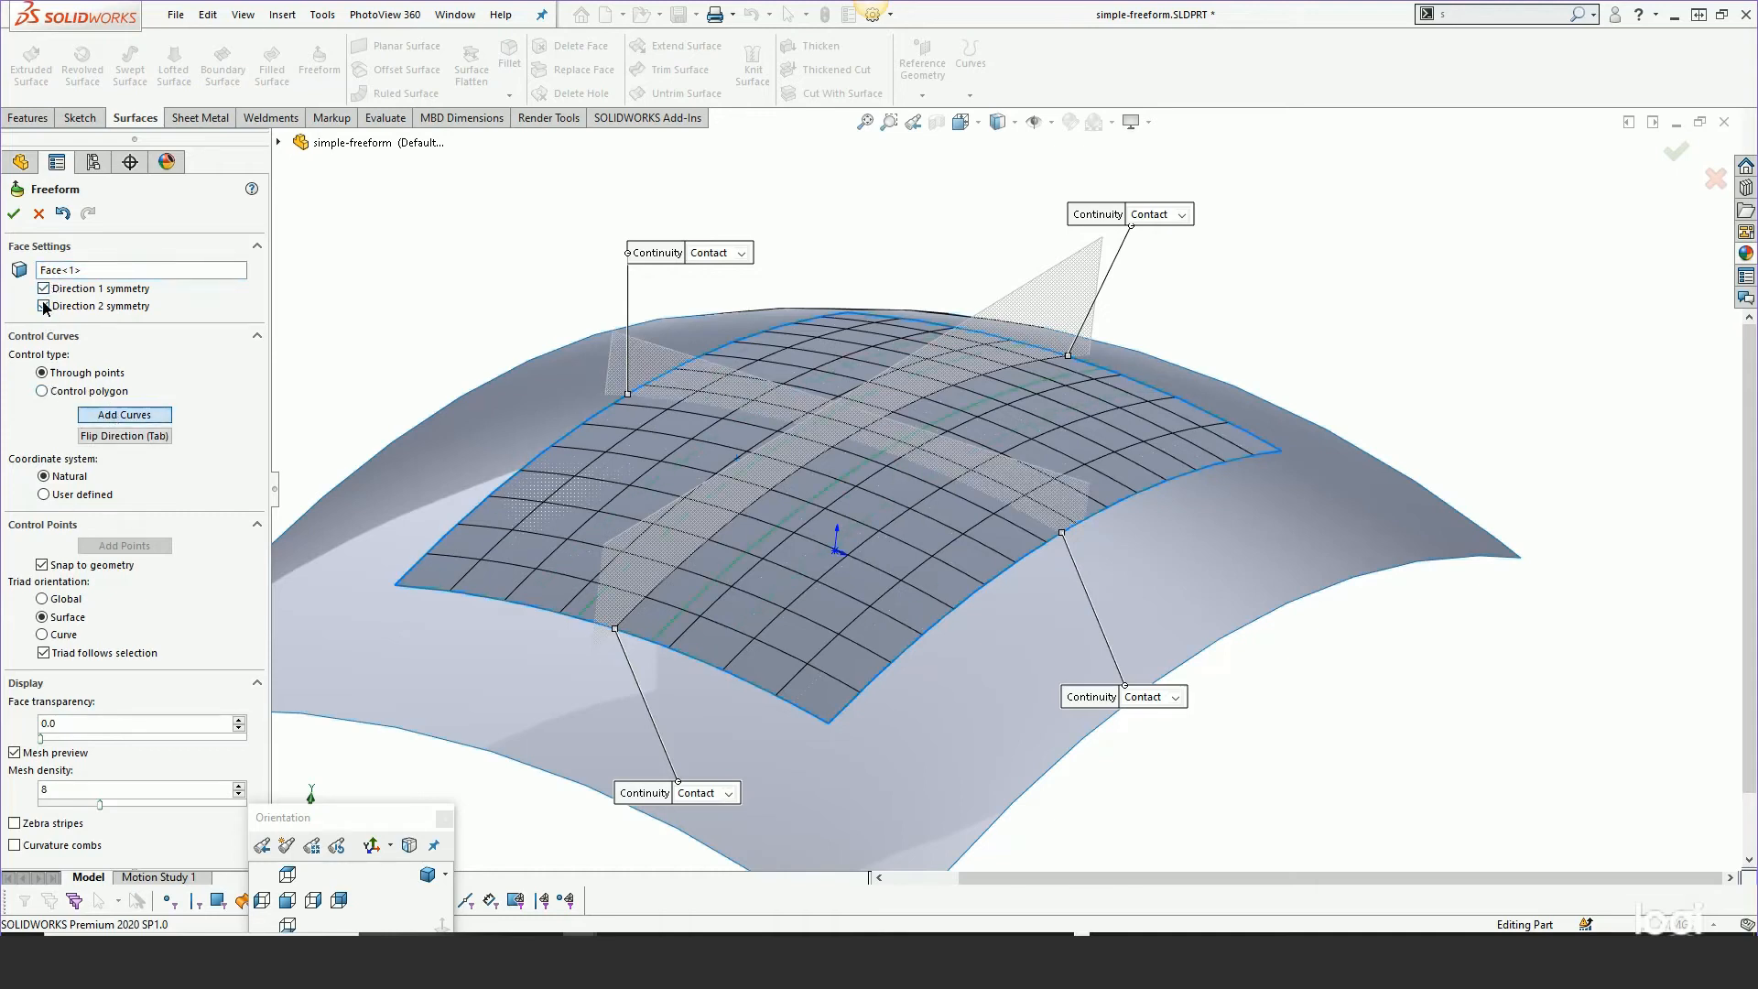
left_click(44, 307)
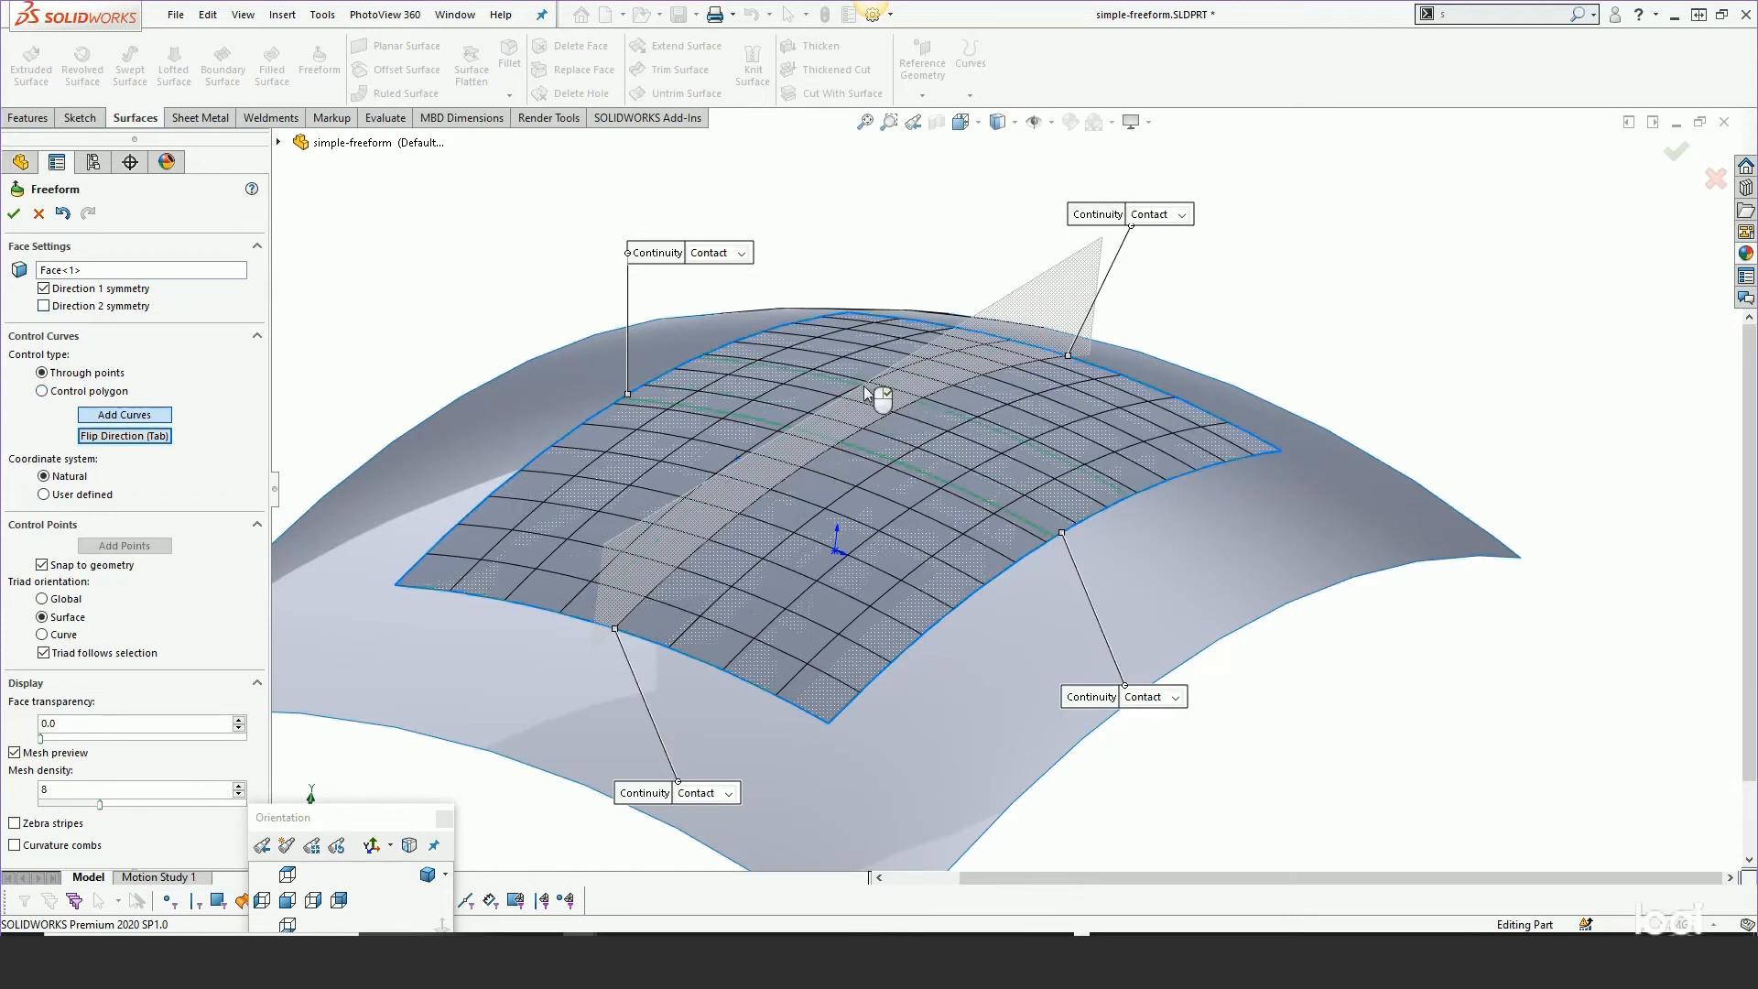
right_click(494, 278)
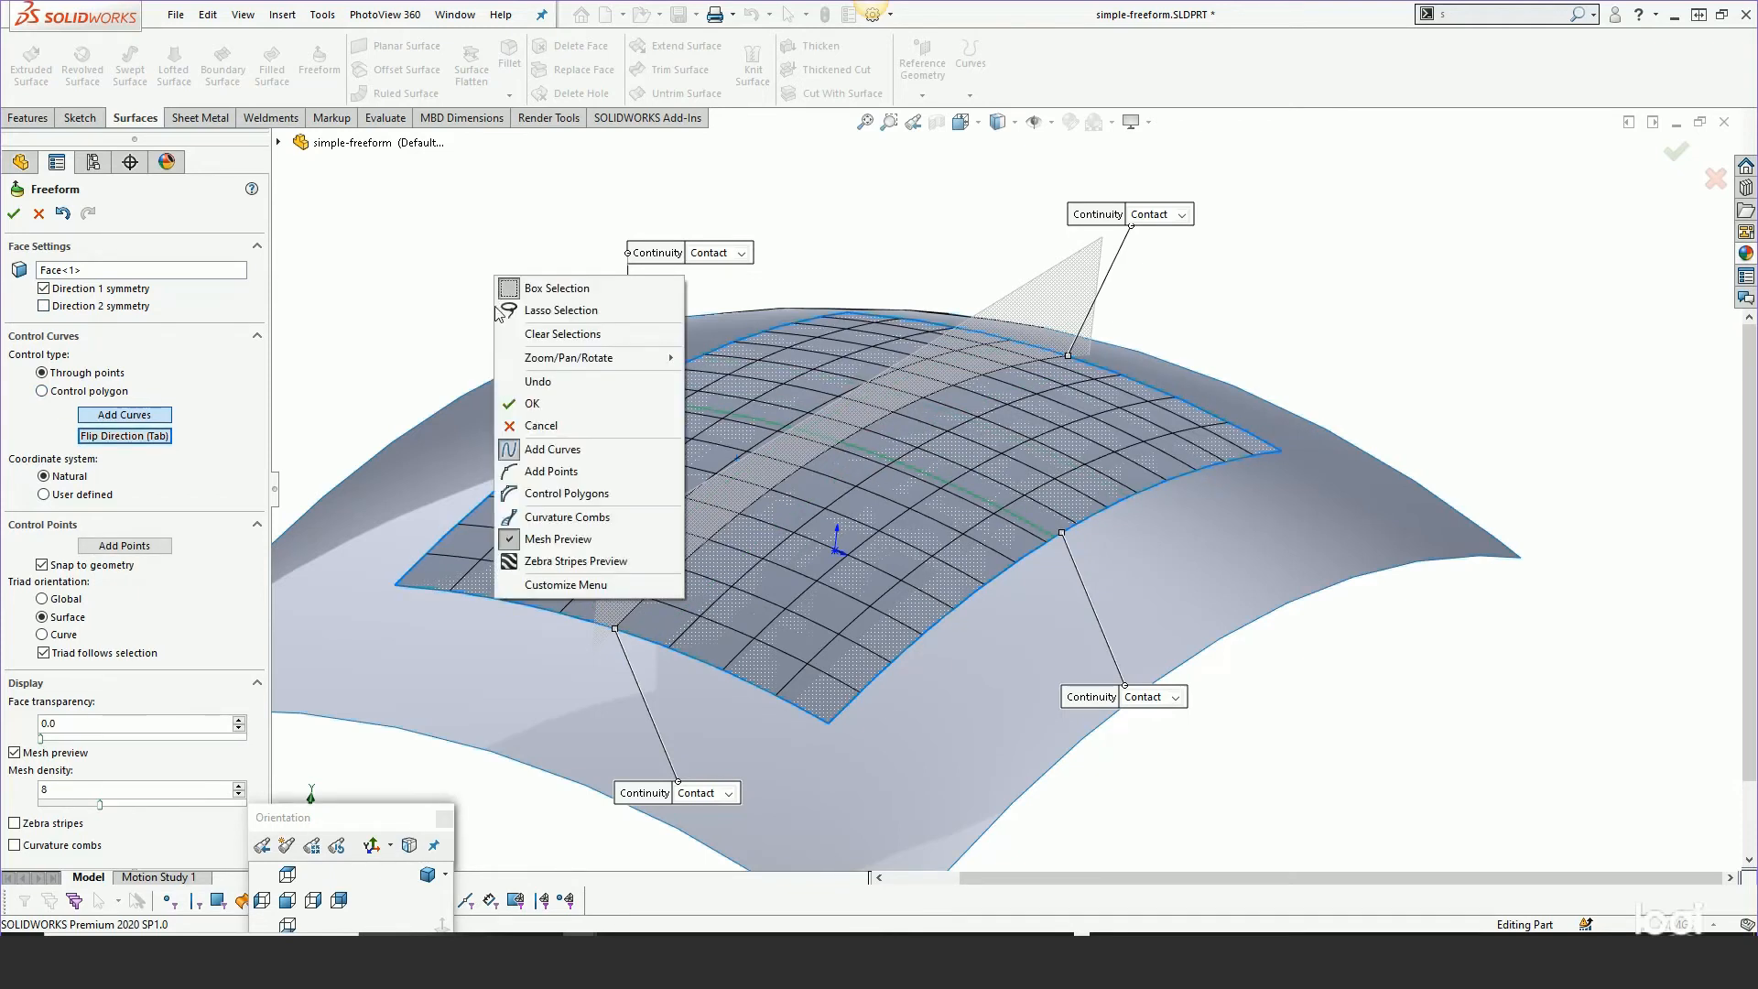
left_click(510, 471)
left_click(842, 445)
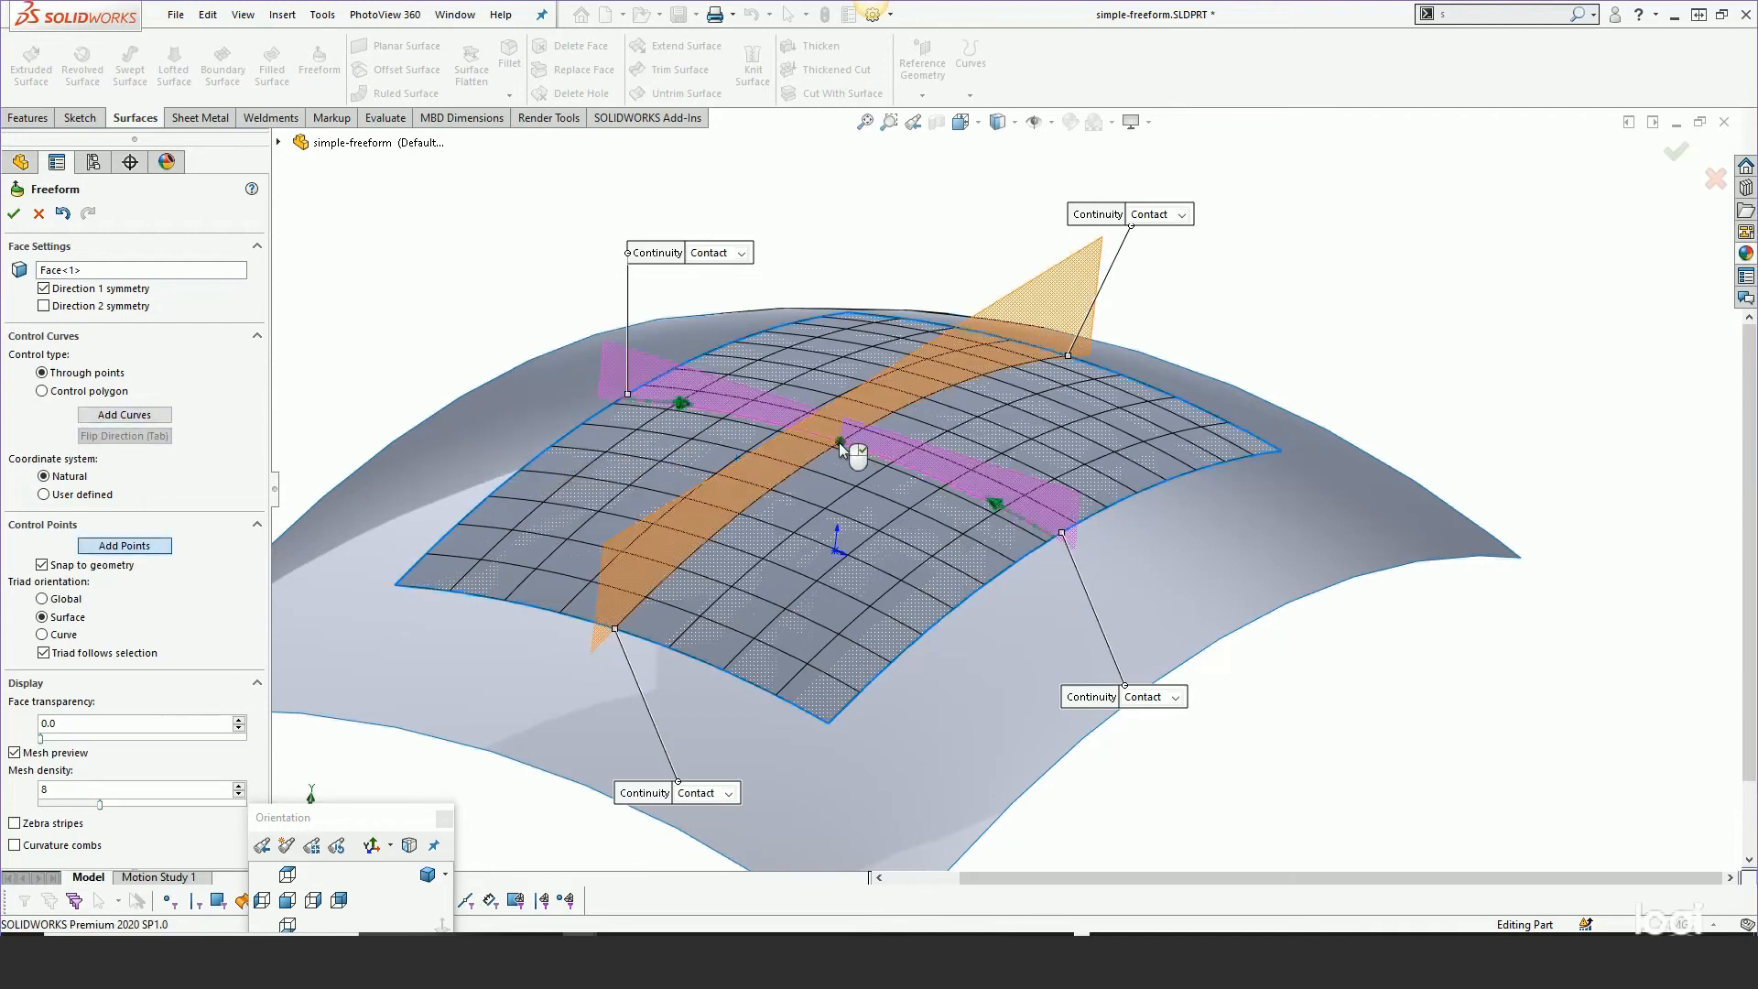
Set the boundary continuity to Tangent on the long edges and the far short edge of the face
left_click(1163, 697)
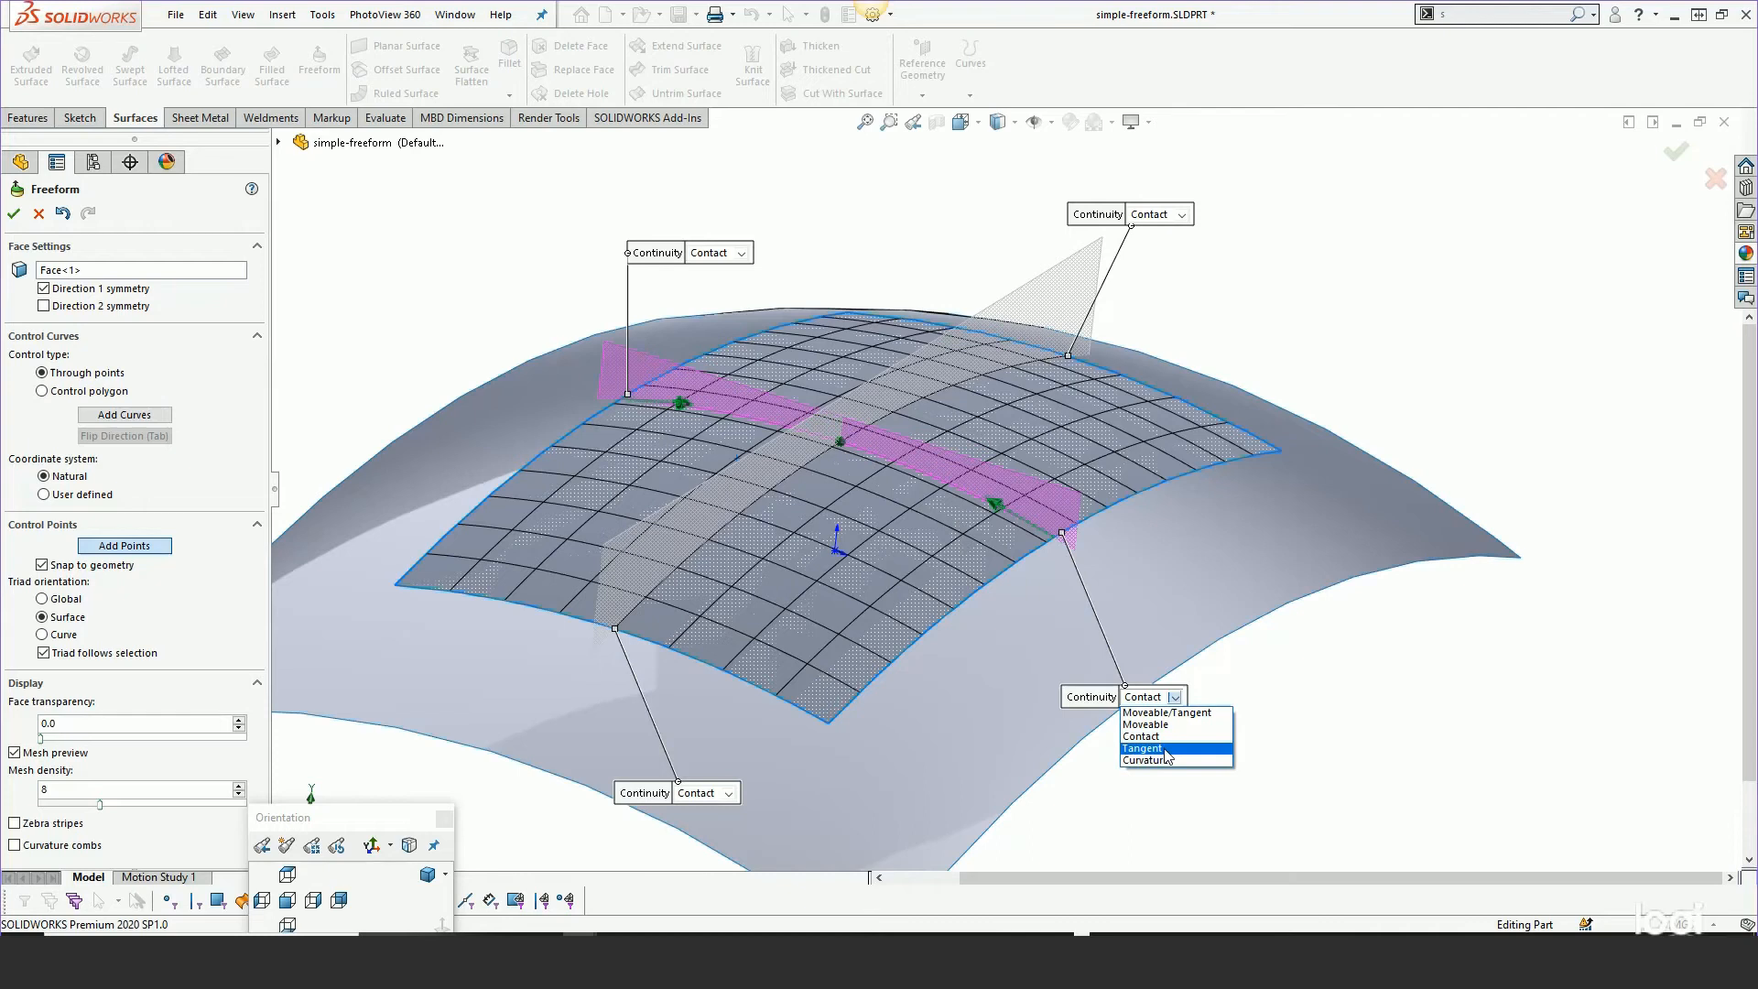
left_click(1168, 749)
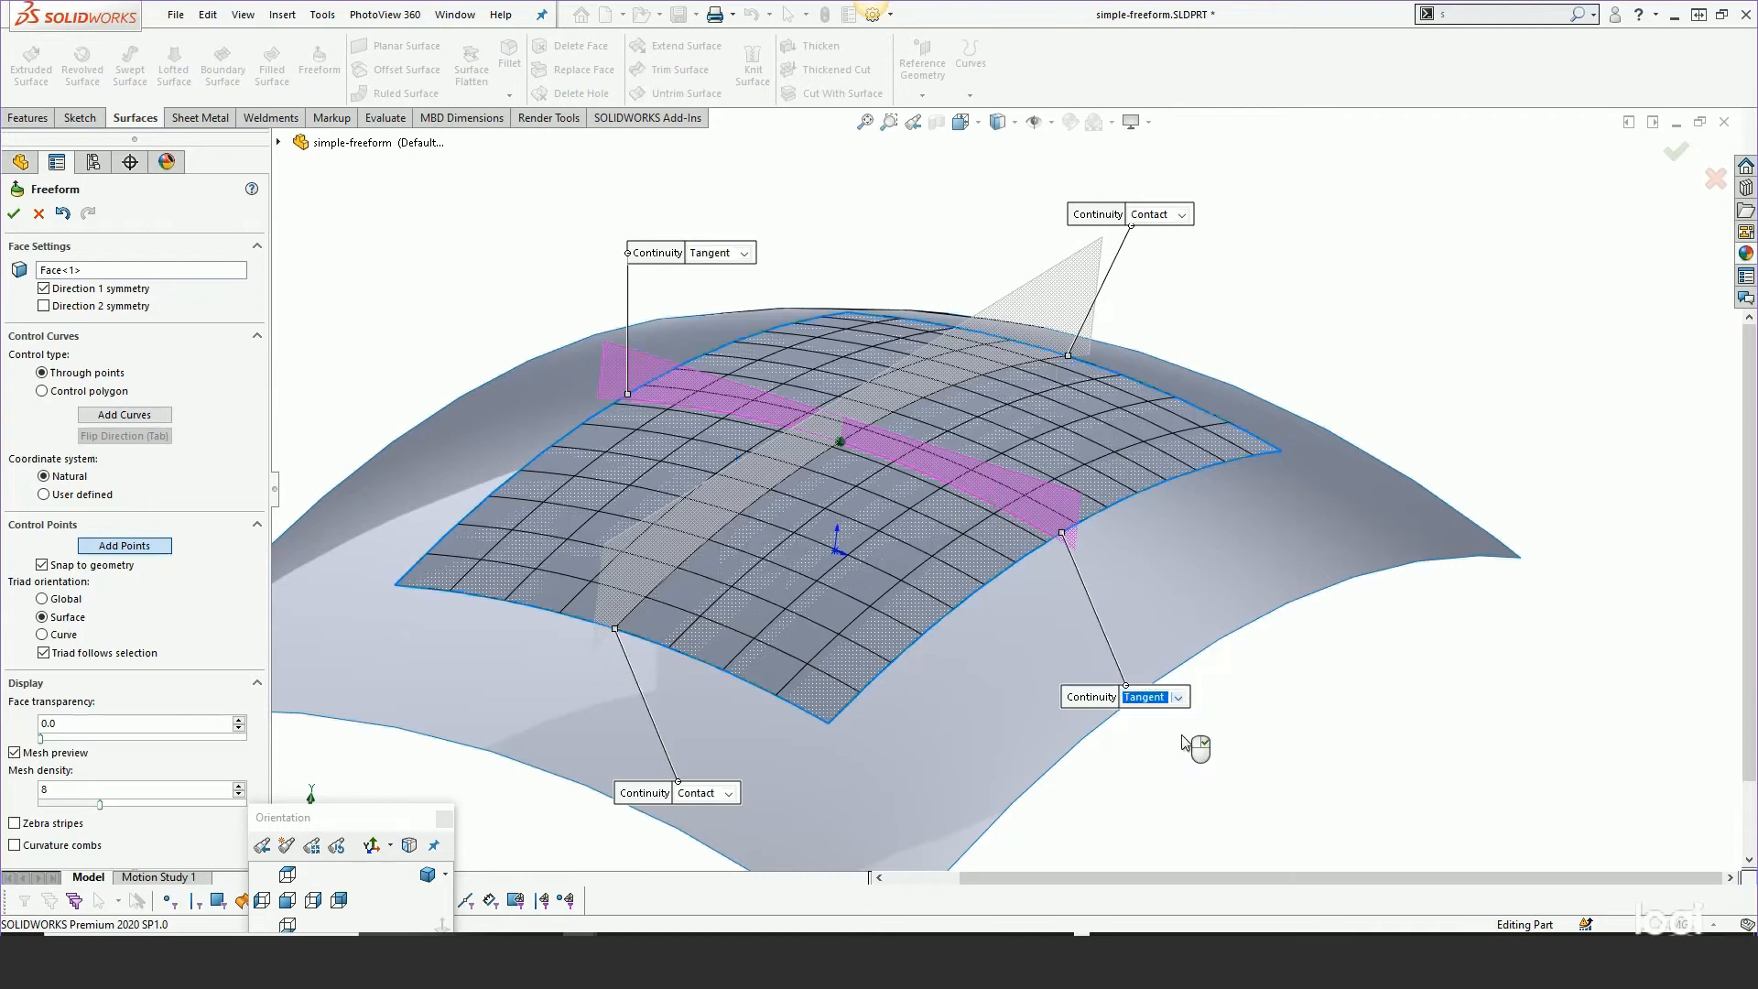
left_click(1180, 217)
left_click(1168, 265)
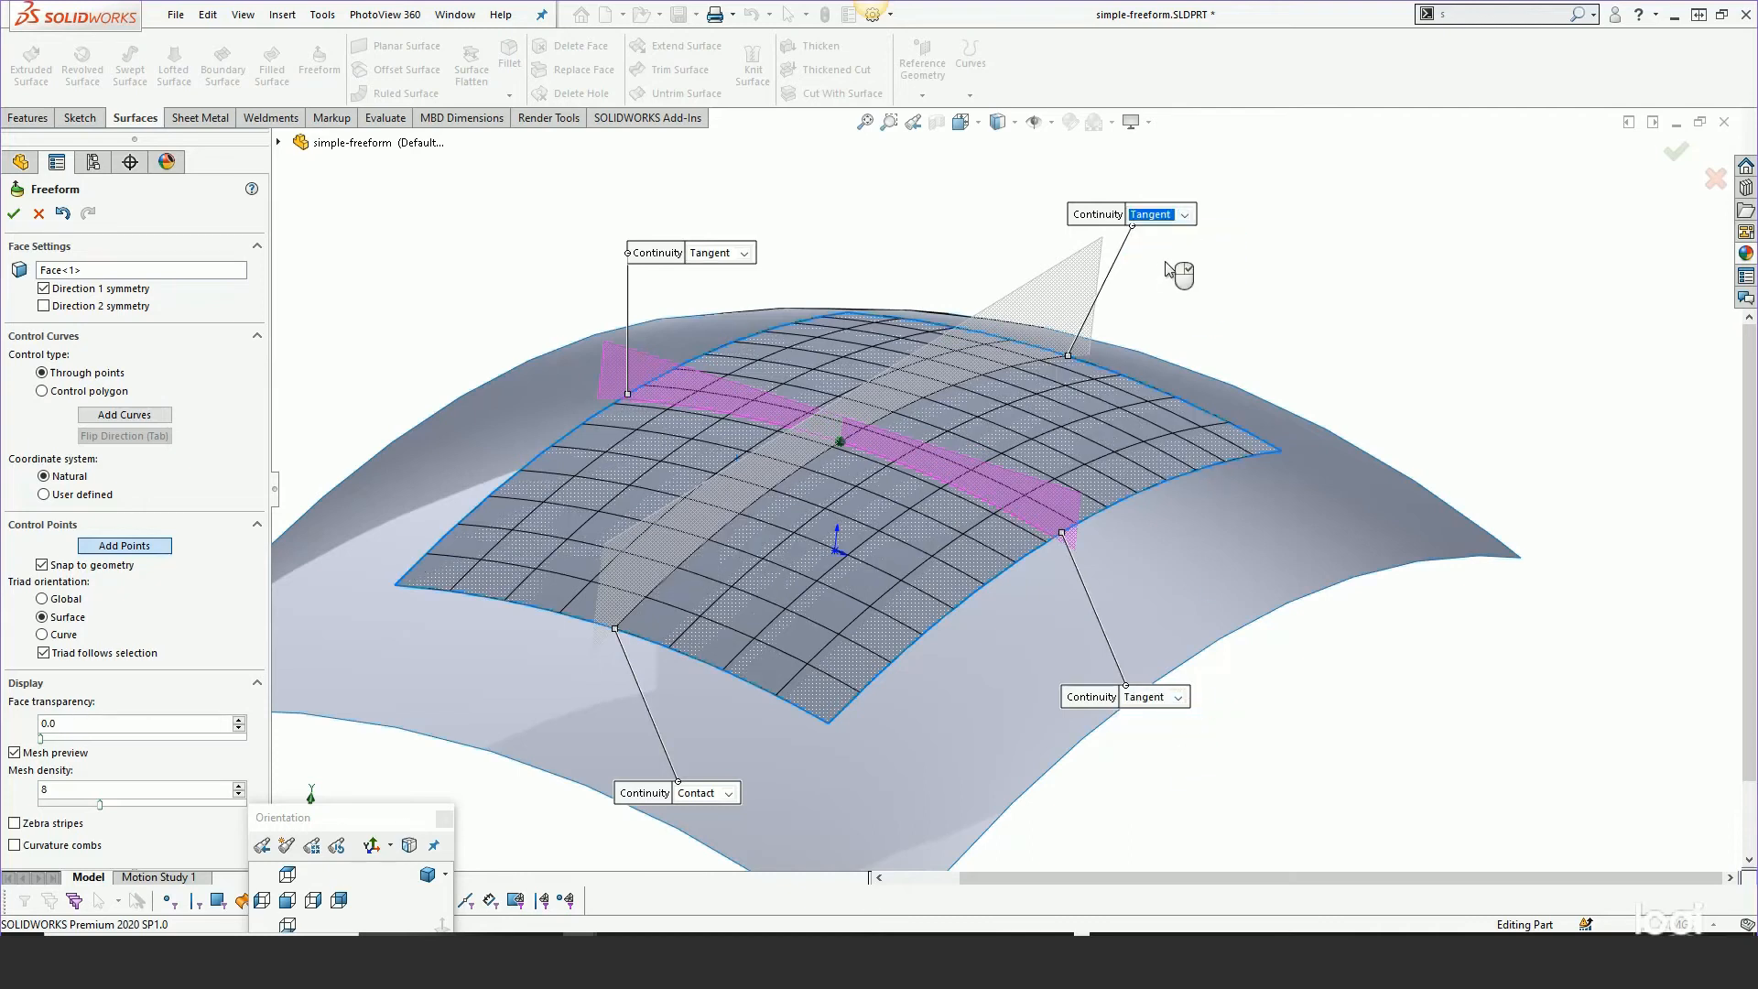
Set the near short edge's continuity to Tangent and add a control curve just inside that edge
left_click(728, 793)
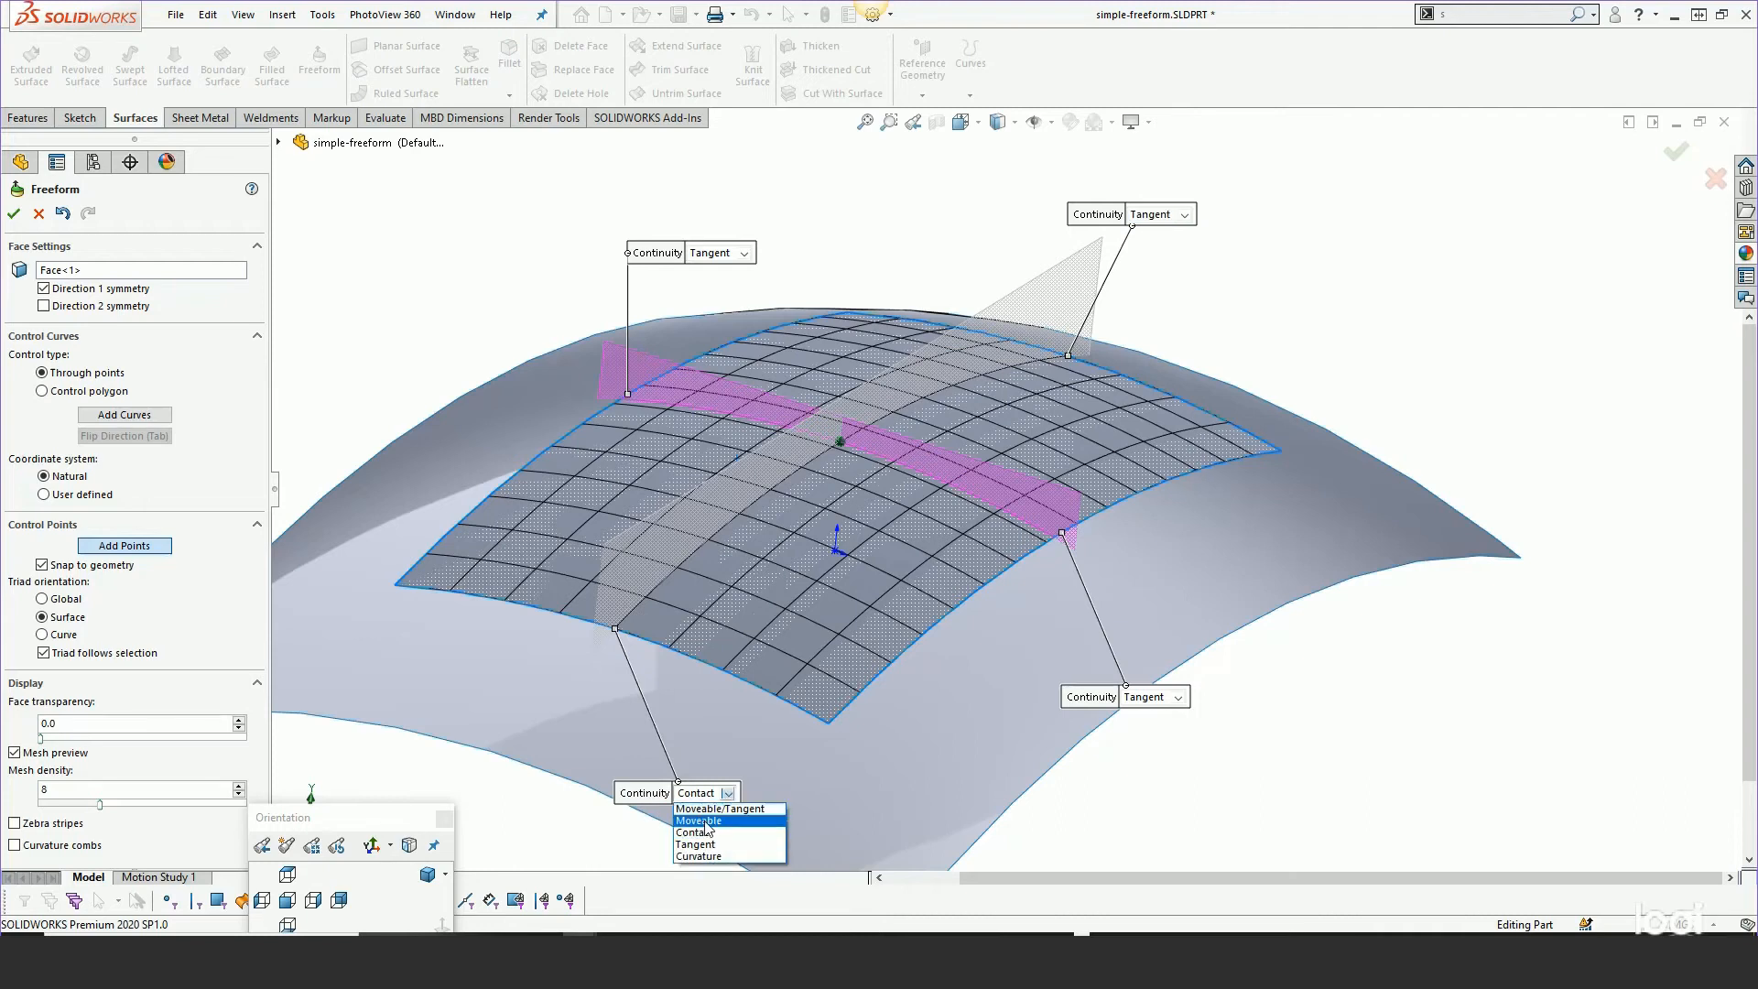
left_click(704, 844)
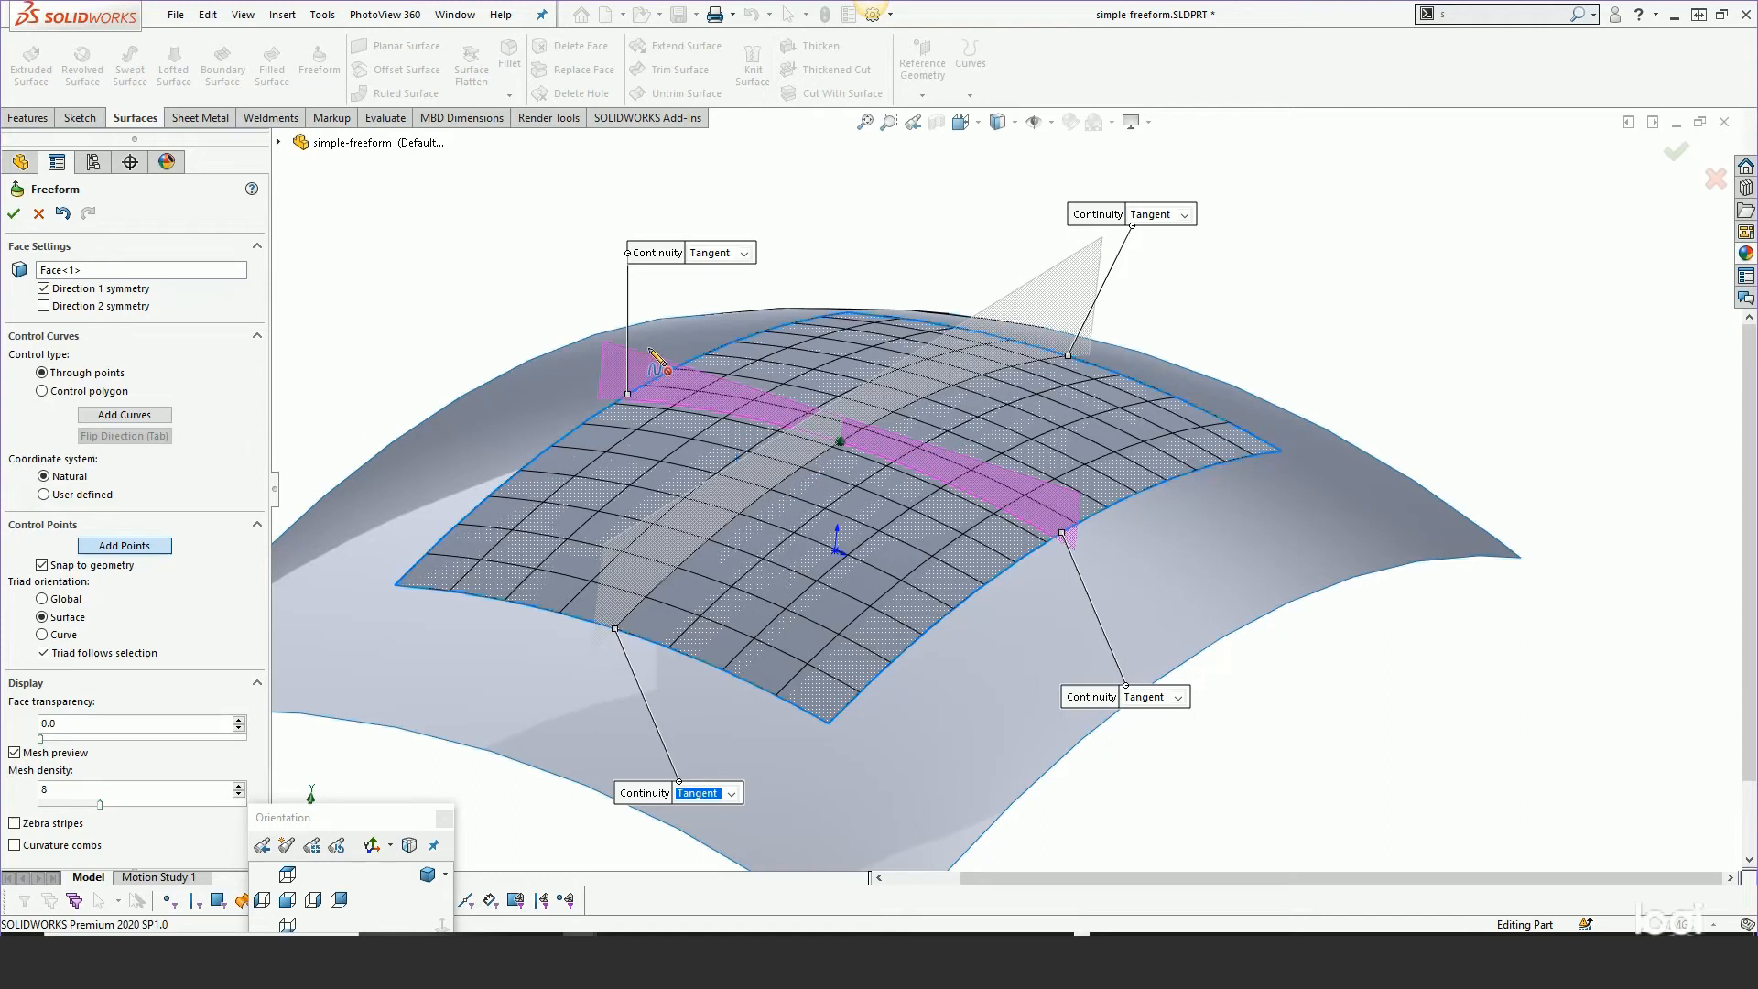
left_click(128, 416)
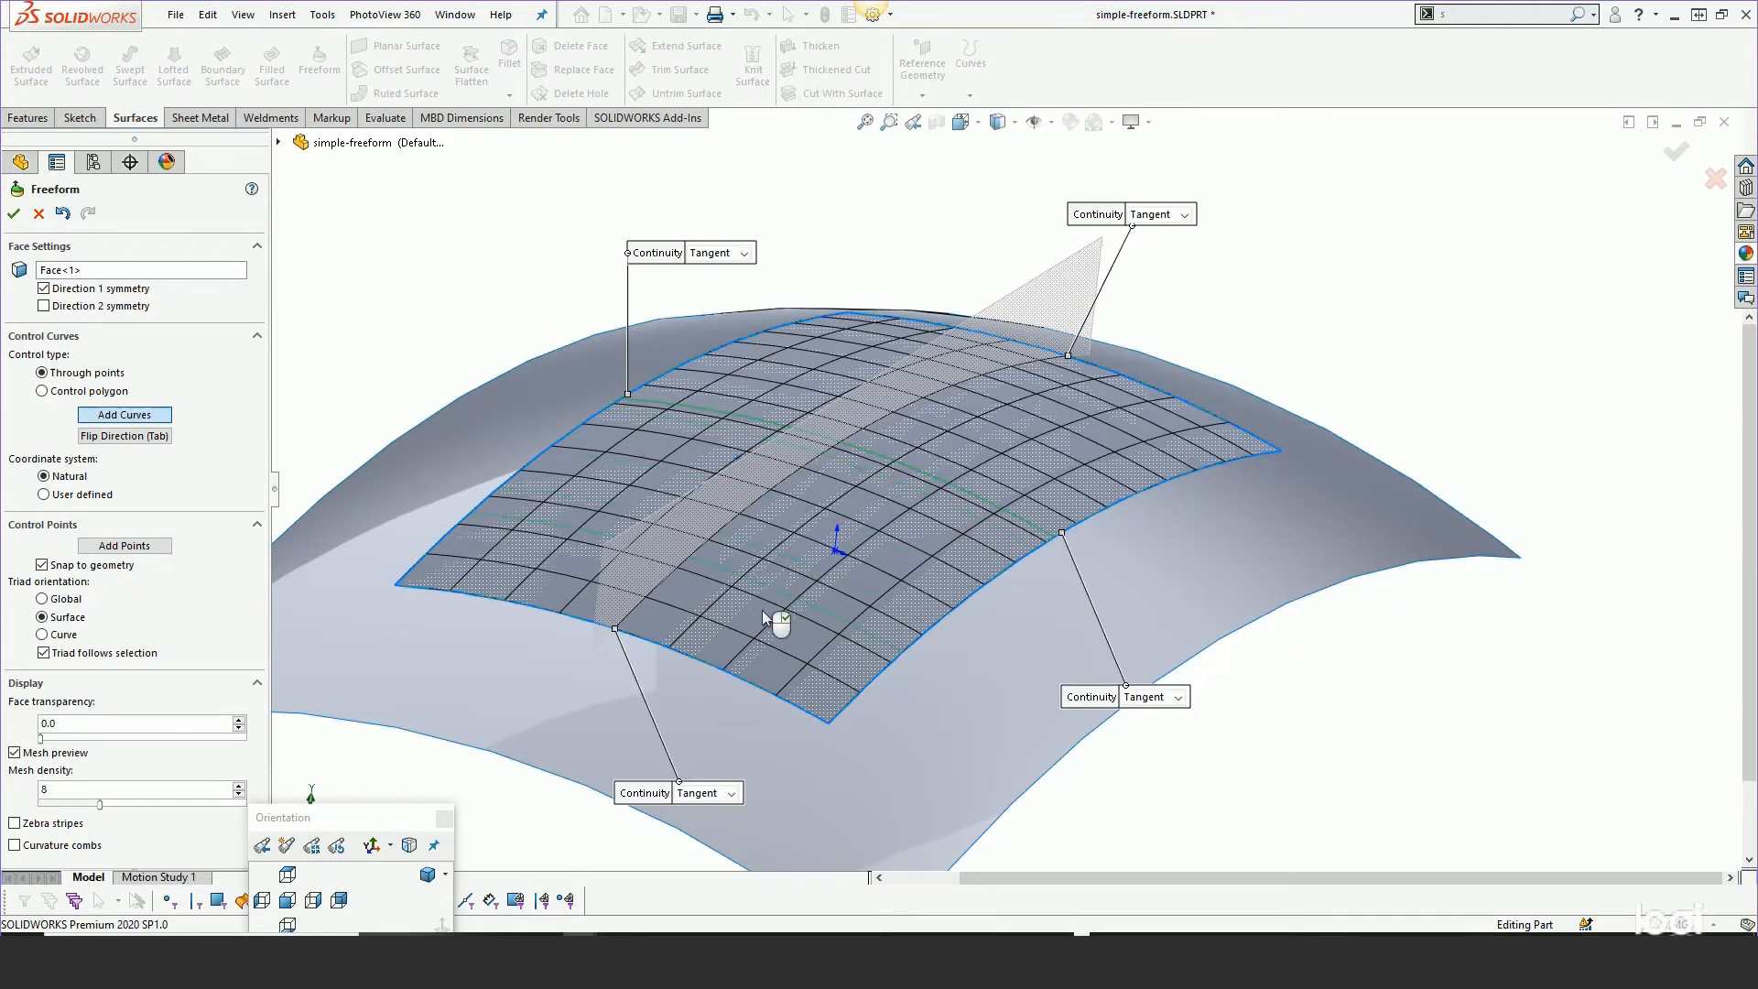
left_click(732, 645)
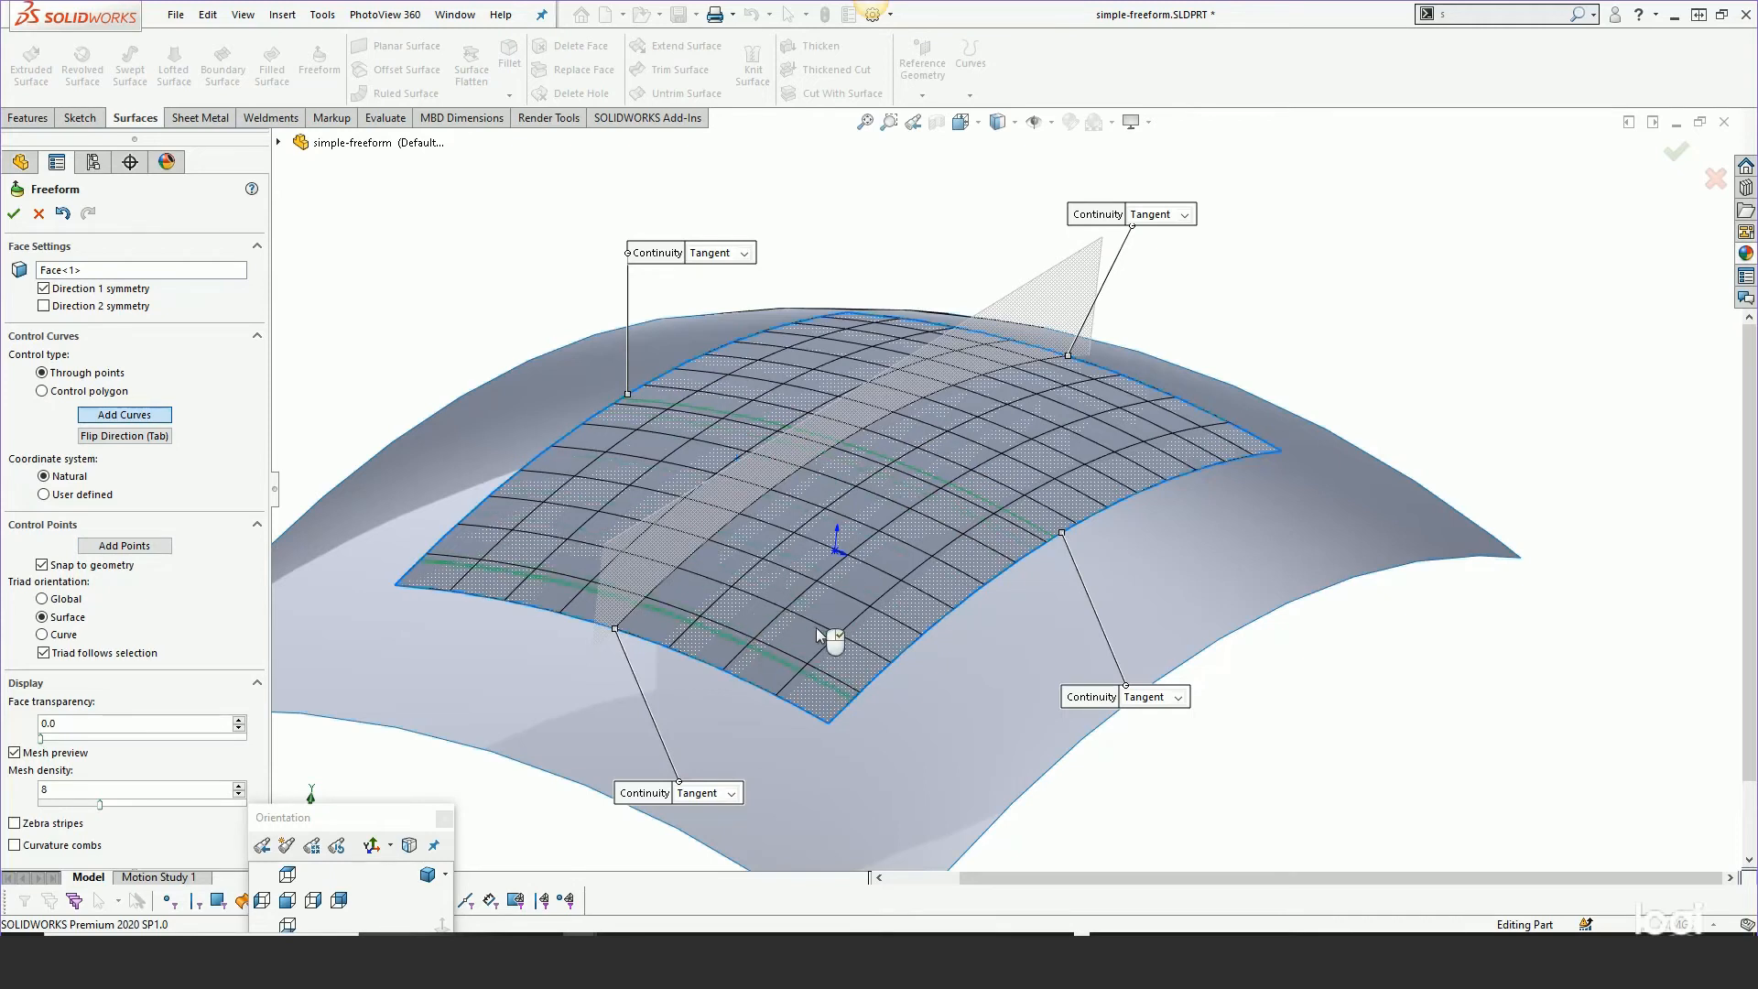
Add control curves just inside the far short edge and, in the flipped direction, just inside both long edges
left_click(122, 414)
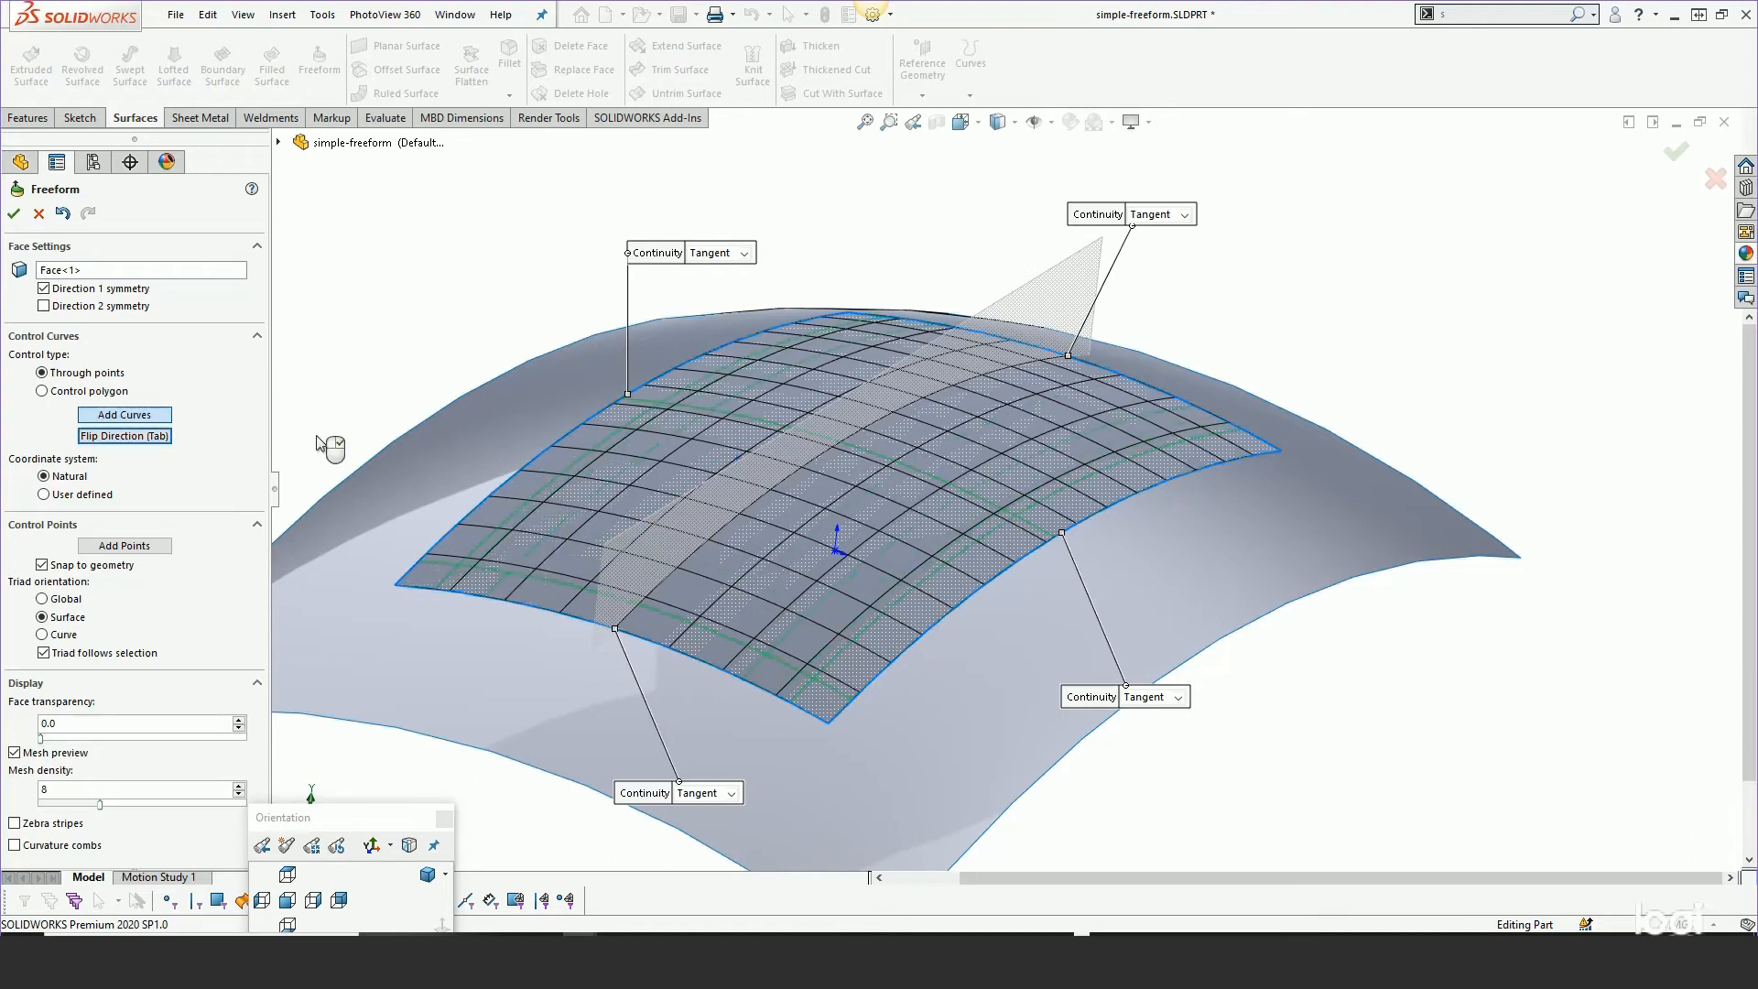
left_click(133, 417)
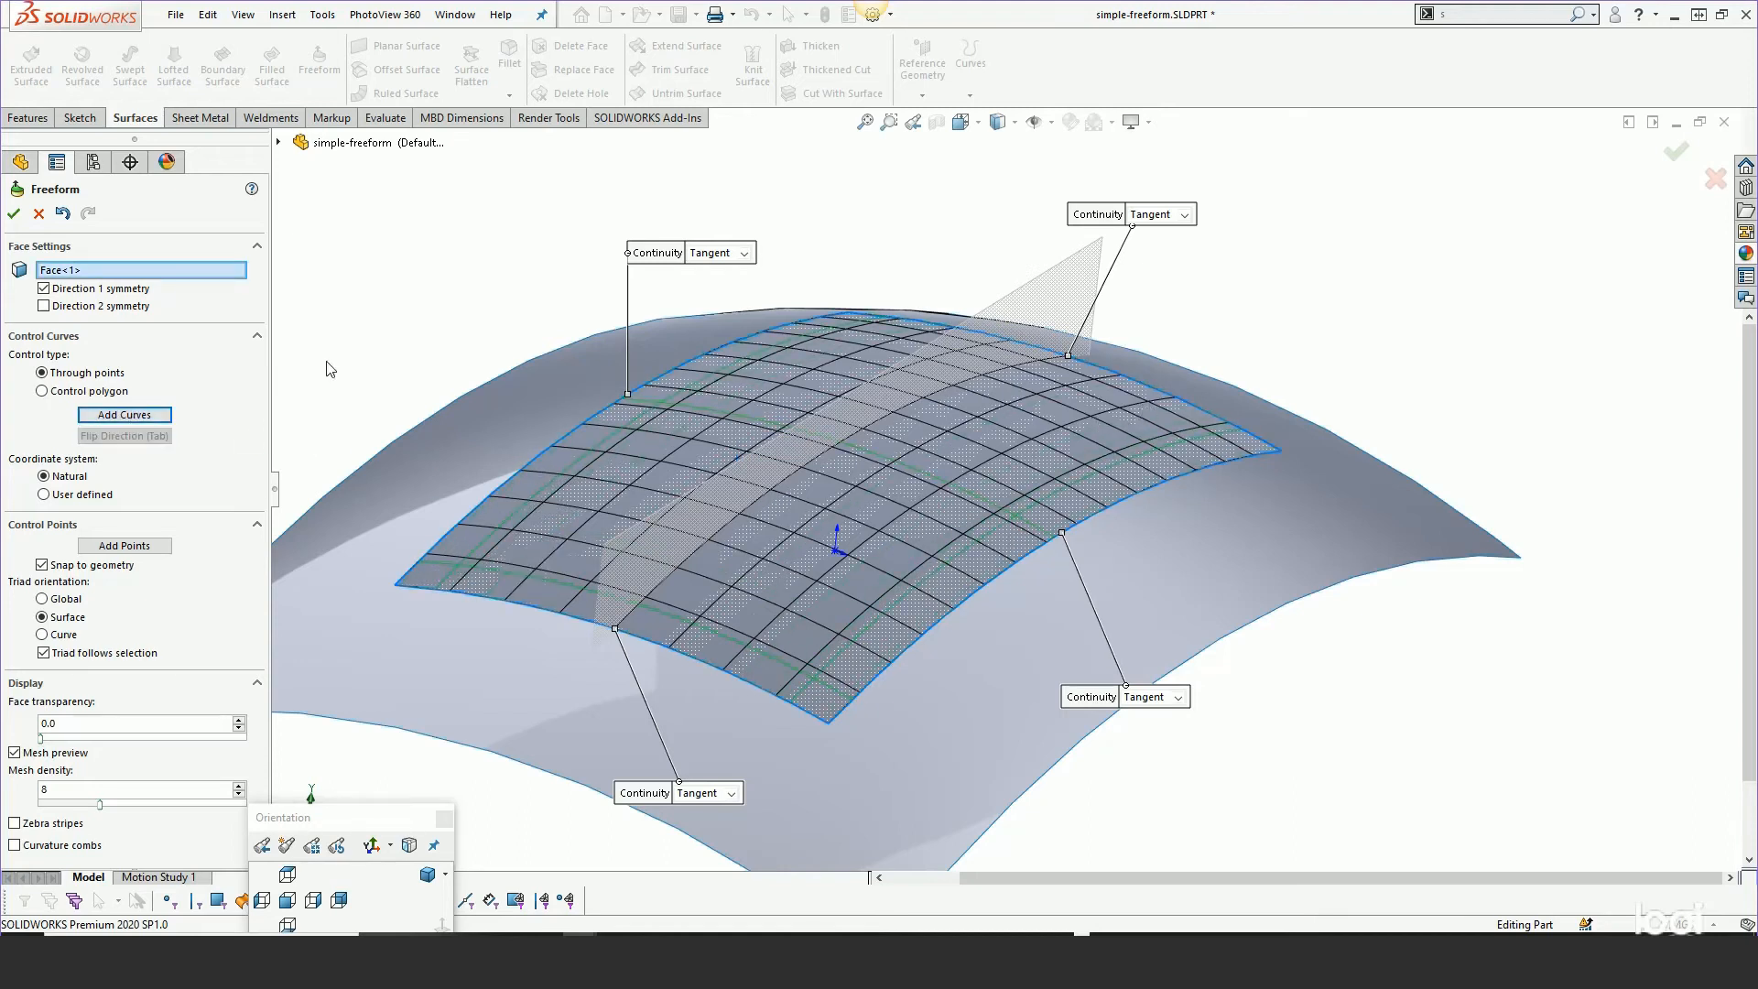
left_click(122, 412)
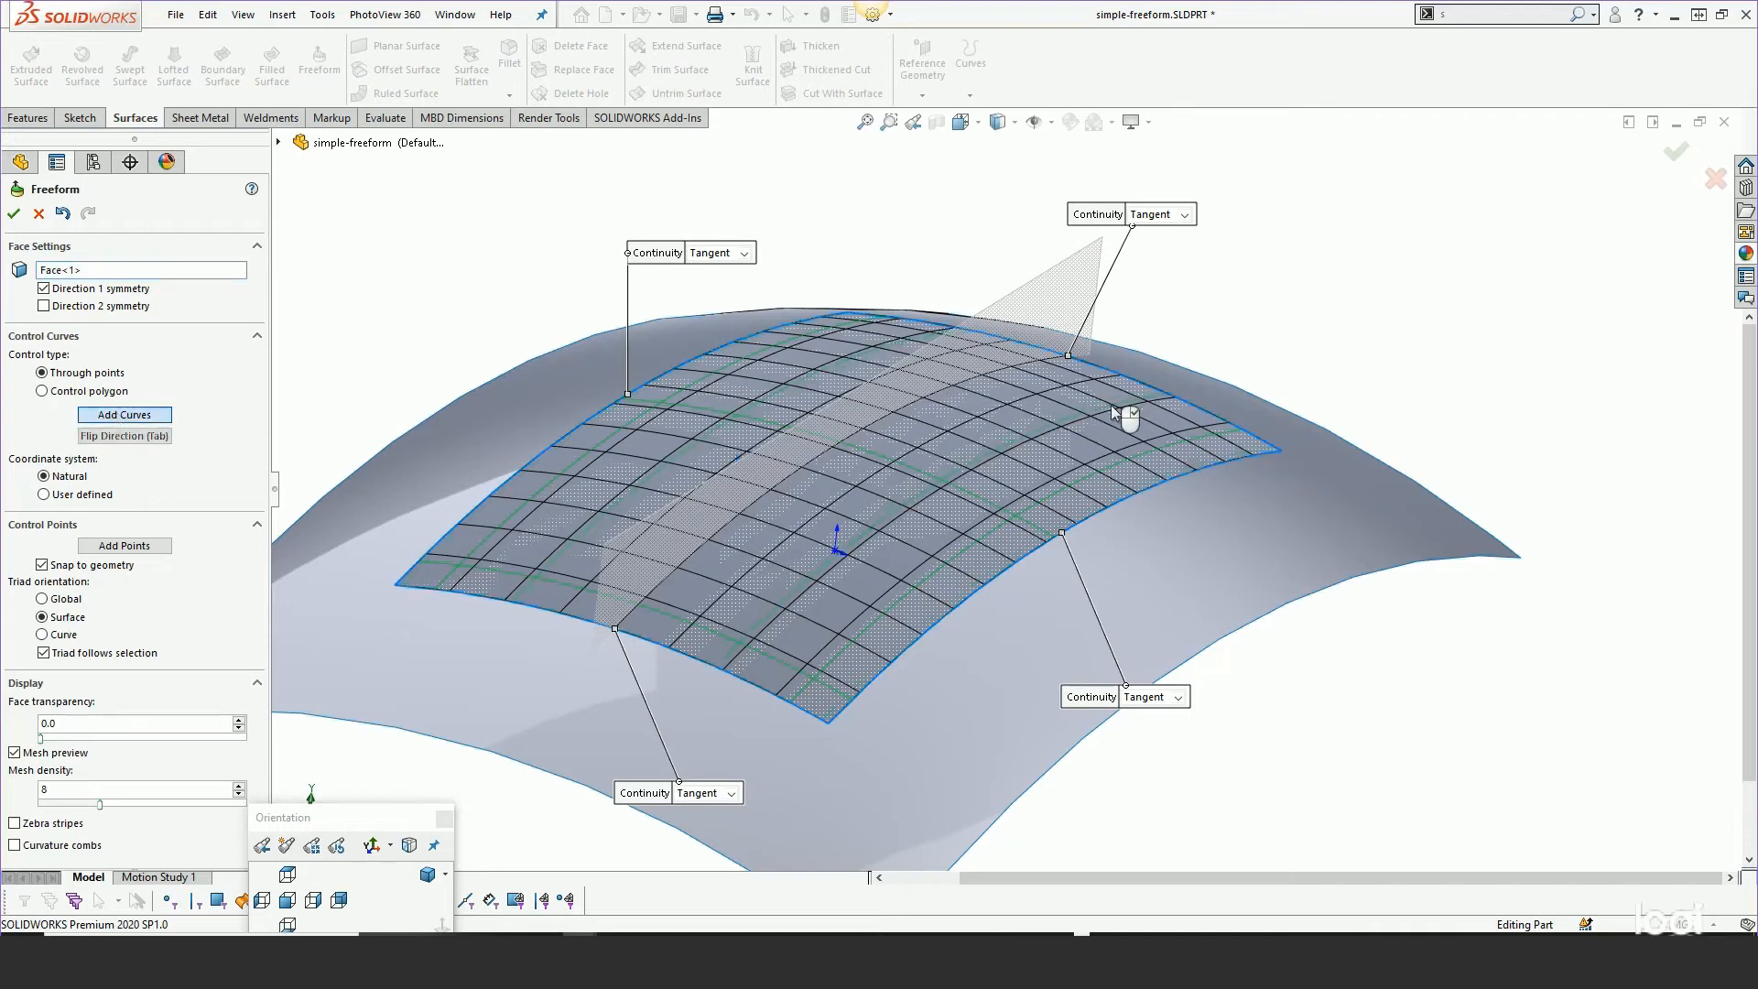
left_click(125, 436)
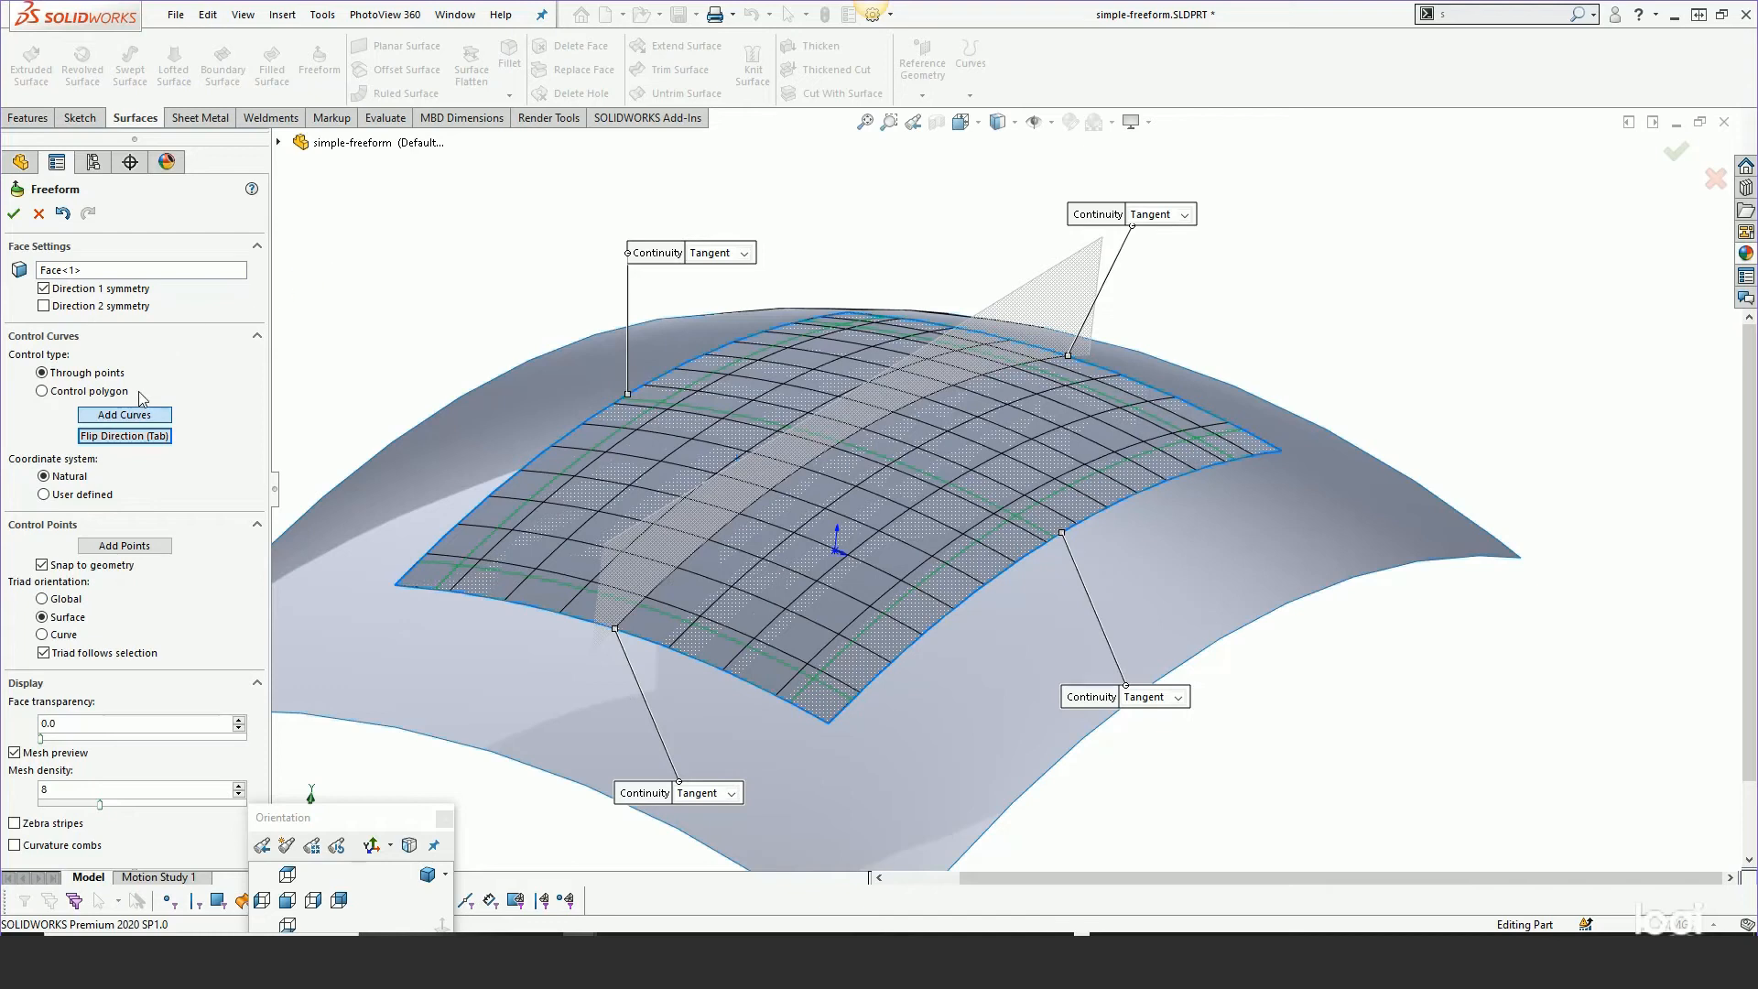
right_click(414, 334)
left_click(448, 505)
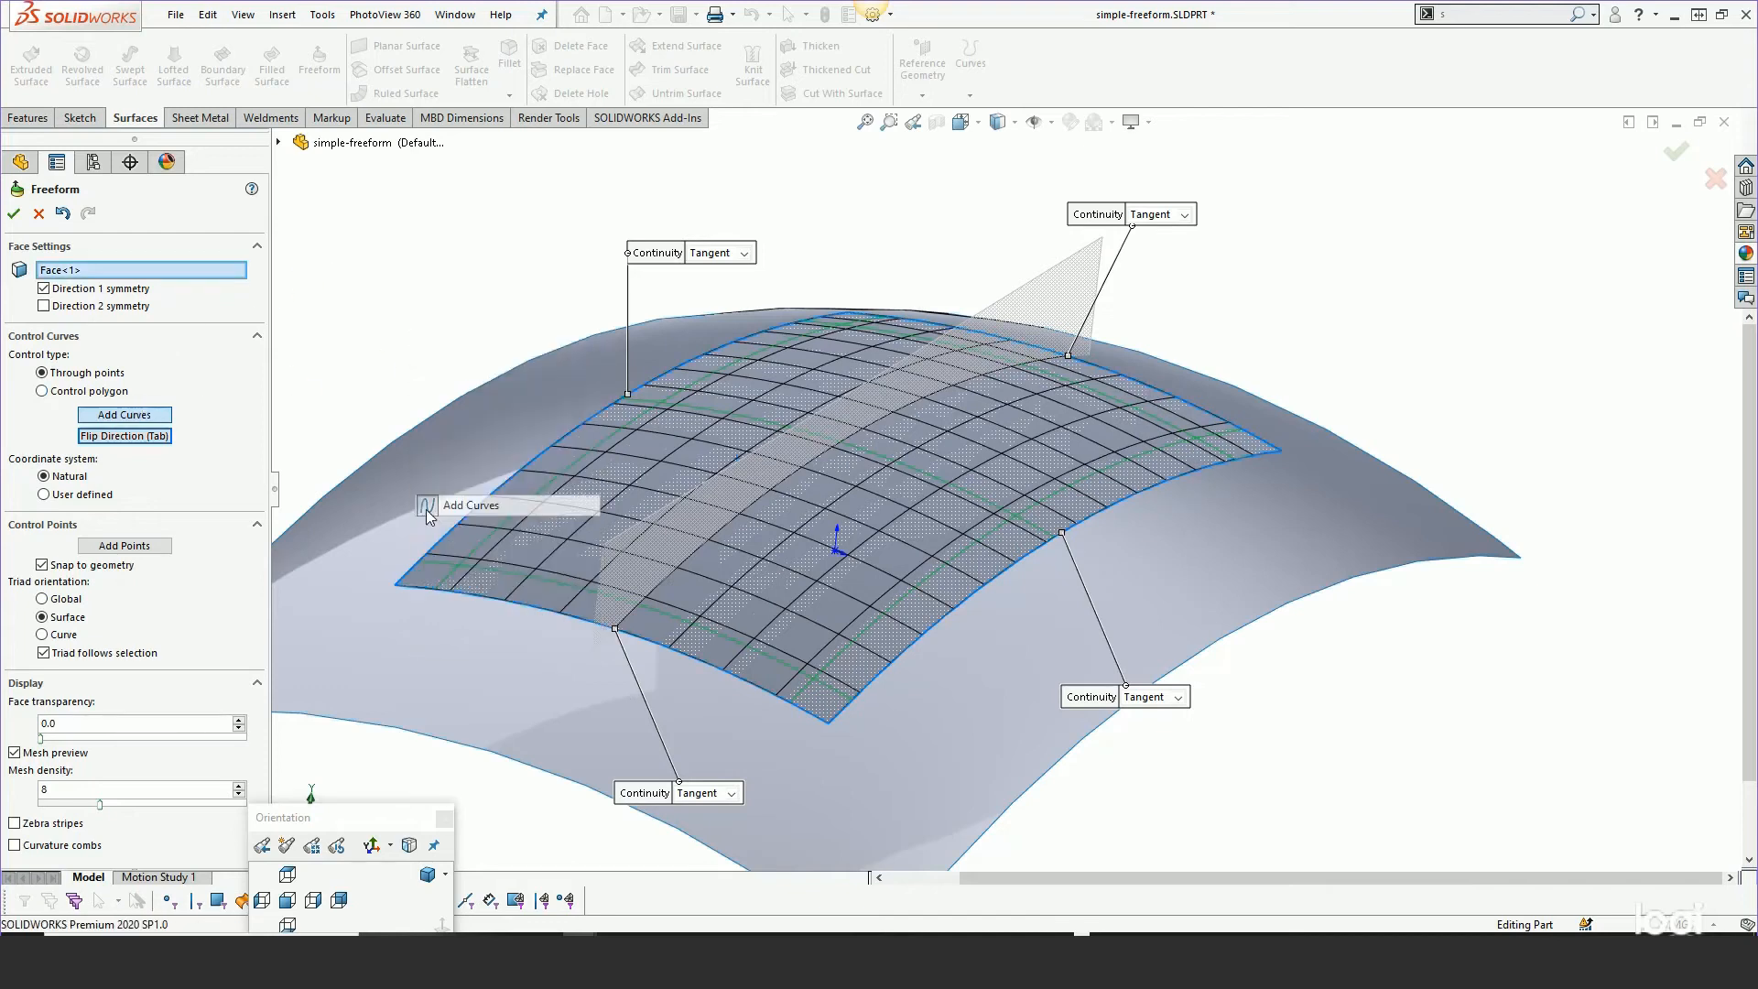
Raise the middle control curve's point at the symmetry plane by about 7.82 mm along the surface normal
left_click(852, 453)
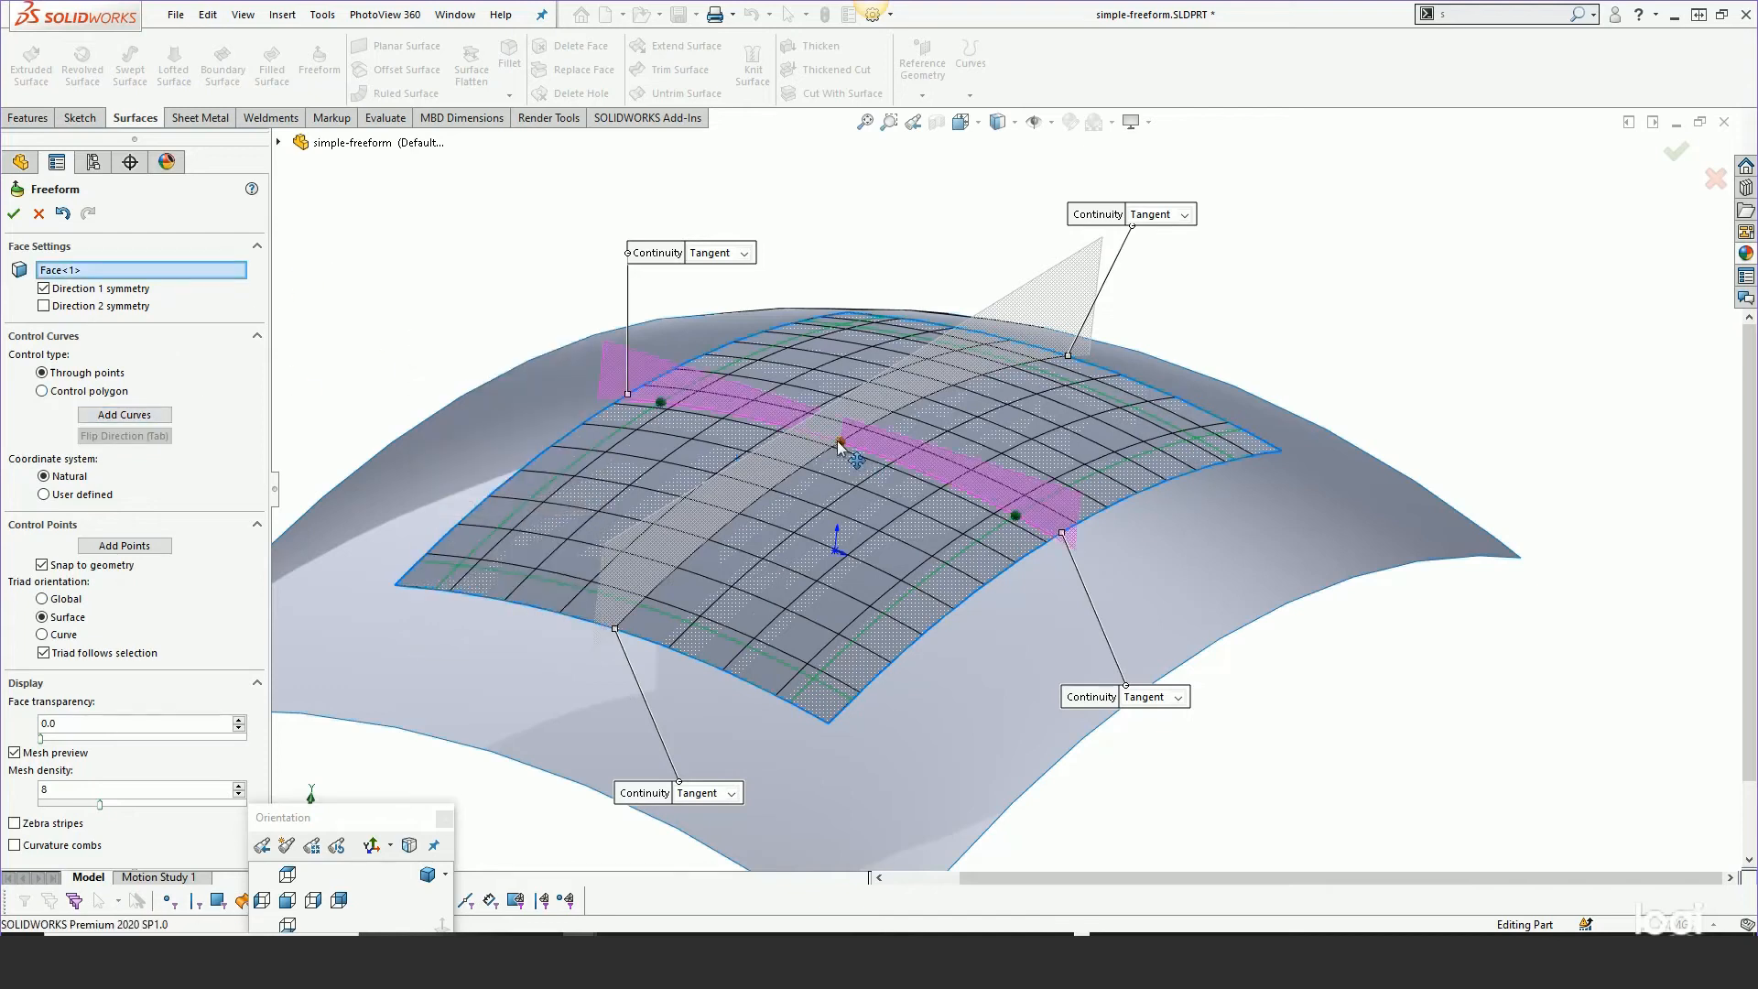
left_click(840, 444)
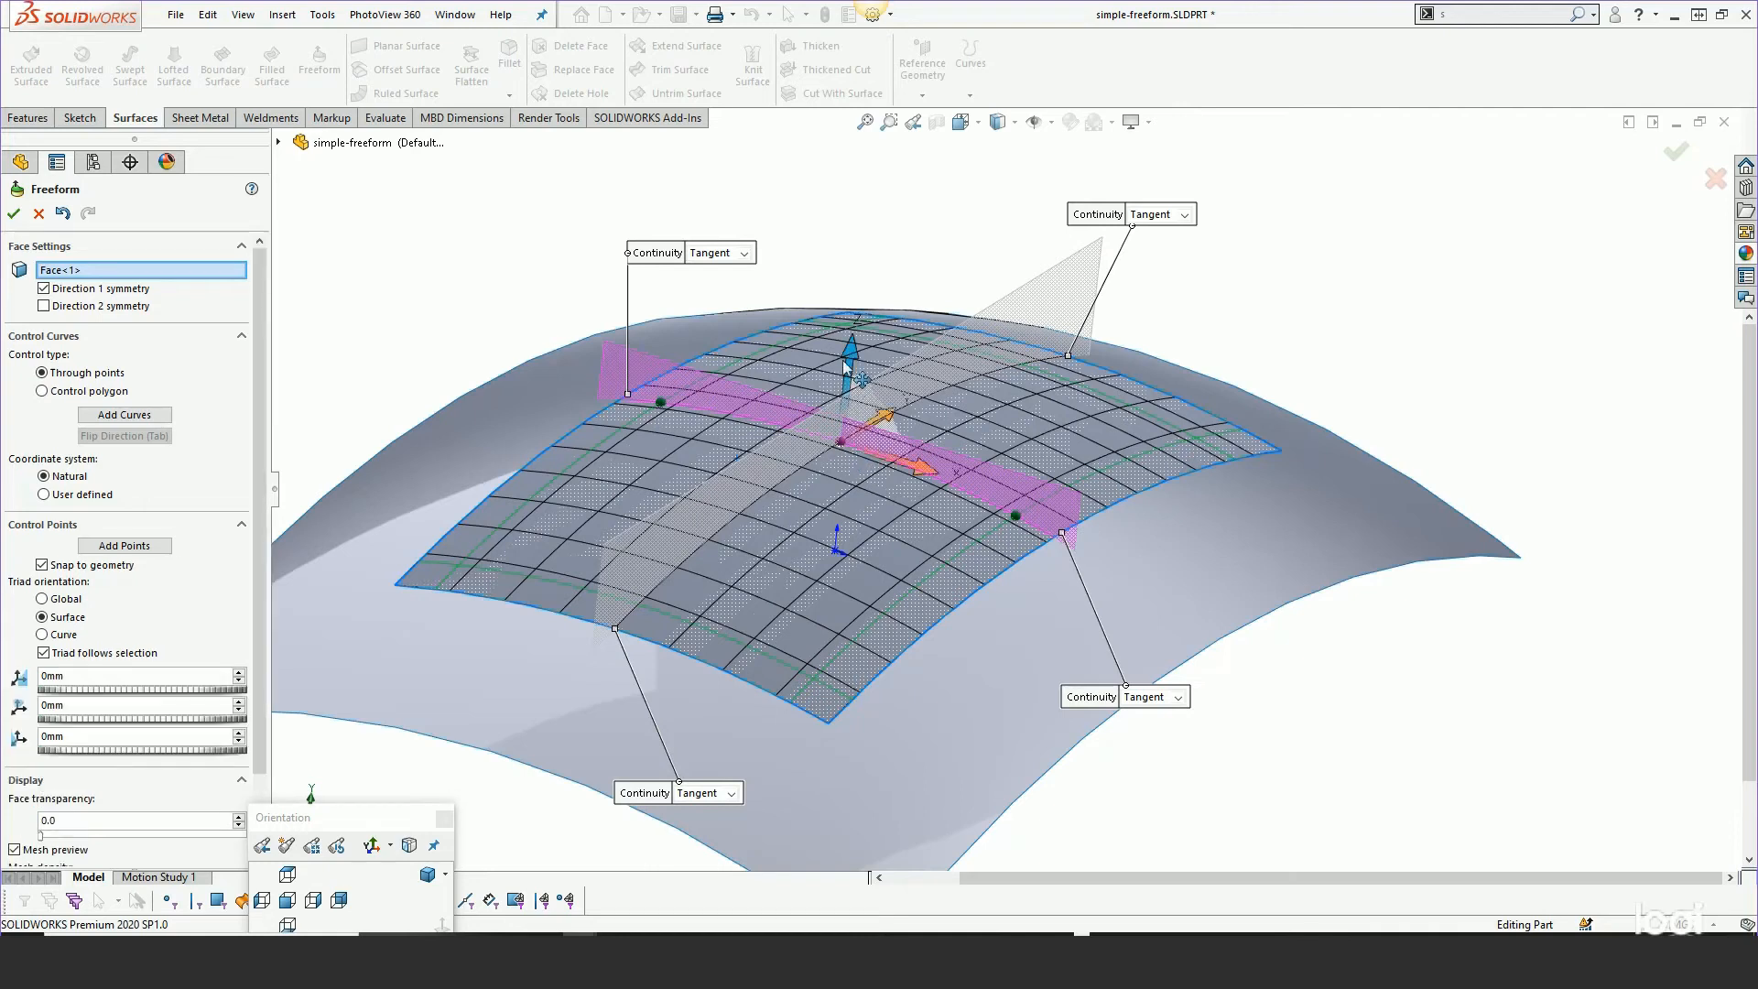
left_click_drag(848, 370, 875, 283)
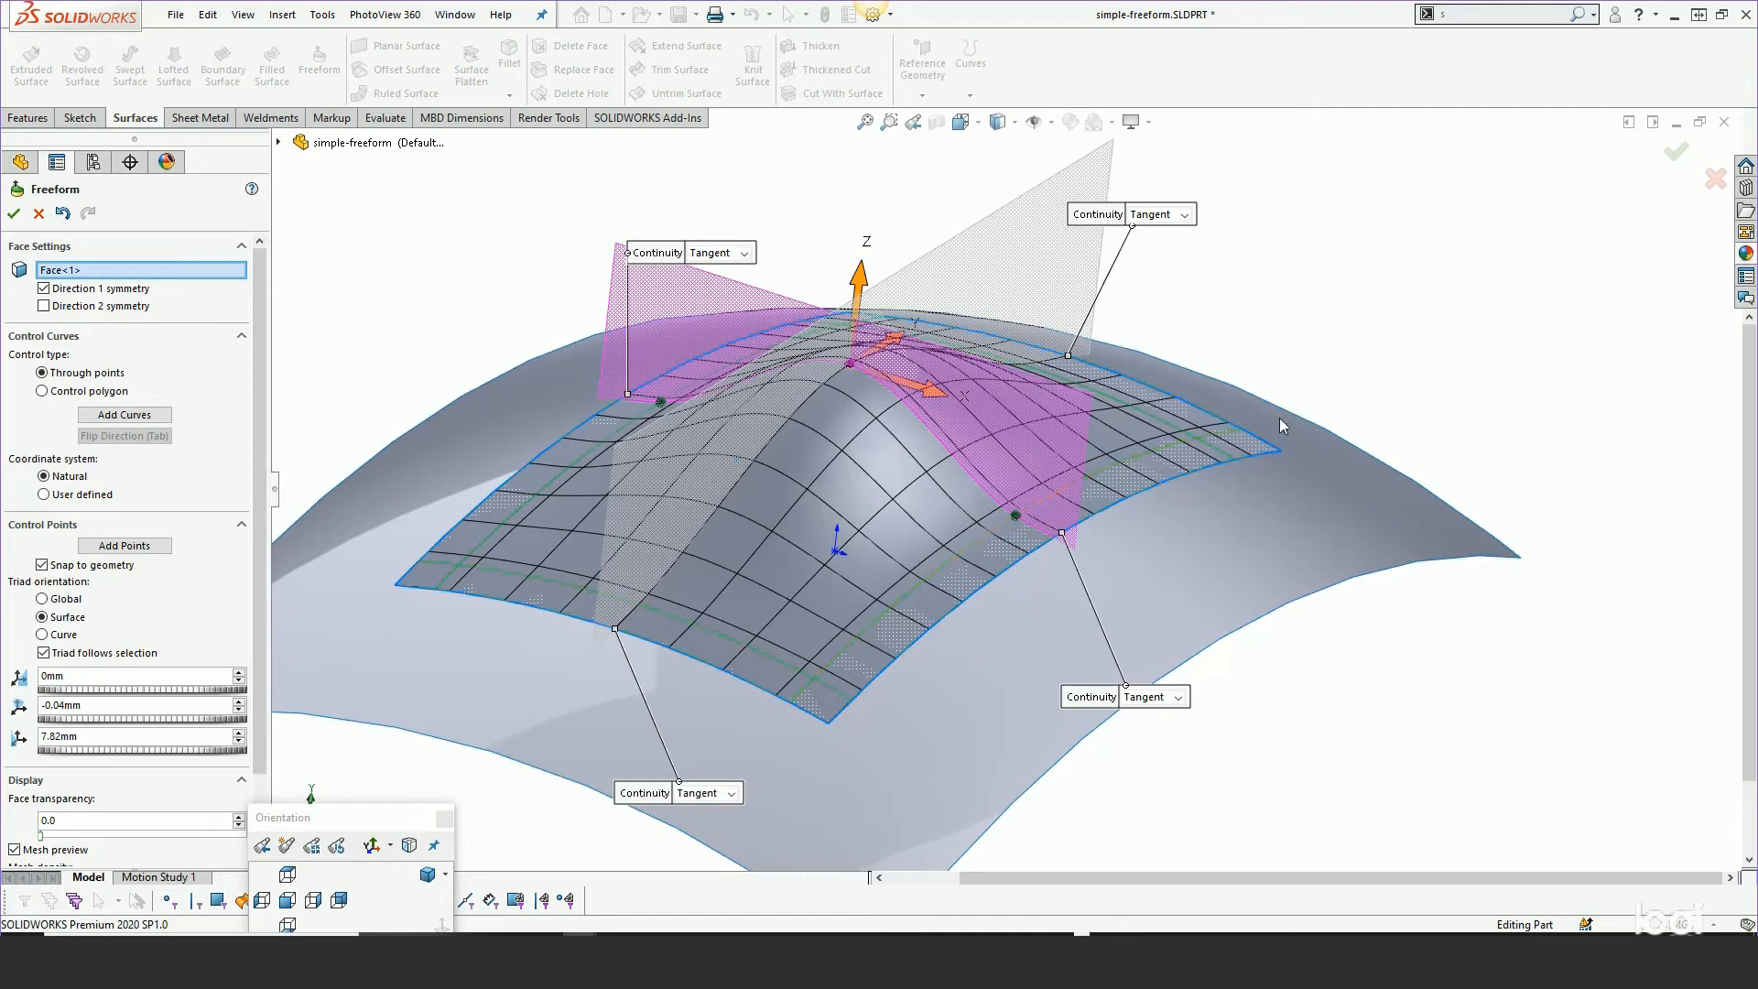
Add a control point on the middle curve, about halfway down the slope between the peak and the long edge
mouse_move(1179, 531)
middle_mouse_down()
mouse_move(1207, 500)
mouse_move(1185, 531)
middle_mouse_up()
scroll(996, 399, "down", 1)
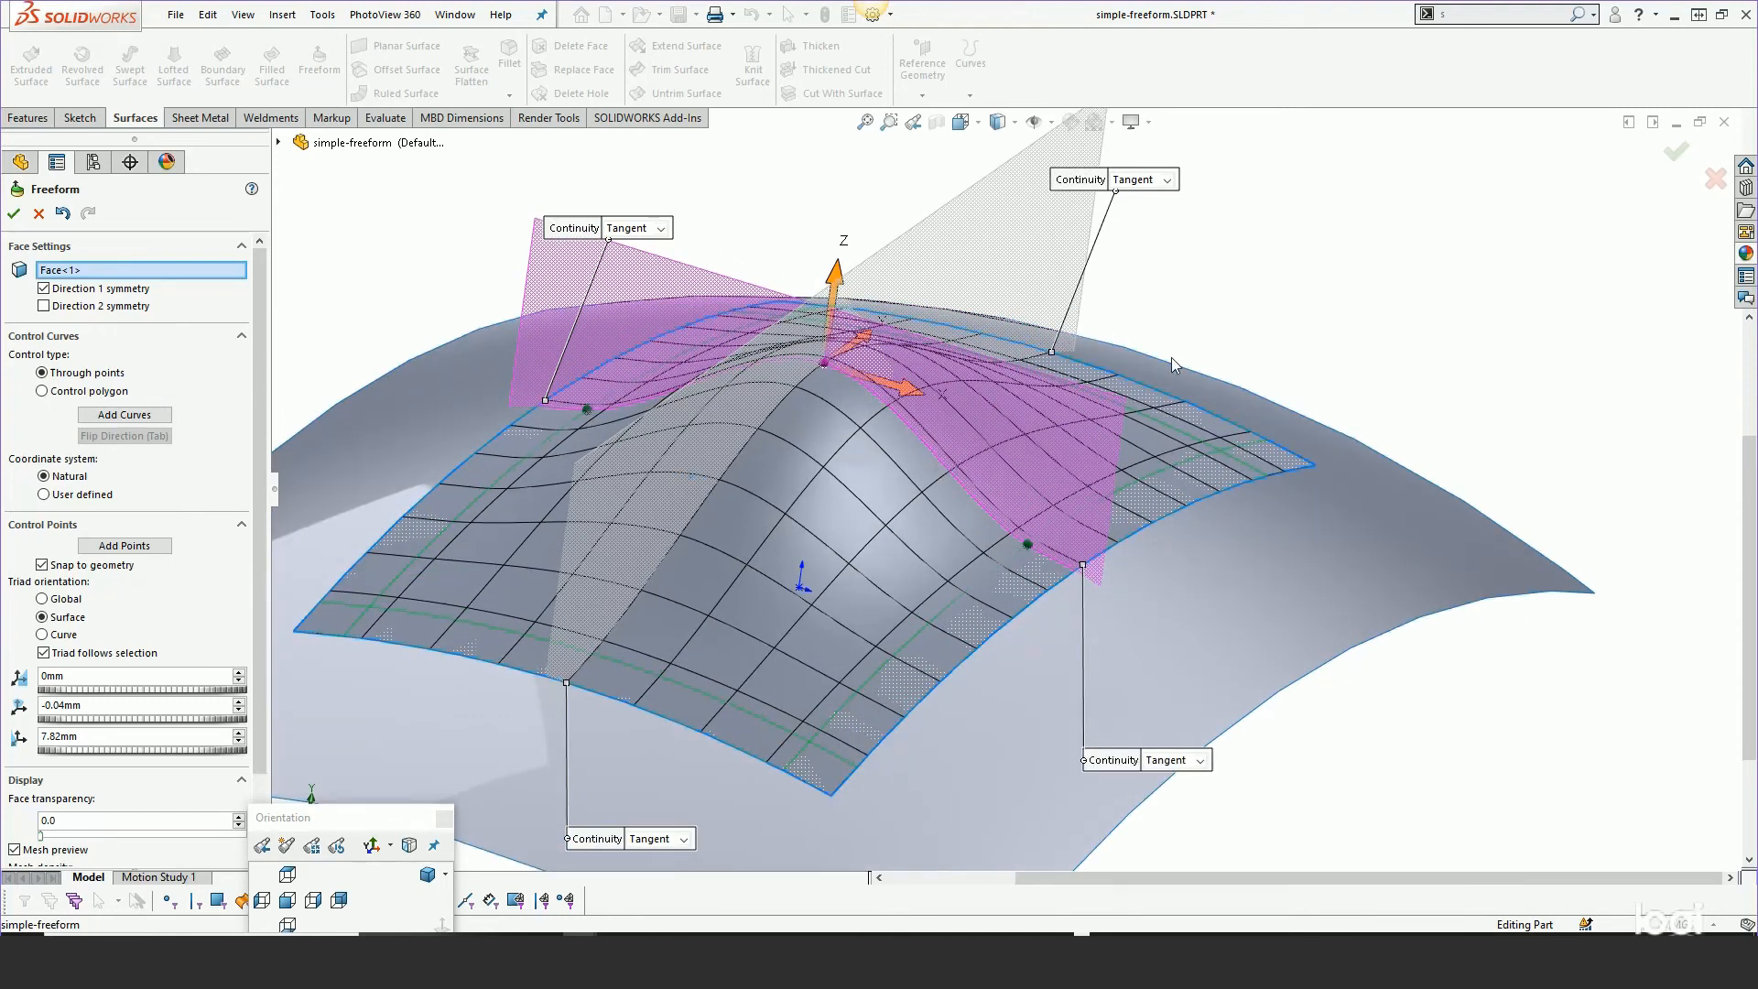
right_click(939, 458)
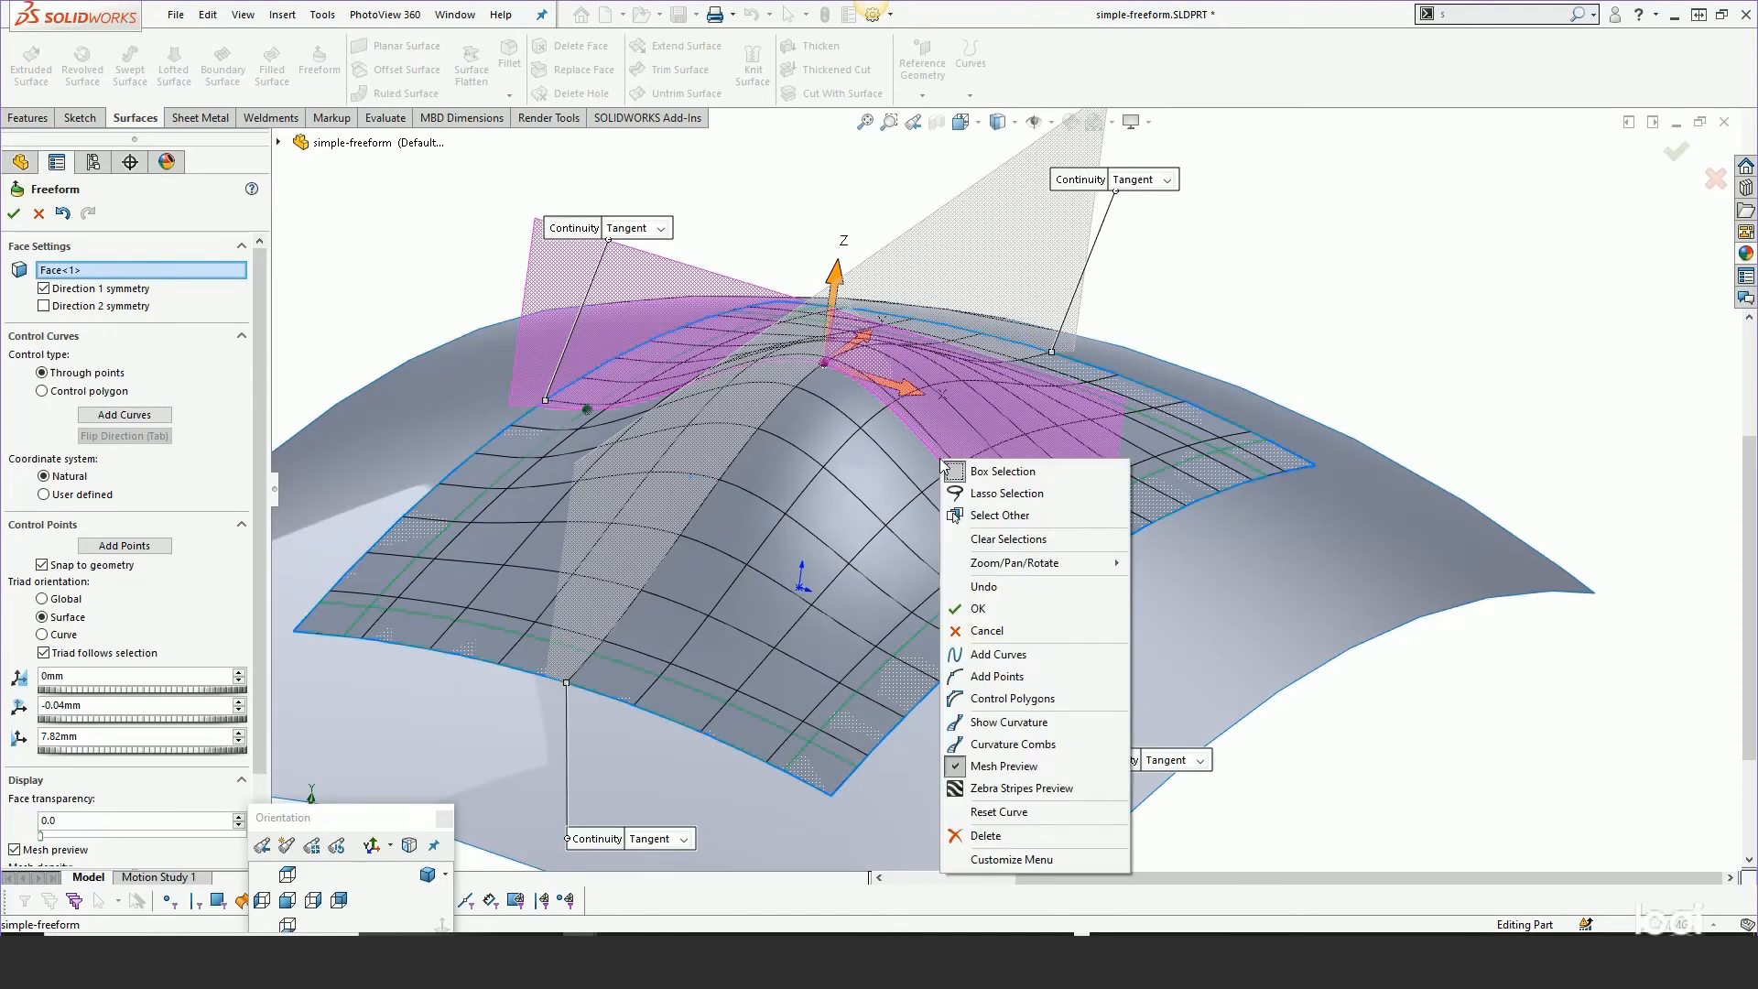
left_click(952, 674)
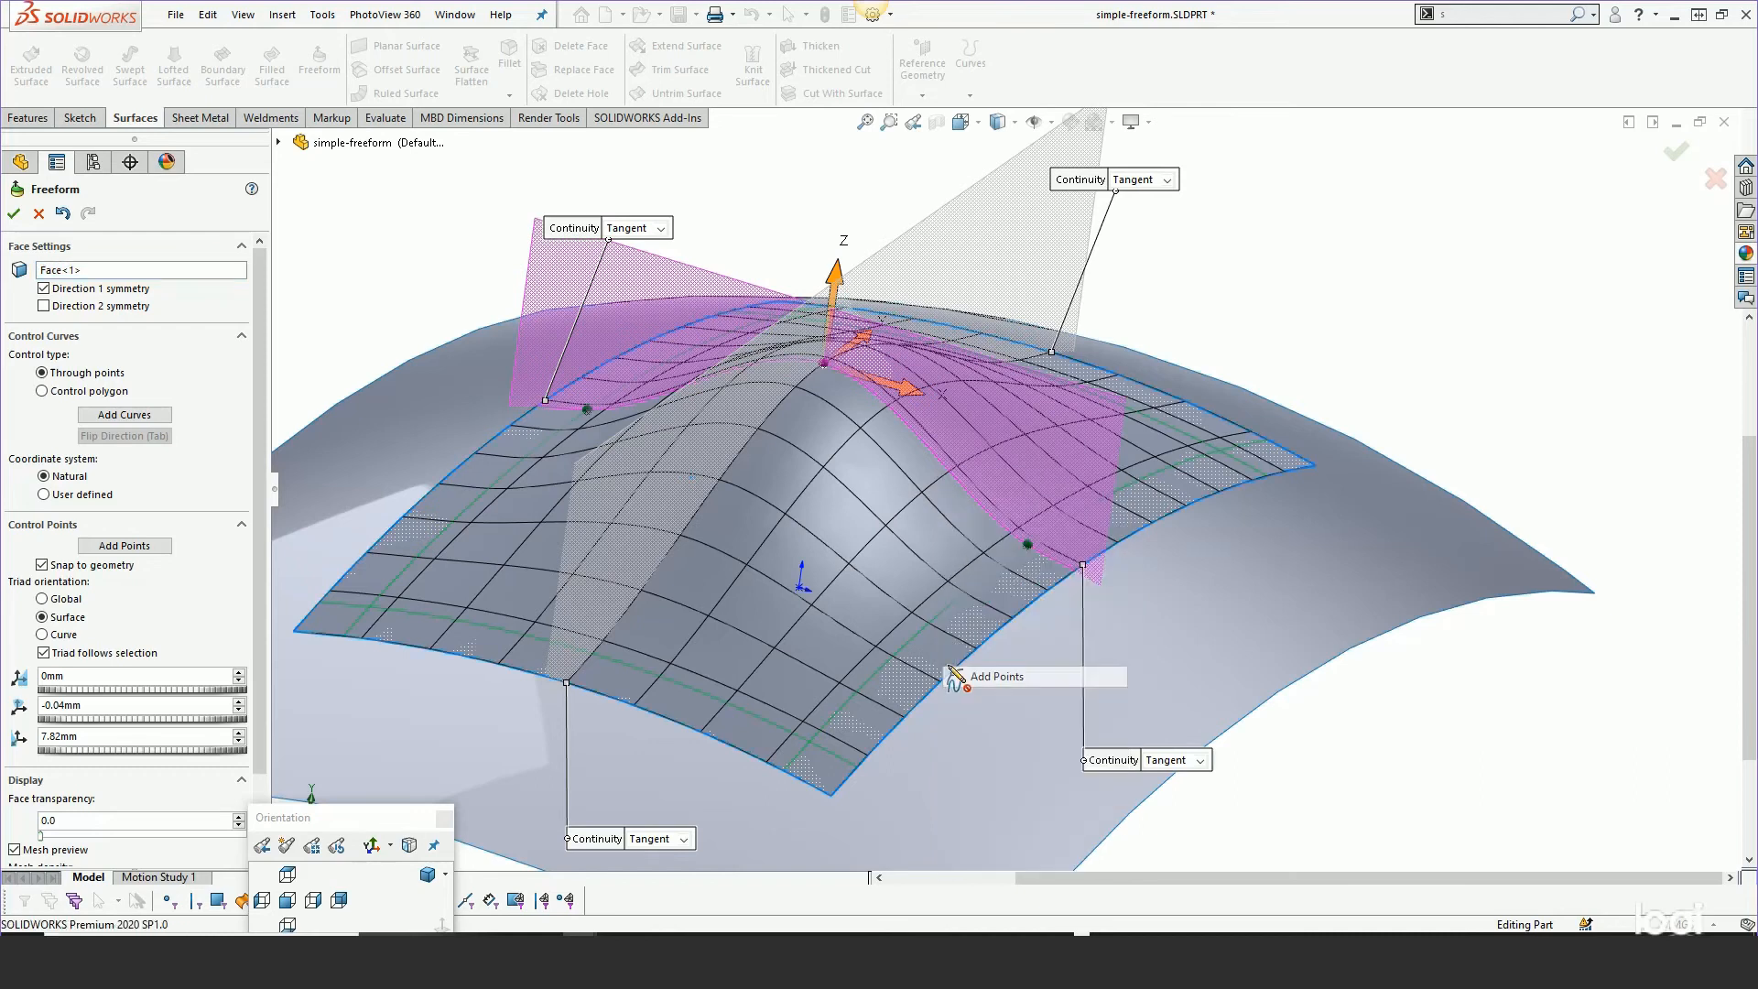
left_click(943, 463)
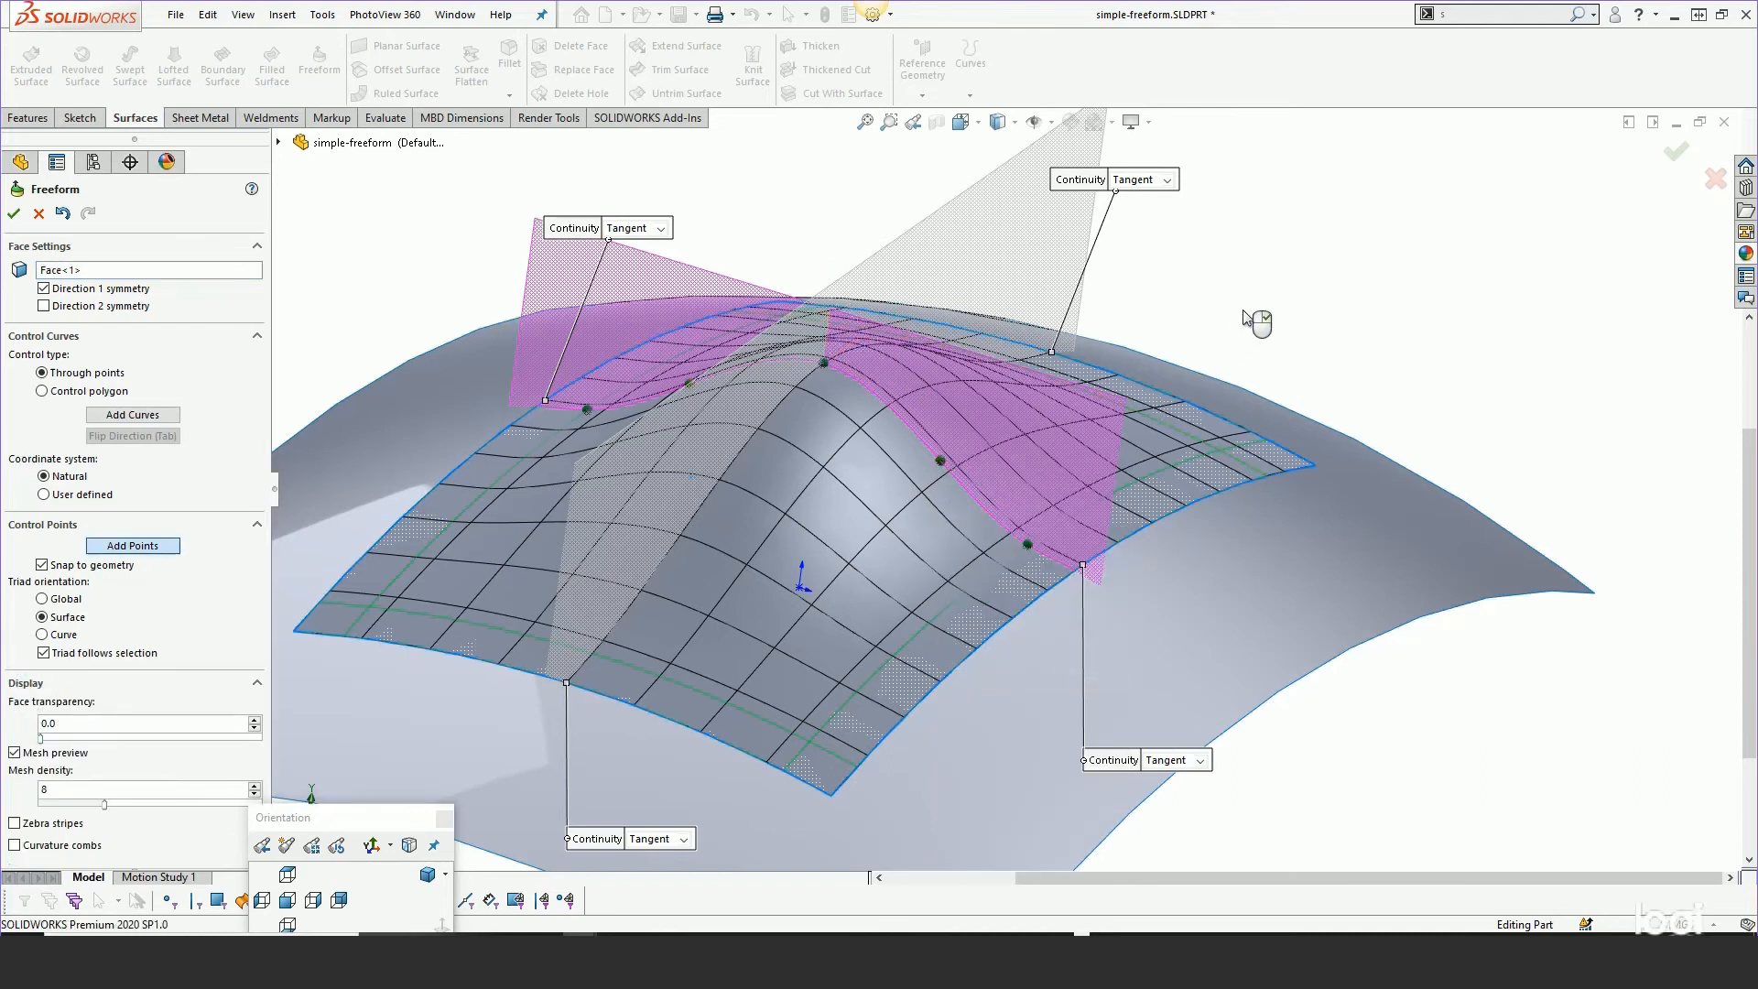
key("Escape")
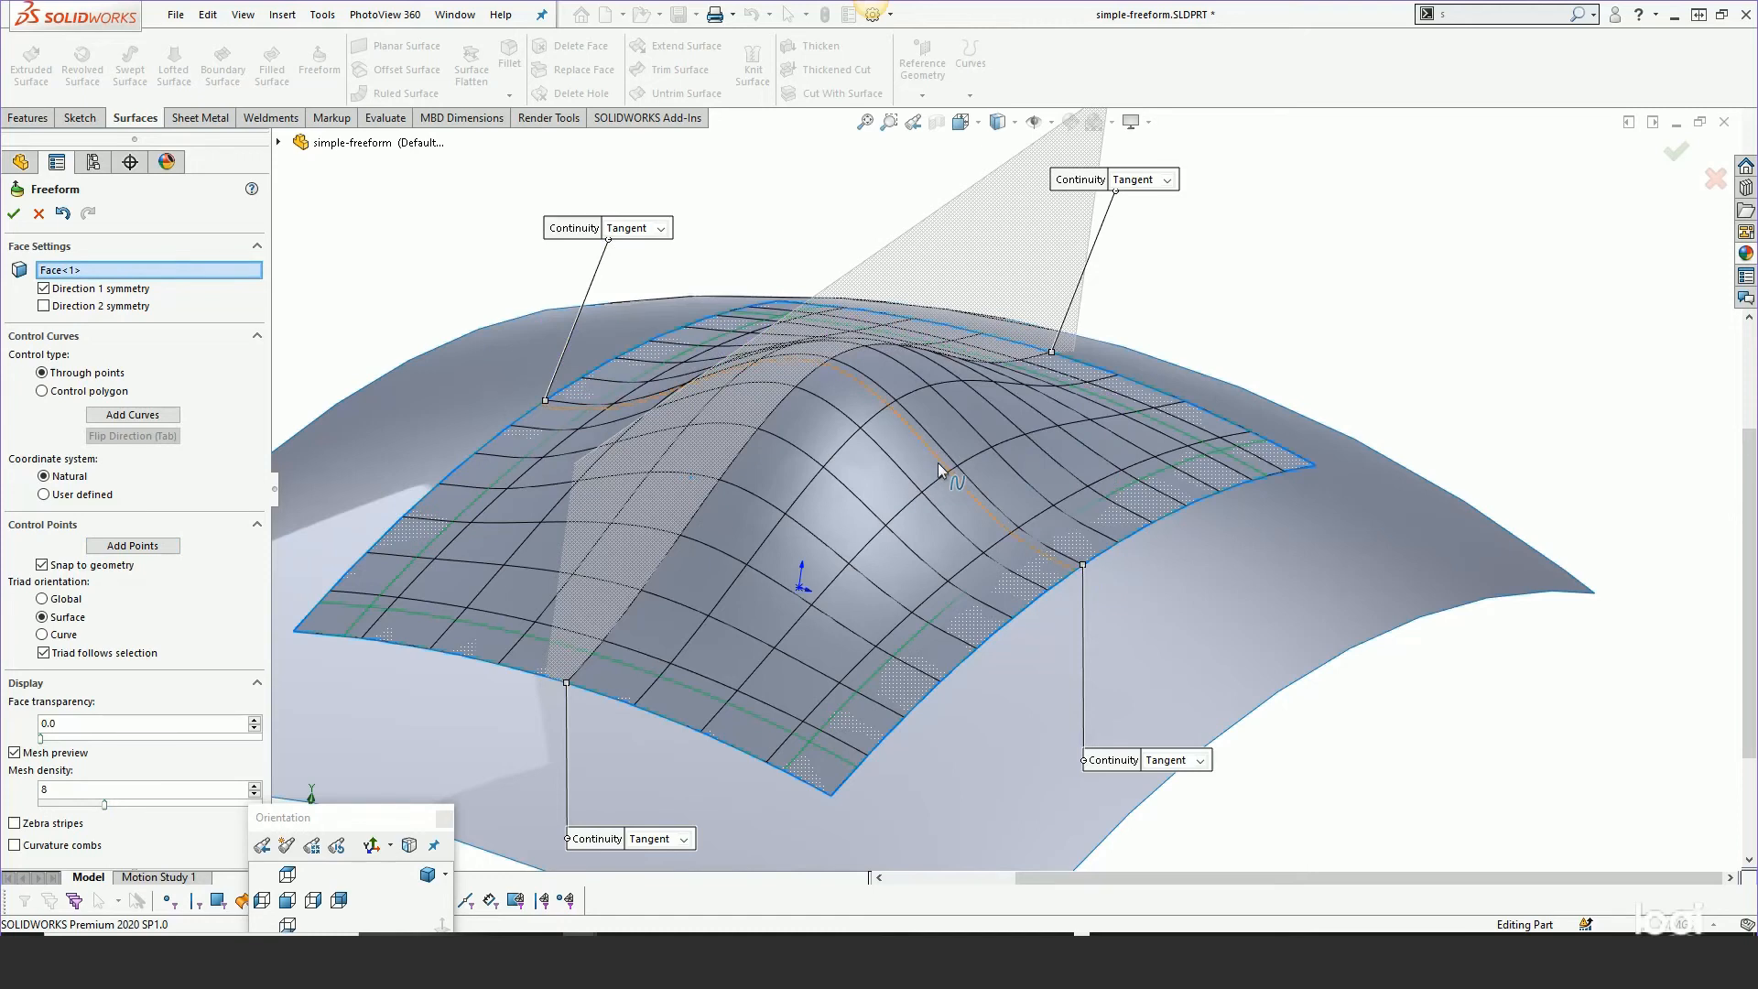
Set the new slope point's triad orientation to Global and raise the point vertically to about 4.22 mm
left_click(940, 462)
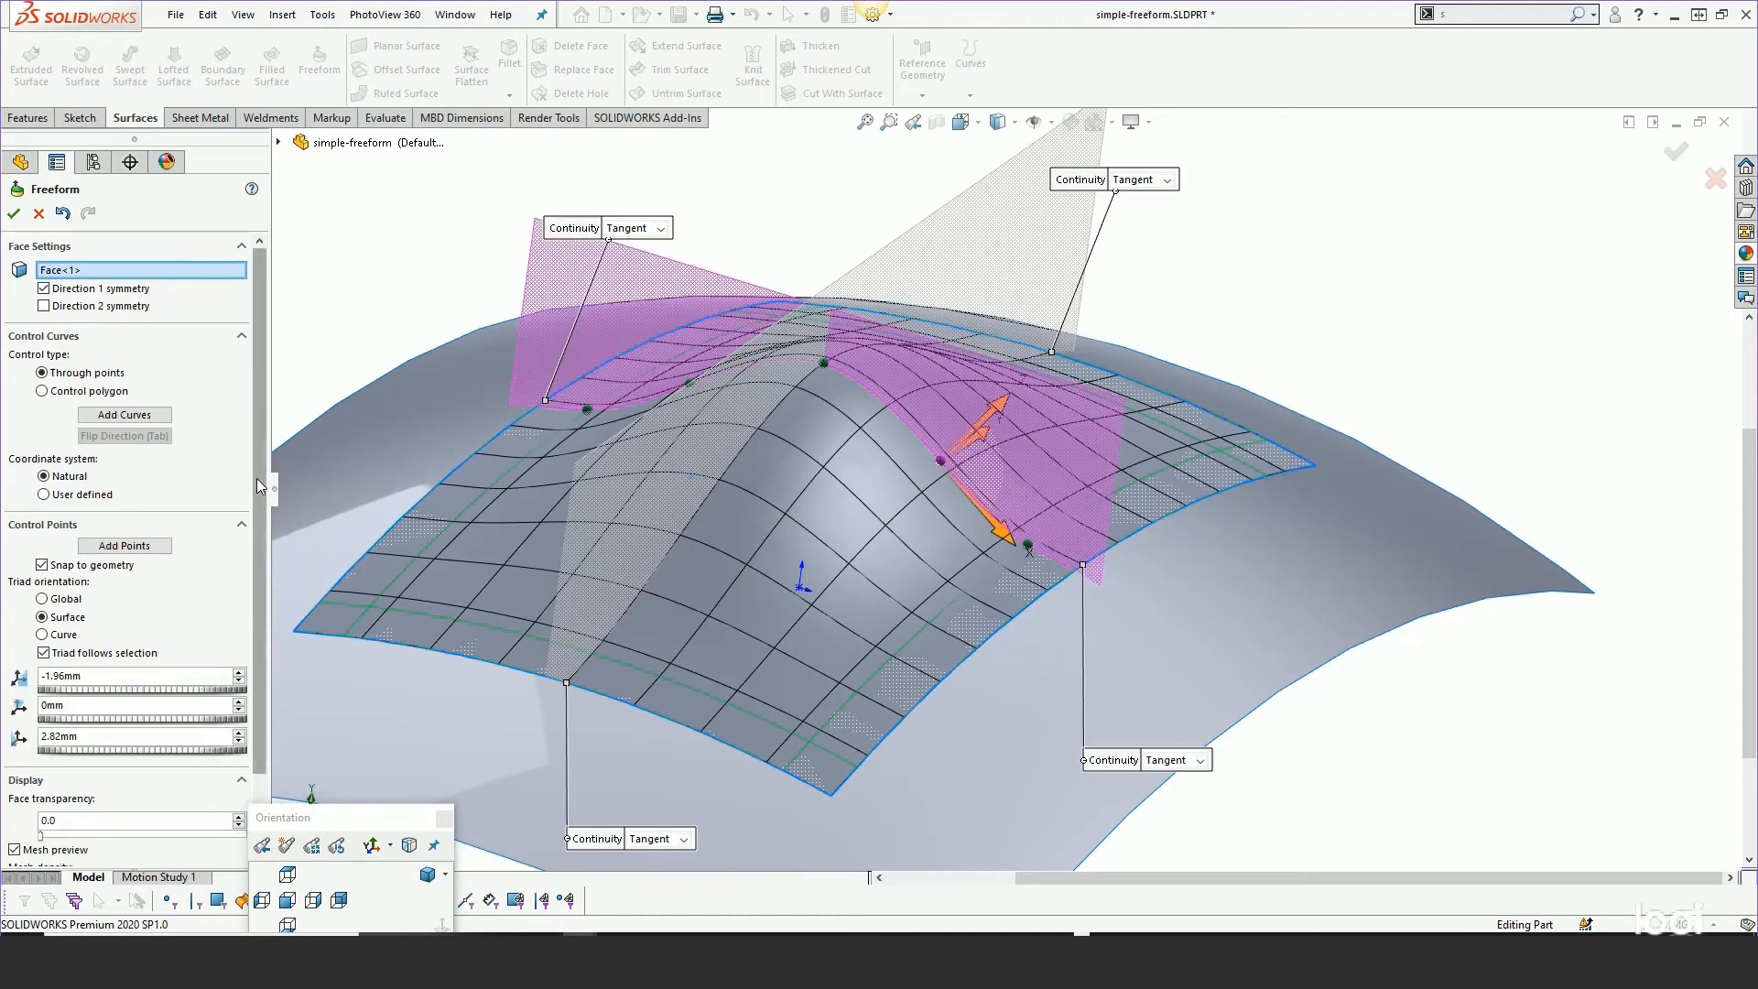
scroll(256, 478, "down", 3)
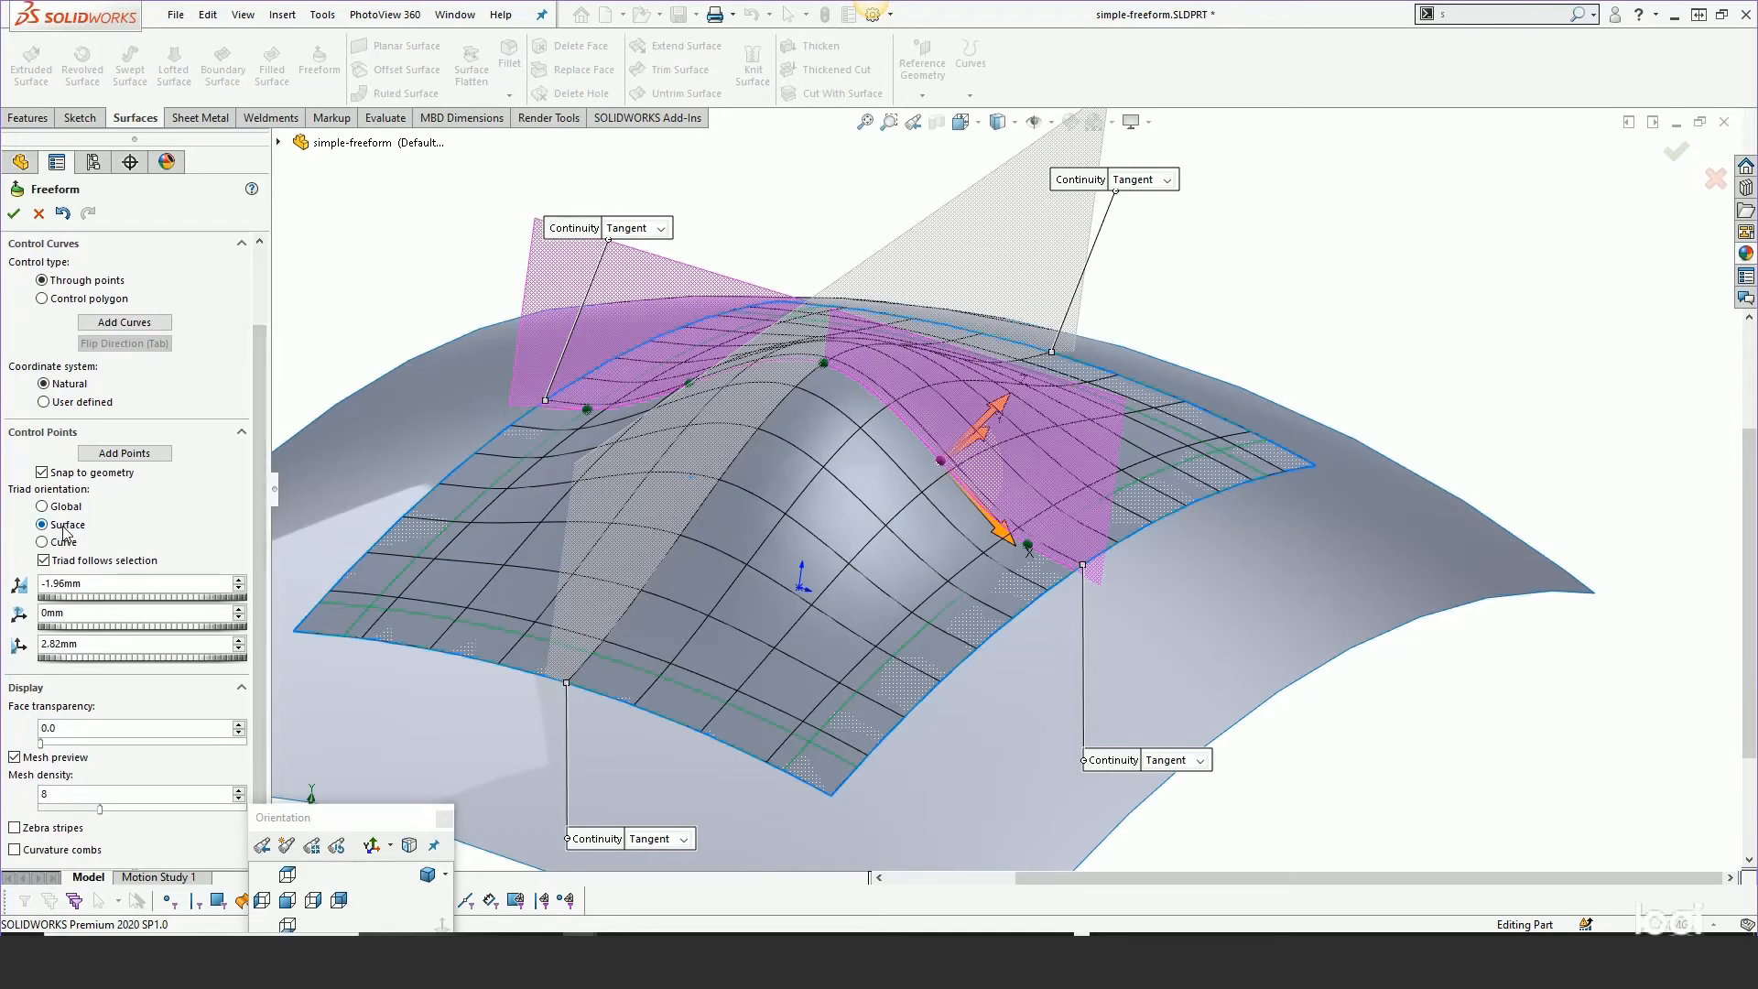
left_click(43, 506)
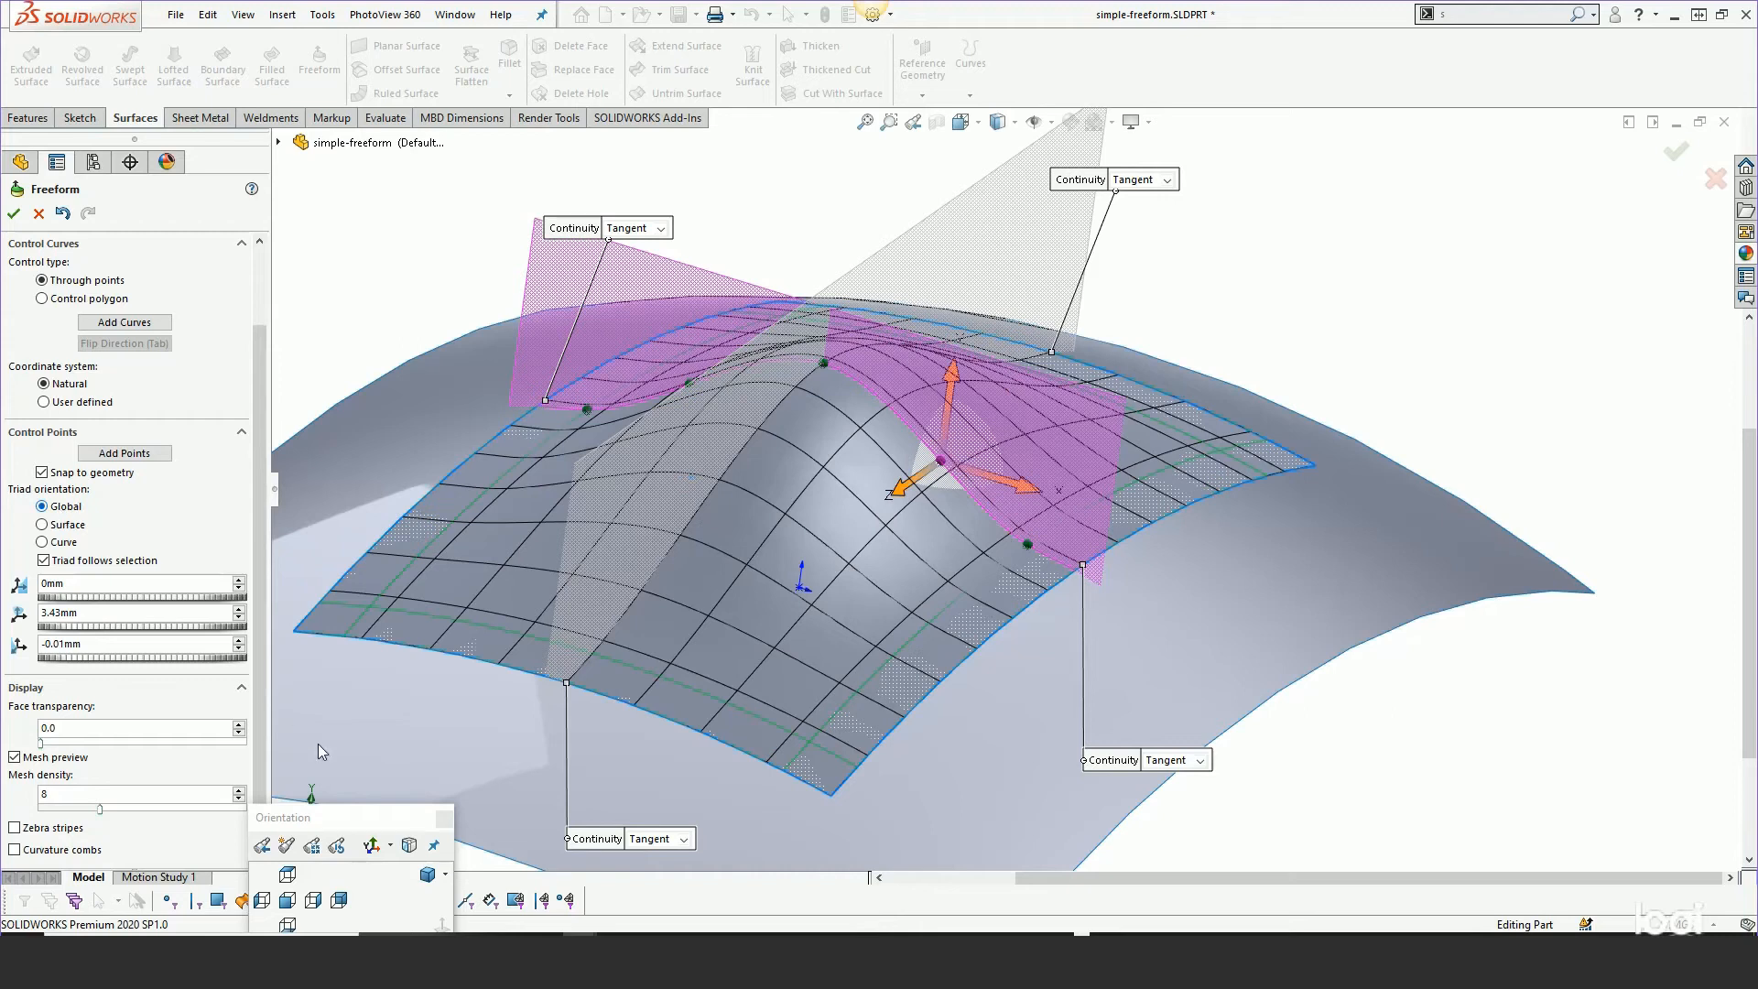
left_click_drag(371, 830, 102, 839)
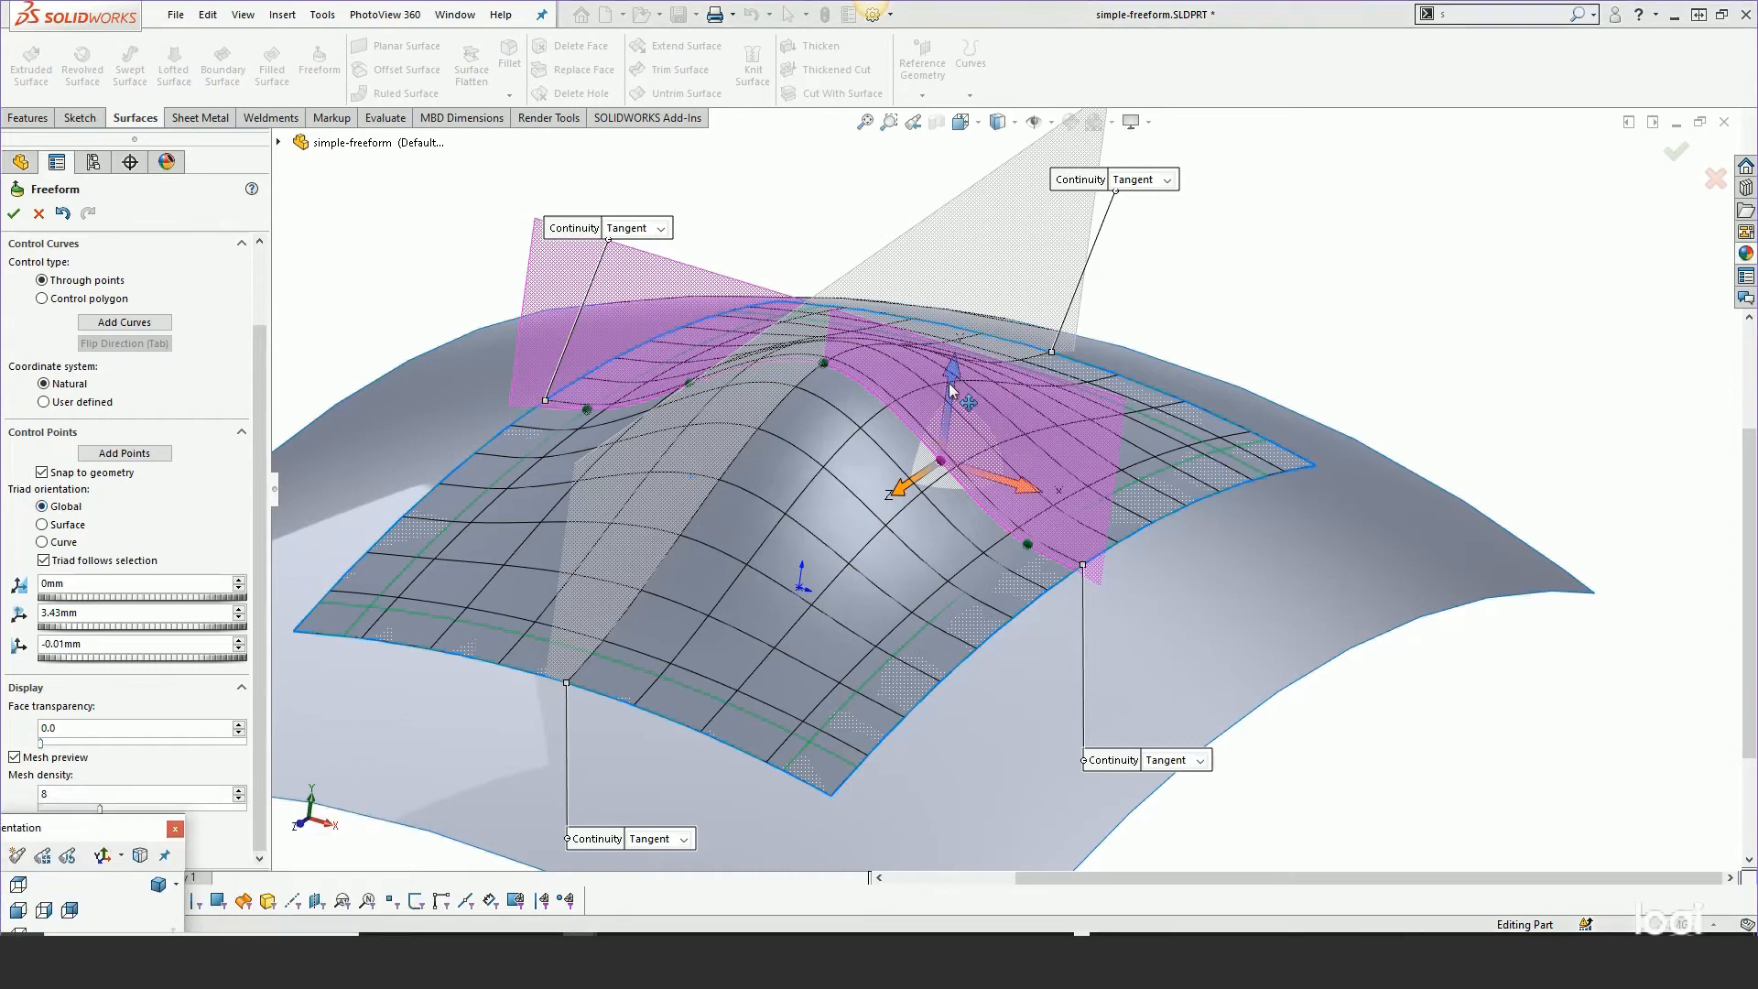
mouse_move(948, 379)
left_mouse_down()
mouse_move(938, 393)
mouse_move(951, 360)
left_mouse_up()
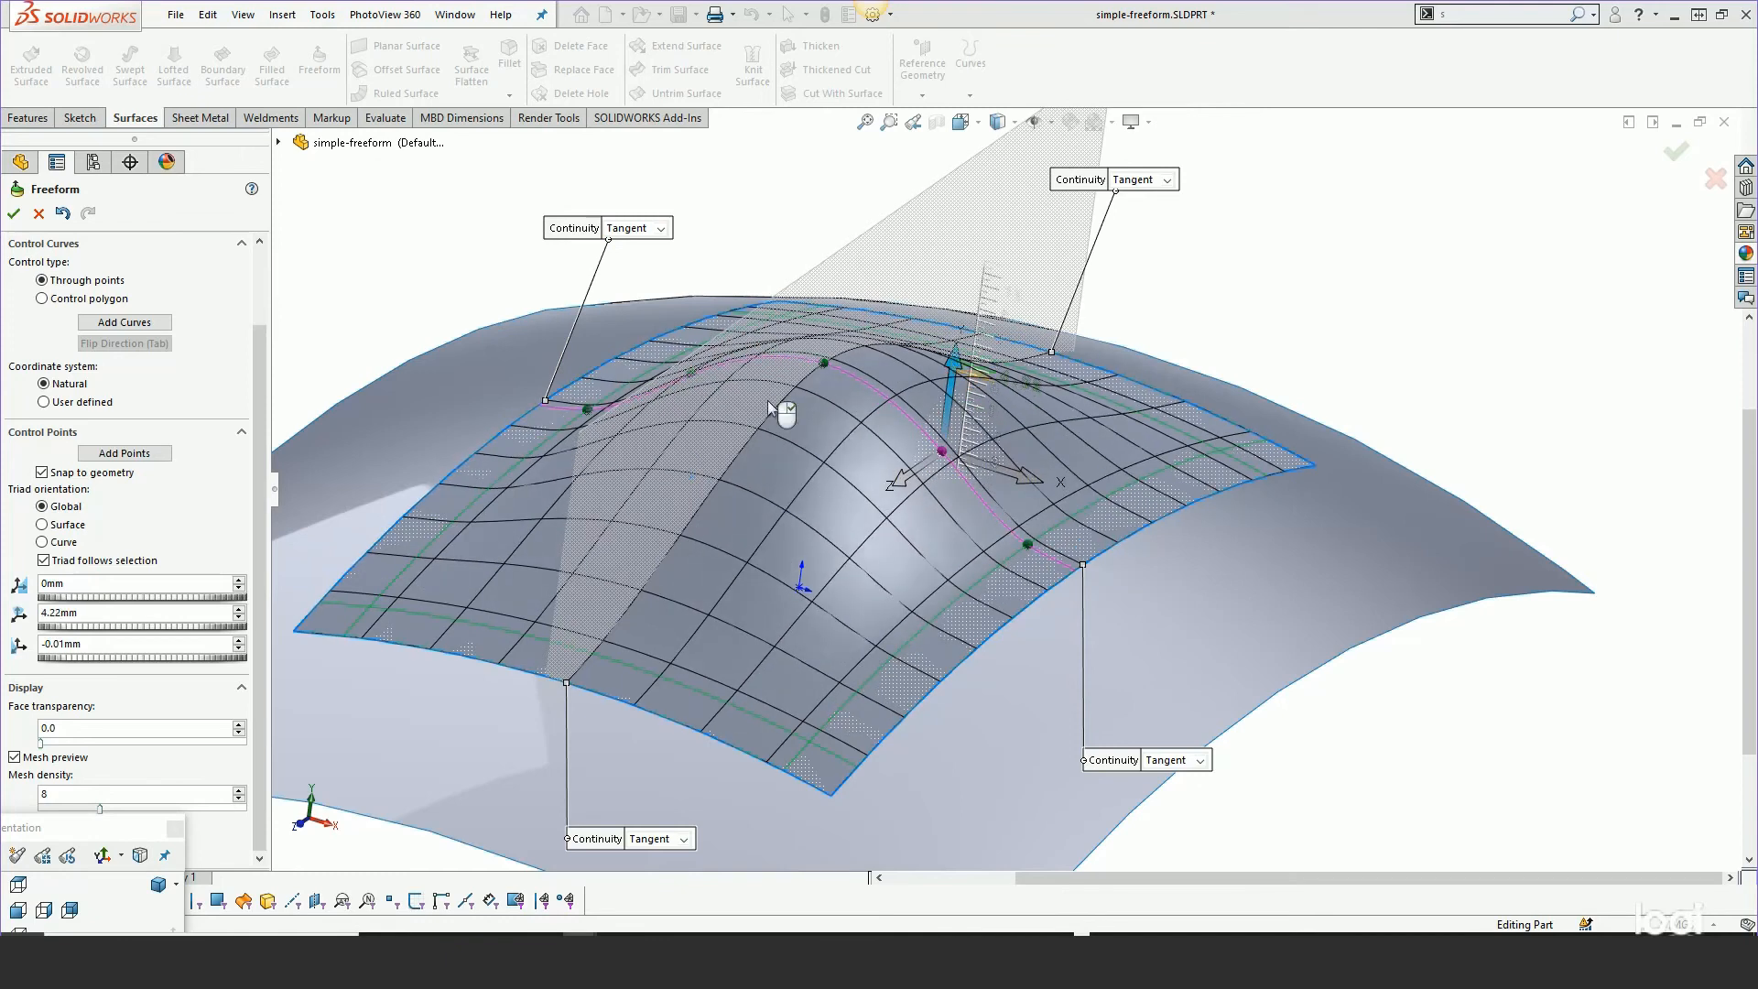
Pull the slope point outward to about −2.64, −0.01, 3.8 mm with Surface triad orientation, and compare with Curve orientation before restoring Surface
left_click(60, 527)
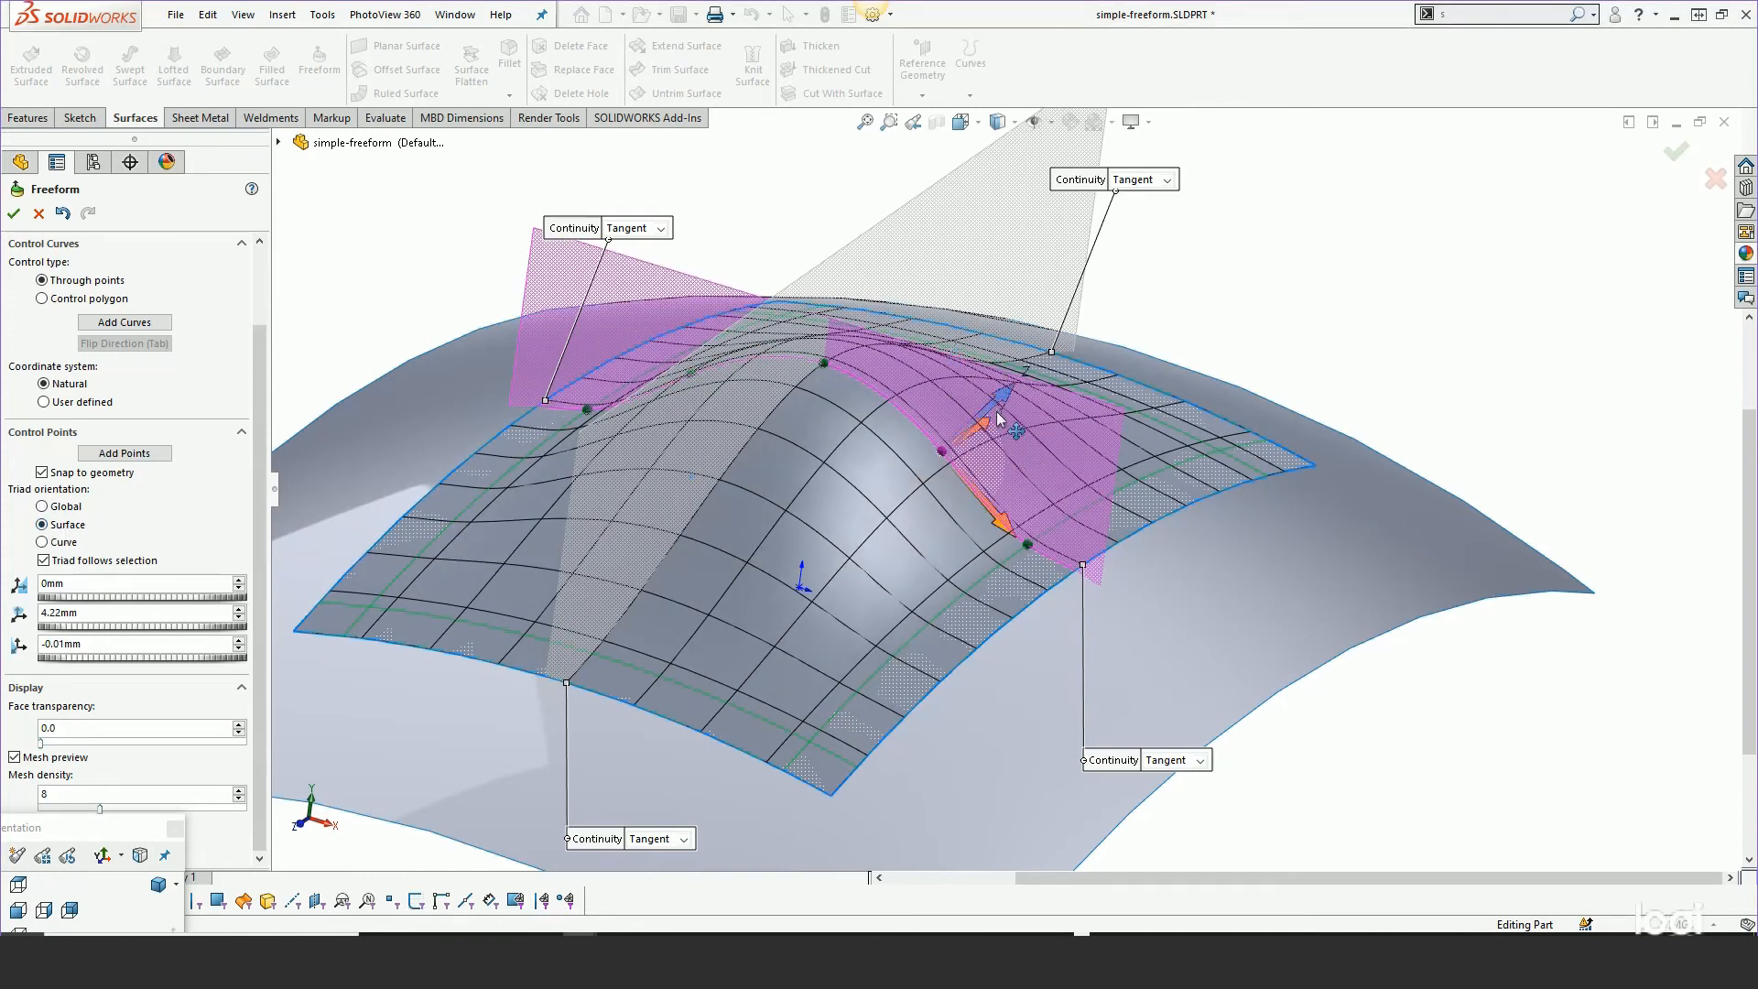
left_click_drag(997, 402, 1005, 391)
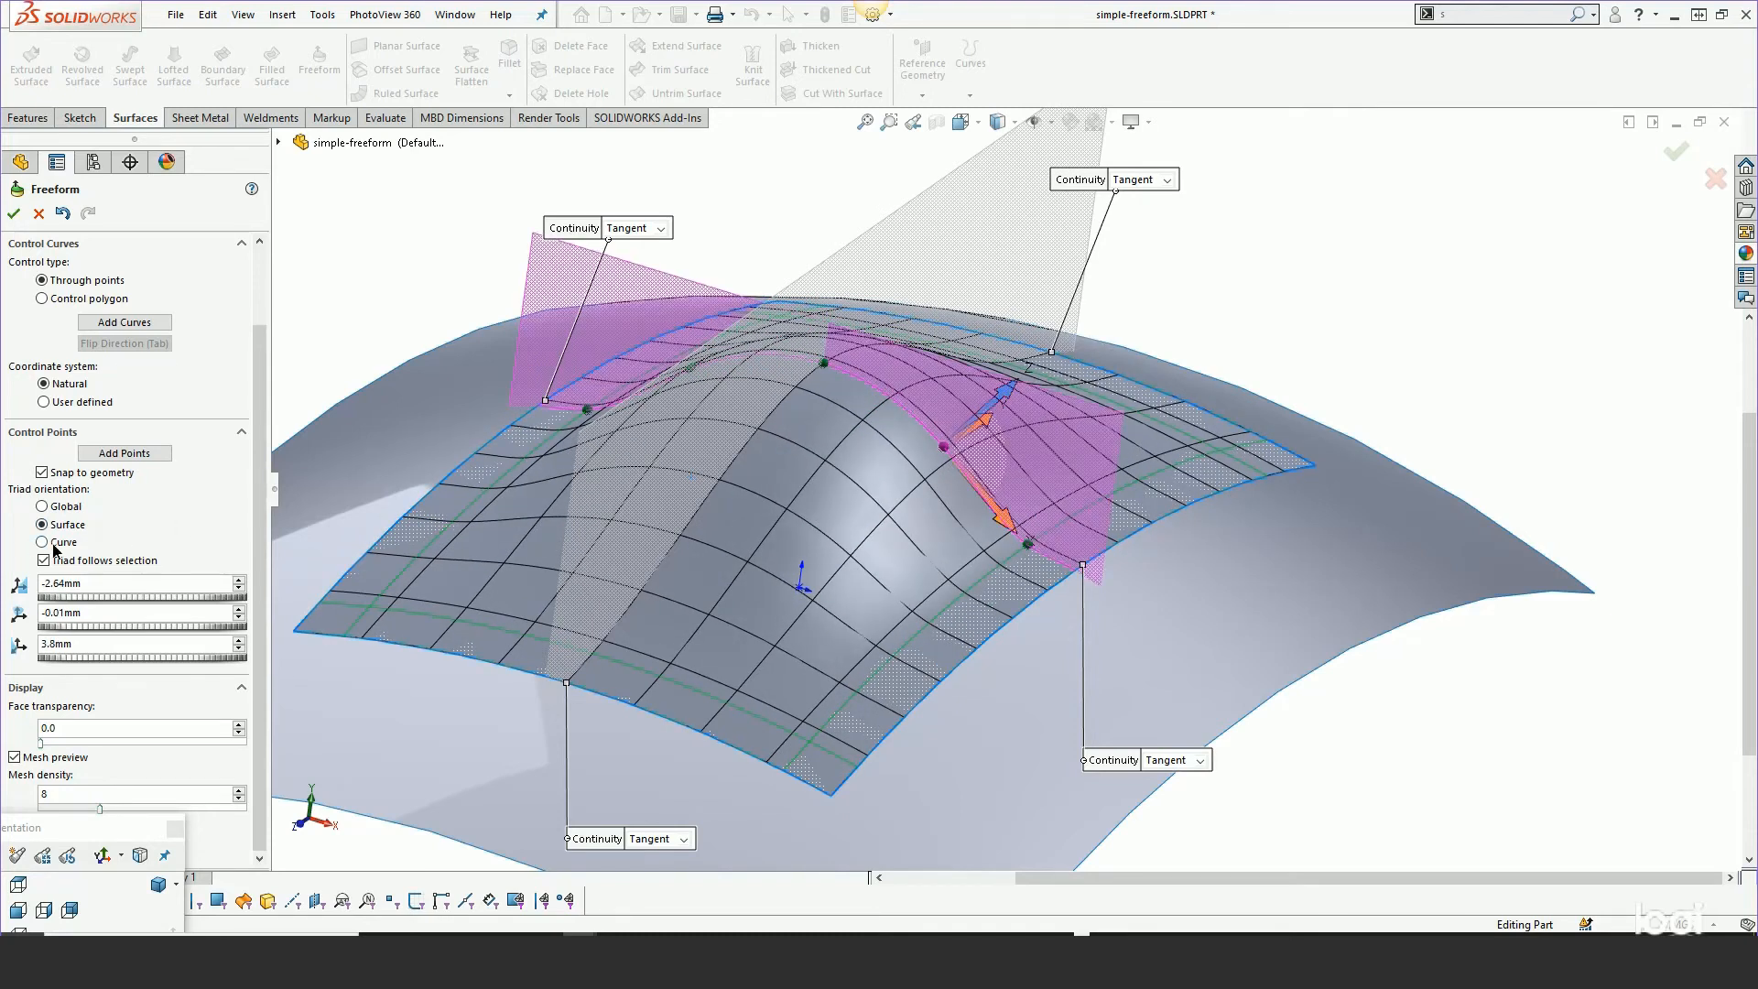
left_click(42, 543)
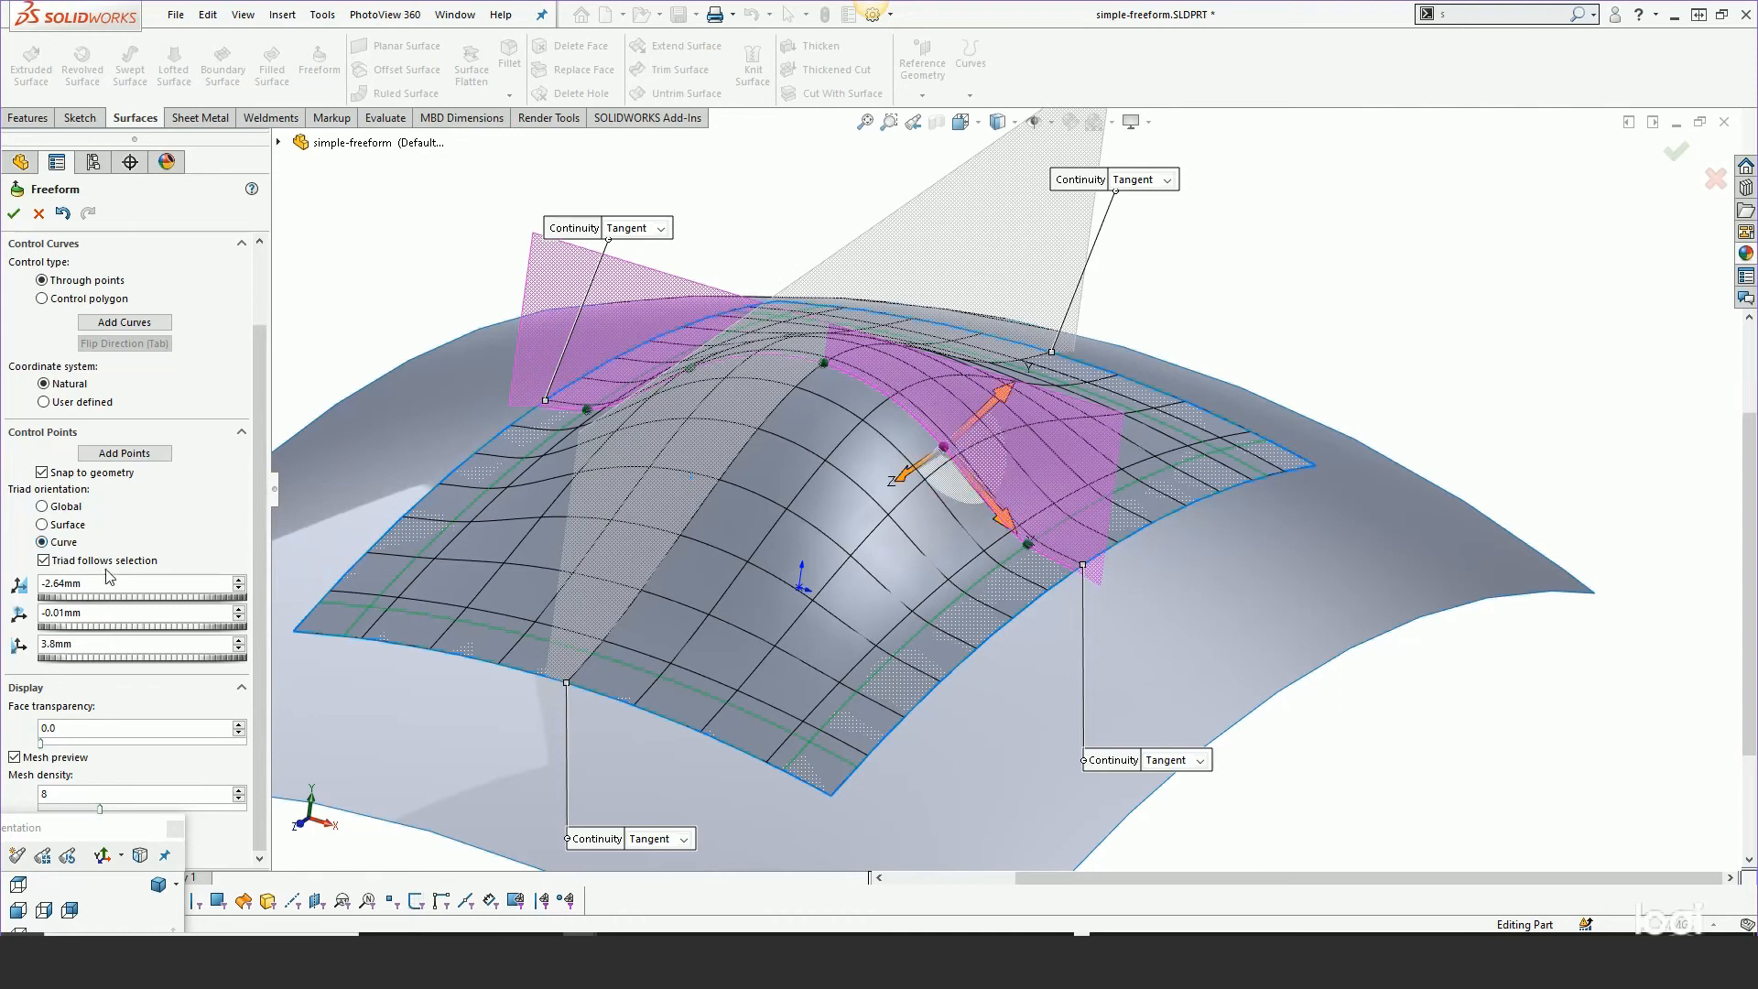
left_click(43, 525)
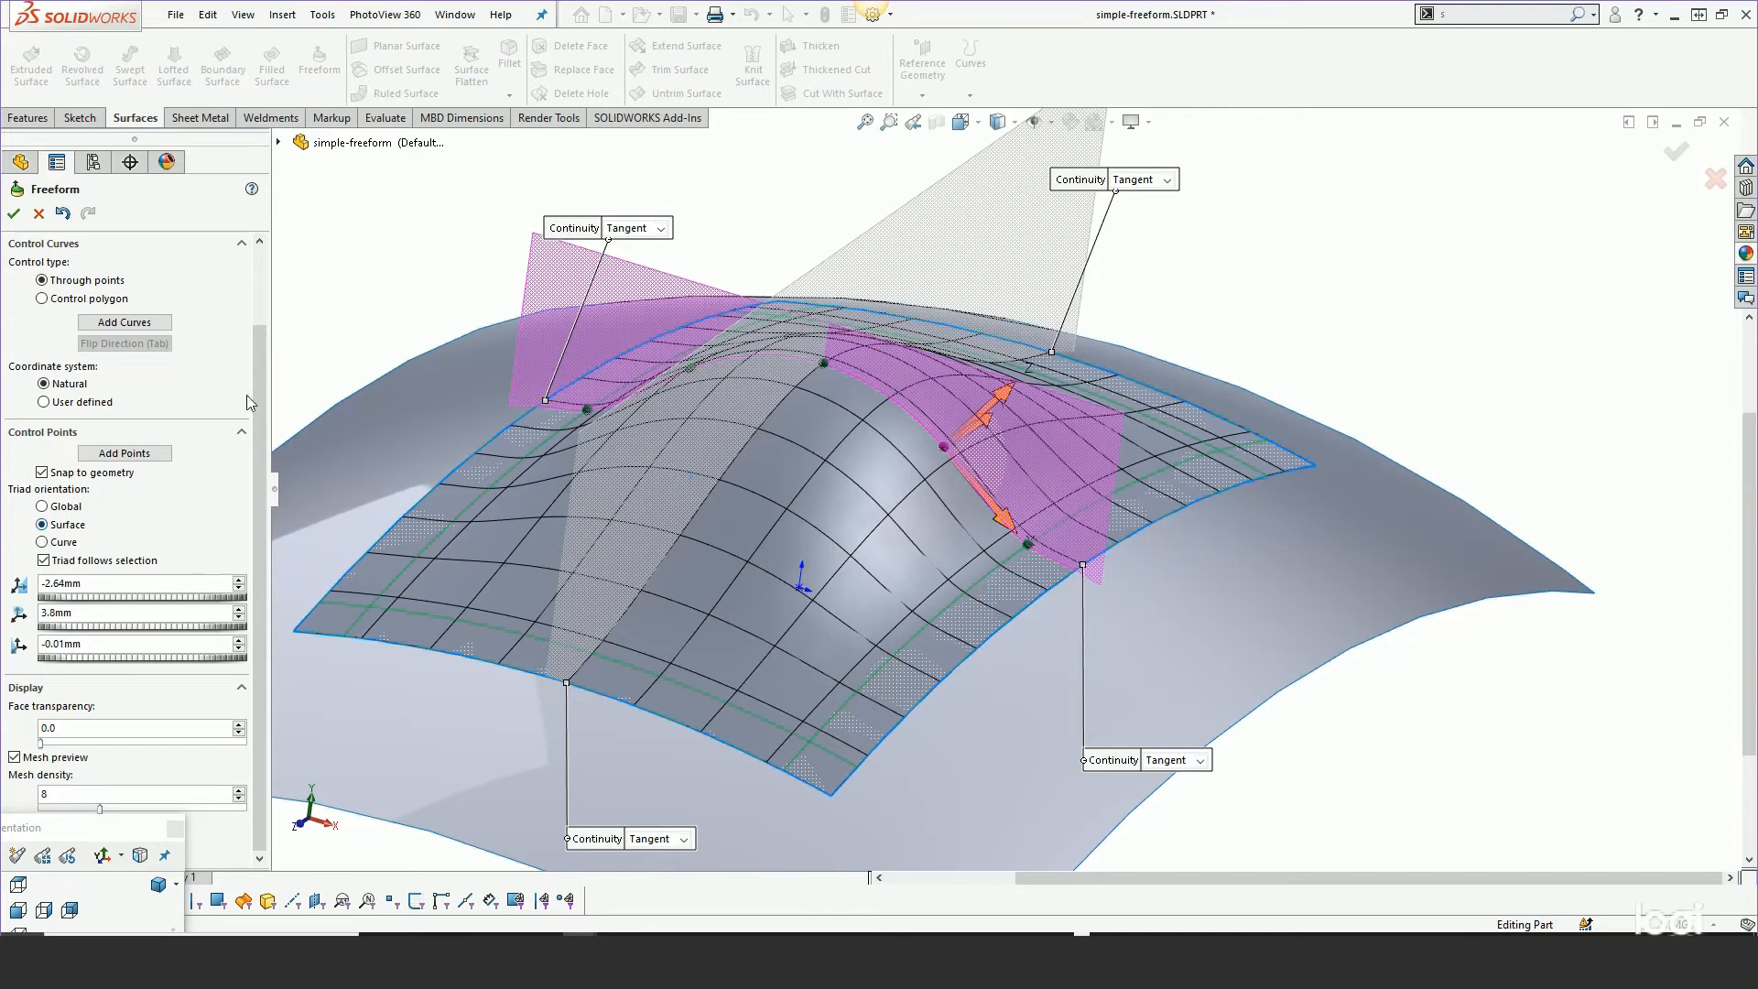
Fine-tune the slope point's offset values to about −2.85, −0.02 and 3.89 mm
middle_click_drag(1051, 404, 731, 417)
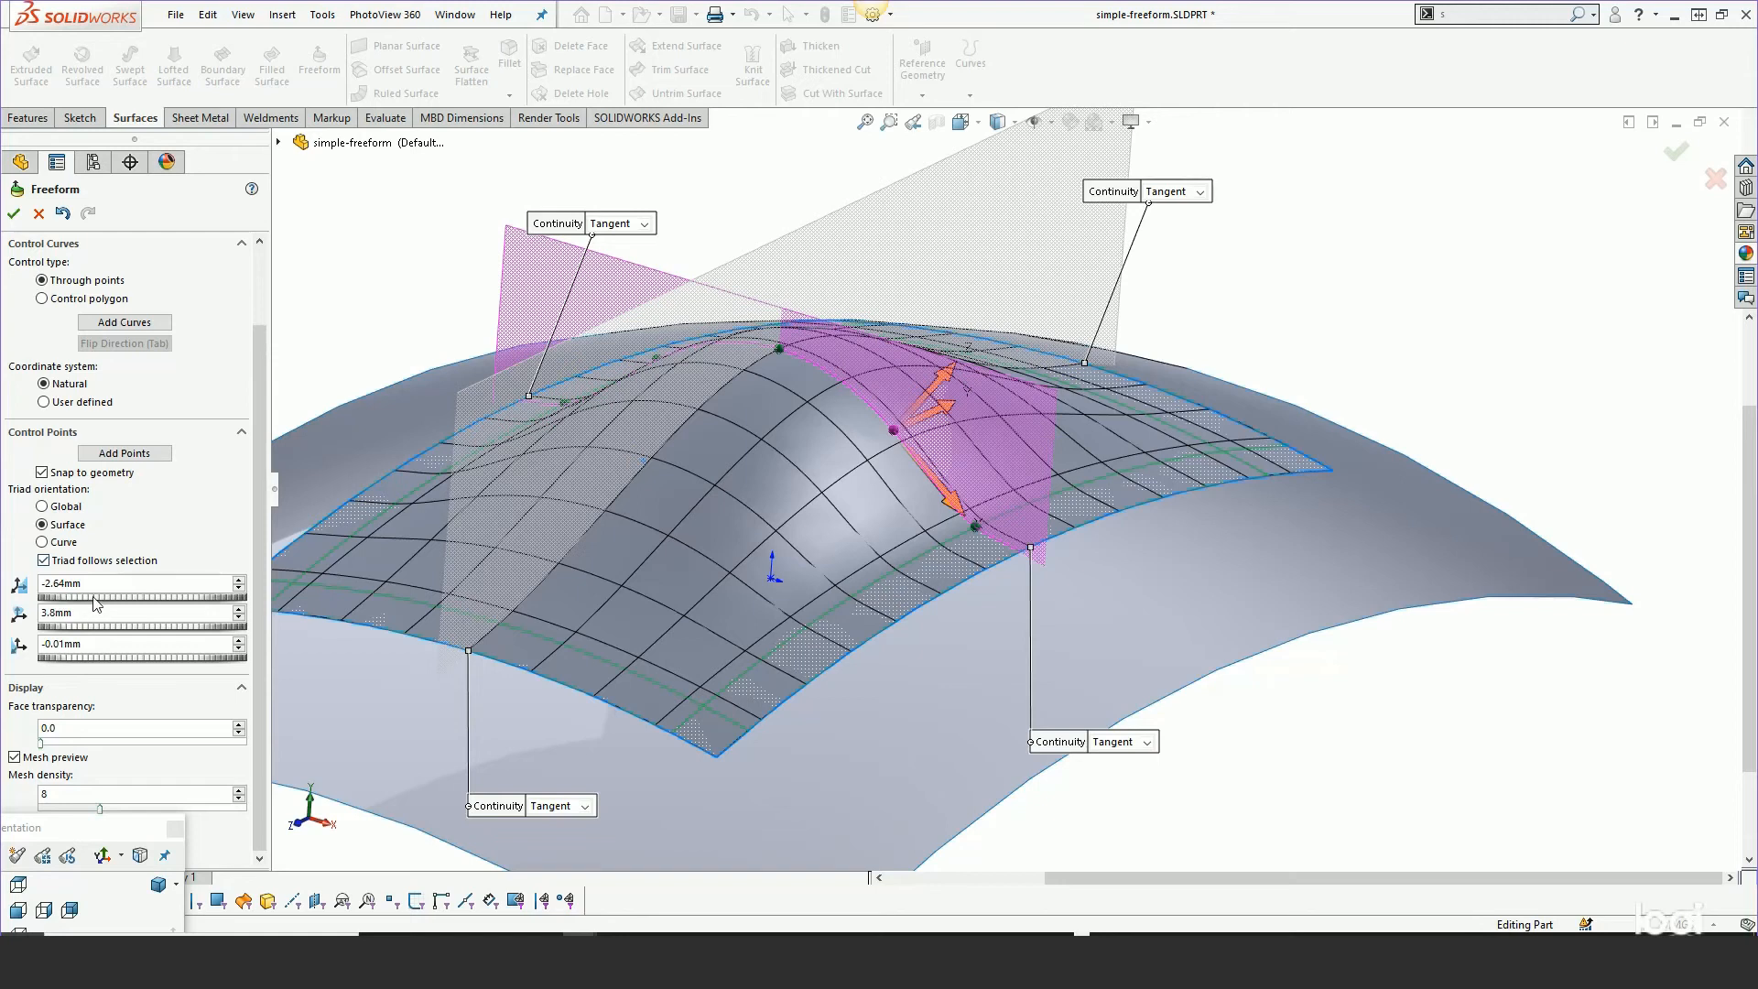
key("alt")
left_click_drag(95, 605, 256, 600)
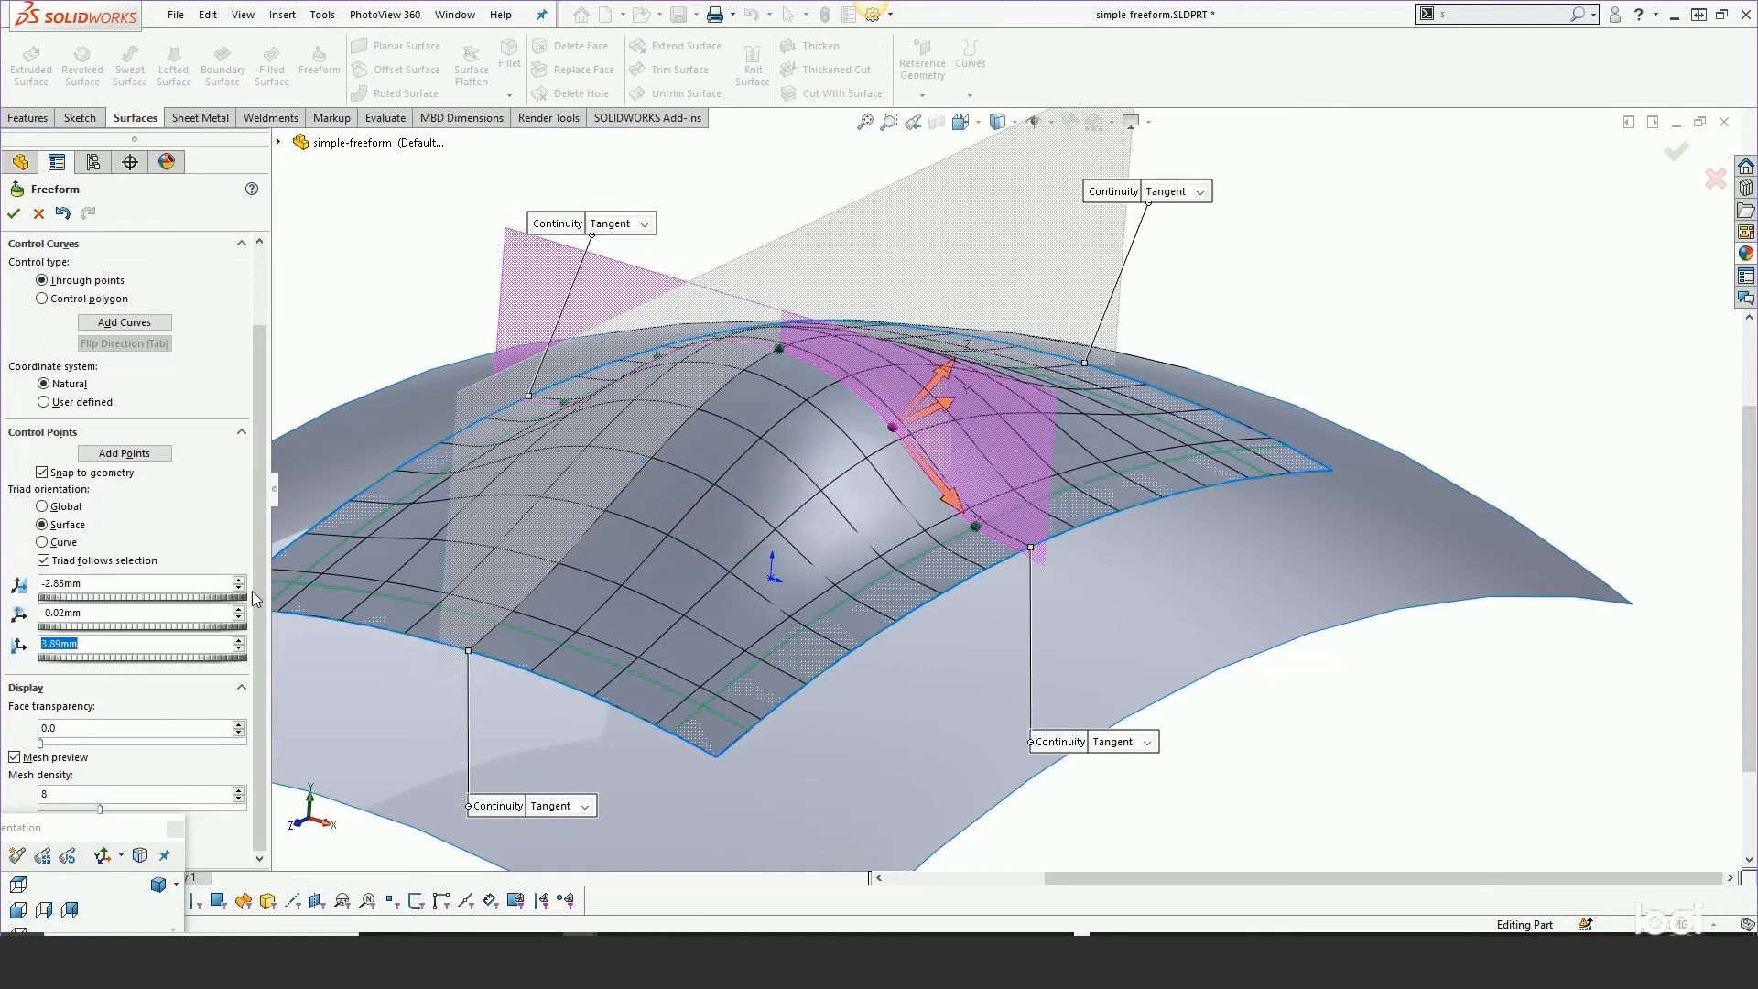
Pull the slope point outward along the surface normal and downslope, to about −2.13, −0.03 and 4.59 mm
middle_click_drag(826, 416, 616, 386)
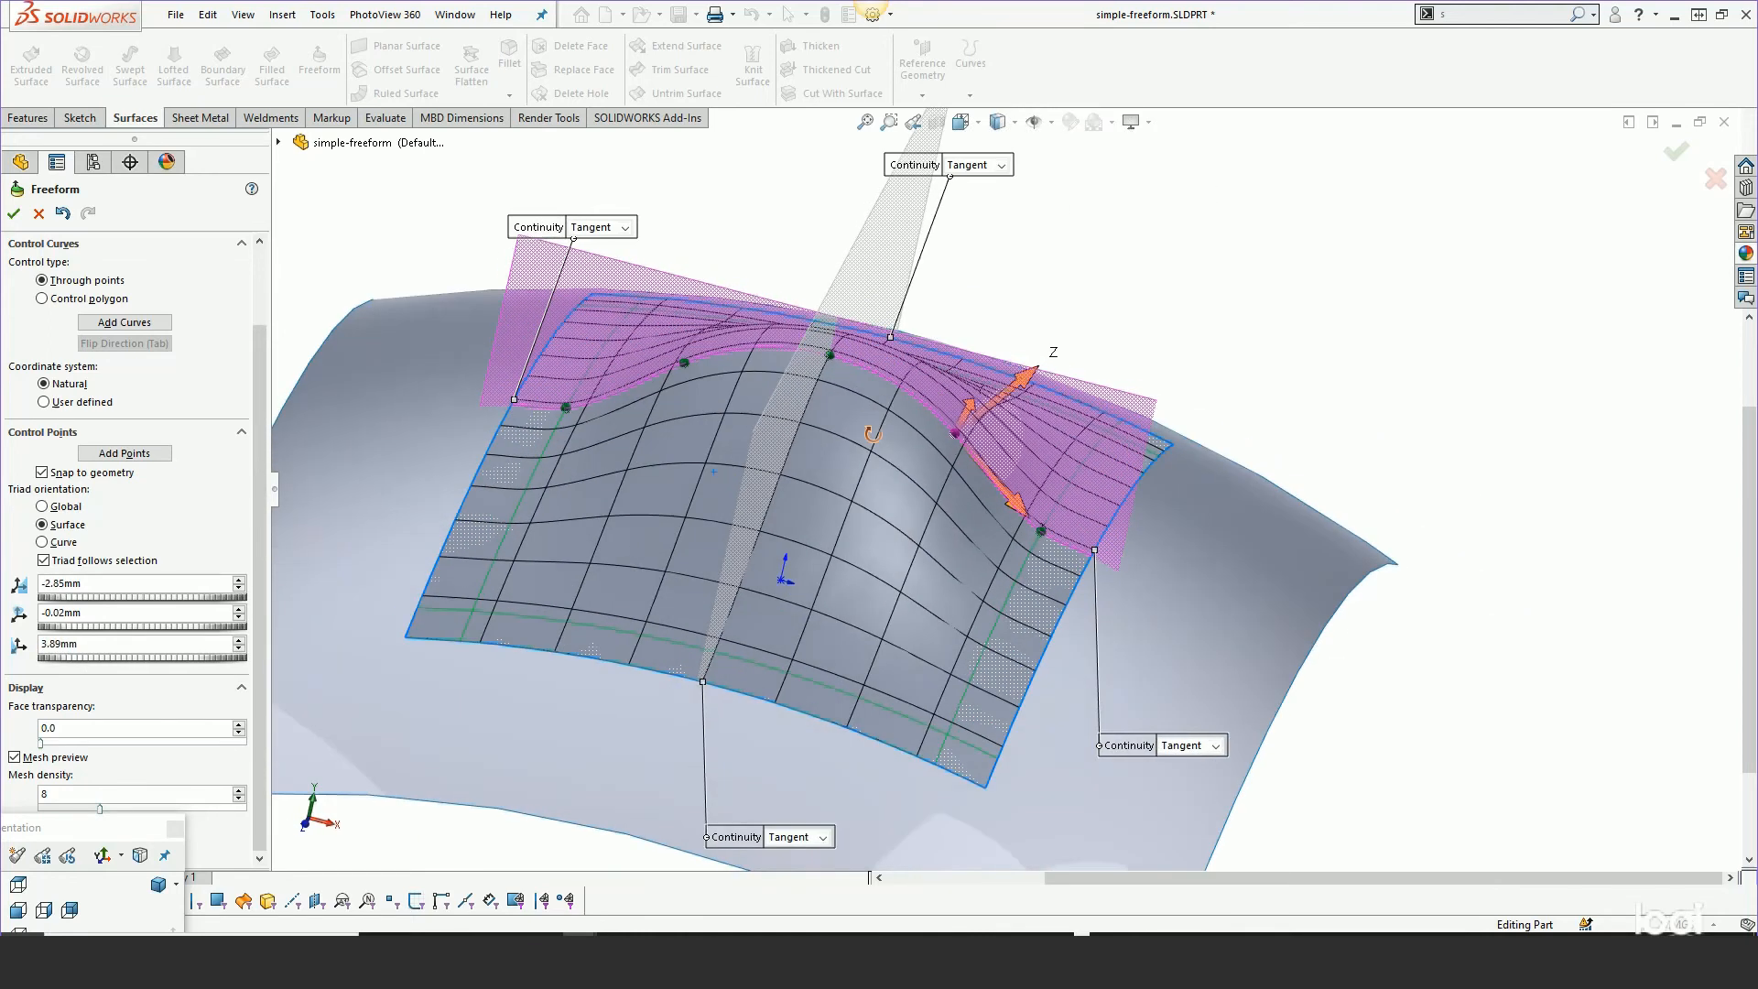
middle_click_drag(963, 514, 903, 518)
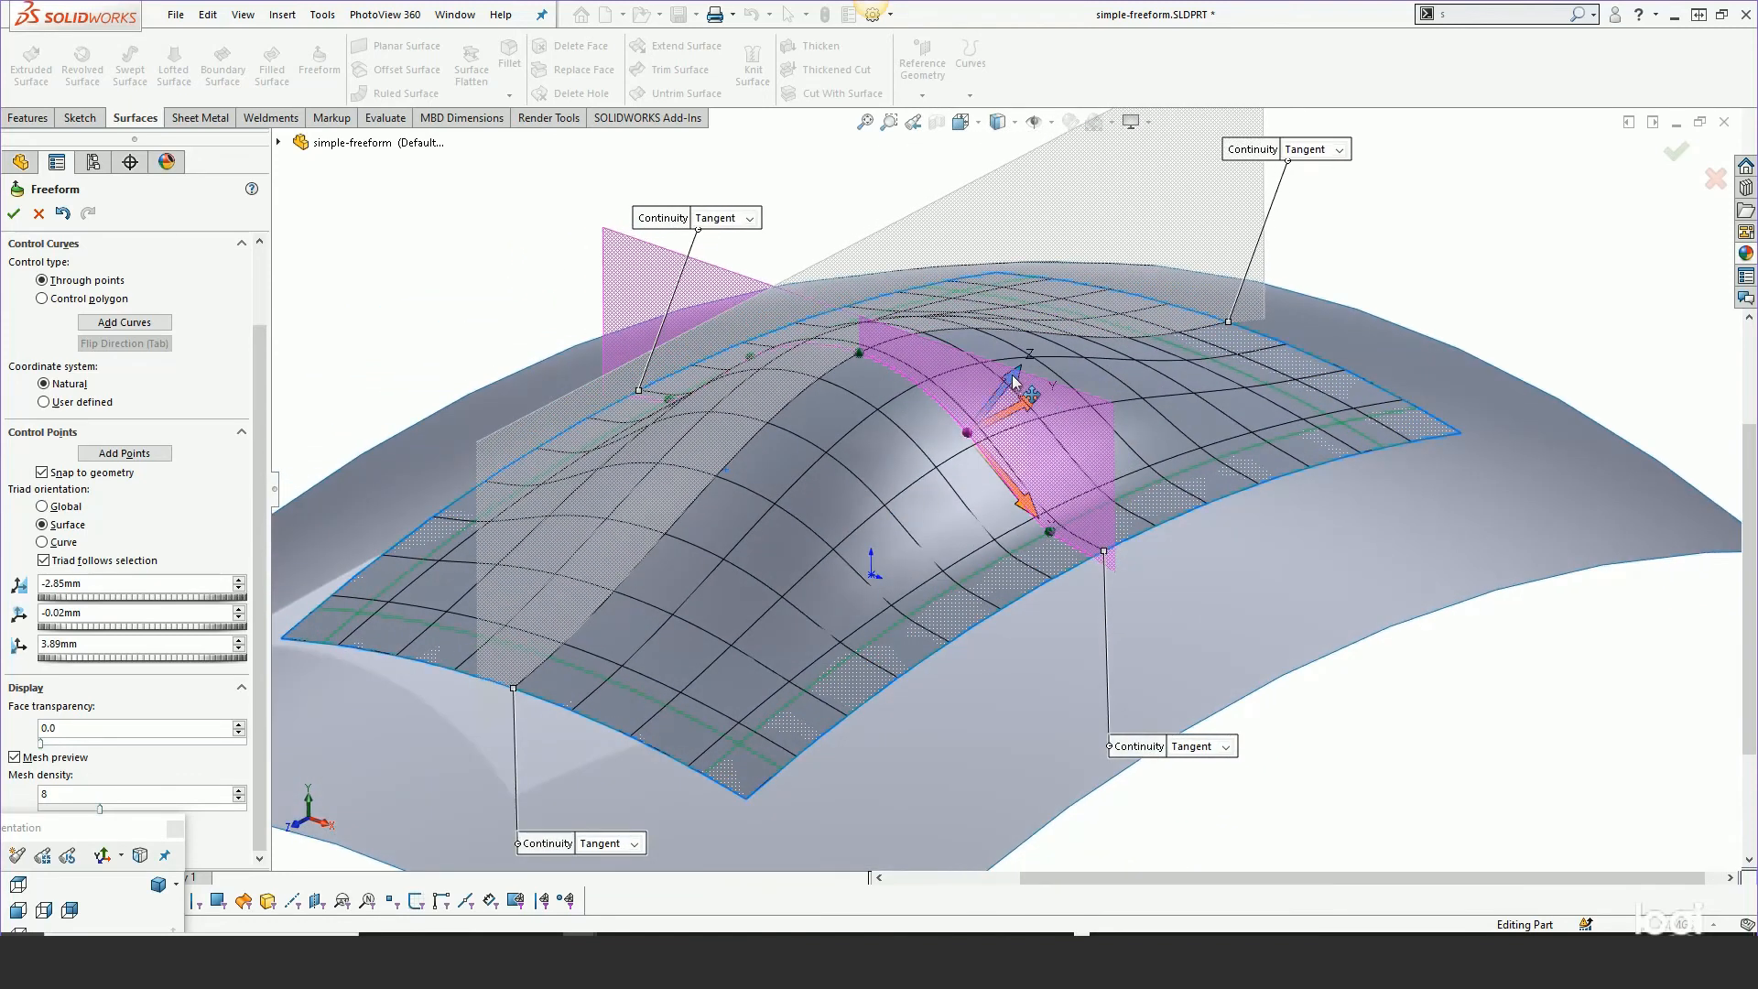
mouse_move(1014, 383)
left_mouse_down()
mouse_move(1022, 357)
mouse_move(1018, 377)
left_mouse_up()
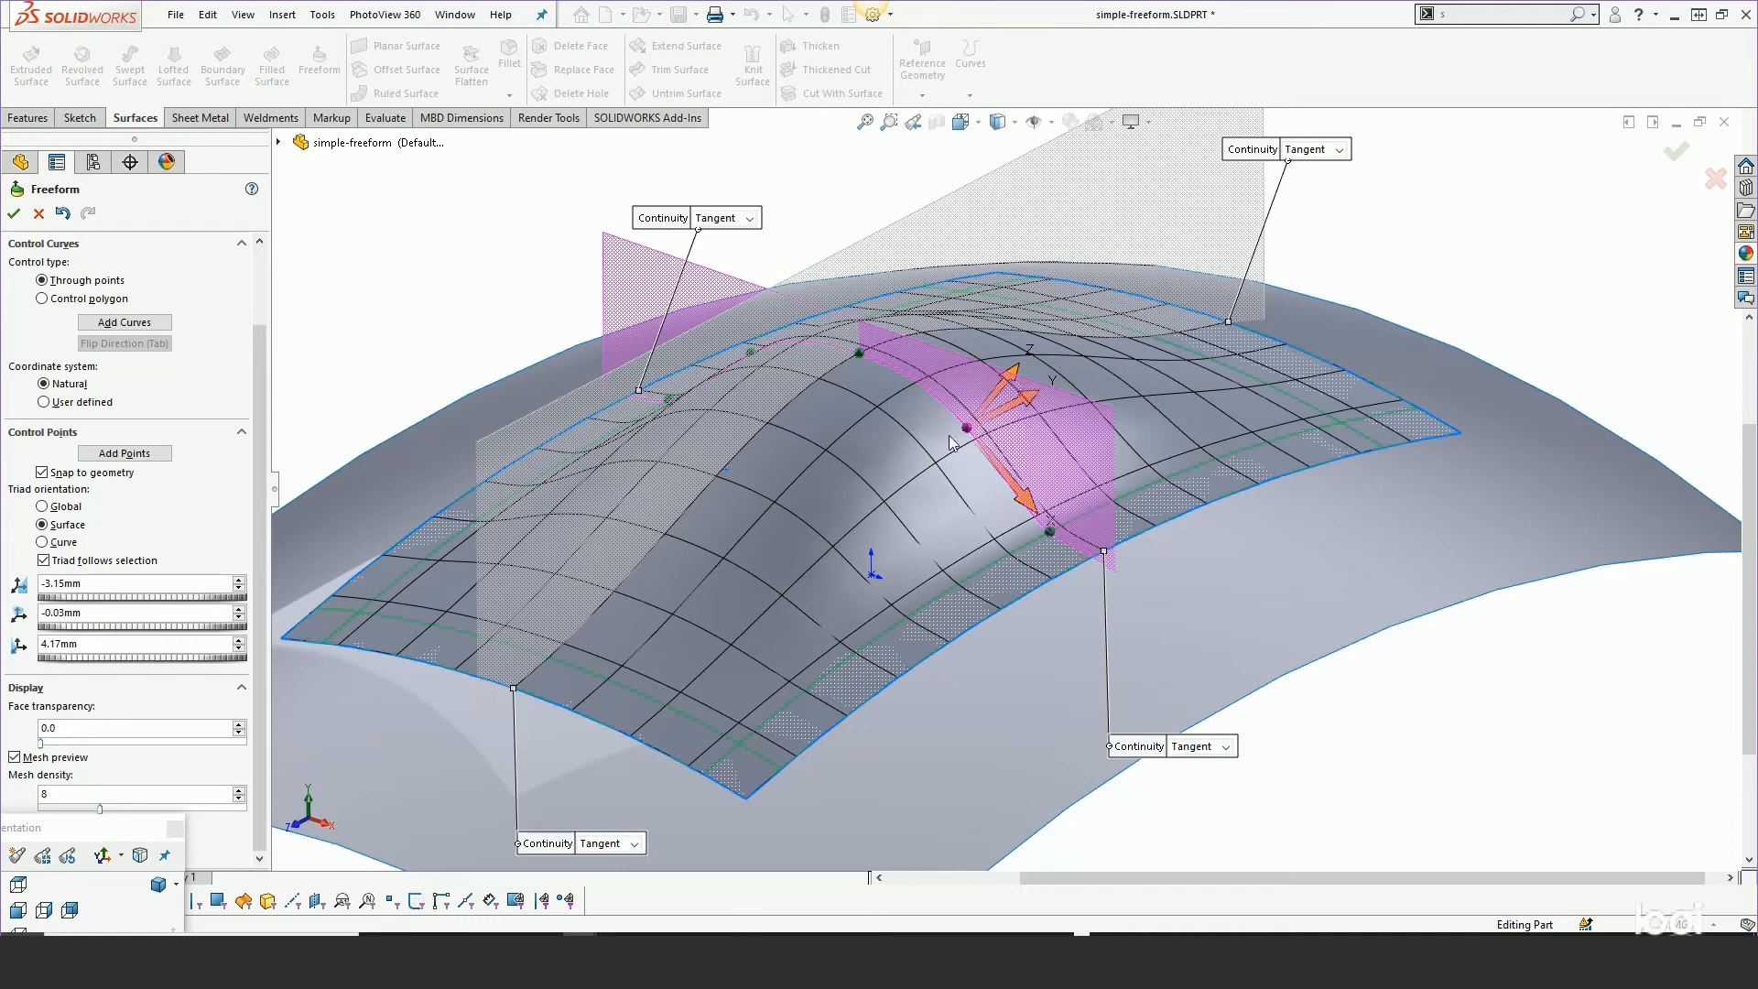
mouse_move(1028, 510)
left_mouse_down()
mouse_move(1086, 555)
mouse_move(1073, 538)
mouse_move(1099, 591)
mouse_move(1052, 507)
left_mouse_up()
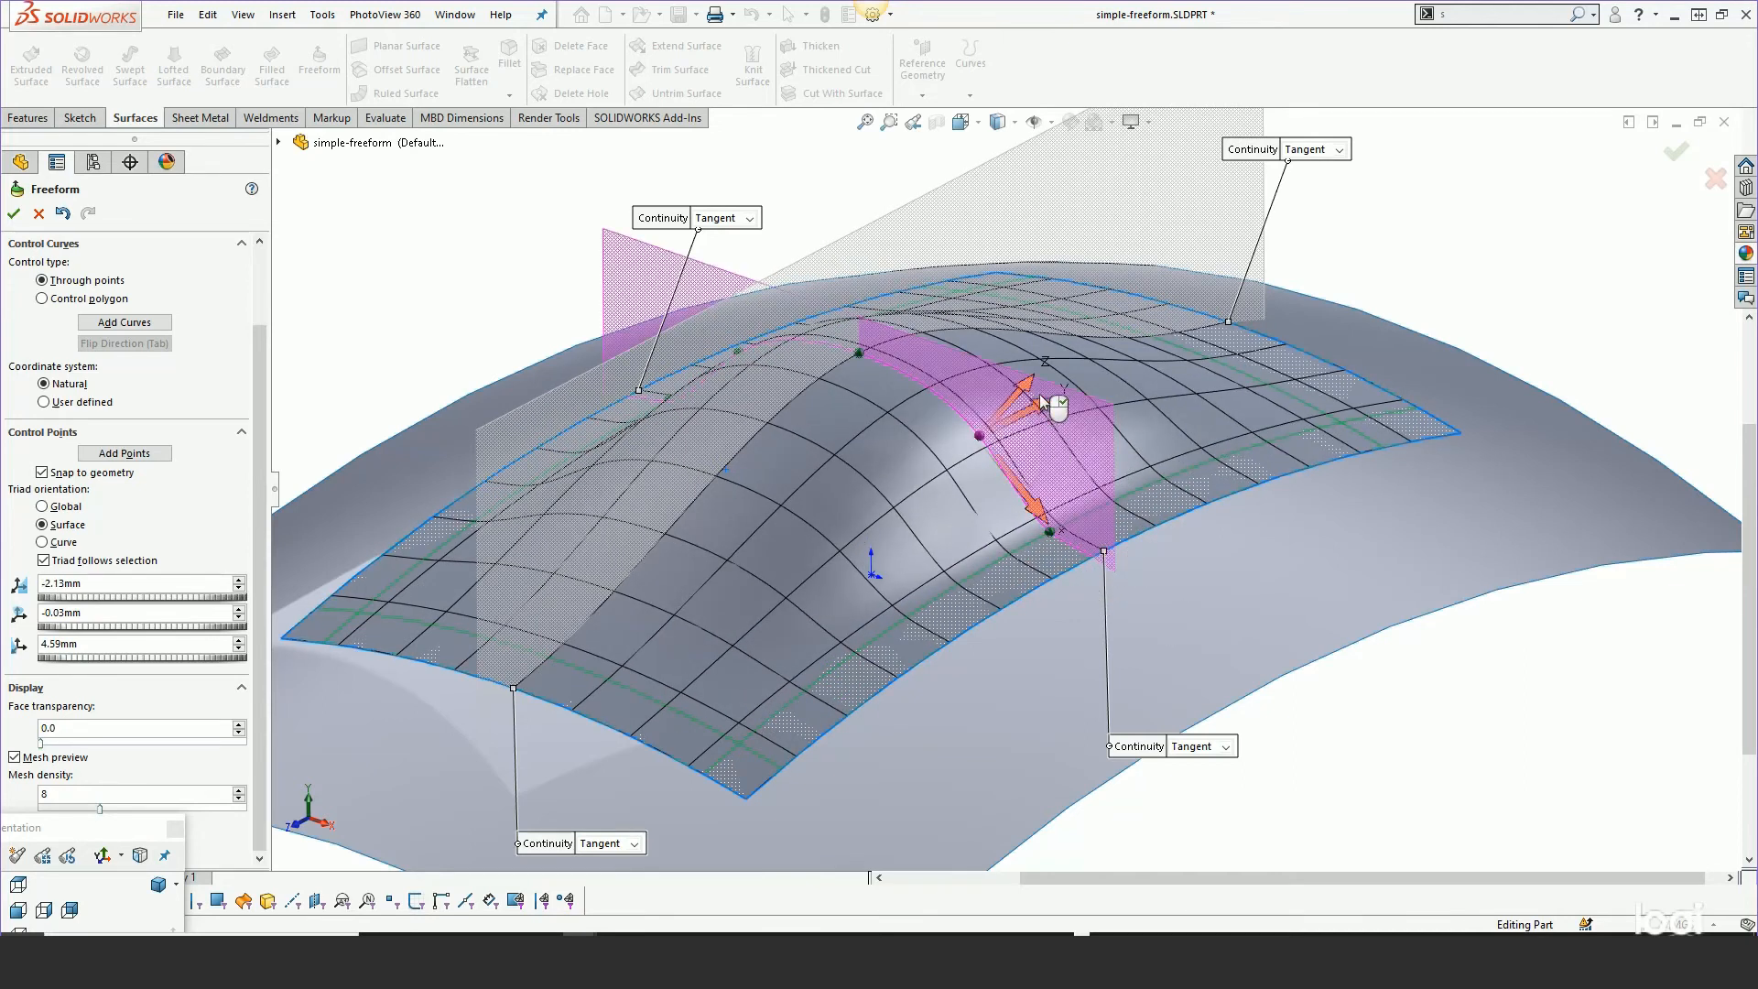
Pull the slope point back inward to about −2, −0.03 and 3.66 mm, and deselect the control curve
middle_click_drag(1040, 414, 1058, 347)
scroll(1013, 364, "down", 2)
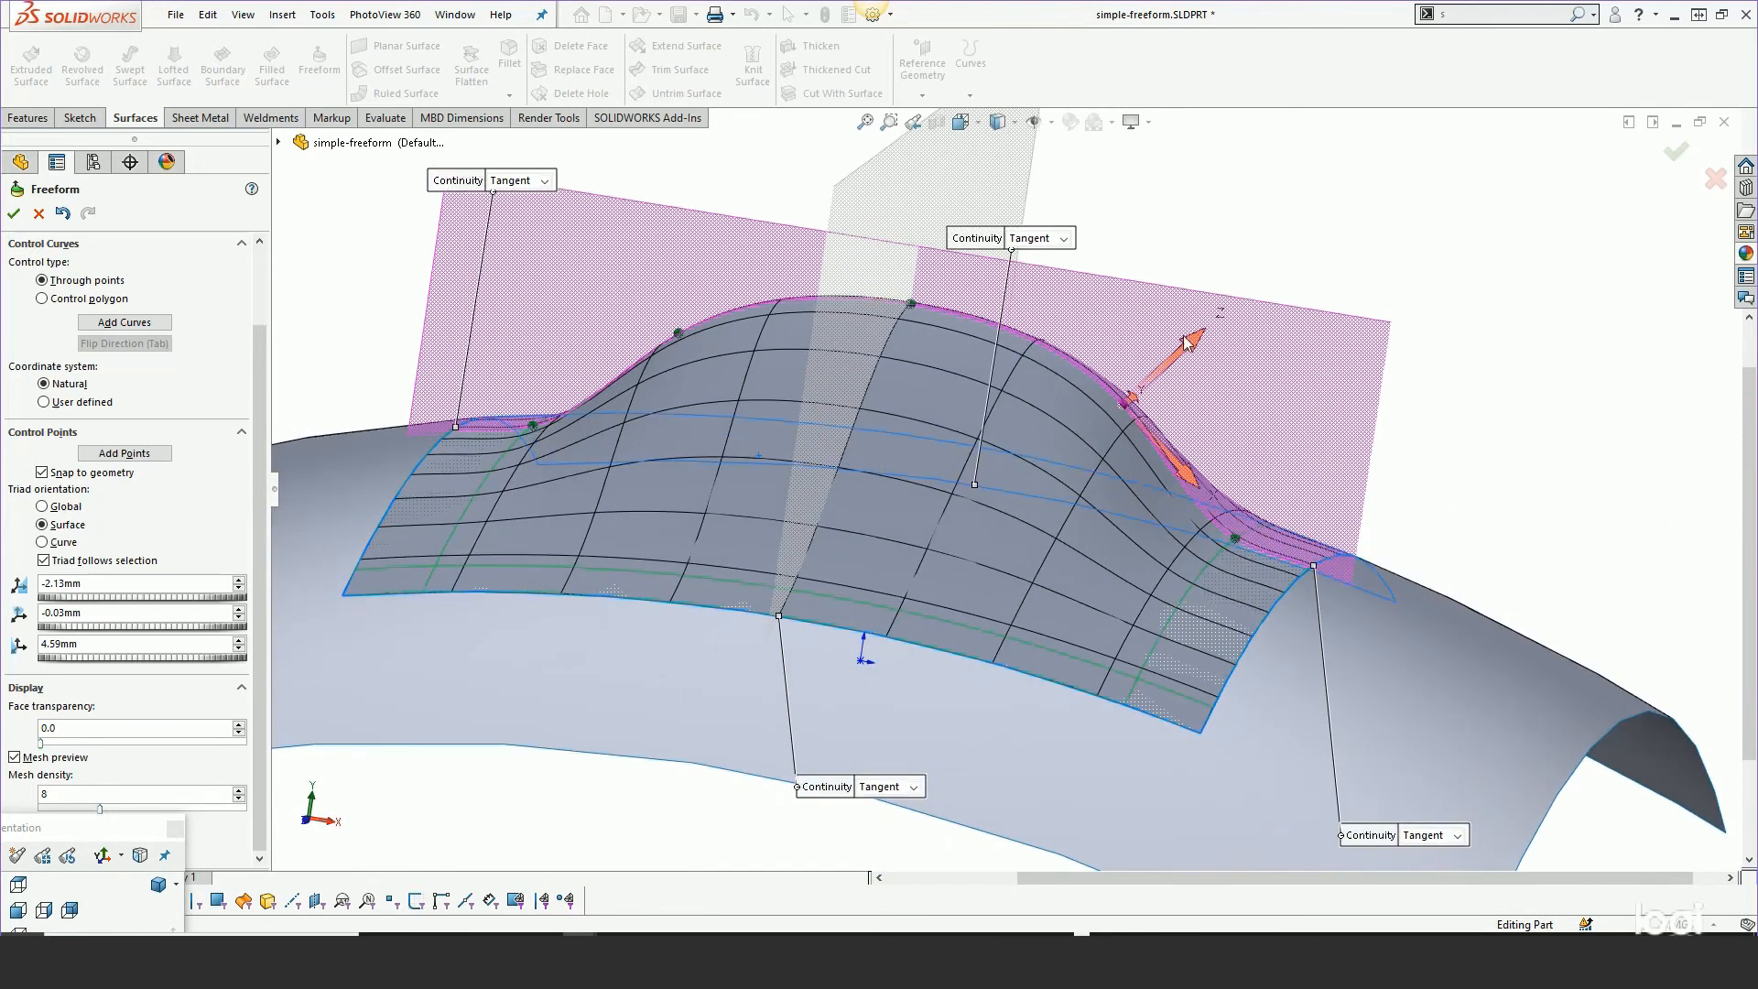
left_click_drag(1197, 349, 1182, 360)
middle_click_drag(1062, 476, 946, 559)
scroll(946, 565, "up", 3)
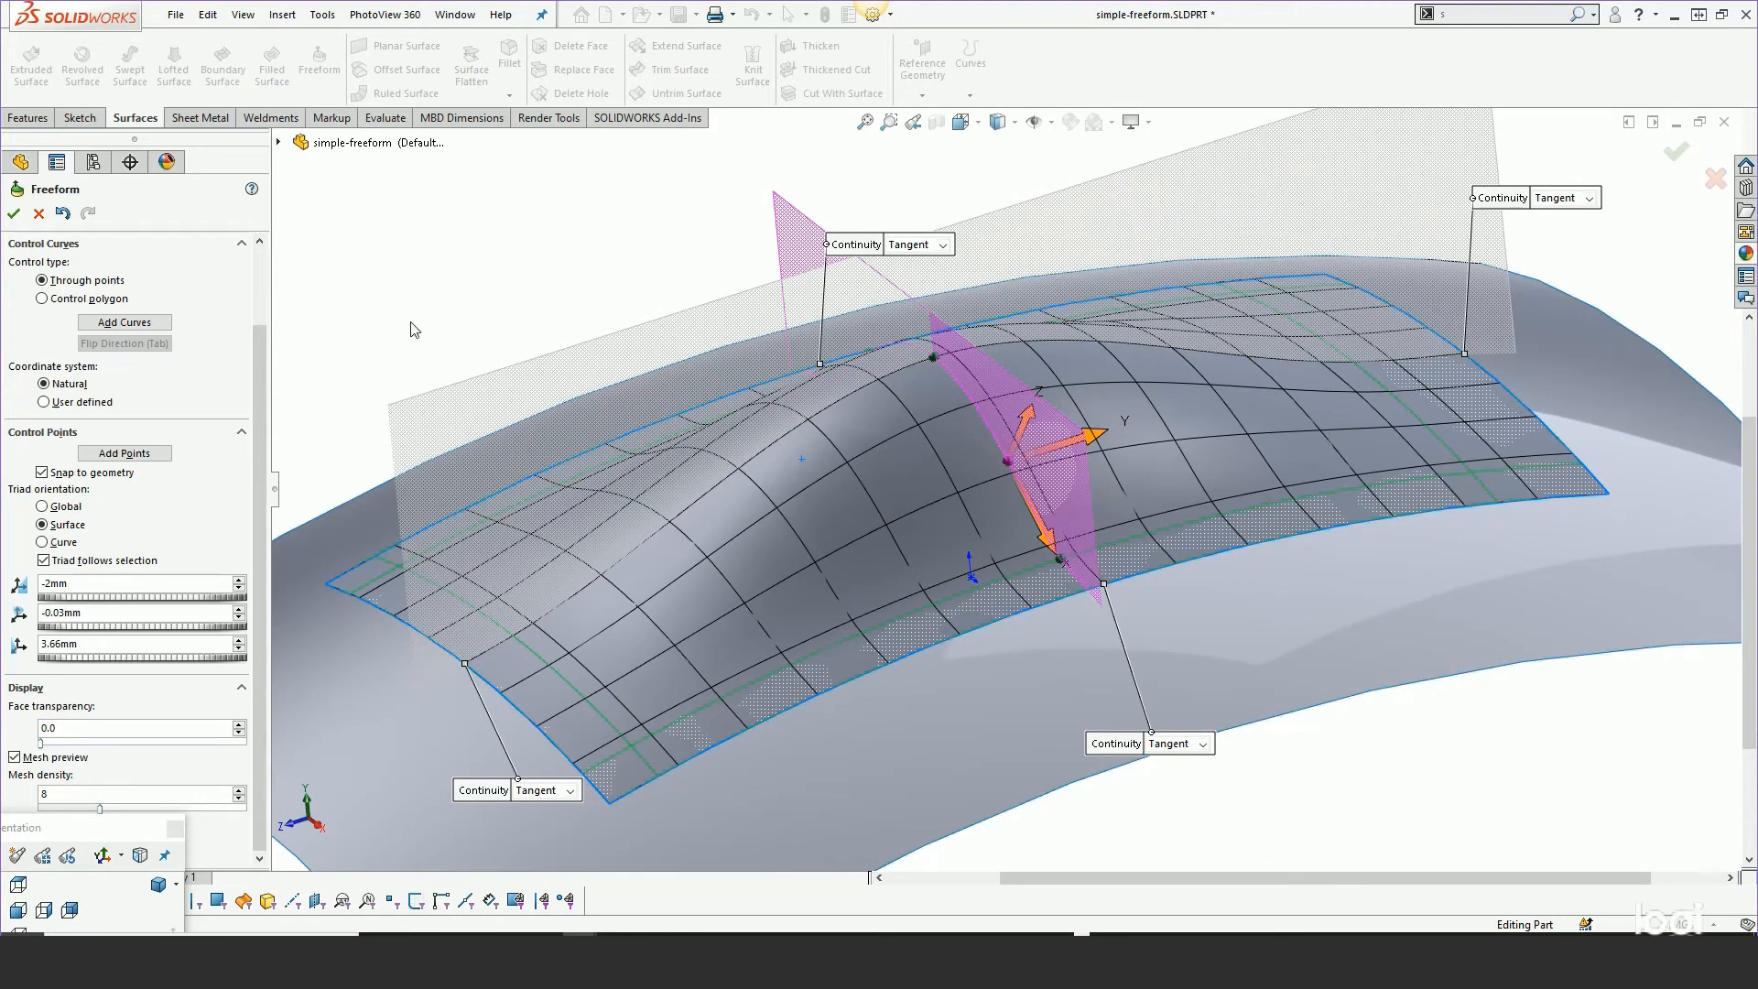
left_click(425, 351)
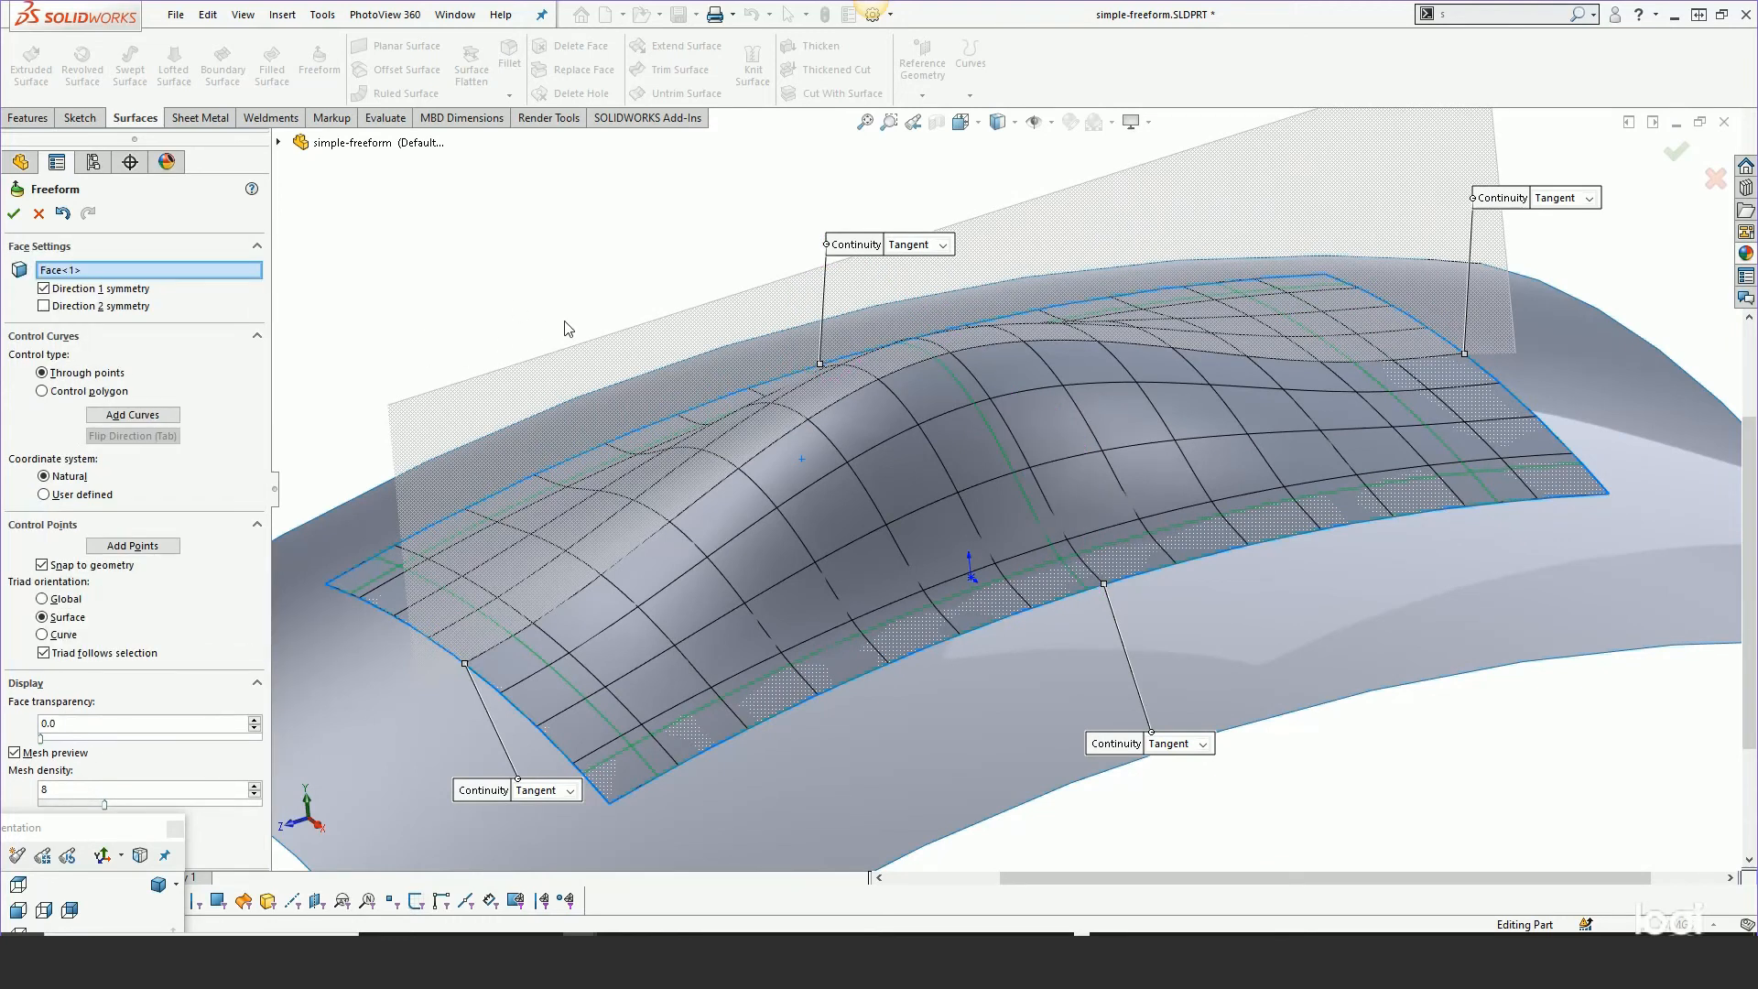
Add two more control points on the middle control curve, one on each side of the existing slope point
left_click(985, 419)
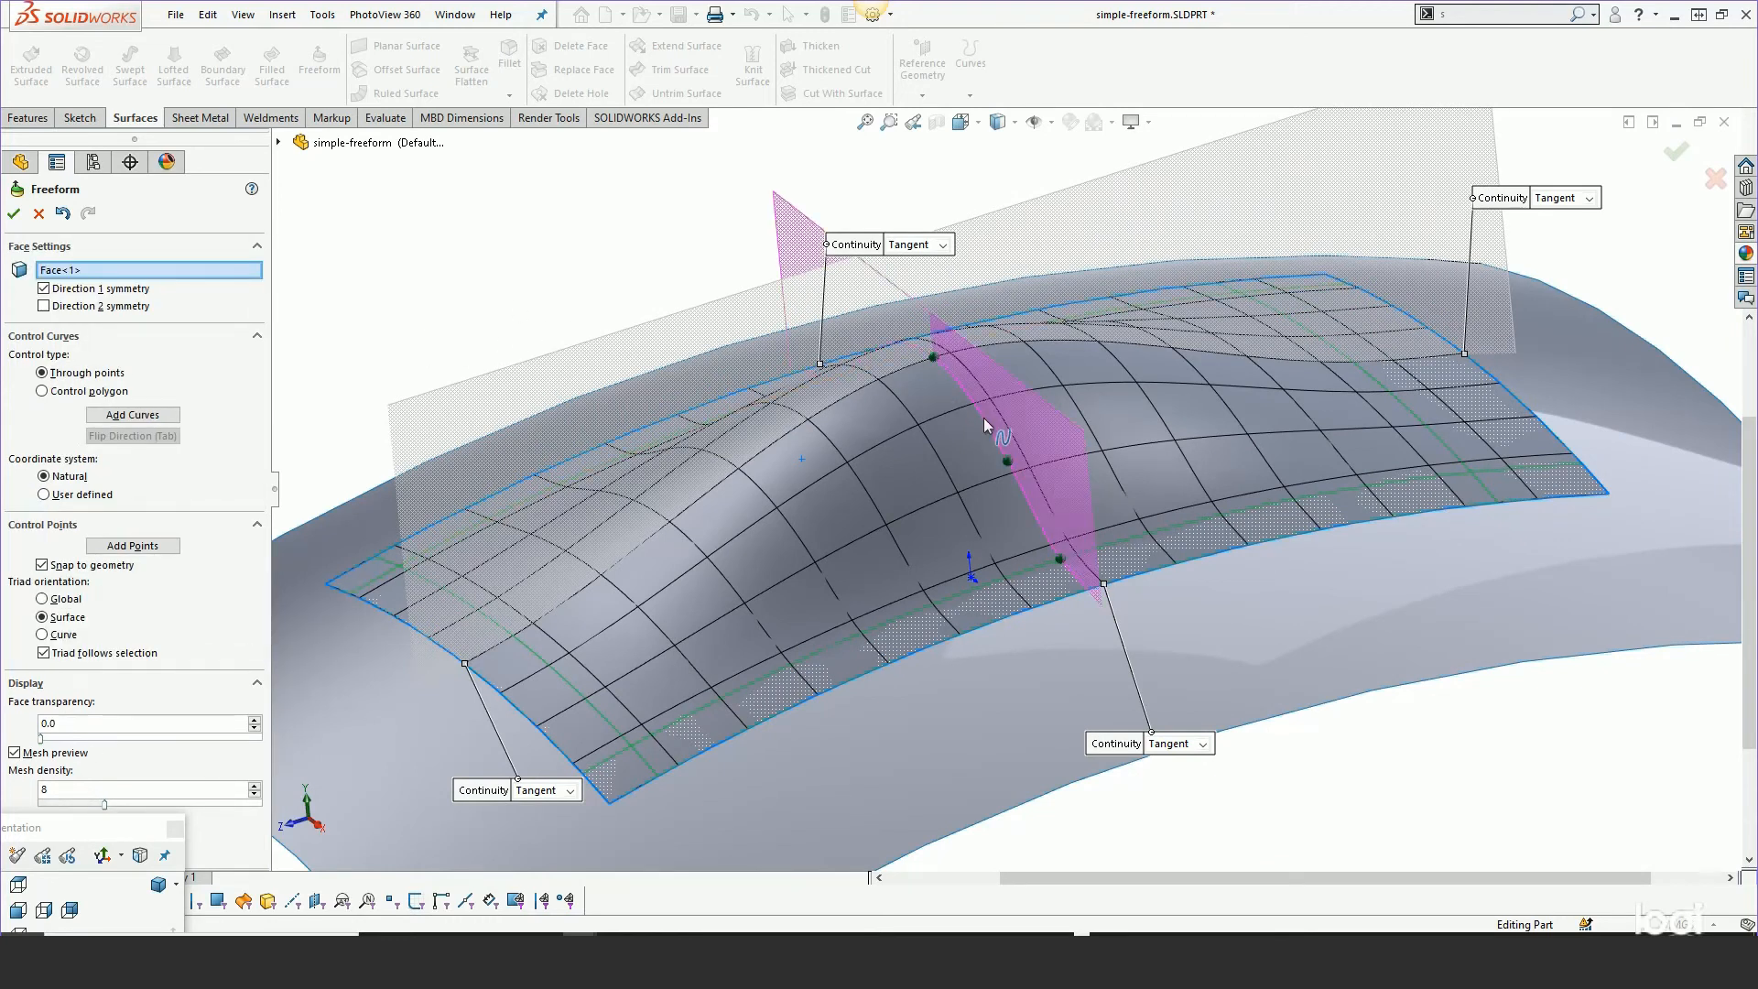
right_click(985, 423)
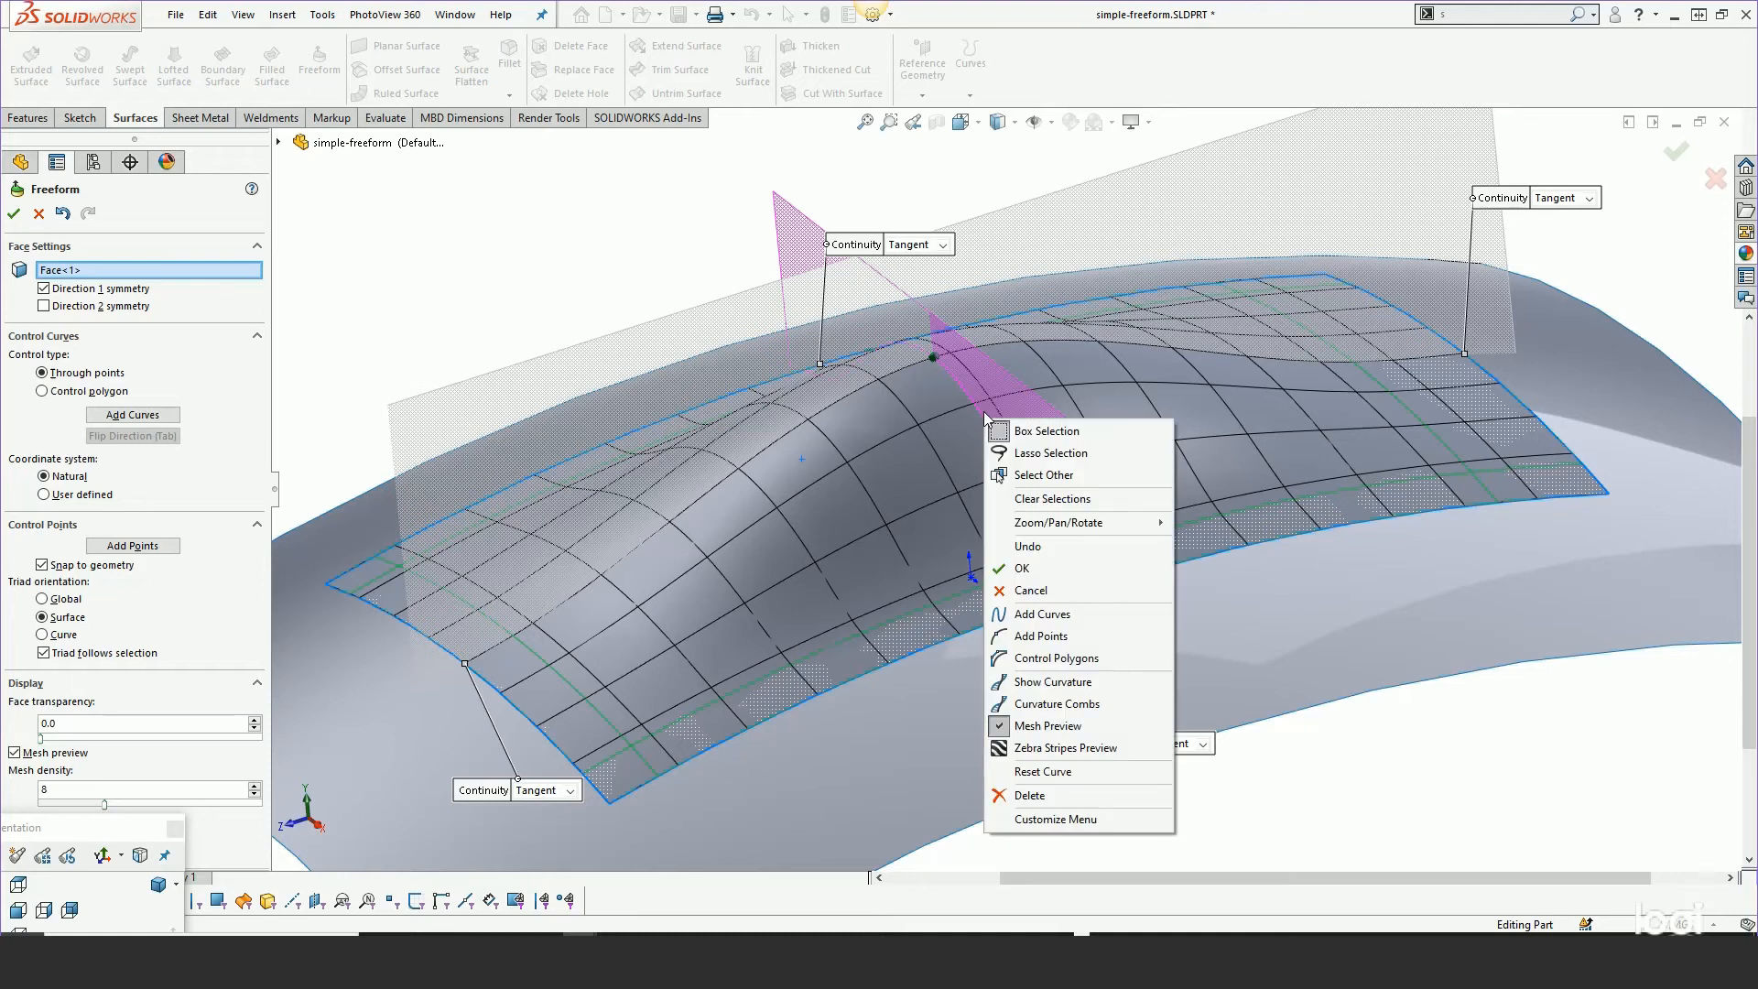
key("Escape")
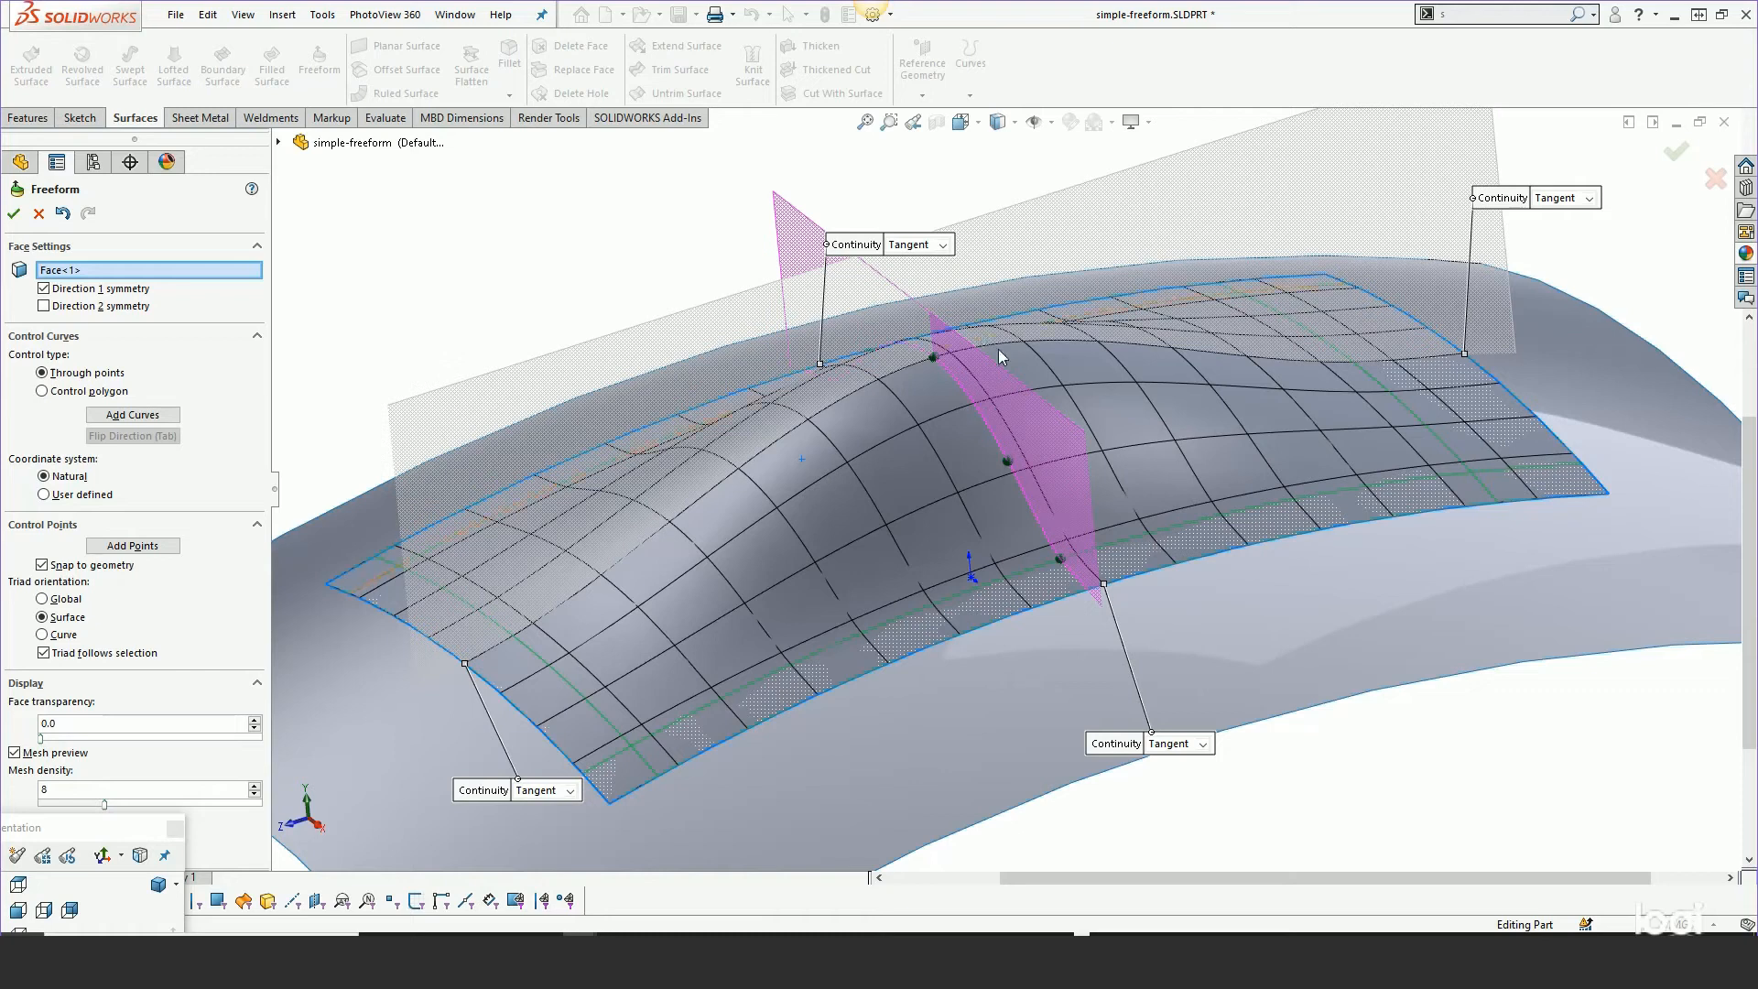
middle_click_drag(1061, 481, 1097, 430)
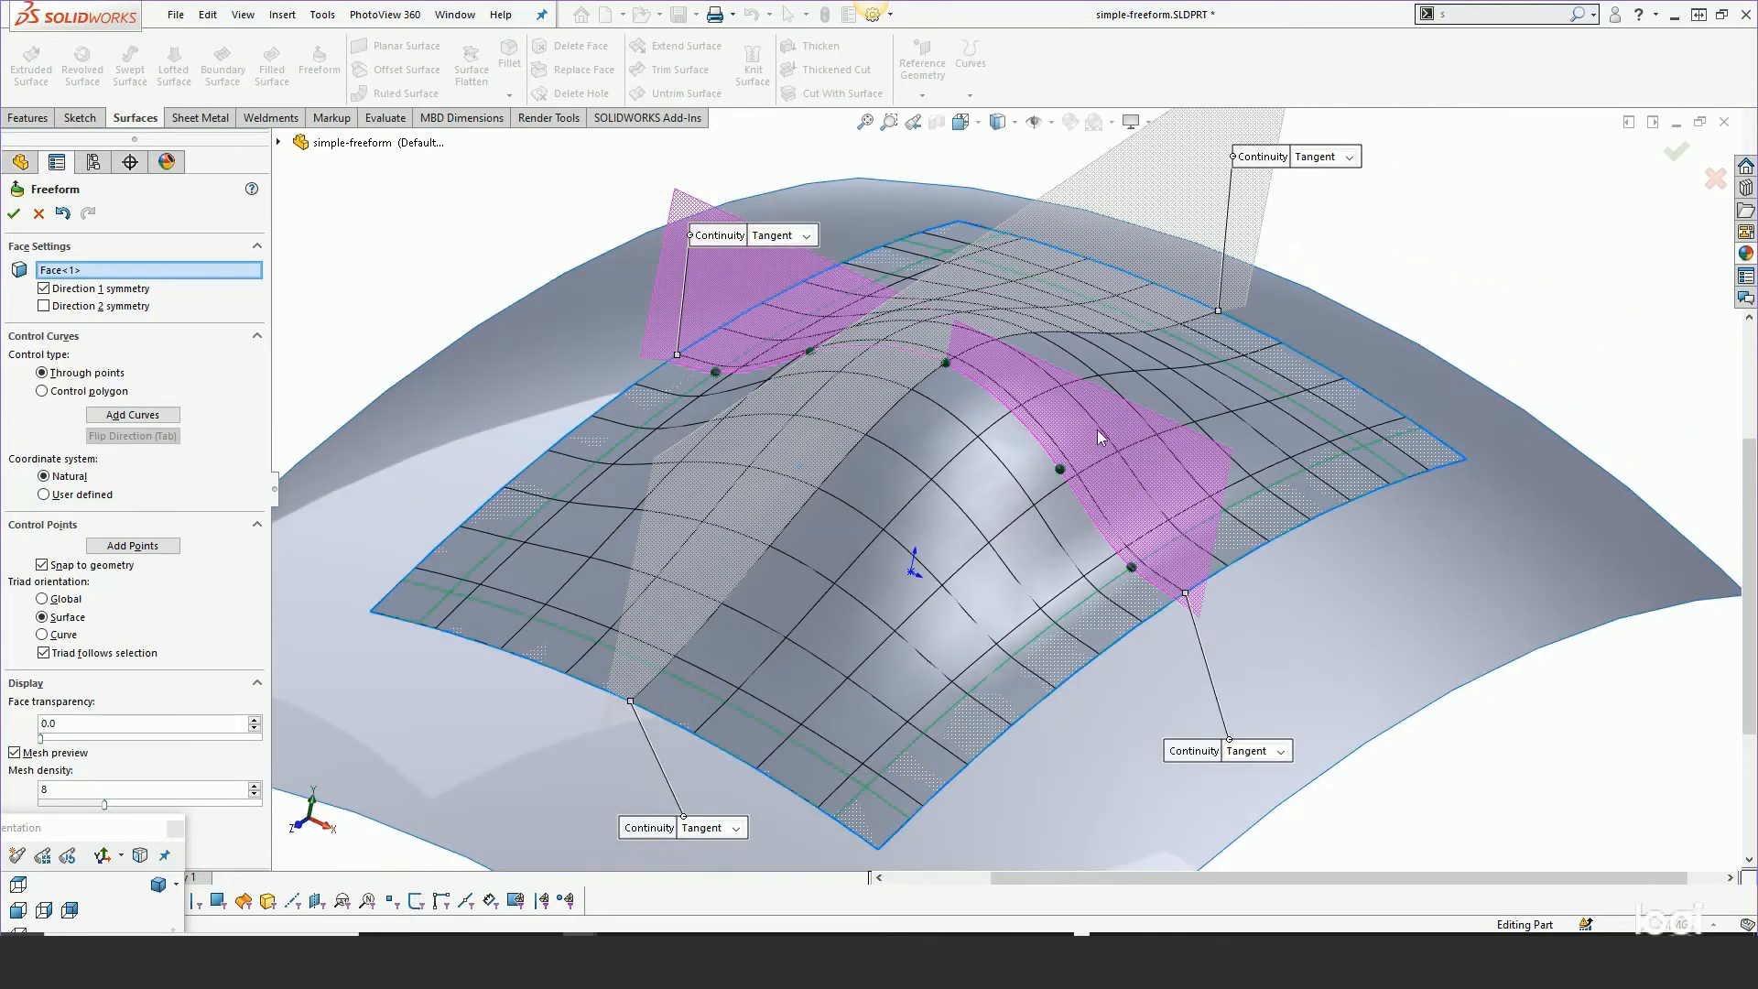
scroll(1093, 428, "down", 2)
right_click(969, 414)
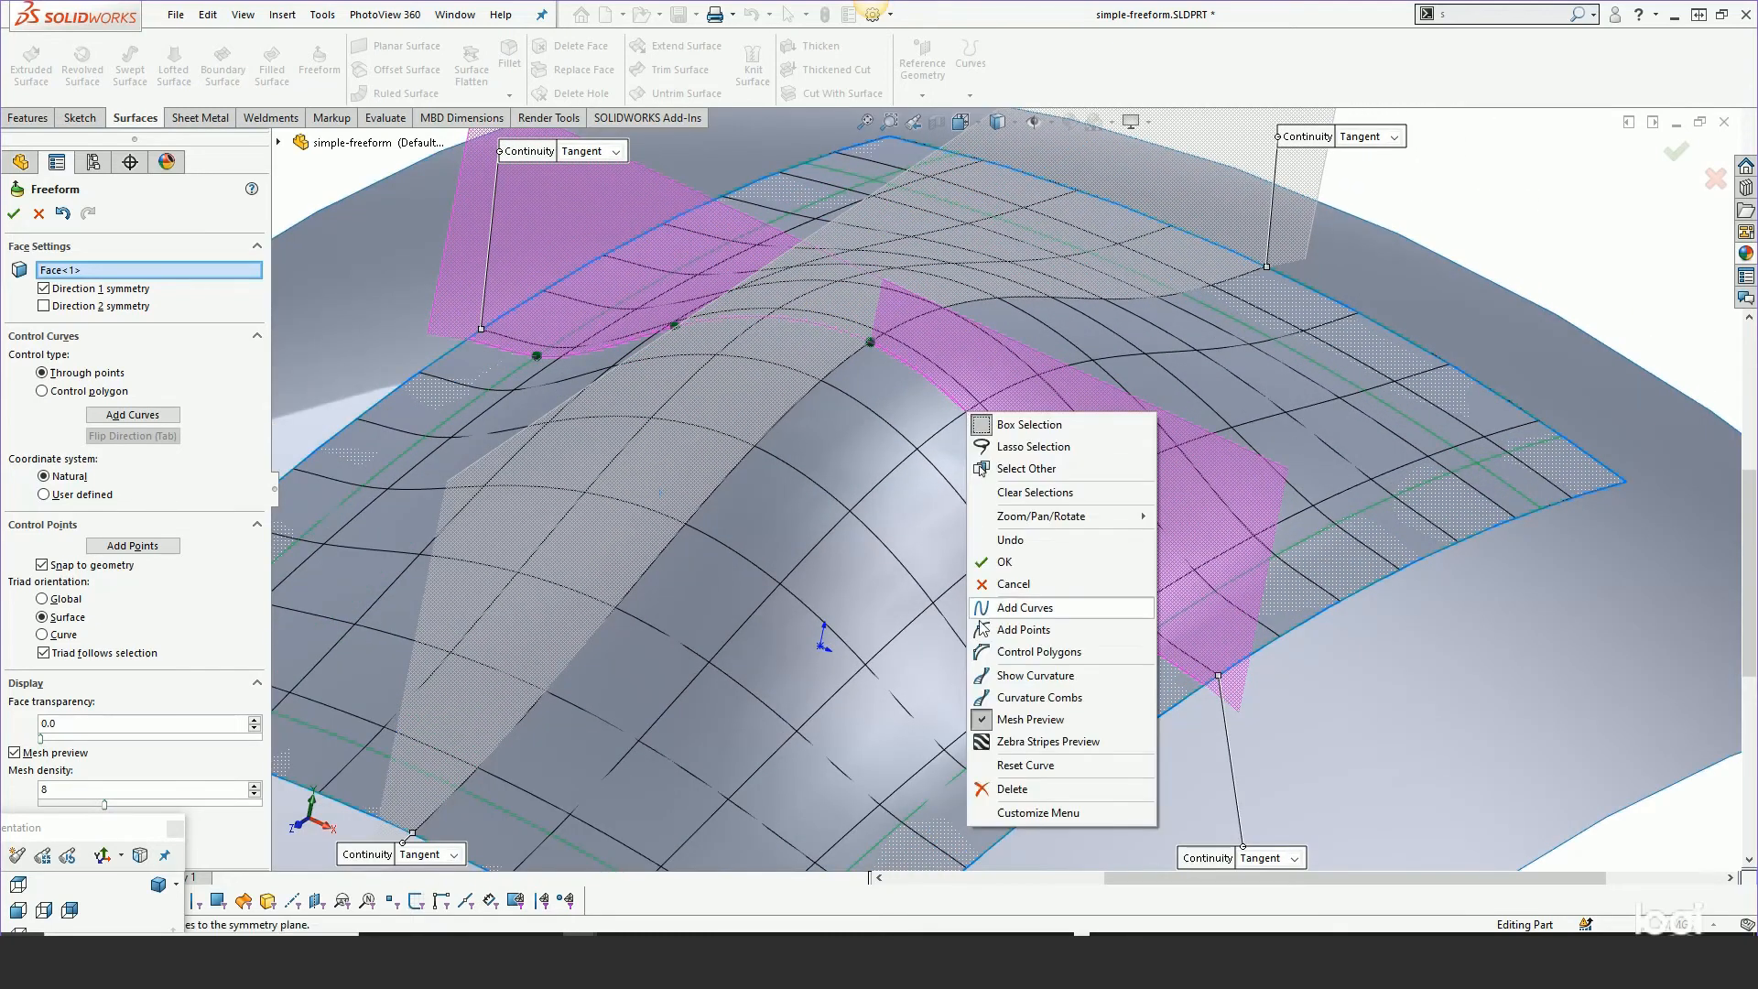
left_click(1000, 636)
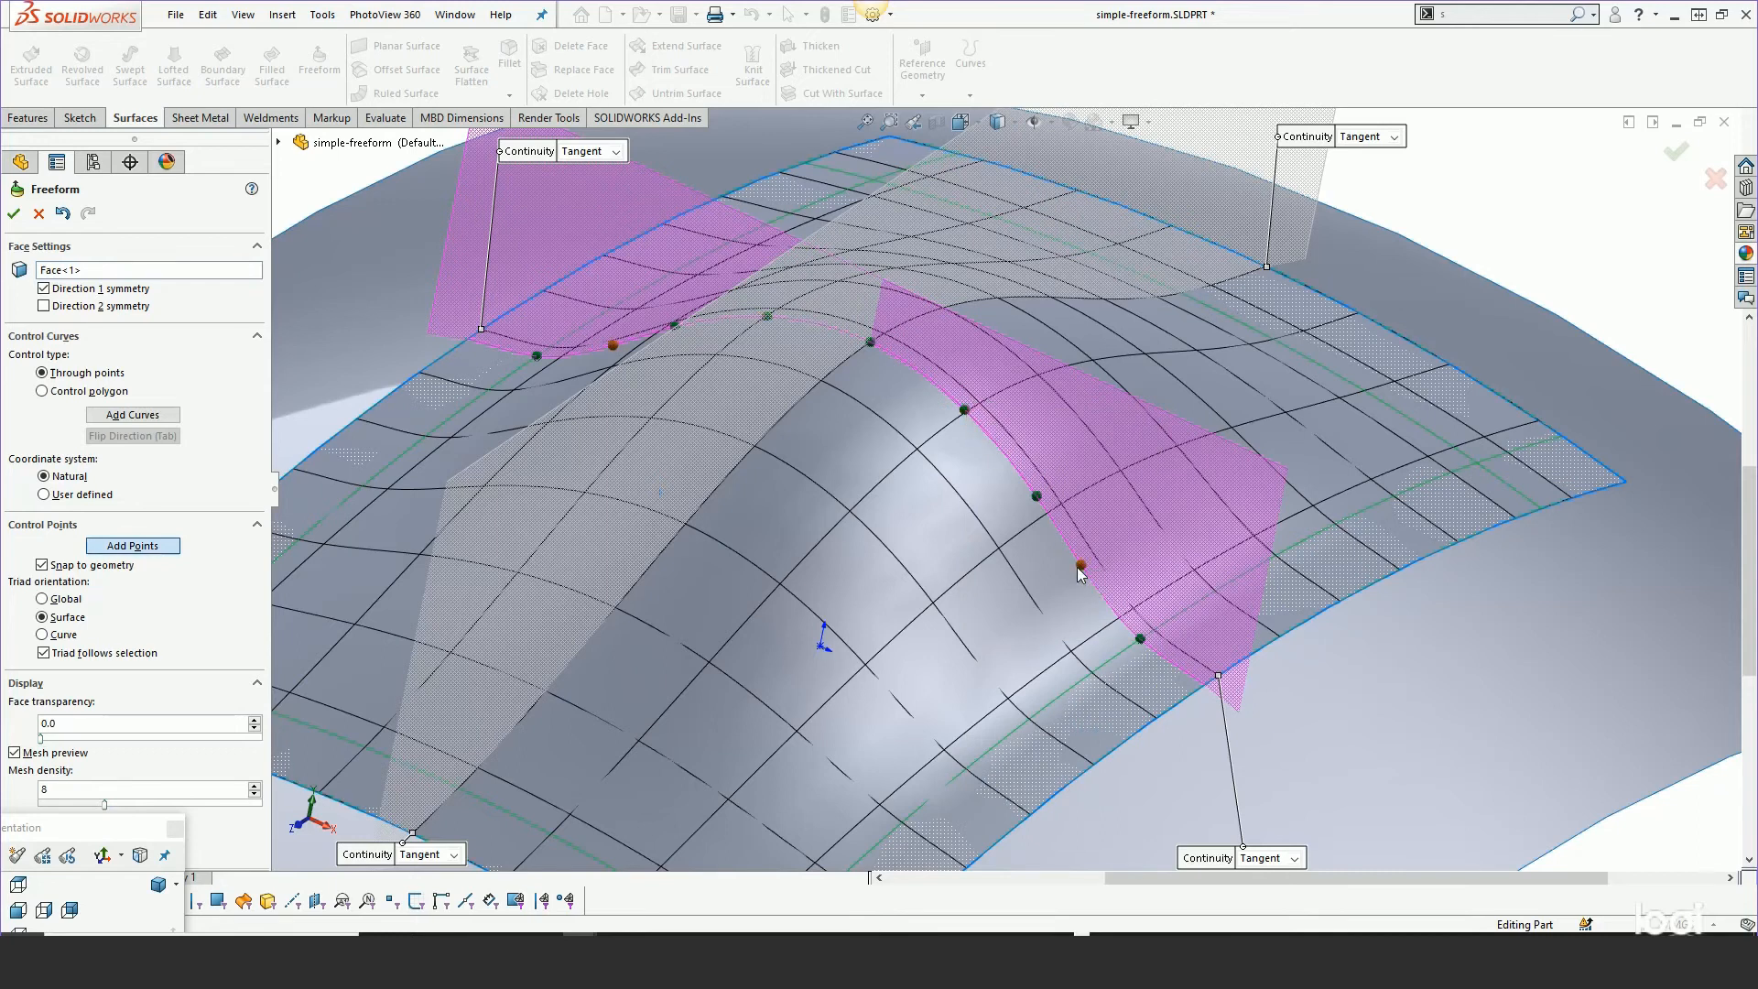
right_click(1152, 337)
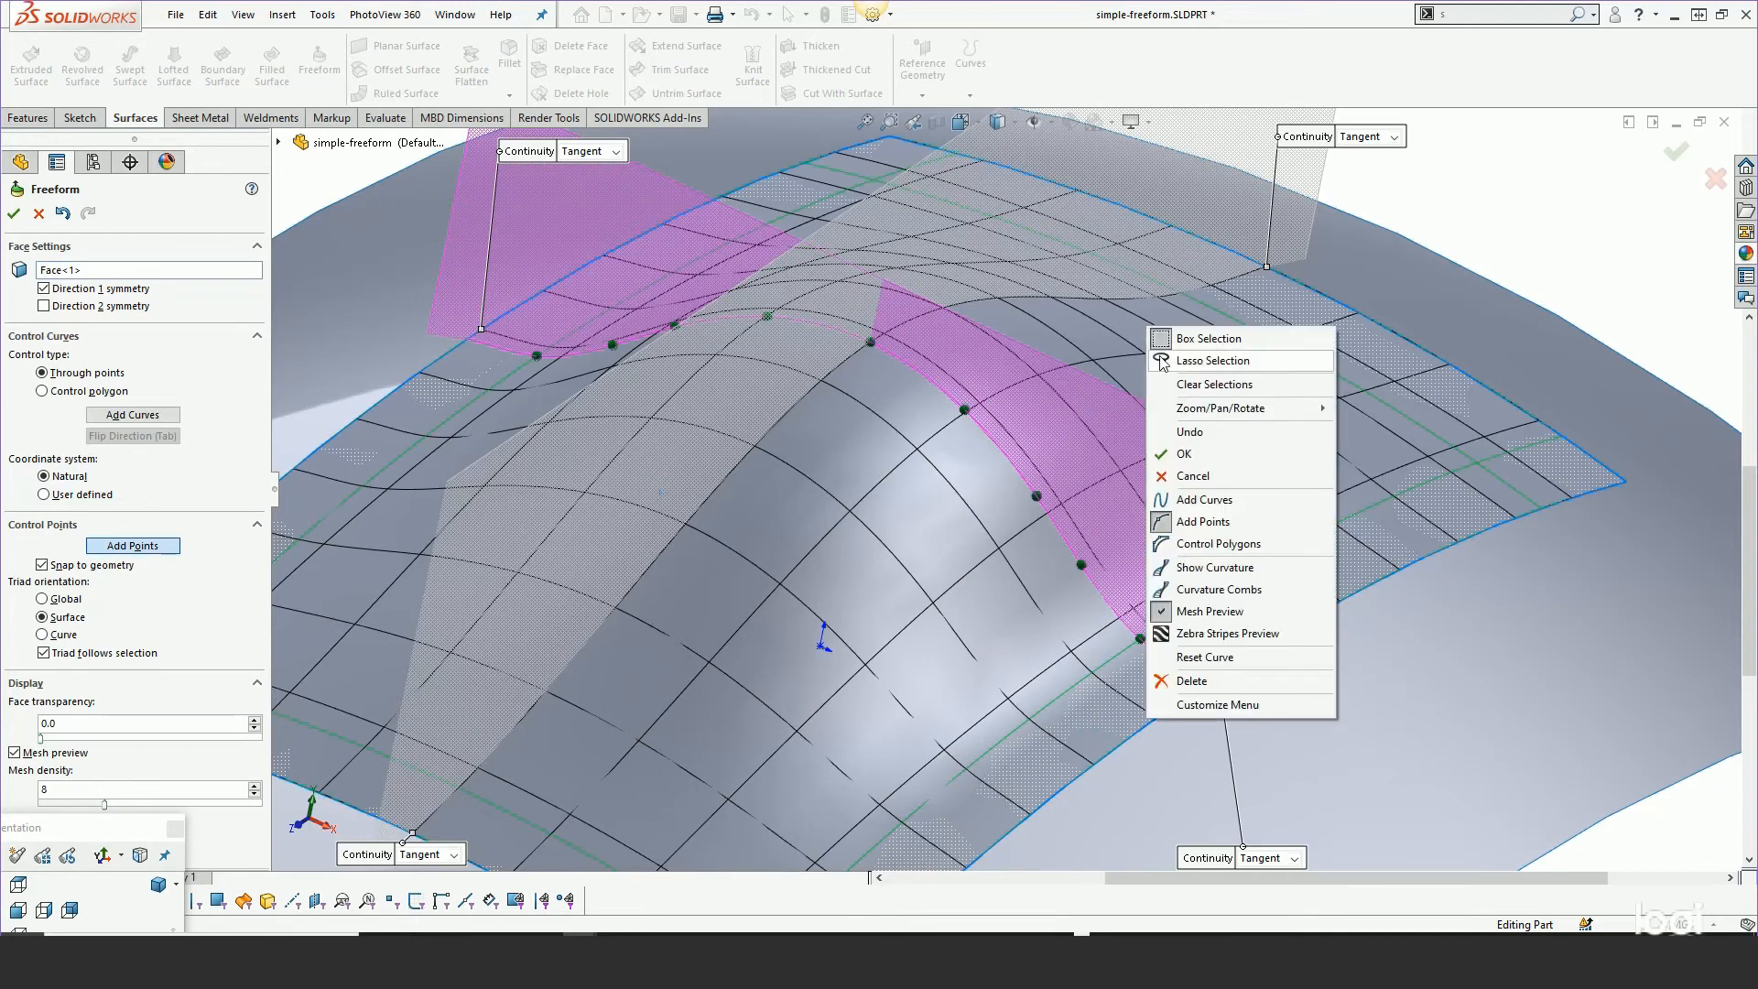
left_click(1184, 520)
Pull the upper new point outward to about −2.14, −0.06, 7.6 mm and the lower one to about −0.64, −0.02, 3.18 mm
left_click(964, 413)
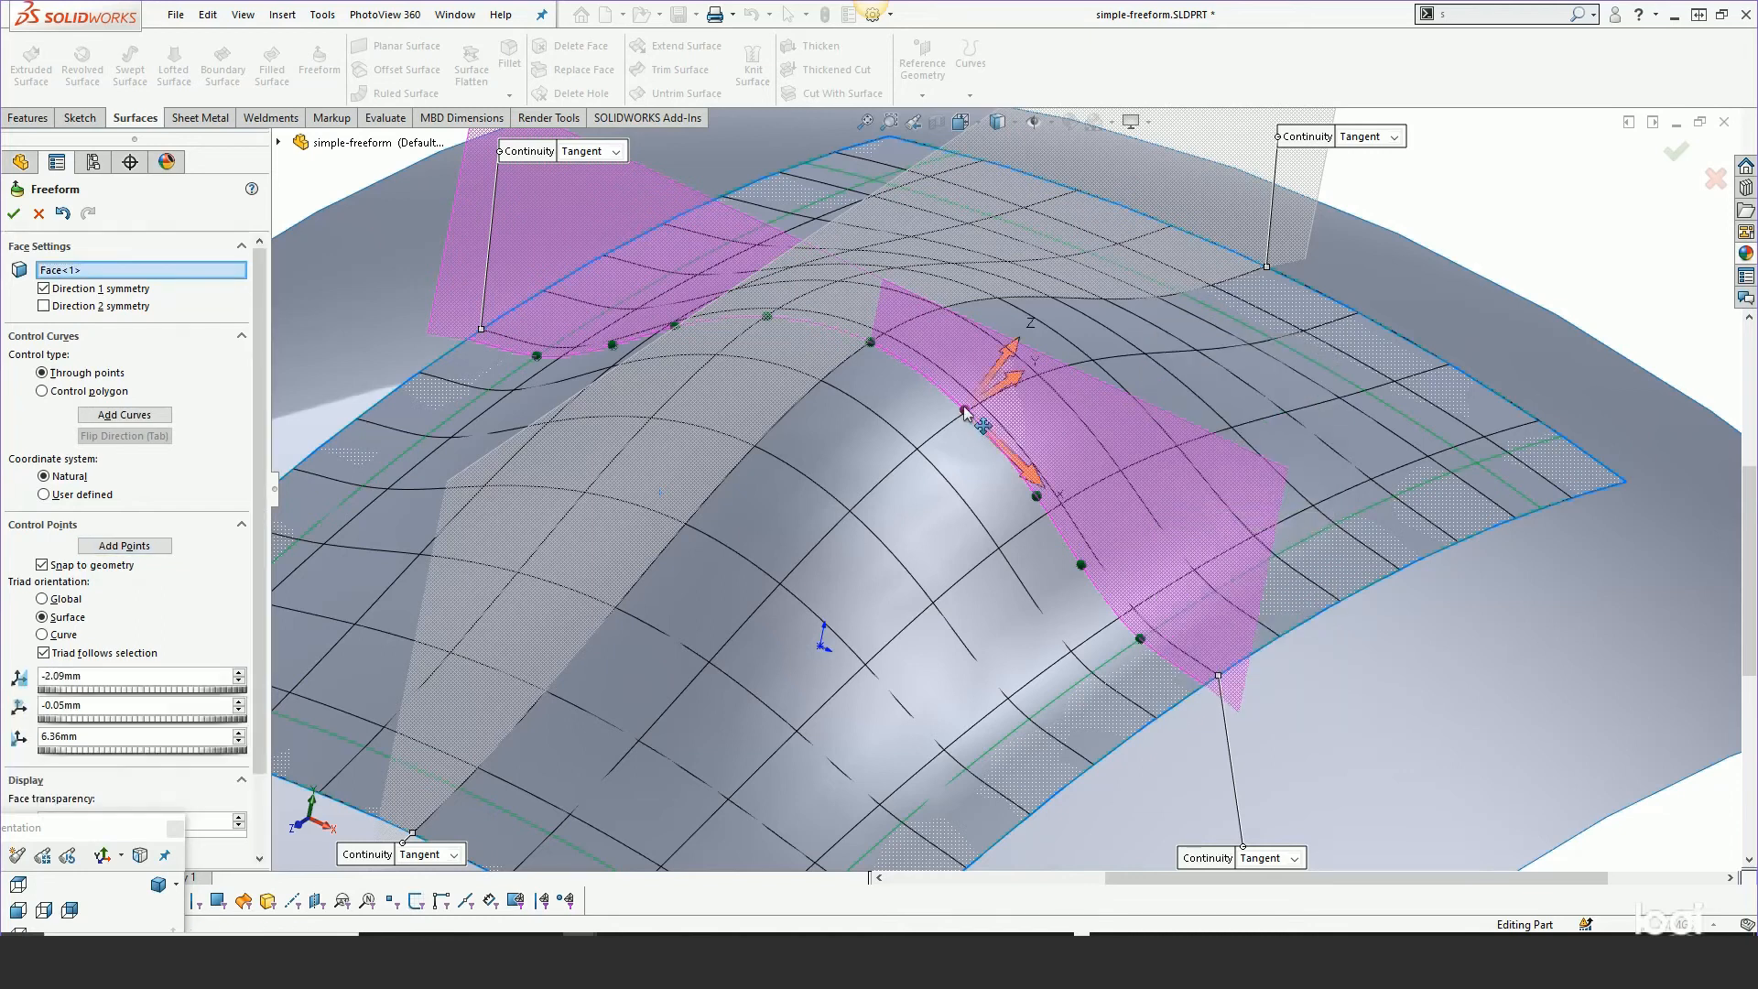
left_click_drag(1001, 378, 1012, 363)
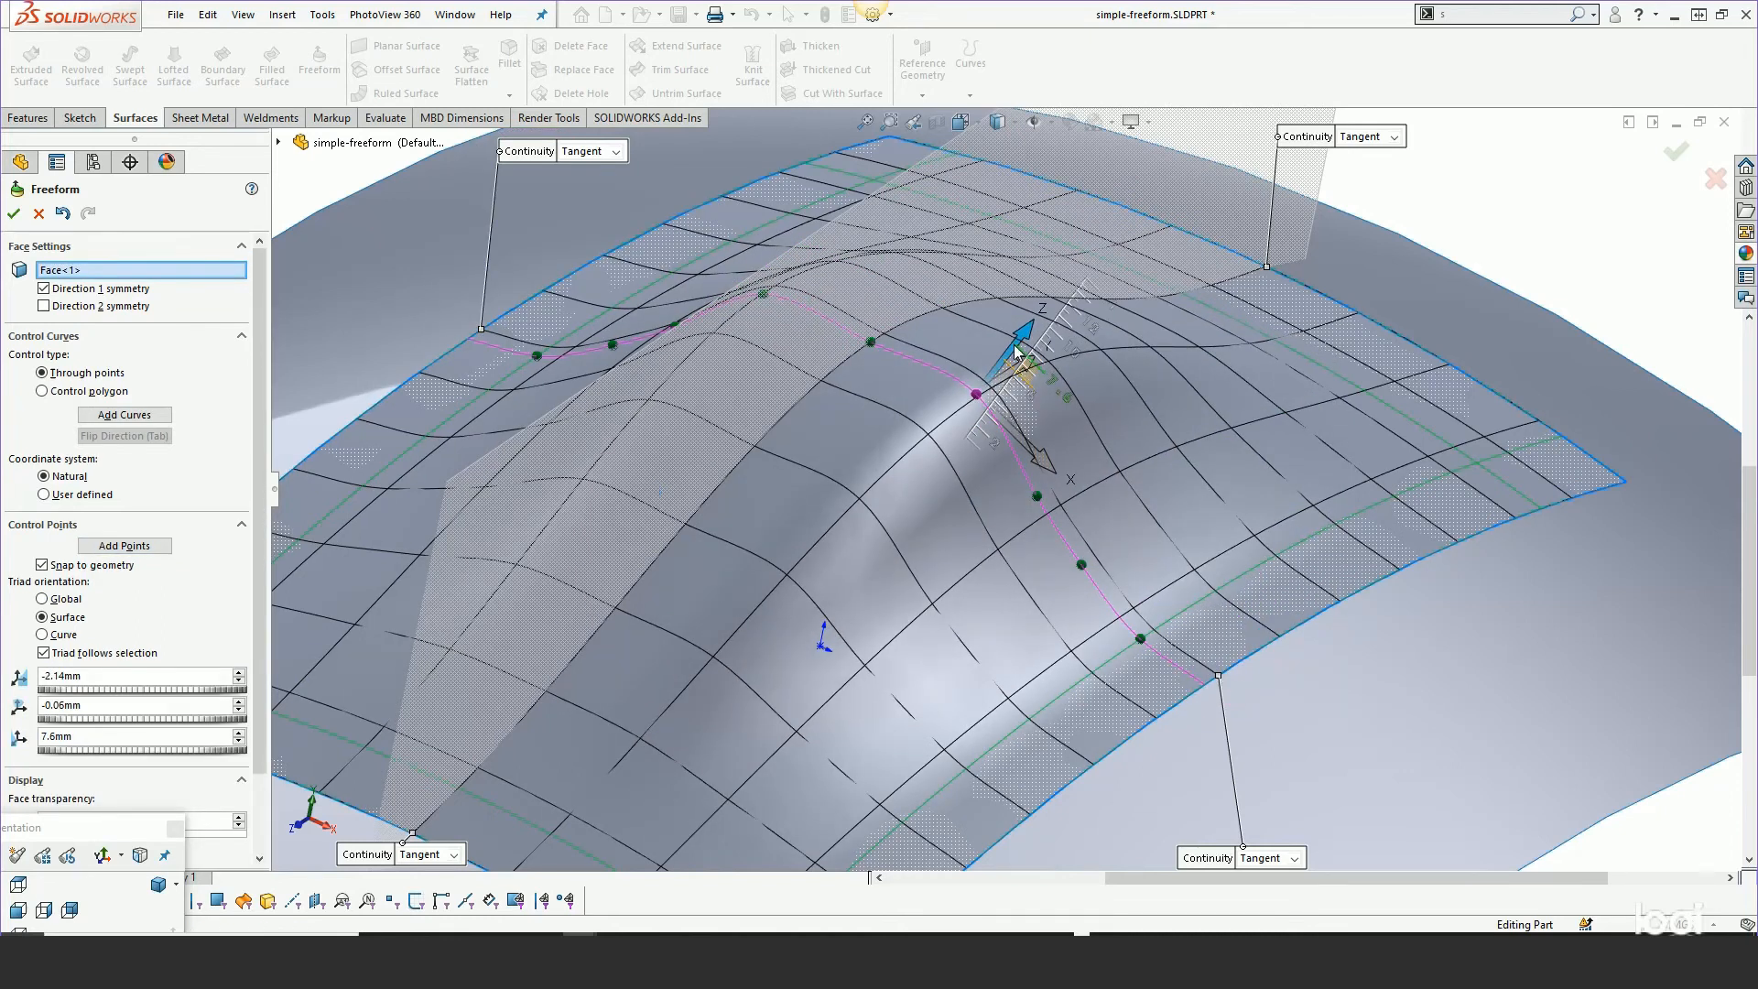
left_click(1081, 568)
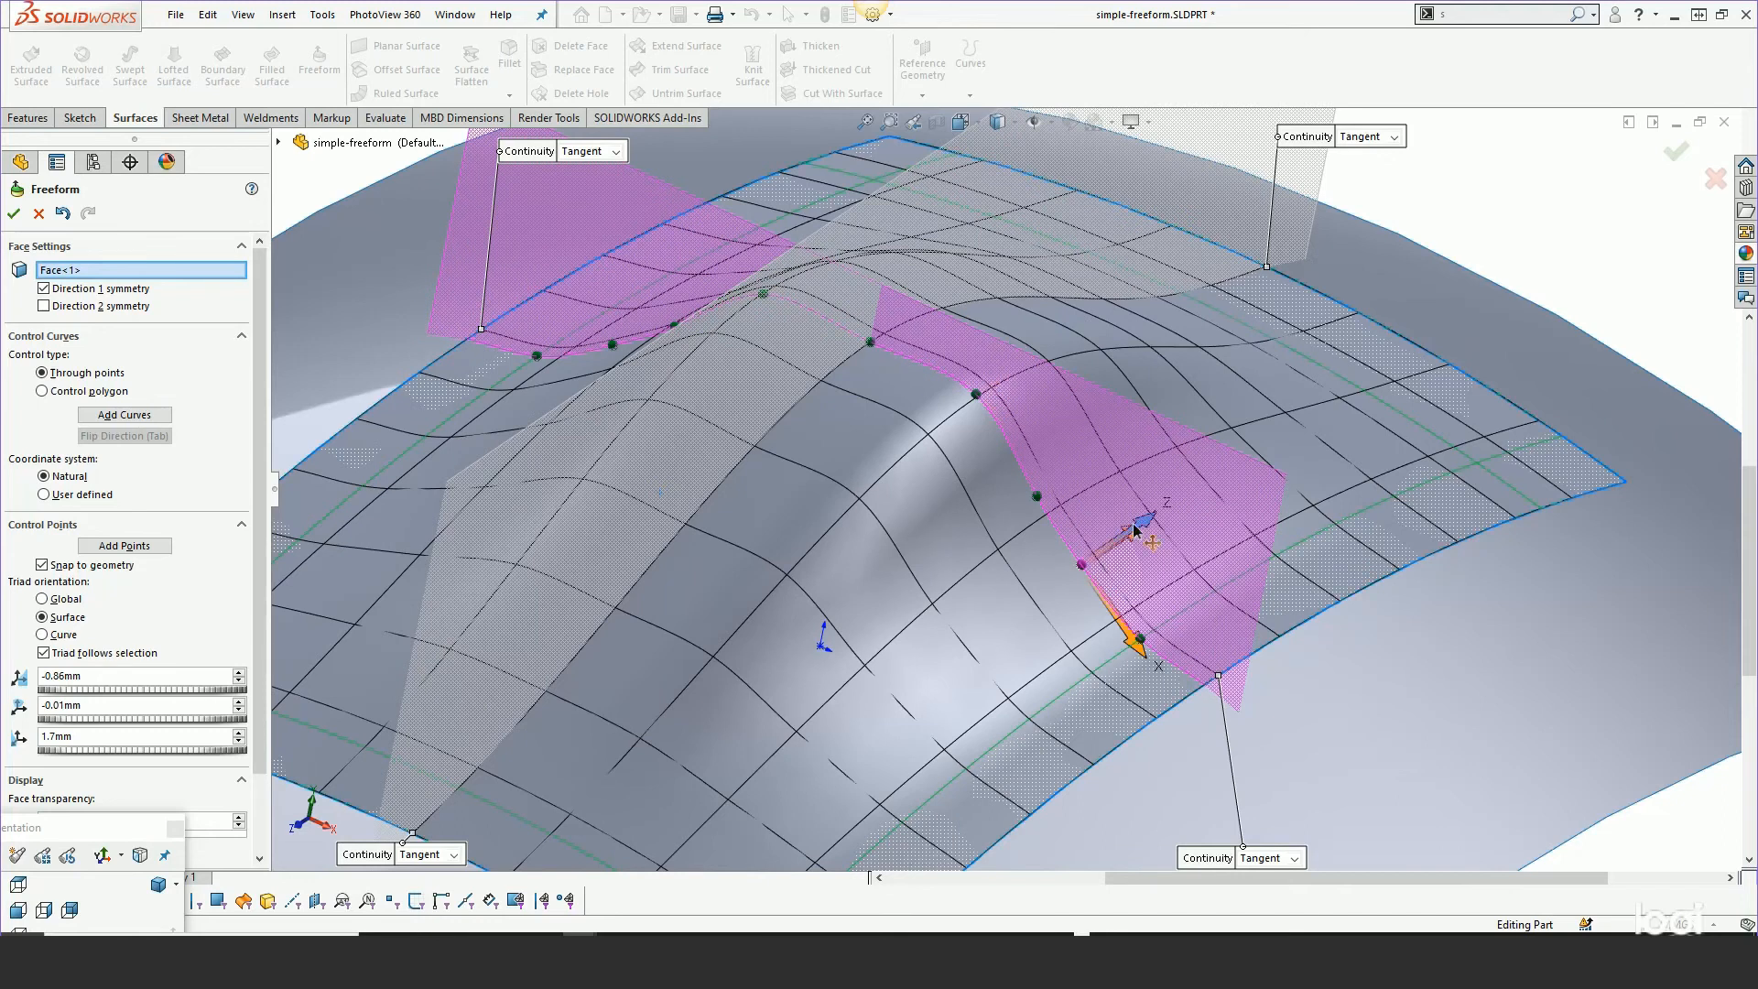
left_click_drag(1135, 522, 1154, 507)
mouse_move(1137, 570)
middle_mouse_down()
mouse_move(1141, 460)
mouse_move(1129, 559)
middle_mouse_up()
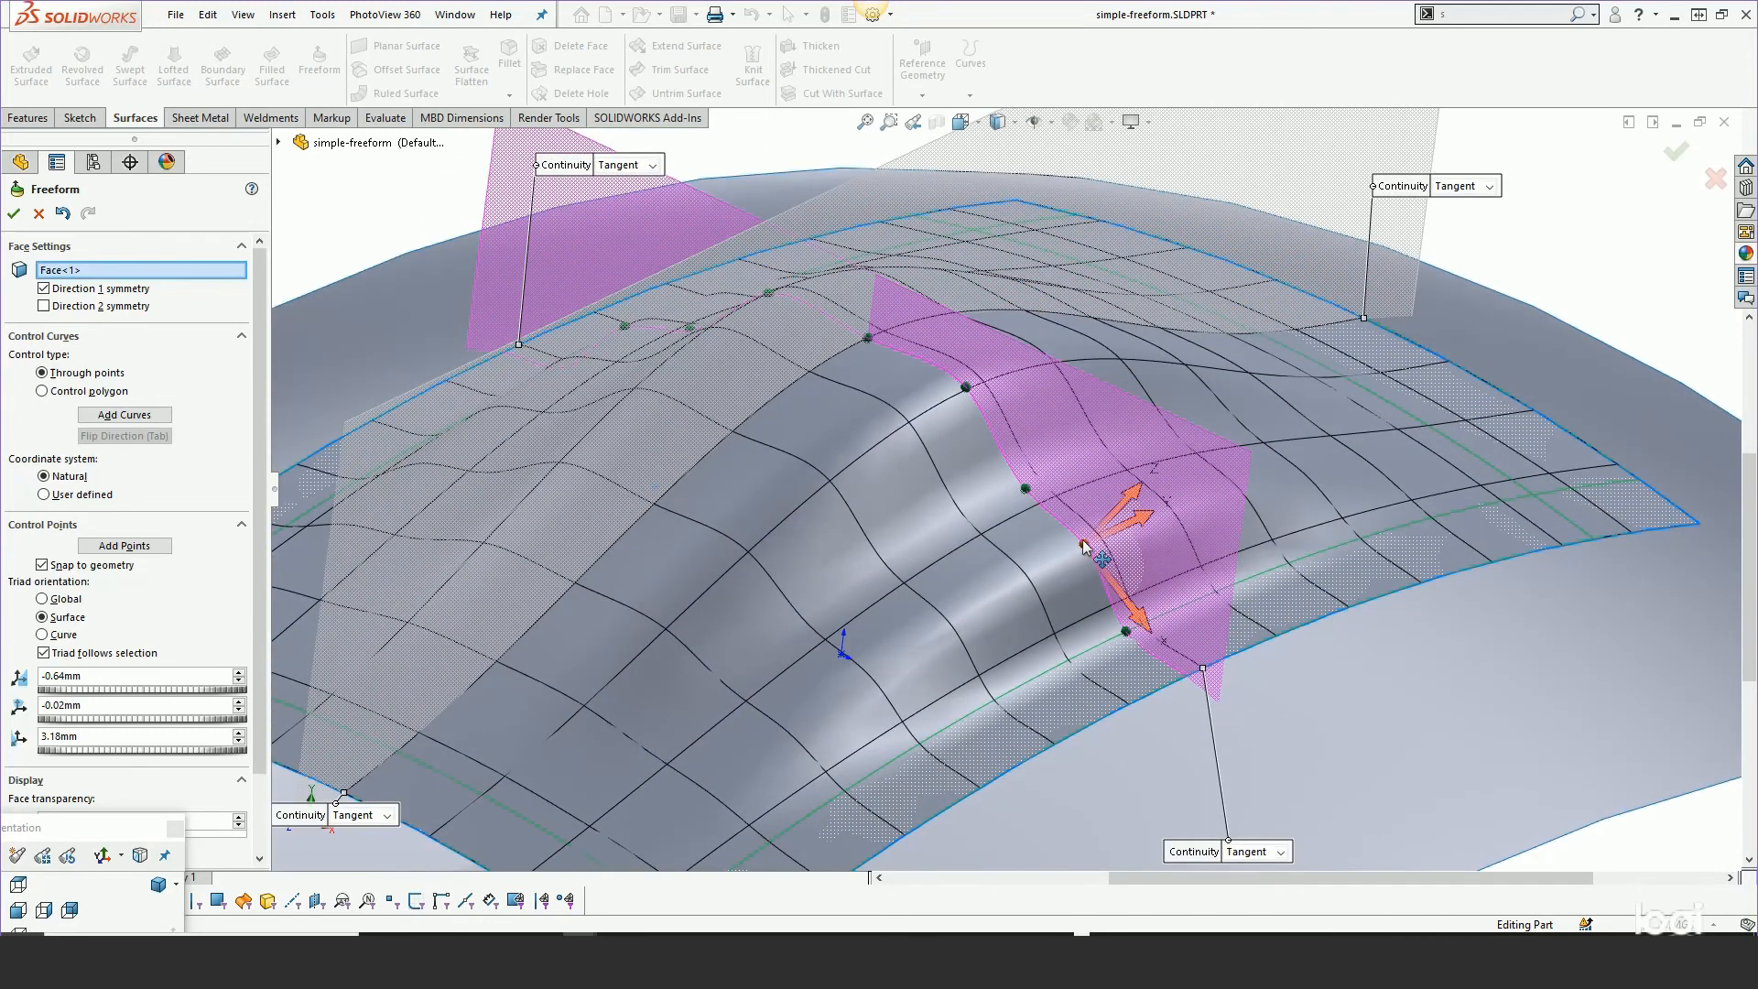
Delete the two added control points from the middle control curve
right_click(1082, 550)
left_click(1115, 511)
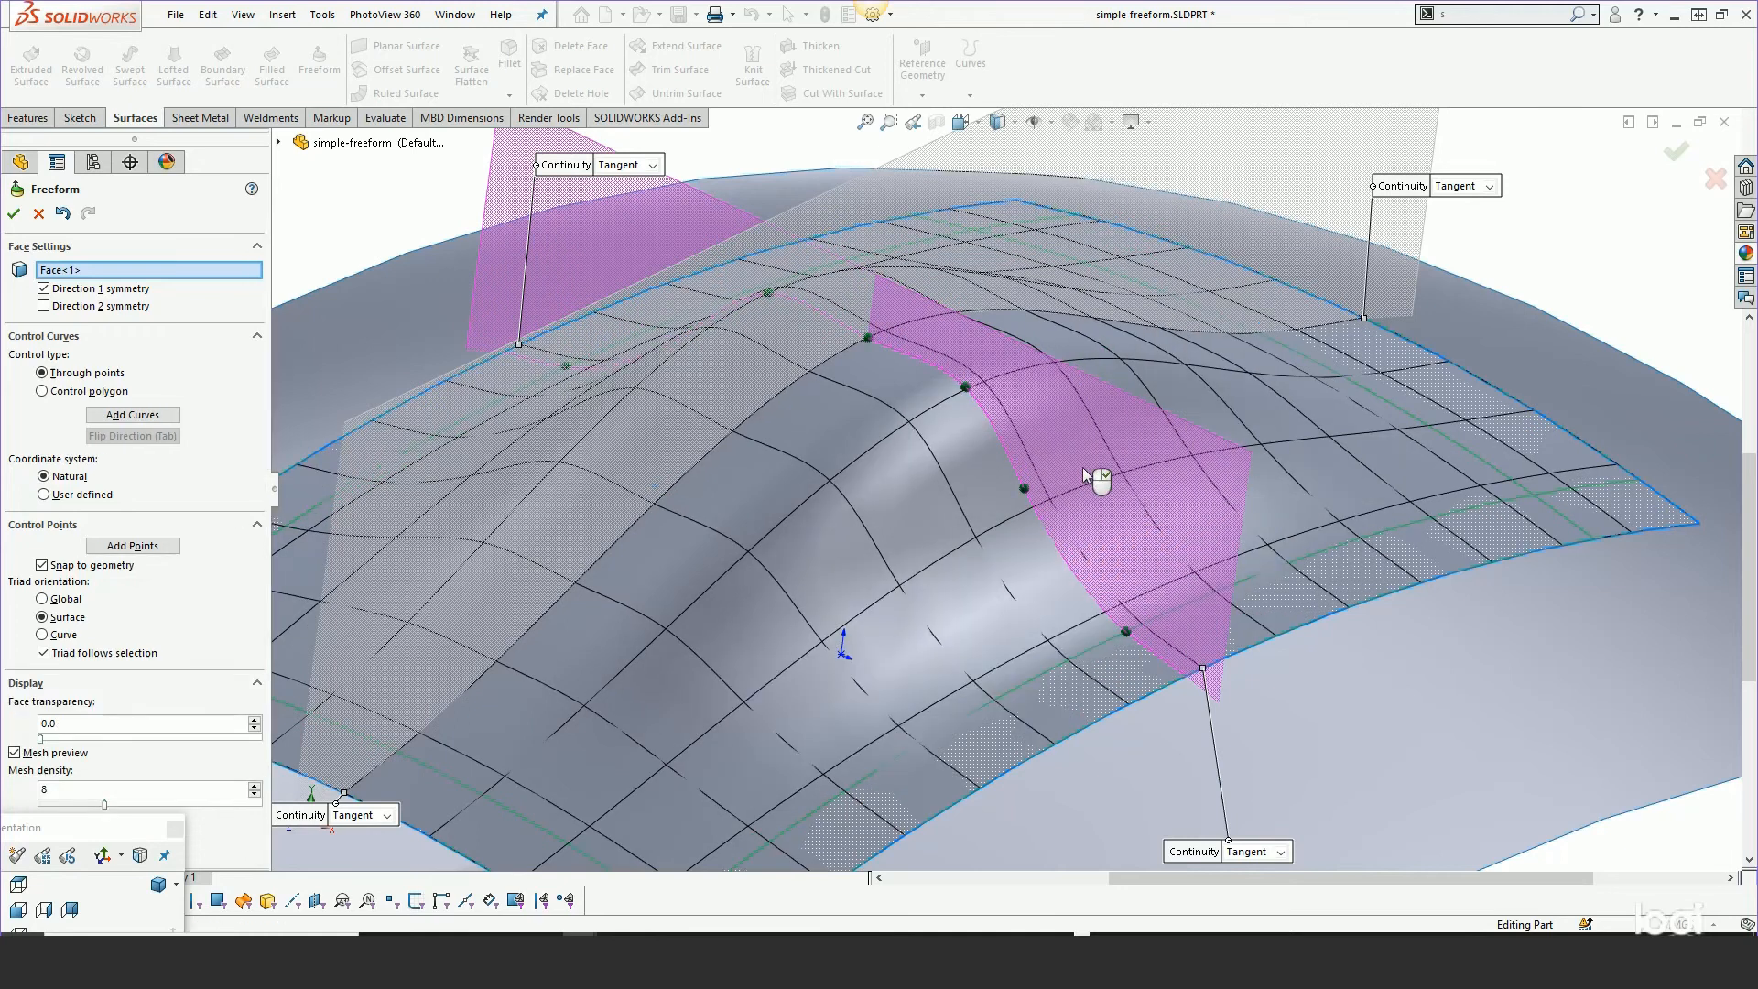
right_click(967, 391)
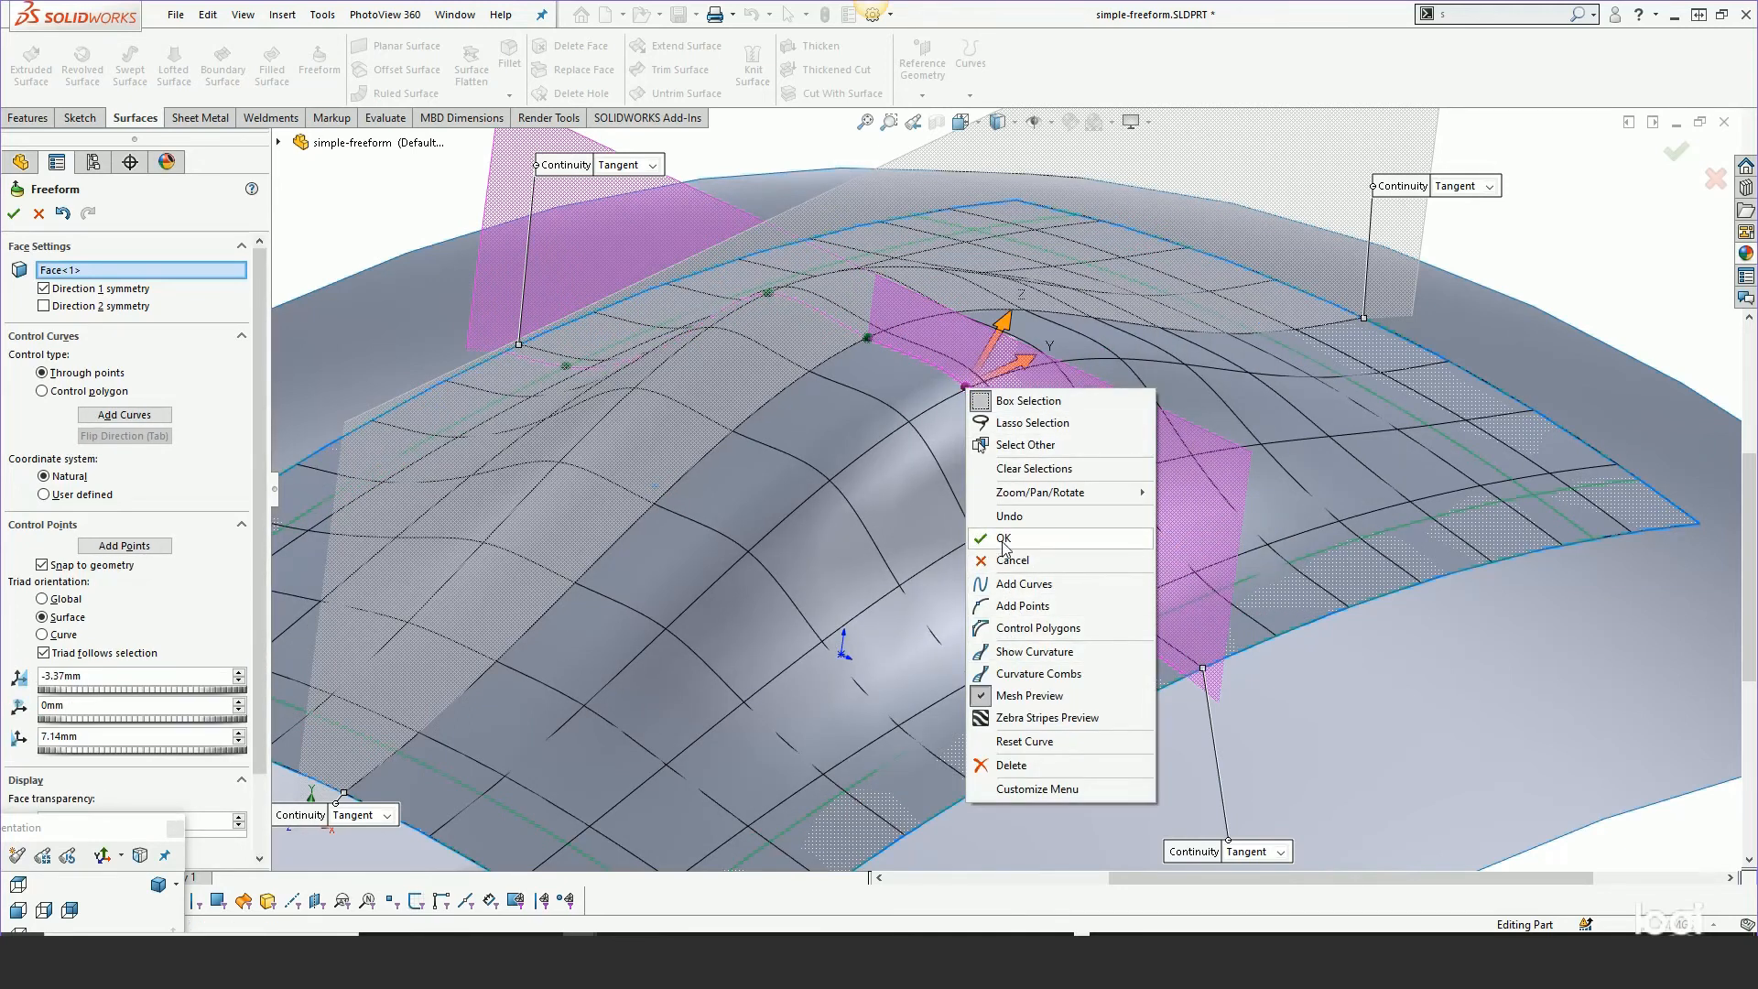
left_click(1587, 277)
left_click(966, 396)
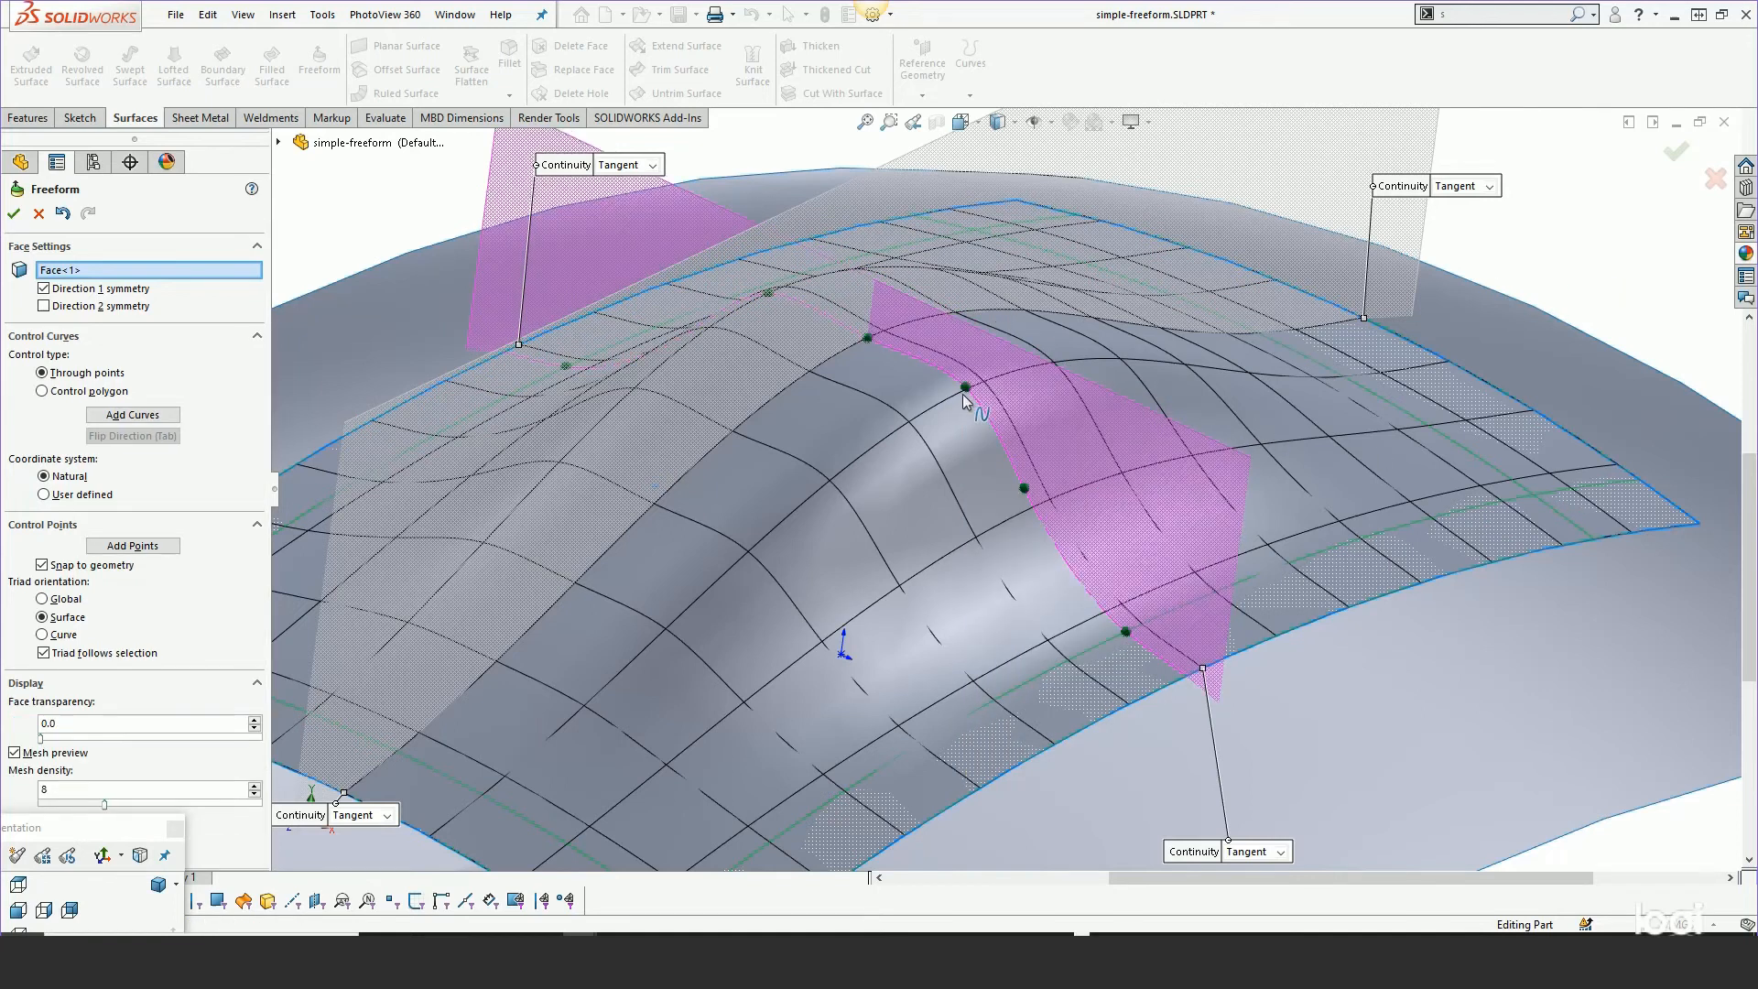
right_click(967, 389)
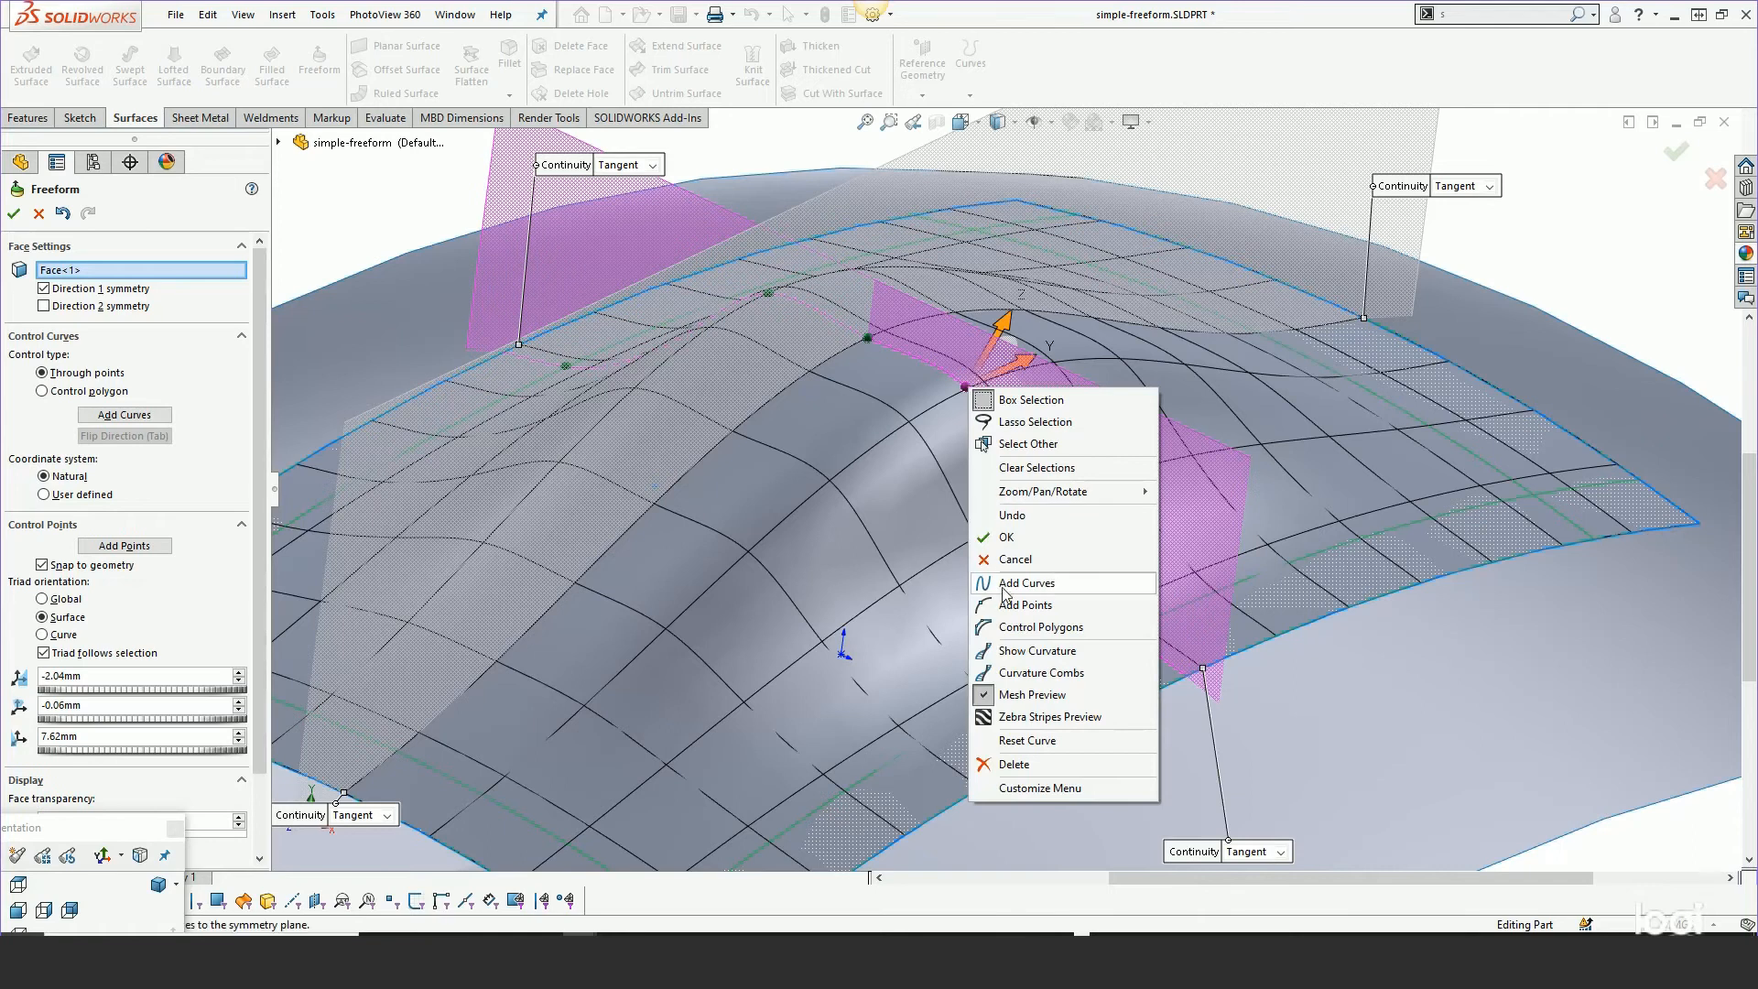
left_click(1011, 764)
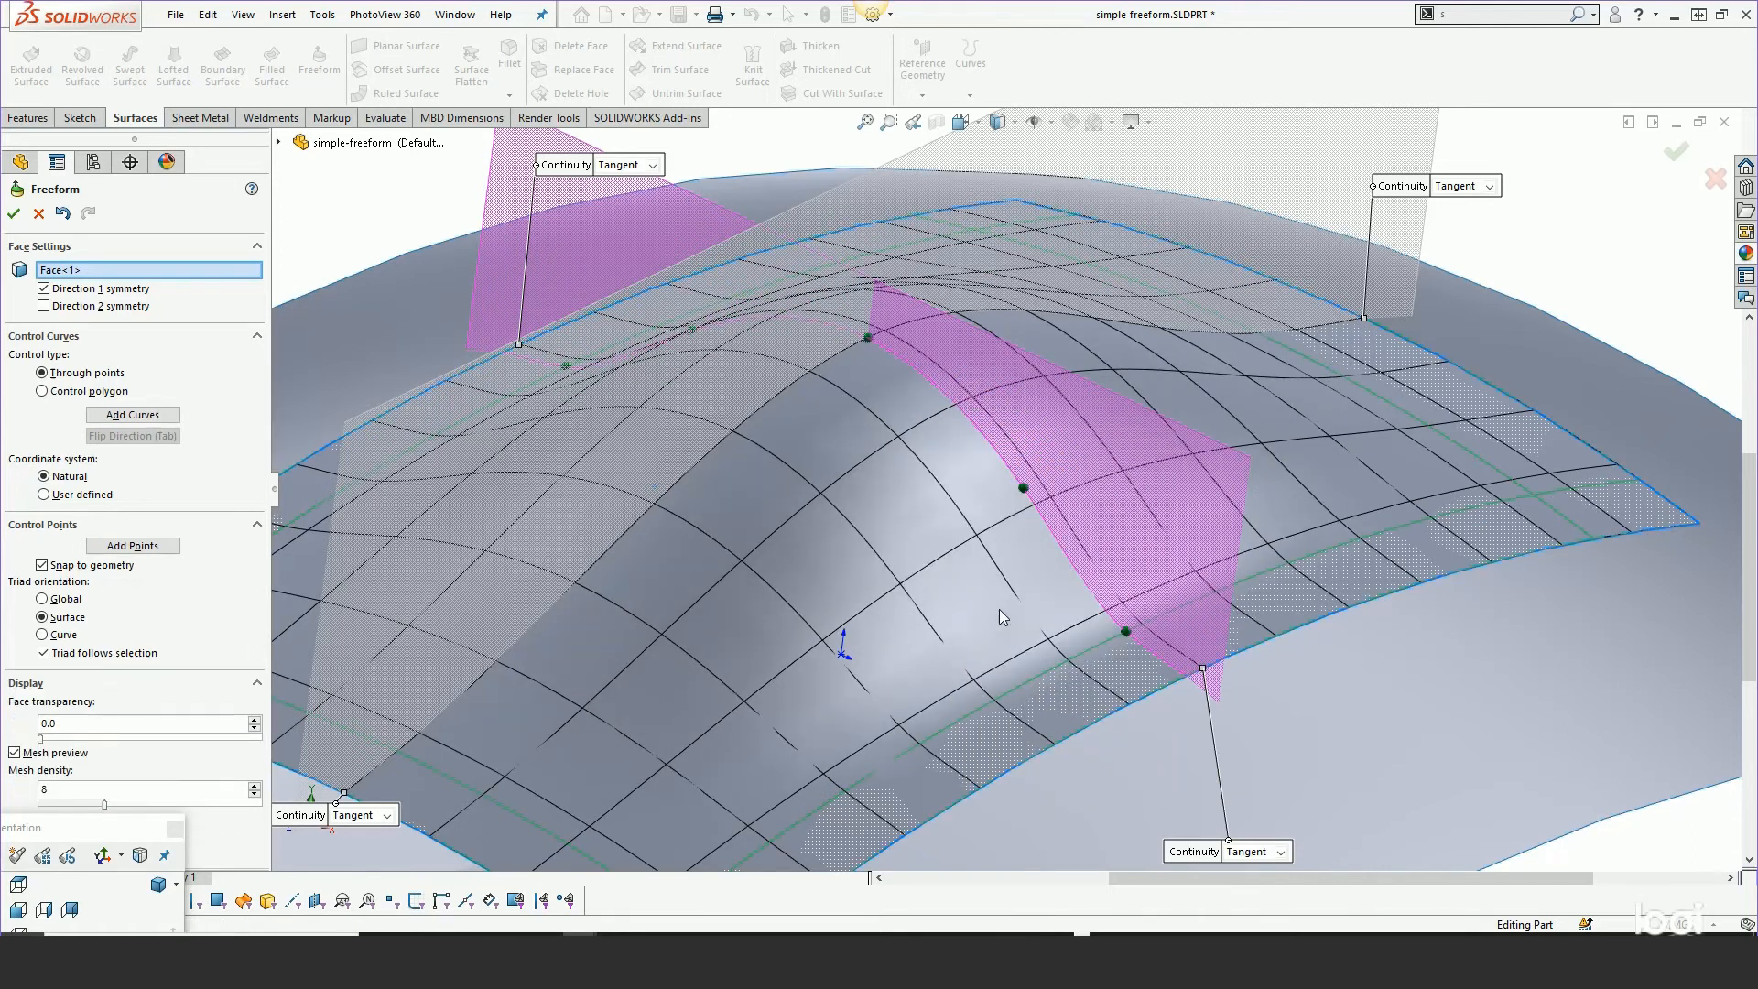
Accept the Freeform feature on the split face and inspect the resulting bulge
middle_click_drag(999, 609, 1003, 584)
scroll(1003, 583, "up", 3)
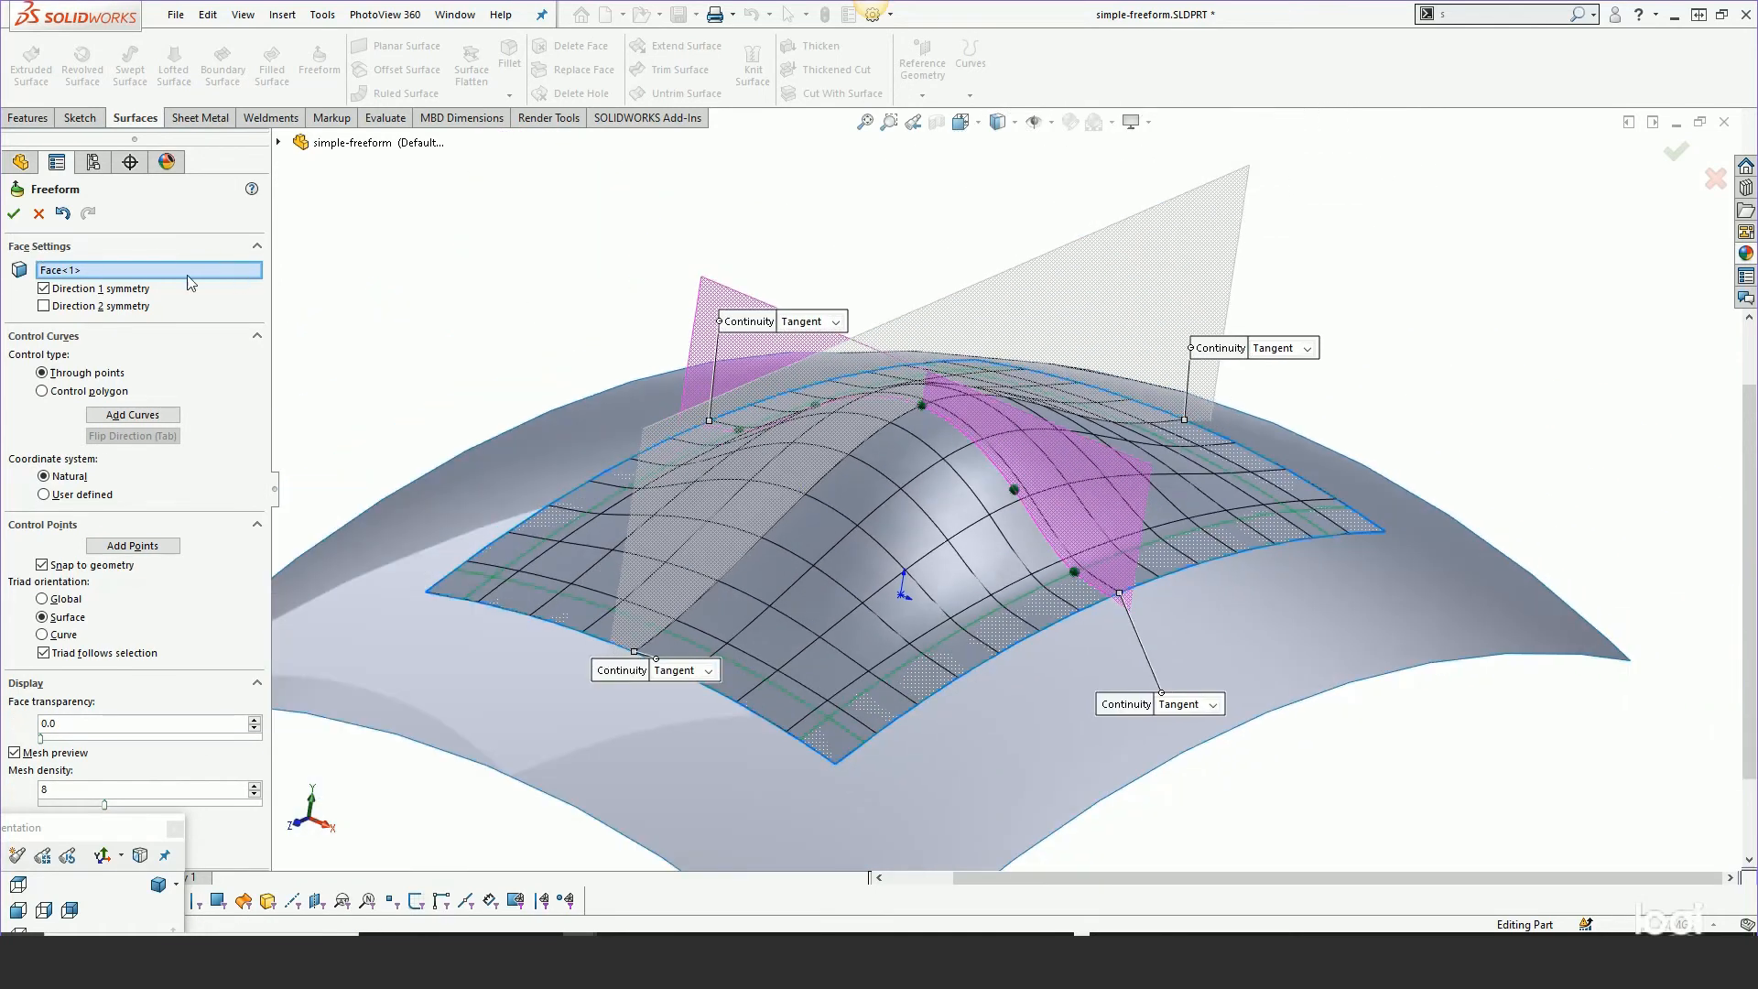
left_click(15, 213)
middle_click_drag(855, 419, 892, 410)
key("s")
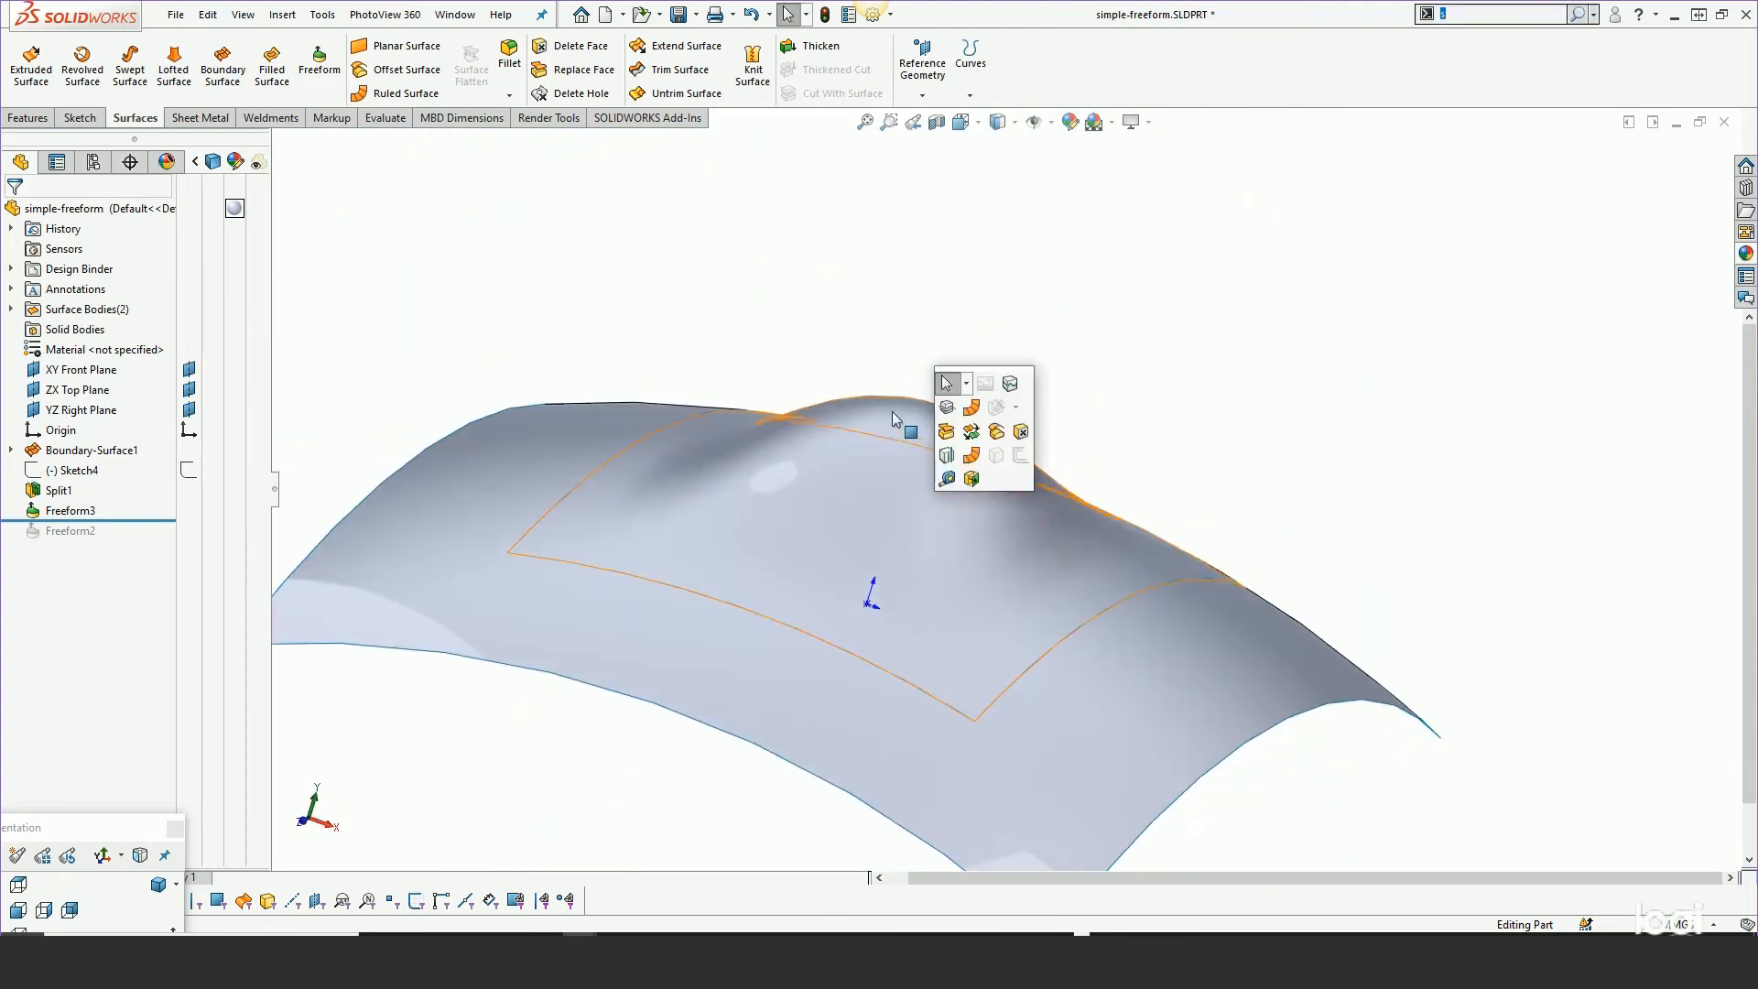
left_click(1209, 430)
key("s")
mouse_move(1231, 544)
middle_mouse_down()
mouse_move(1156, 477)
mouse_move(1142, 581)
mouse_move(1139, 541)
mouse_move(1118, 541)
mouse_move(1125, 459)
mouse_move(1005, 361)
mouse_move(1196, 477)
mouse_move(1206, 365)
mouse_move(1139, 490)
middle_mouse_up()
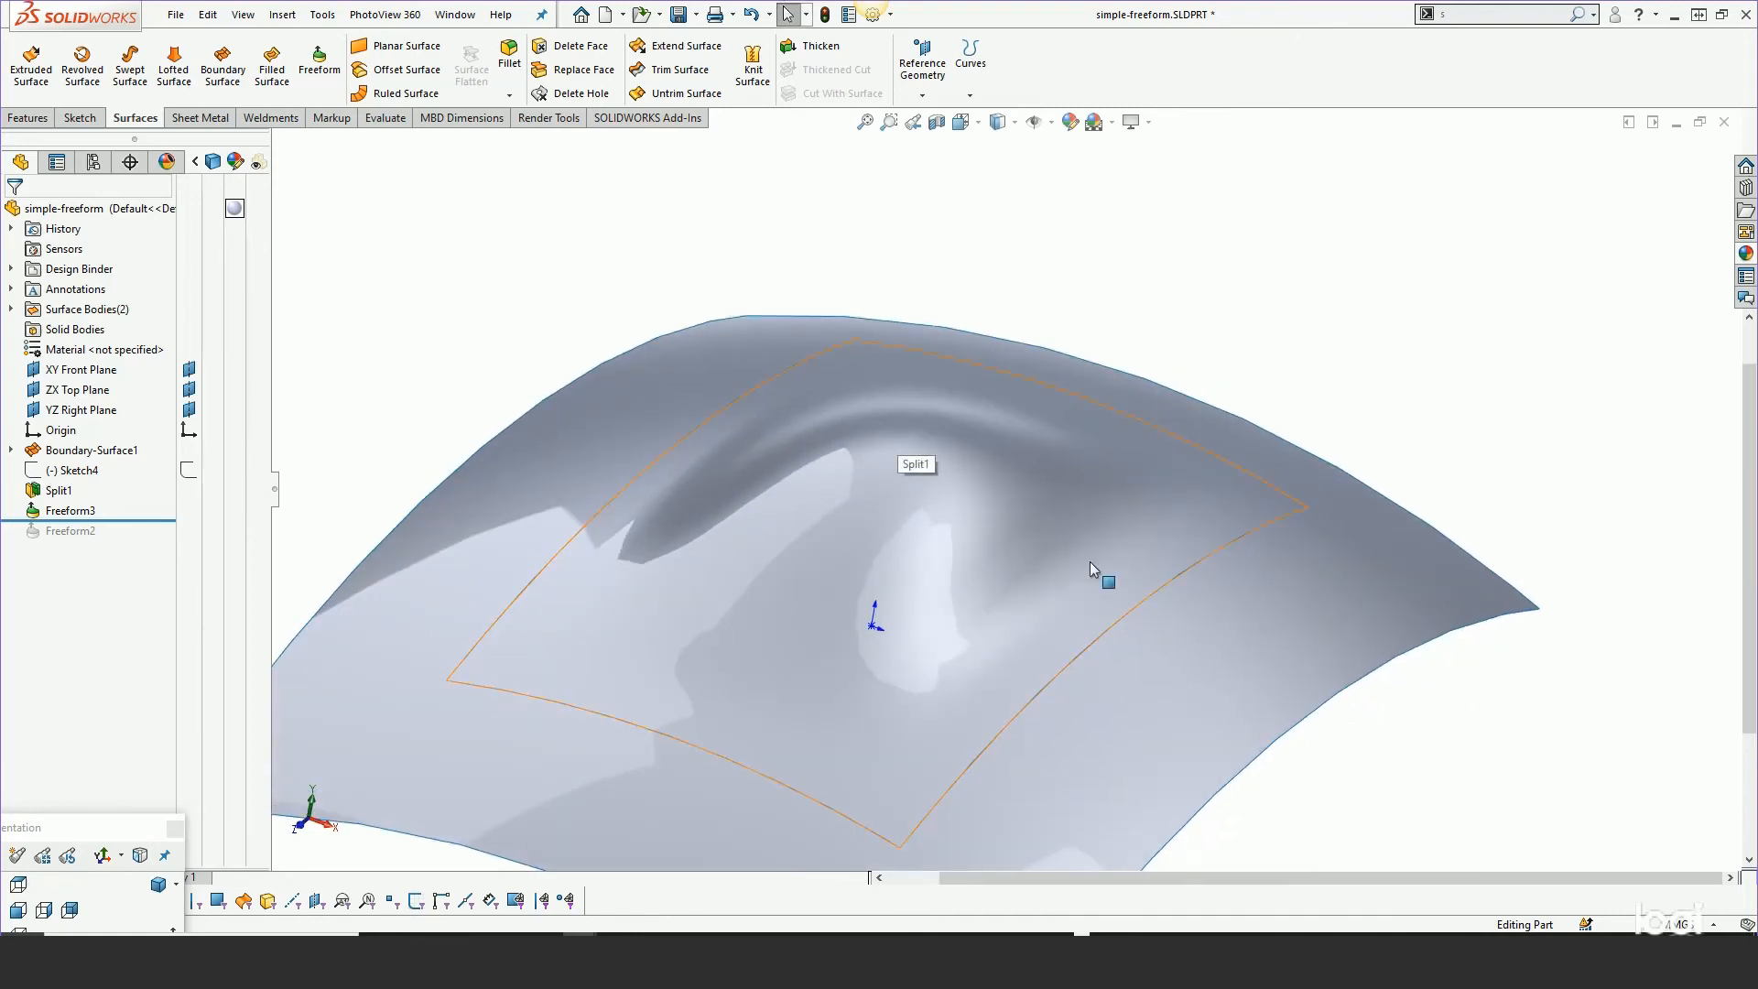
Create a 3D sketch with a mesh of face curves, 5 in each direction, on the freeformed face
left_click(988, 523)
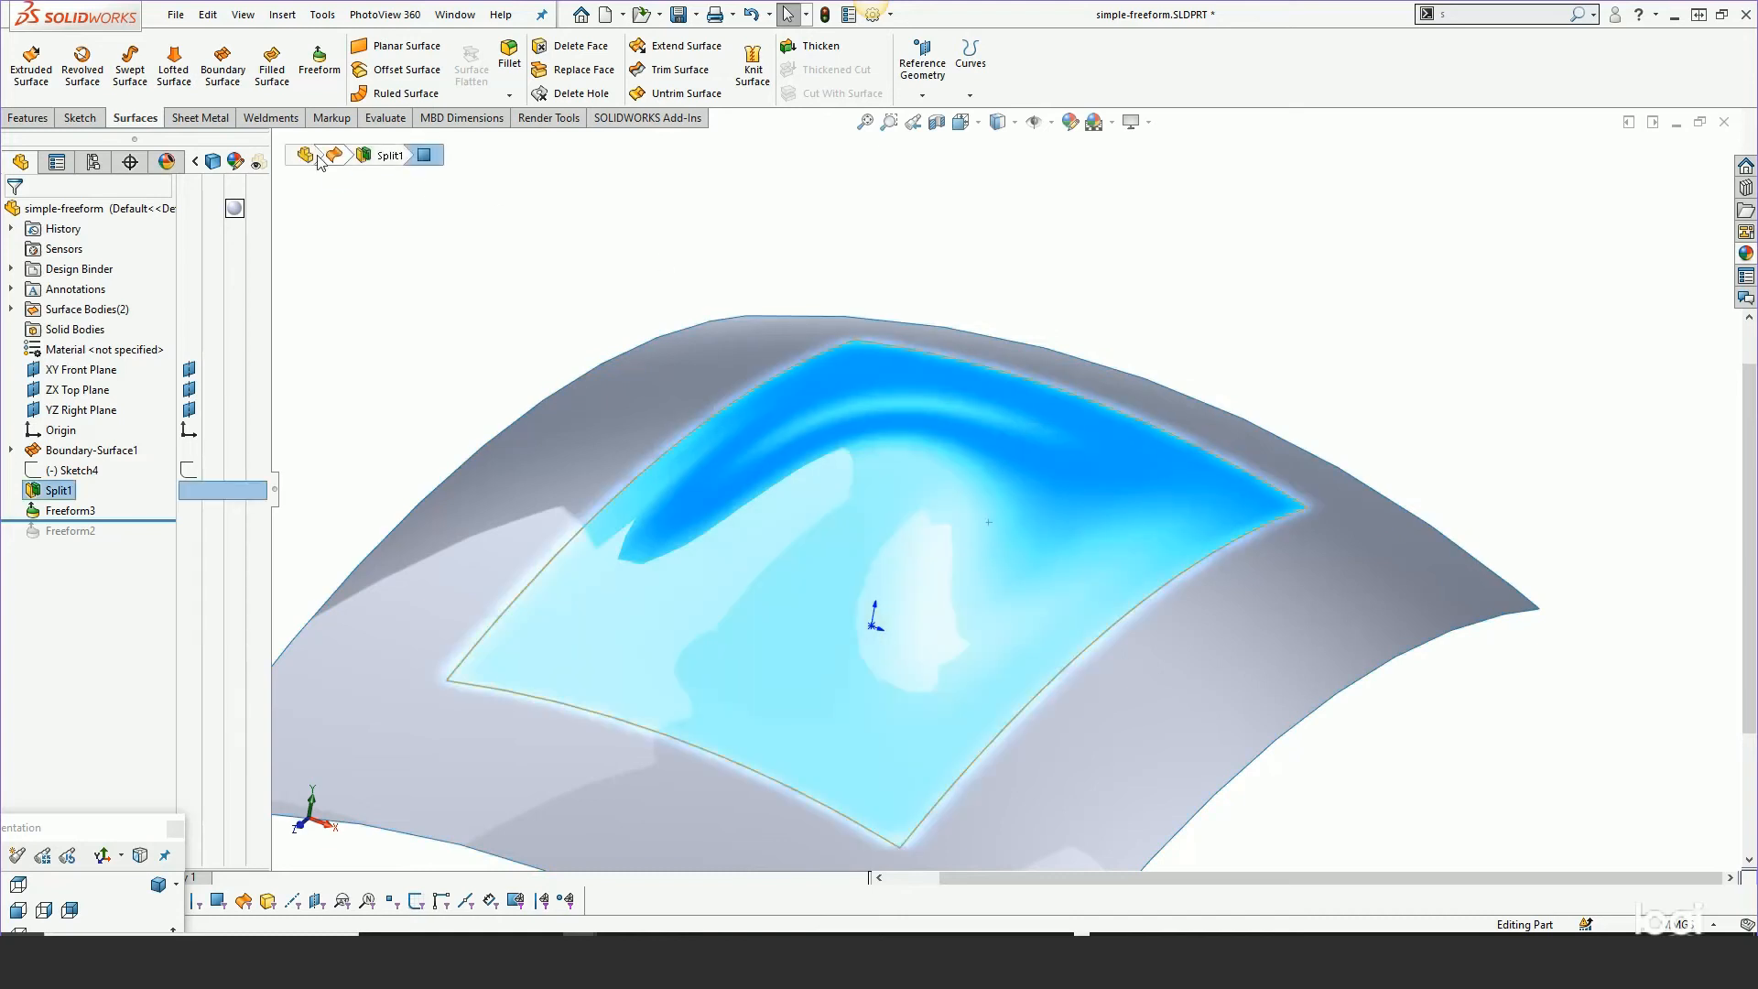
left_click(89, 120)
left_click(24, 96)
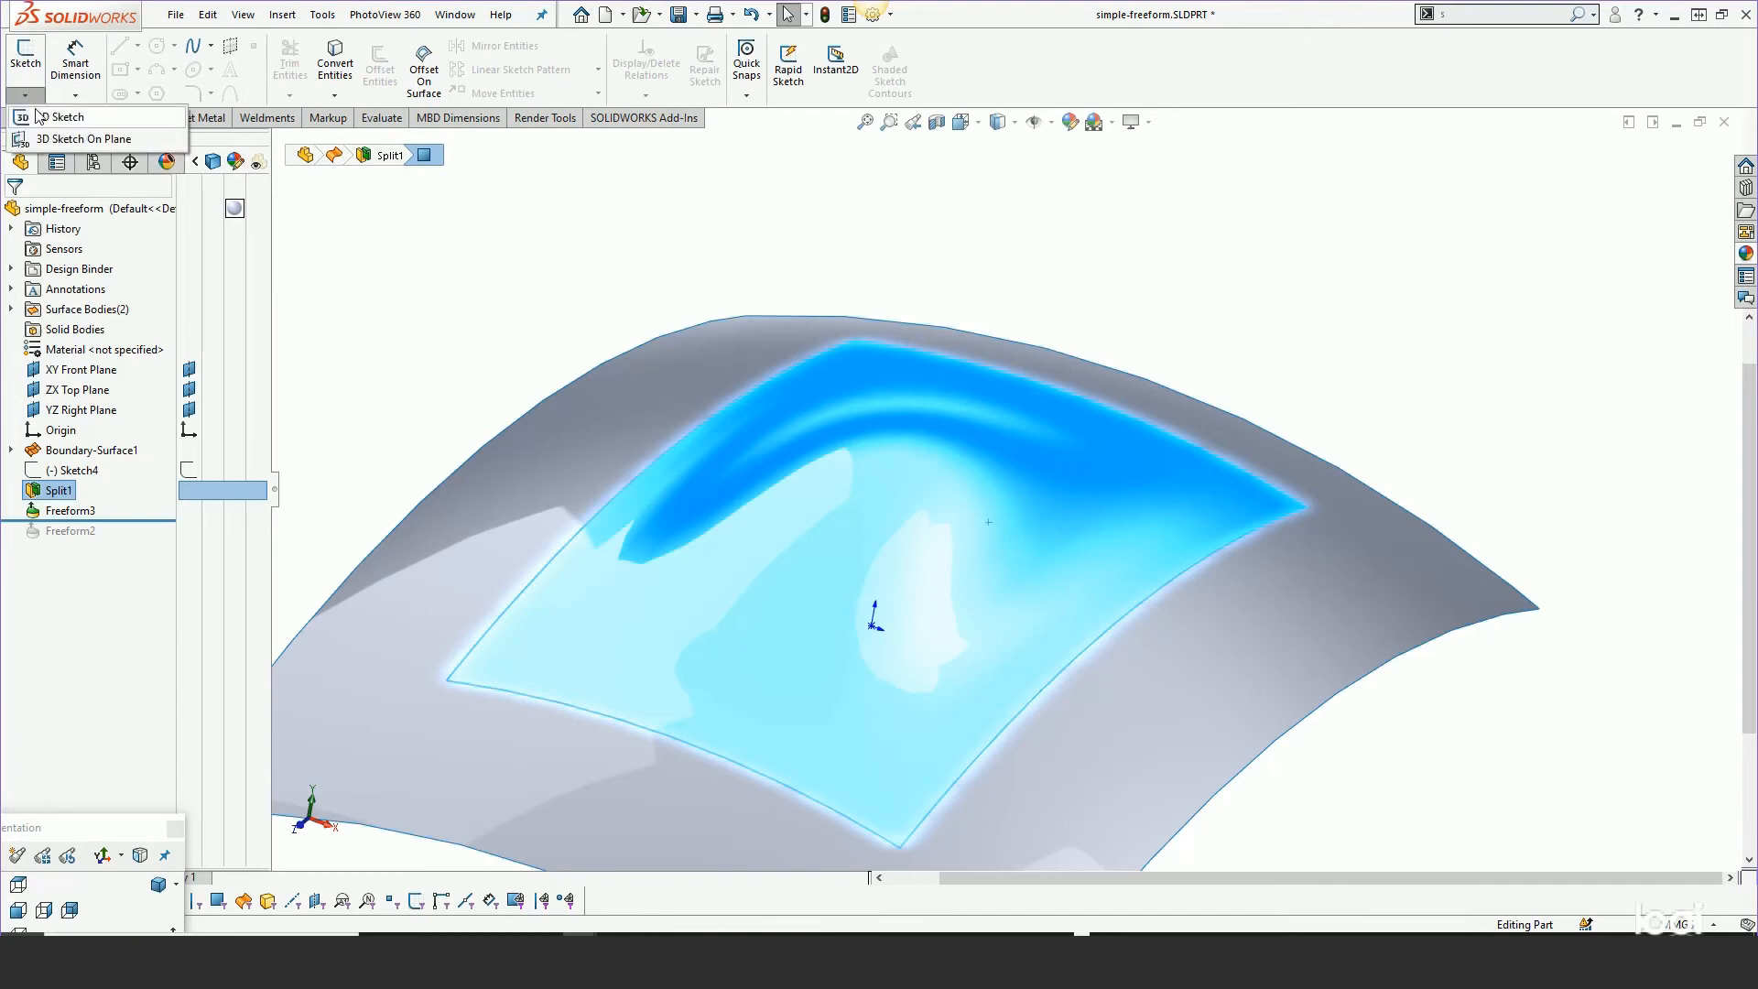
left_click(53, 139)
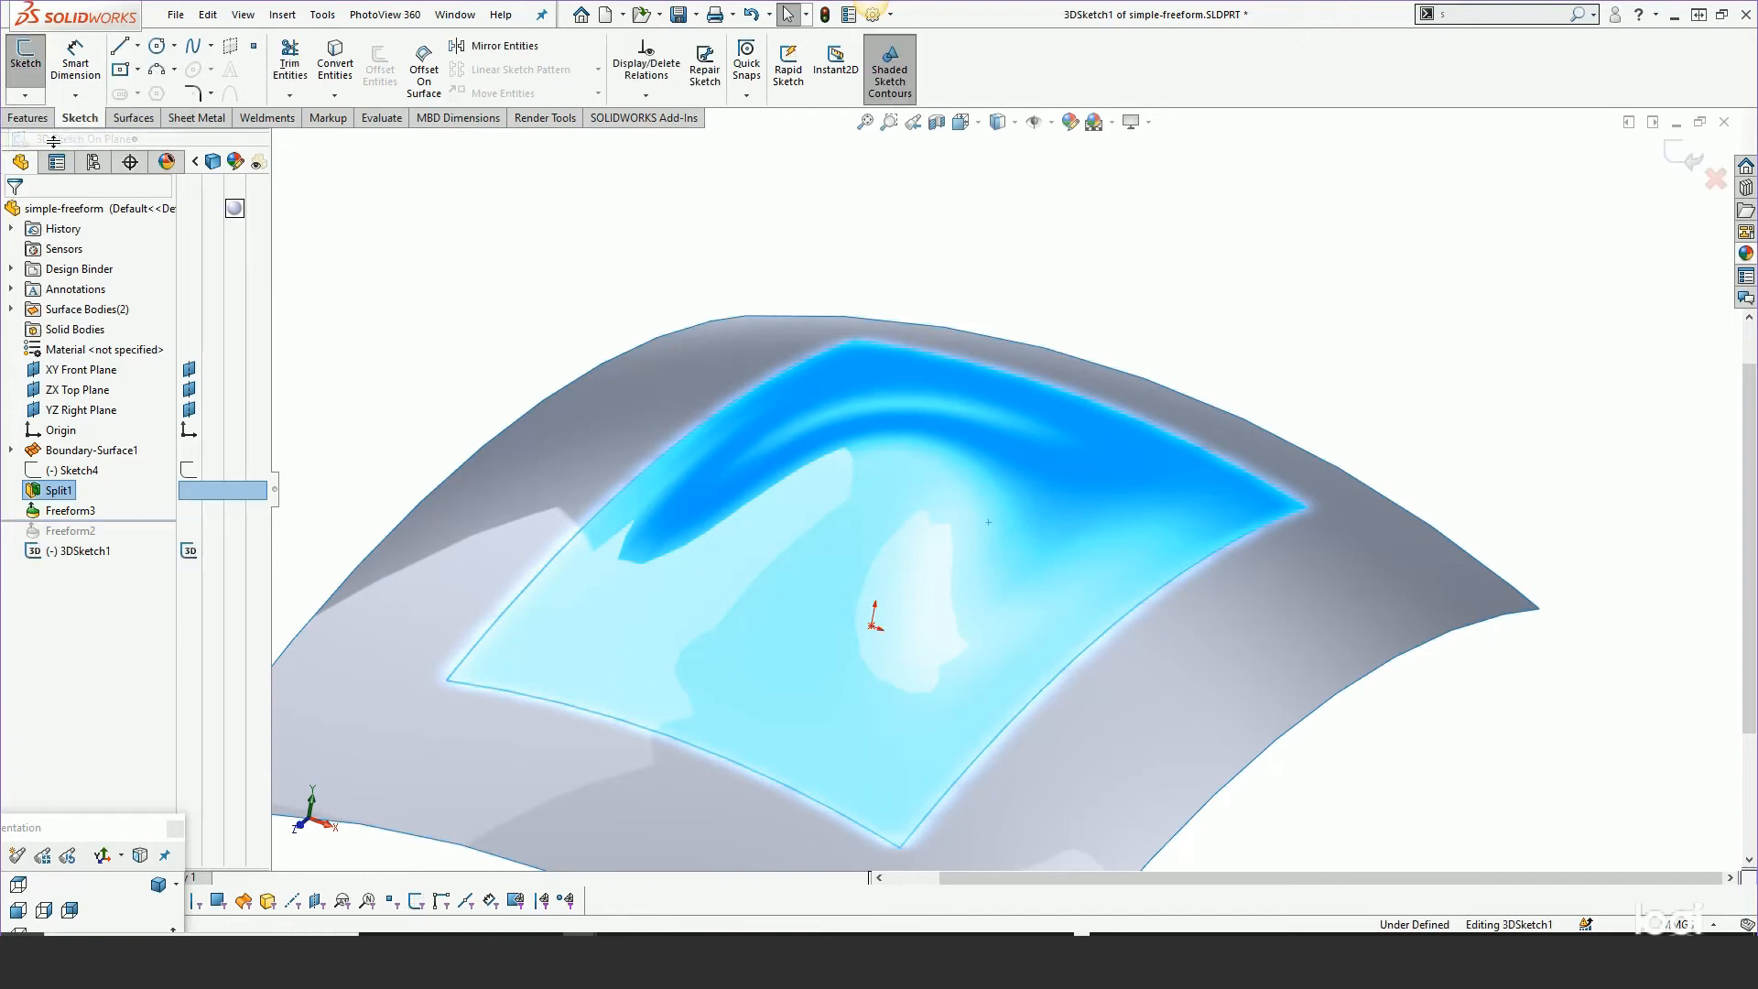
left_click(323, 14)
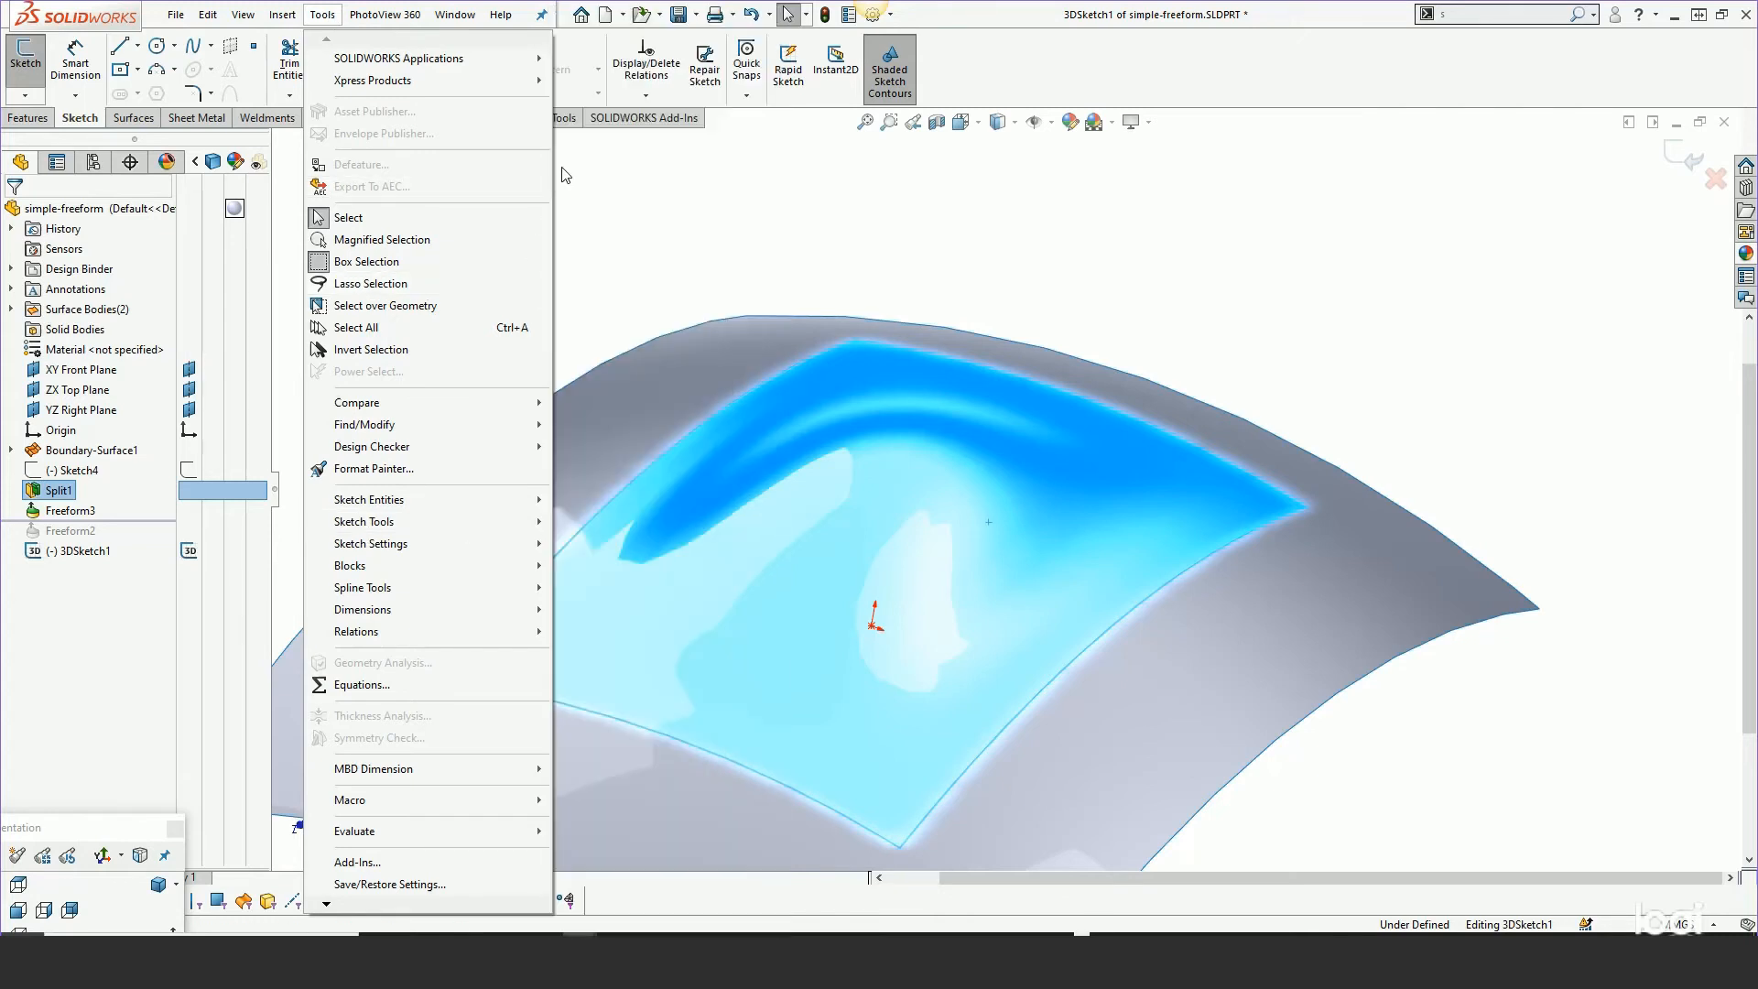
mouse_move(430, 521)
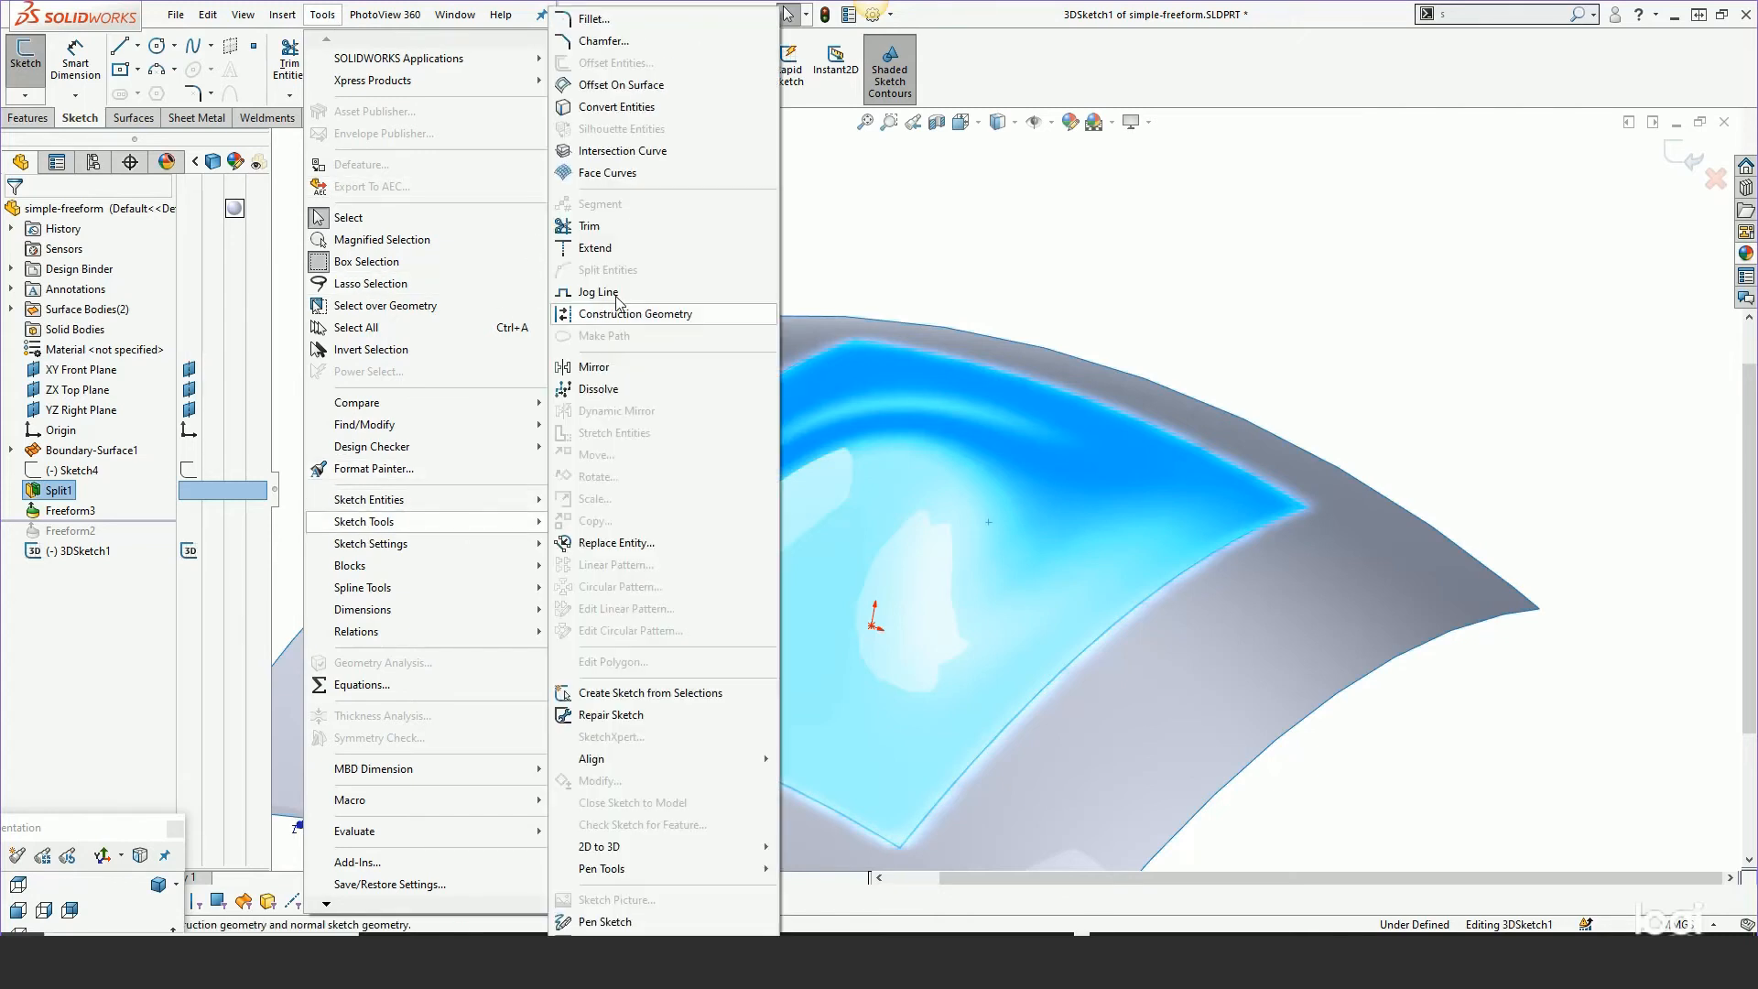
left_click(606, 175)
middle_click_drag(1187, 344, 1140, 298)
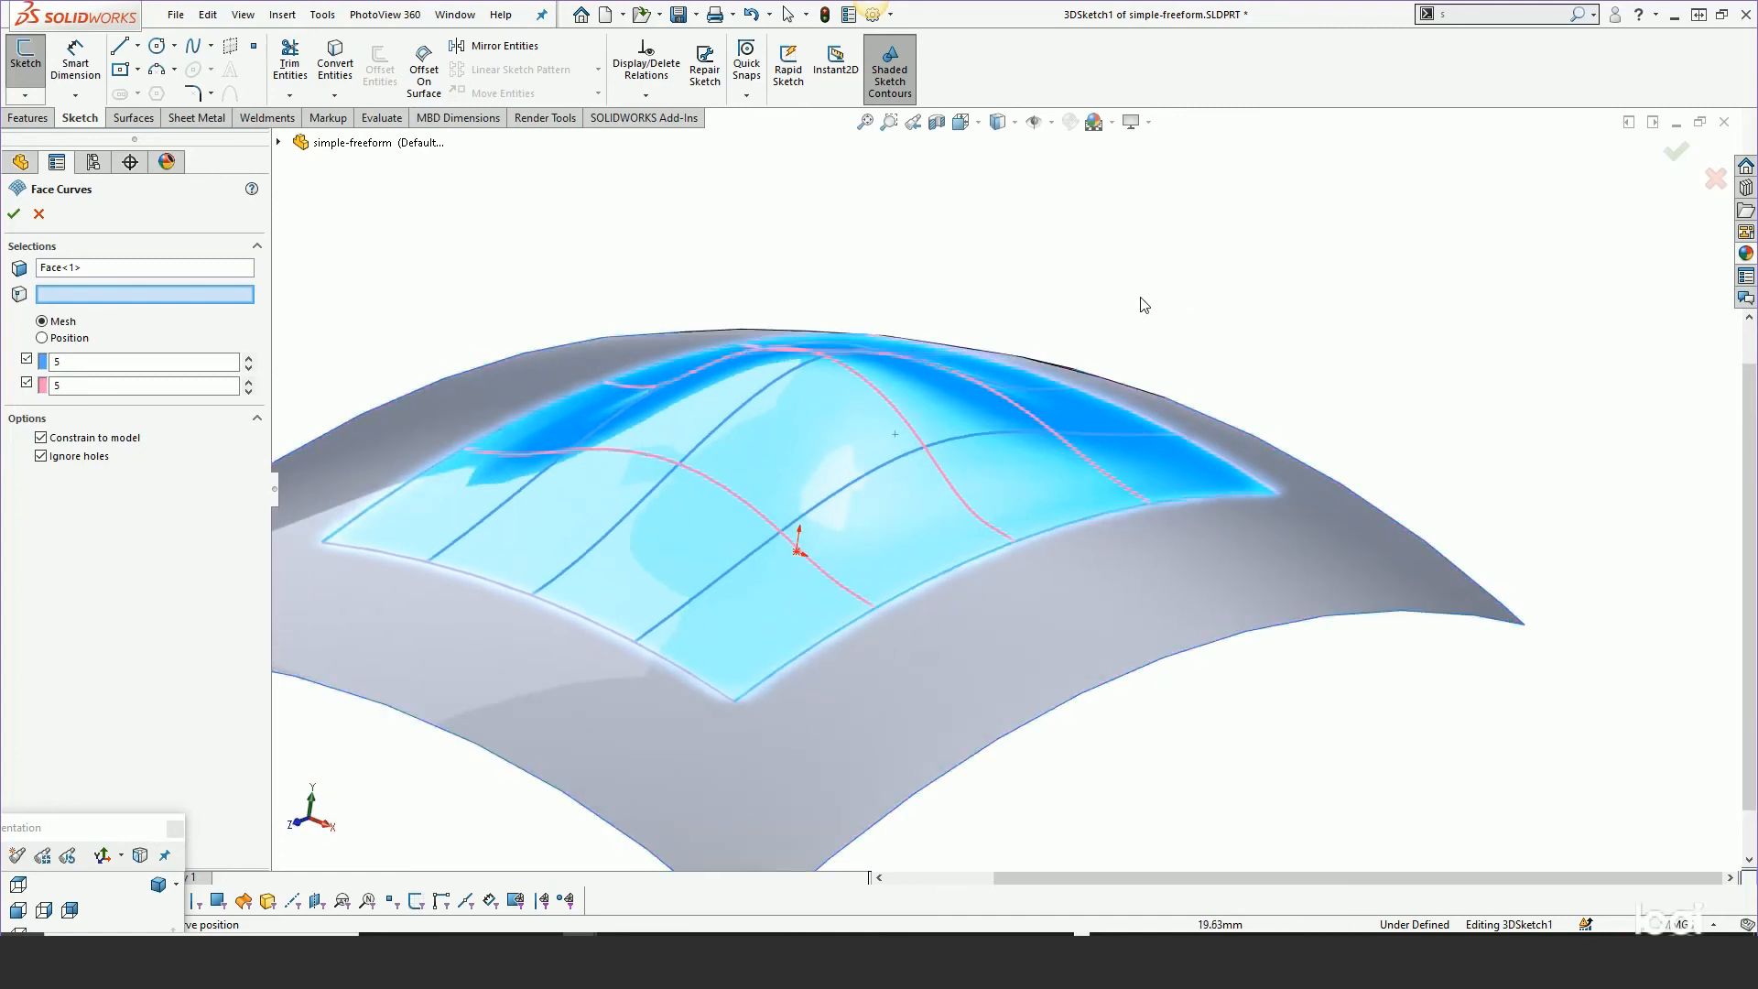
left_click(14, 214)
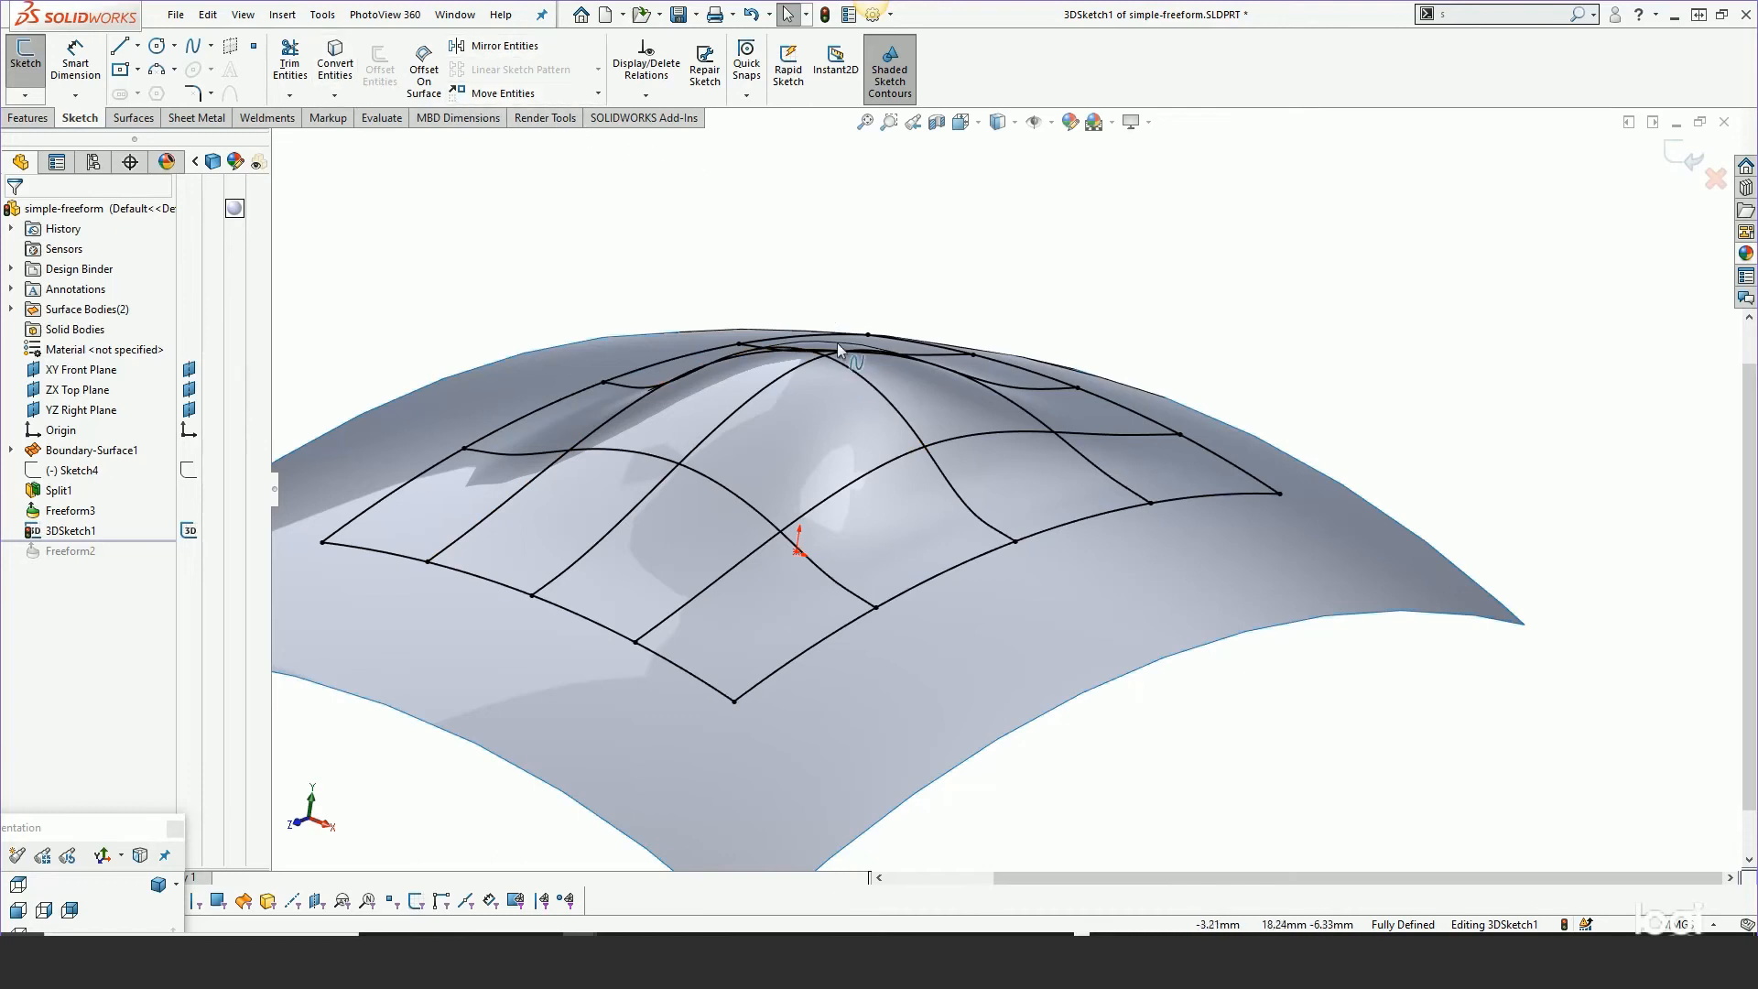
Delete all the On Edge relations of the face curves and exit the 3D sketch
left_click(859, 372)
left_click(647, 66)
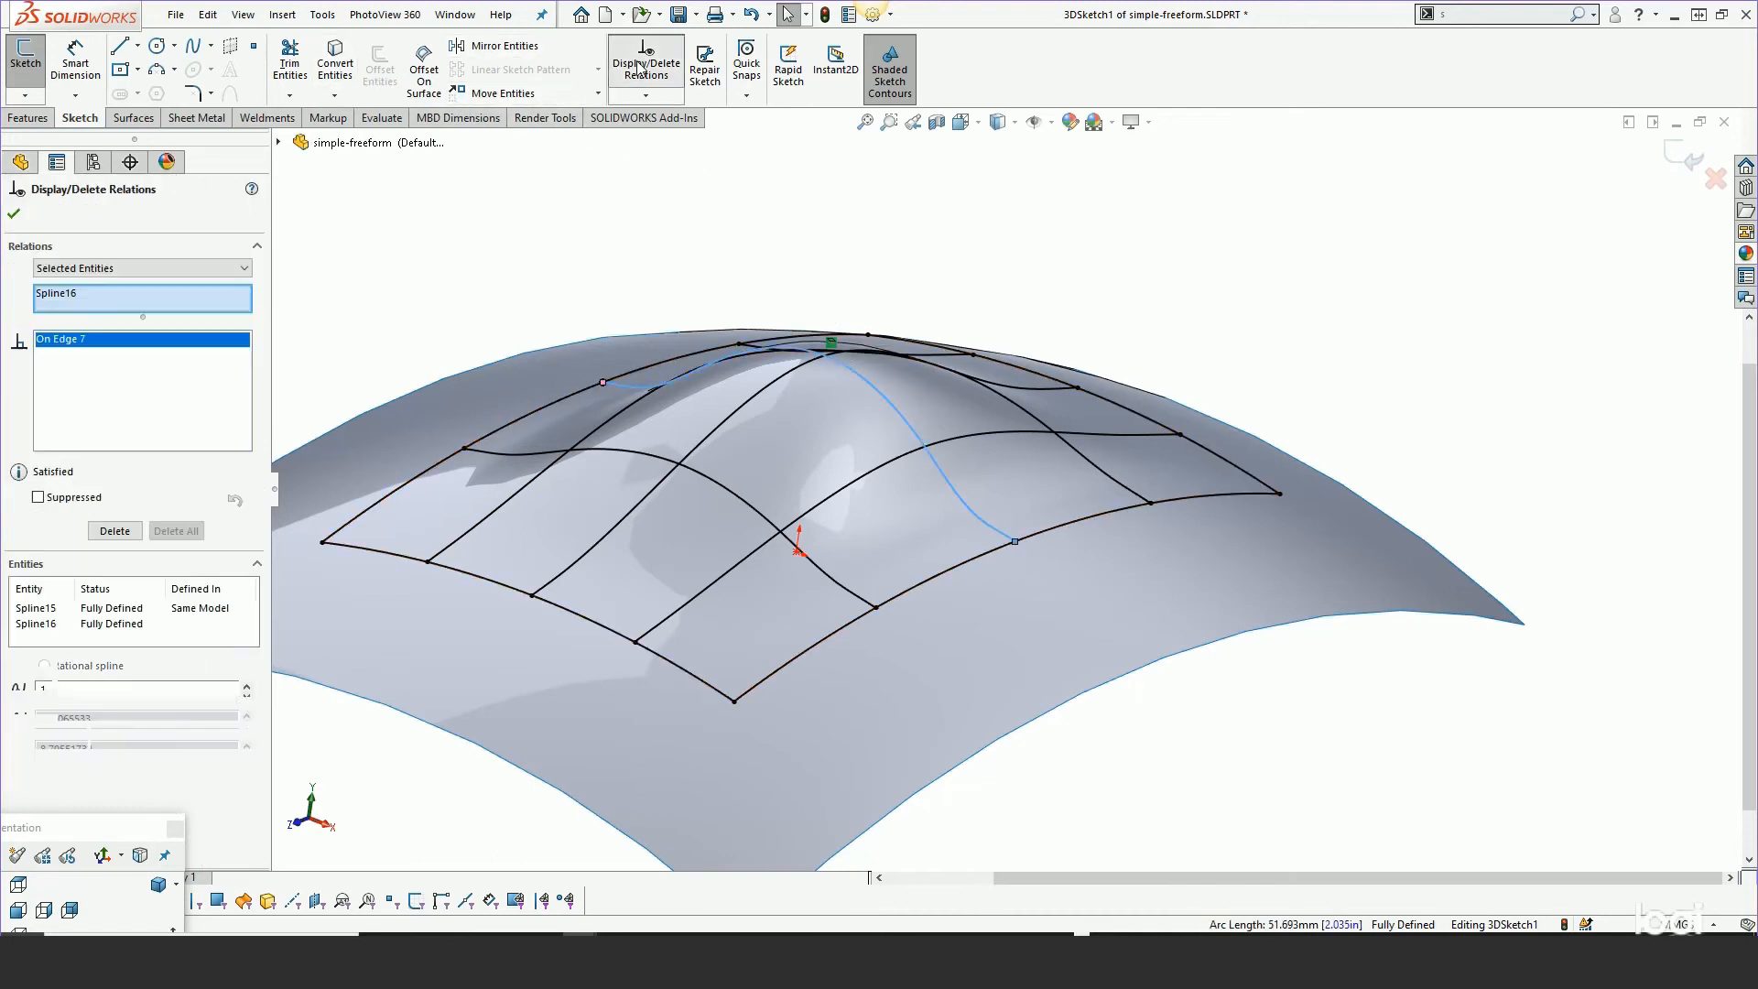
left_click(78, 268)
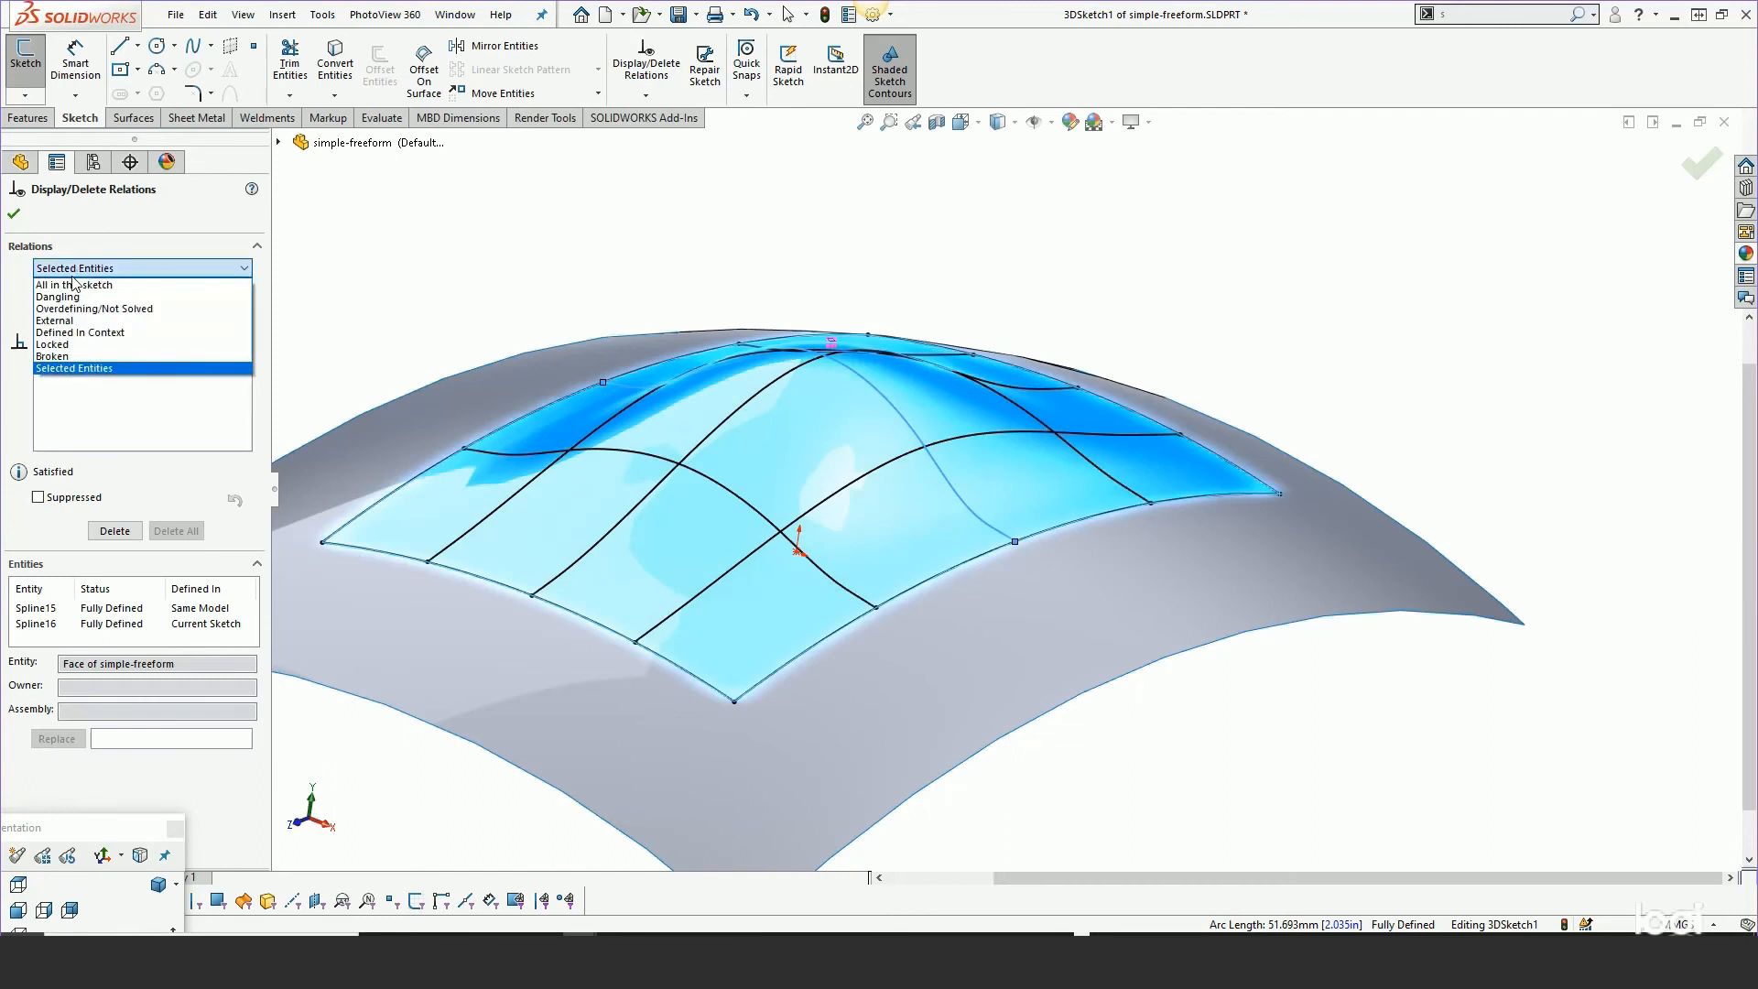
left_click(68, 286)
left_click(56, 425, "shift")
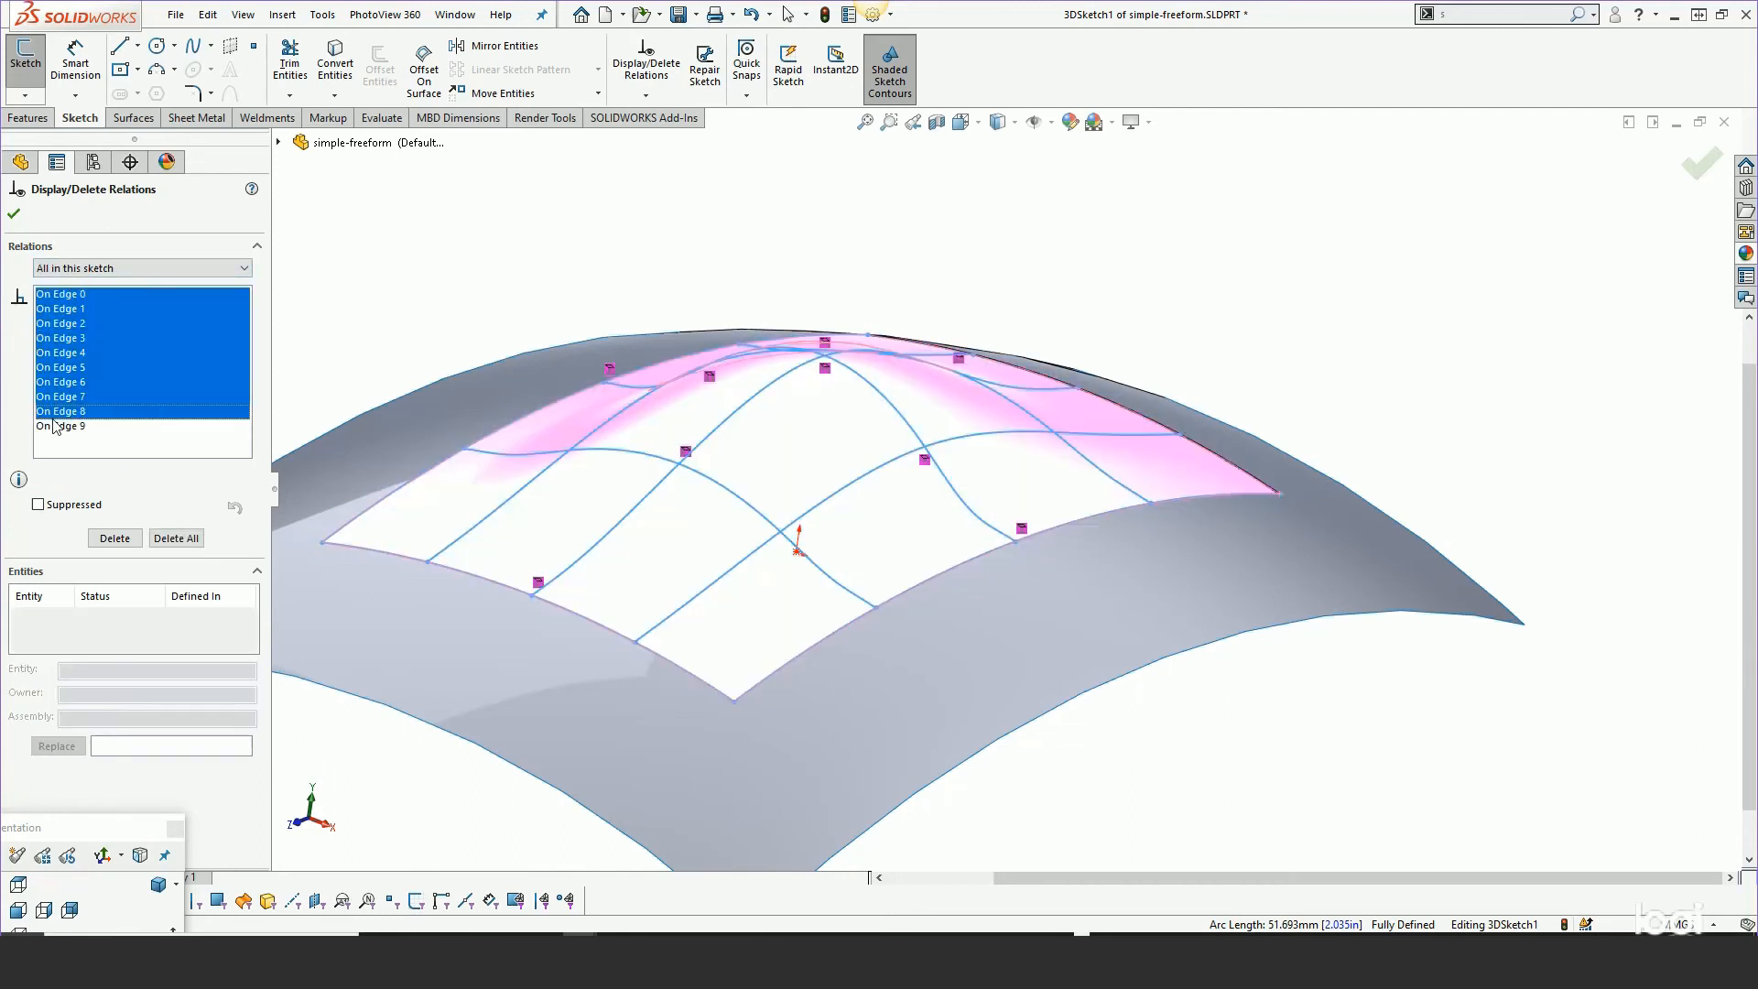
right_click(52, 431)
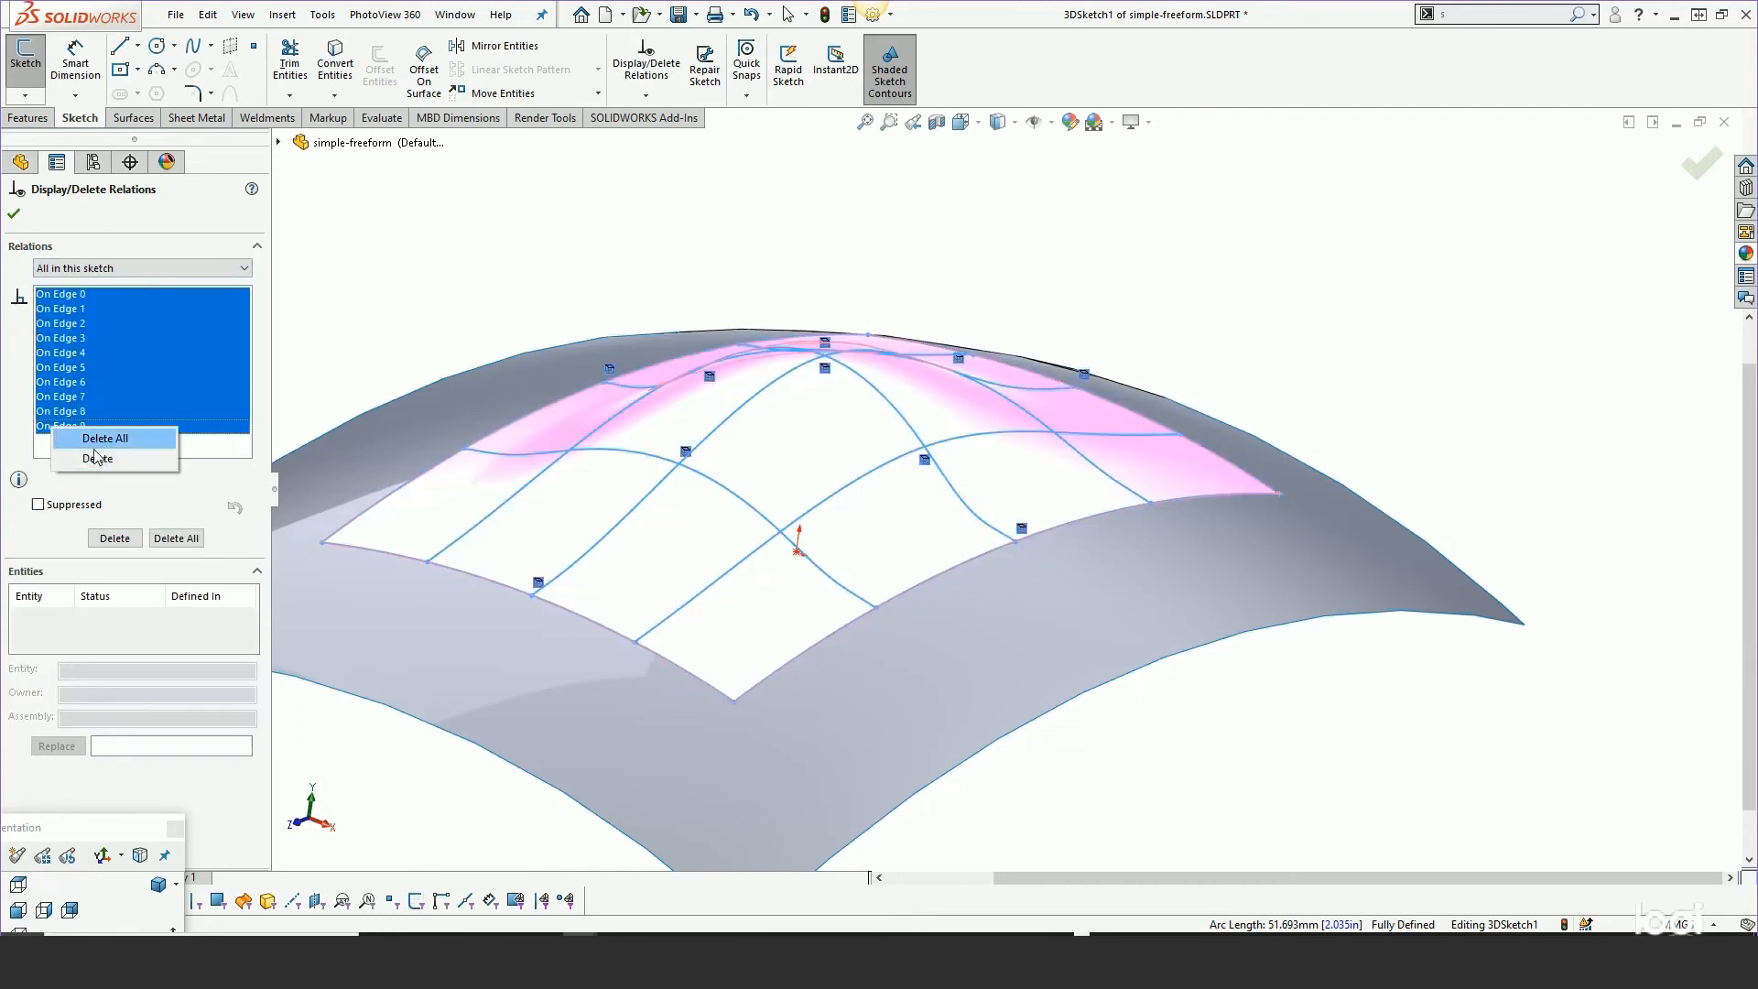
left_click(96, 463)
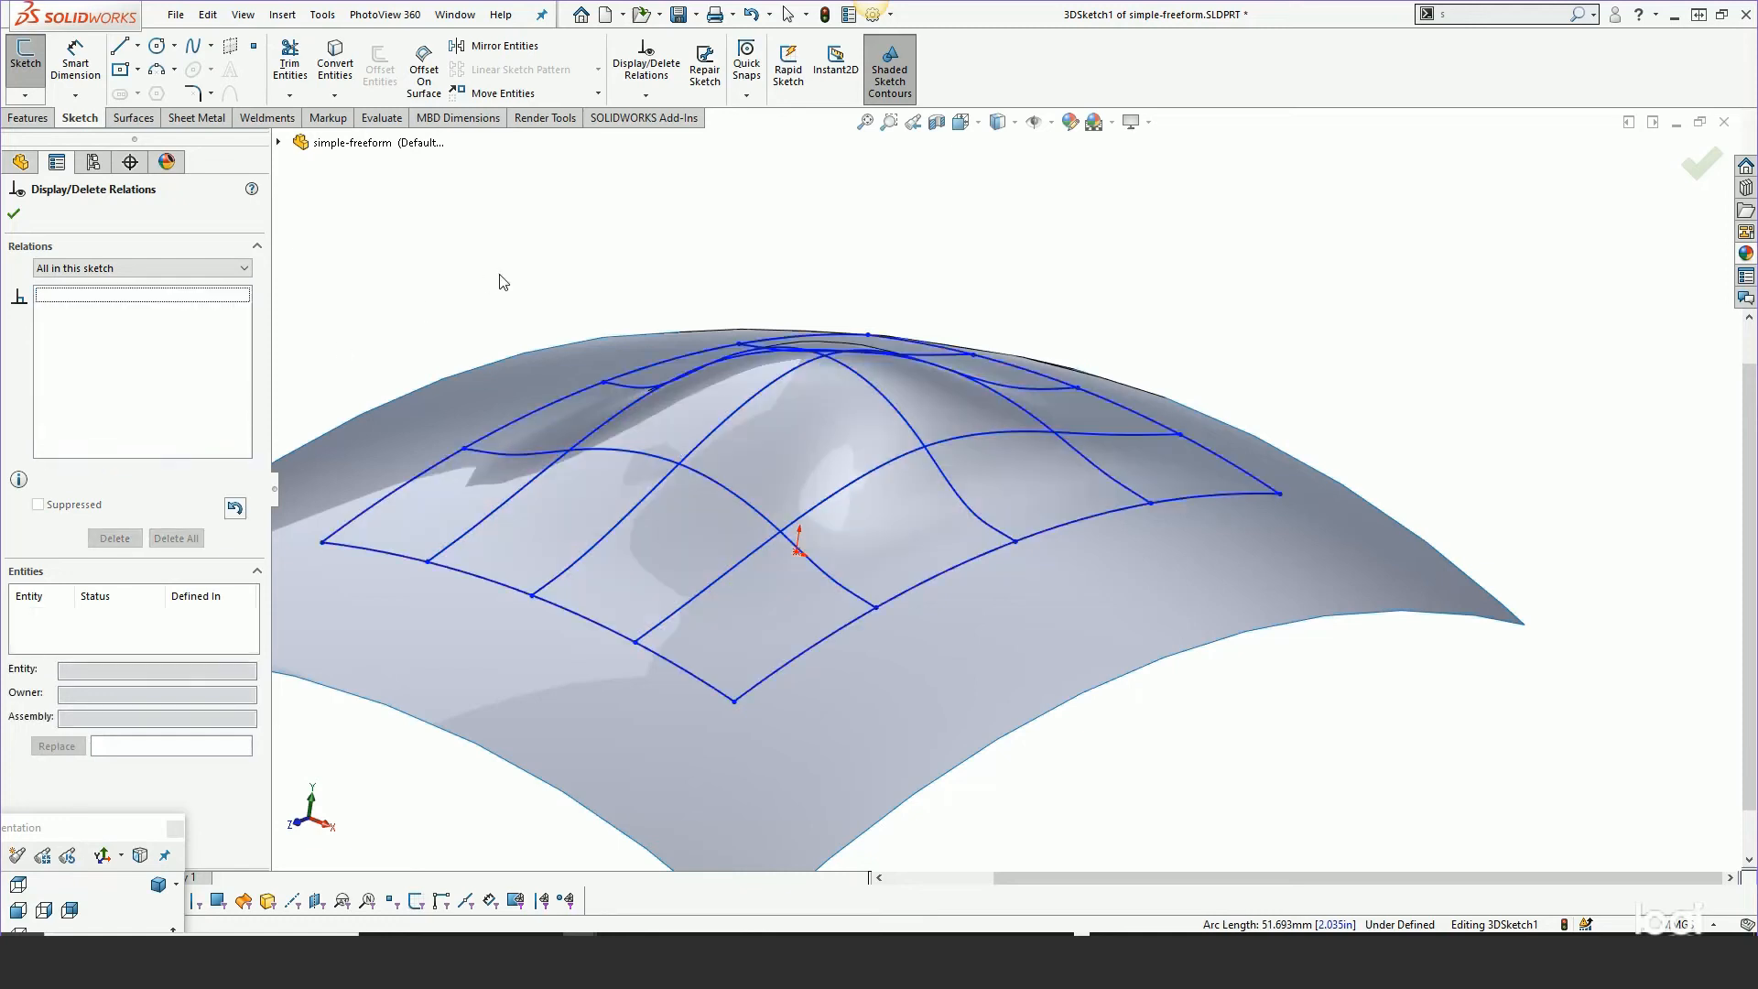
left_click(14, 214)
left_click(1685, 158)
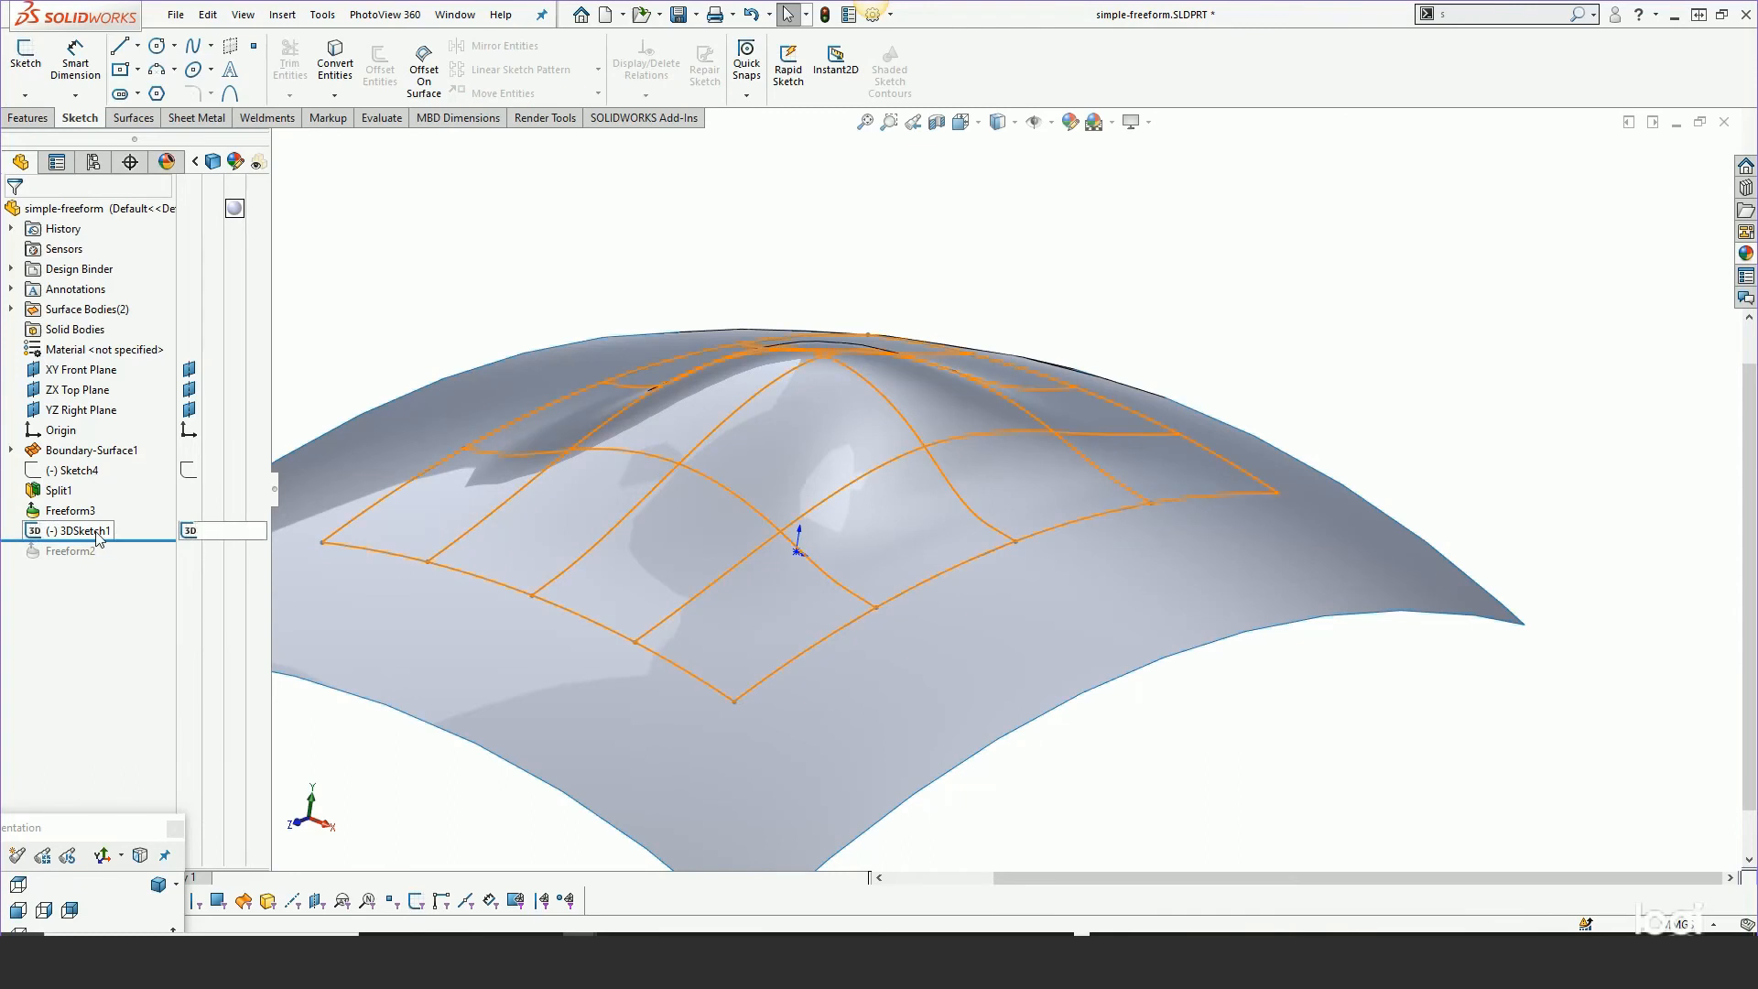
Reorder 3DSketch1 to sit before Freeform3 and roll the model back to just after the sketch
left_click_drag(96, 531, 64, 495)
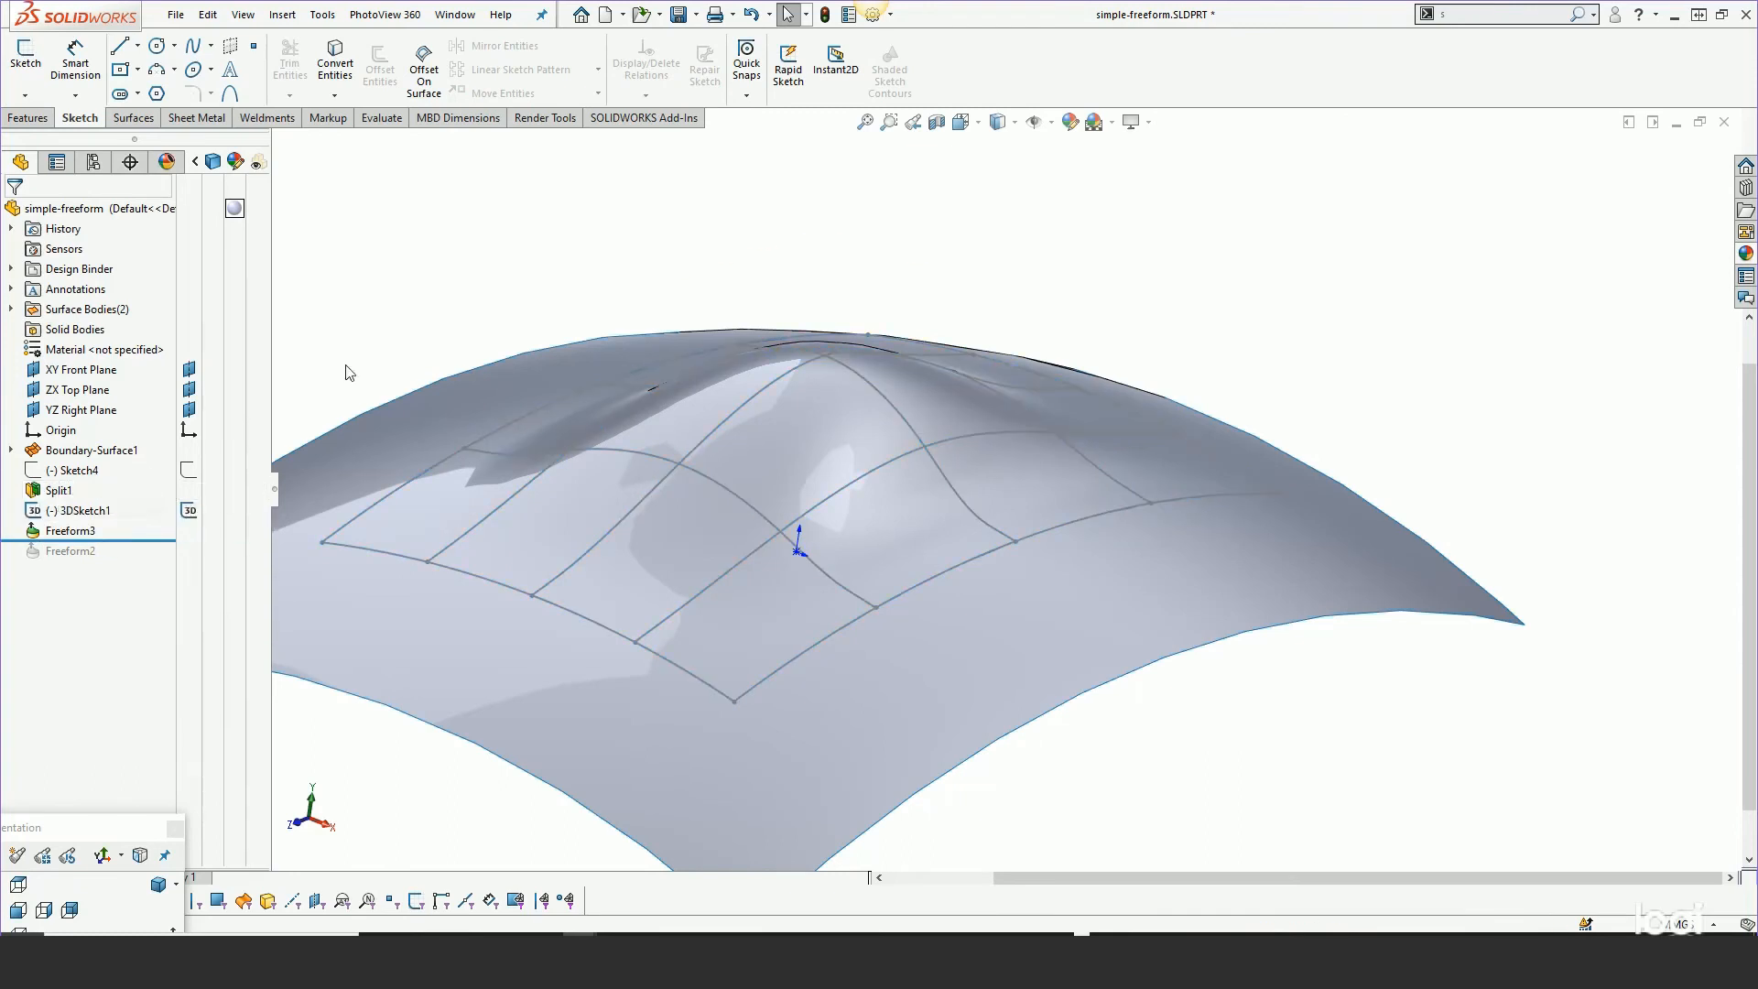
left_click_drag(144, 537, 141, 518)
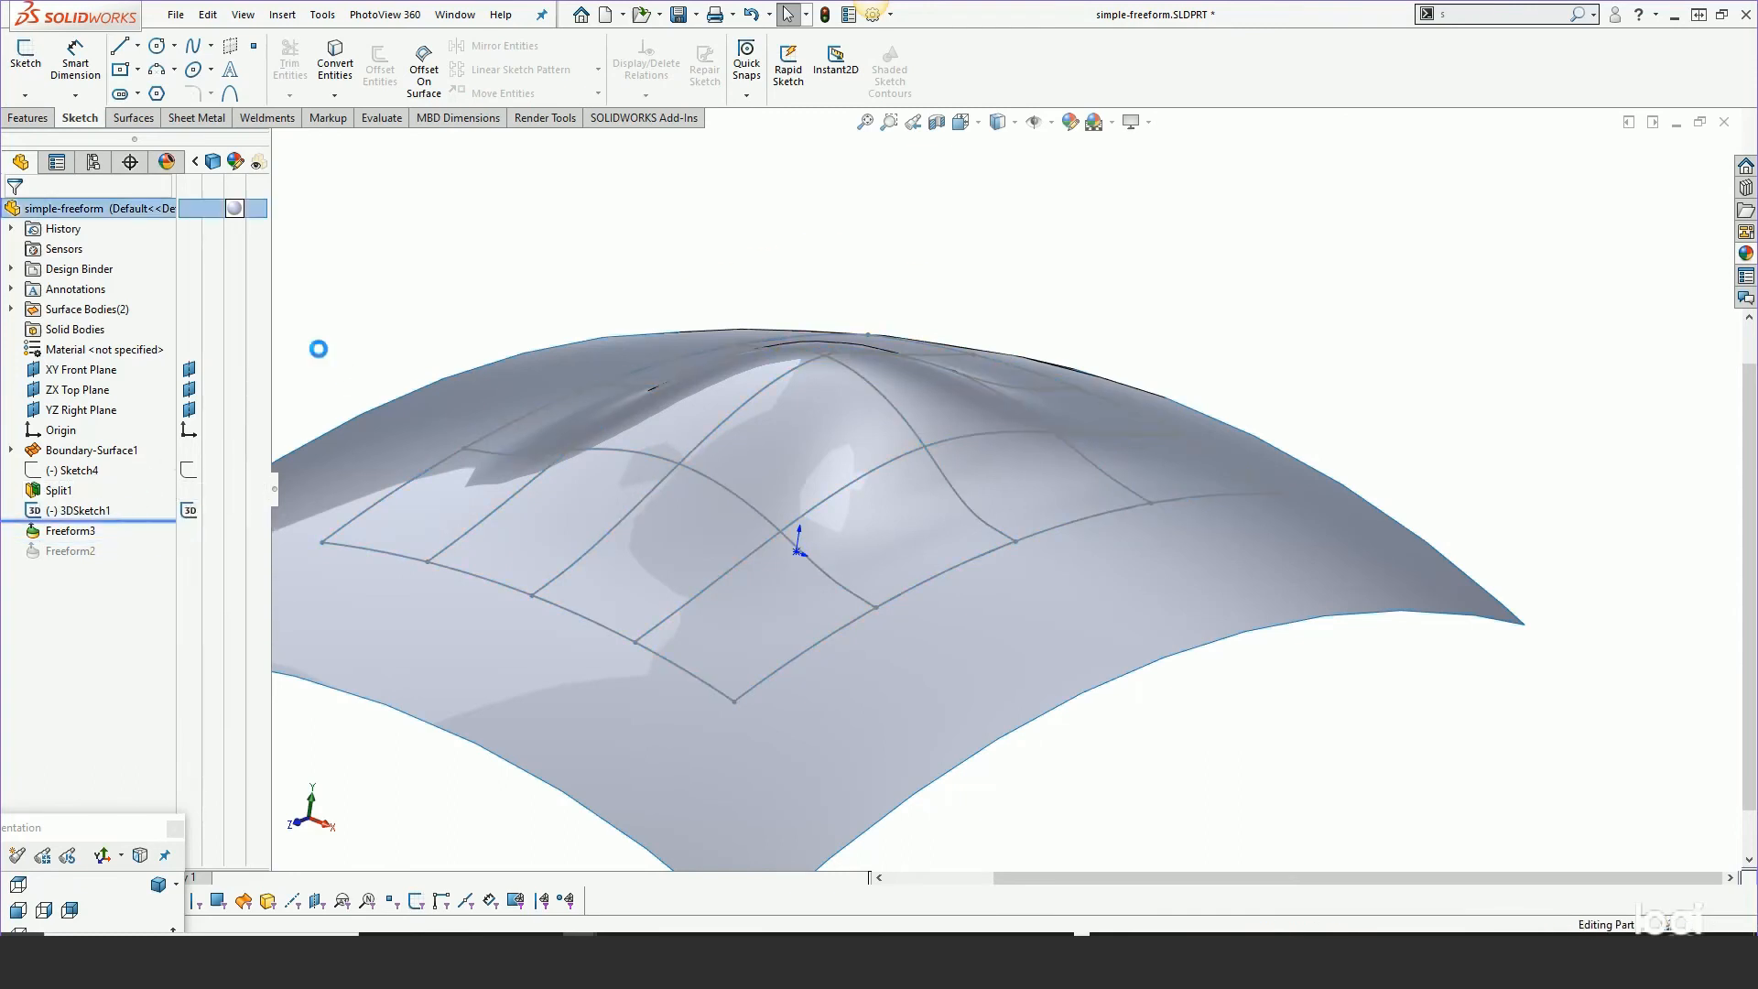
key("s")
mouse_move(864, 259)
middle_mouse_down()
mouse_move(800, 274)
mouse_move(704, 224)
mouse_move(659, 171)
middle_mouse_up()
middle_click_drag(526, 158, 547, 135)
scroll(892, 374, "up", 1)
mouse_move(898, 378)
middle_mouse_down()
mouse_move(805, 244)
mouse_move(836, 306)
mouse_move(812, 385)
mouse_move(829, 412)
mouse_move(893, 449)
mouse_move(962, 404)
mouse_move(931, 482)
mouse_move(1068, 538)
mouse_move(1146, 379)
mouse_move(1052, 549)
mouse_move(1052, 503)
mouse_move(1053, 524)
middle_mouse_up()
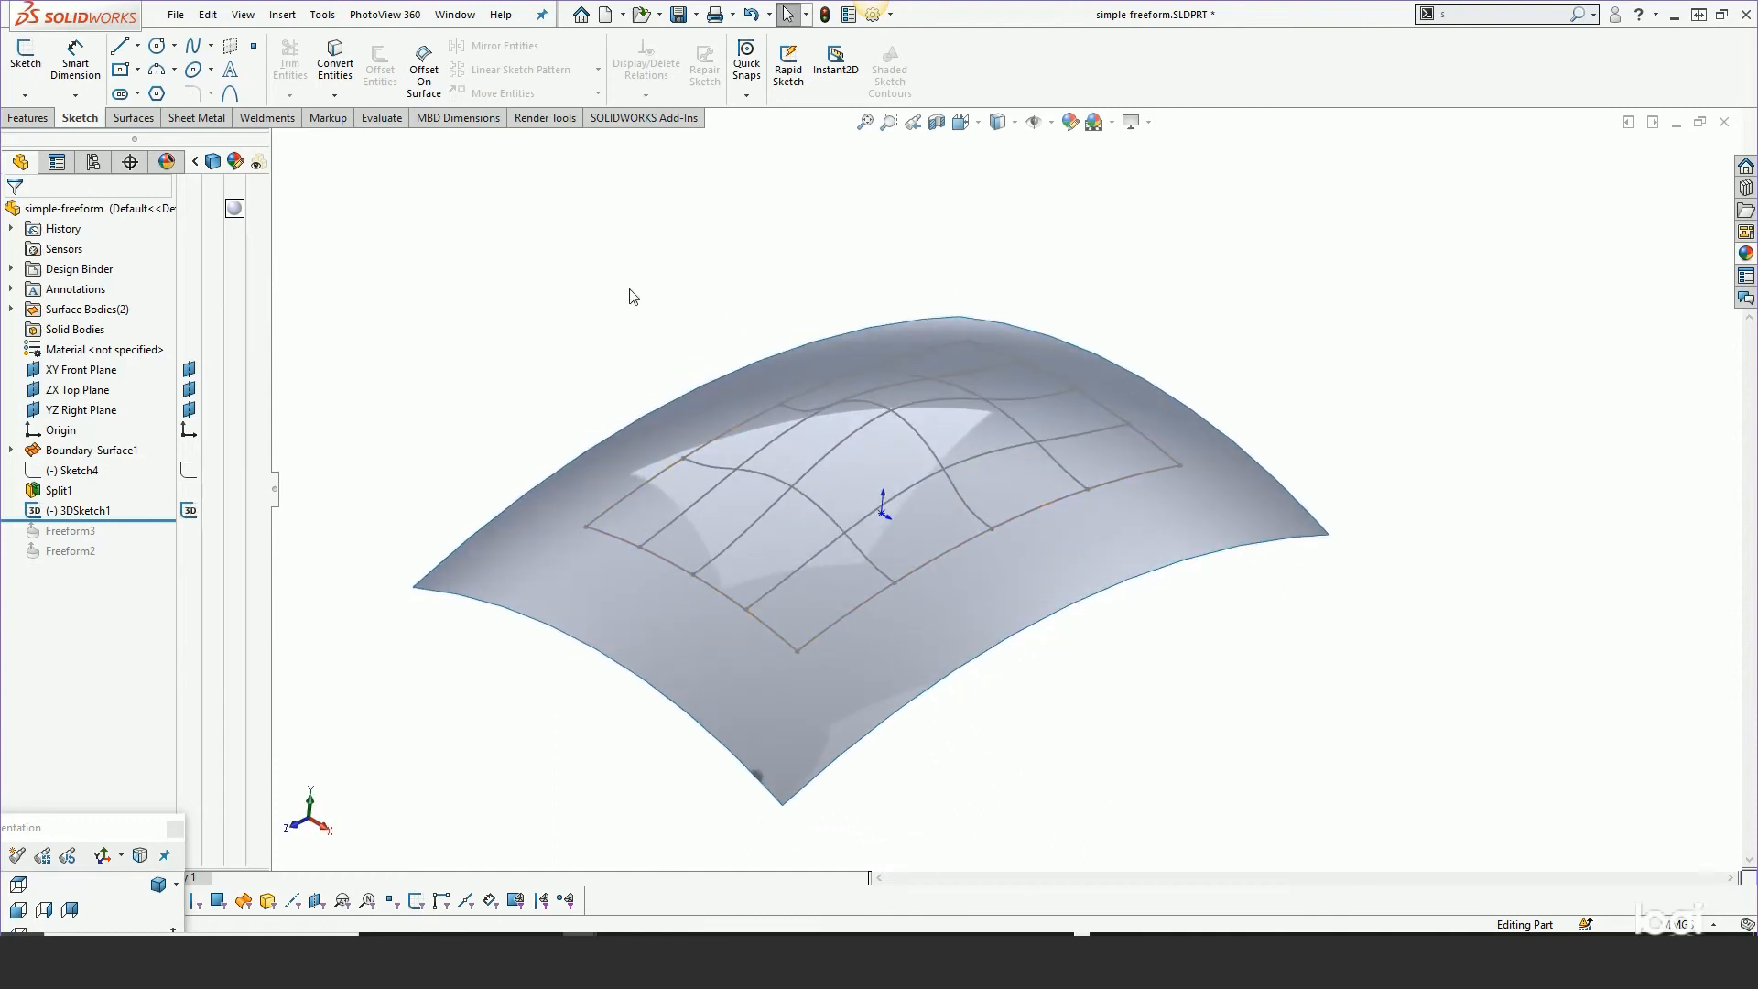
key("z")
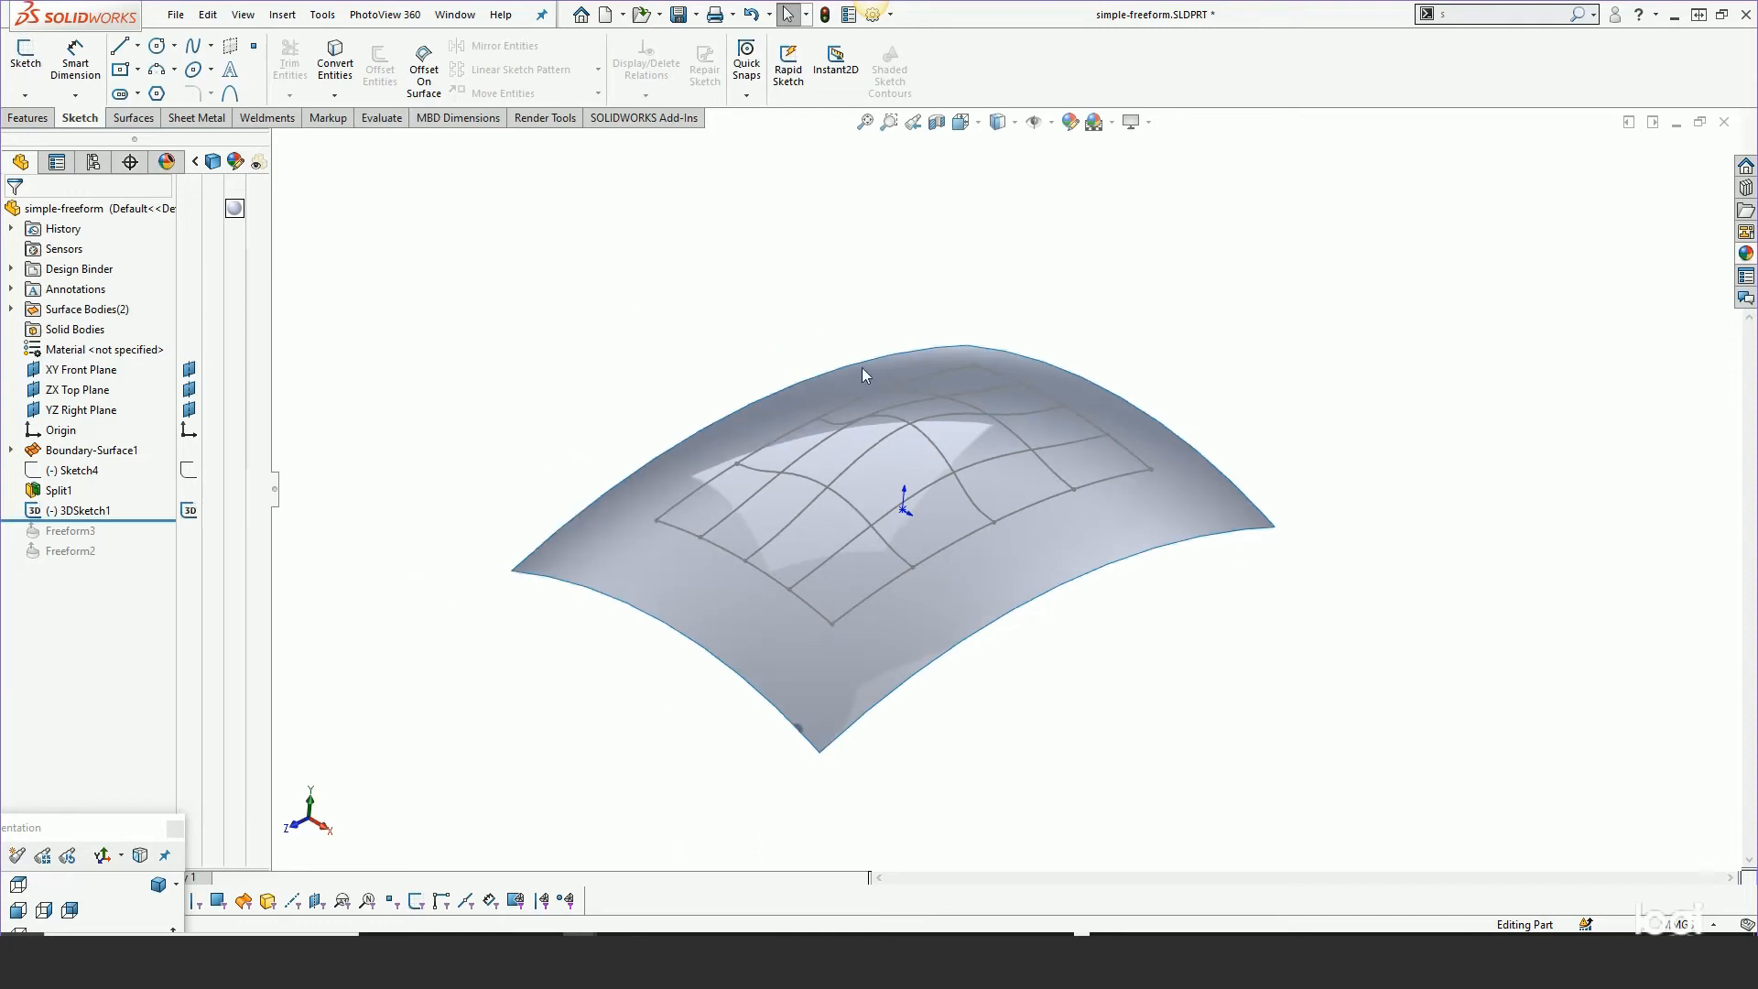
mouse_move(1138, 608)
middle_mouse_down()
mouse_move(1166, 565)
mouse_move(1188, 572)
middle_mouse_up()
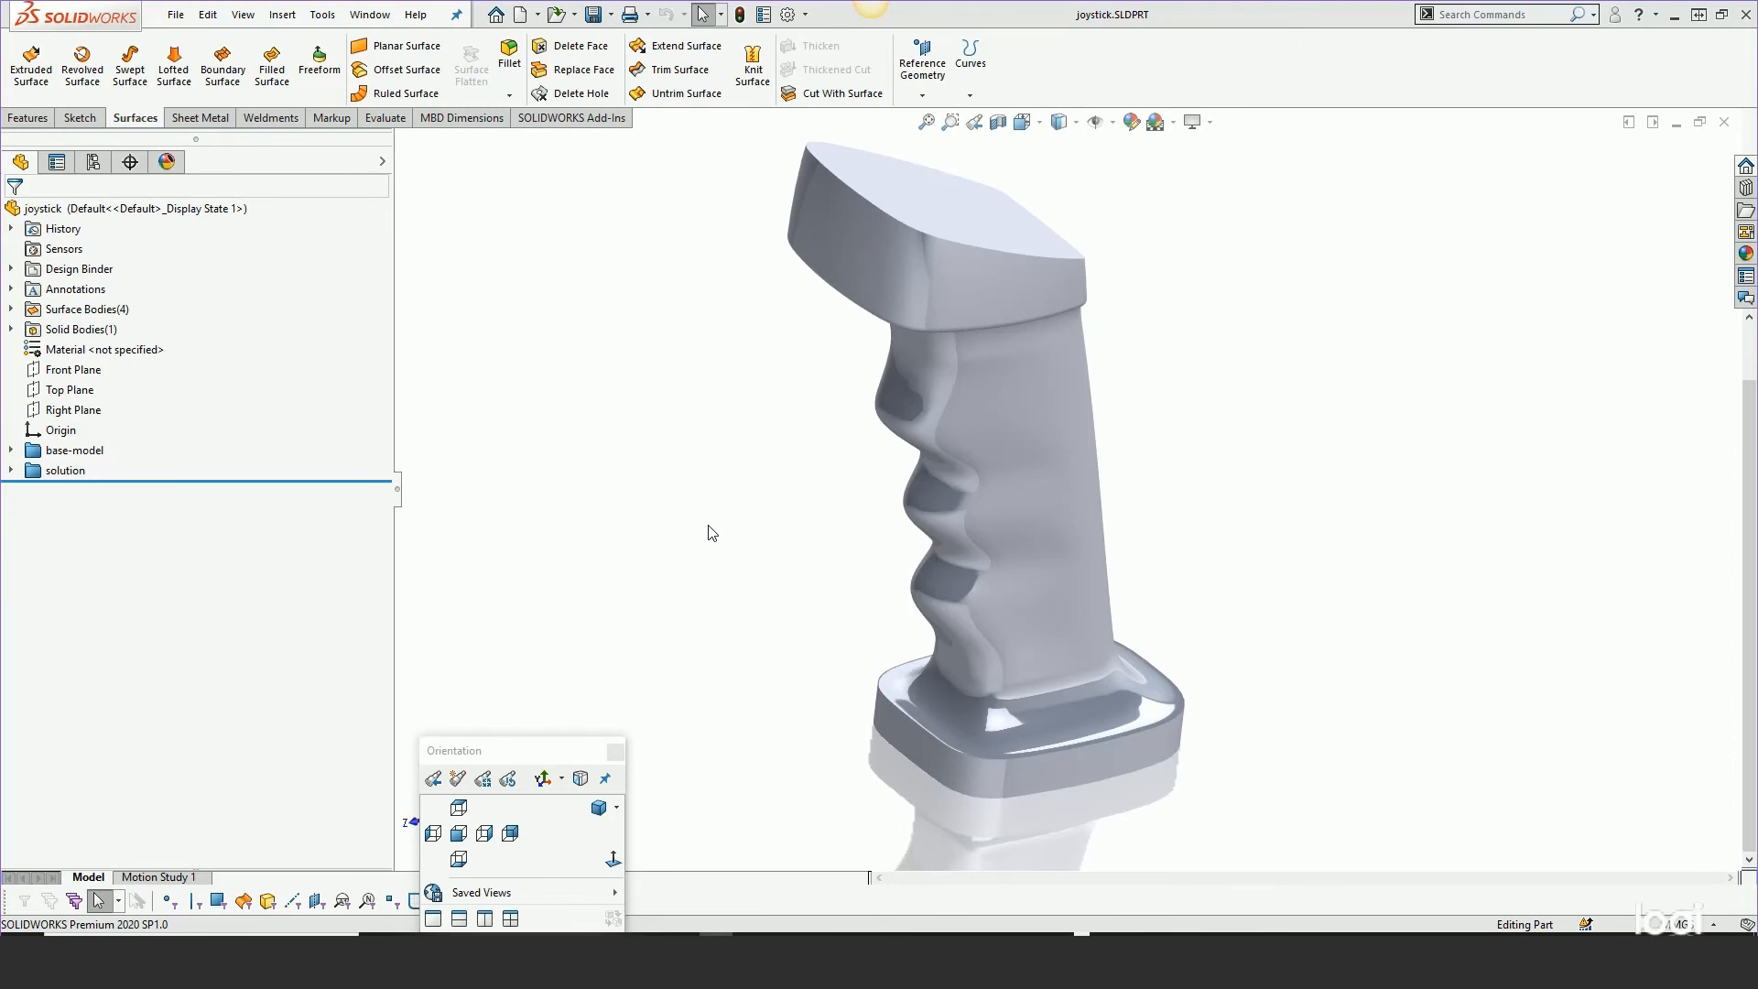
Roll the joystick part back to just before the solution folder and expand the base-model folder
middle_click_drag(831, 612, 803, 537)
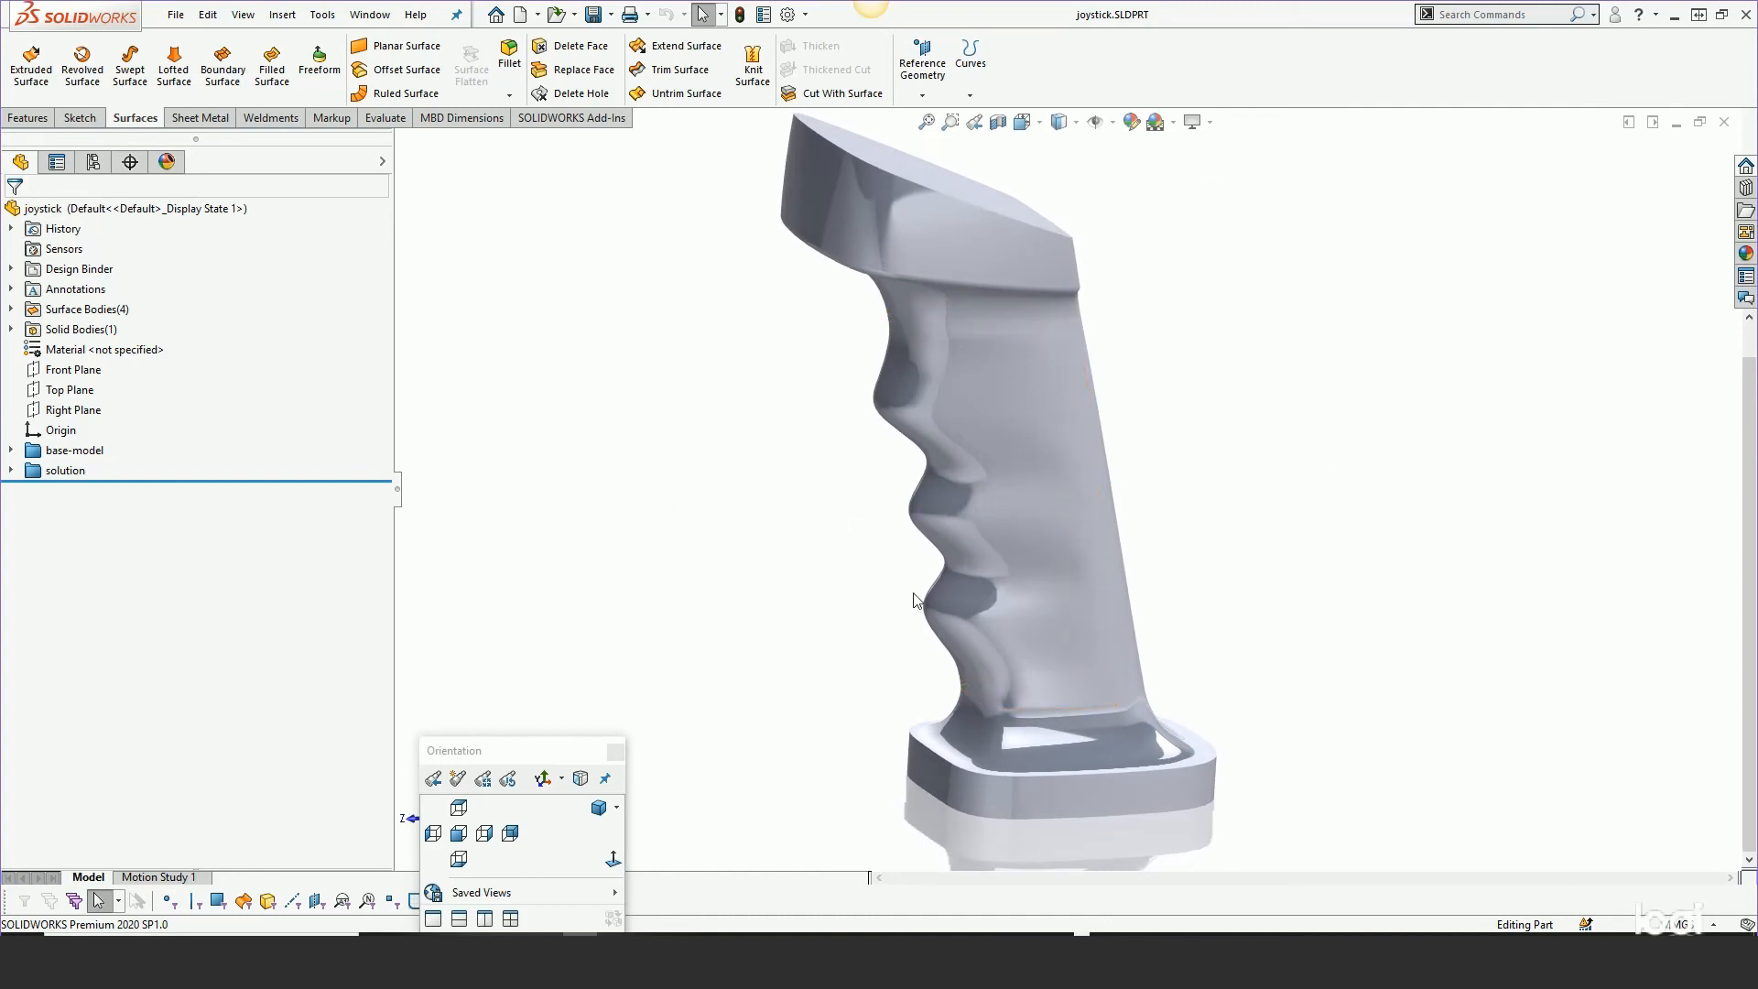
mouse_move(223, 480)
left_mouse_down()
mouse_move(207, 460)
mouse_move(206, 480)
left_mouse_up()
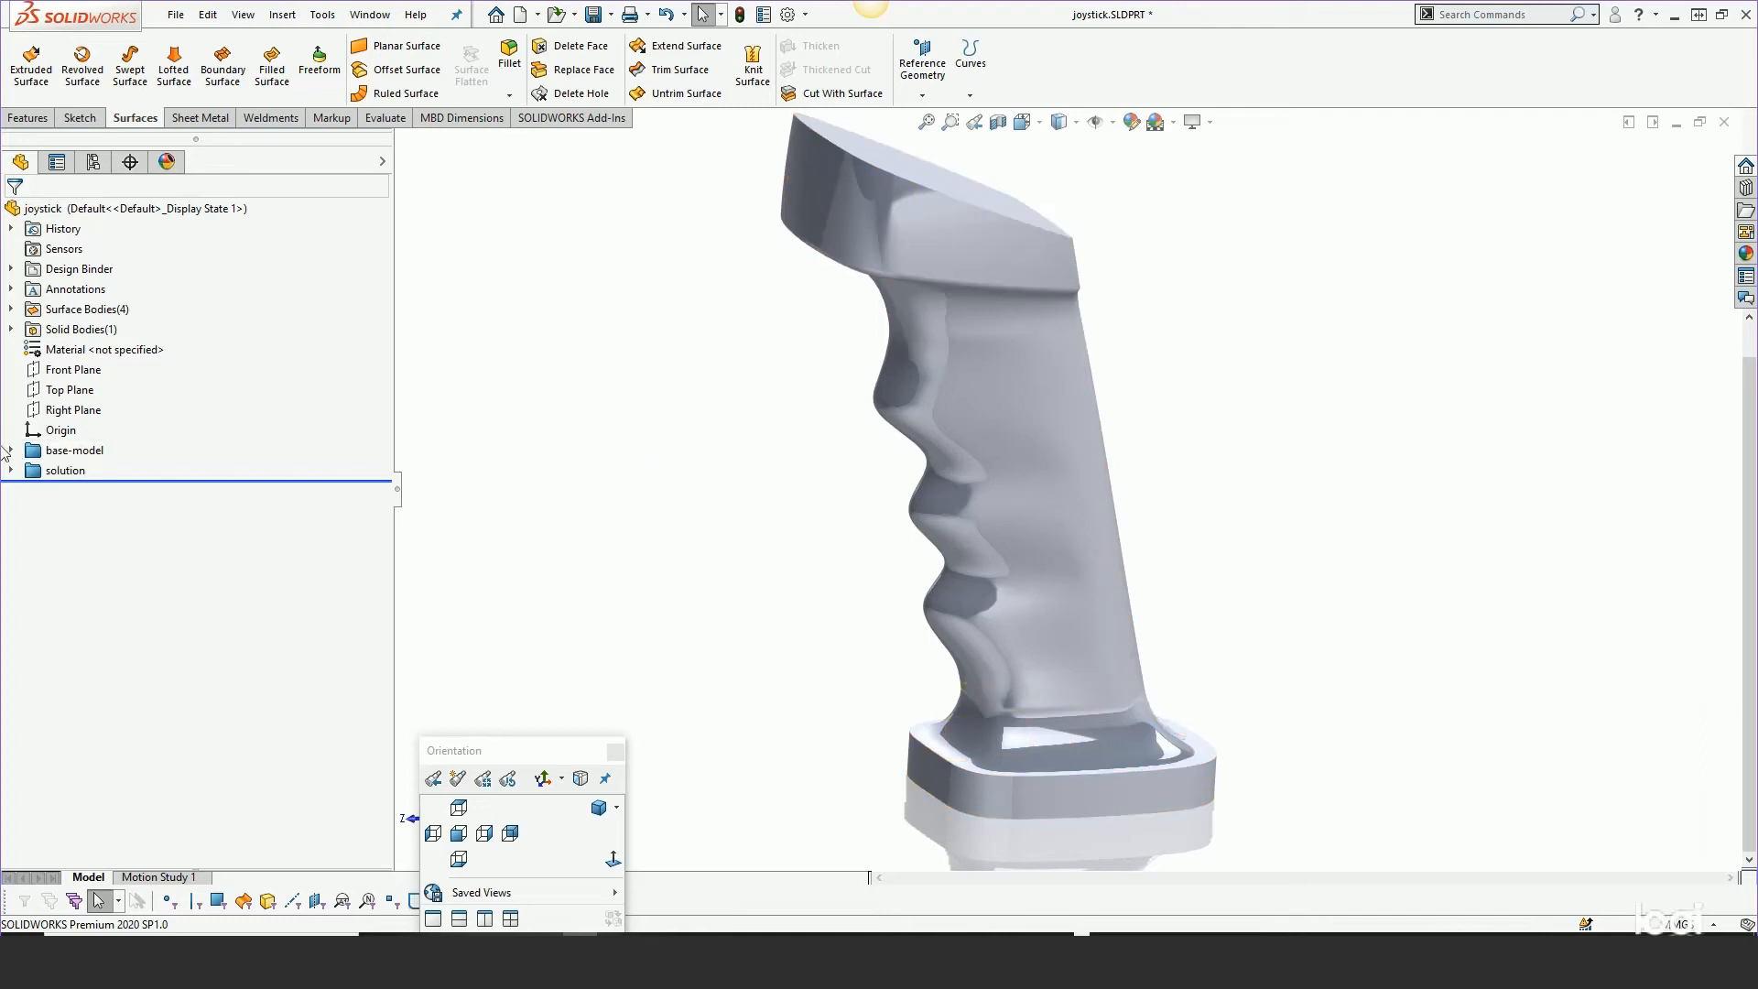
mouse_move(120, 480)
left_mouse_down()
mouse_move(132, 463)
mouse_move(111, 463)
left_mouse_up()
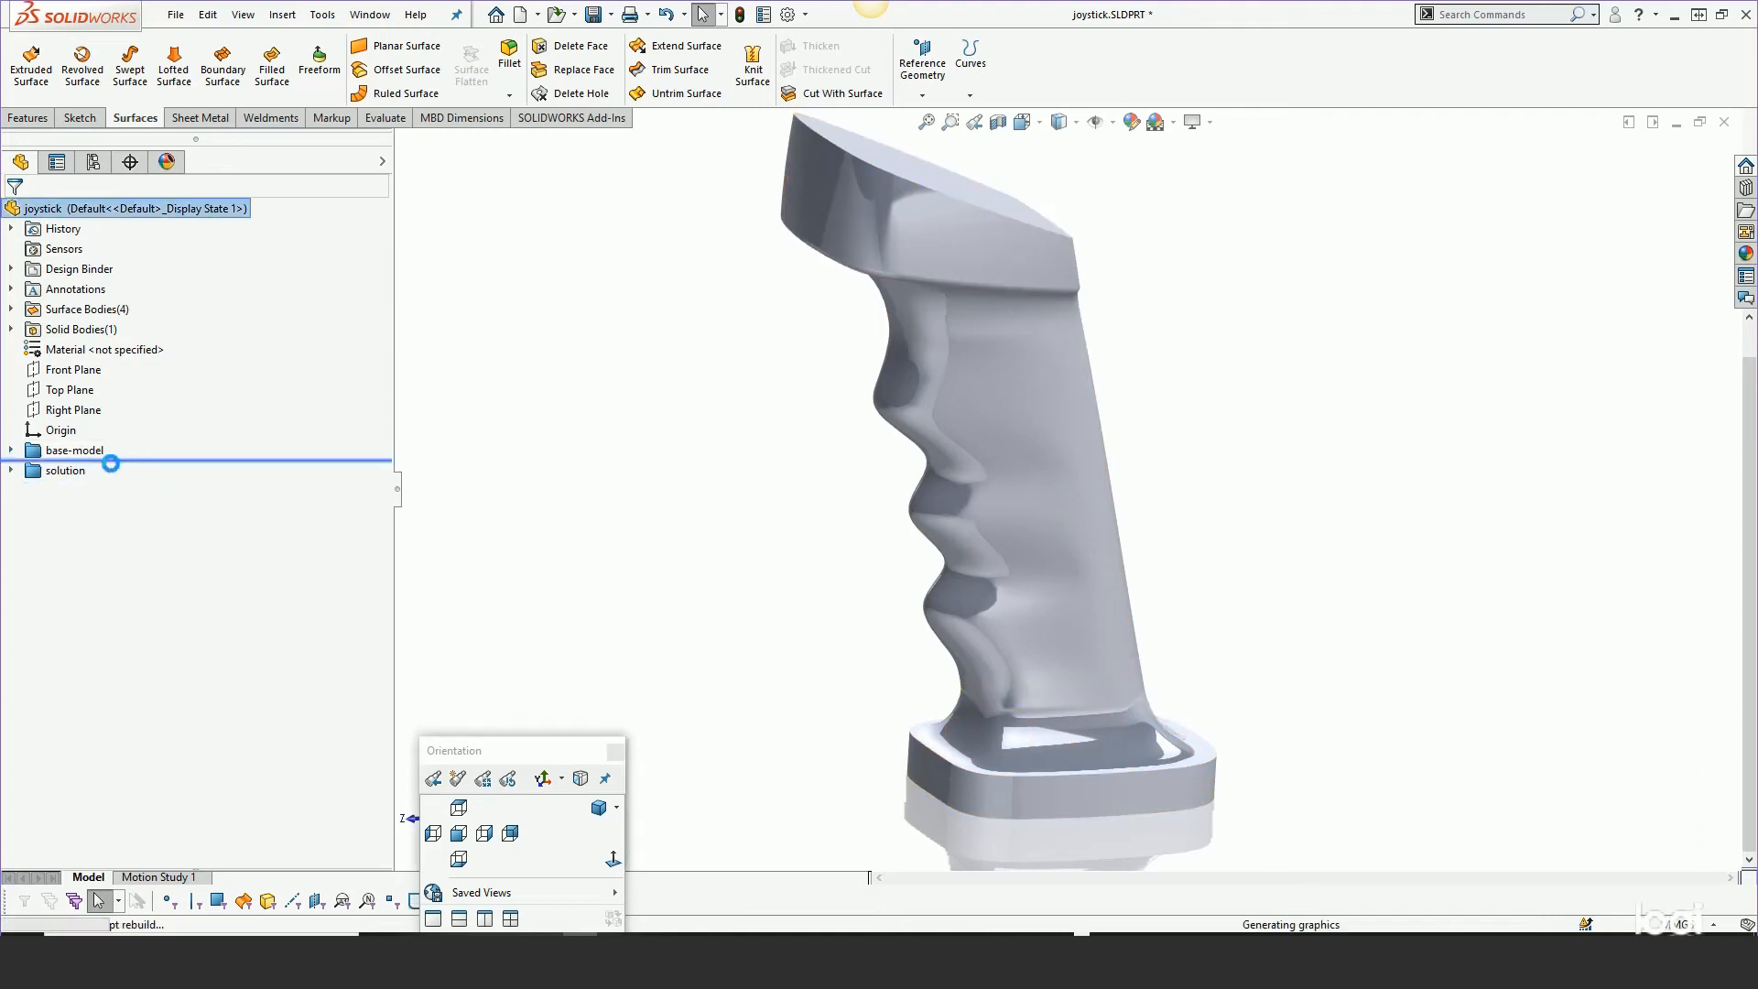
left_click(10, 450)
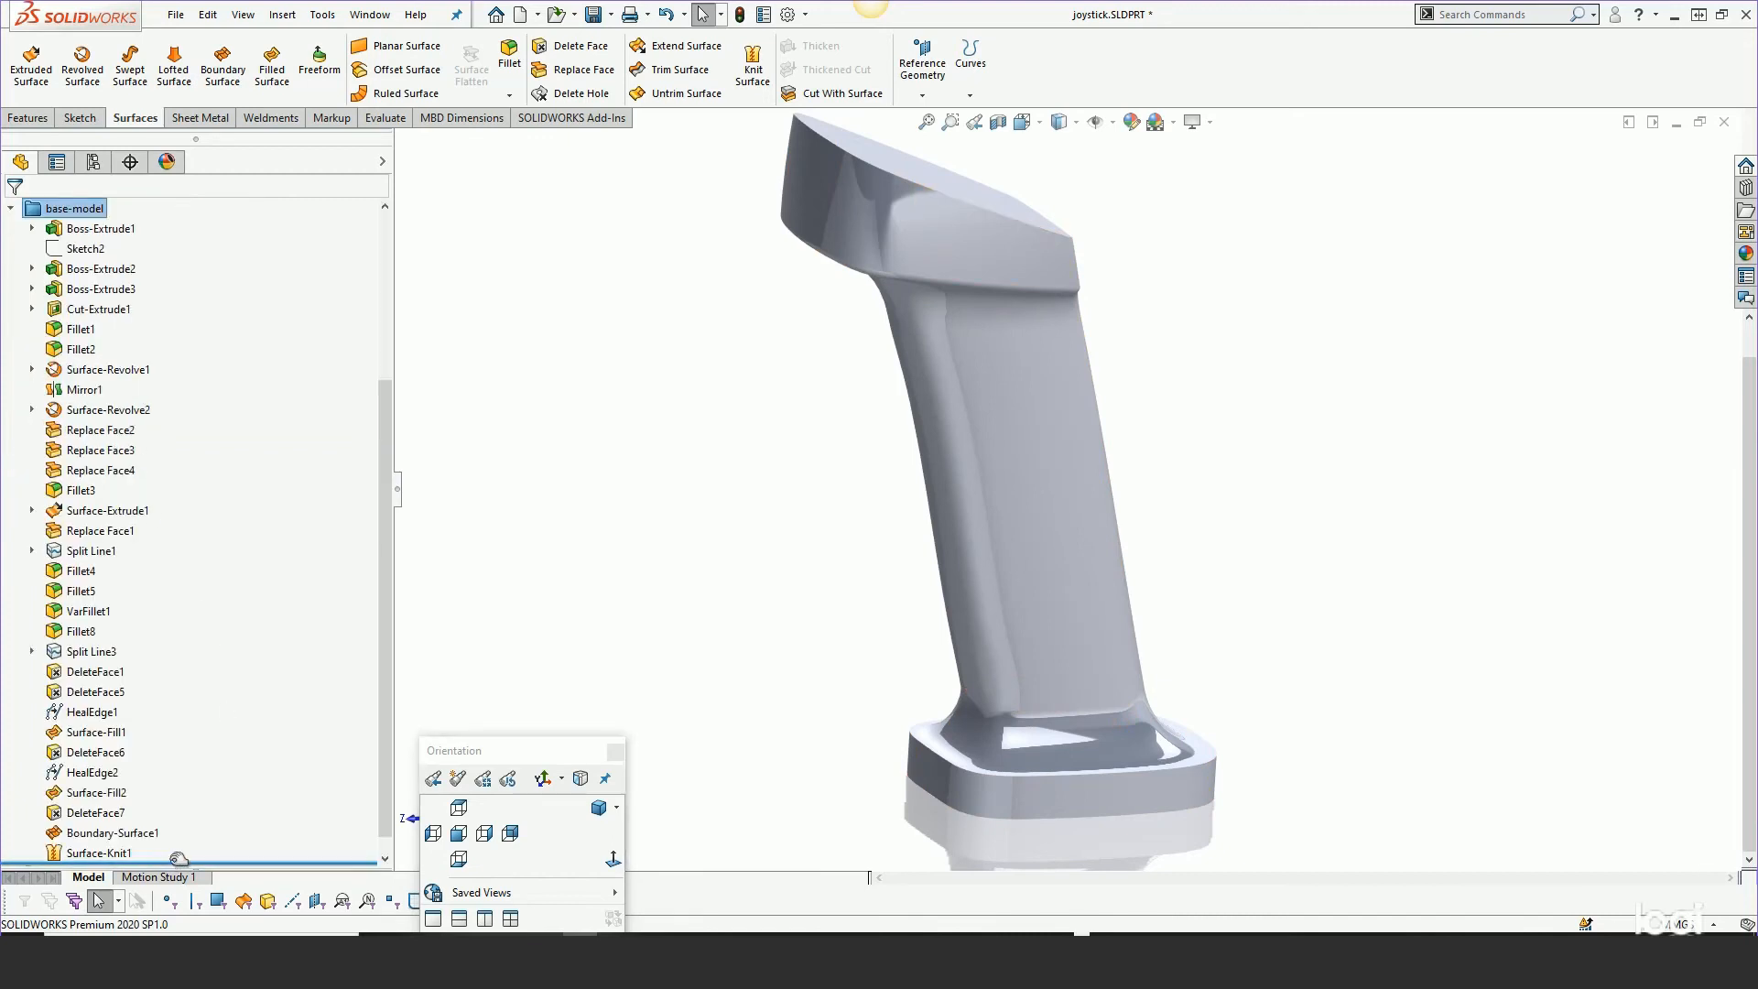
Roll the joystick back to just after Fillet3 and examine the basic grip shape from several sides
left_click_drag(178, 859, 157, 477)
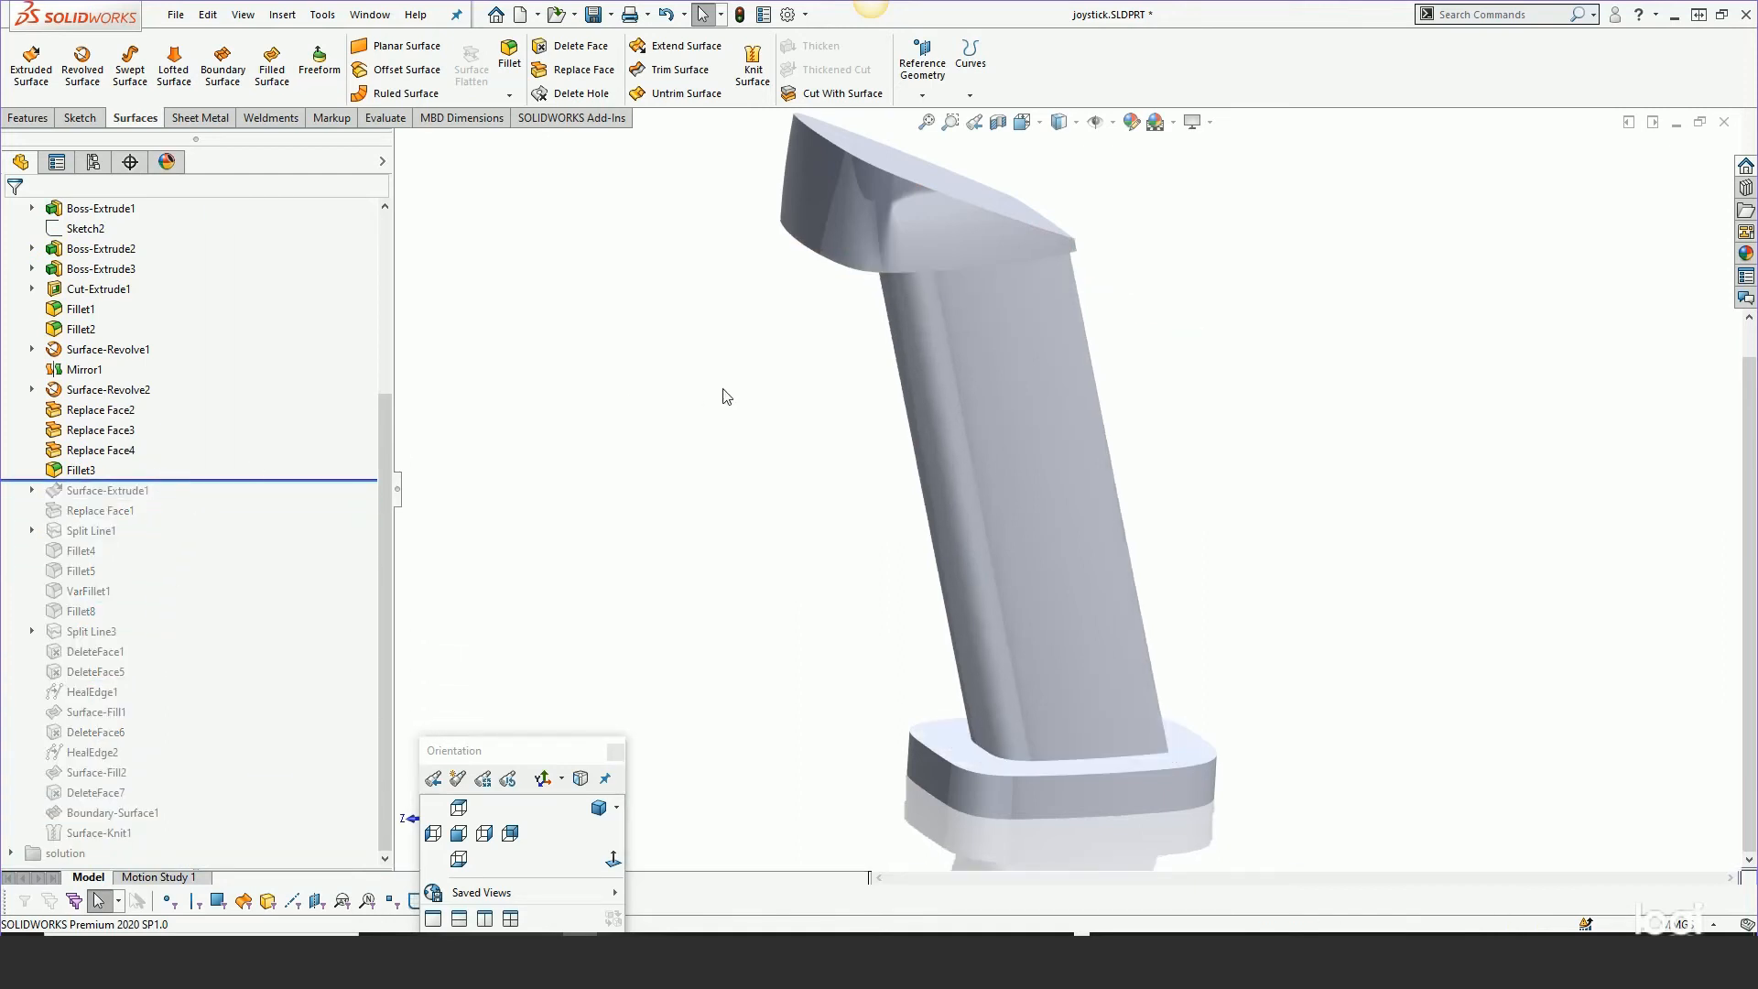
middle_click_drag(799, 538, 910, 568)
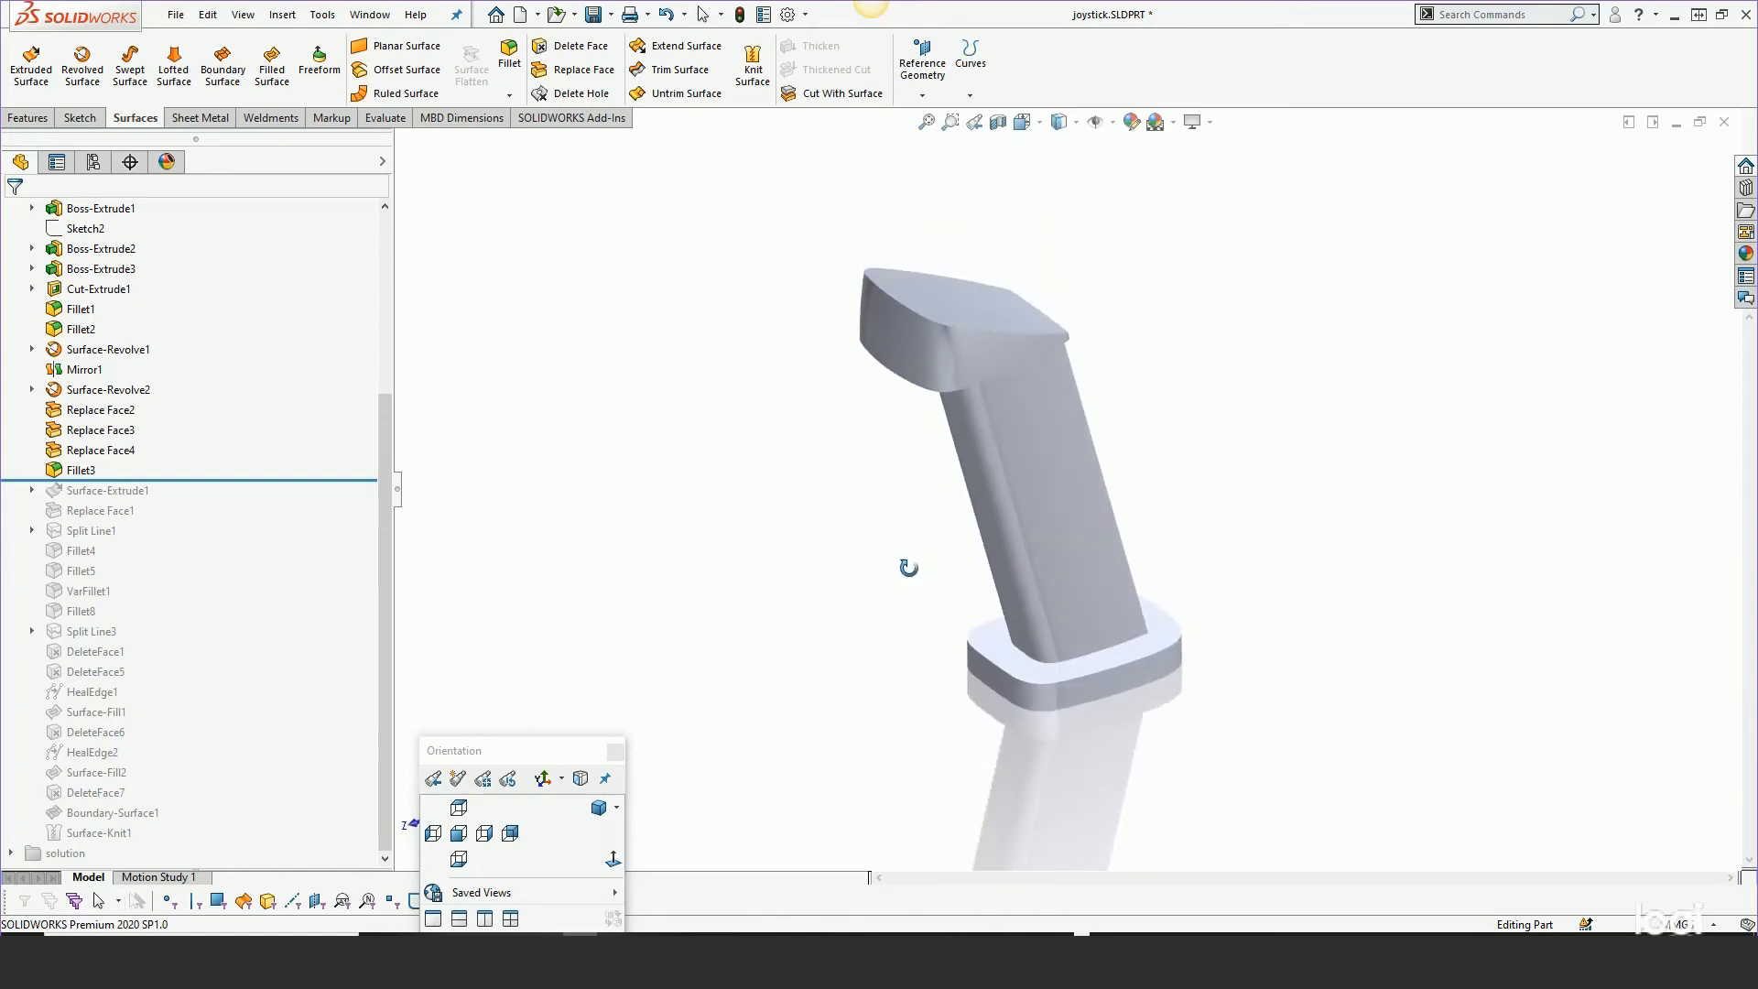
scroll(1084, 504, "down", 2)
middle_click_drag(1076, 522, 1155, 349)
scroll(1156, 353, "down", 1)
scroll(1156, 355, "up", 2)
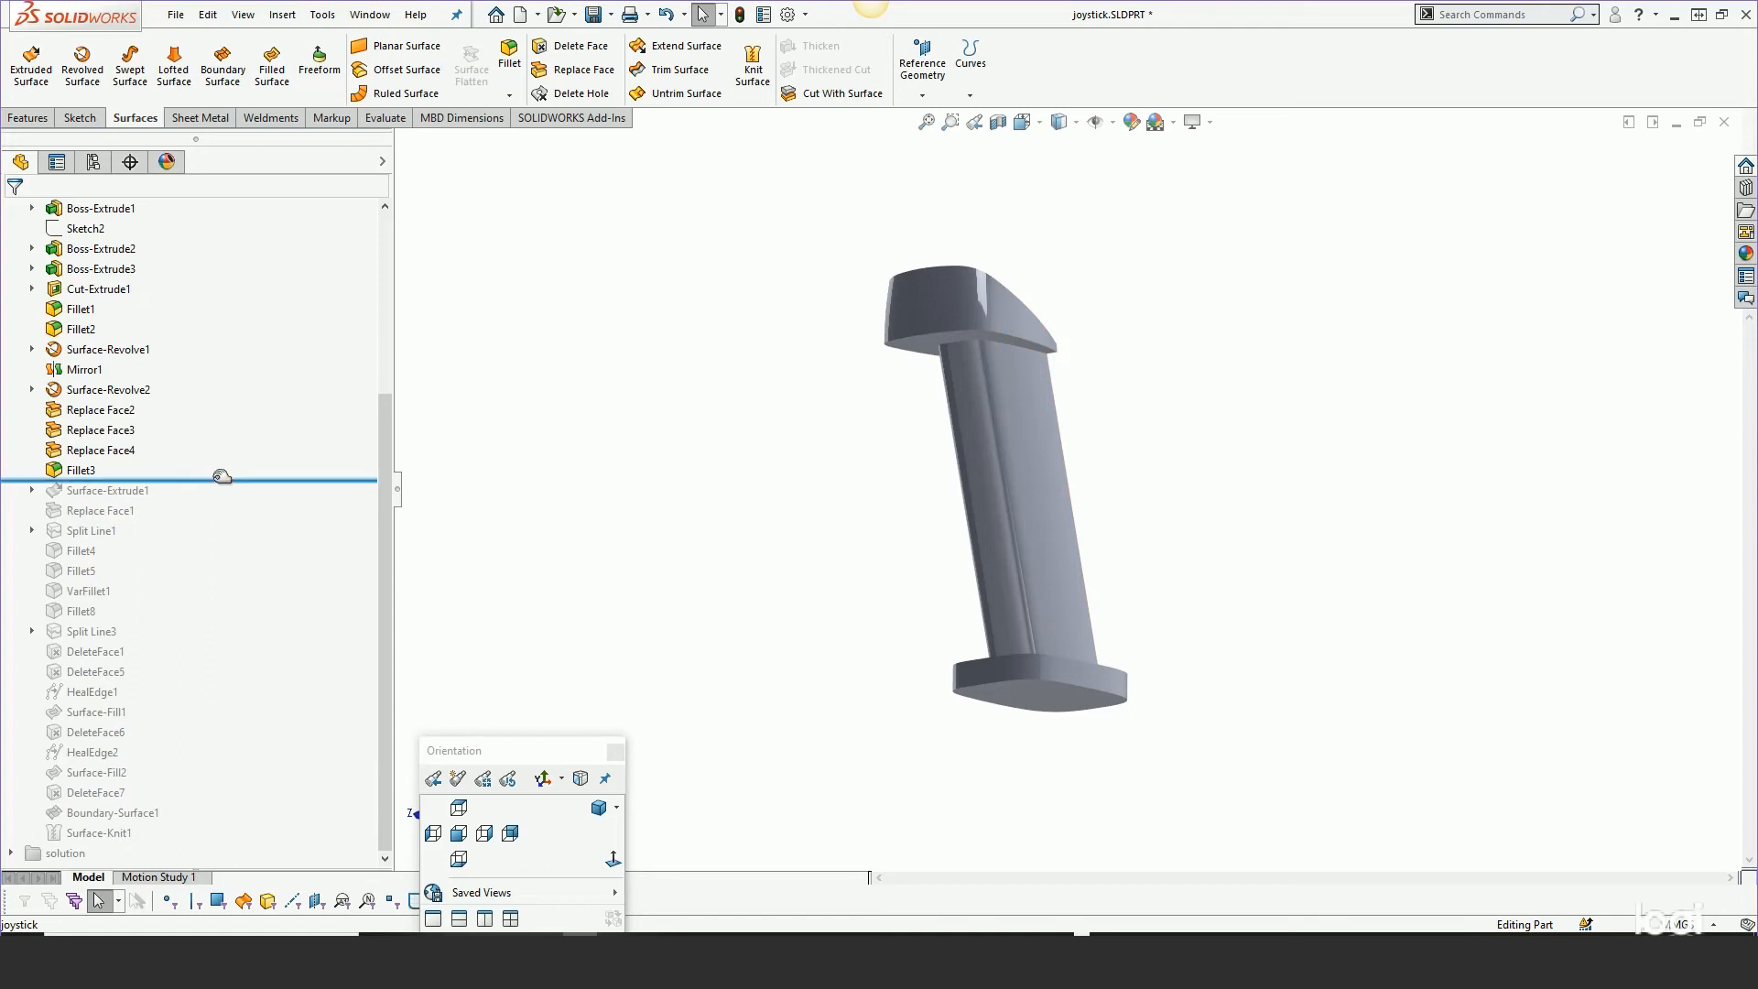
Roll the joystick forward to just after Split Line3 and examine the filleted and split grip
left_click_drag(223, 480, 168, 646)
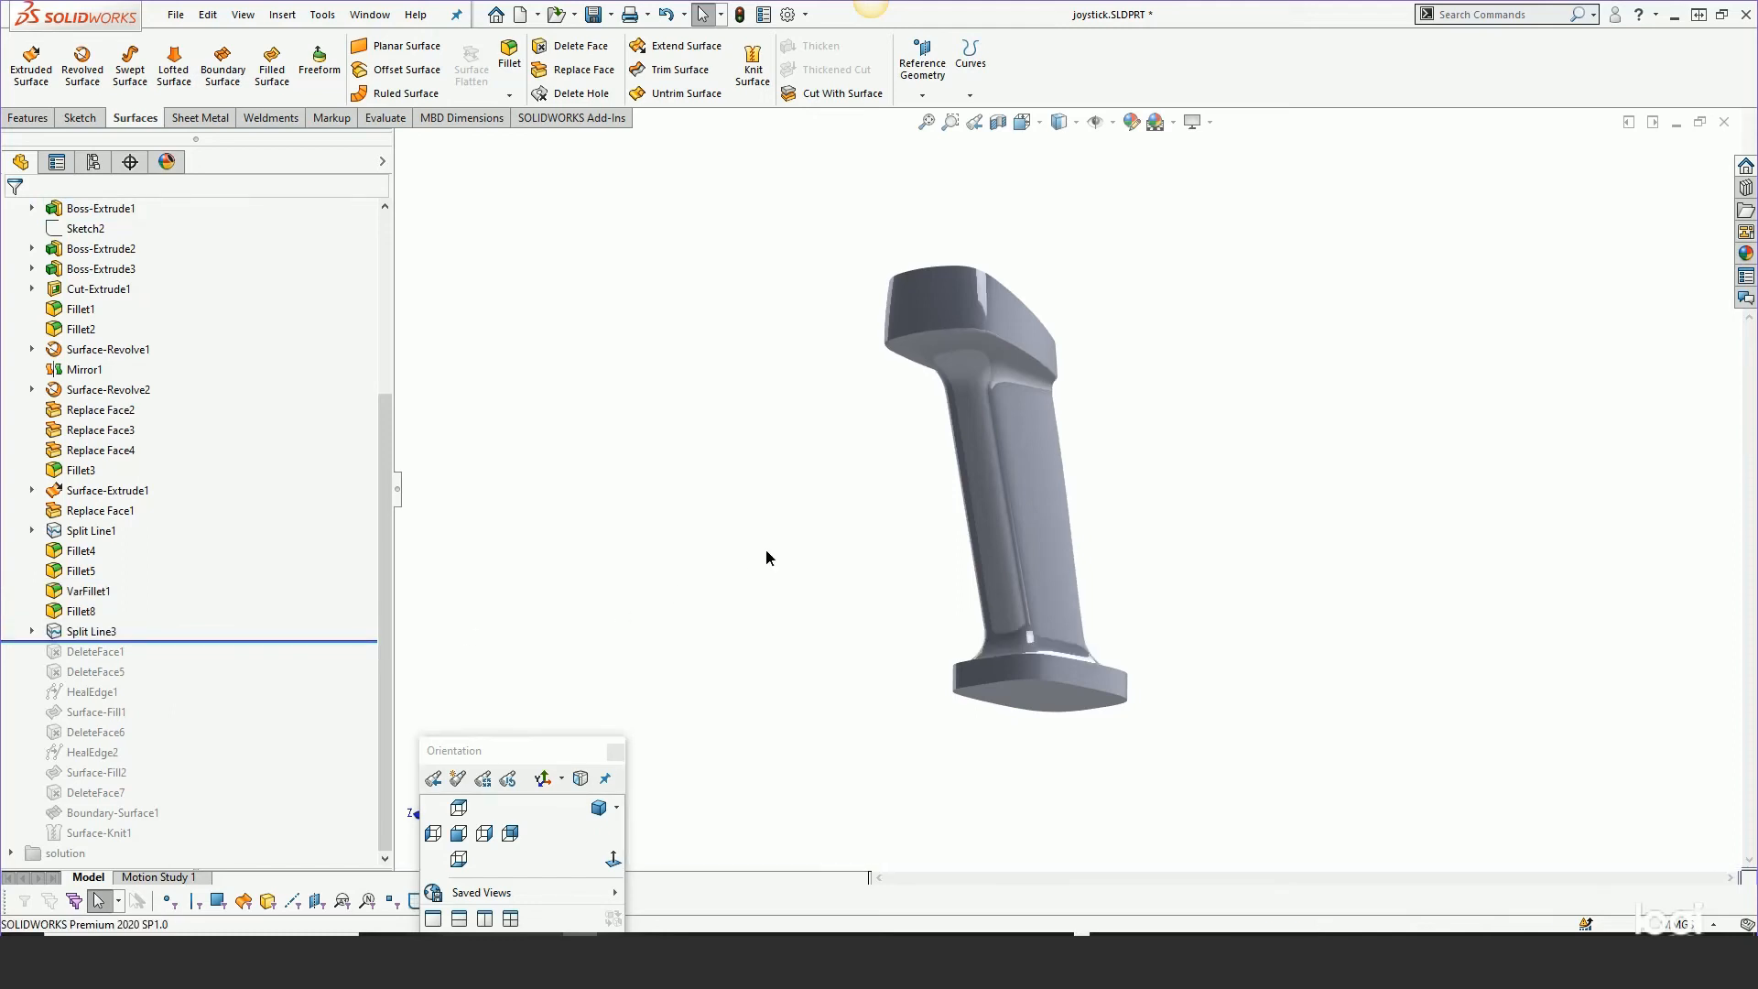
middle_click_drag(768, 558, 713, 706)
scroll(1070, 527, "down", 3)
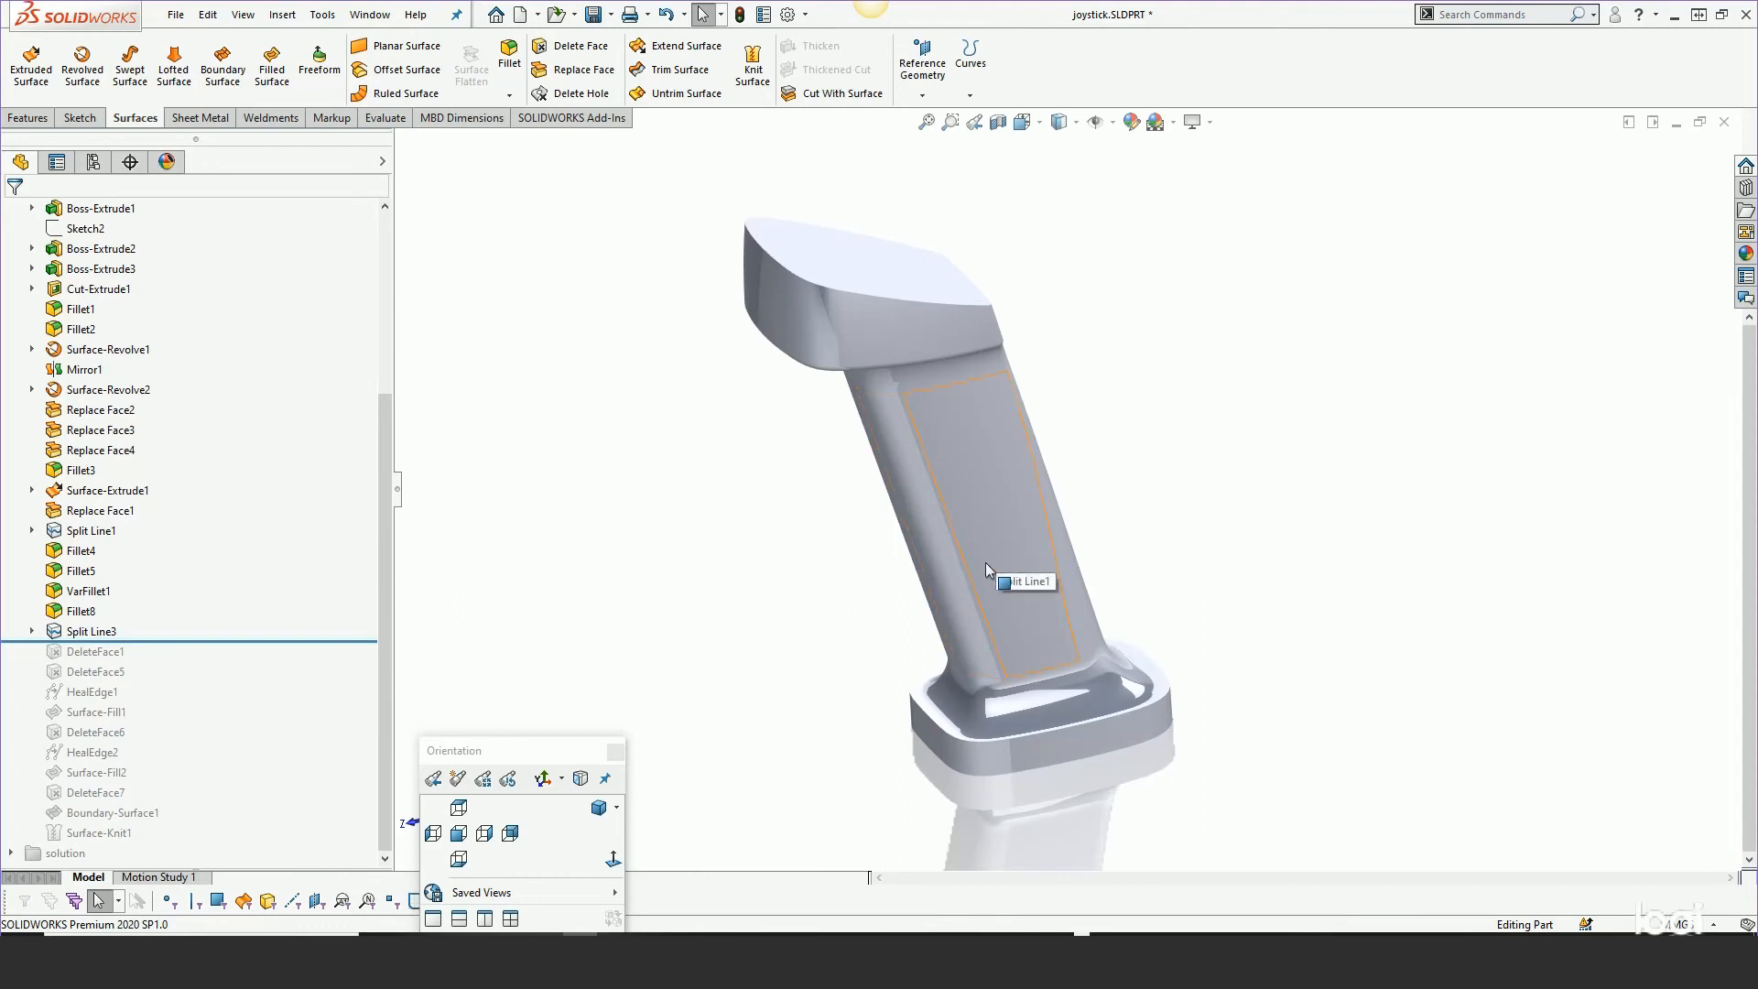
middle_click_drag(985, 563, 999, 512)
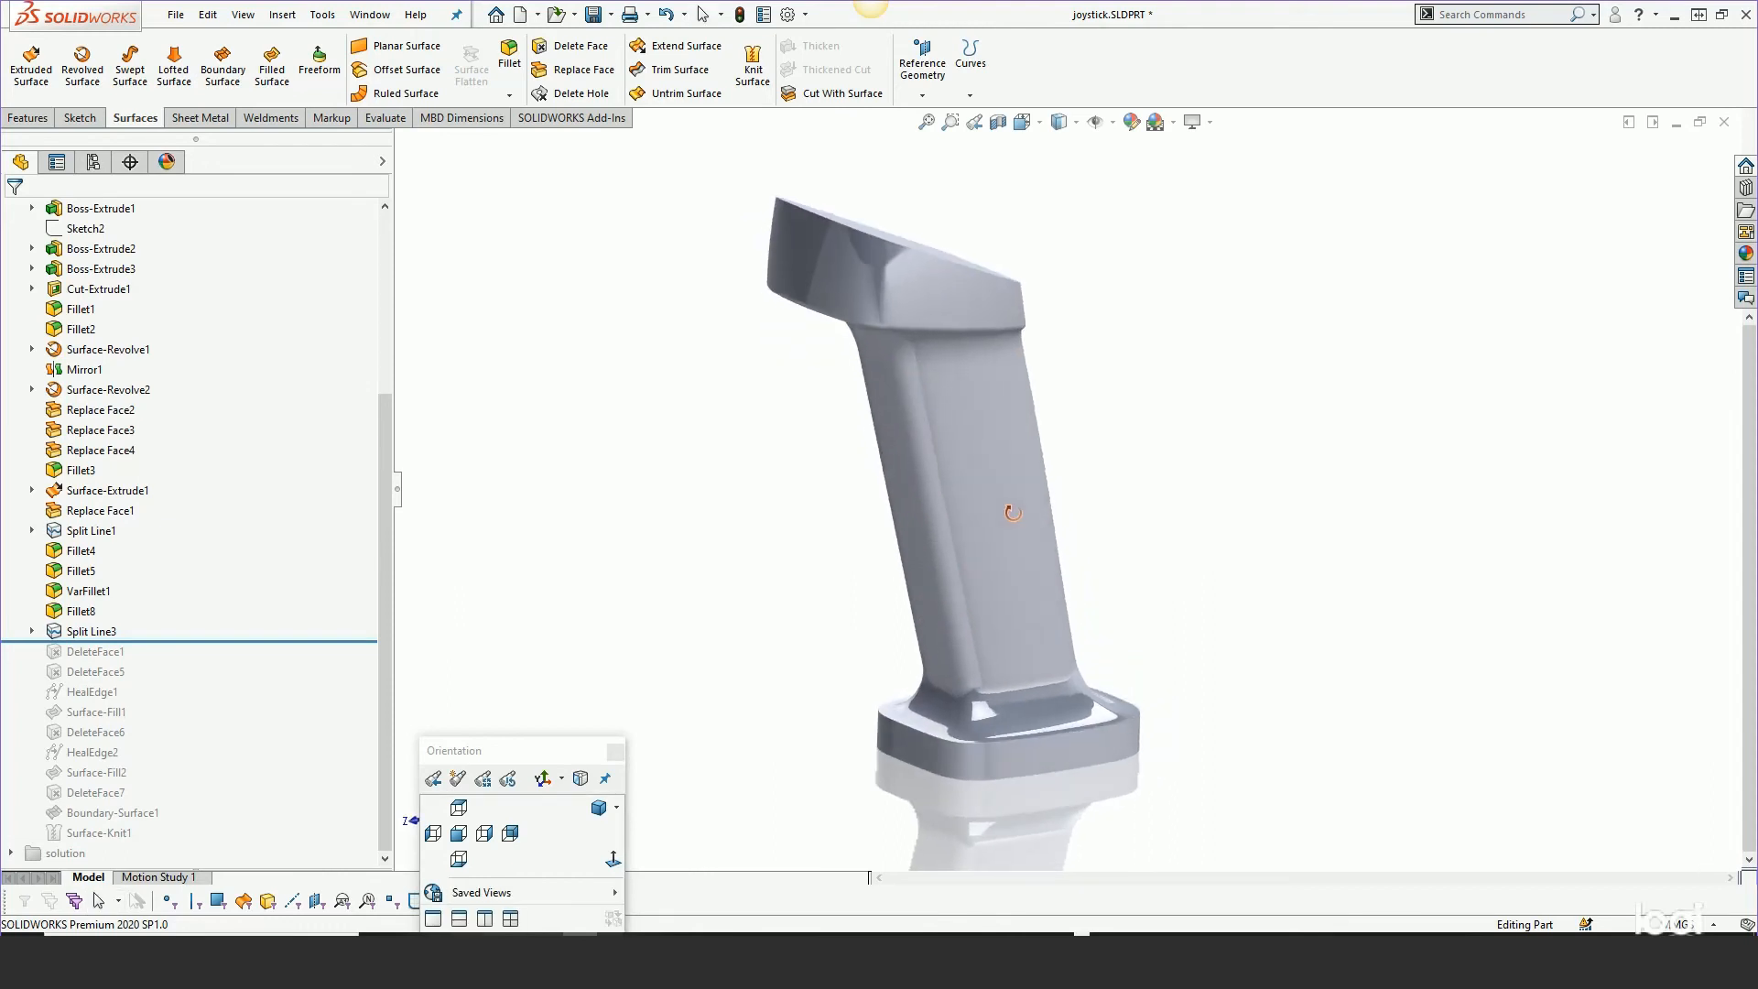
Show the joystick shaded with edges and examine the face layout around the grip
left_click(1078, 122)
left_click(1066, 150)
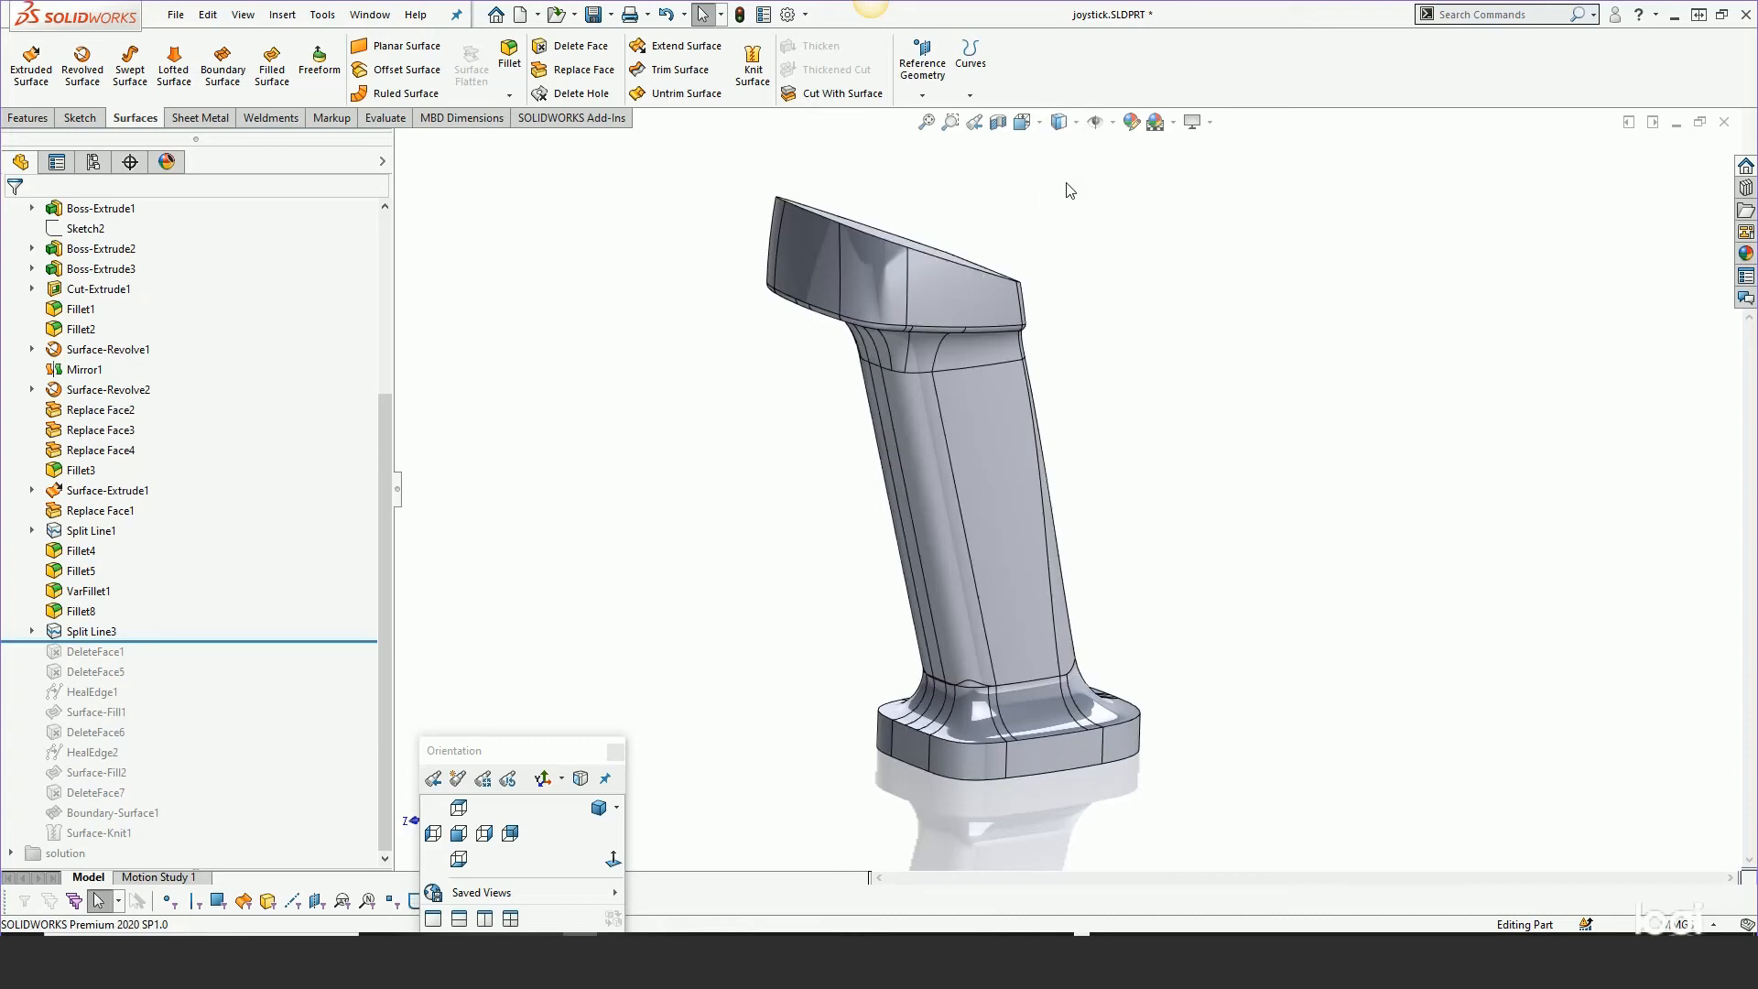
middle_click_drag(921, 469, 932, 402)
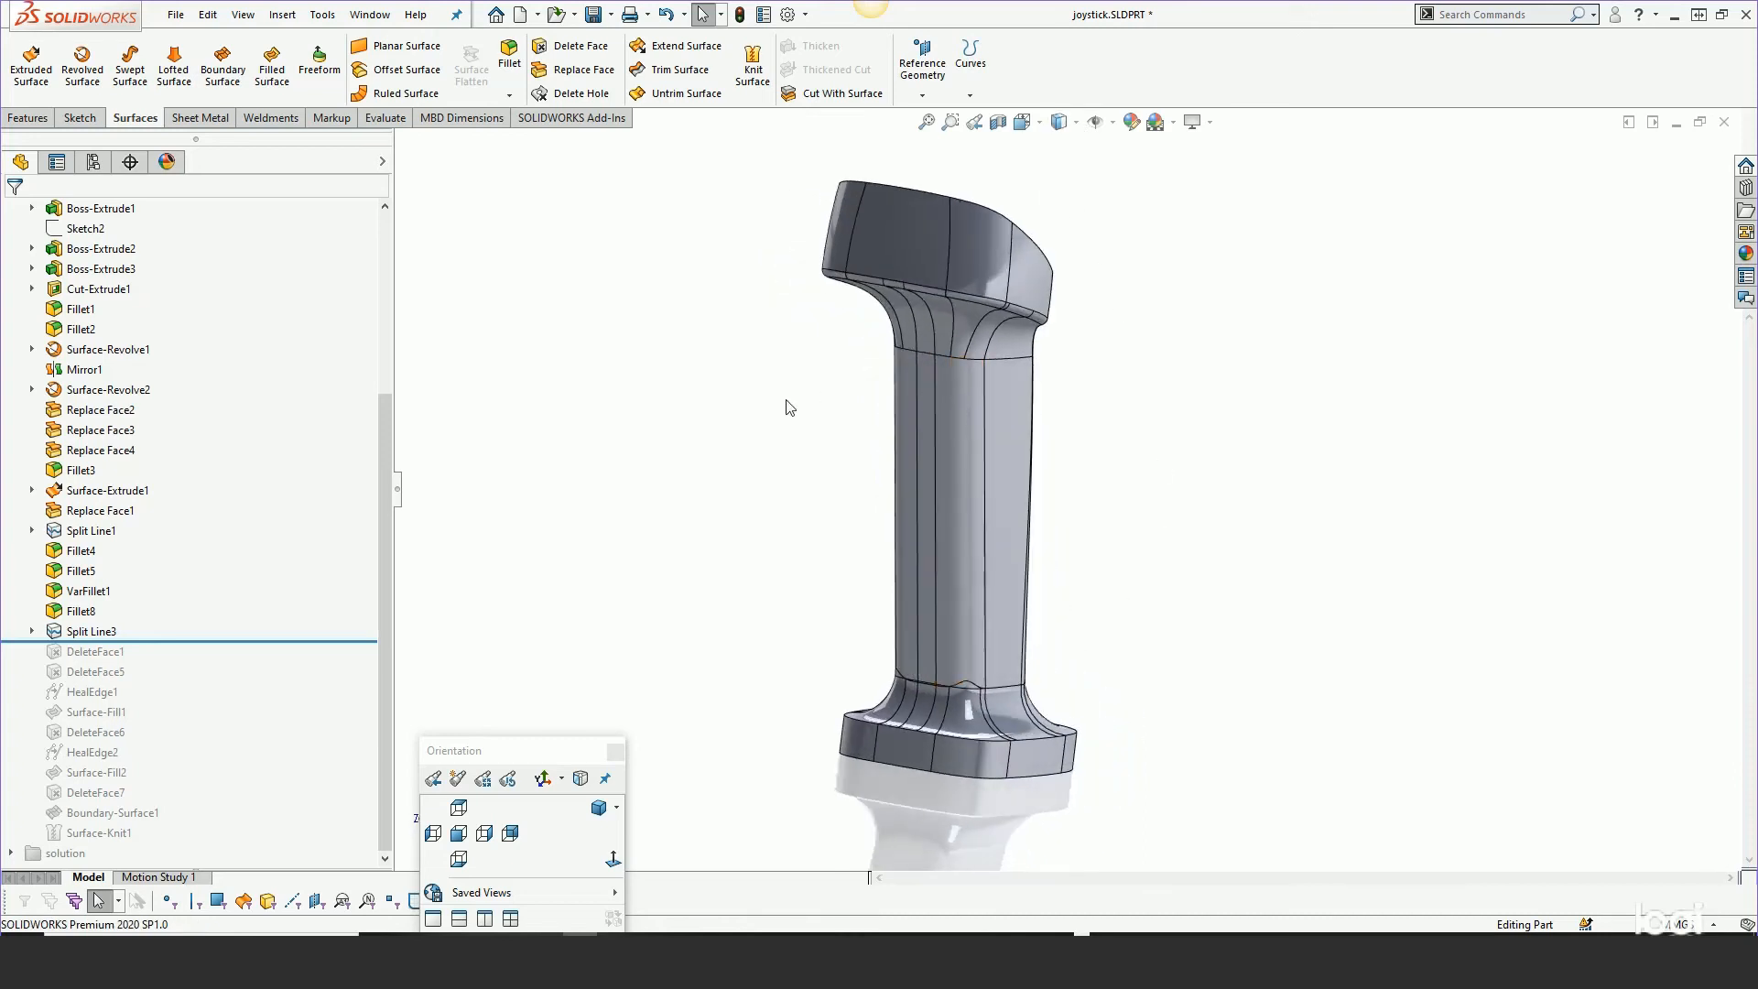
middle_click_drag(1020, 570, 821, 595)
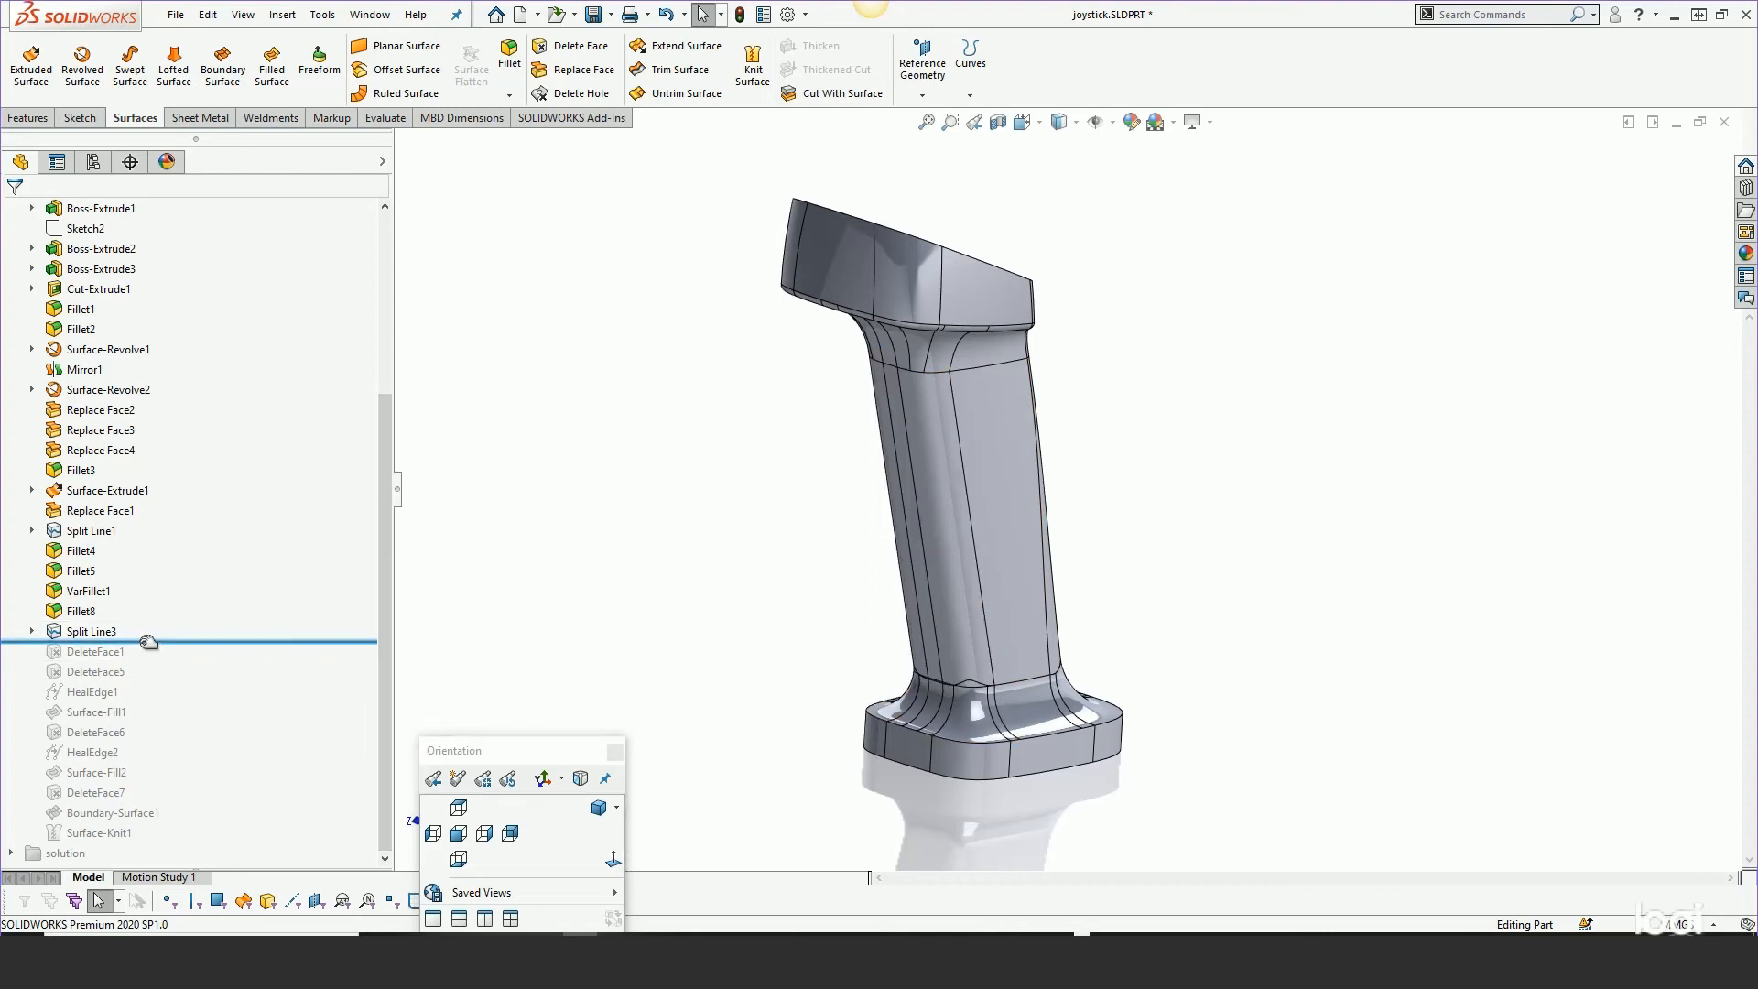
Roll the joystick forward to just after Surface-Knit1 and start a Freeform feature on the grip's Boundary-Surface1 face
left_click_drag(149, 641, 151, 833)
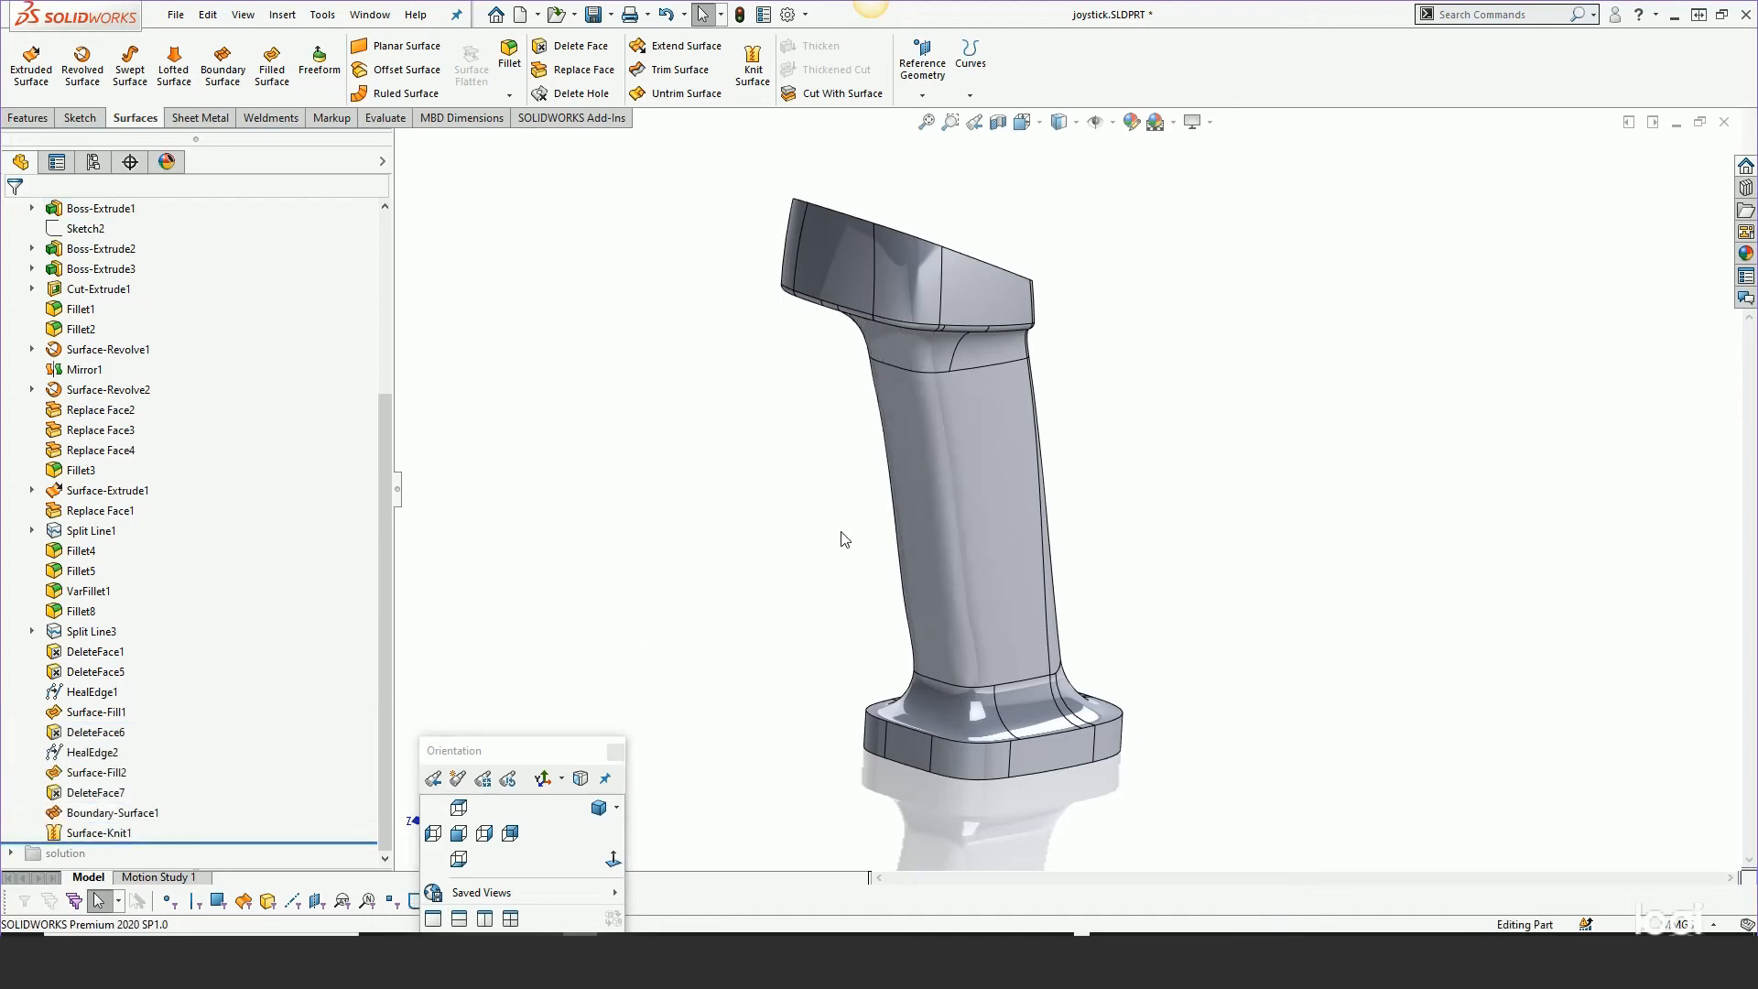
left_click(923, 531)
middle_click_drag(759, 566, 732, 594)
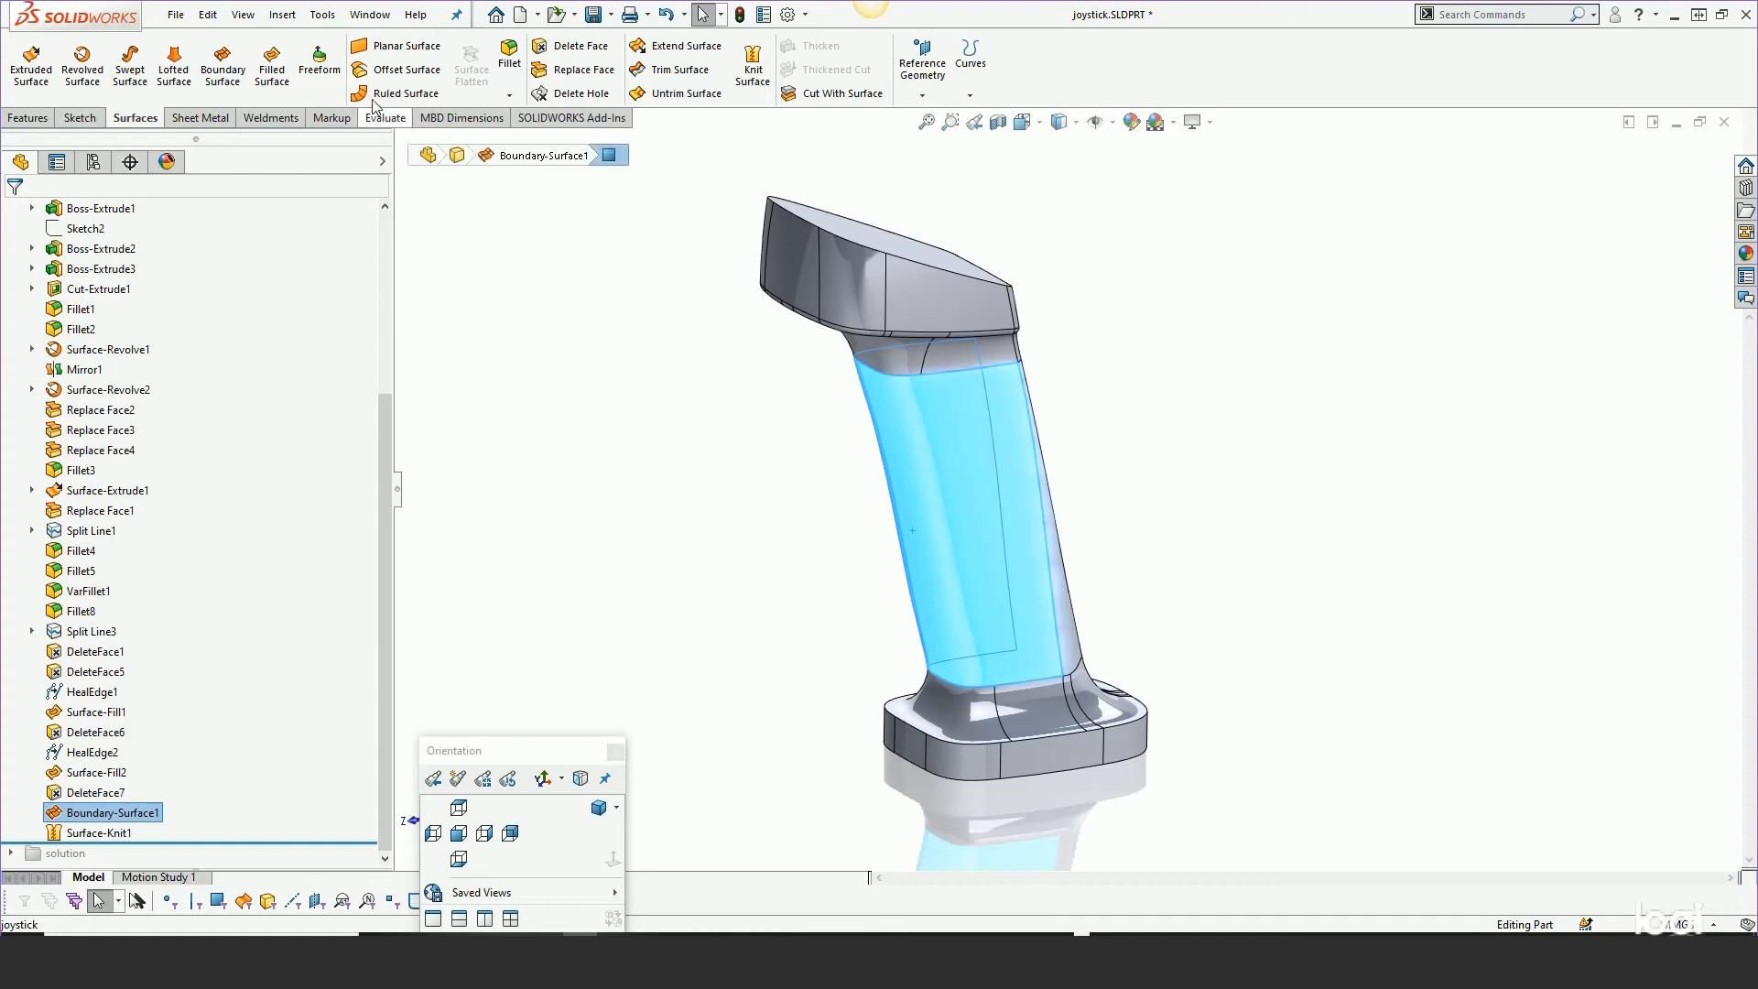
left_click(282, 15)
mouse_move(393, 87)
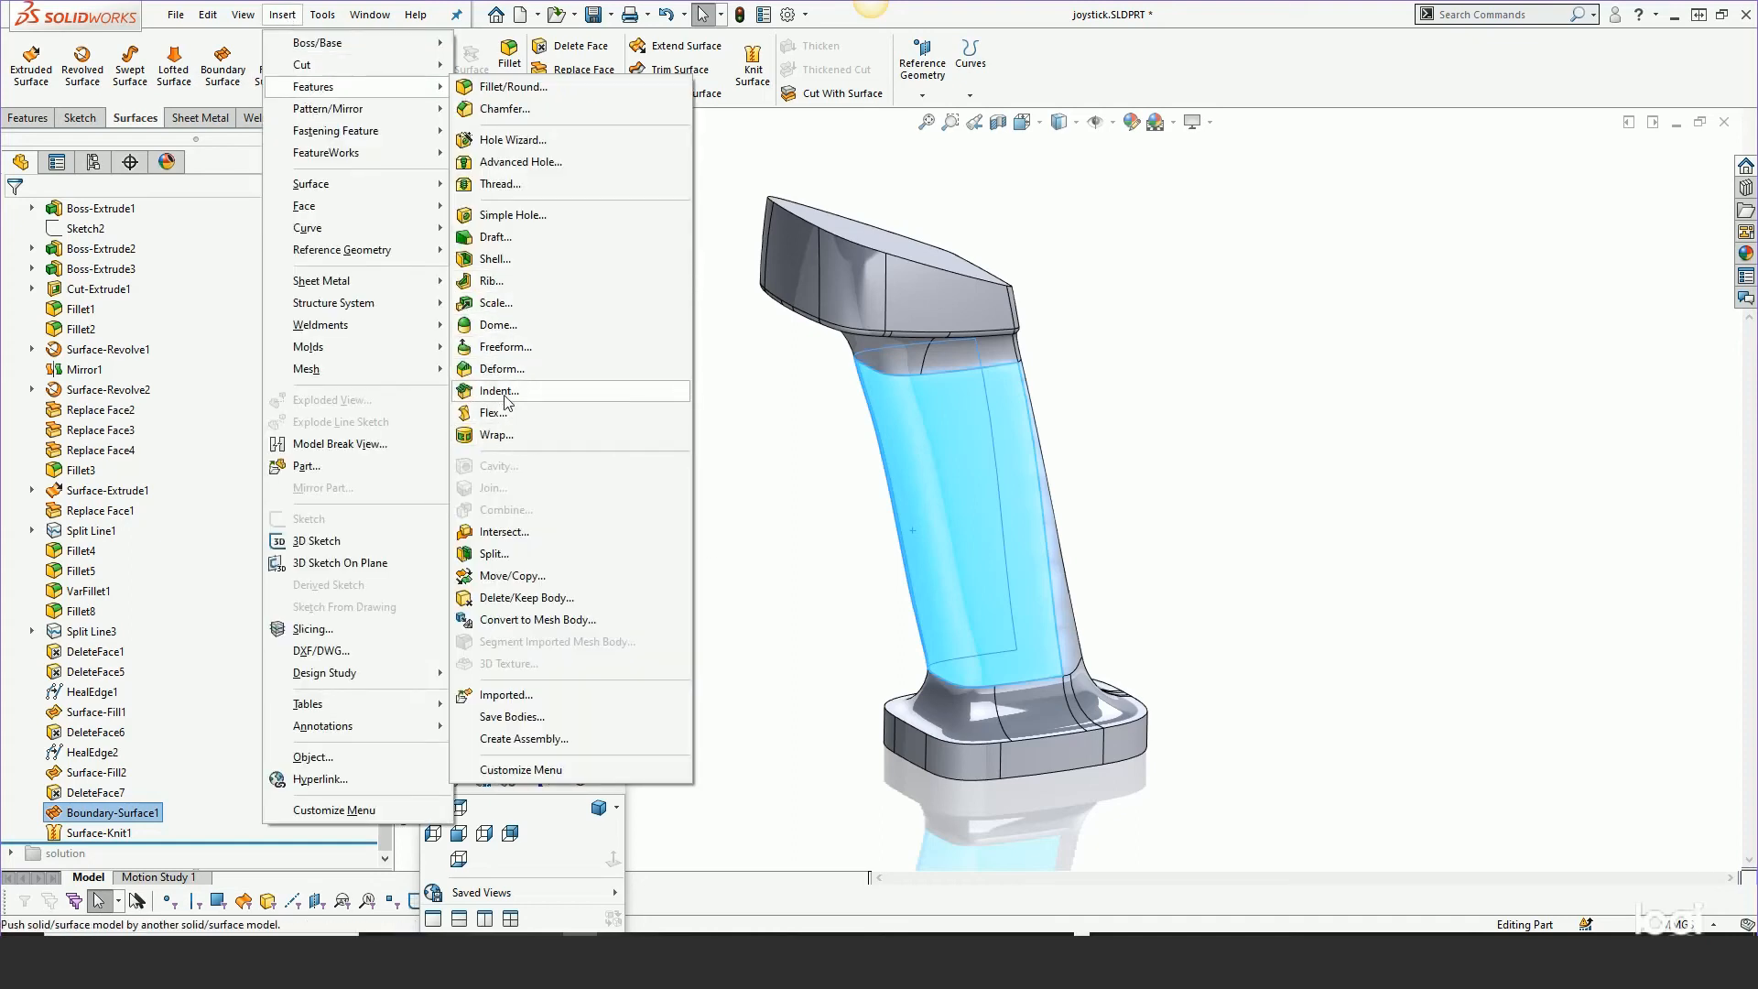
left_click(503, 347)
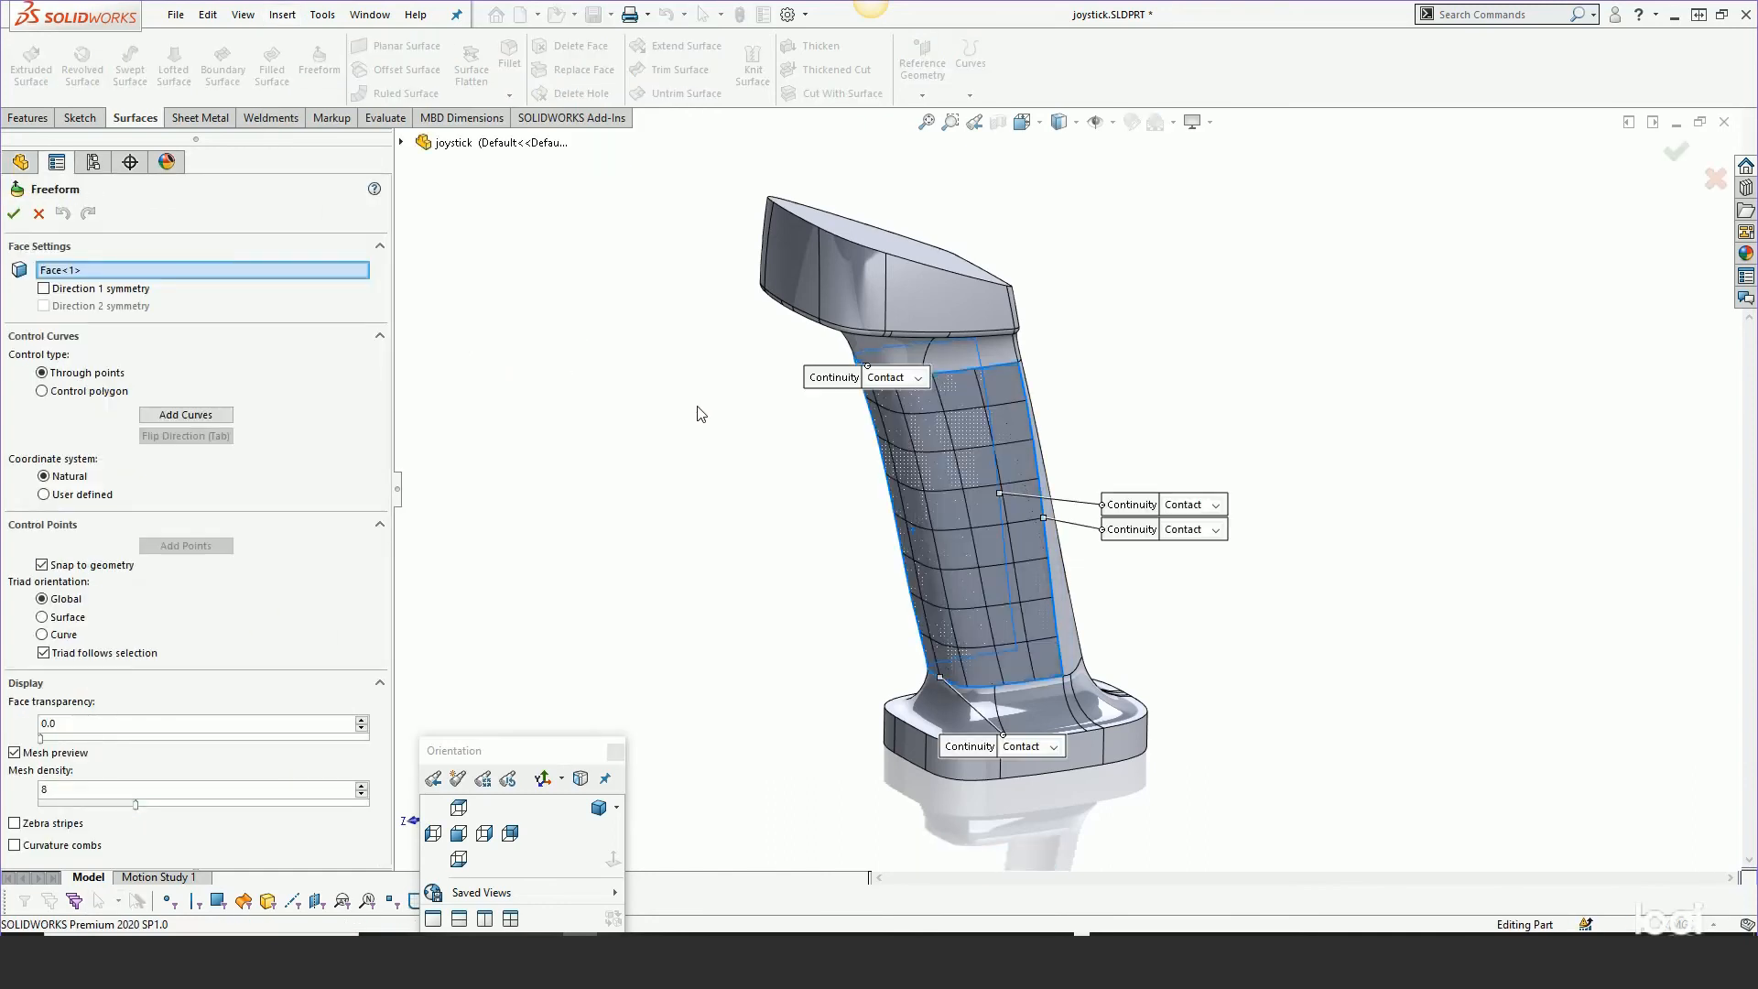
Turn on Direction 1 symmetry and set the continuity of all four grip face boundaries to Tangent
middle_click_drag(766, 582, 831, 577)
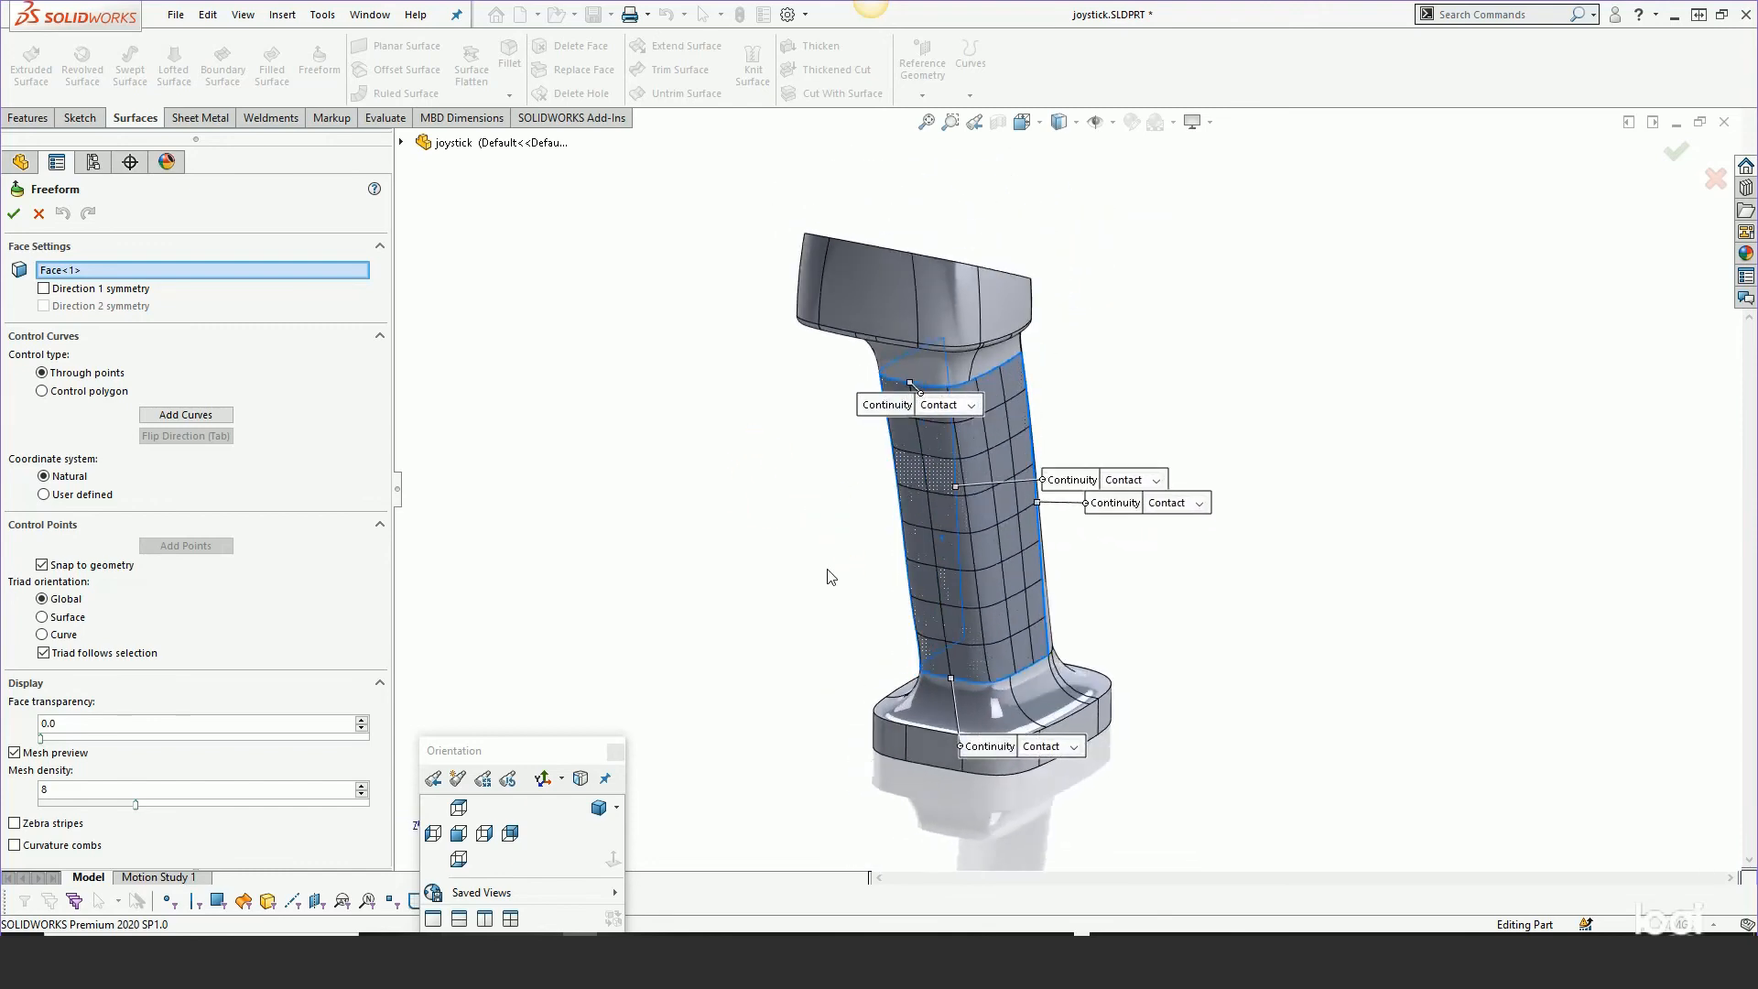
left_click(43, 288)
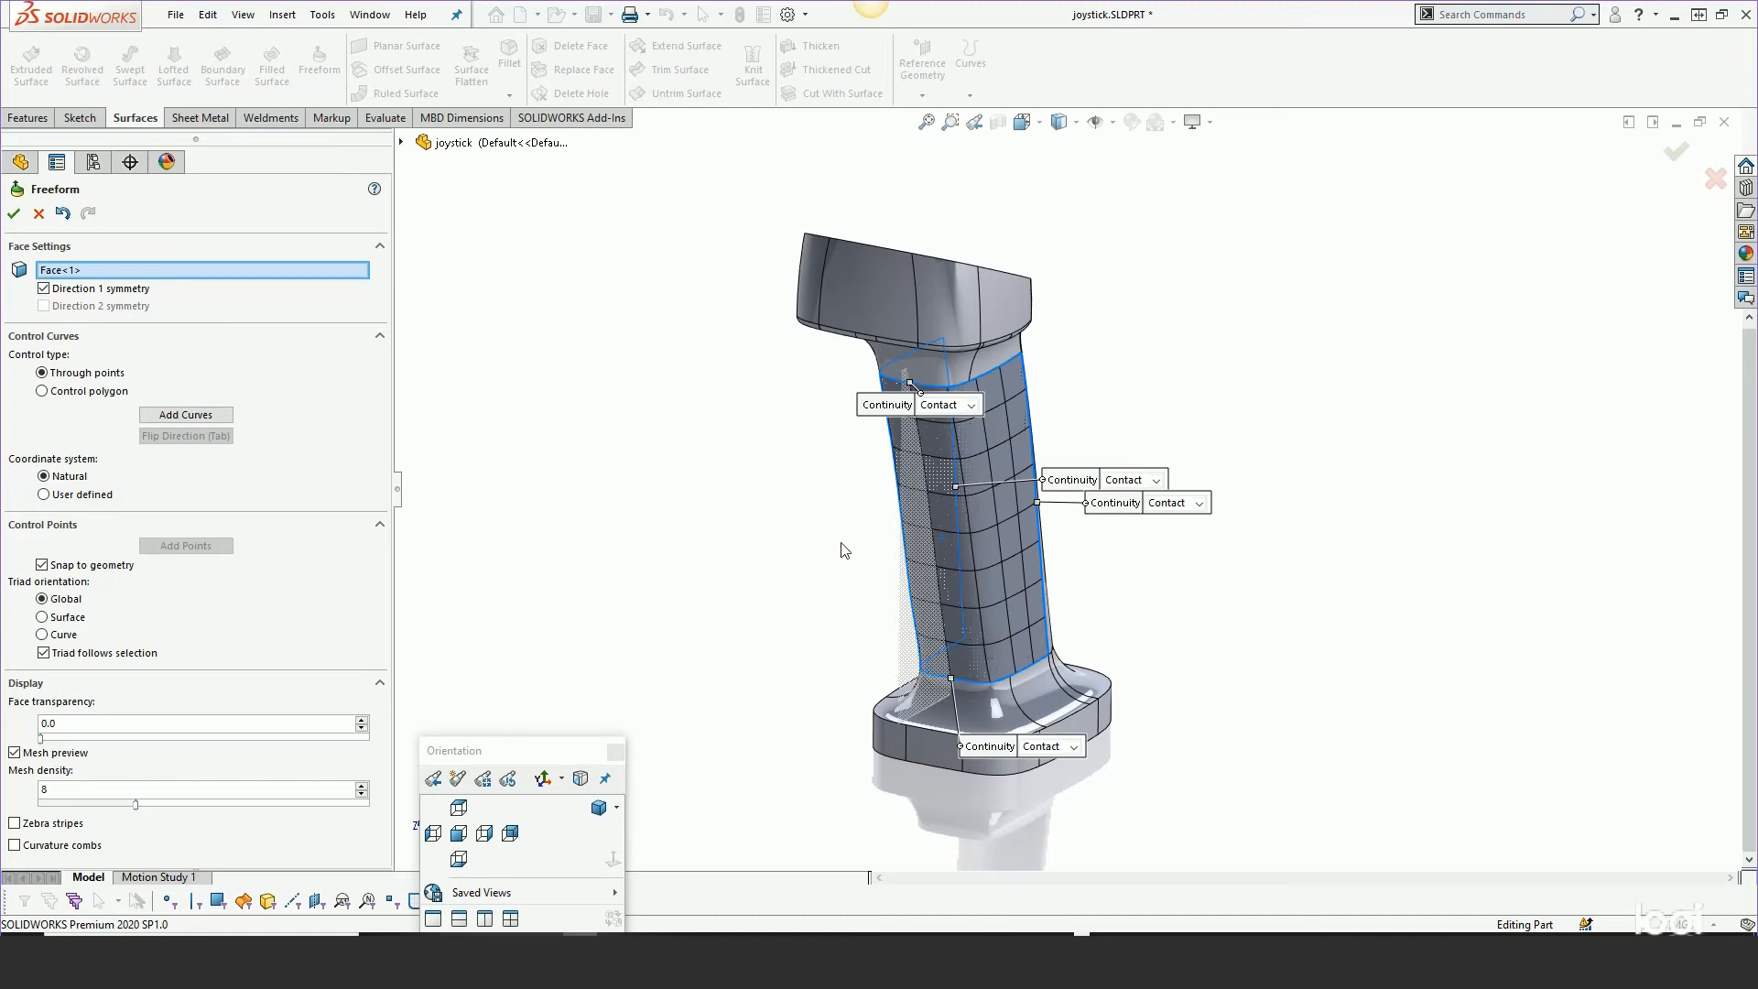
left_click(971, 406)
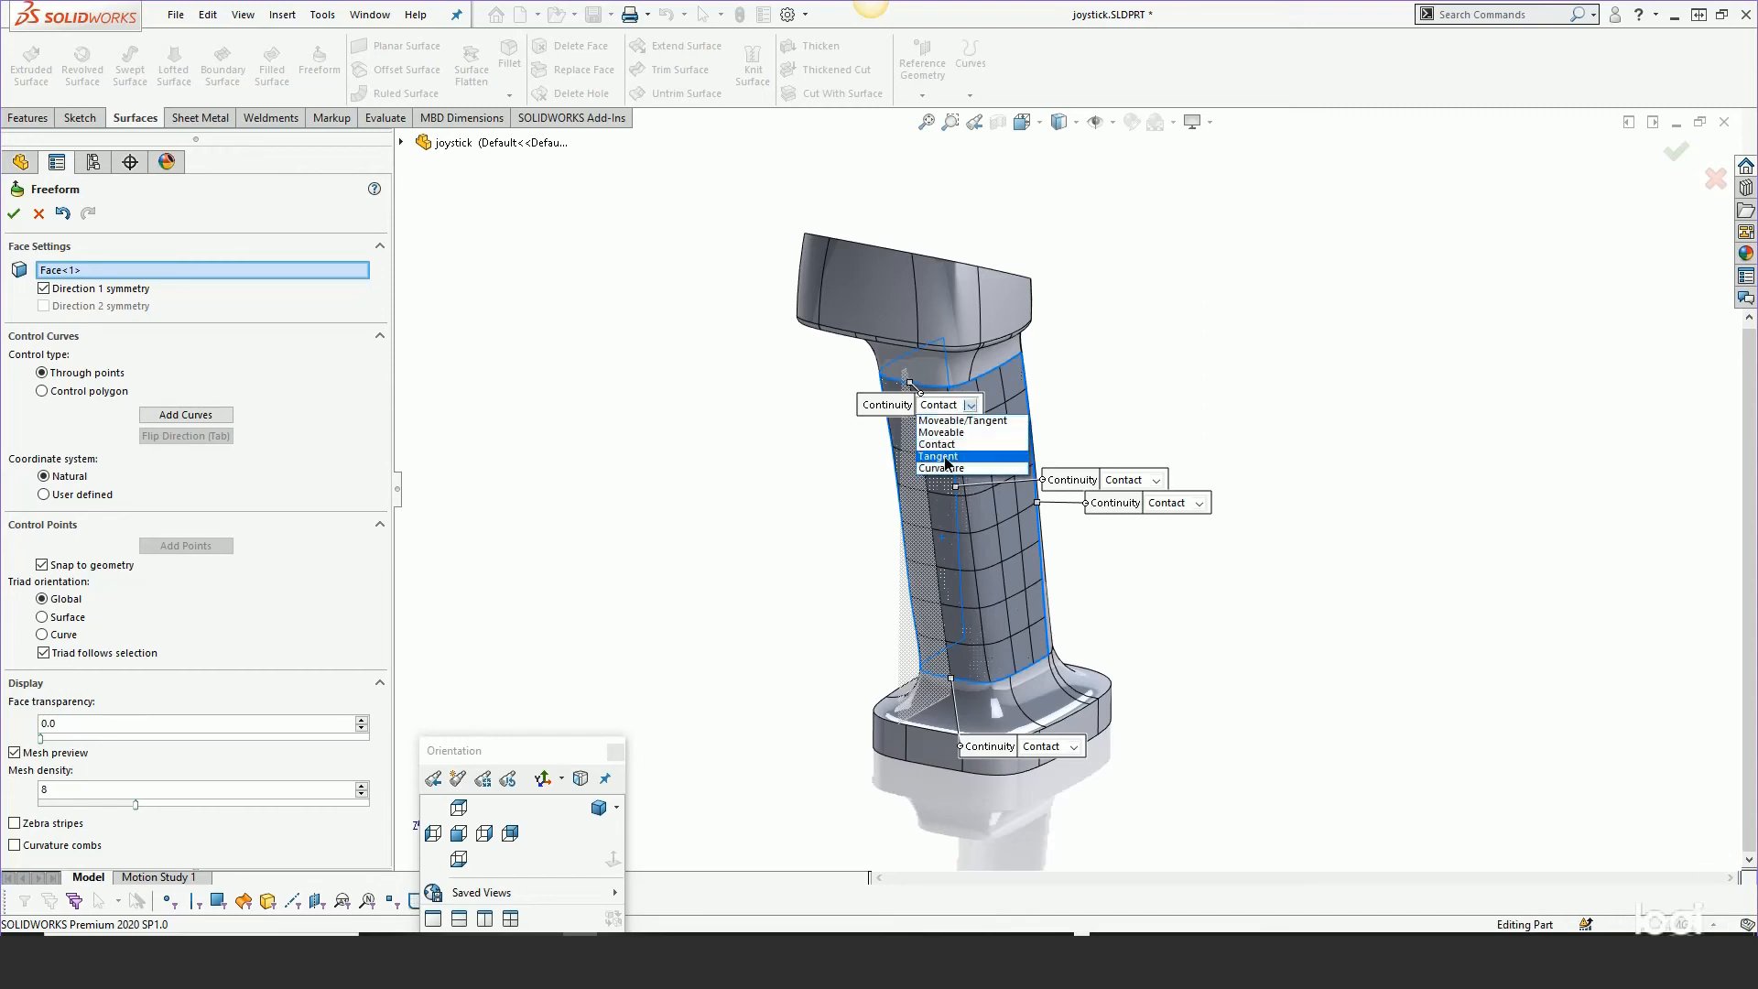
left_click(943, 443)
left_click(1156, 486)
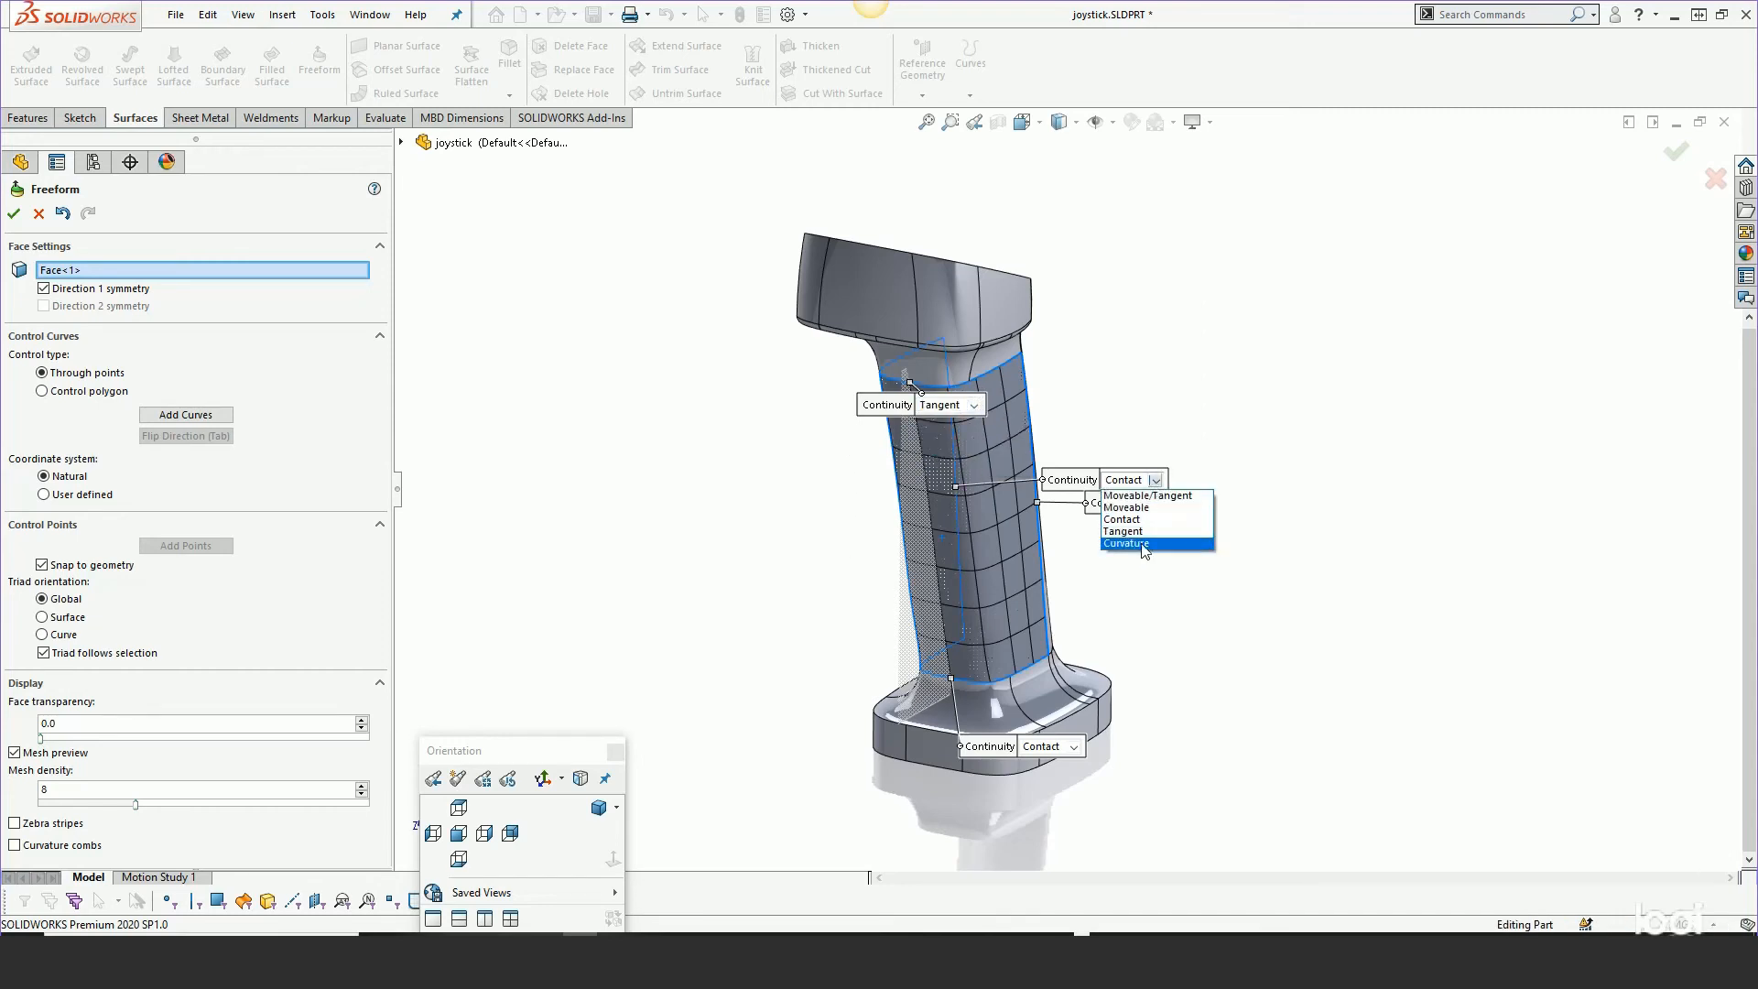
left_click(1159, 512)
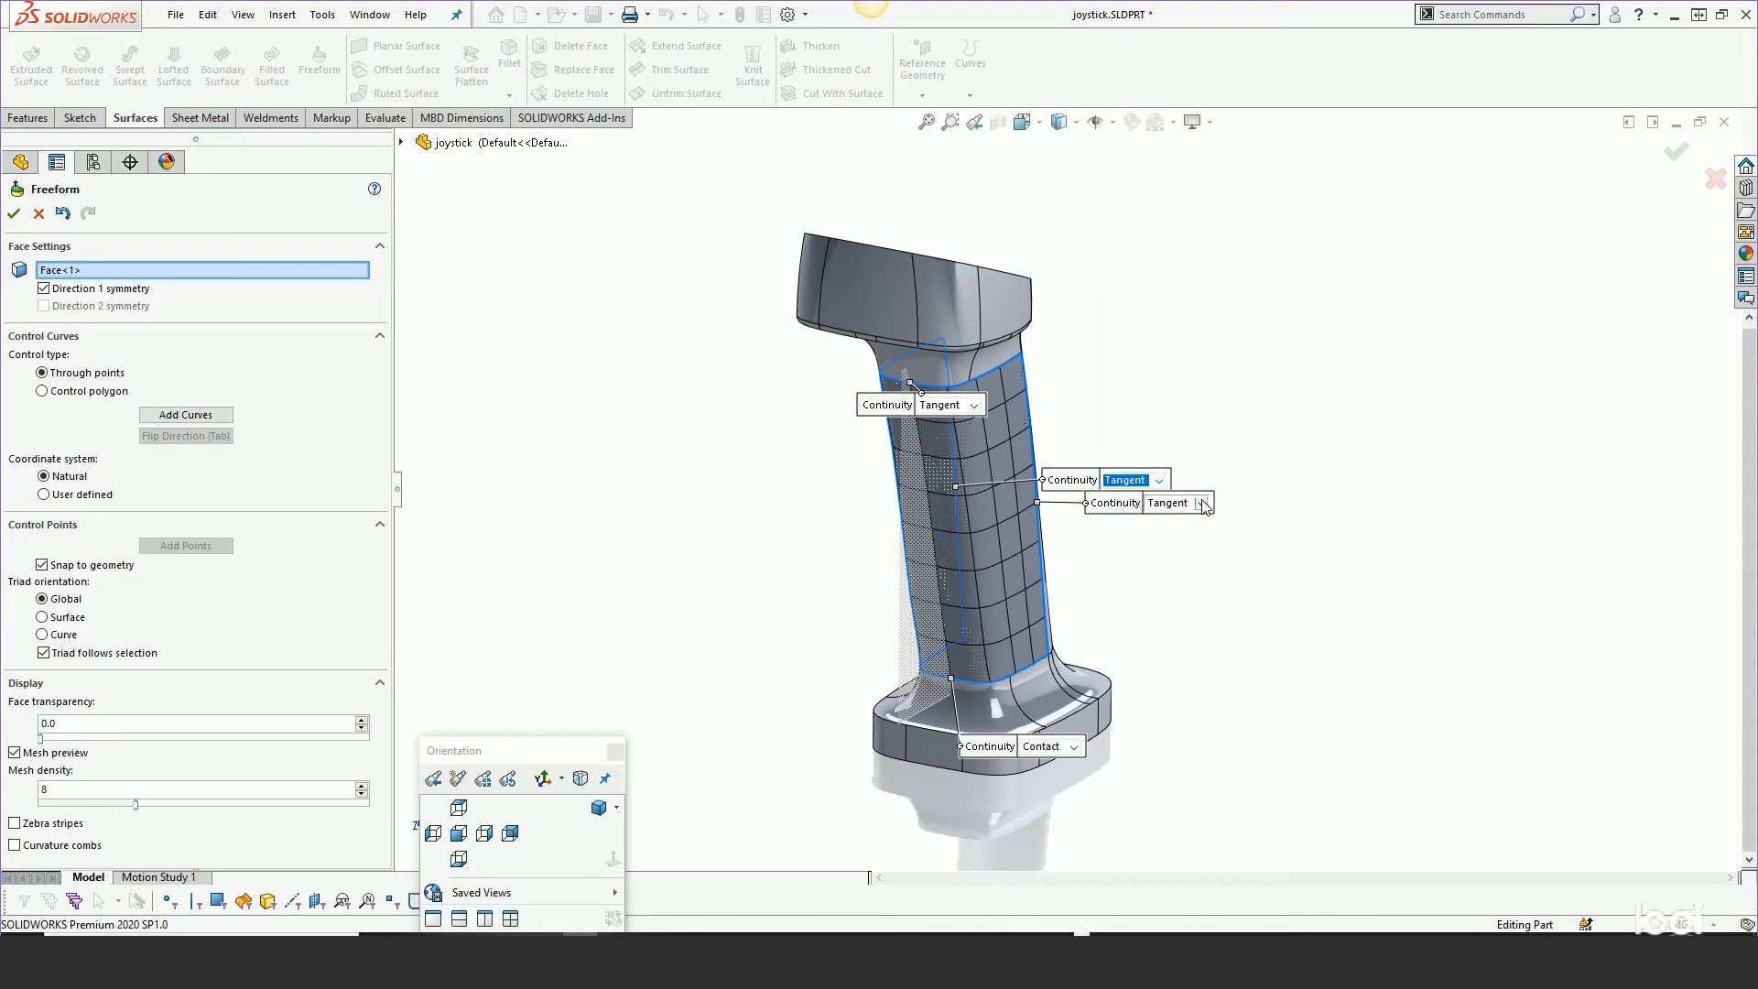
left_click(1073, 746)
left_click(1053, 783)
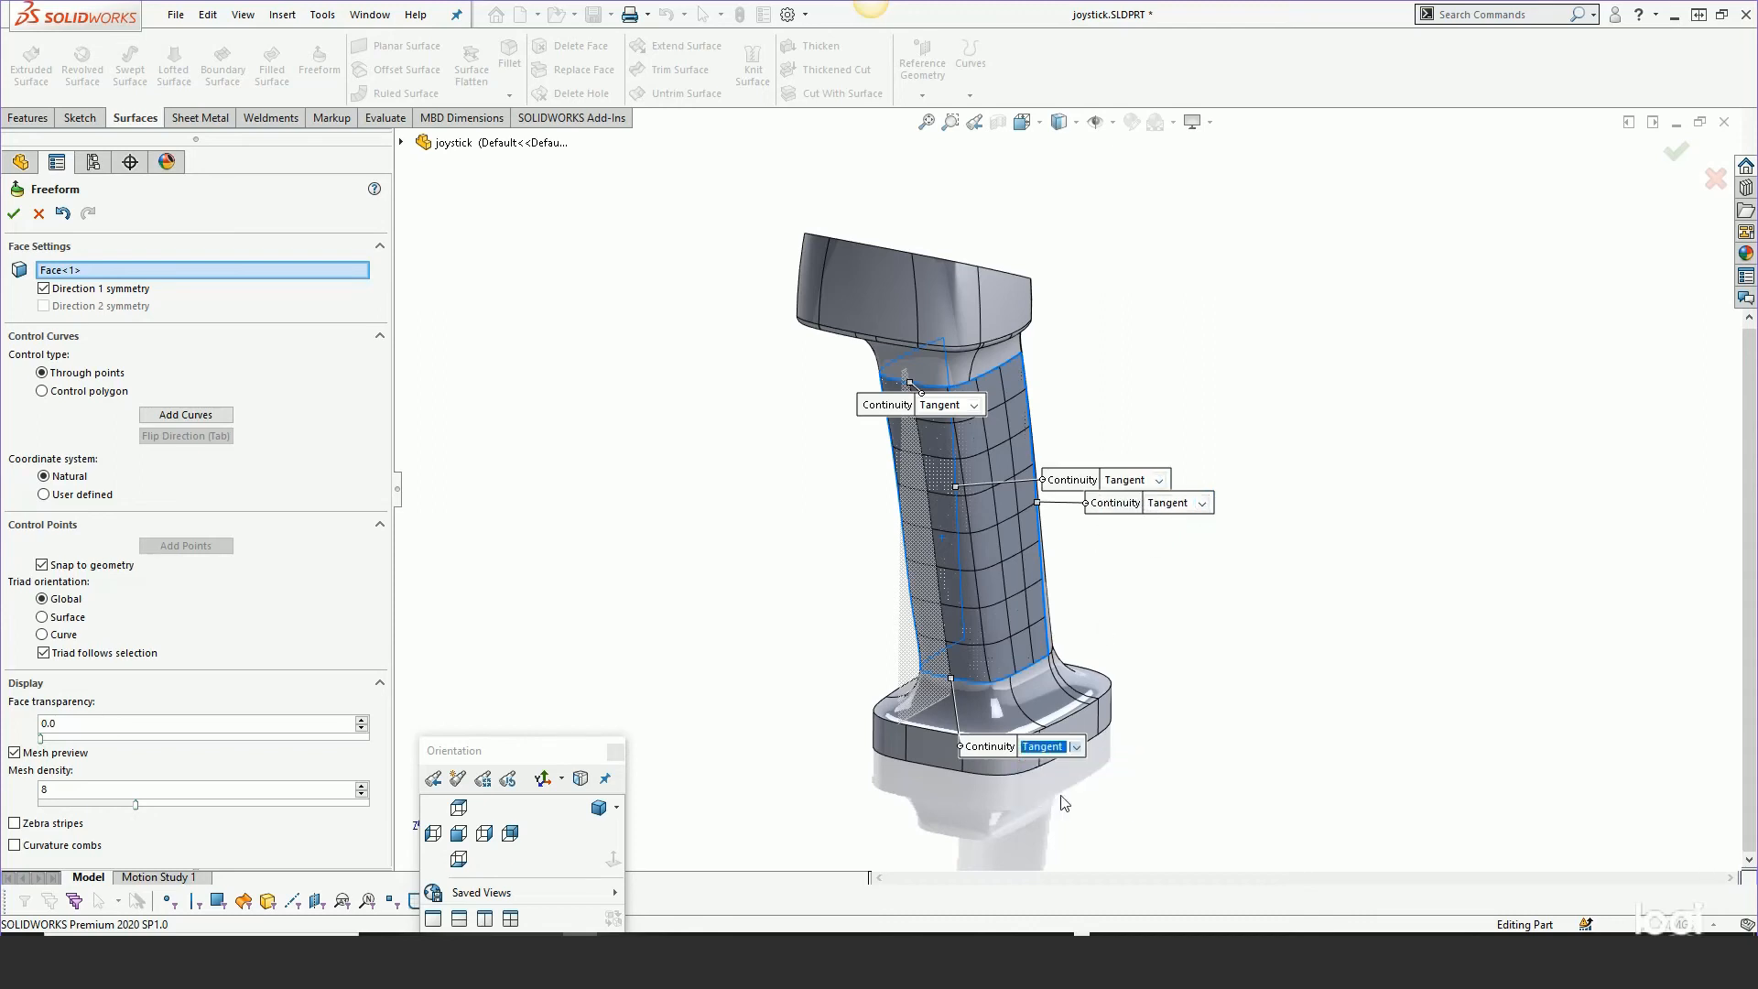
Show the joystick in the right view and move the upper and lower continuity callouts clear of the grip face
left_click(485, 833)
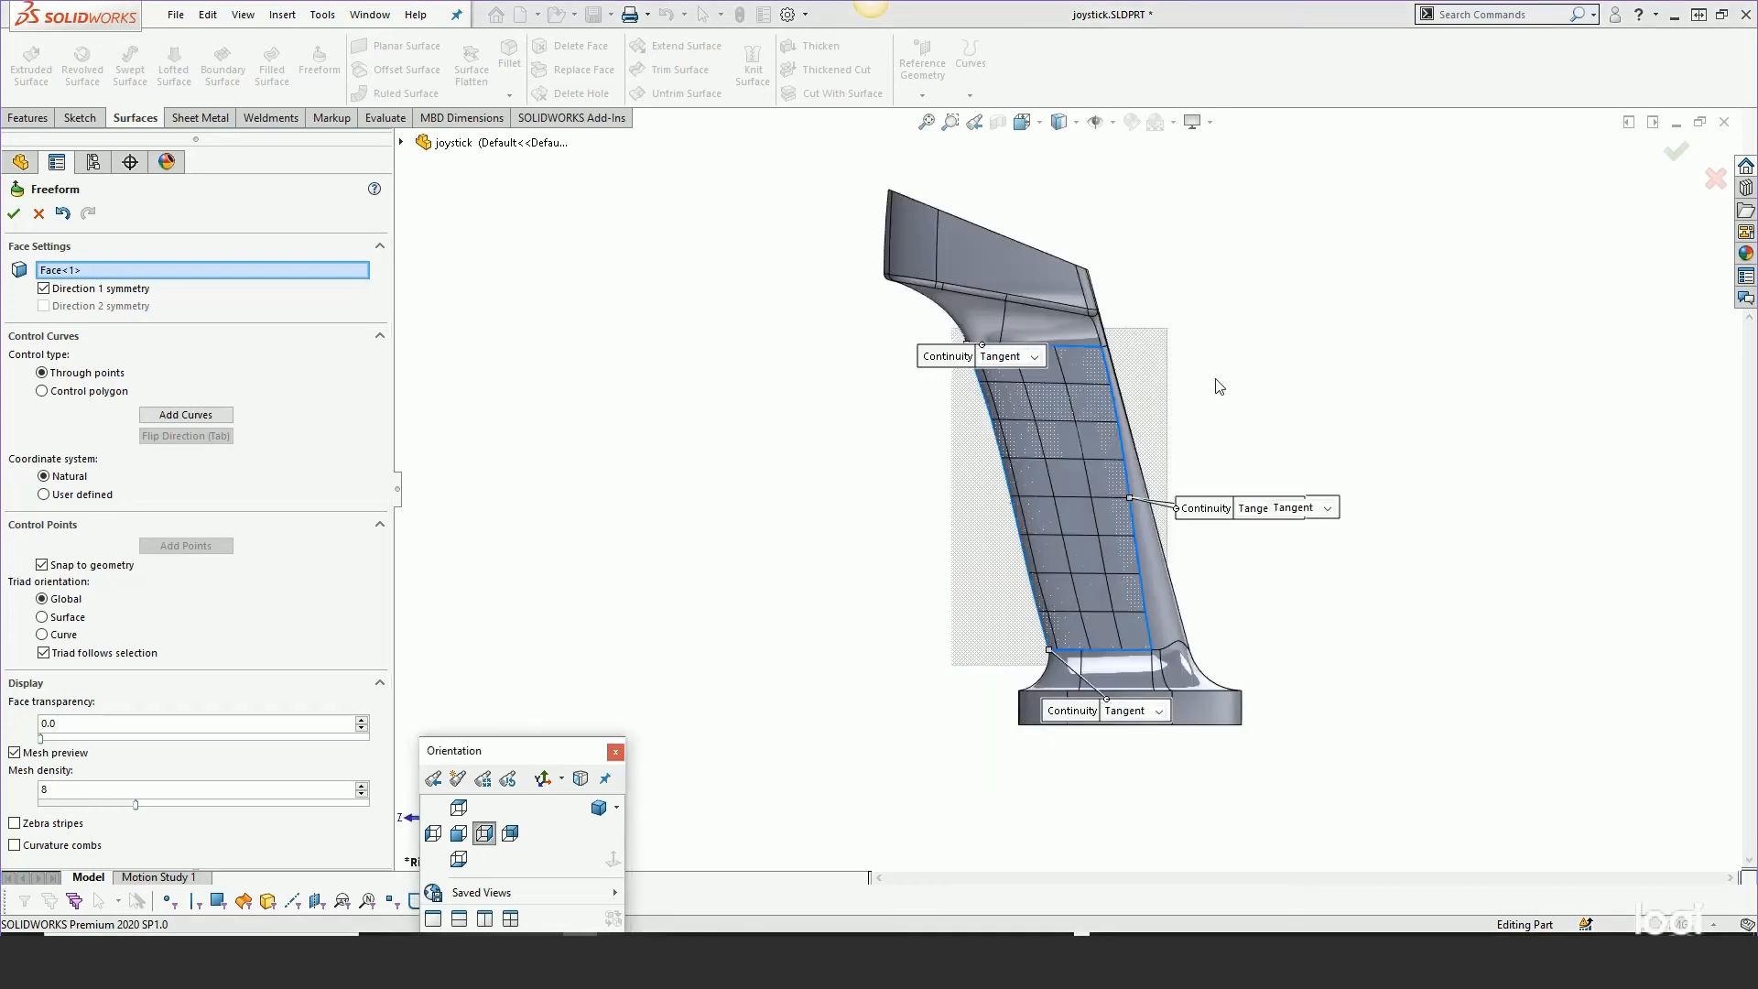
scroll(1219, 386, "down", 2)
left_click_drag(896, 357, 654, 382)
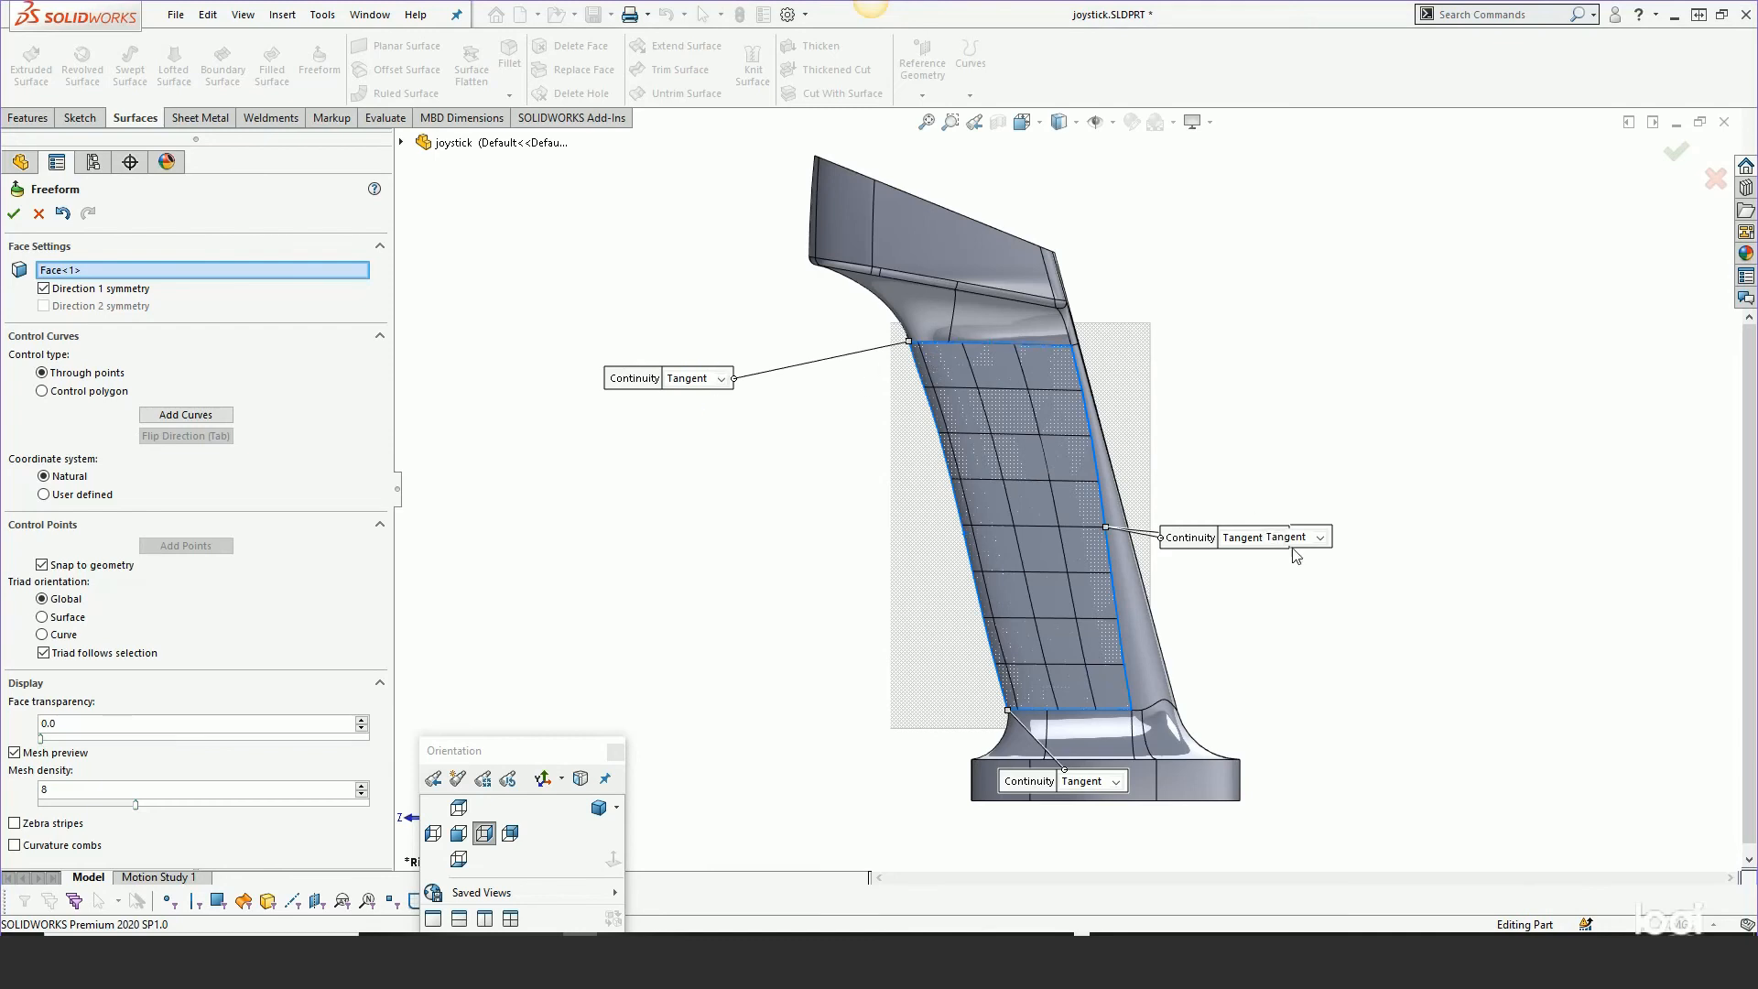
left_click(1253, 539)
left_click(1282, 524)
left_click_drag(1039, 788, 811, 810)
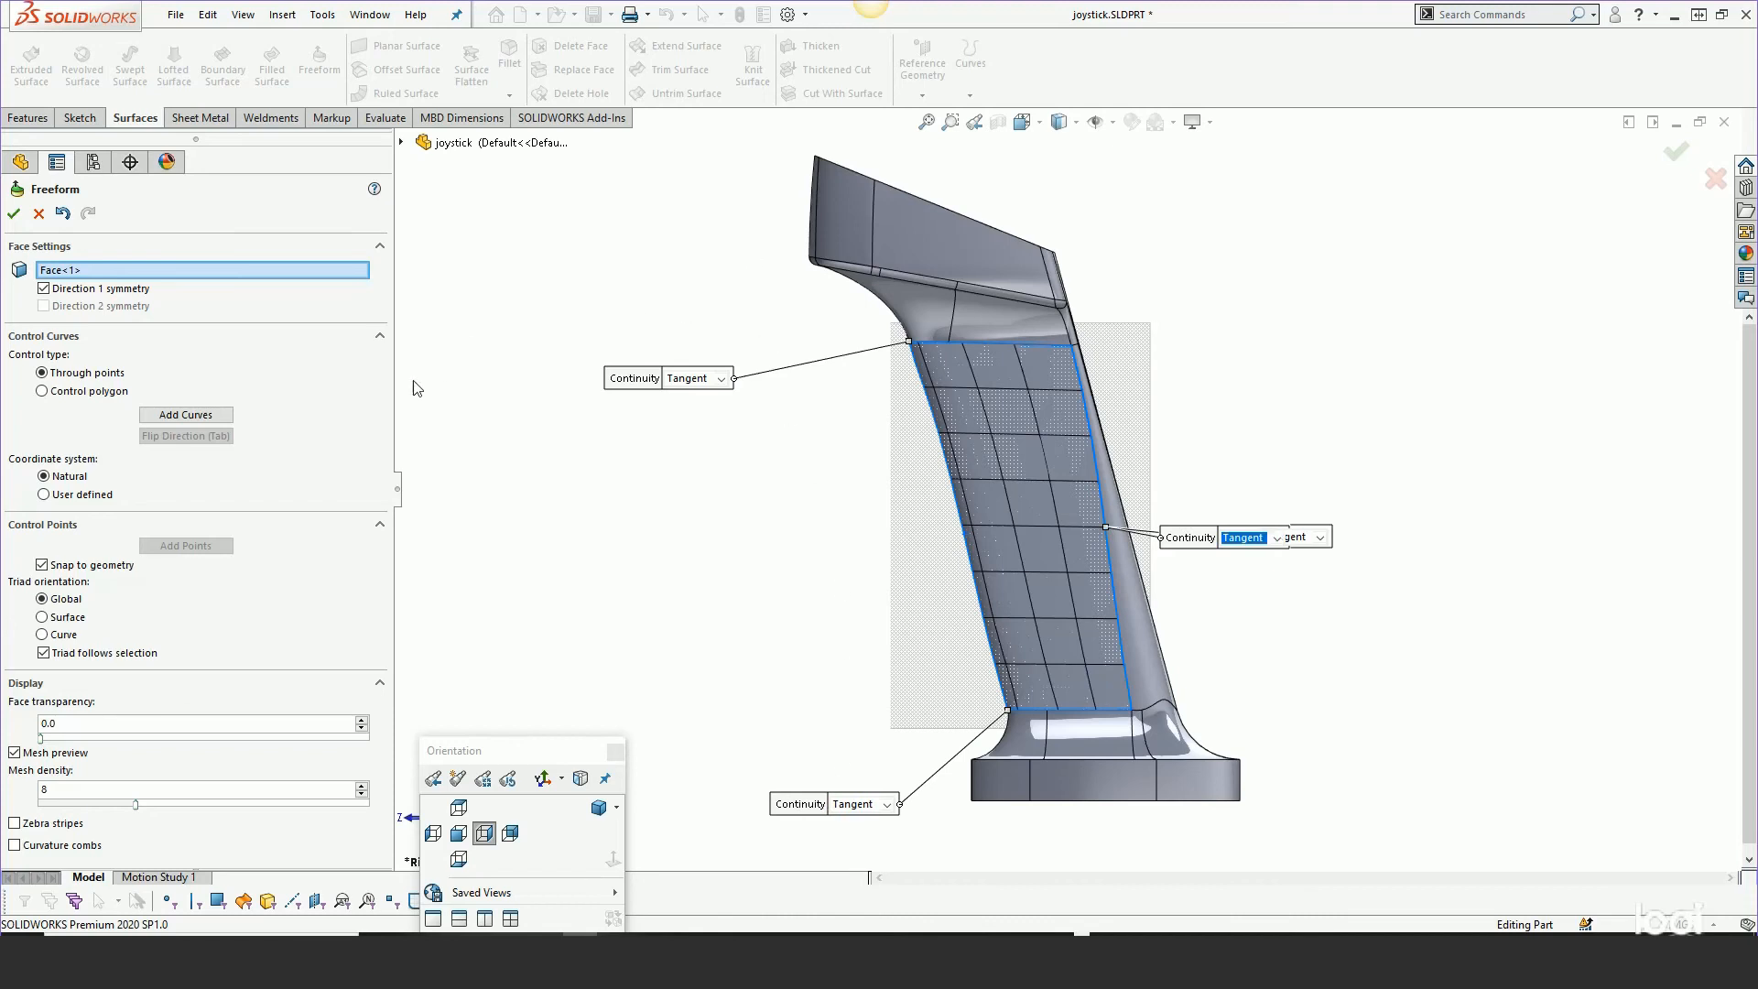
Add two Freeform control curves across the grip face, one near its upper edge and one near its lower edge
left_click(179, 414)
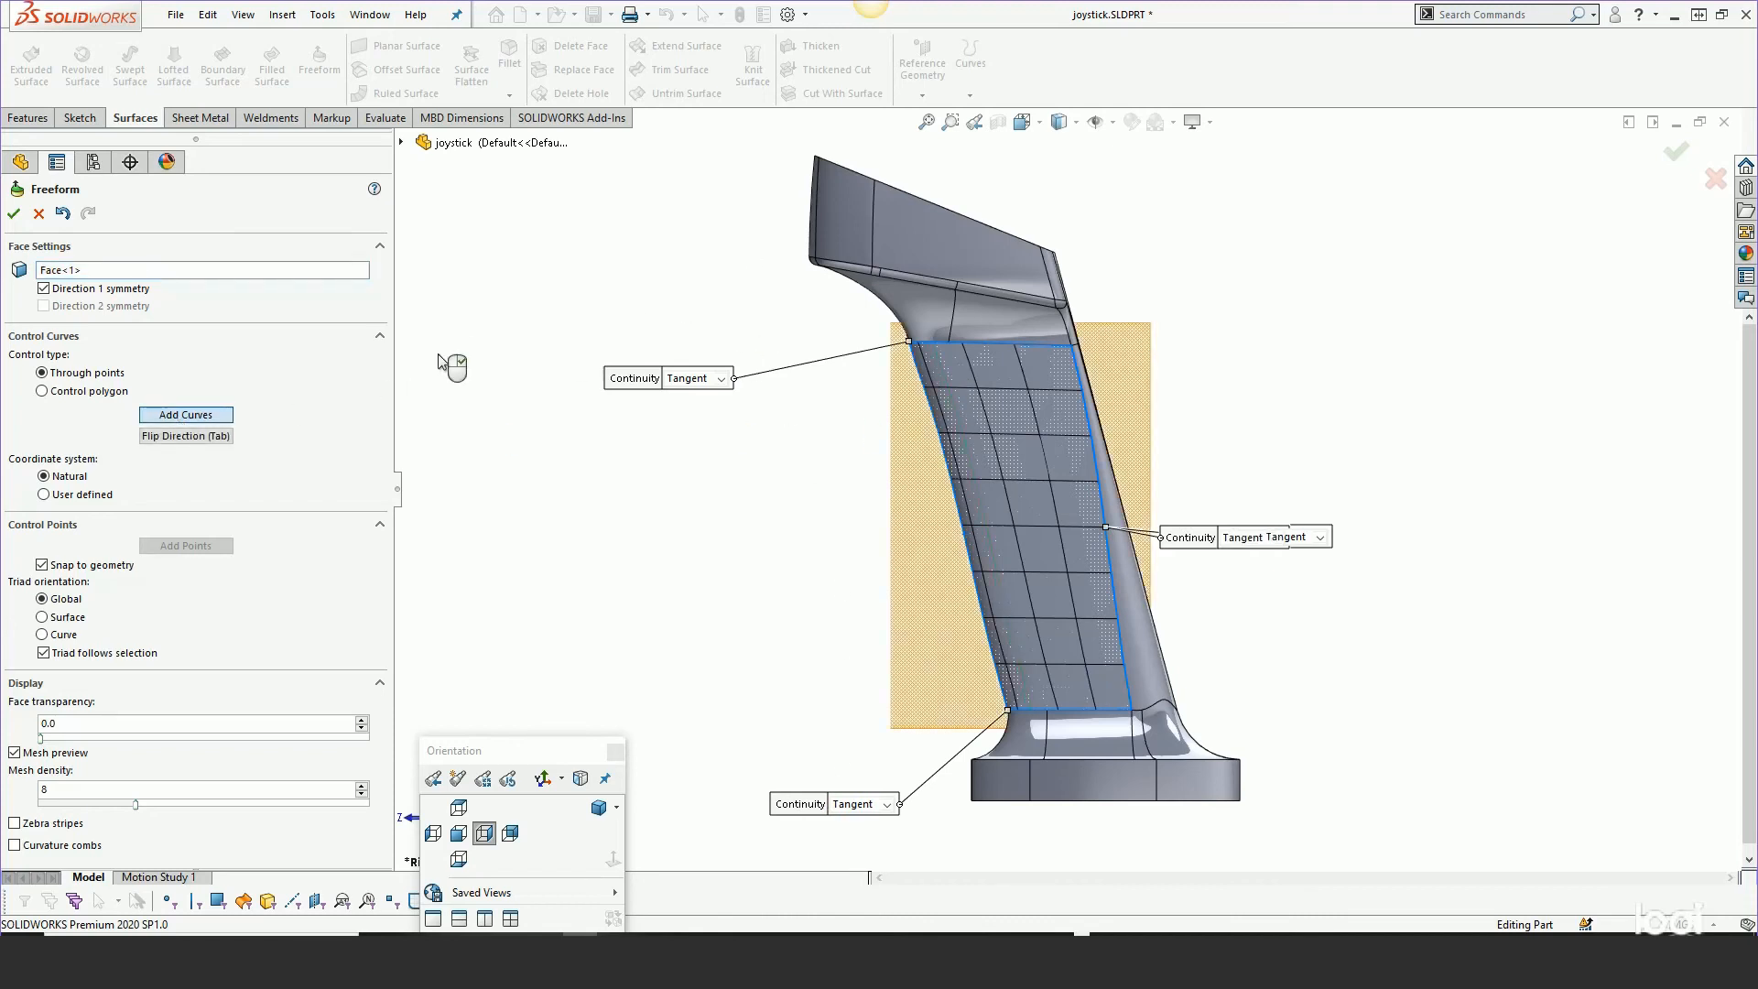
left_click(152, 438)
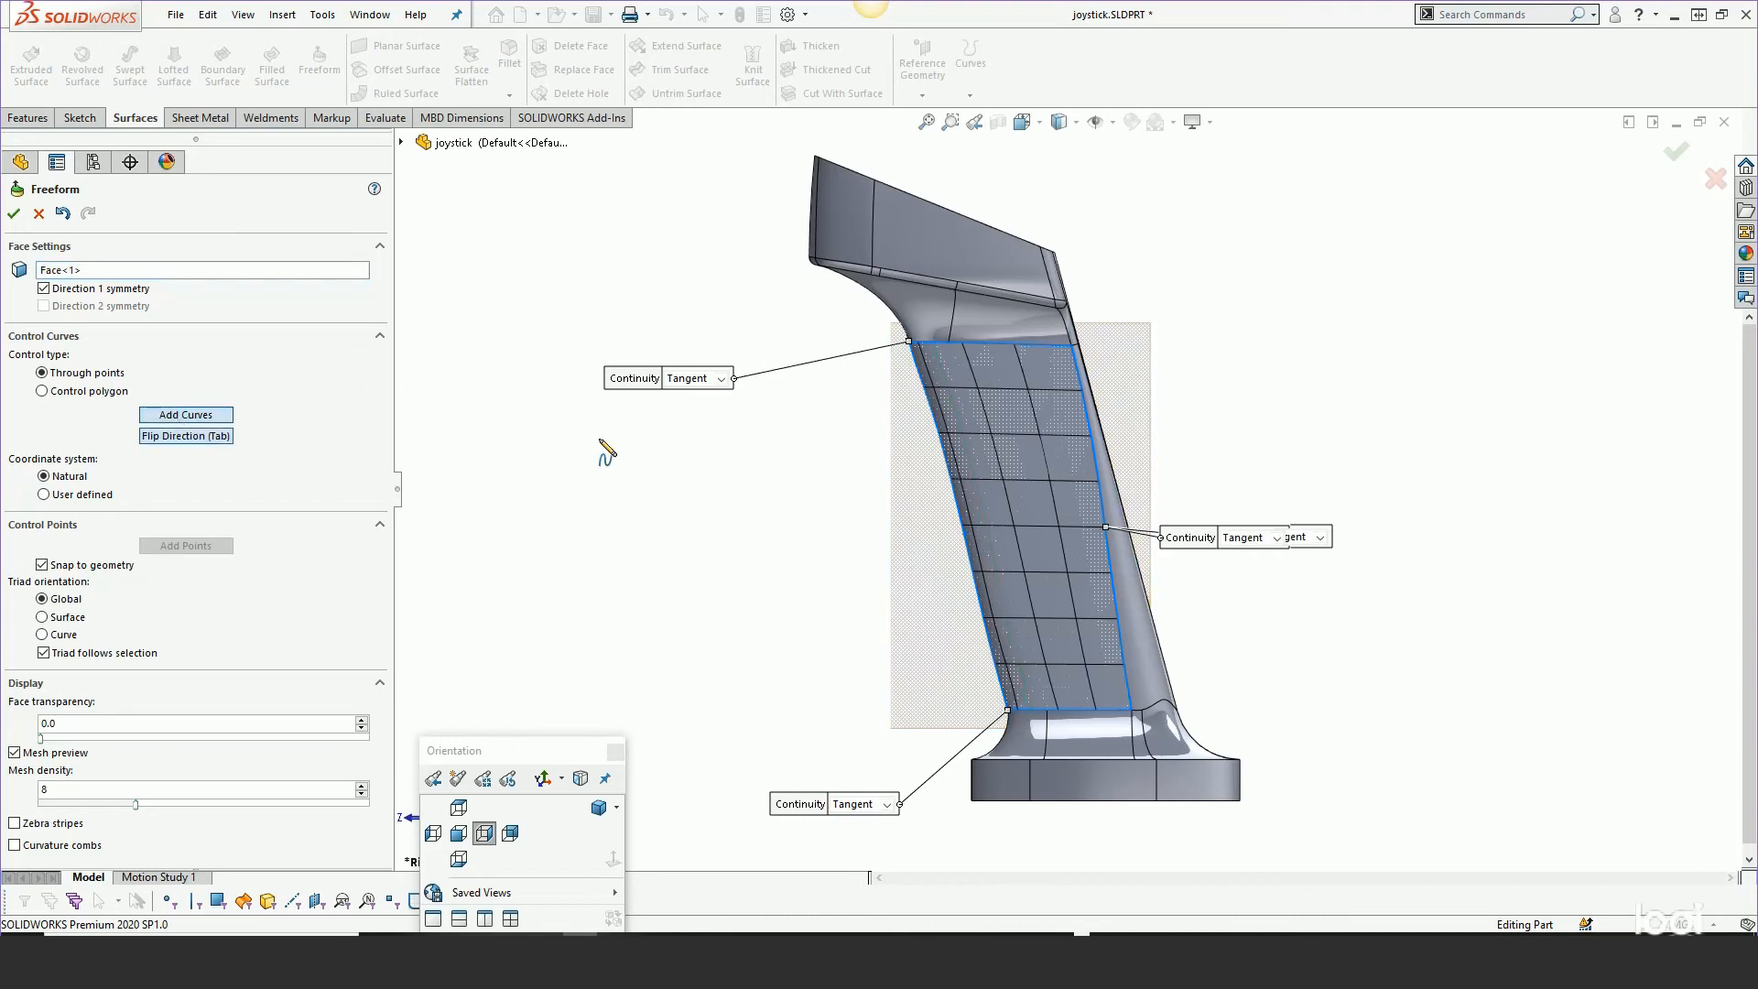
left_click(985, 361)
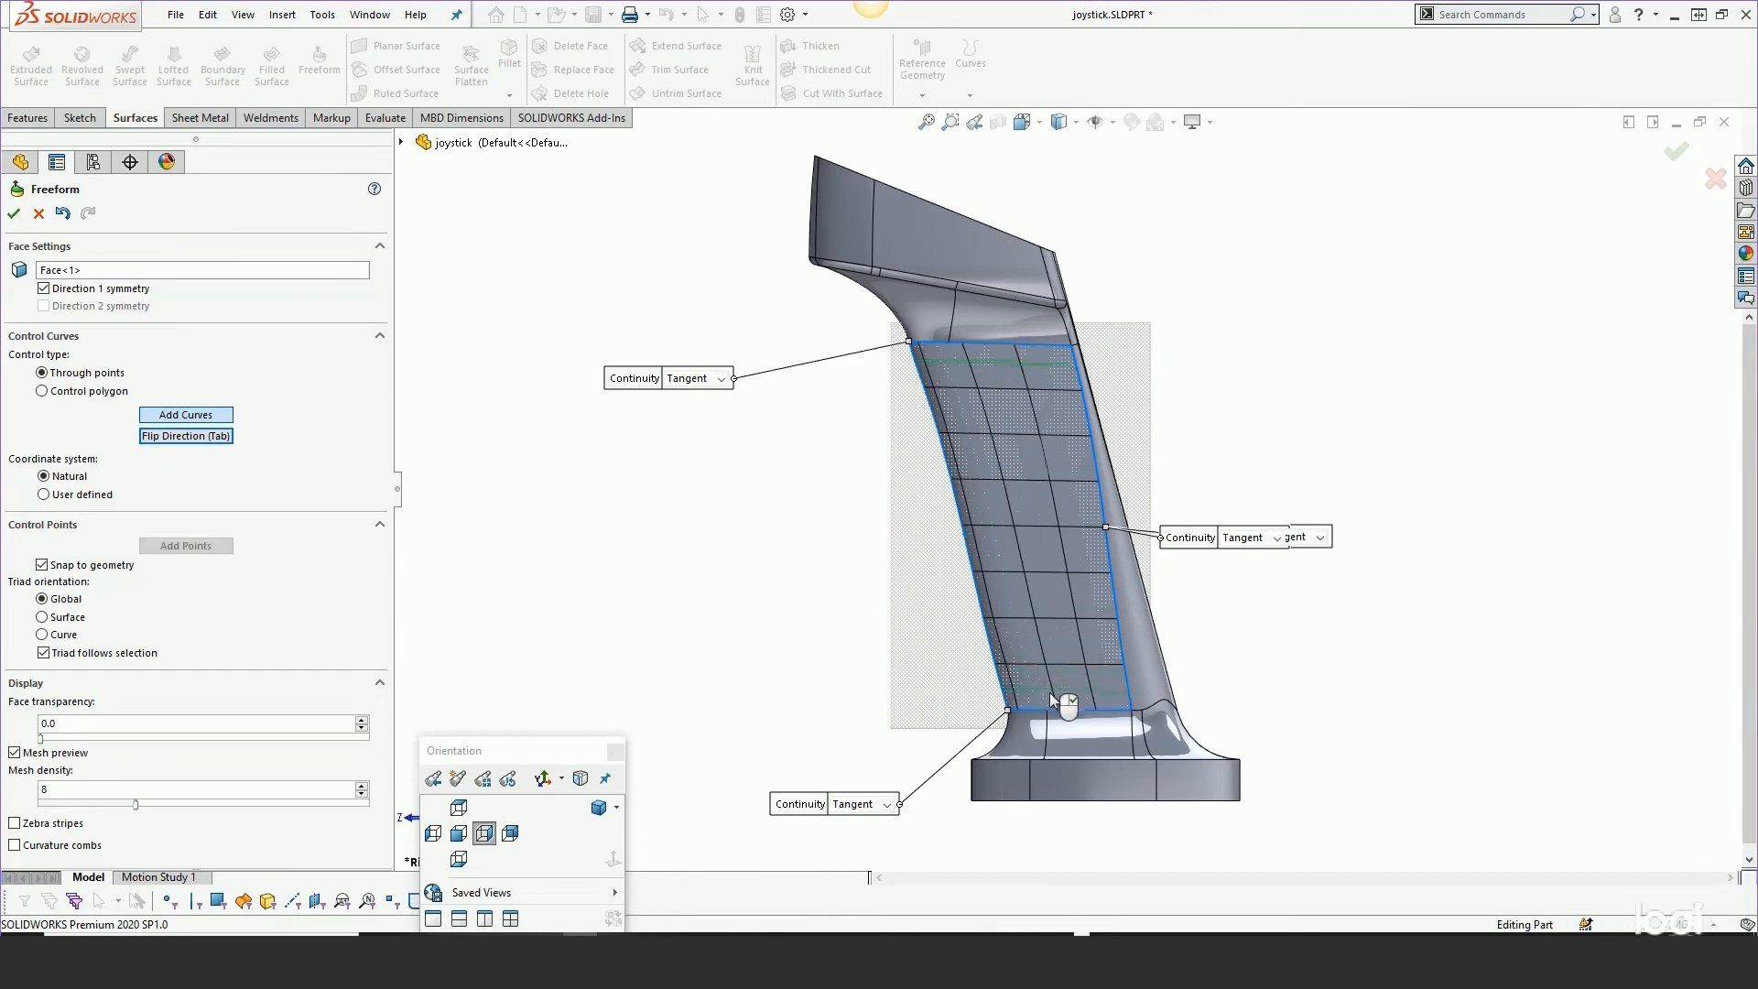
left_click(1051, 700)
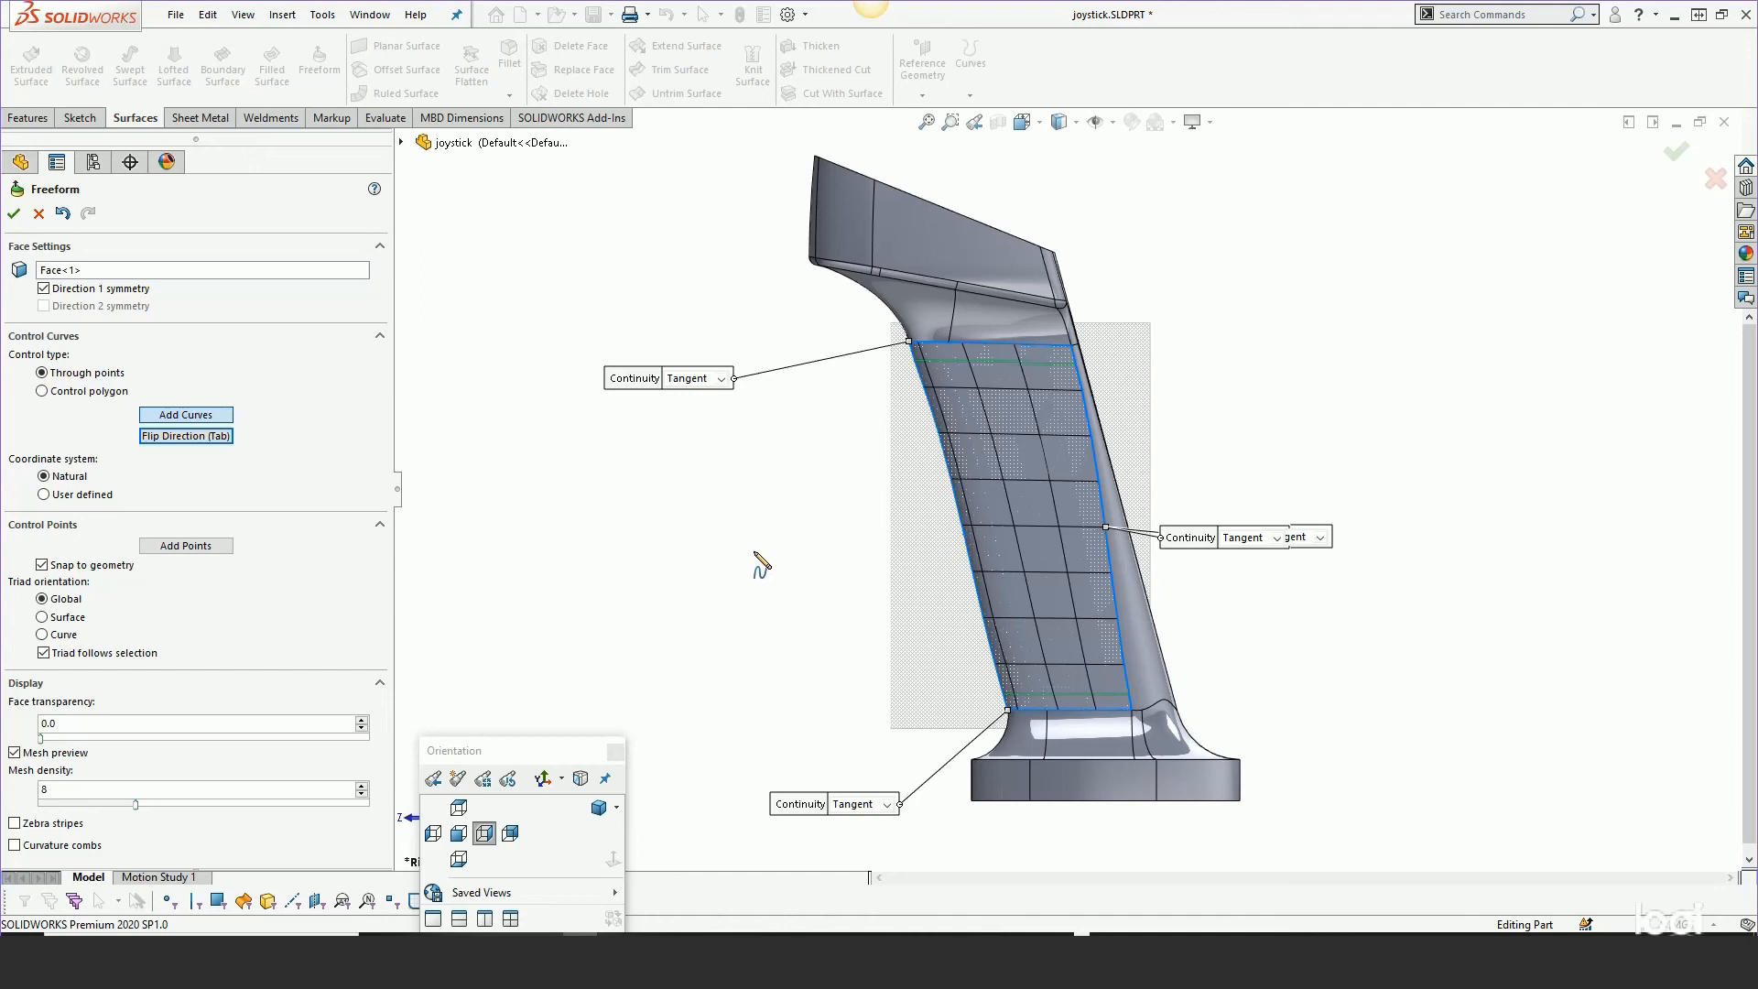
middle_click_drag(778, 536, 898, 617)
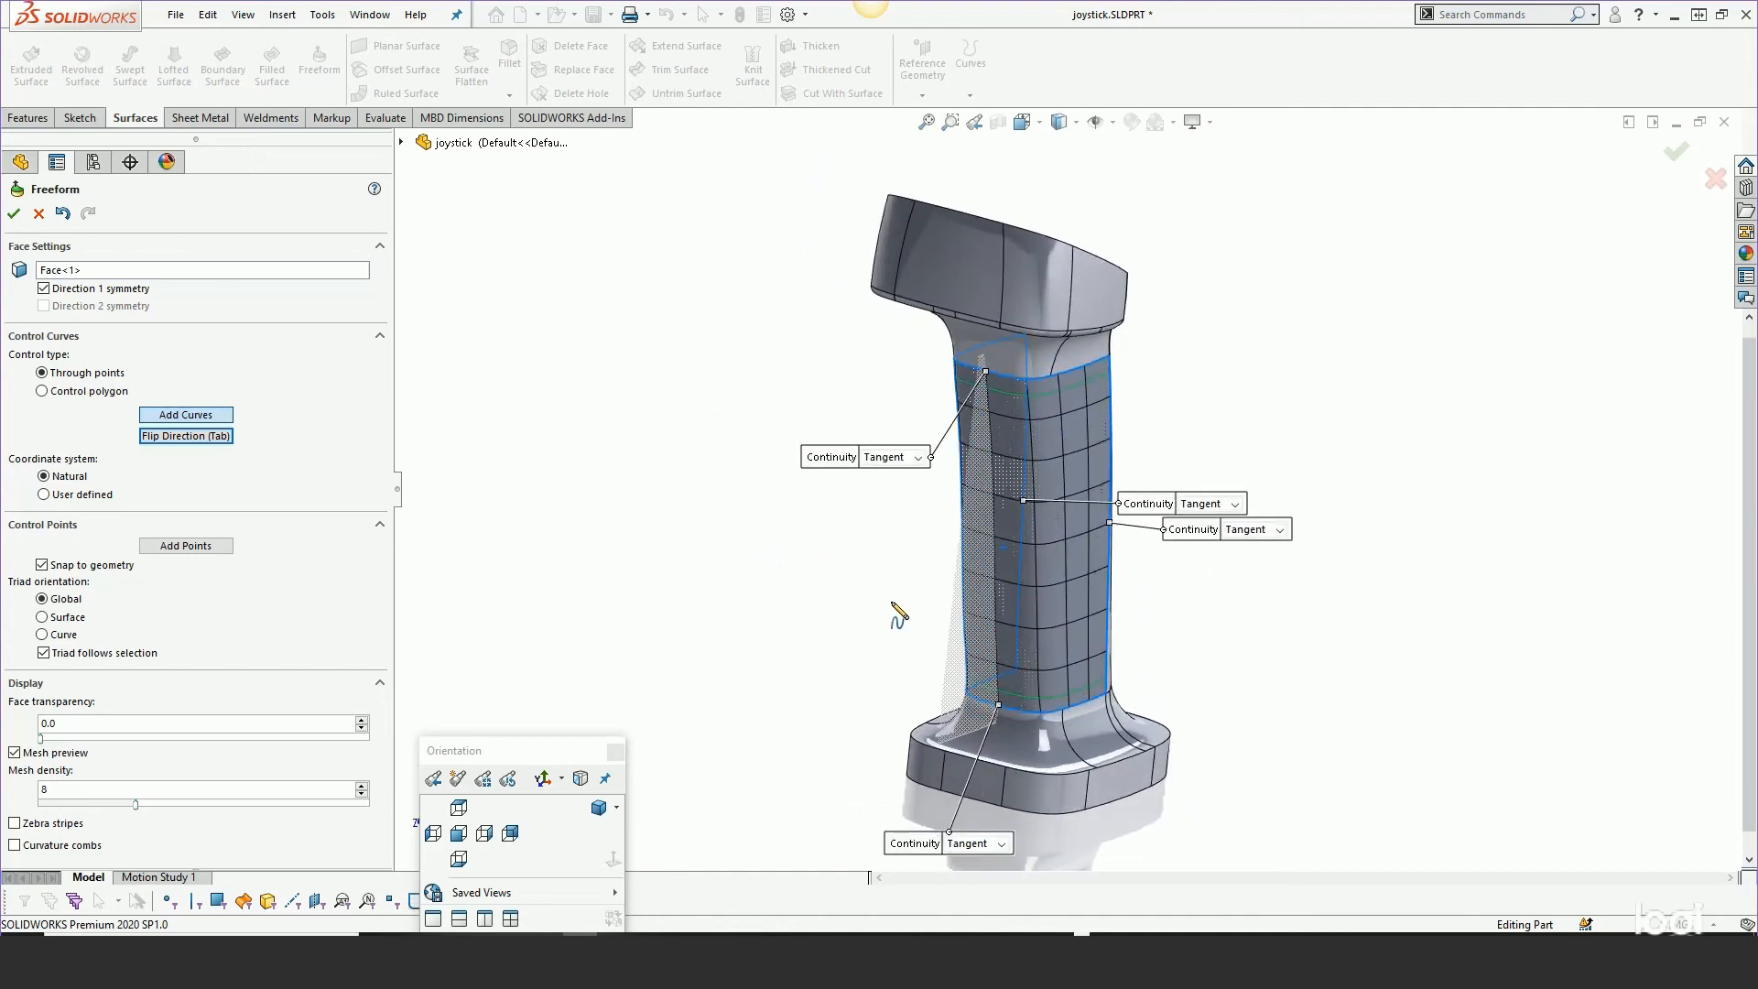
left_click(178, 418)
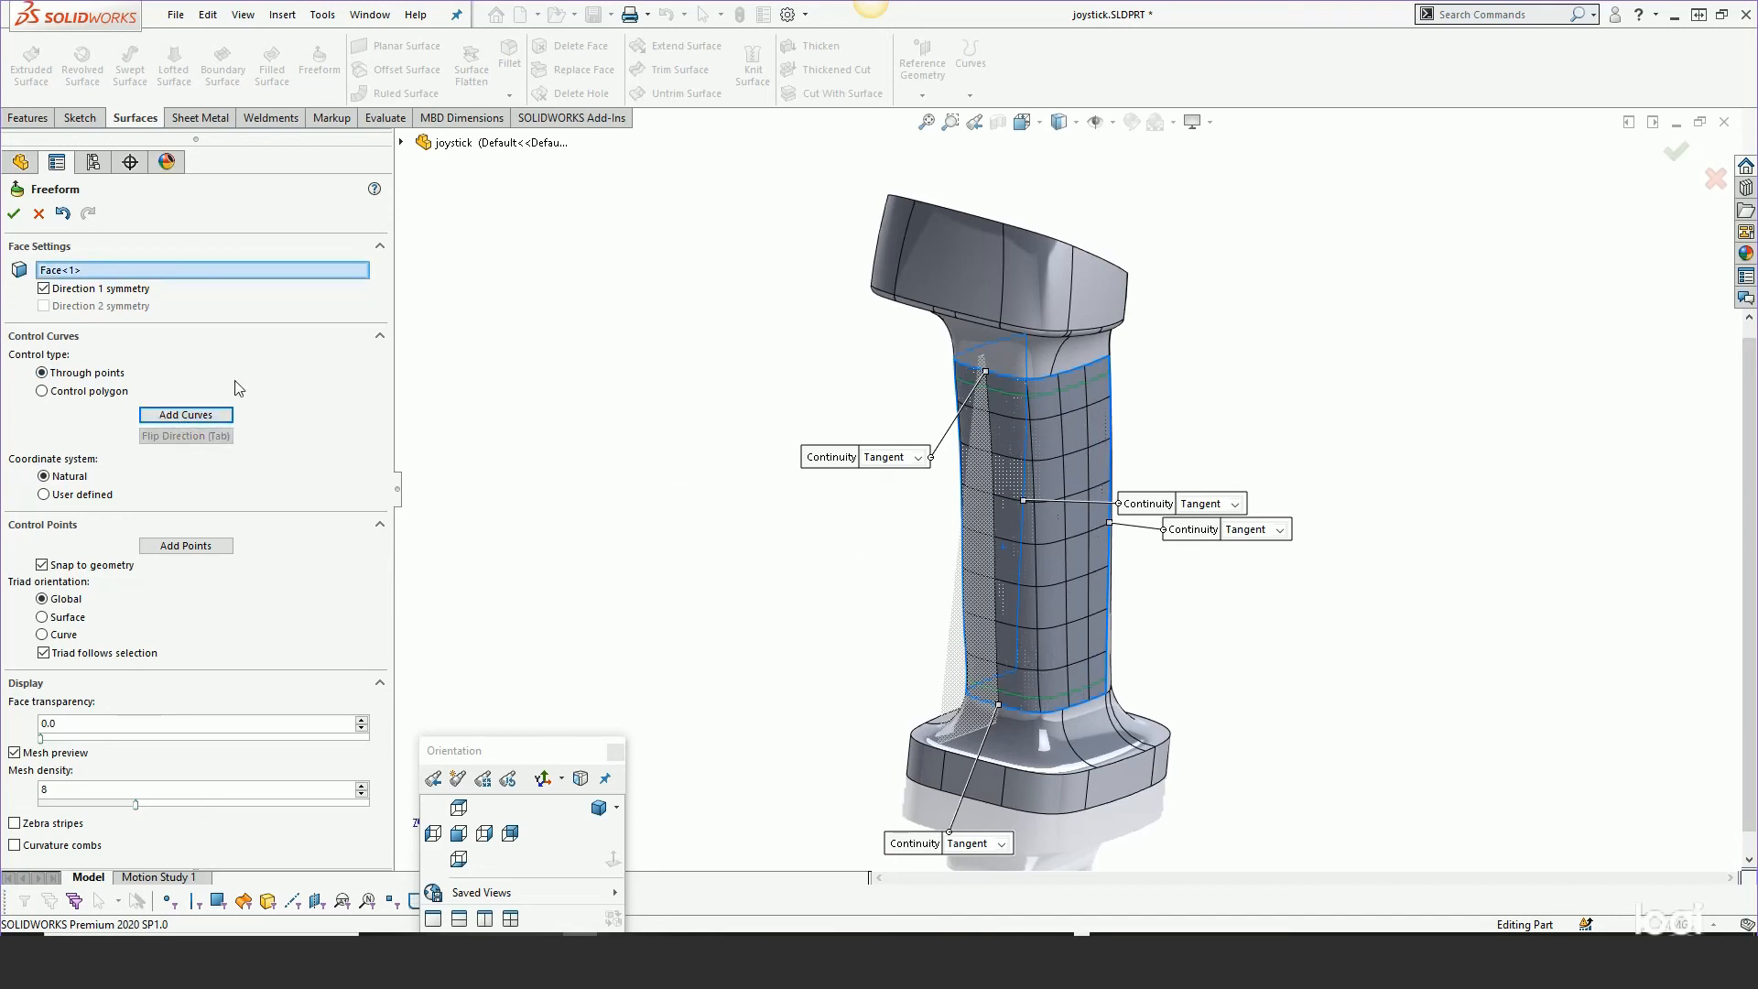
Add a lengthwise Freeform control curve along the grip face's symmetry plane, flipping the curve direction
left_click(212, 420)
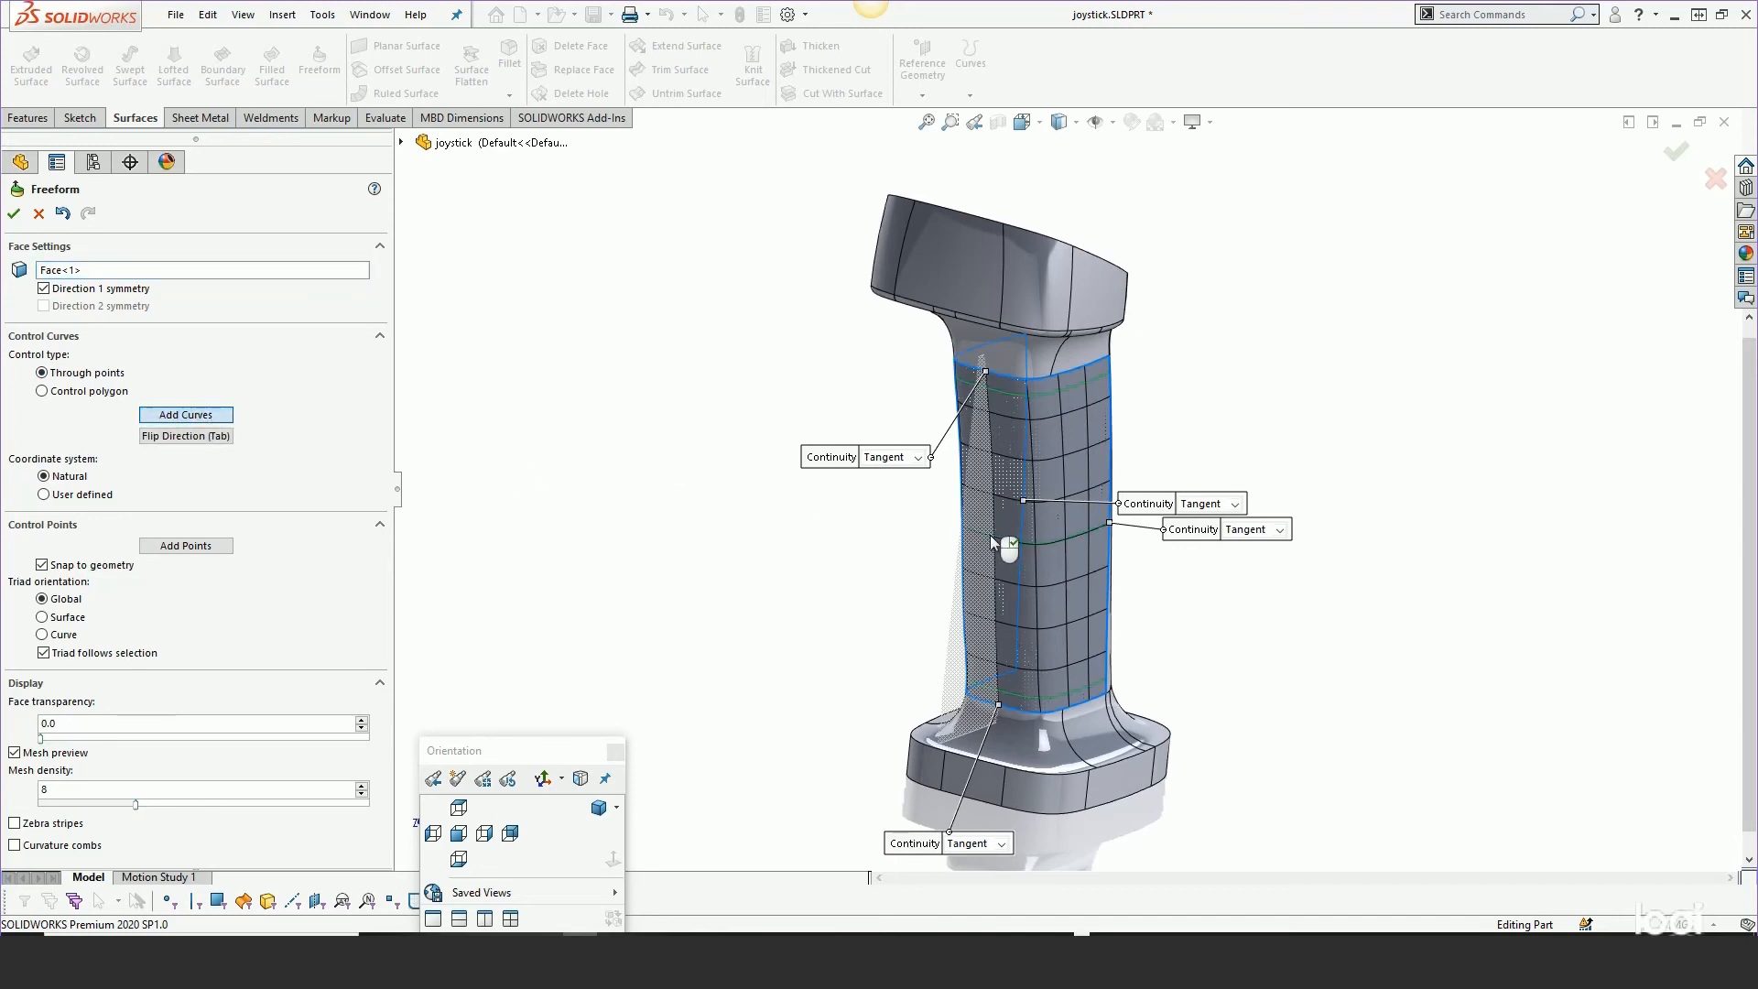
left_click(197, 436)
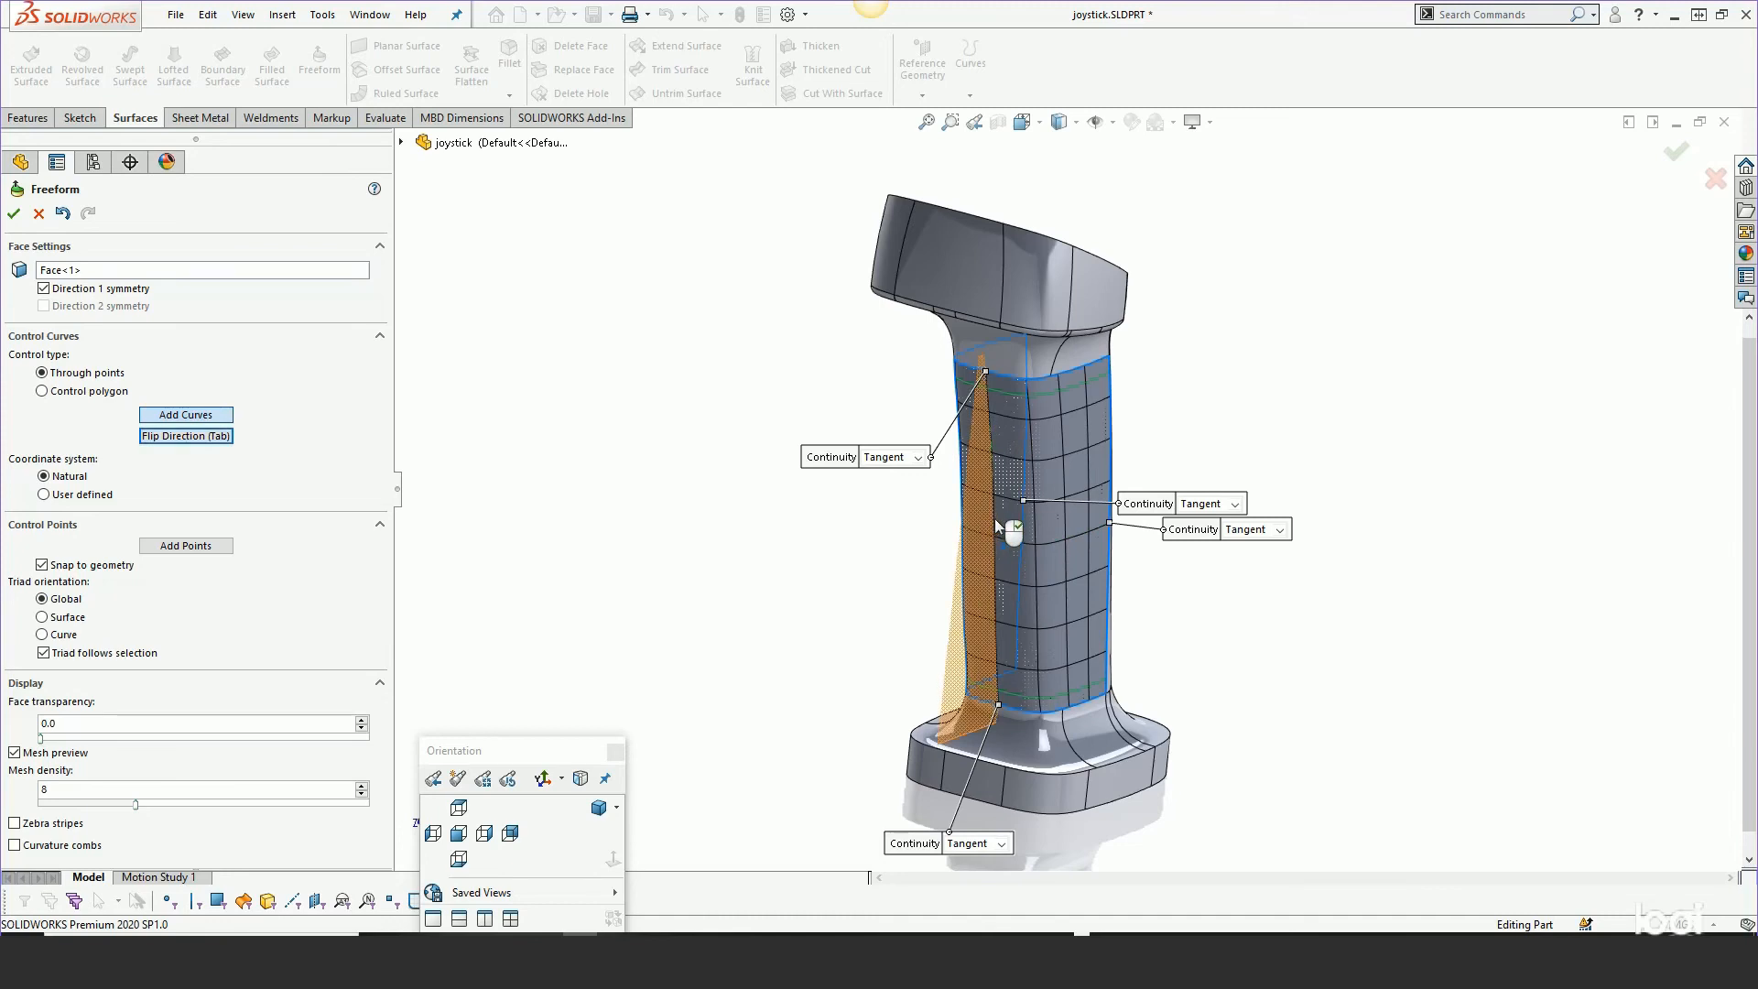
scroll(991, 529, "down", 2)
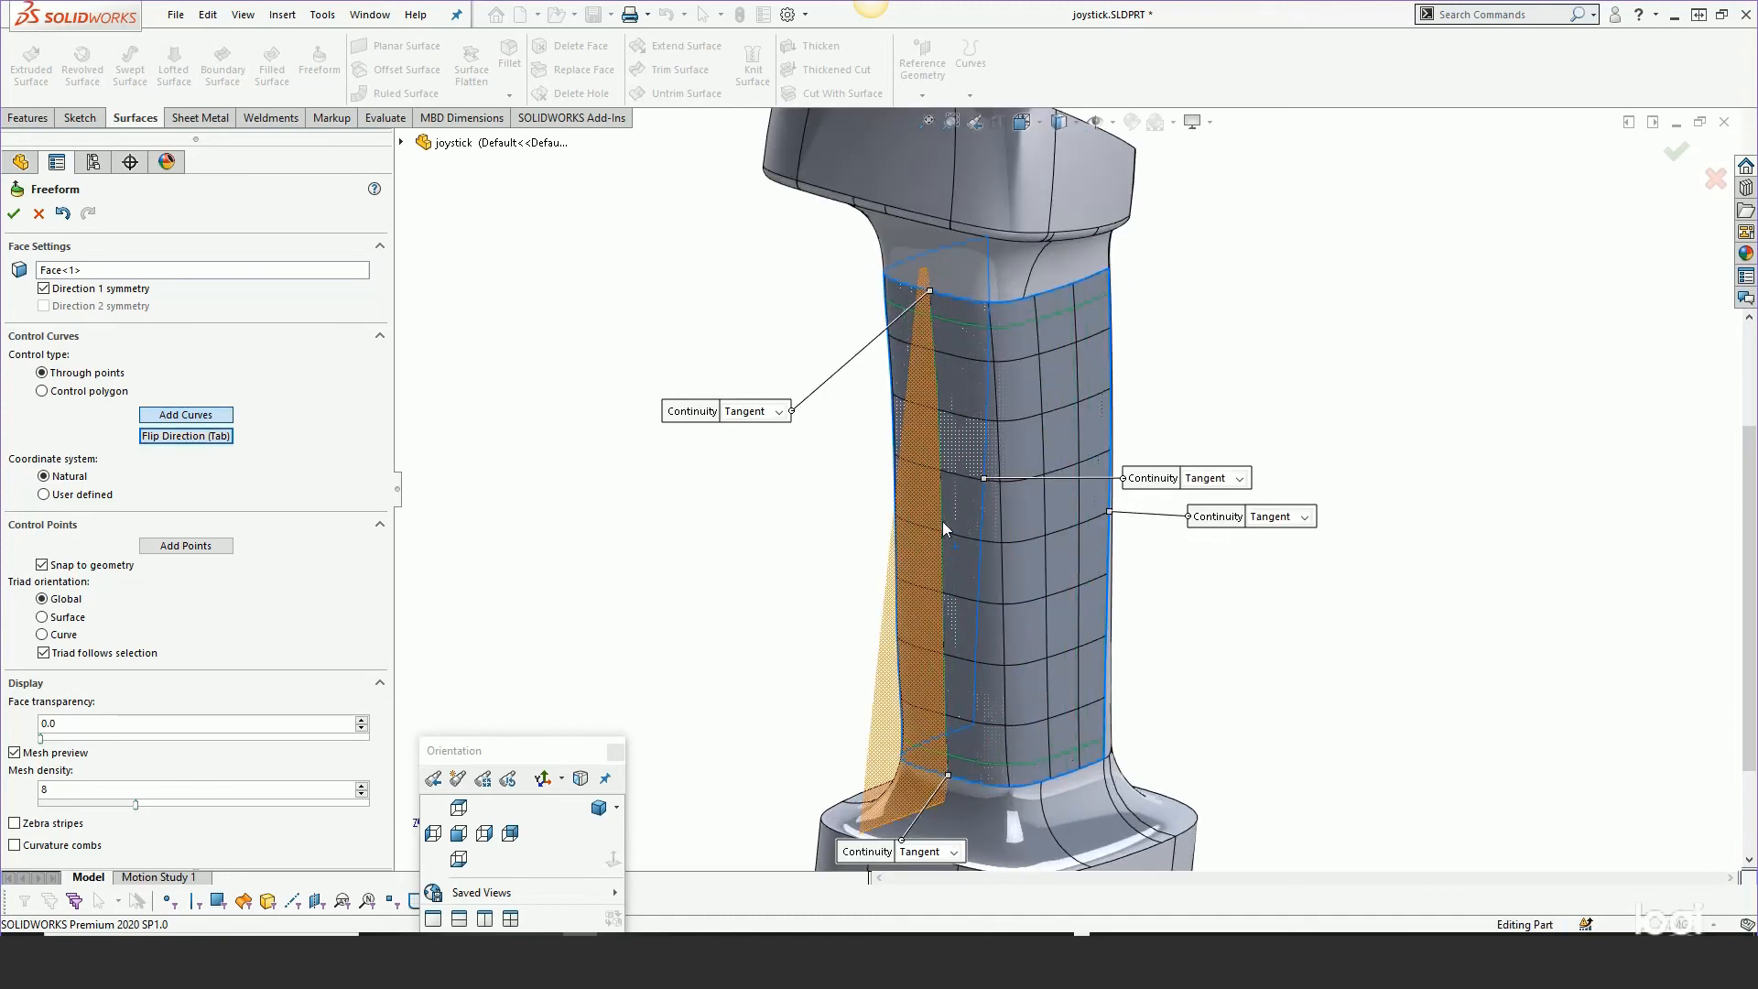
scroll(942, 520, "up", 2)
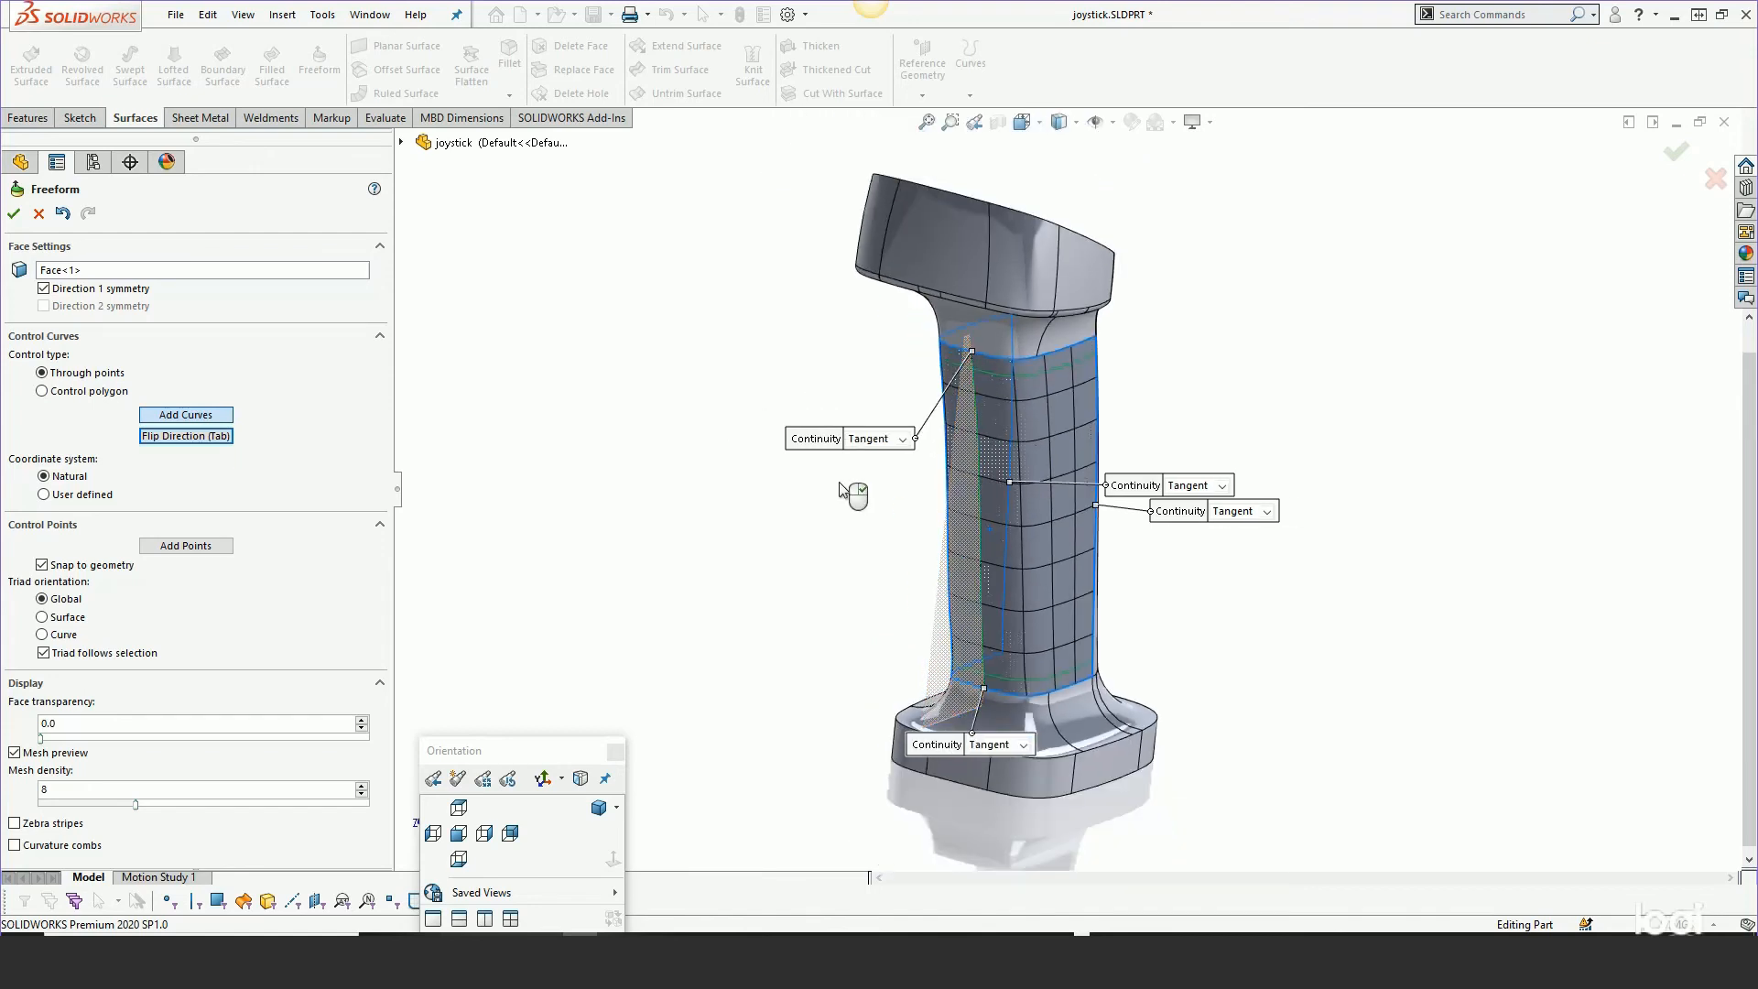
Add five control points along the symmetry-plane curve, spread between the upper and lower crosswise control curves
left_click(485, 833)
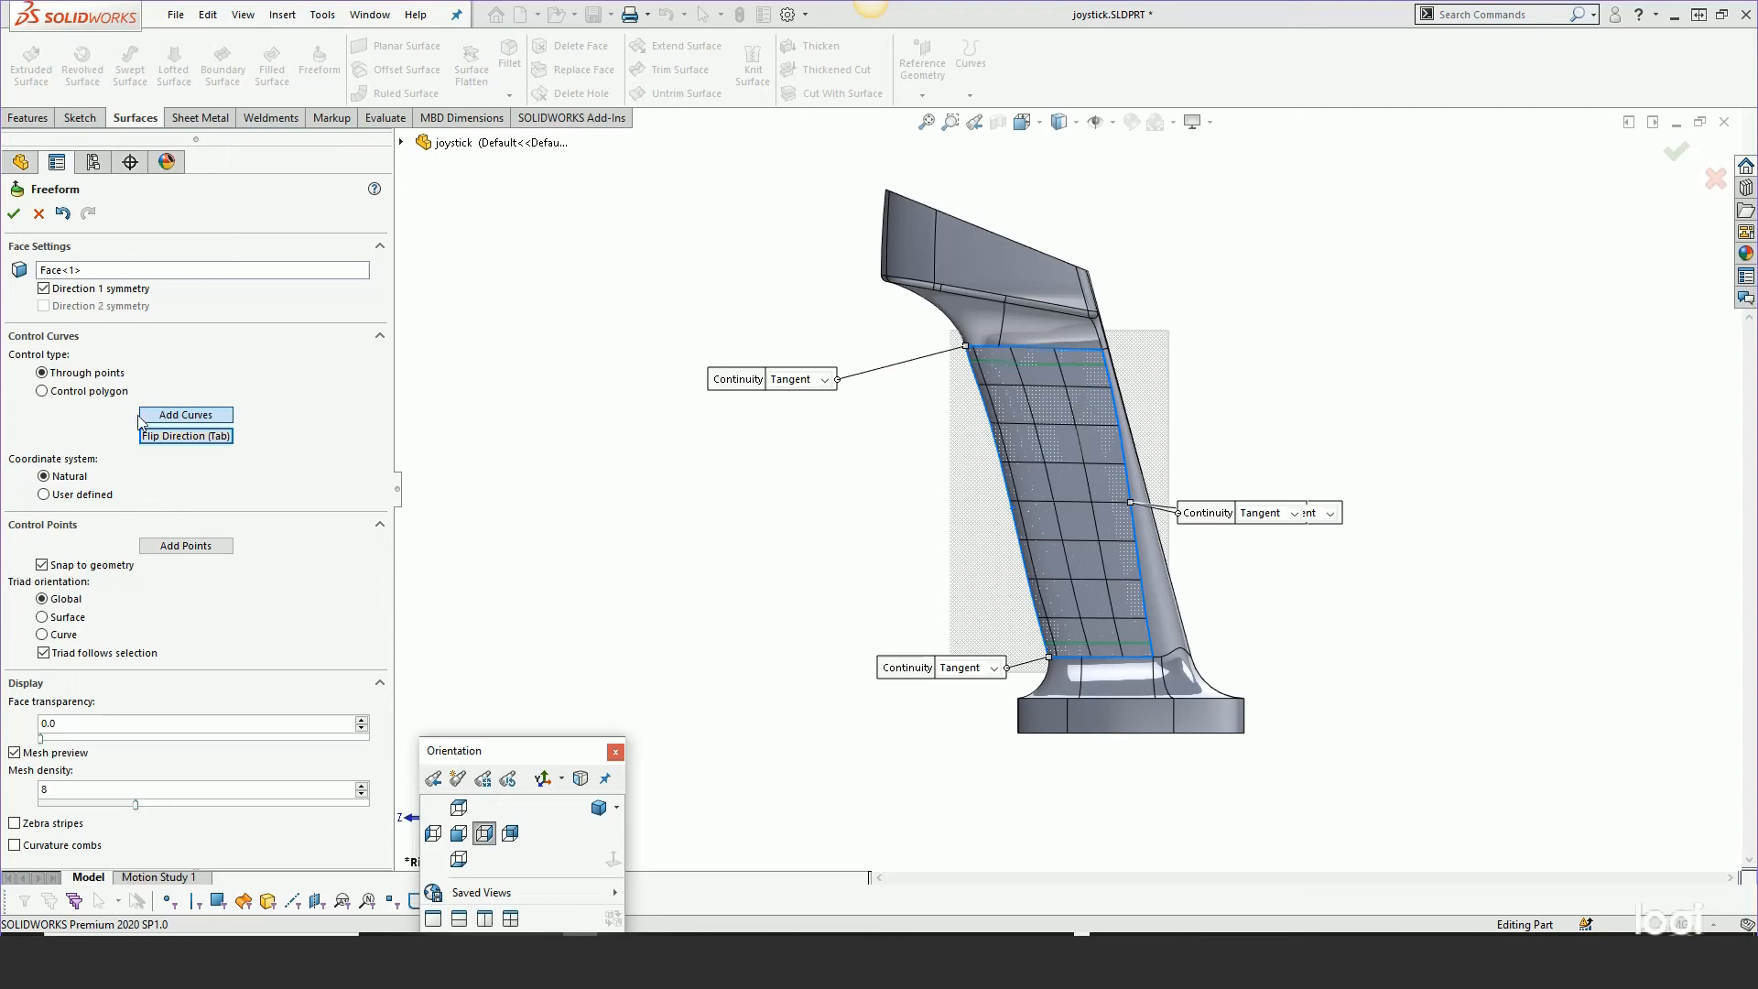
left_click(186, 545)
scroll(1044, 449, "down", 2)
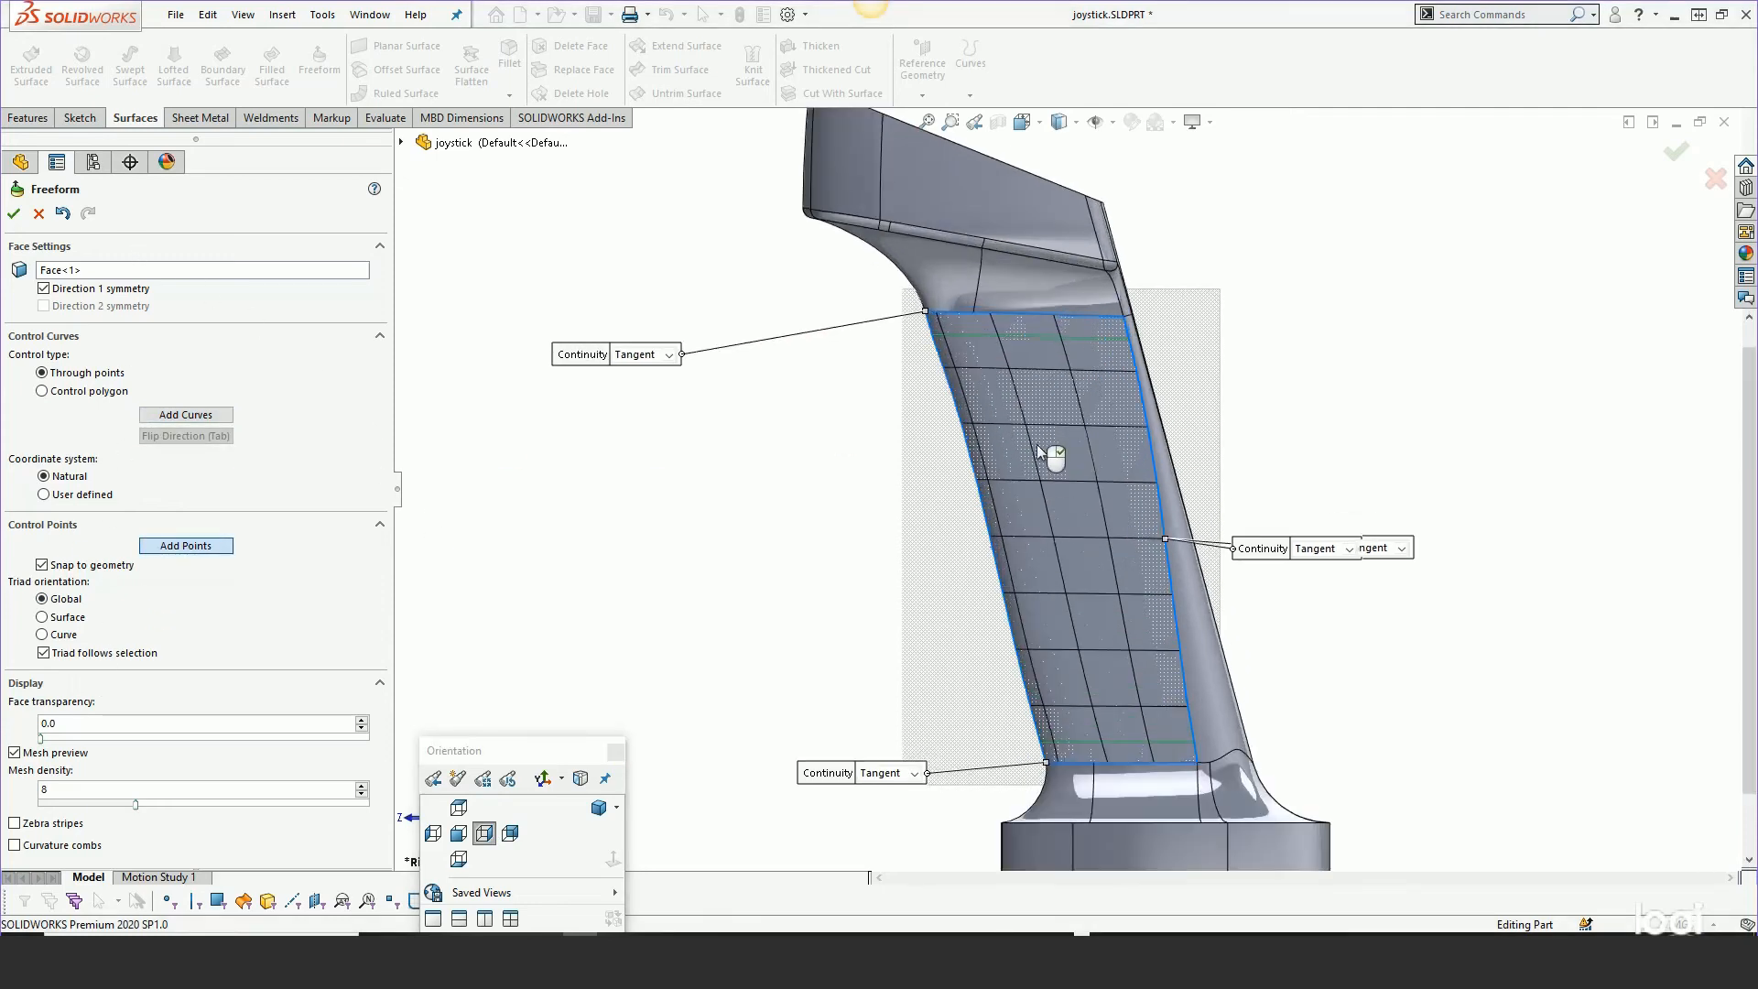
scroll(1039, 451, "down", 1)
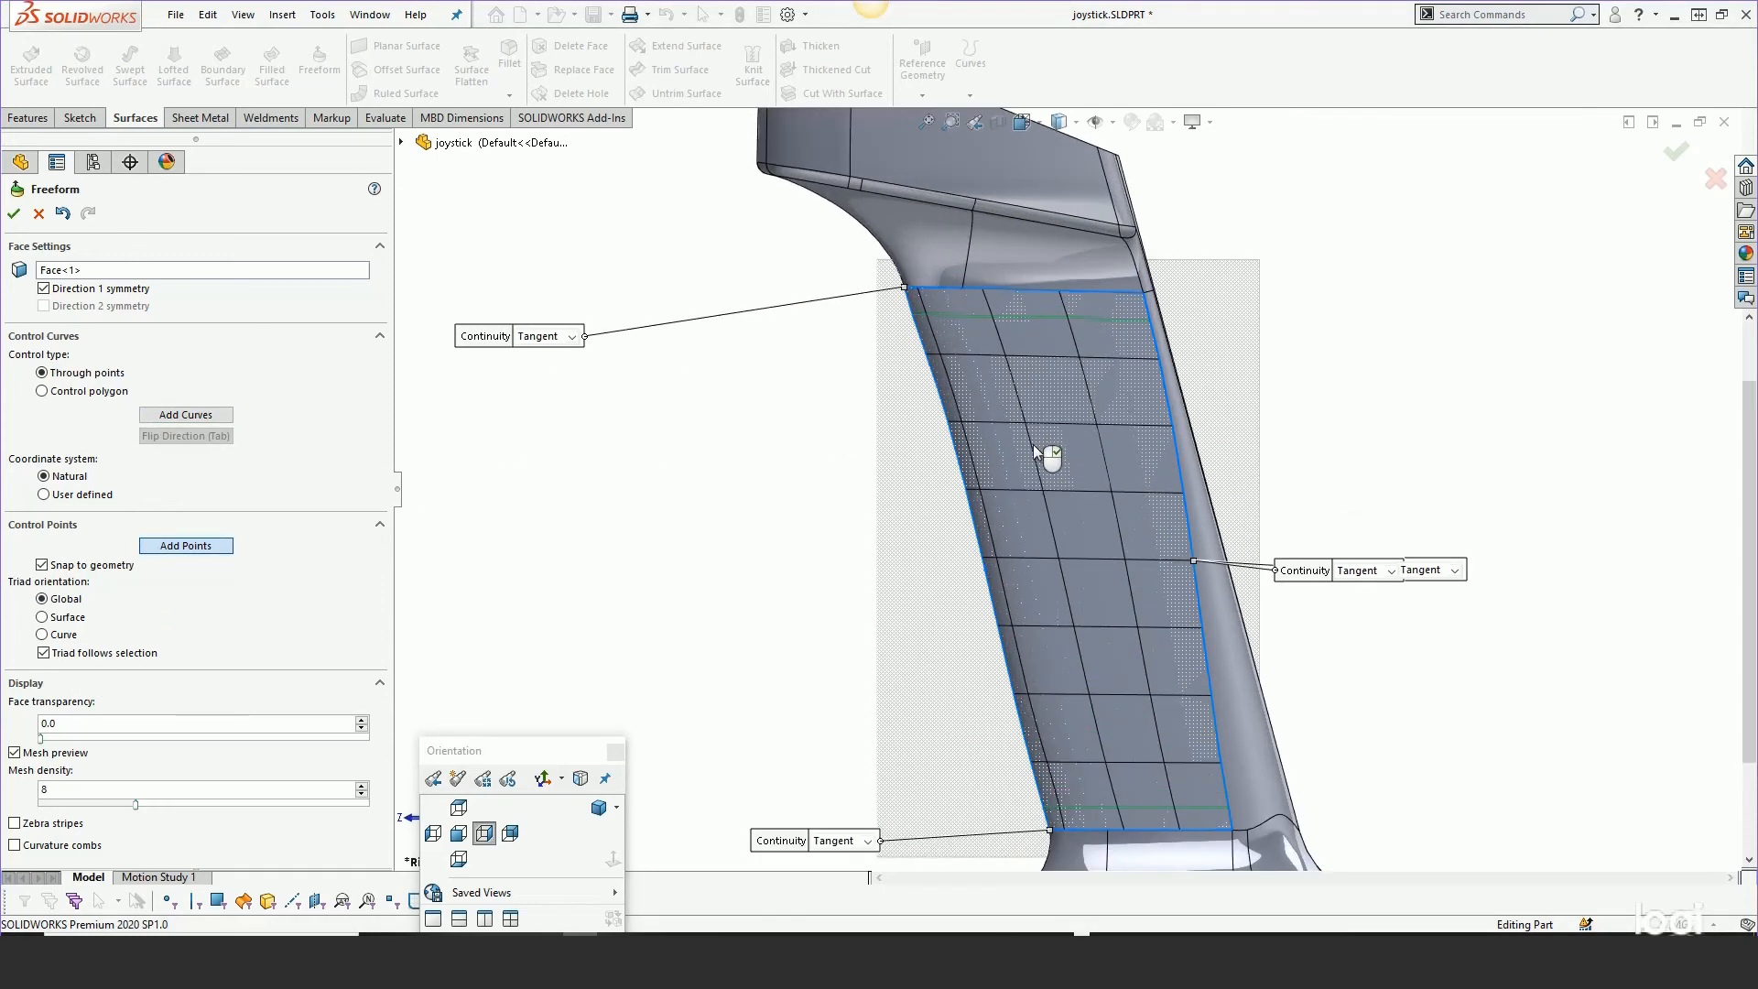
left_click(951, 424)
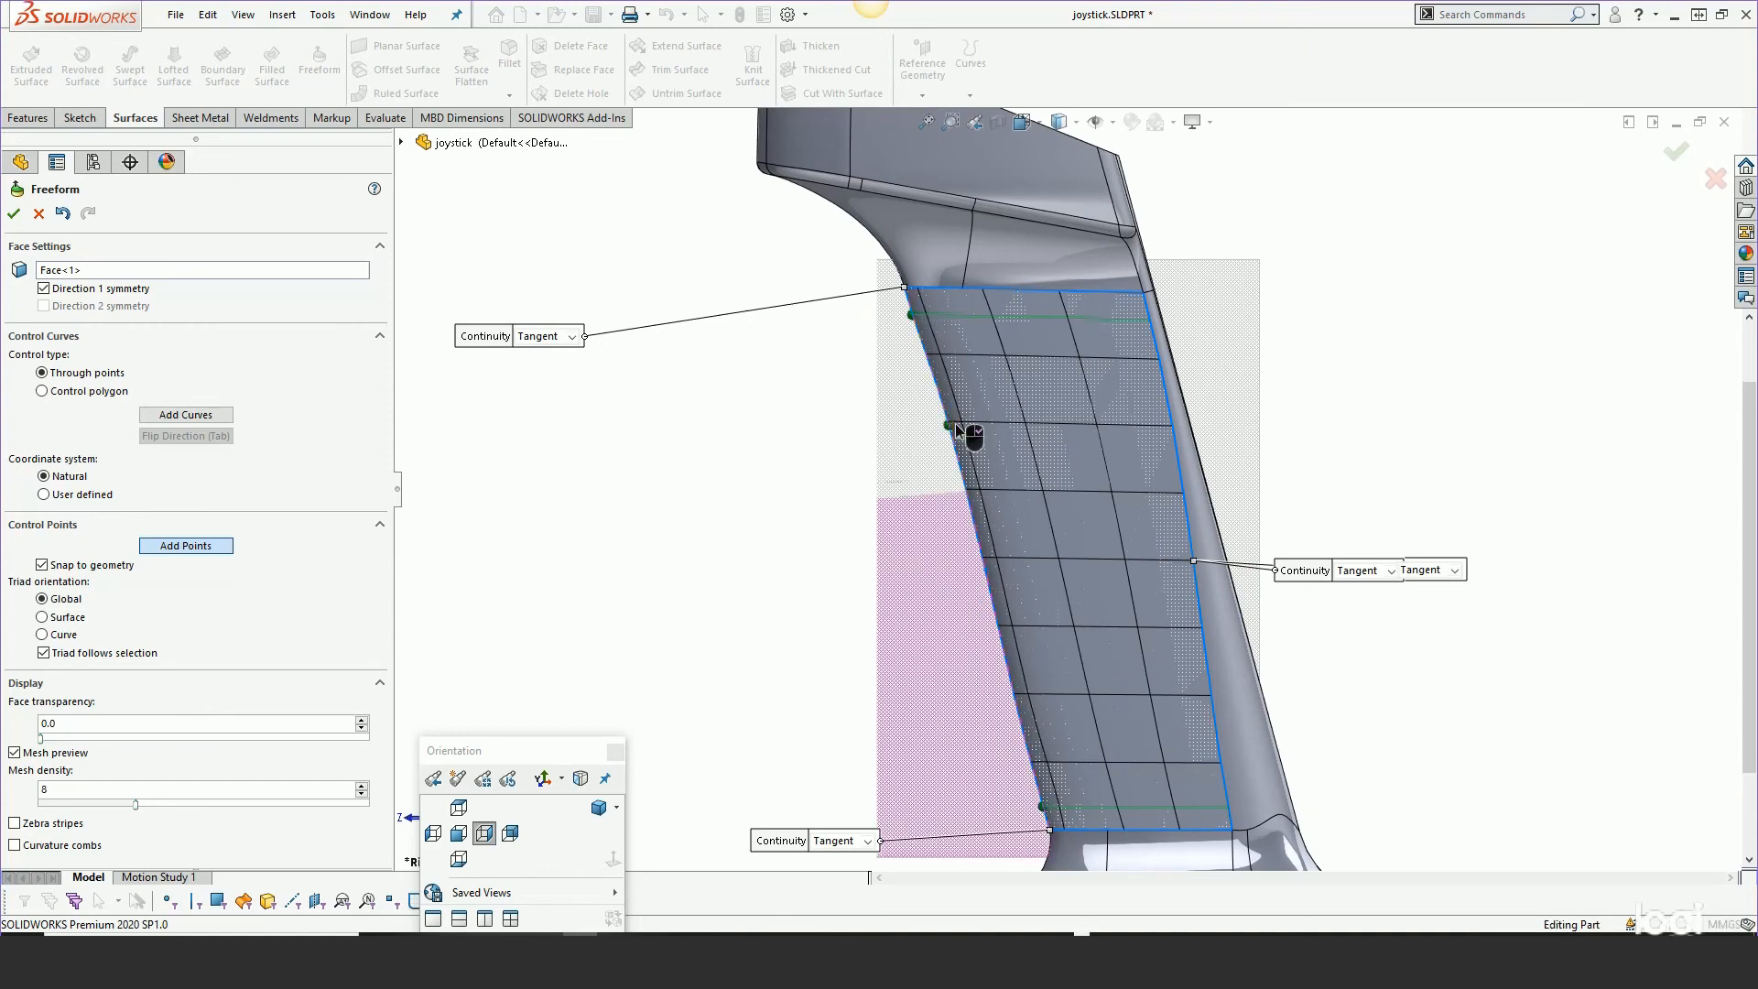
left_click(1005, 639)
left_click(938, 373)
left_click(976, 533)
left_click(1025, 730)
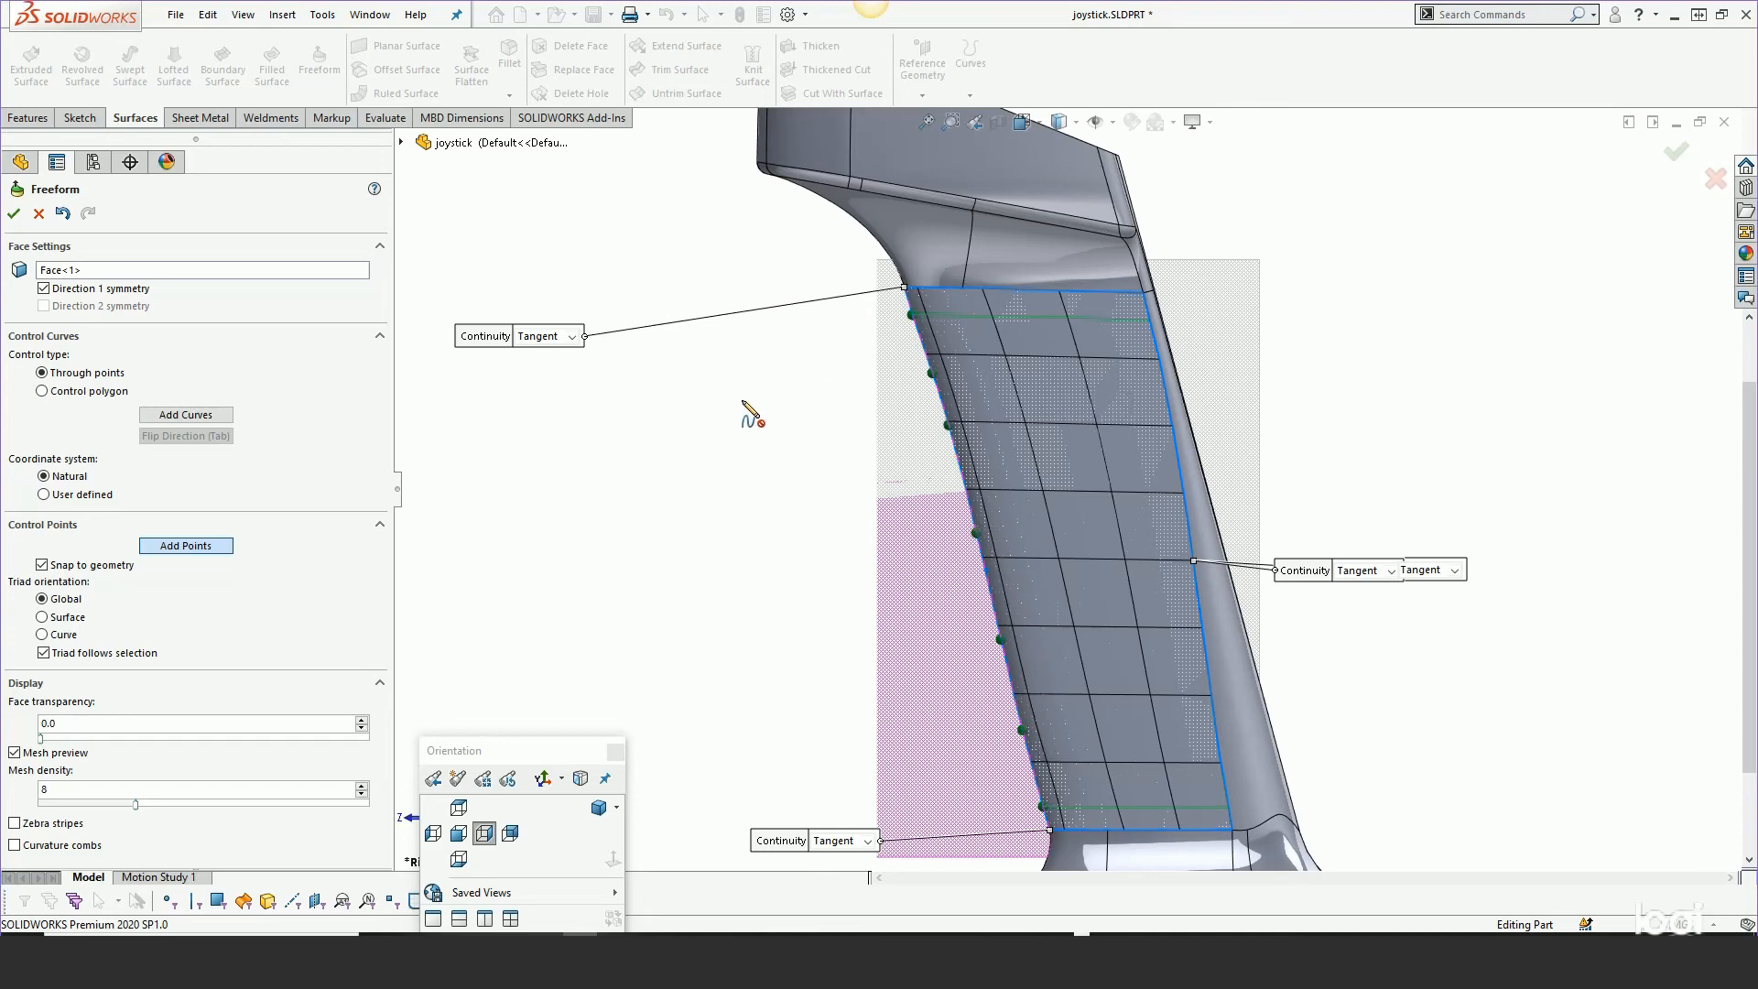
right_click(751, 385)
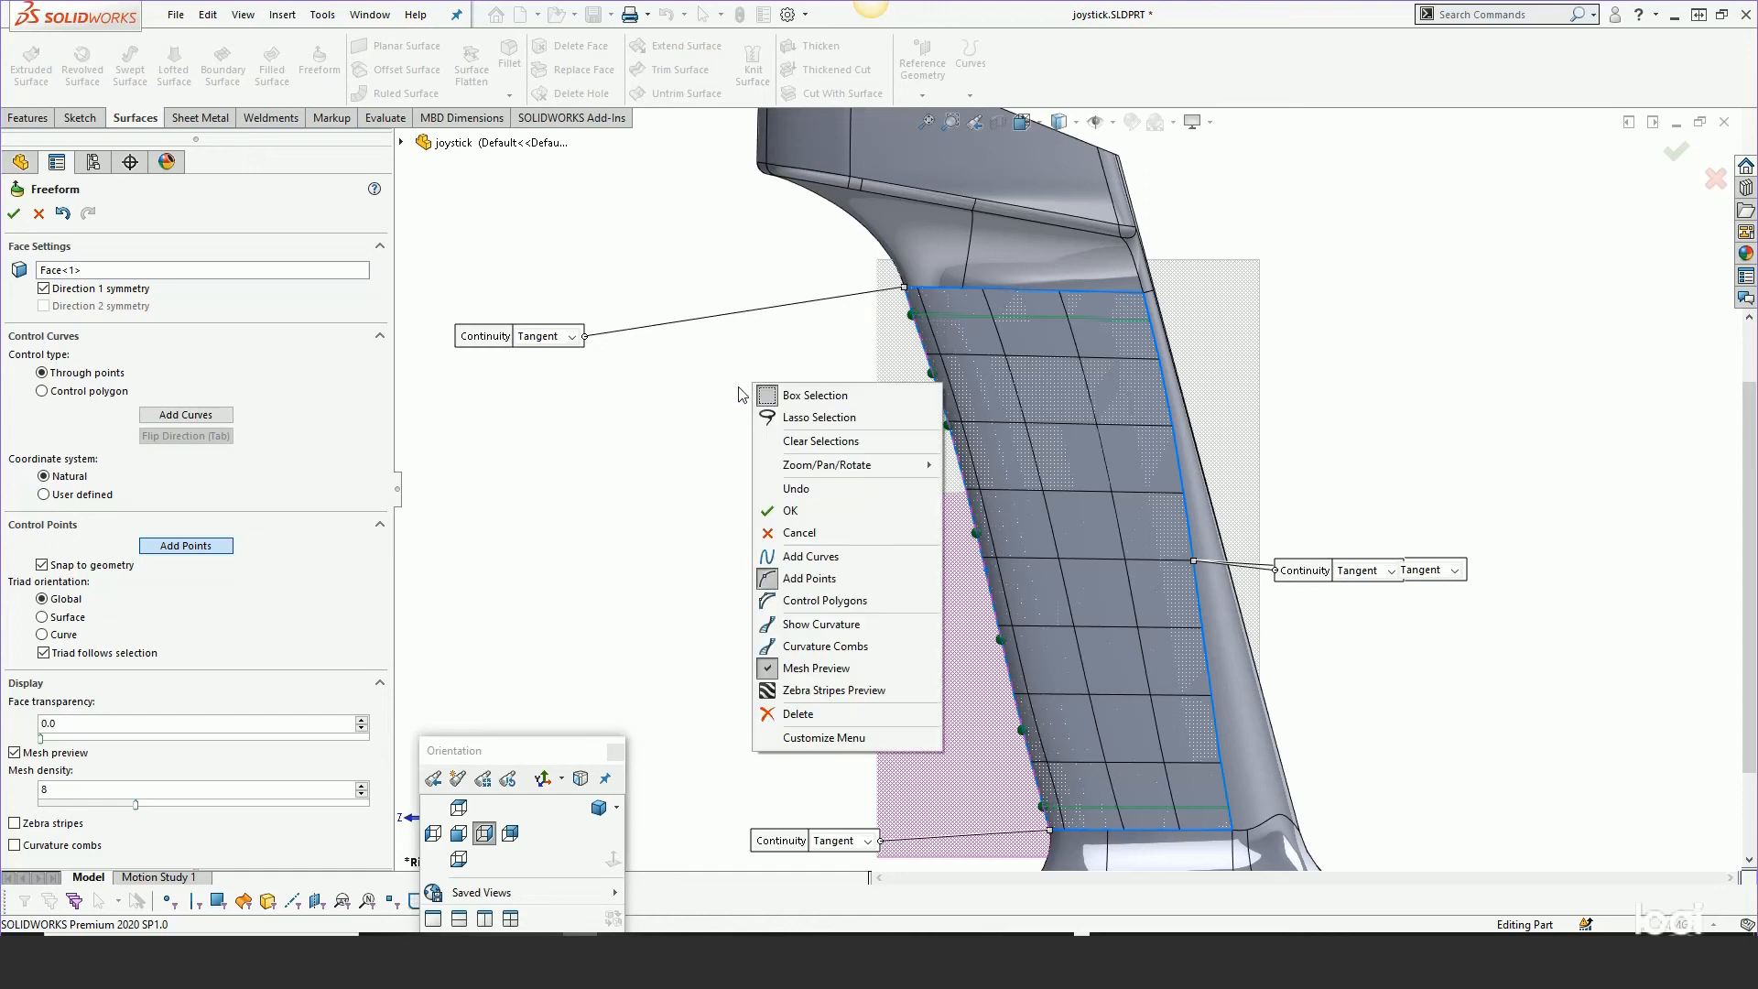
left_click(708, 409)
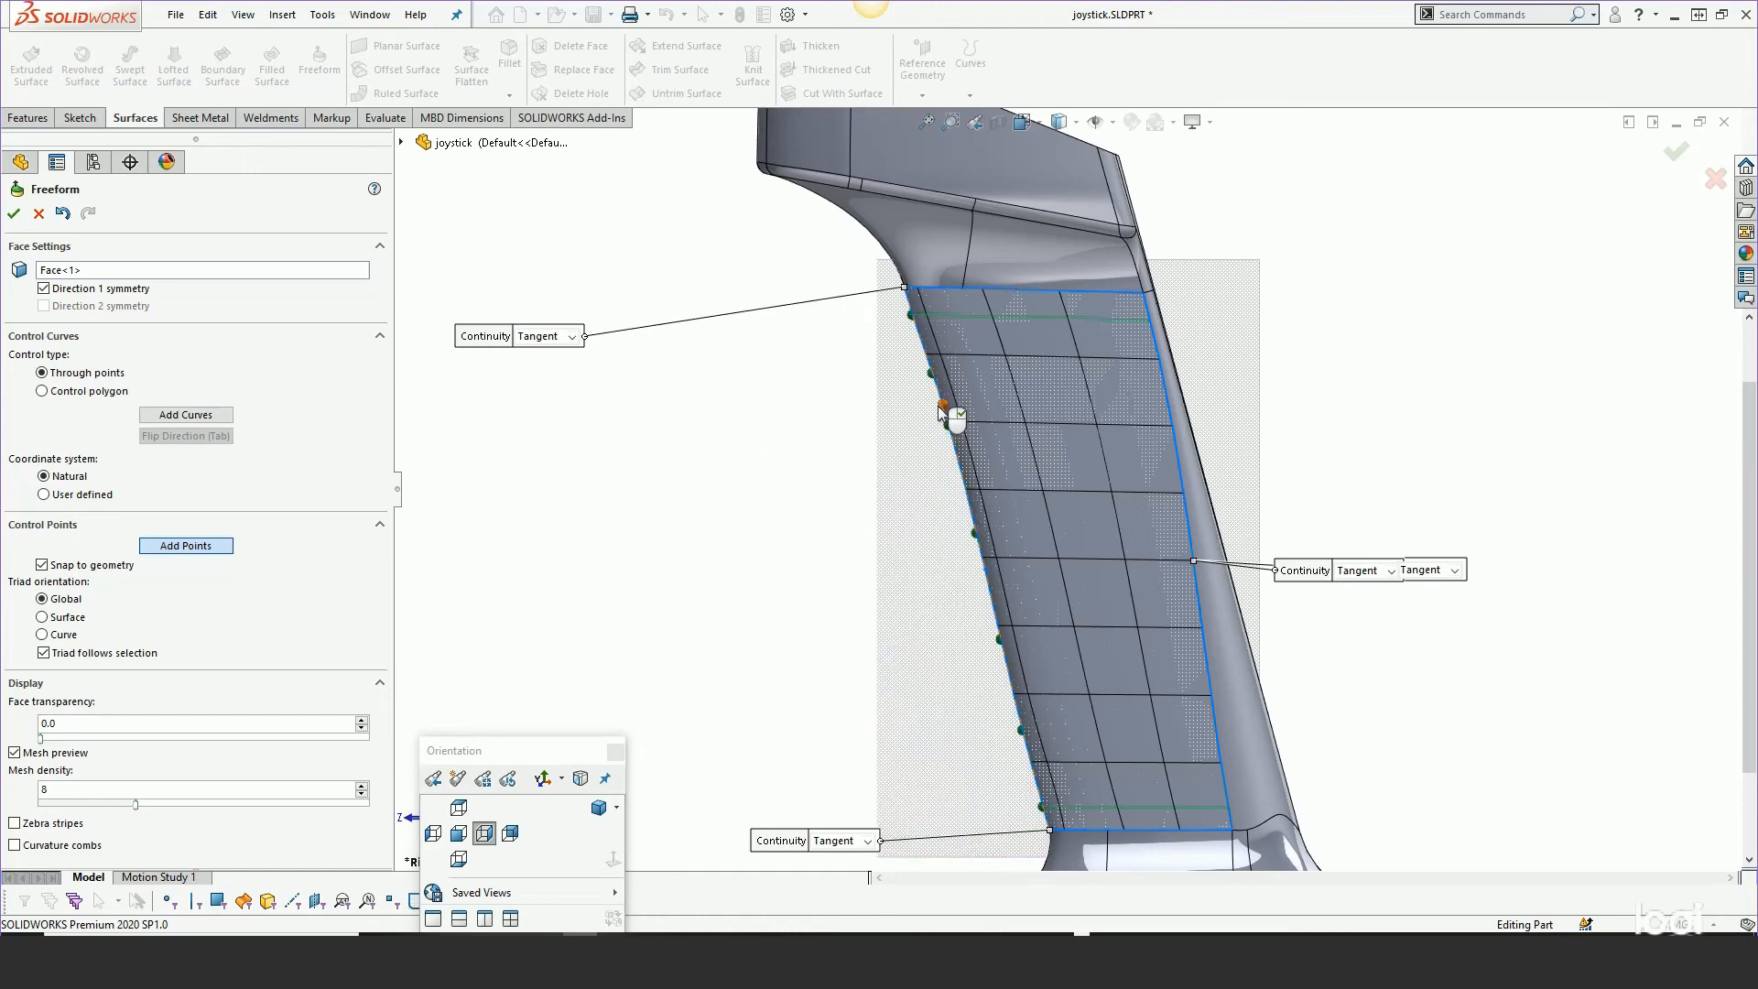
right_click(687, 458)
left_click(601, 604)
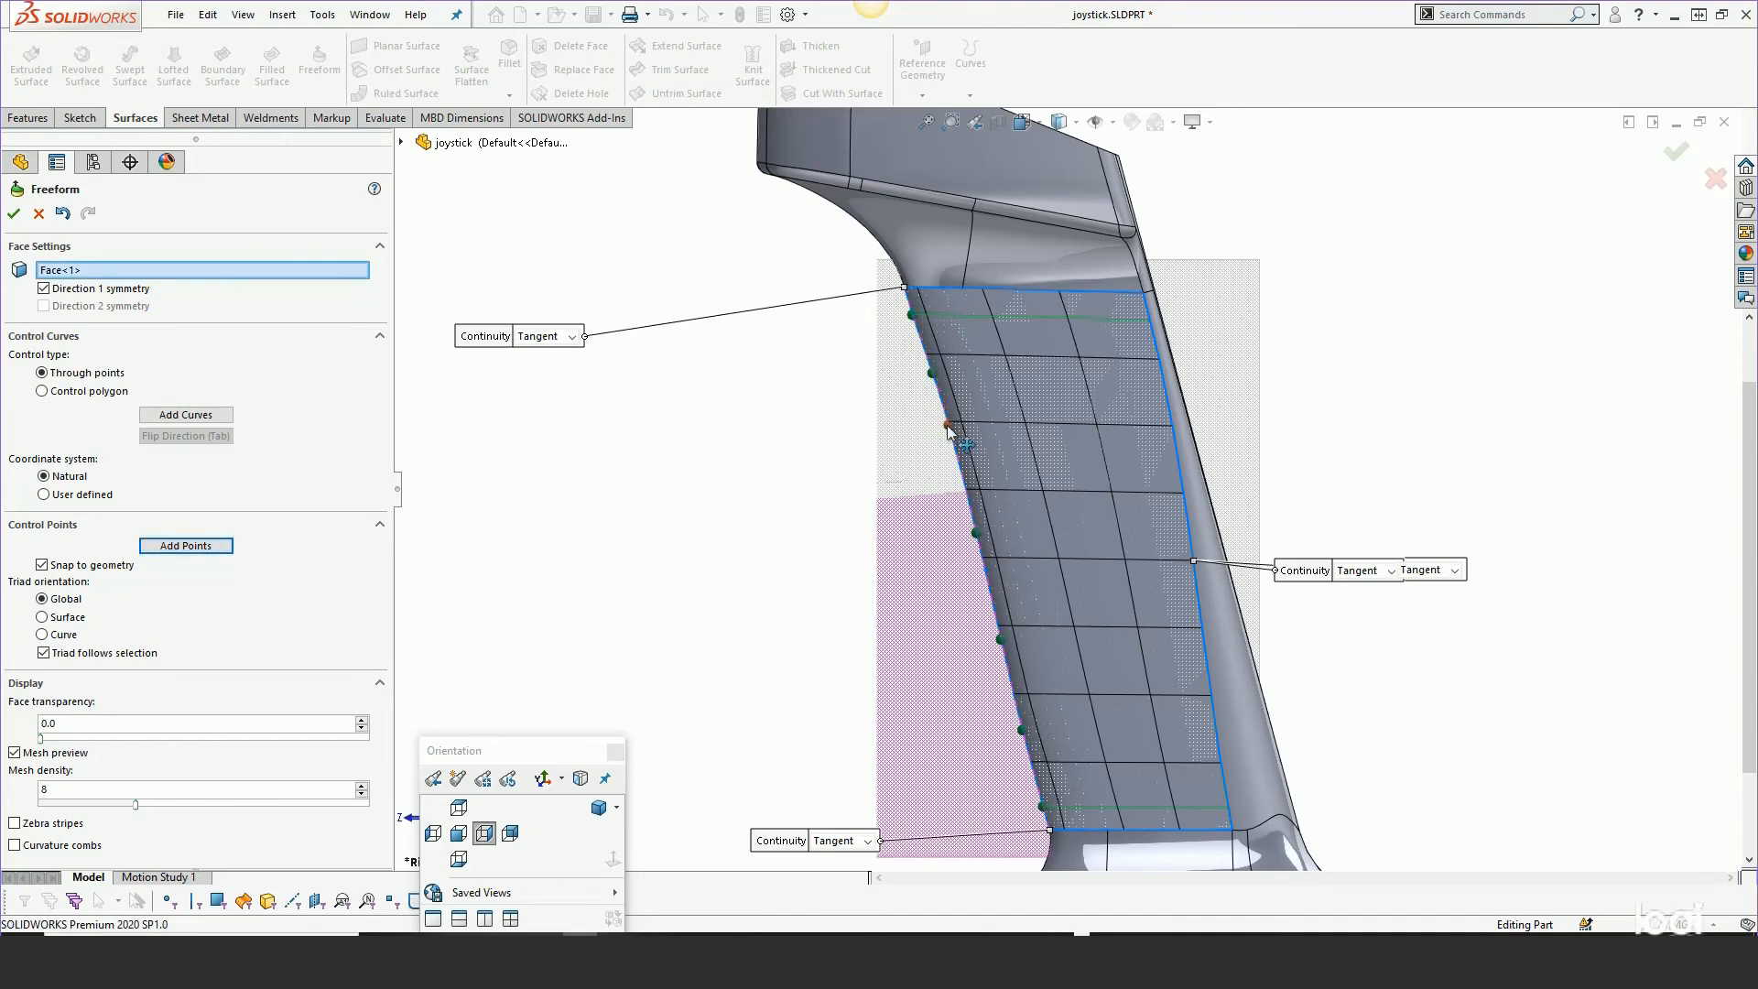
Nudge the second added control point about 2.1 mm down, and pull it and the fourth point outward along Z to form two finger bumps
left_click(947, 415)
left_click_drag(949, 418, 954, 444)
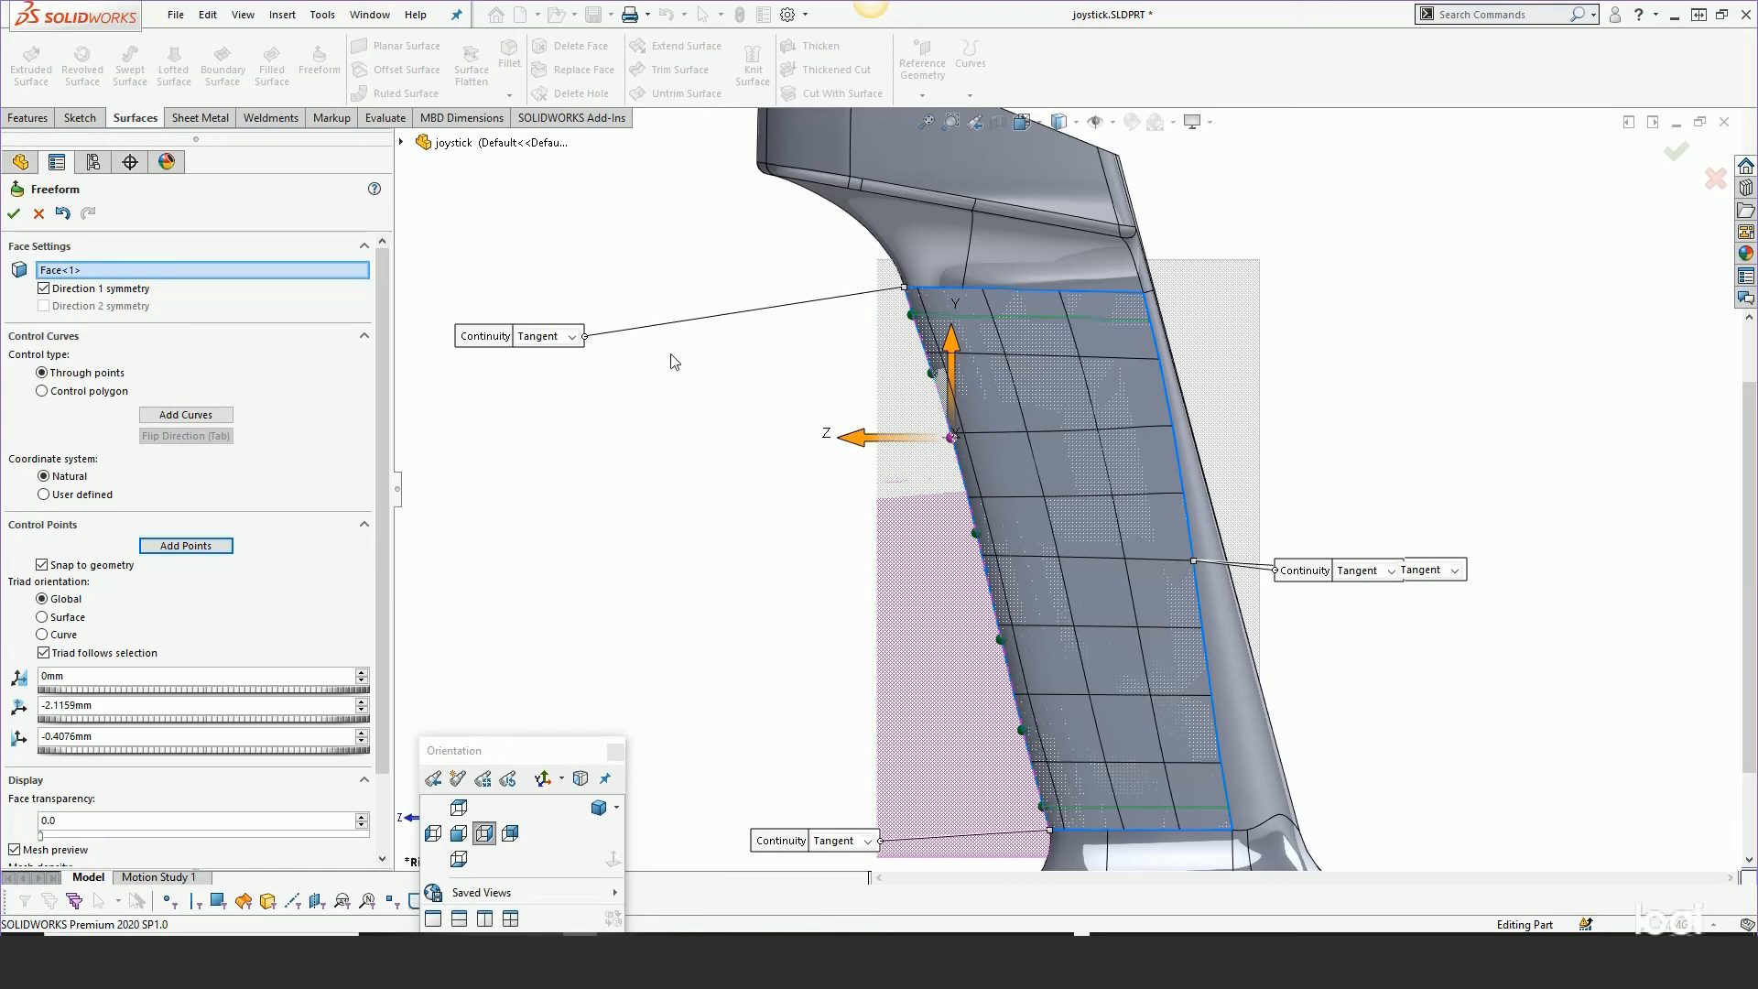
left_click(756, 386)
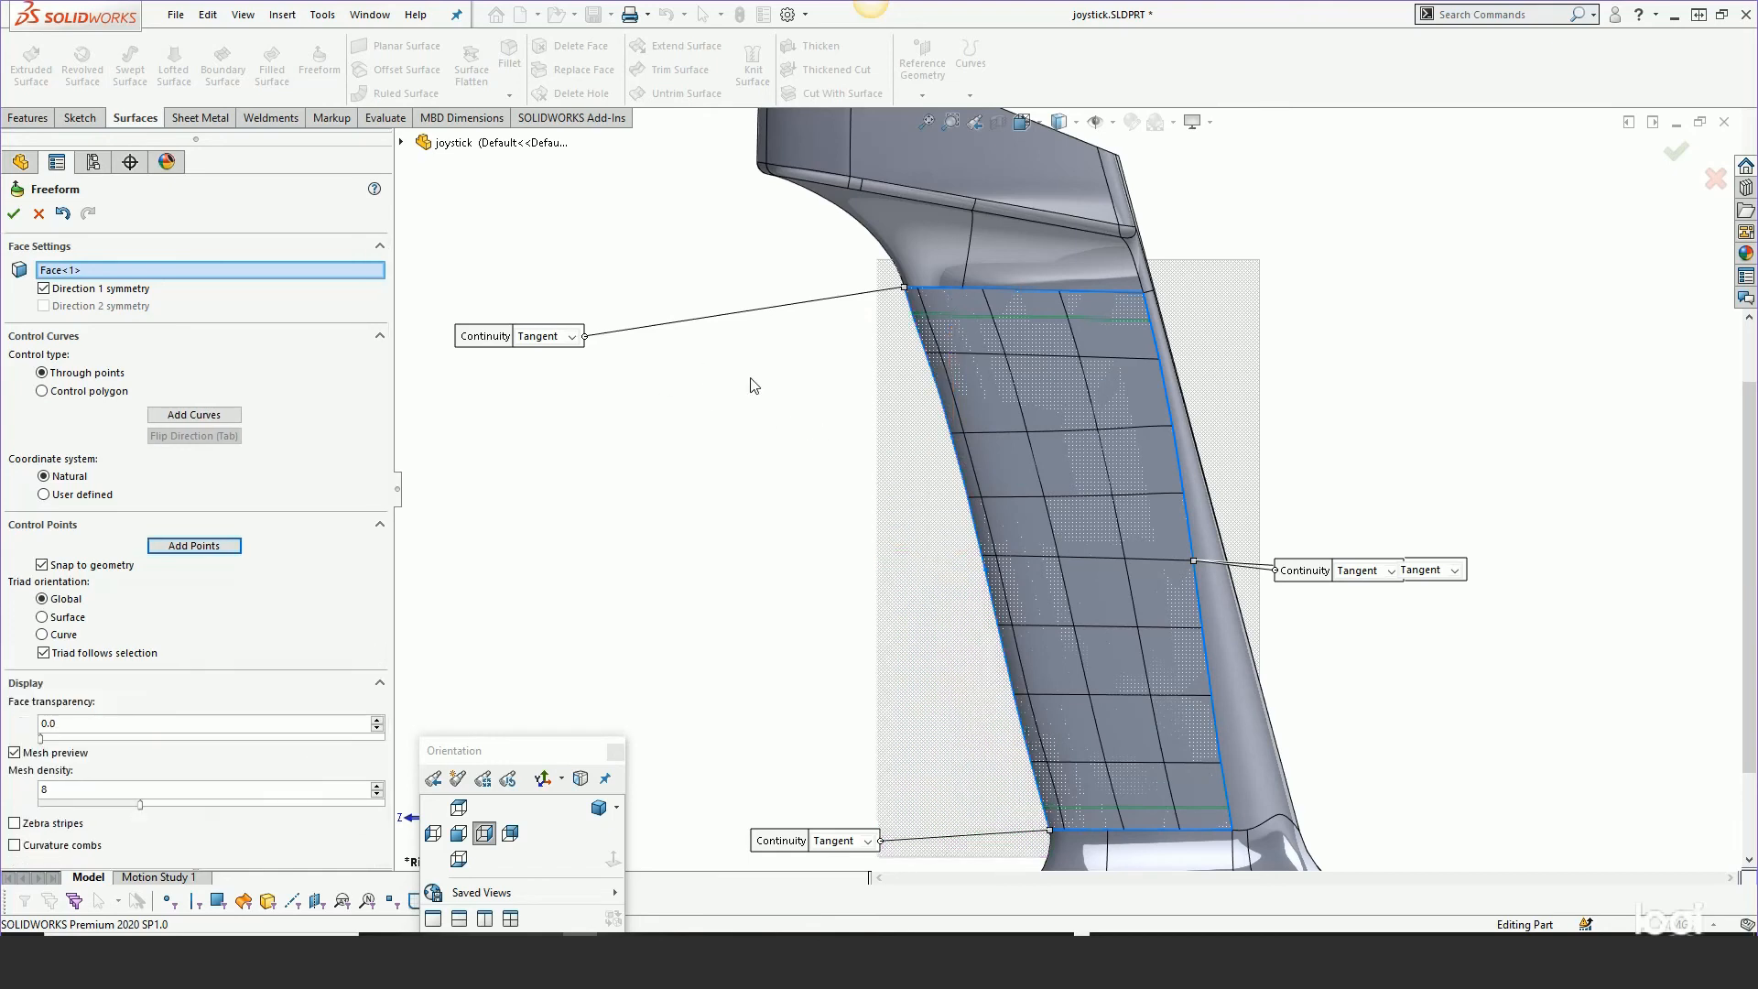
left_click(953, 439)
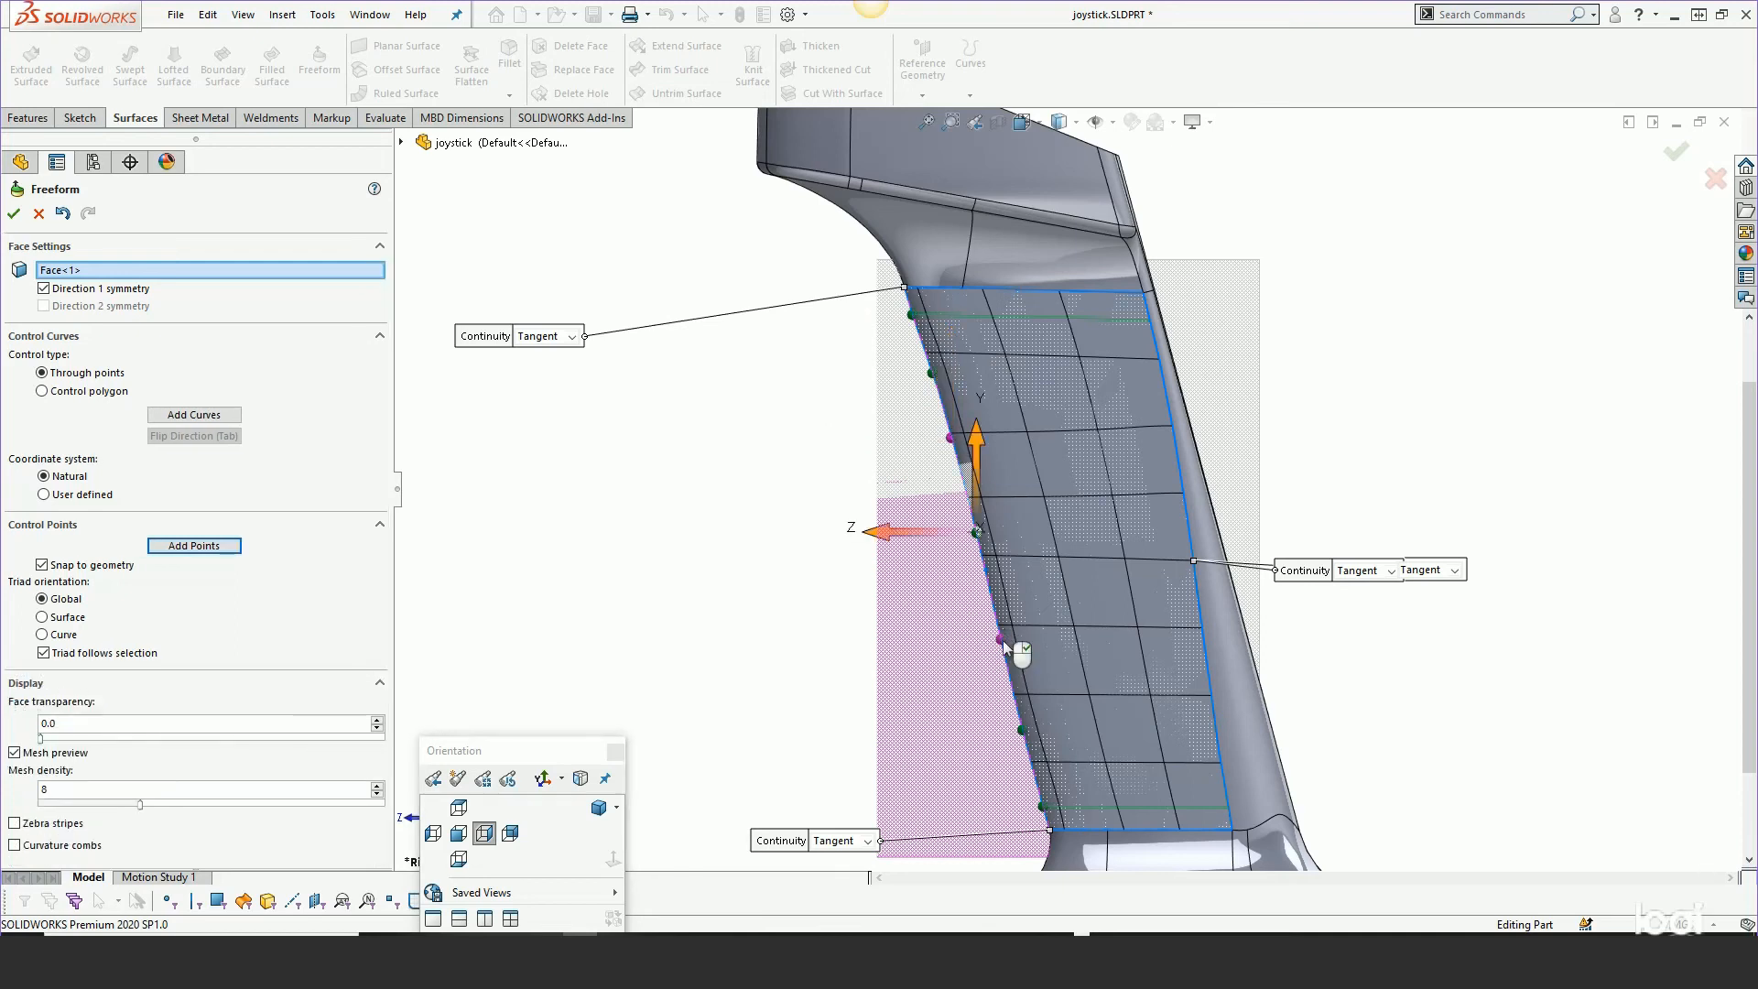
left_click_drag(893, 536, 842, 539)
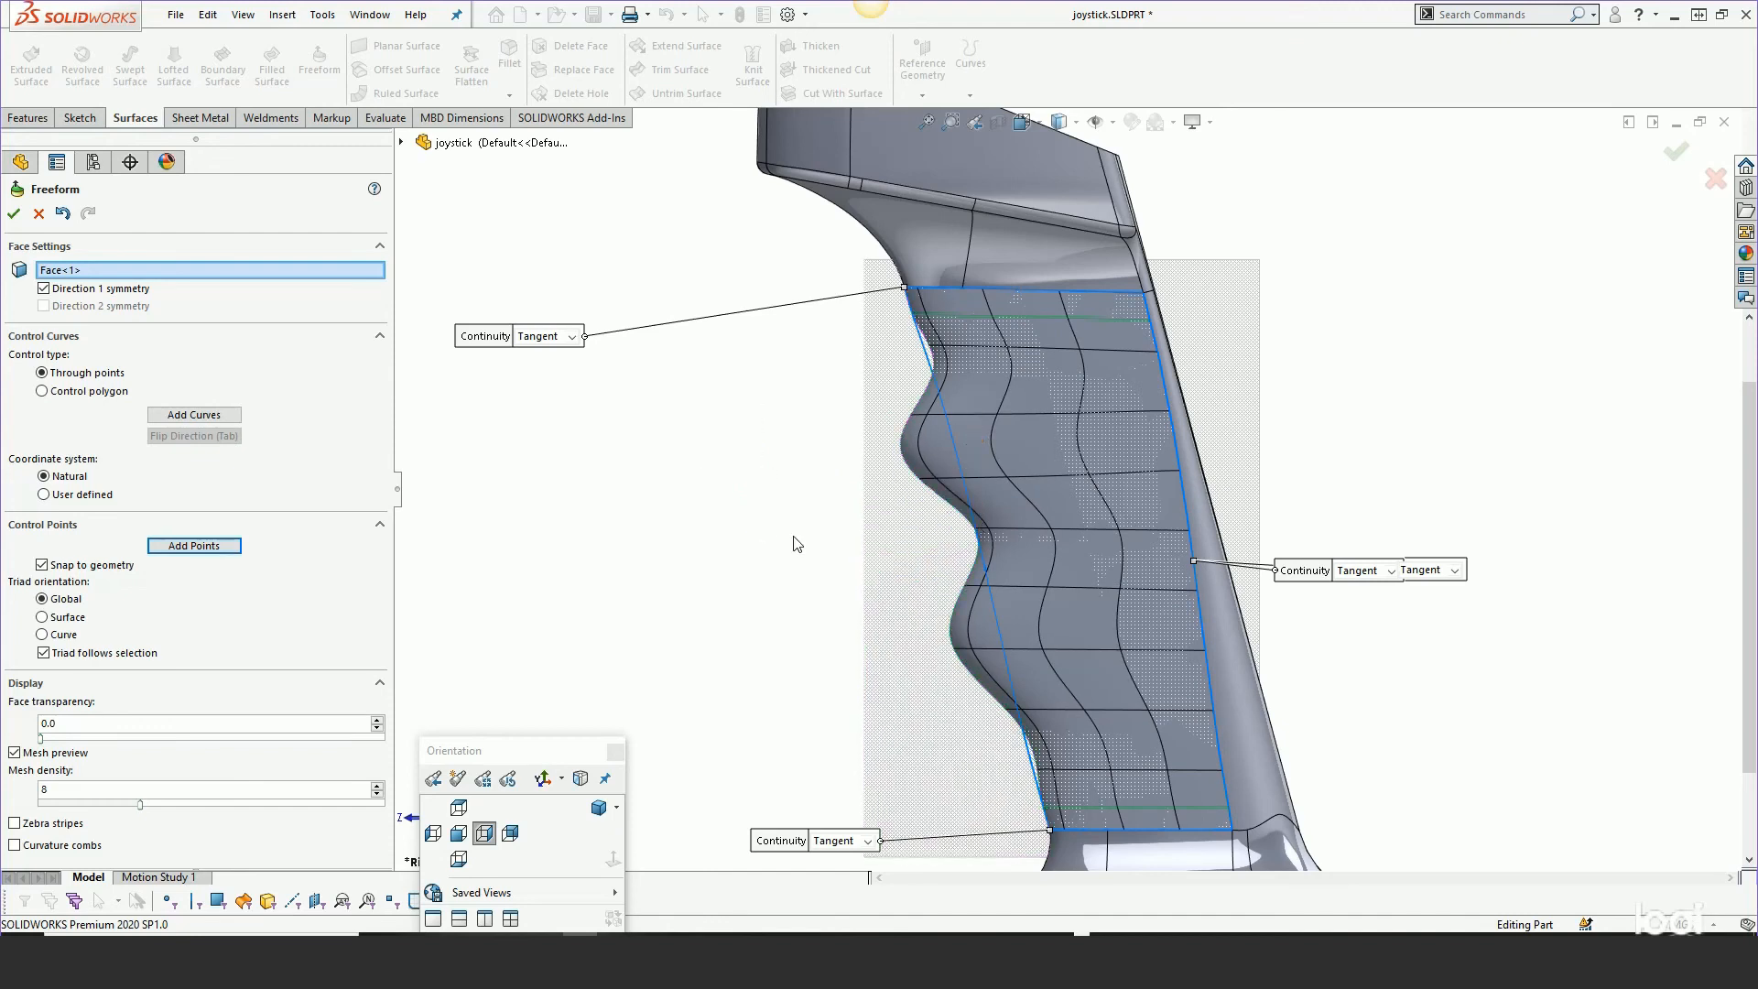
Add two crosswise control curves over the grip face, one at each of the two finger bumps
middle_click_drag(801, 537, 1076, 609)
scroll(1068, 621, "down", 3)
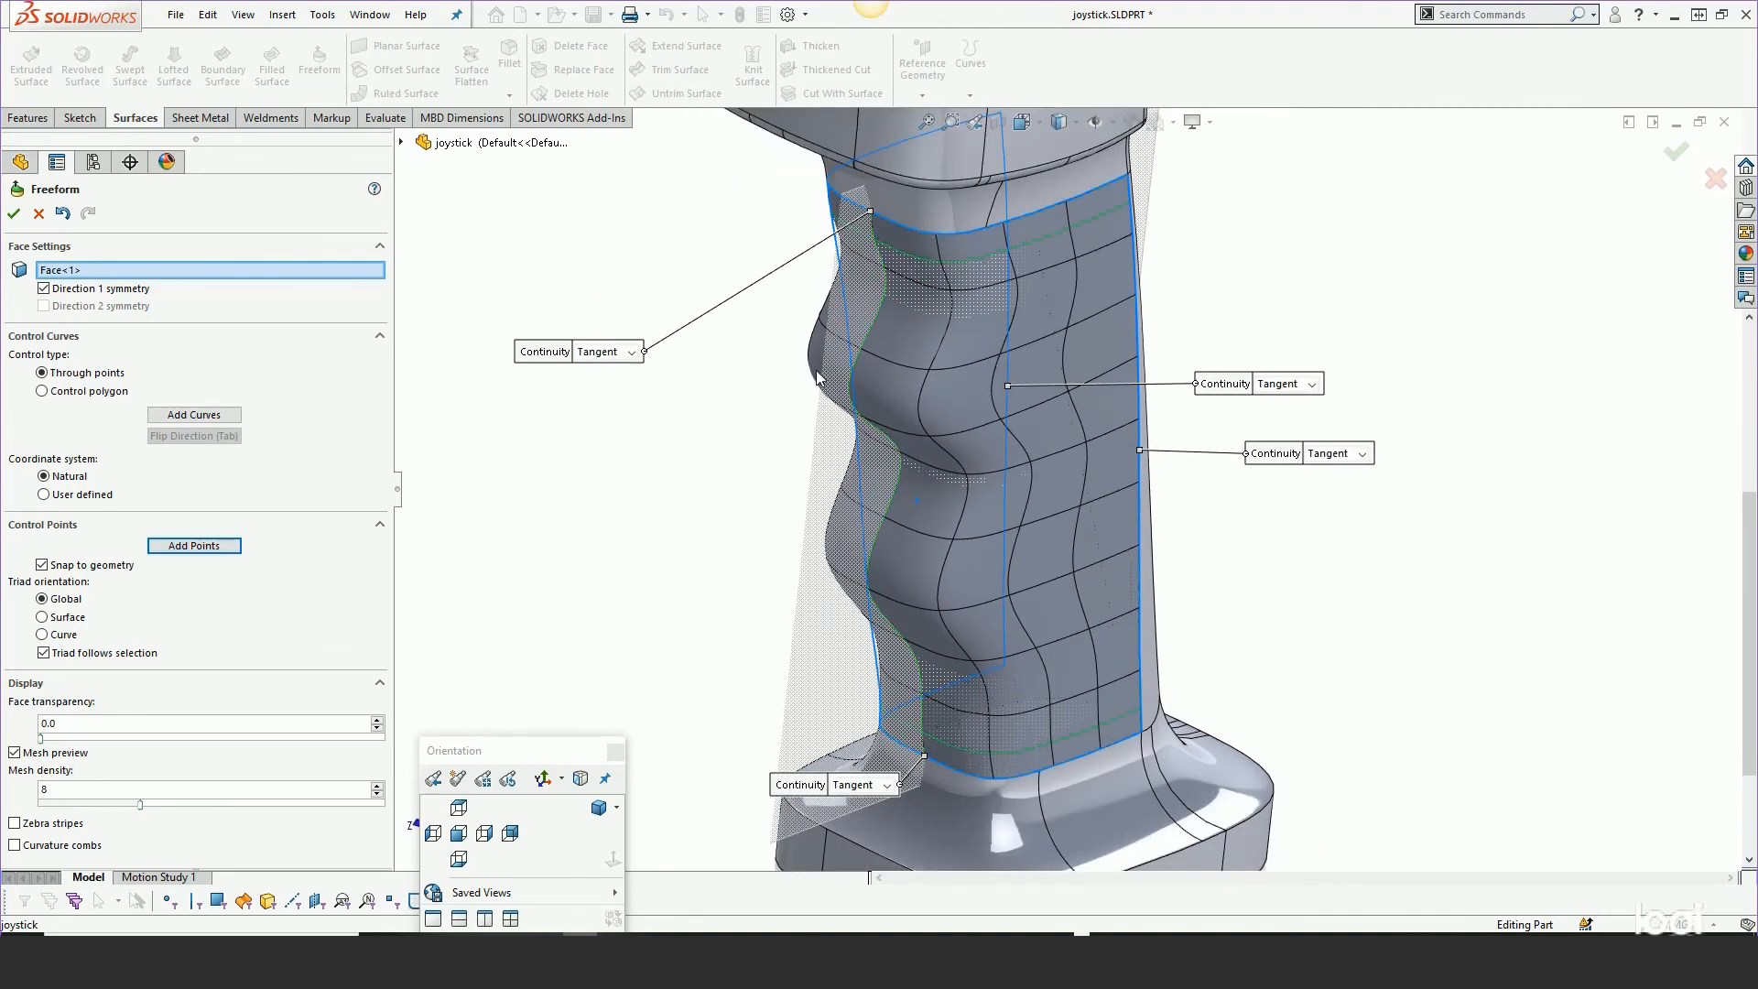
left_click(205, 419)
left_click(934, 414)
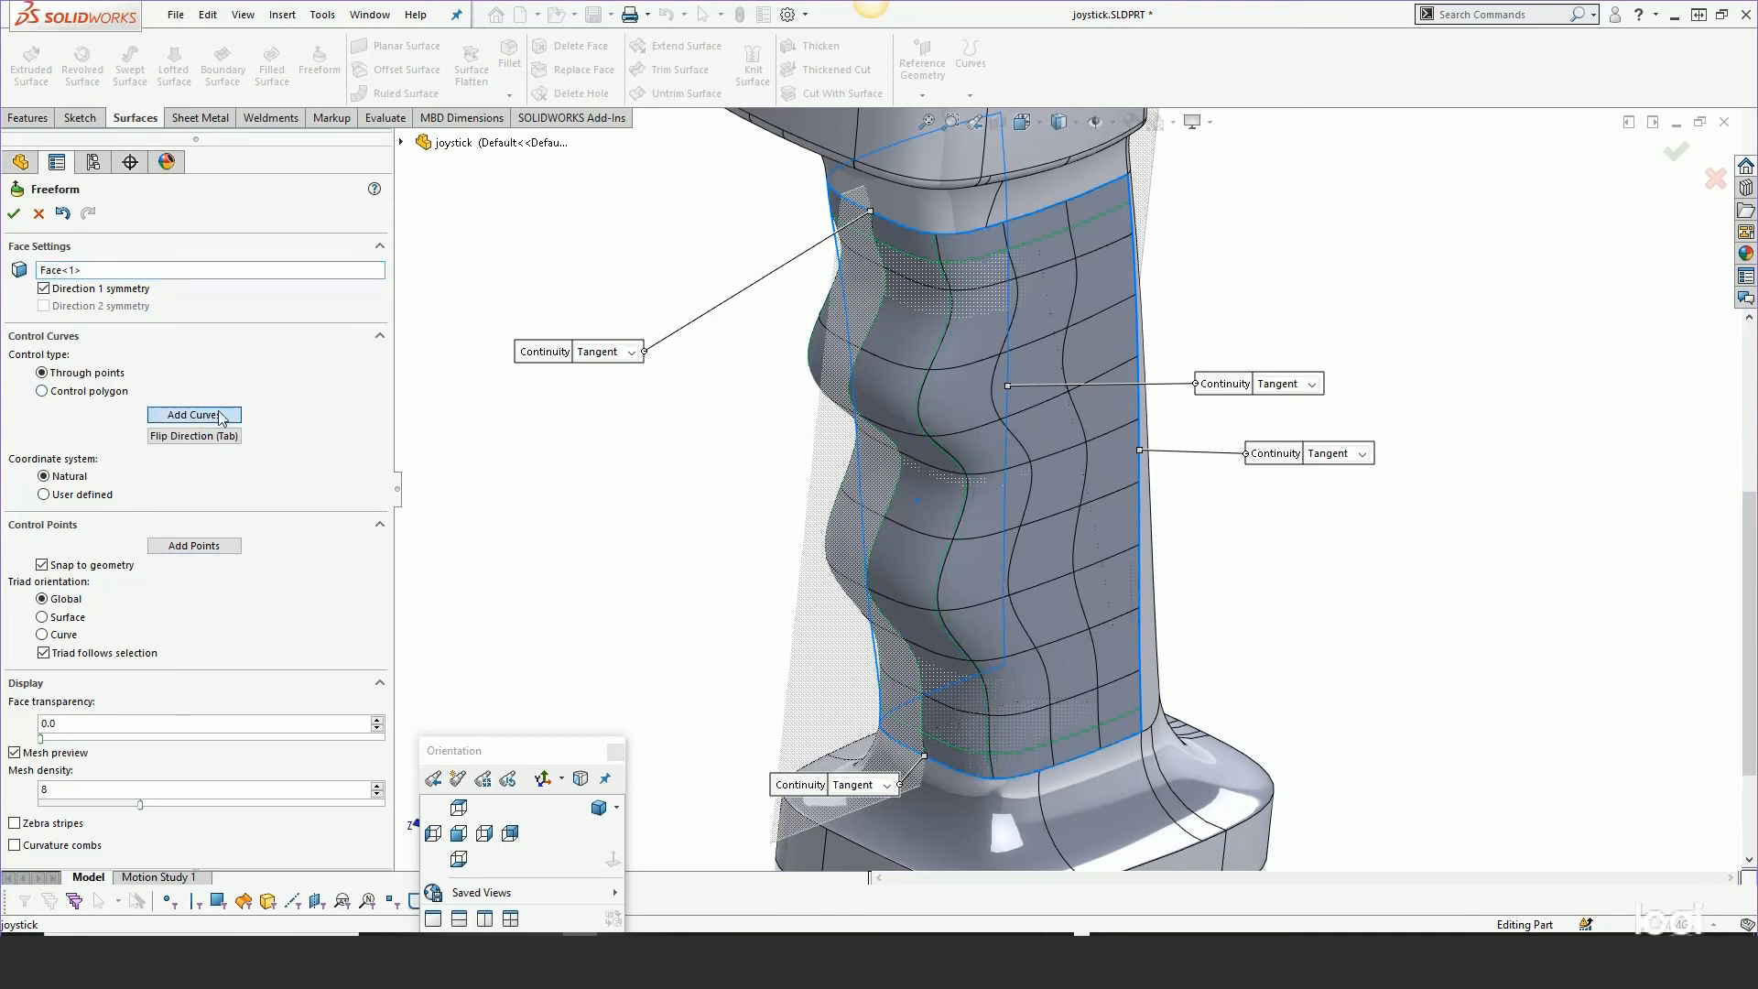
left_click(205, 434)
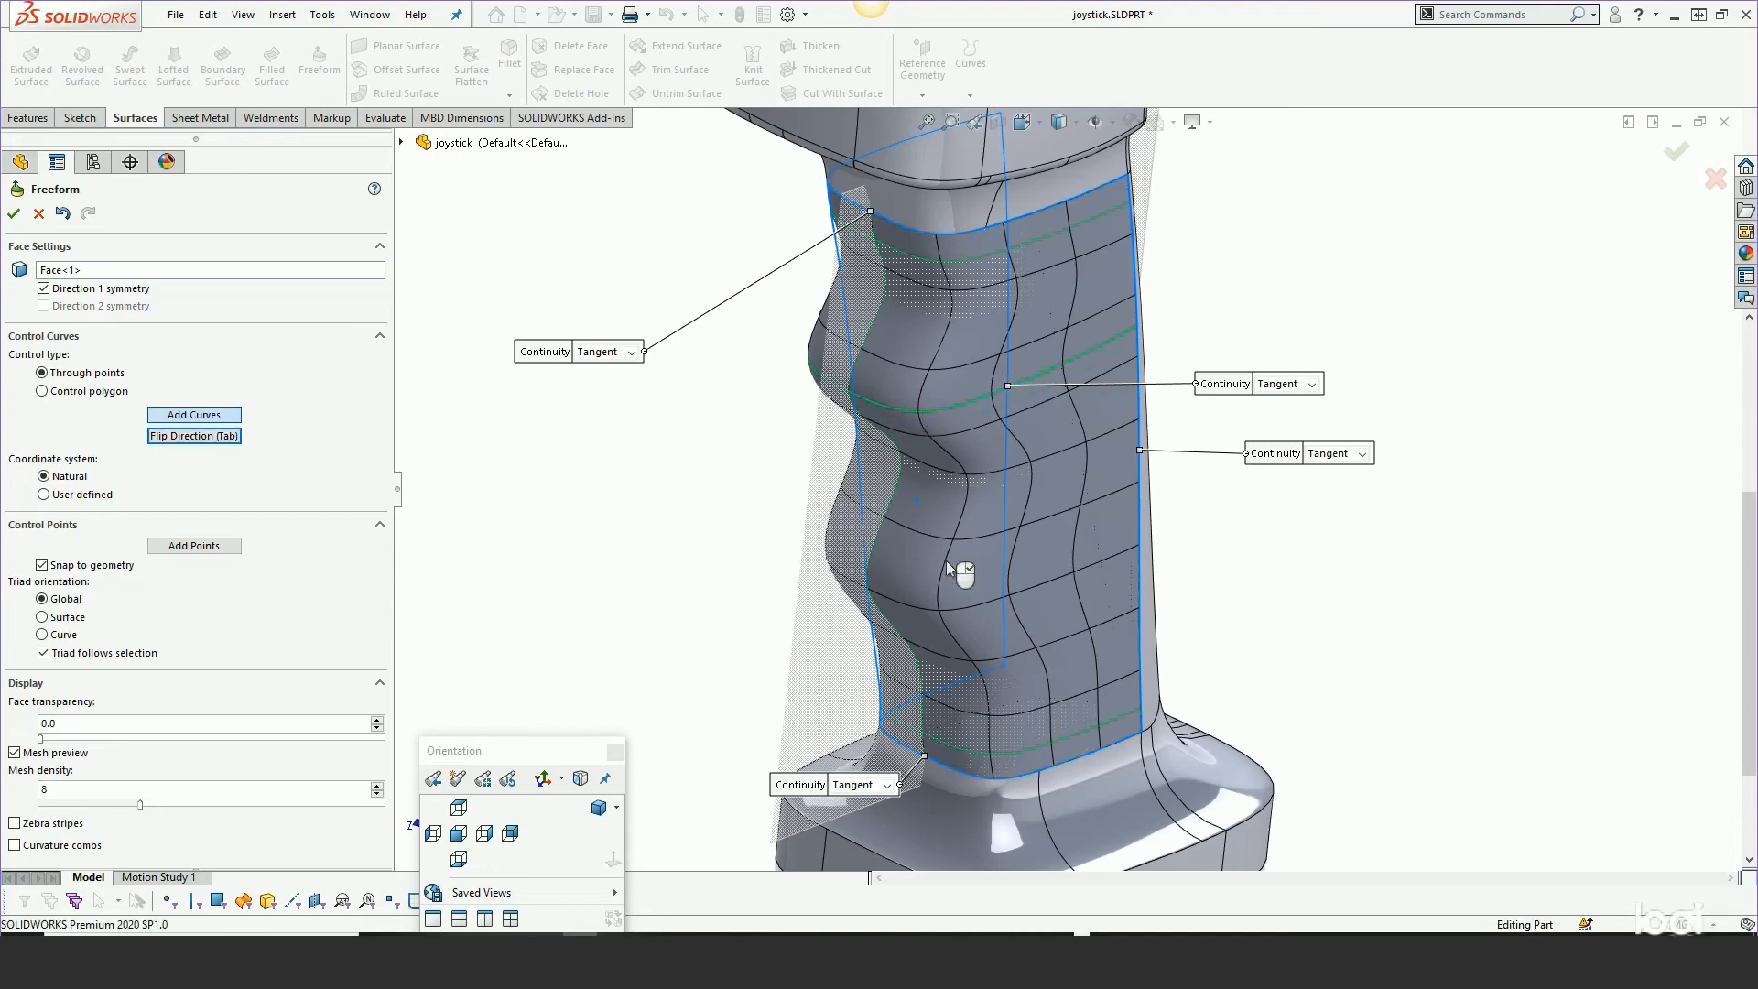
left_click(953, 612)
Add a control point at the rounded corner on each of the two new crosswise curves
right_click(610, 251)
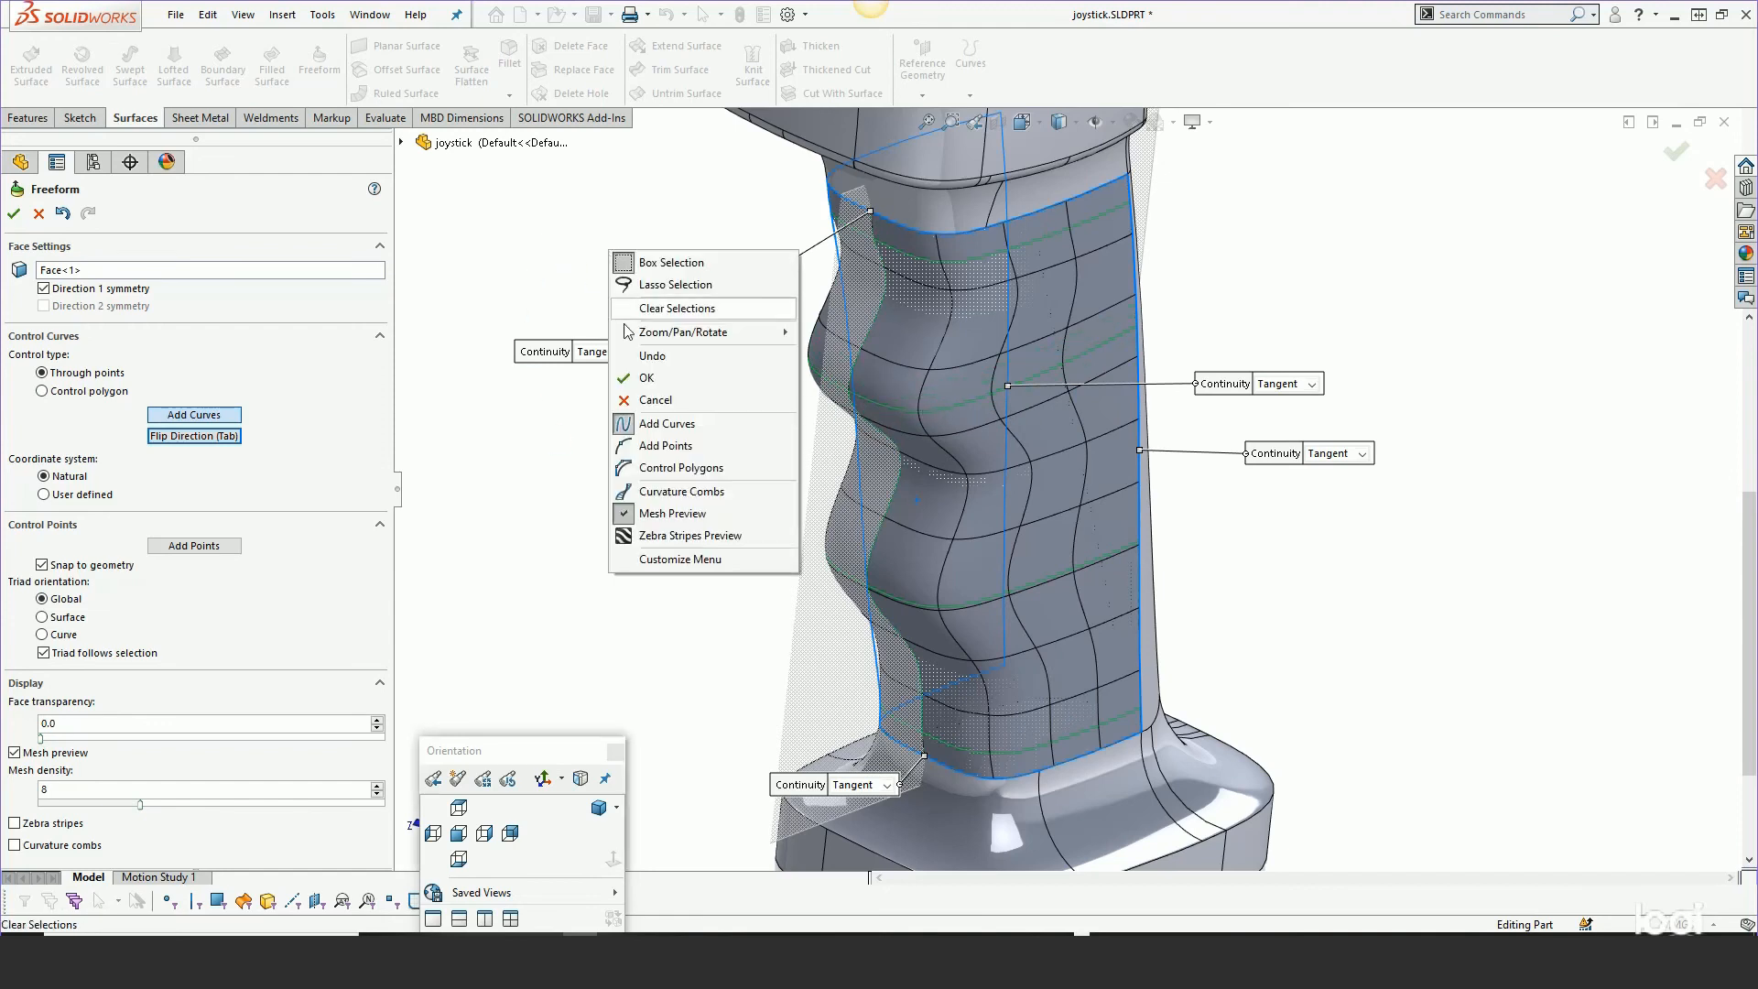
left_click(665, 446)
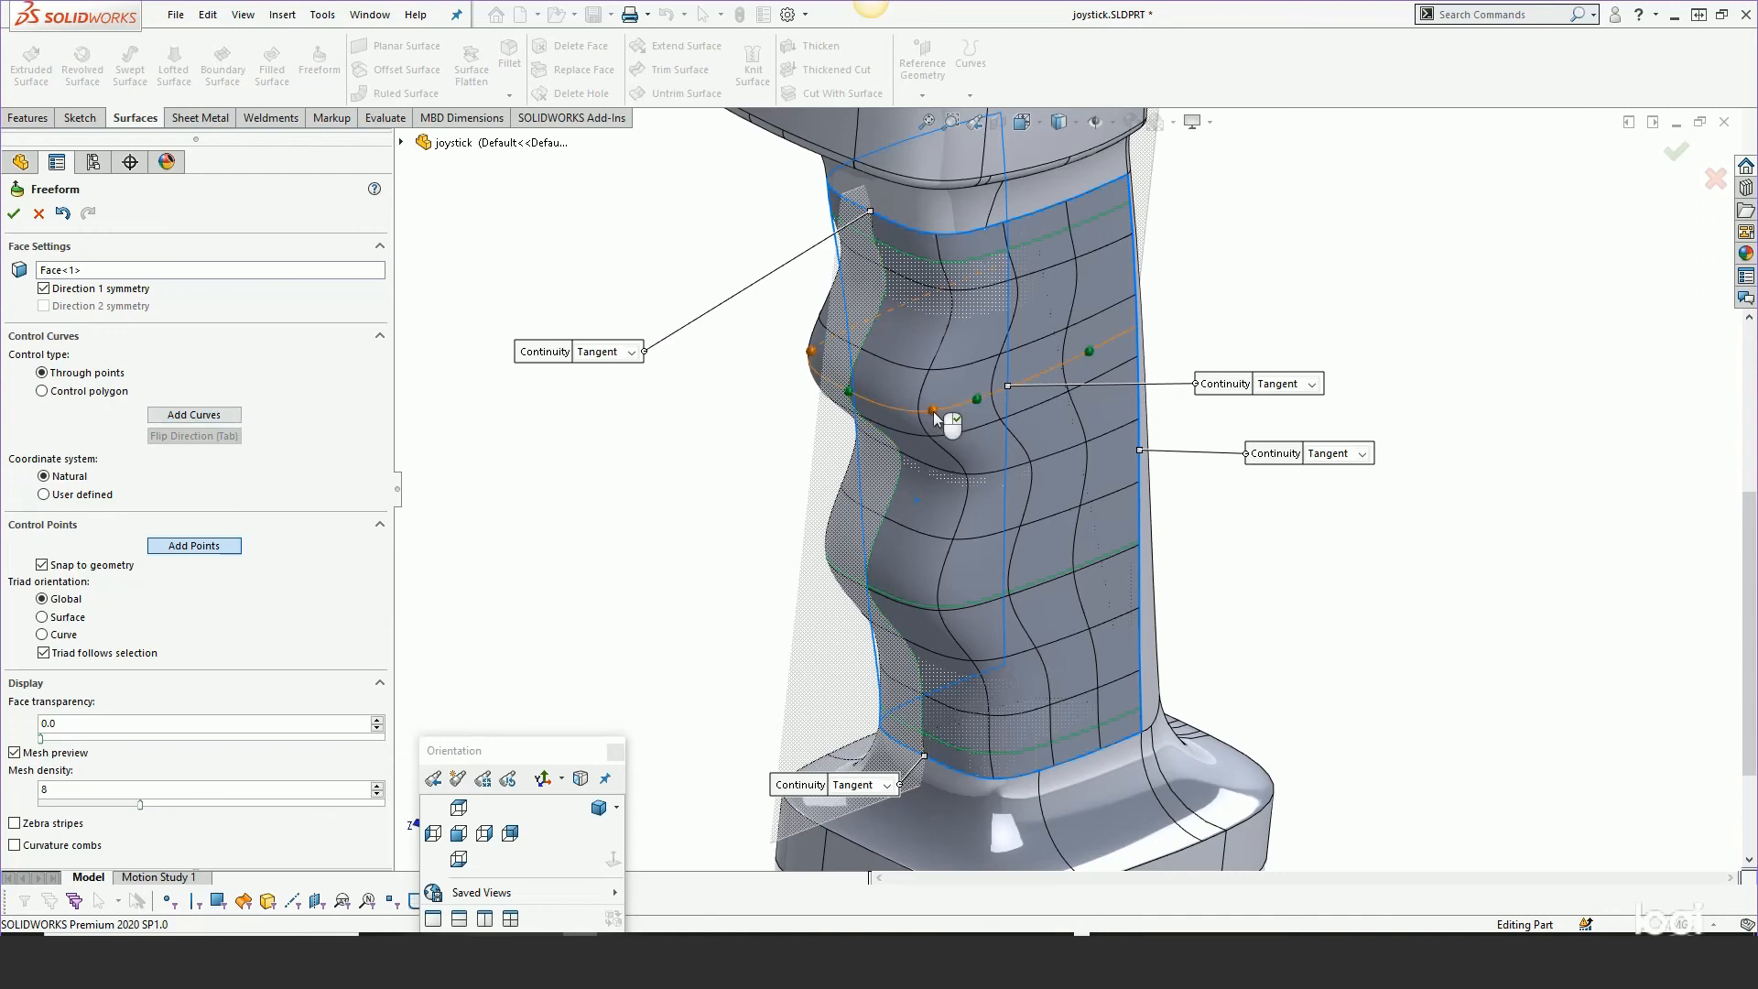
left_click(937, 412)
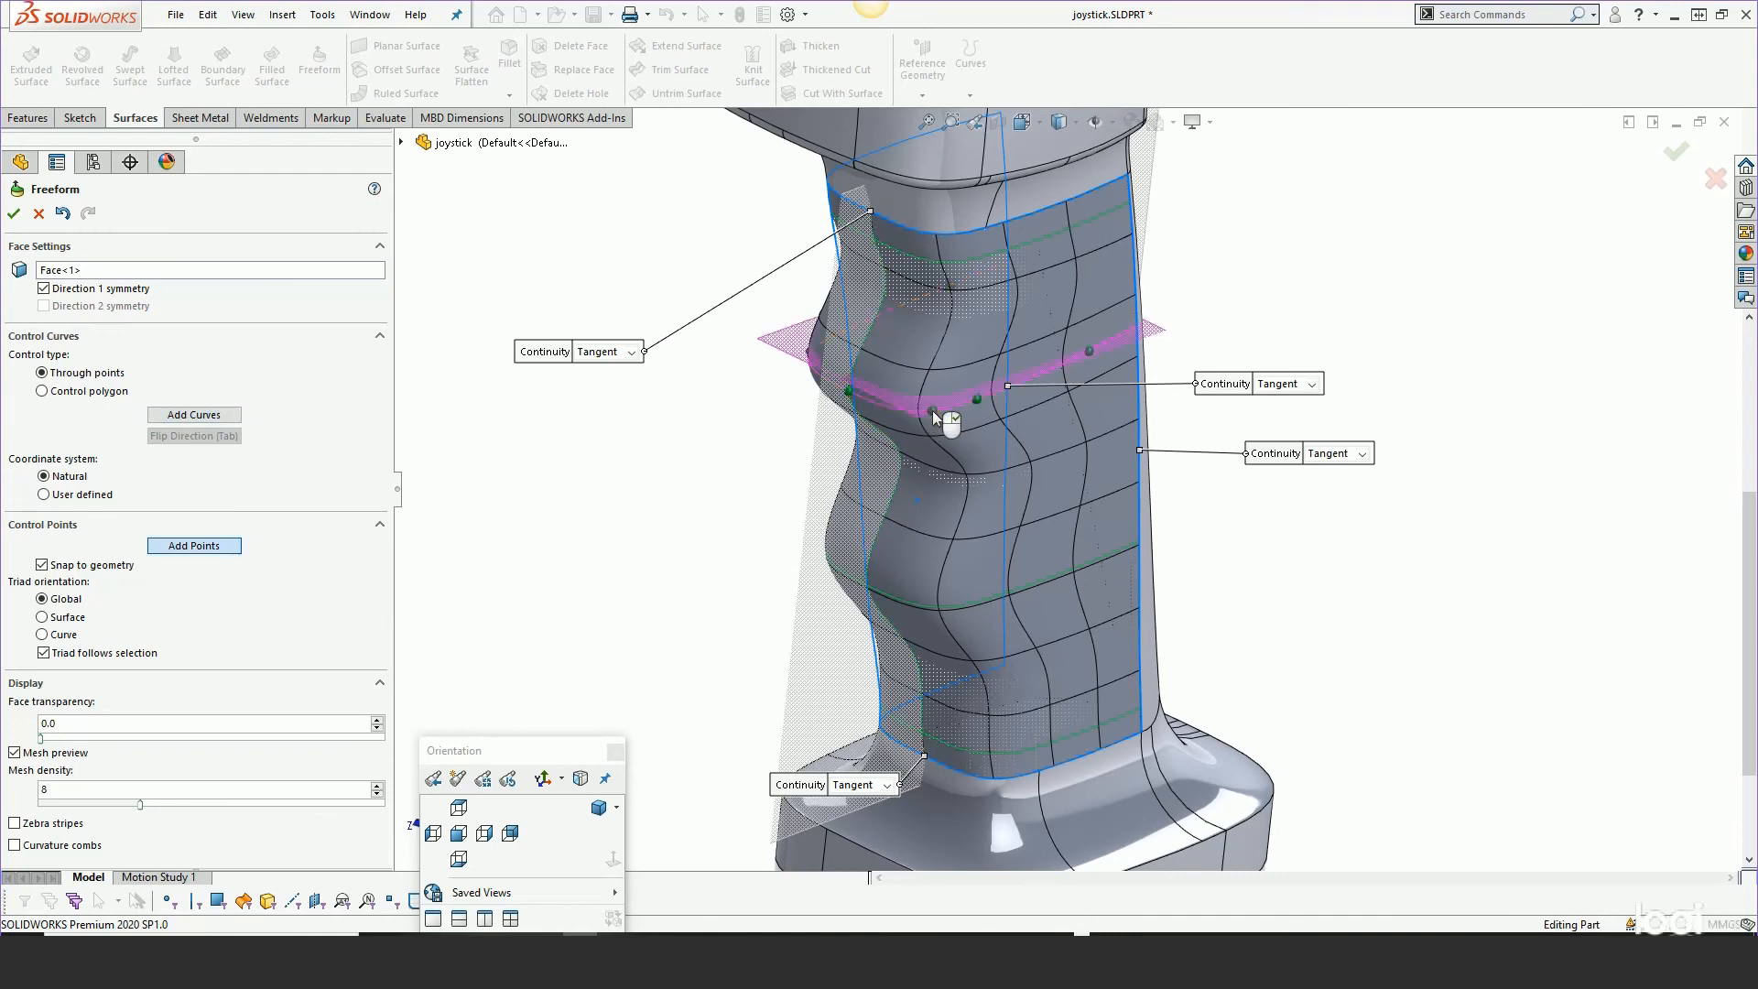
left_click(948, 608)
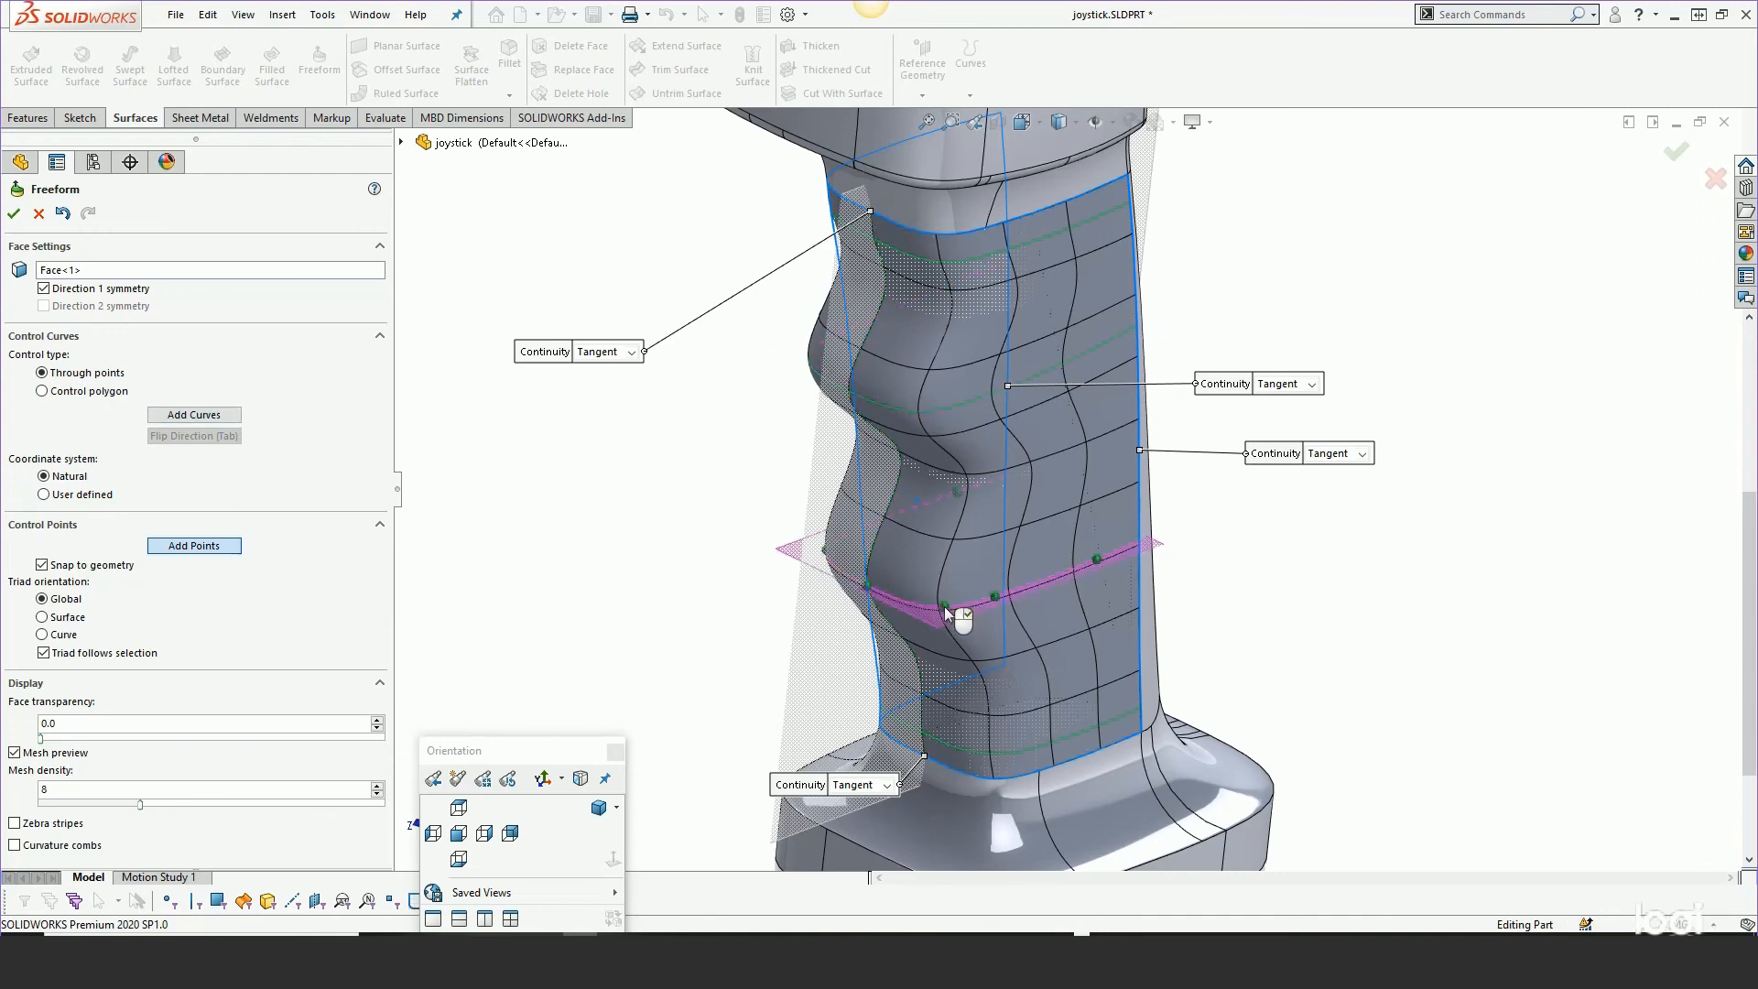
right_click(697, 442)
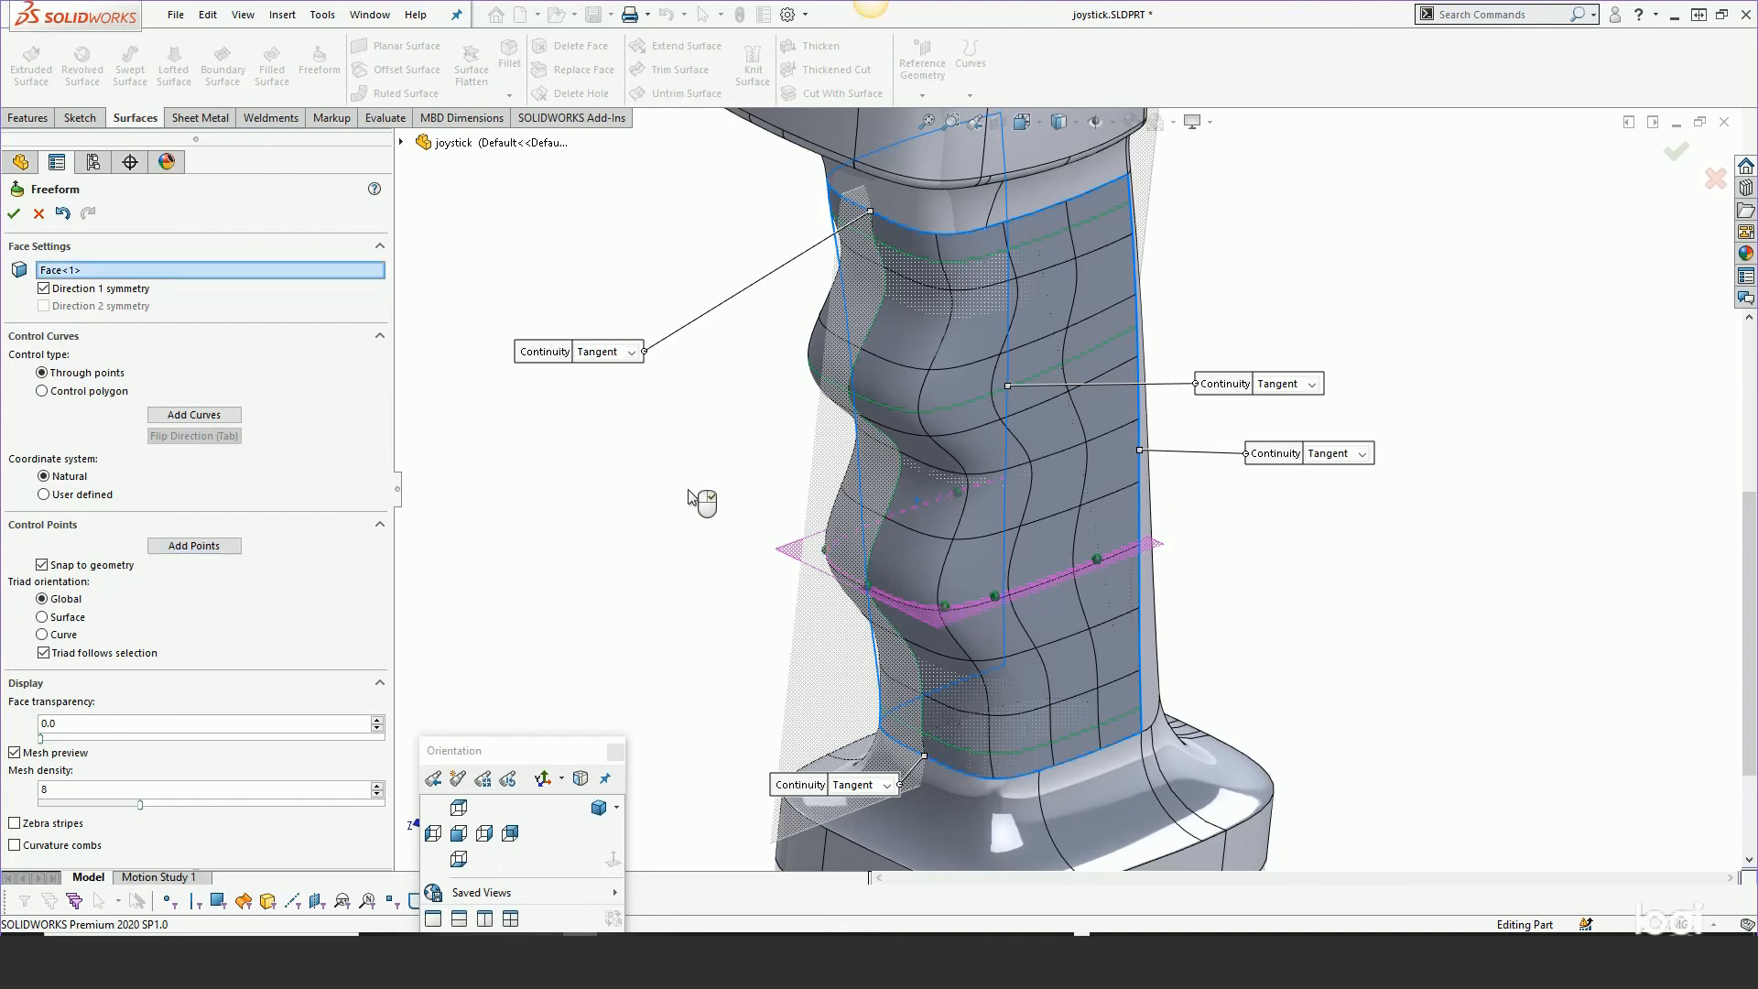
Delete the control point just beside the new corner point on the upper bump's crosswise curve
left_click(977, 408)
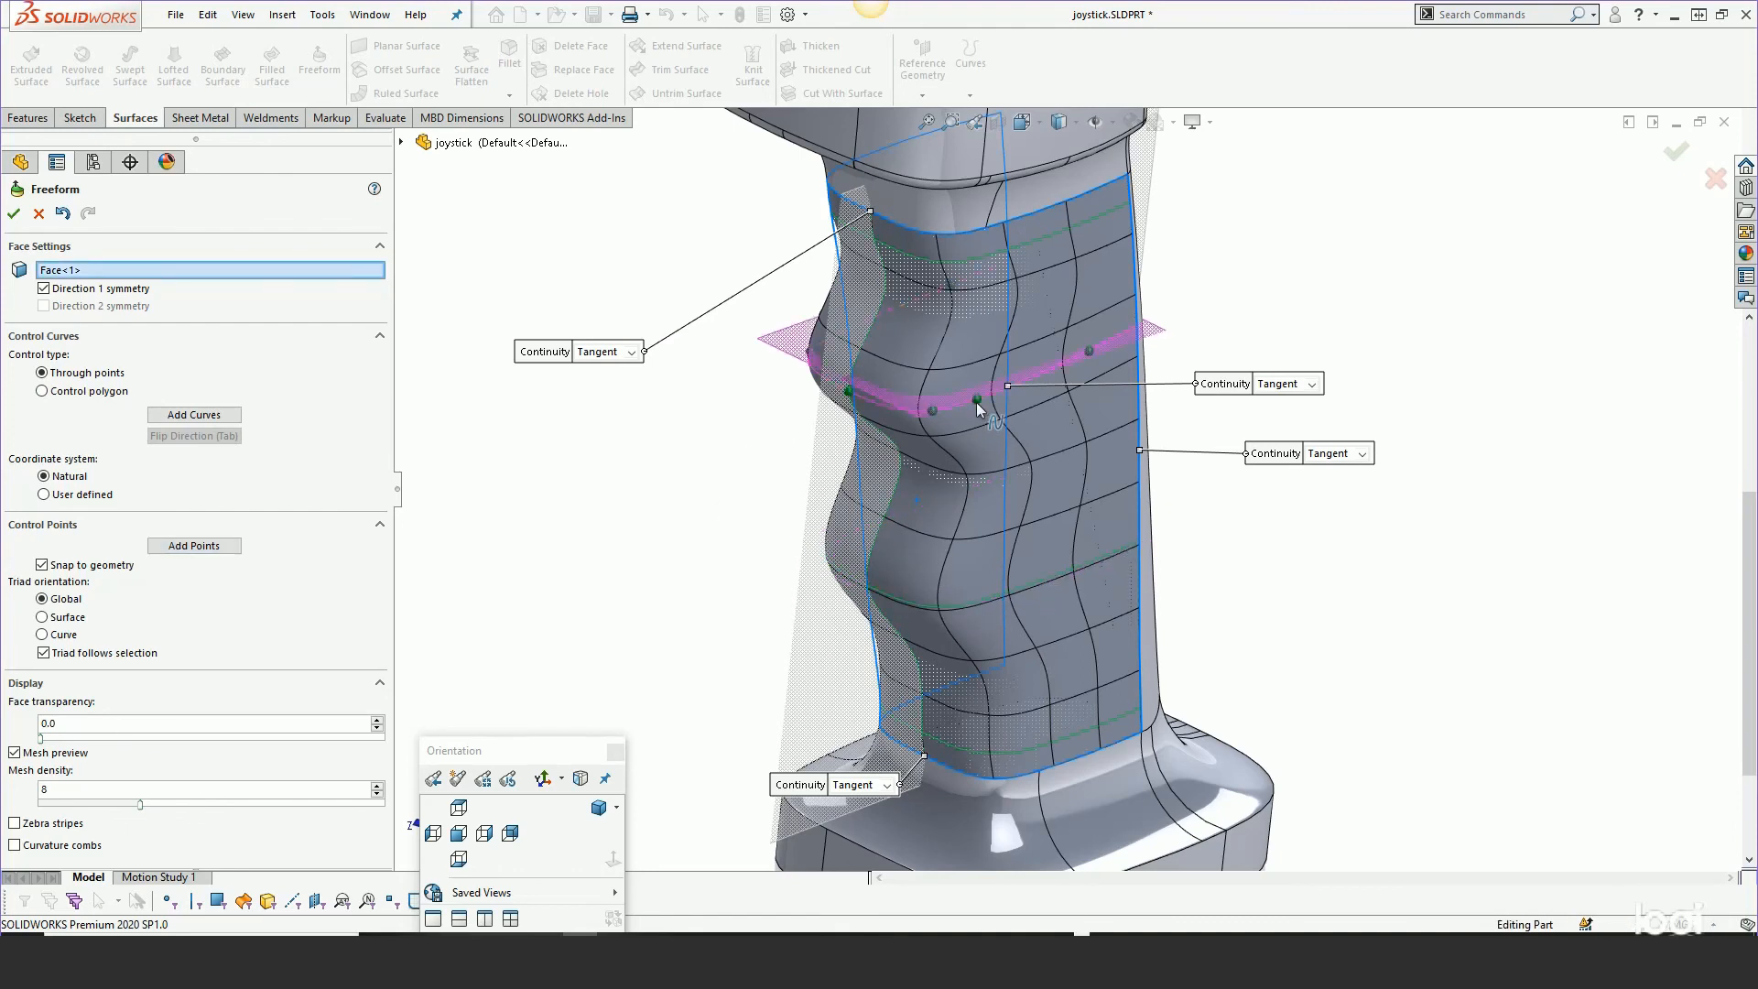
scroll(978, 407, "down", 3)
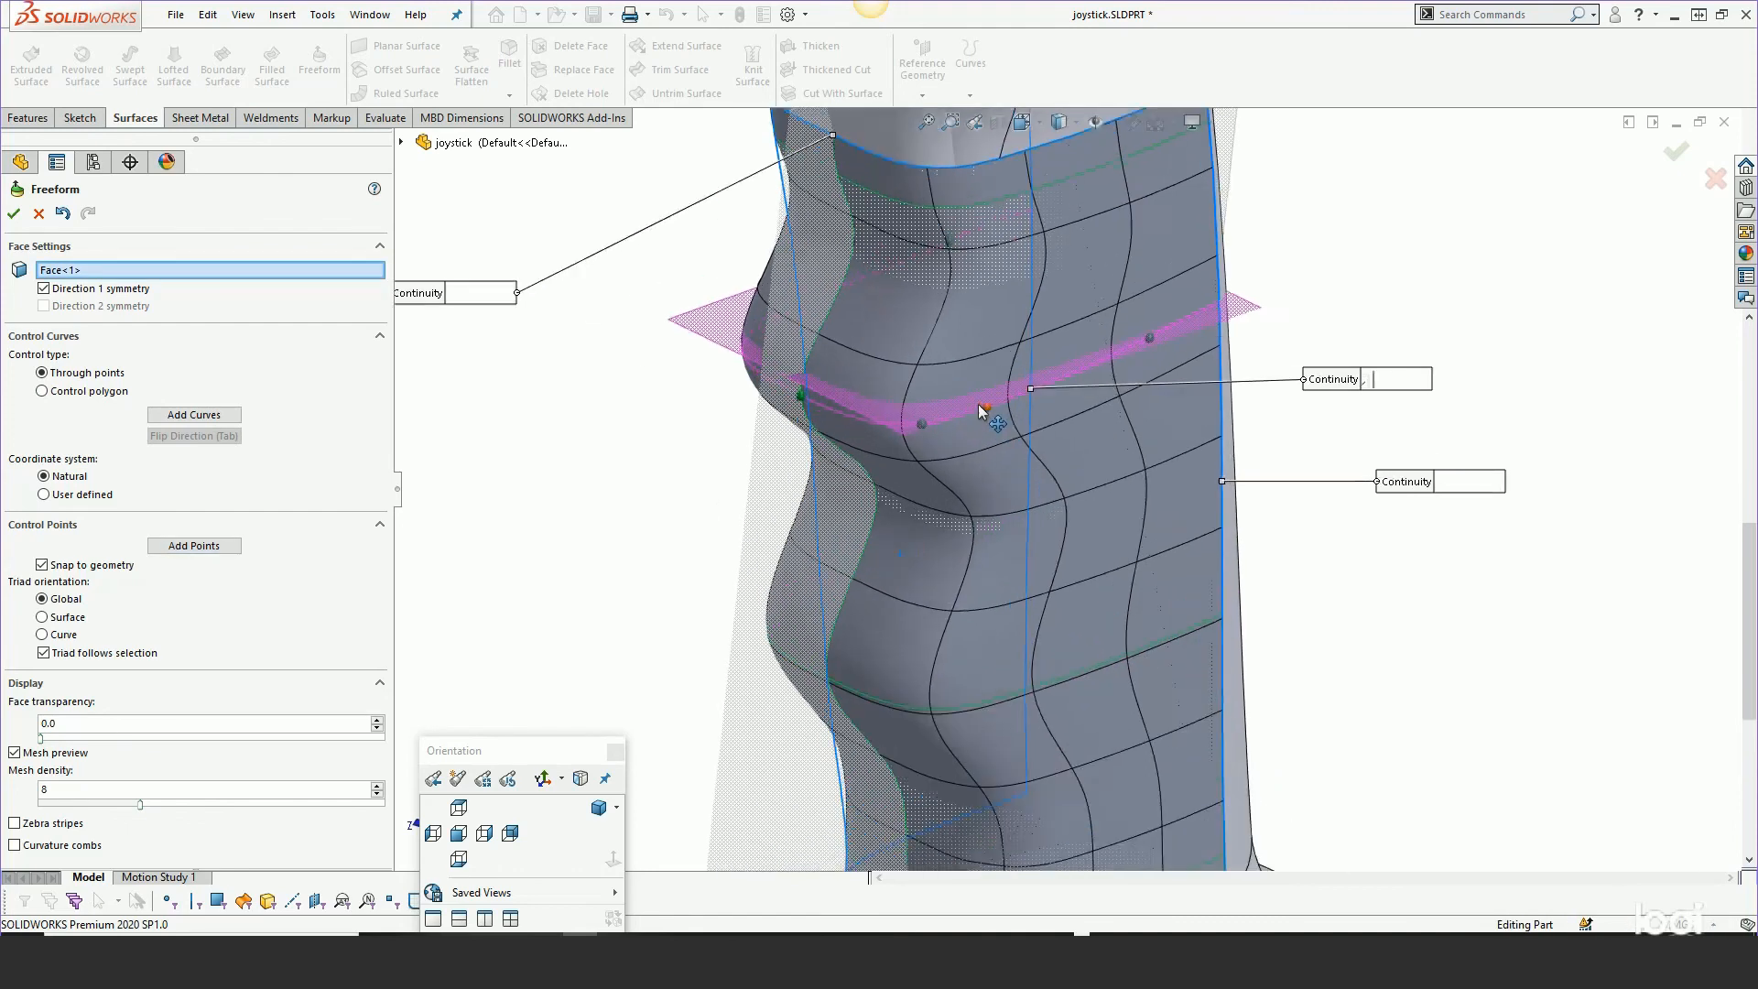
right_click(995, 415)
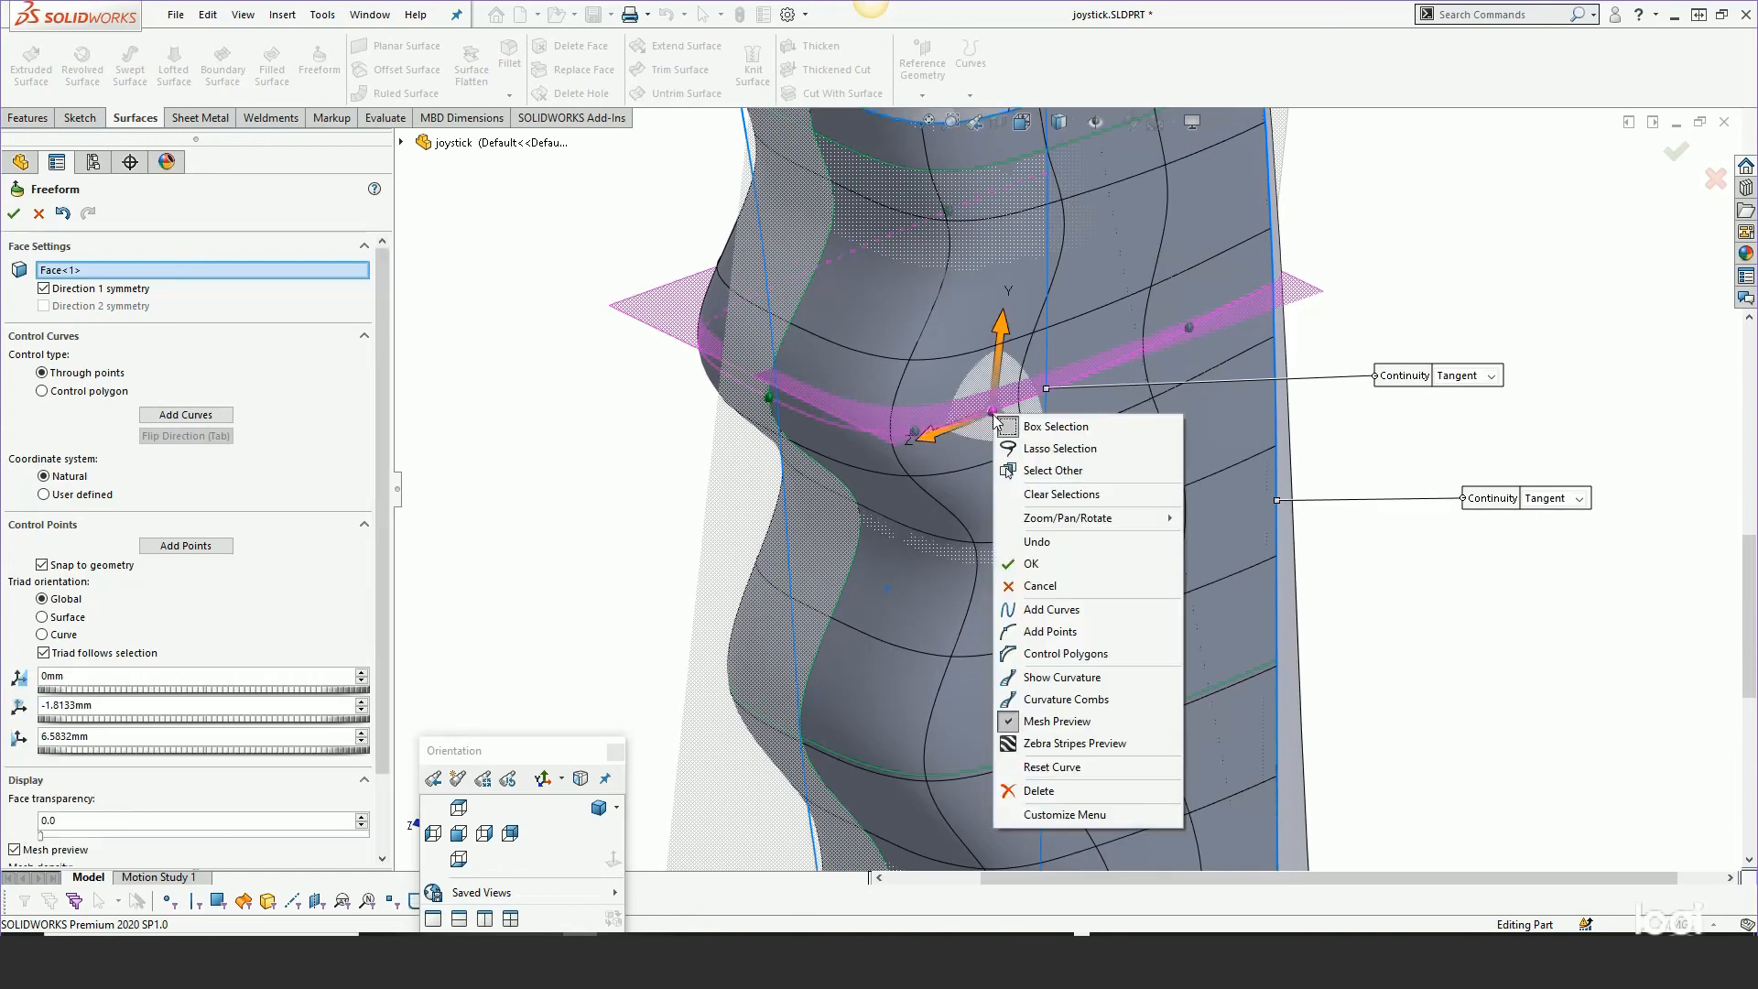
left_click(1044, 791)
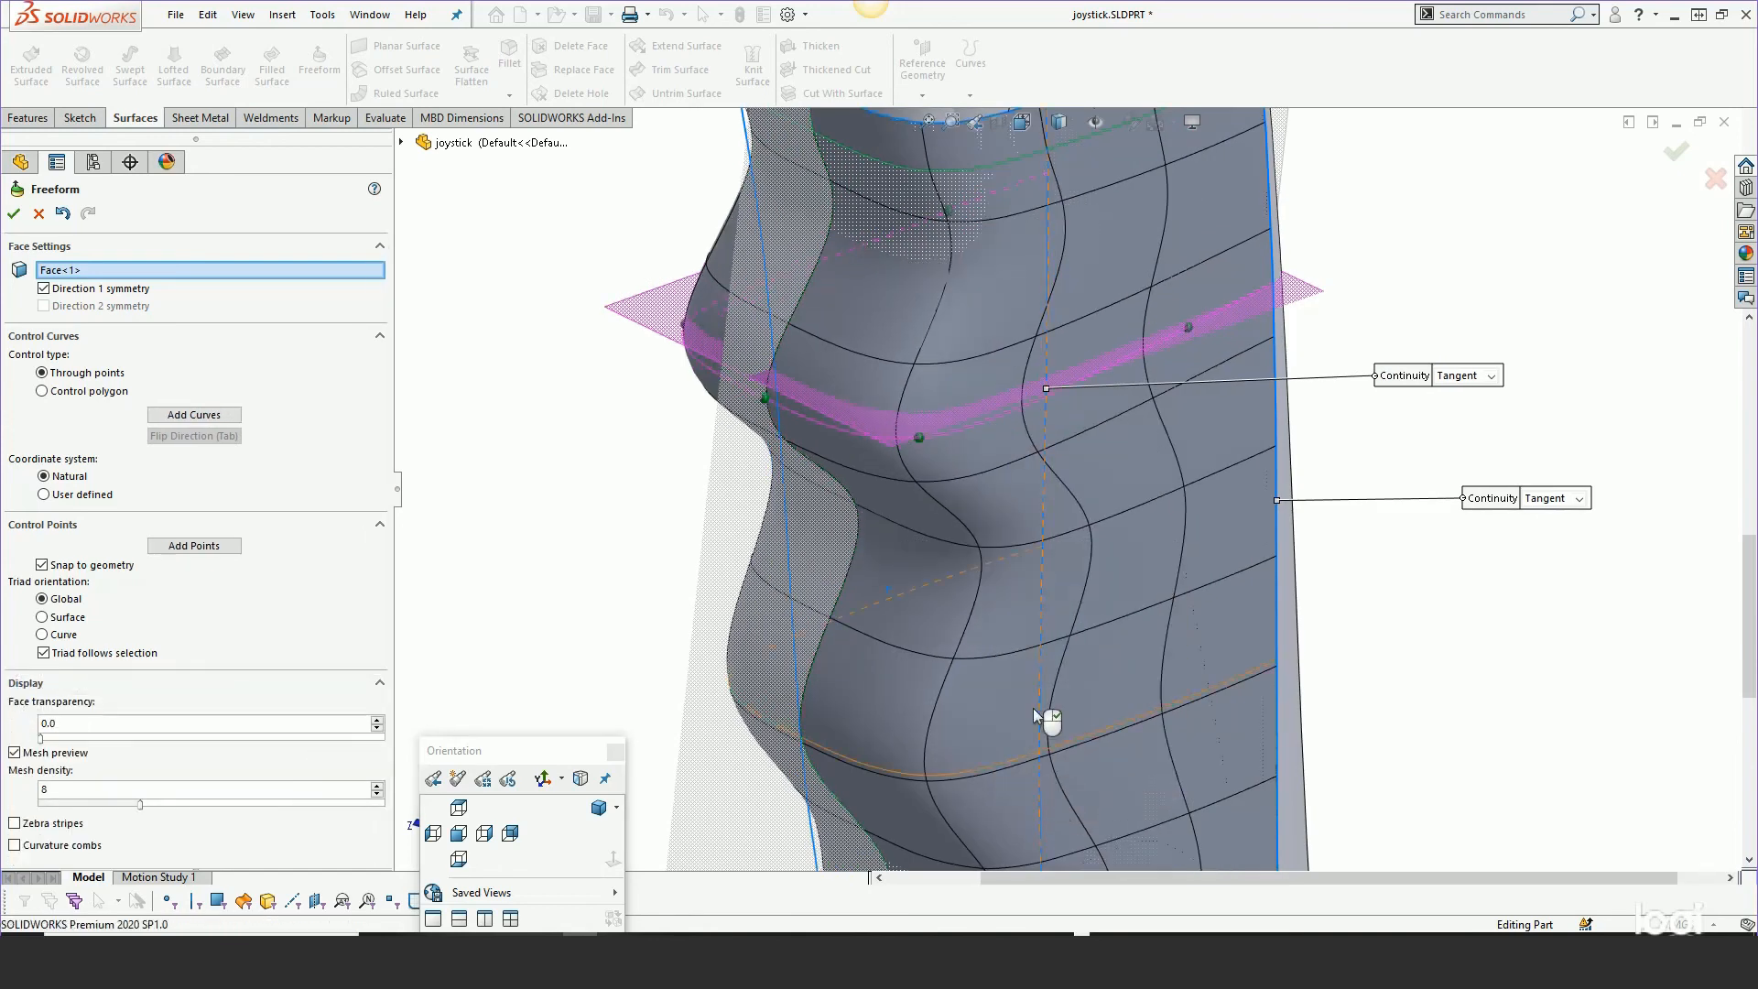
Move the upper crosswise curve's corner point to about X -1.5, Y -2.0, Z 4.0 mm and its side point to X -0.5, Y -0.6, Z 4.9 mm
left_click(920, 437)
left_click_drag(920, 441, 927, 425)
middle_click_drag(927, 425, 1000, 556)
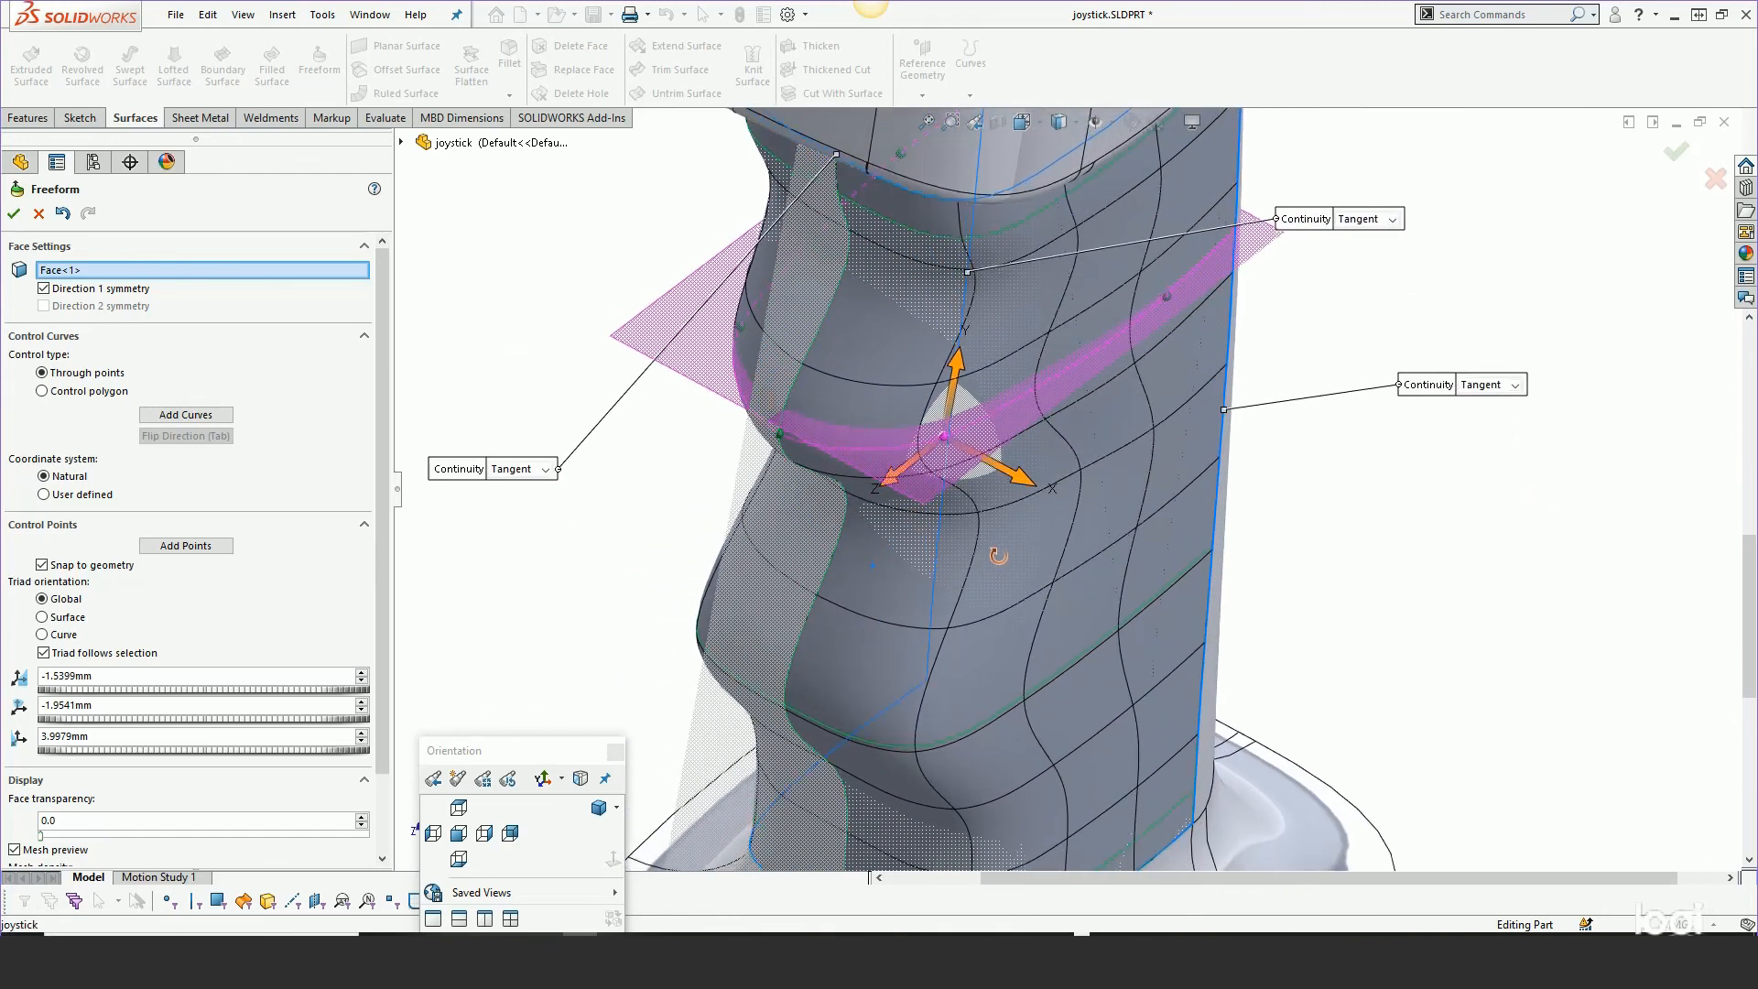
left_click(1169, 297)
left_click_drag(1112, 344, 1223, 360)
Delete the control point just beside the corner point on the lower bump's crosswise curve
scroll(1108, 613, "up", 3)
scroll(1006, 683, "down", 5)
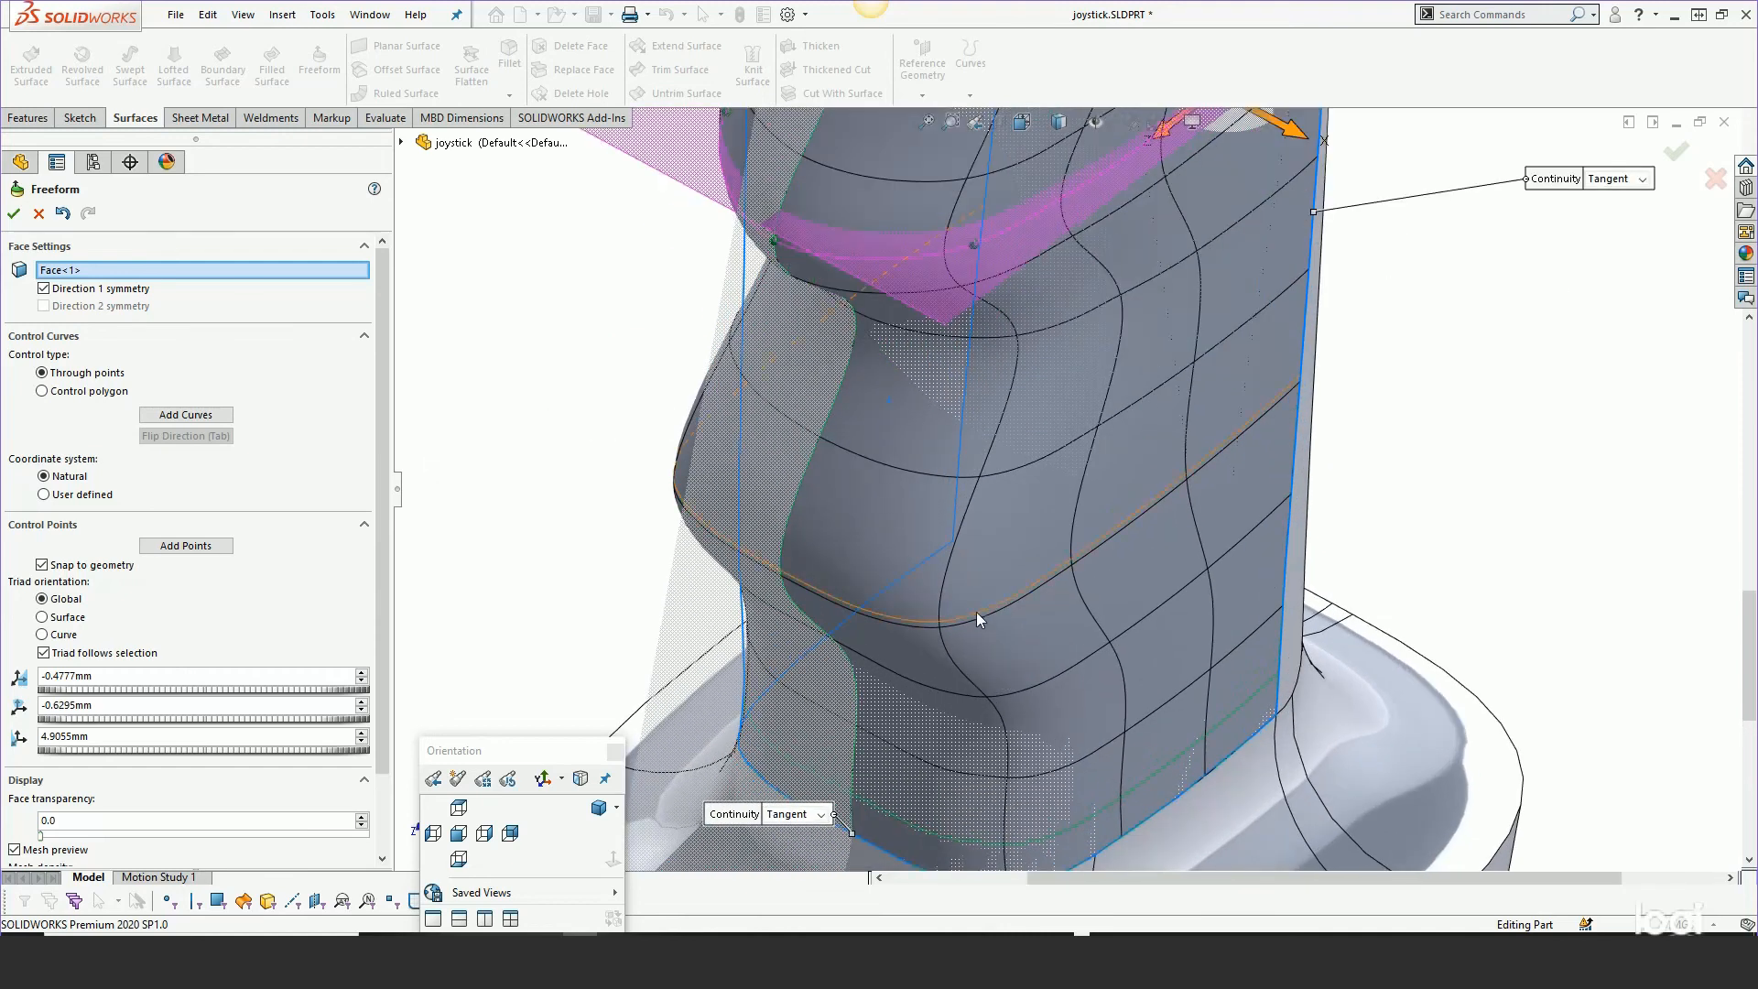
left_click(978, 615)
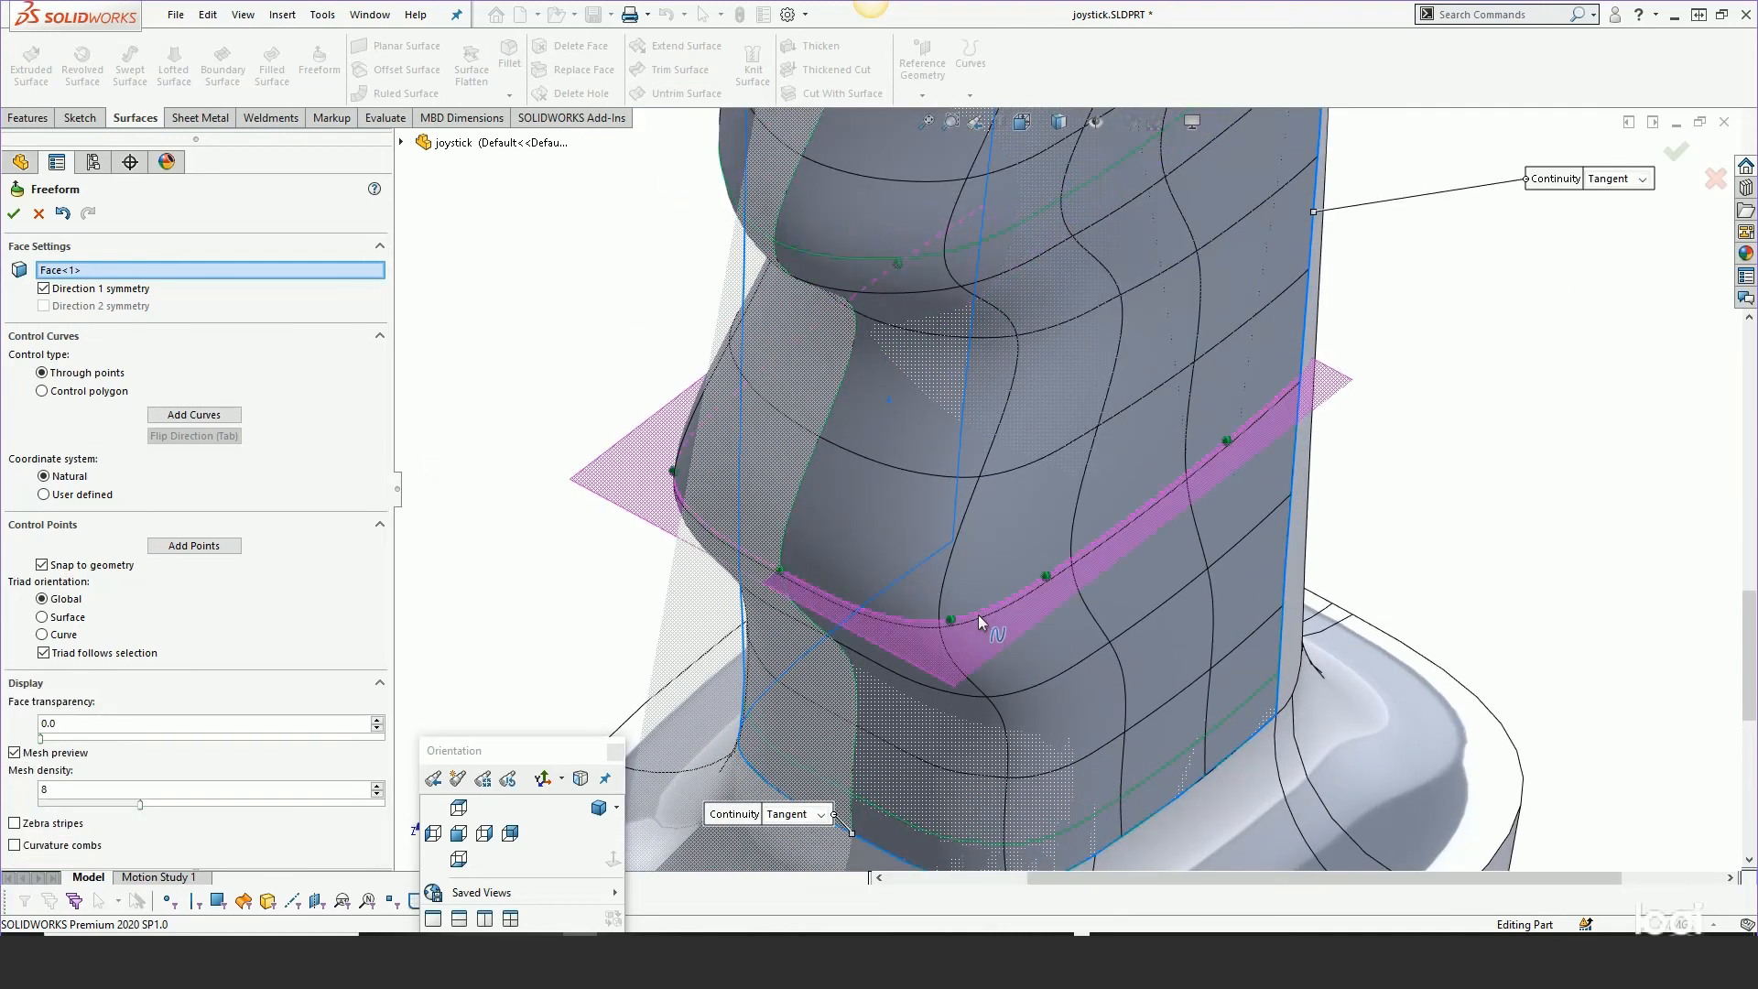
right_click(1047, 577)
left_click(1078, 535)
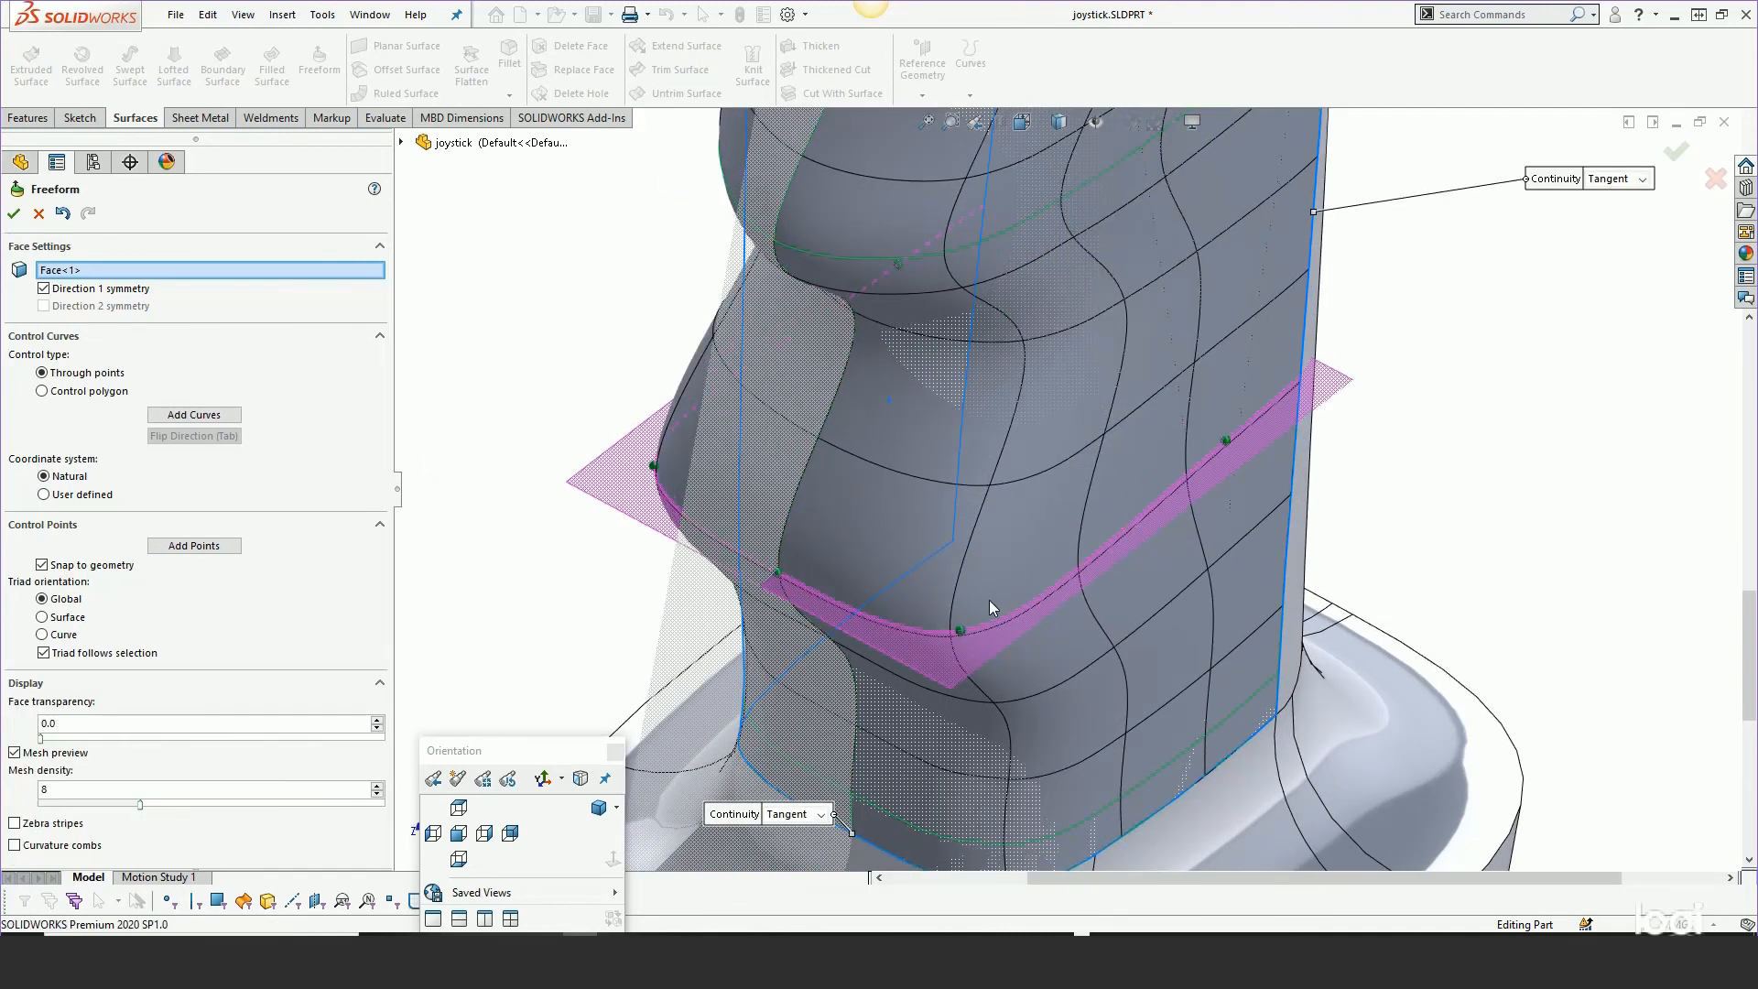
Move the lower crosswise curve's corner point to about X -0.9, Y 0.1, Z 3.6 mm and its side point to X -0.1, Y 0, Z 4.2 mm
left_click(959, 630)
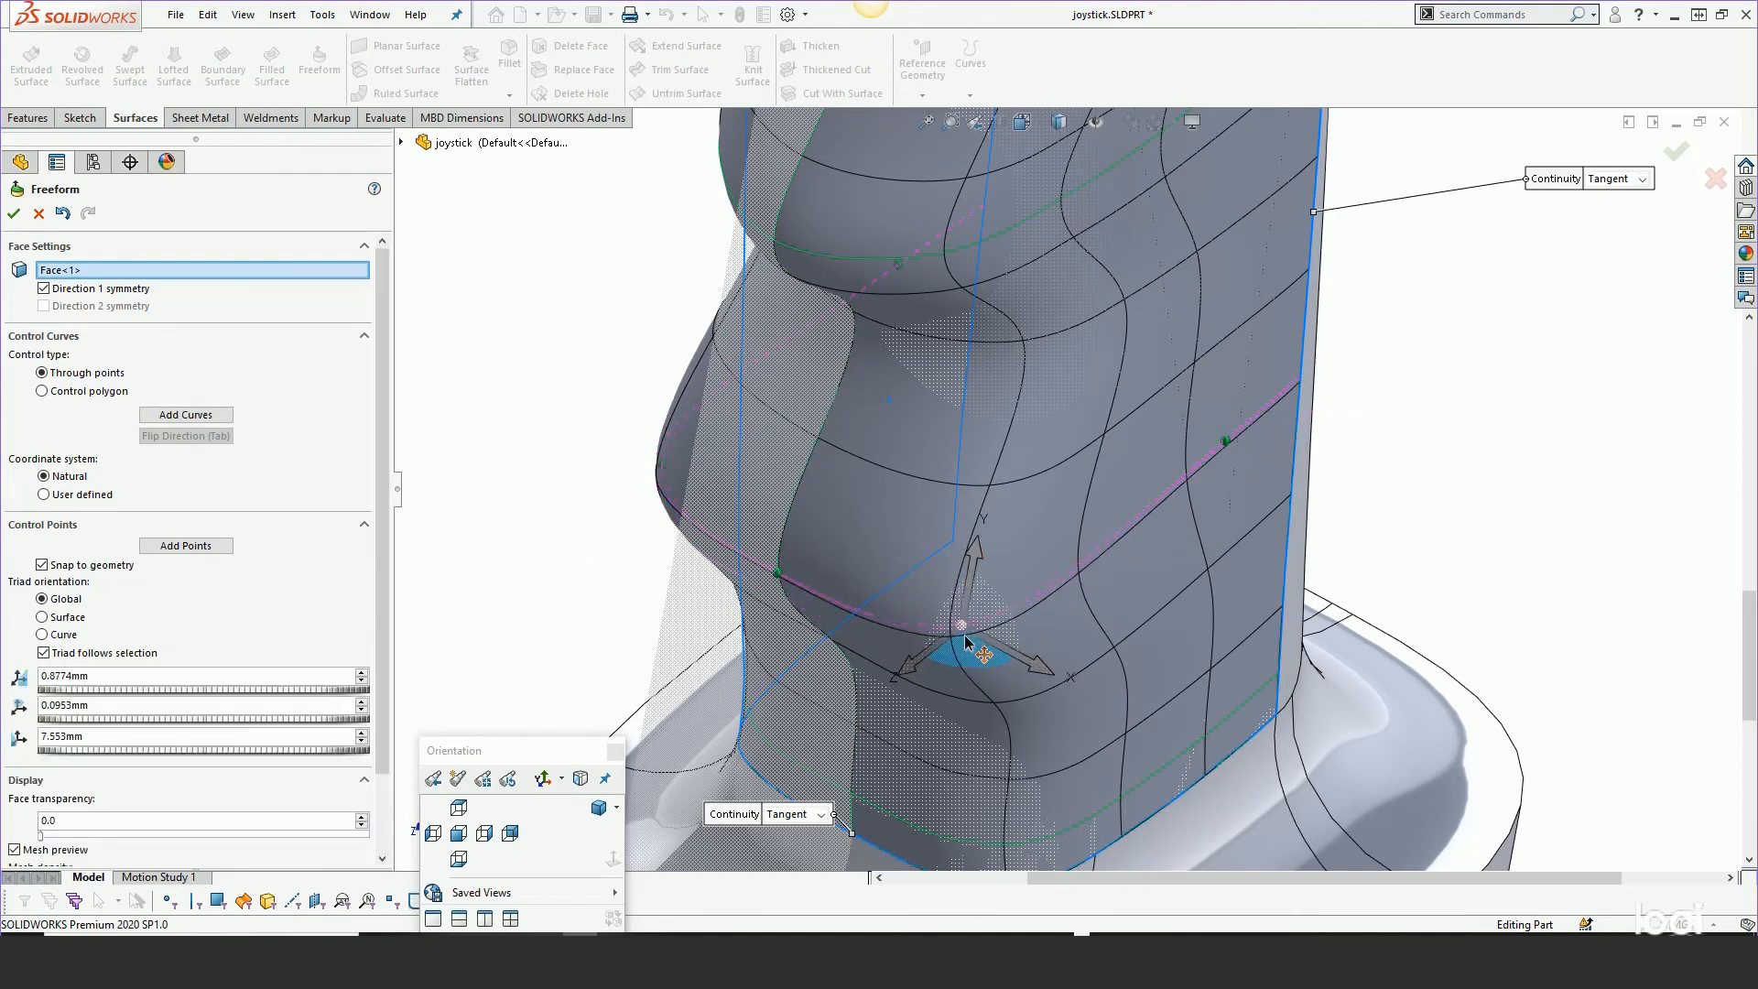
left_click_drag(967, 641, 974, 612)
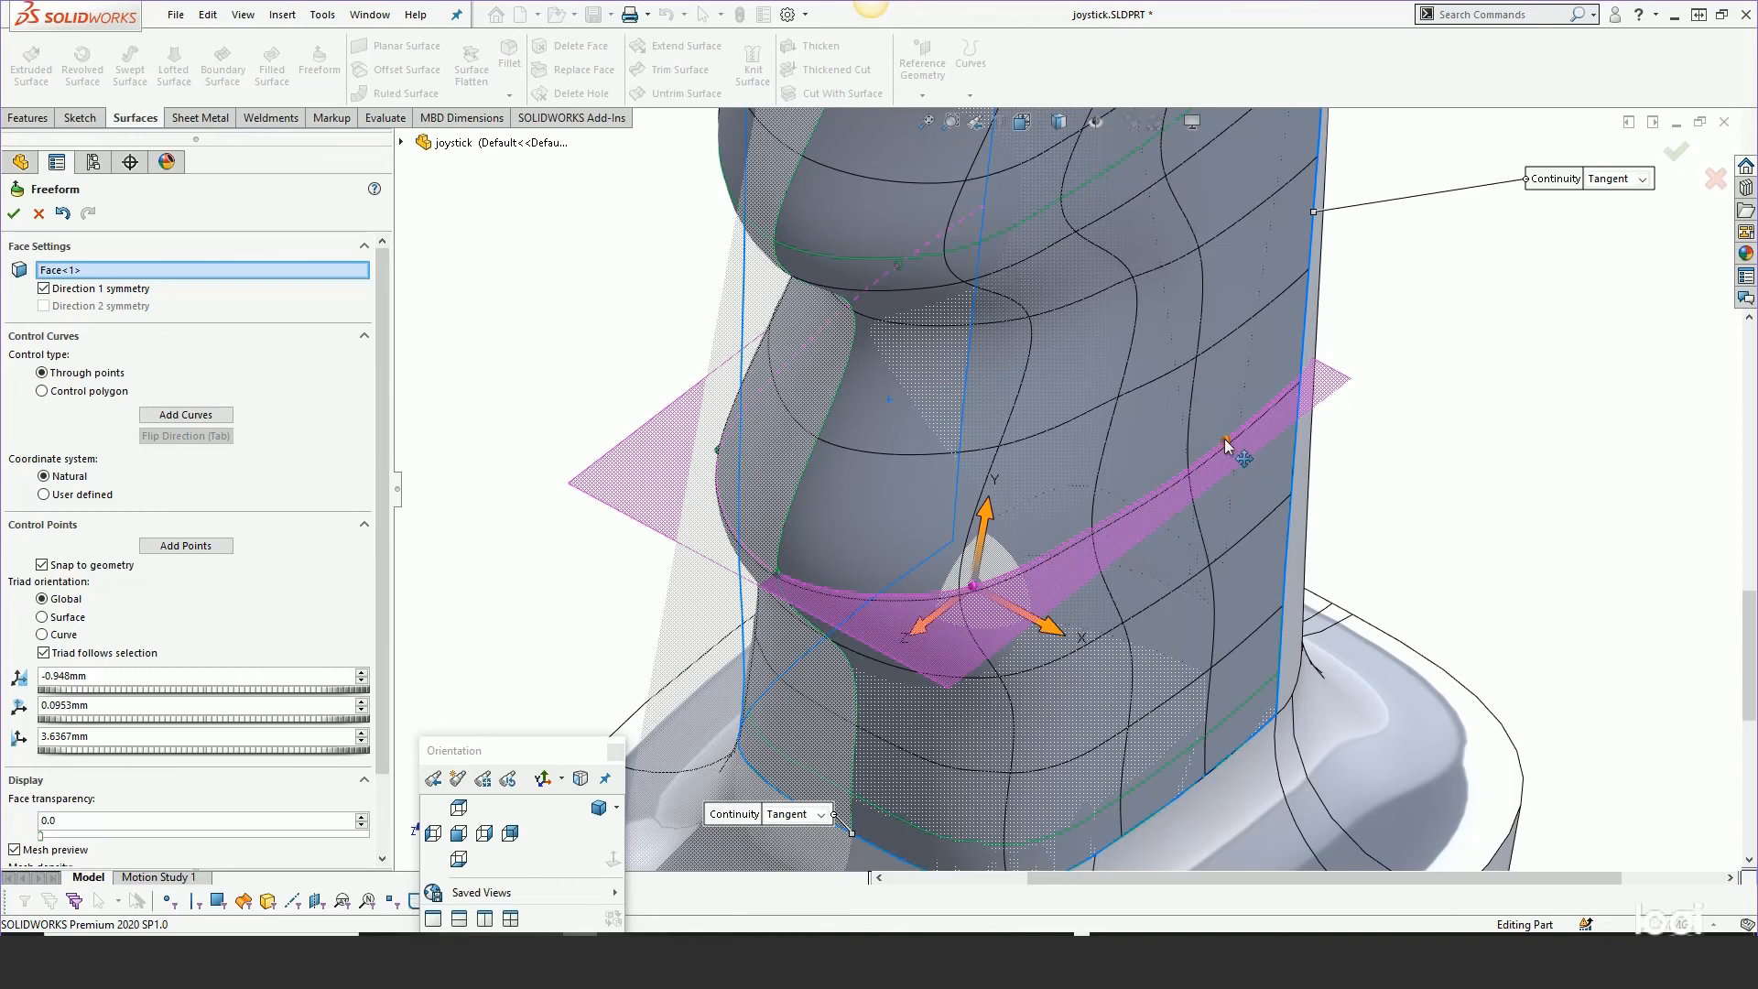
left_click(1228, 445)
left_click_drag(1184, 472, 1164, 486)
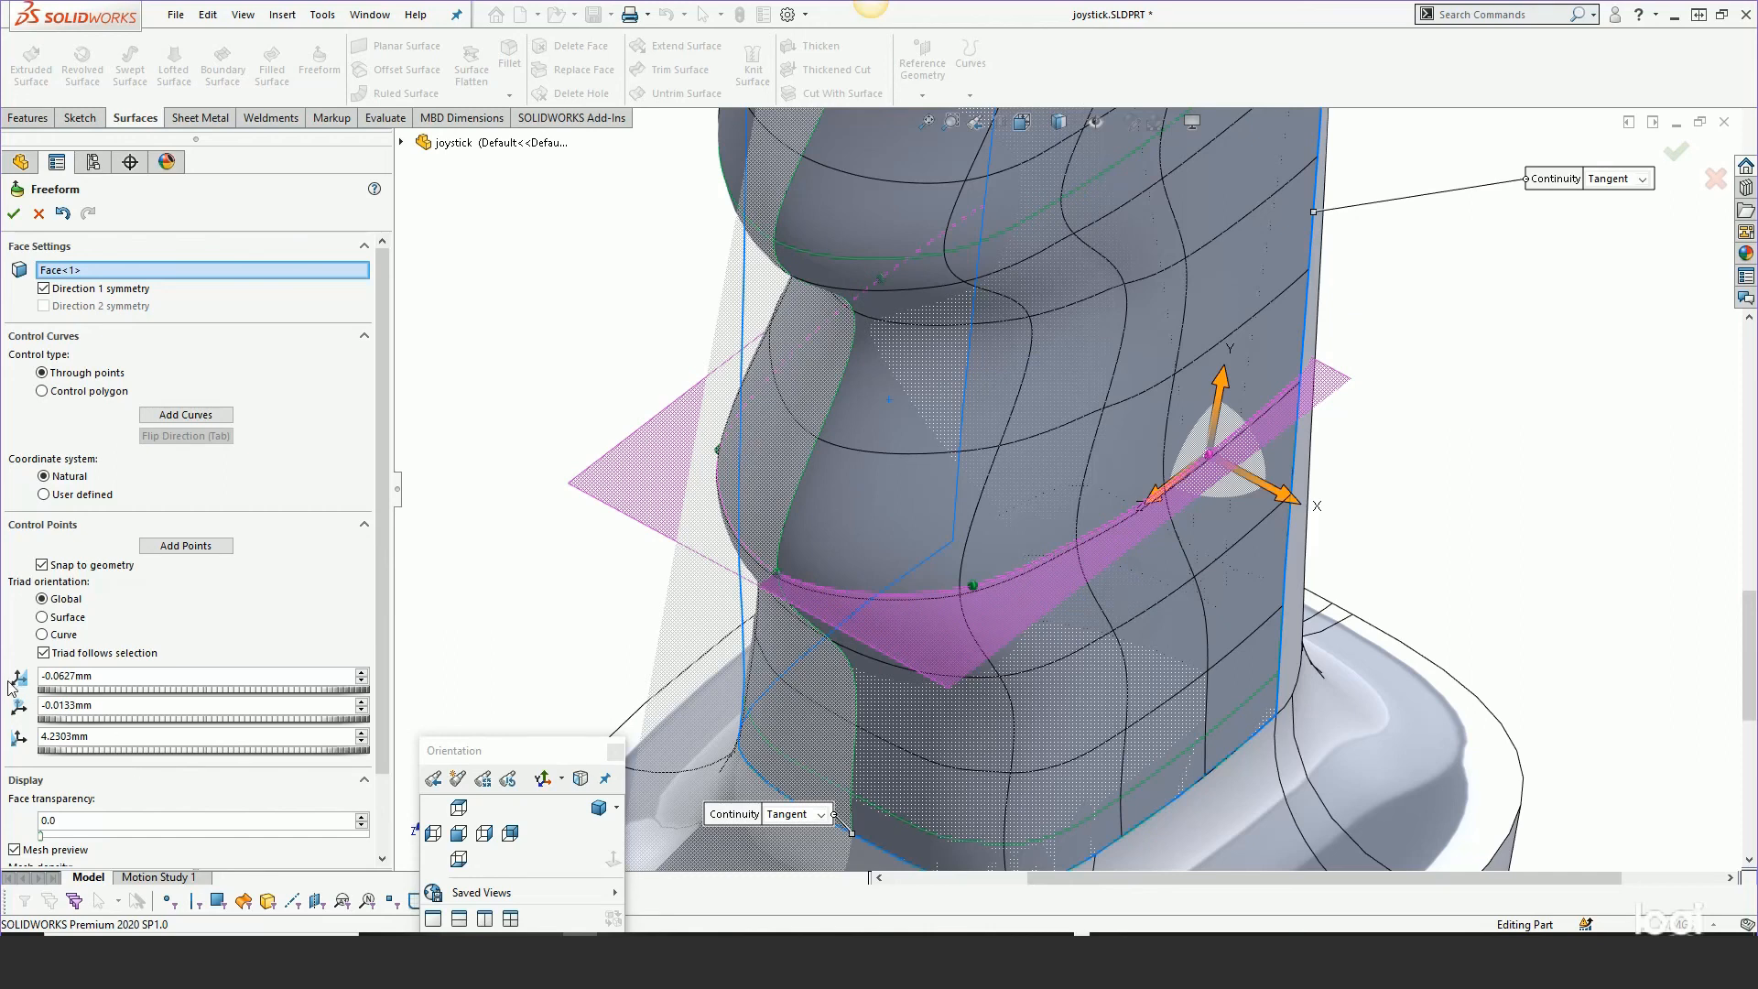
key("alt")
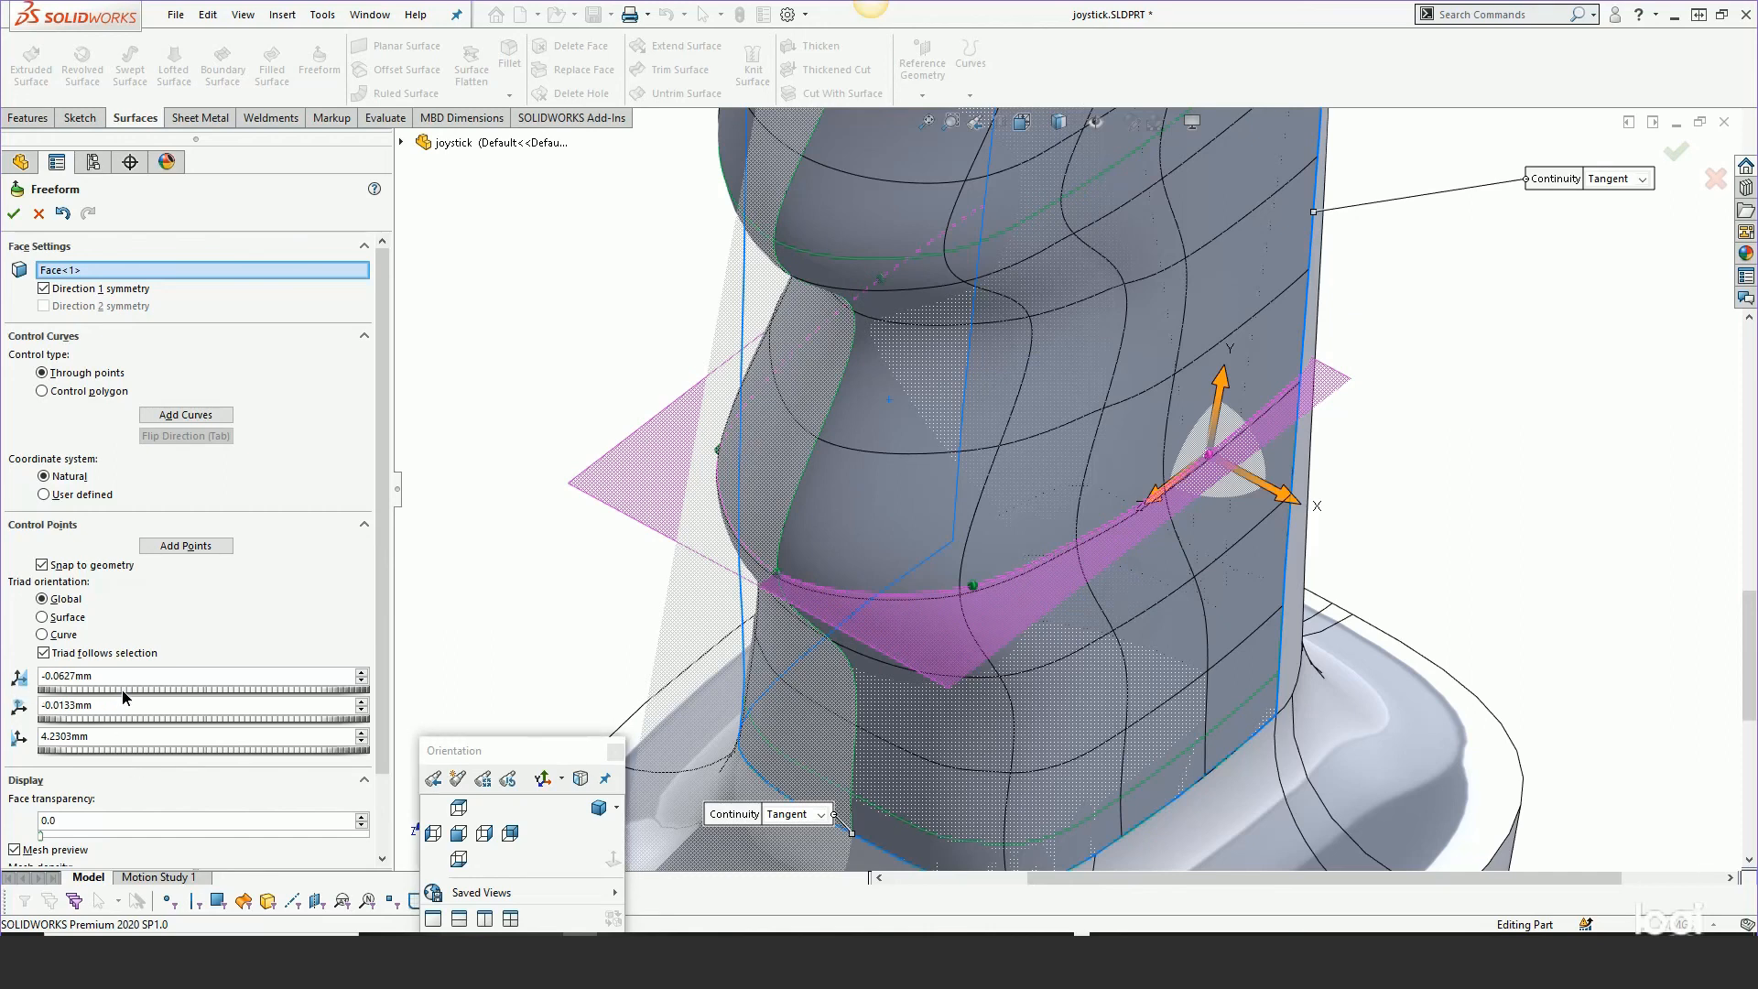
left_click_drag(122, 691, 127, 692)
scroll(573, 392, "up", 3)
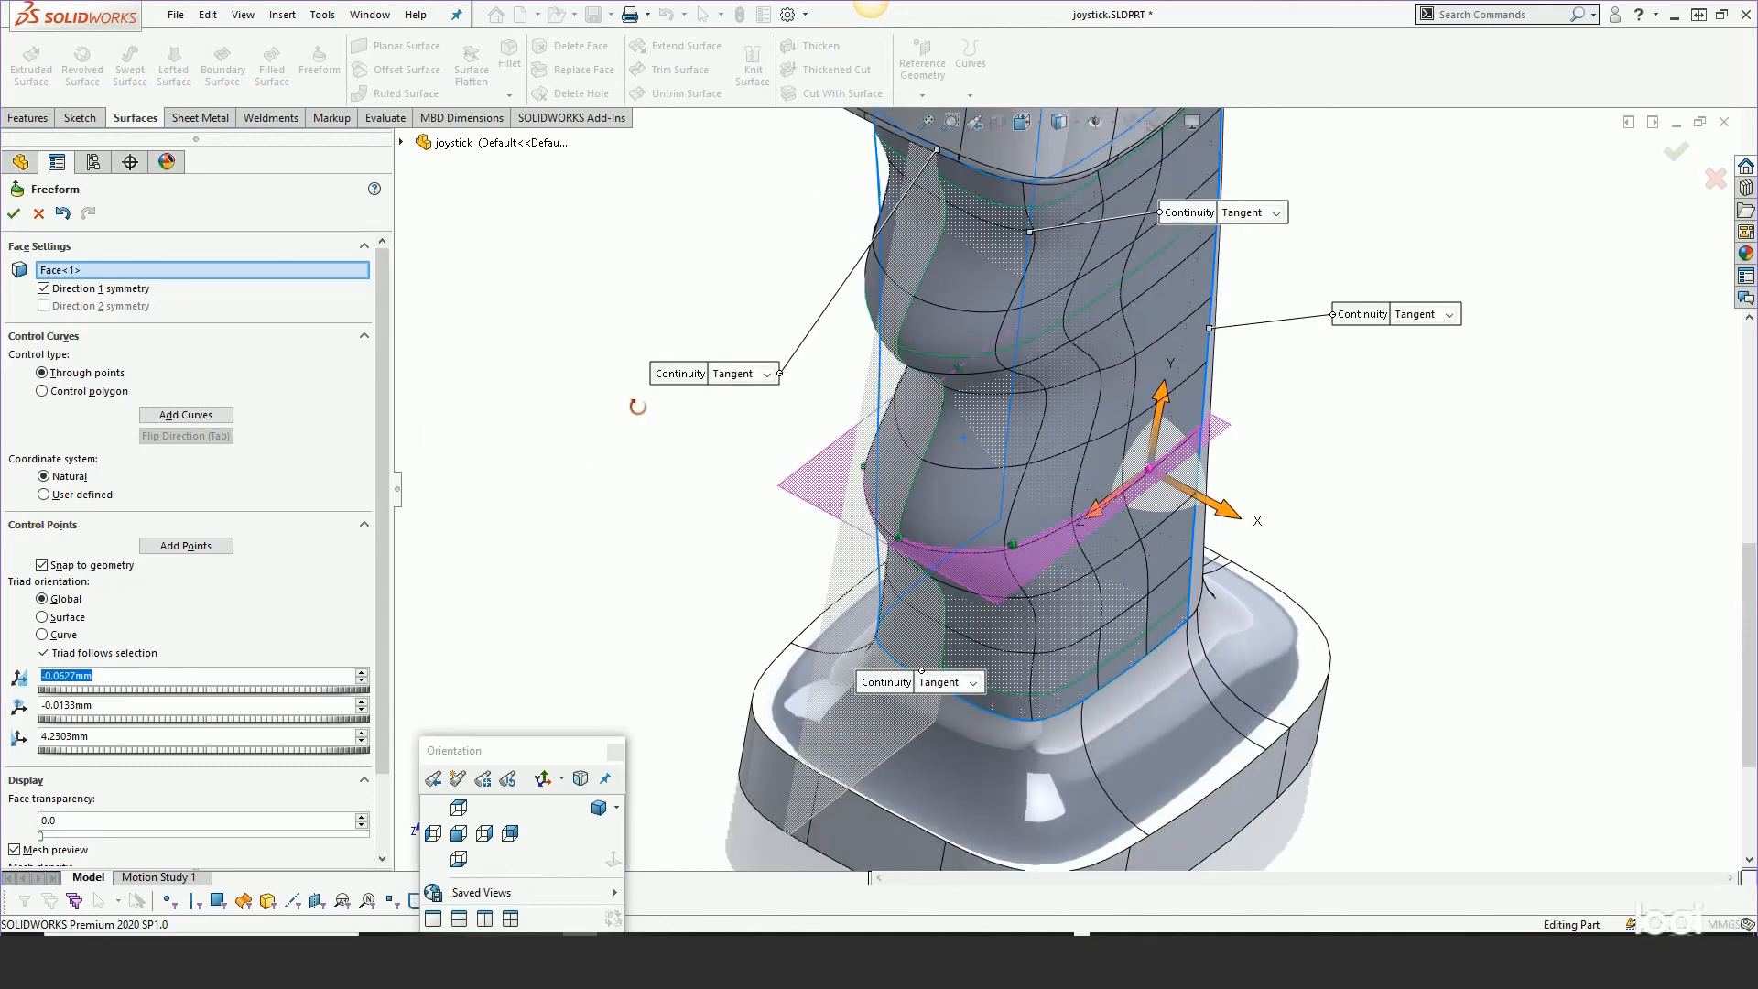
Add a crosswise control curve through the valley between the upper and lower finger bumps, without adding control points to it
mouse_move(609, 403)
middle_mouse_down()
mouse_move(624, 388)
mouse_move(613, 413)
middle_mouse_up()
scroll(956, 403, "down", 5)
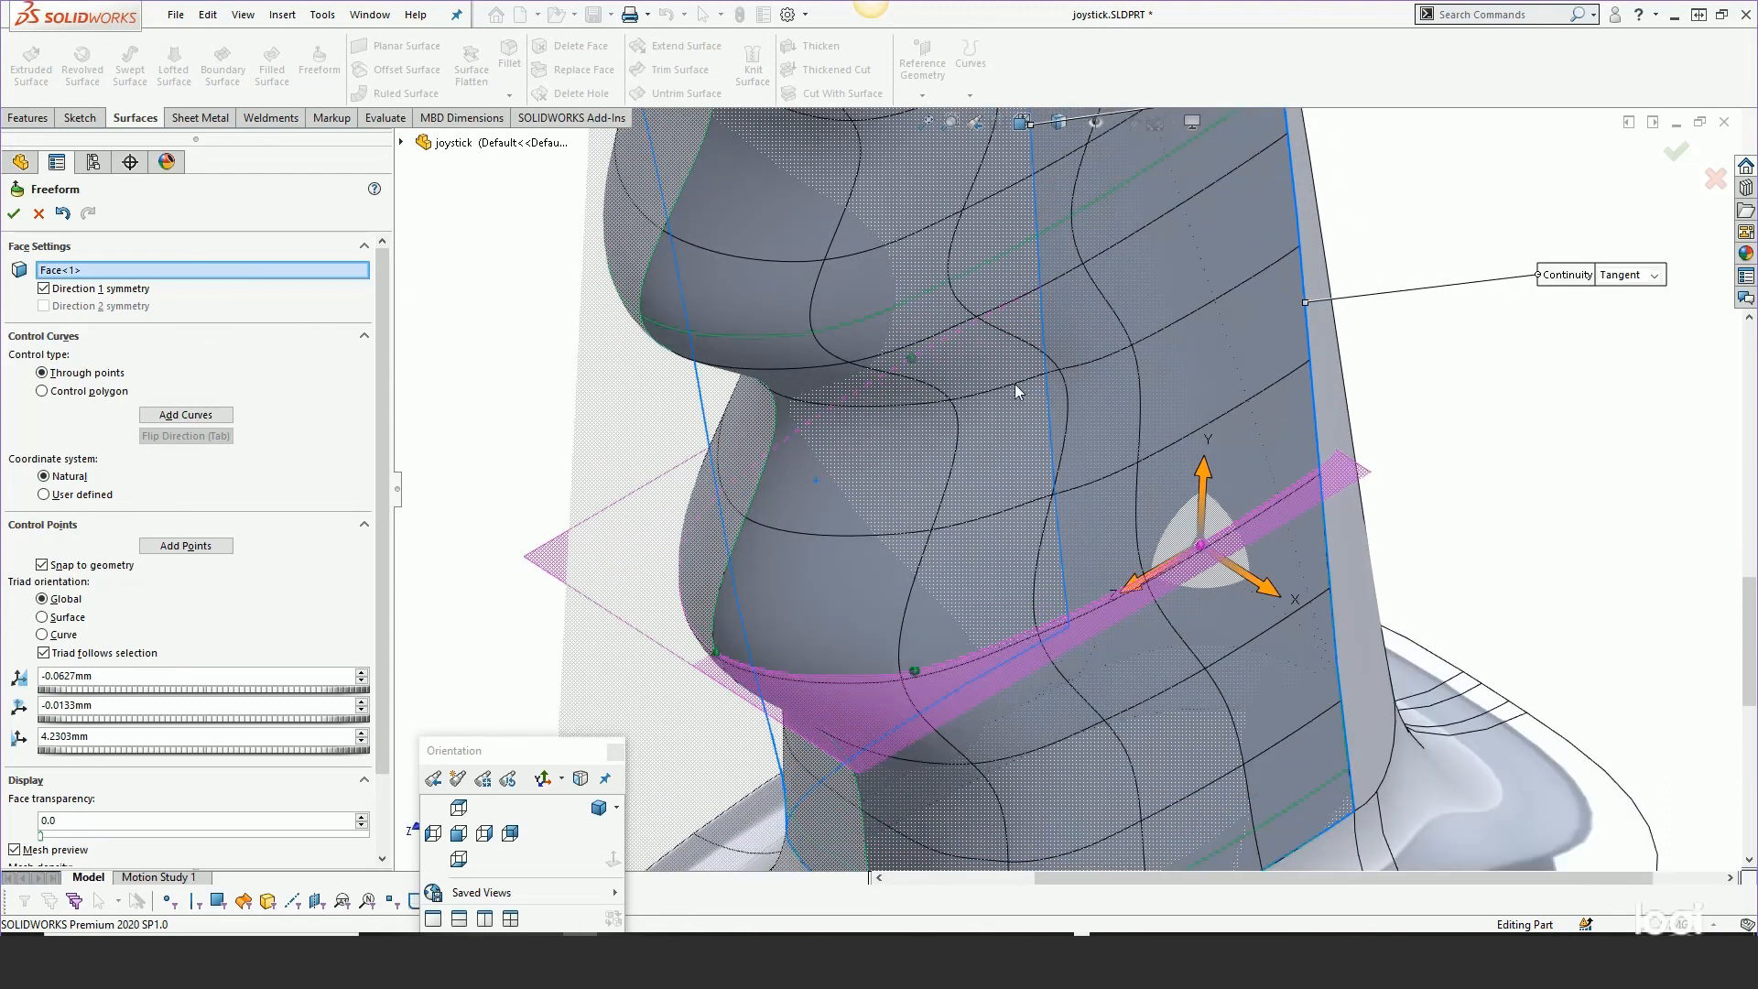
middle_click_drag(1013, 390, 1027, 329)
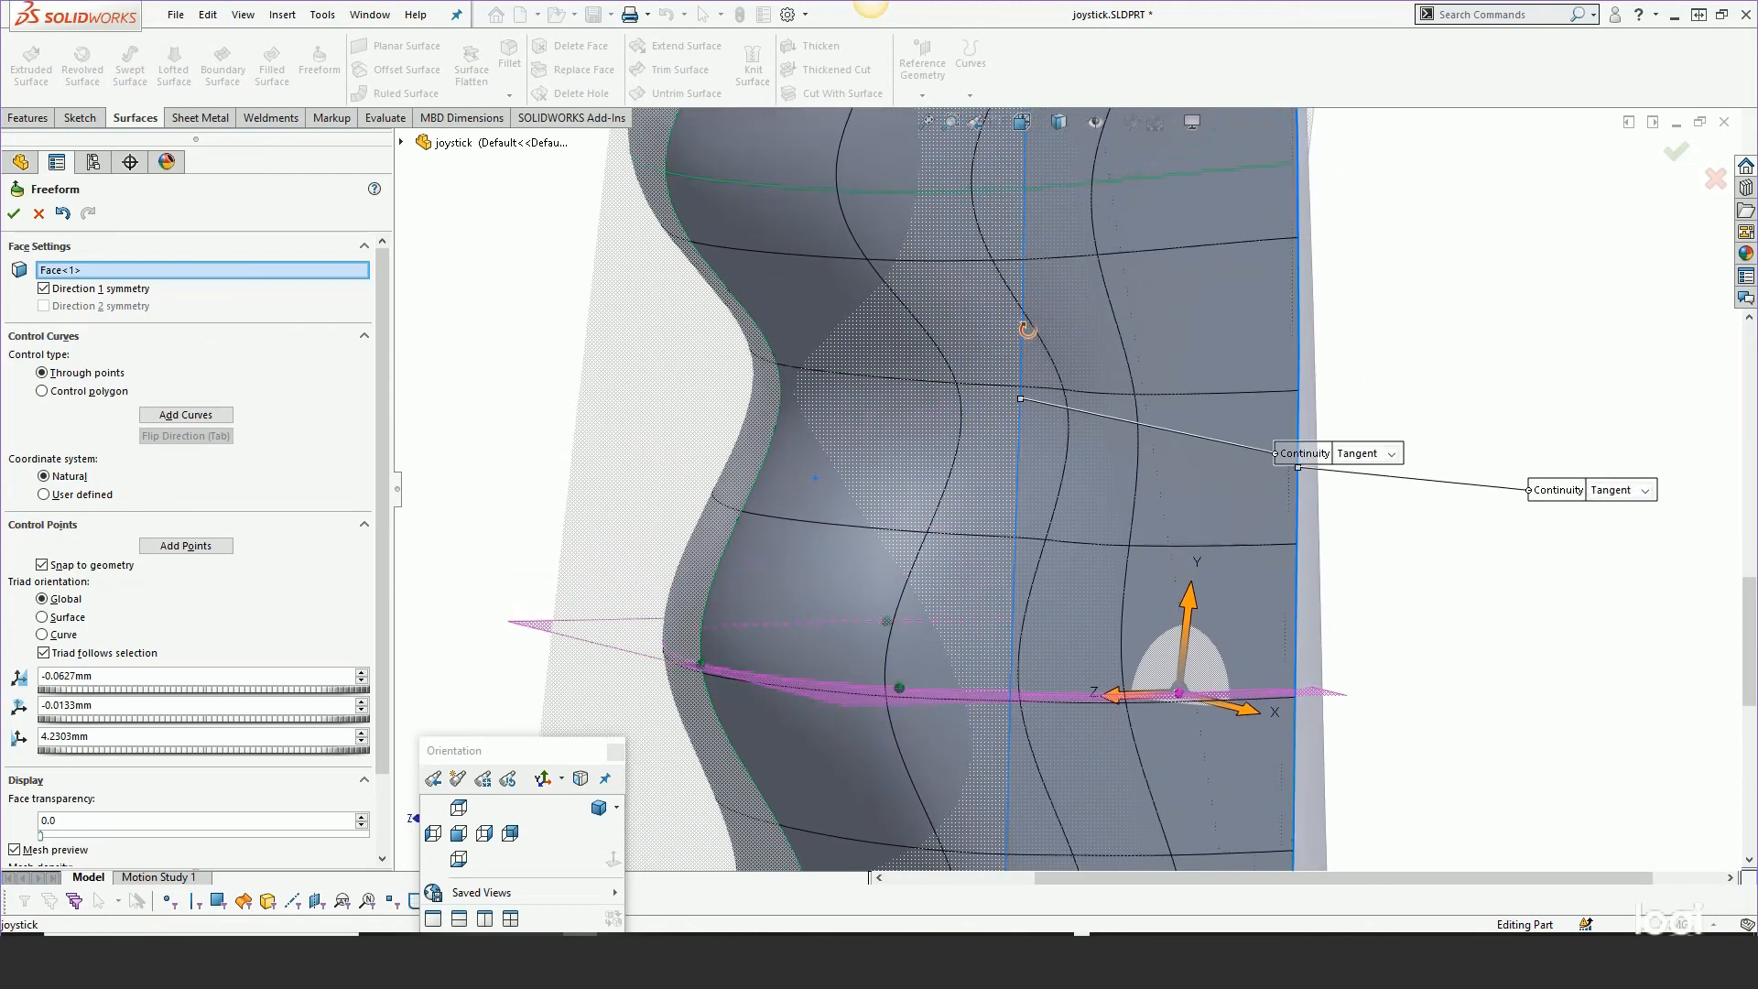
left_click(180, 417)
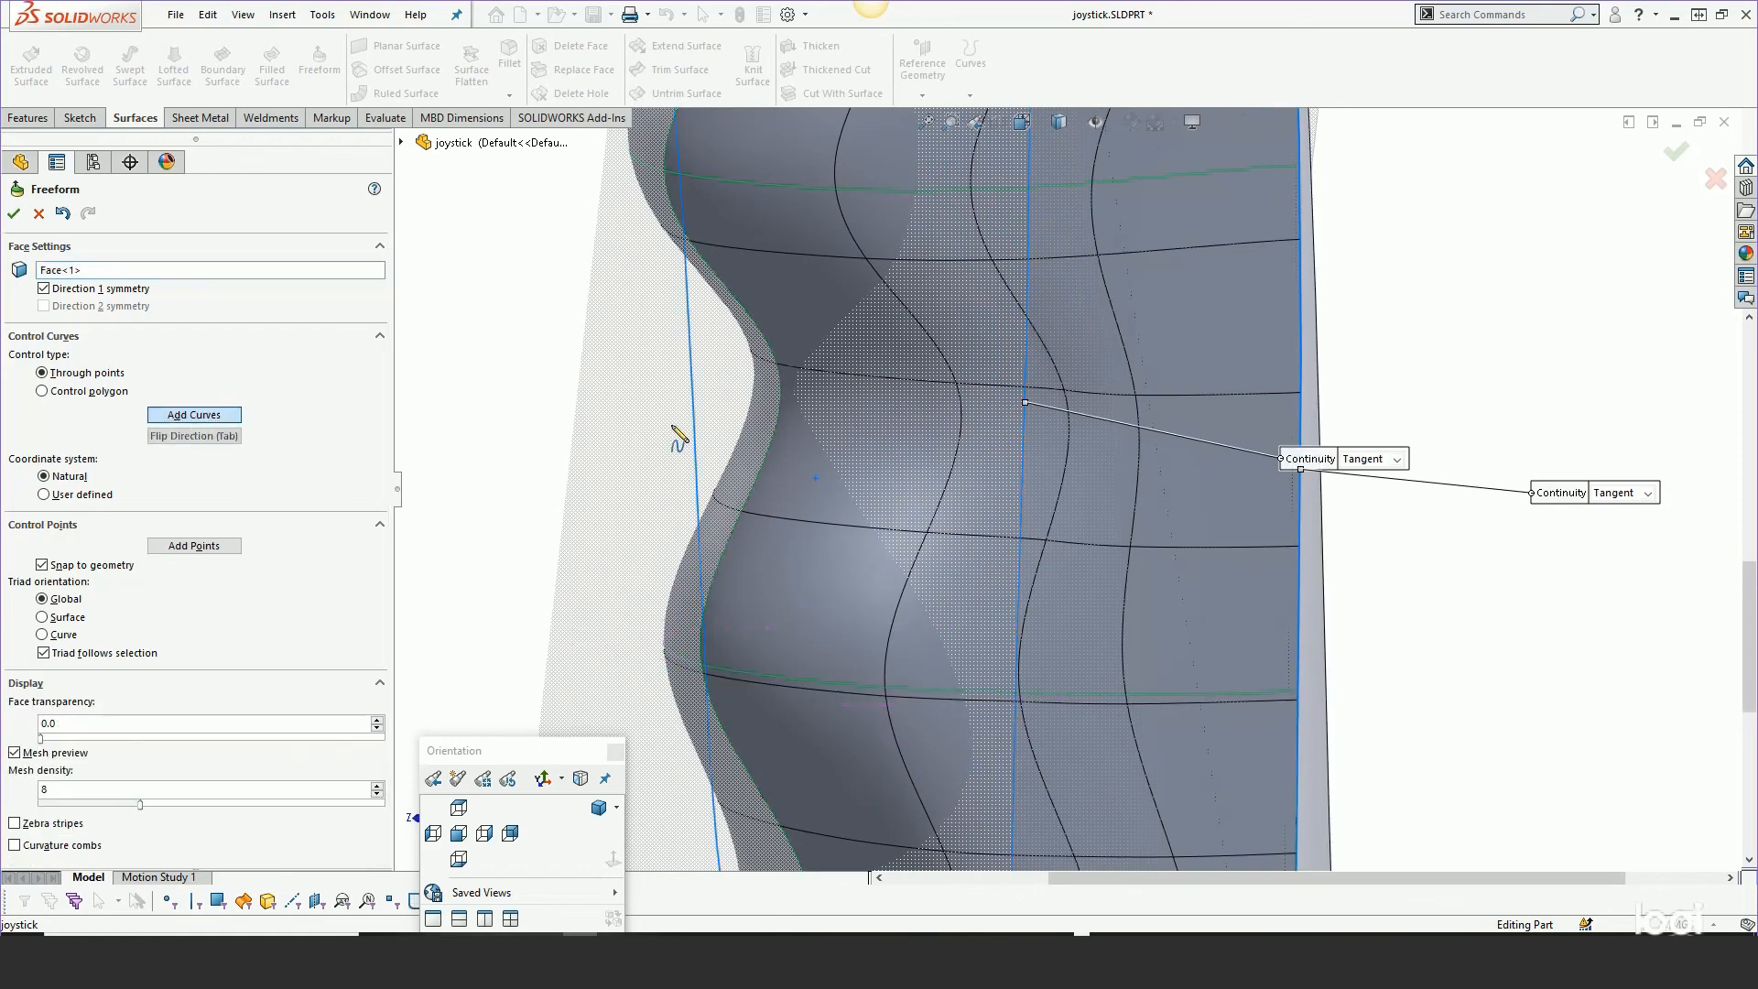
left_click(887, 406)
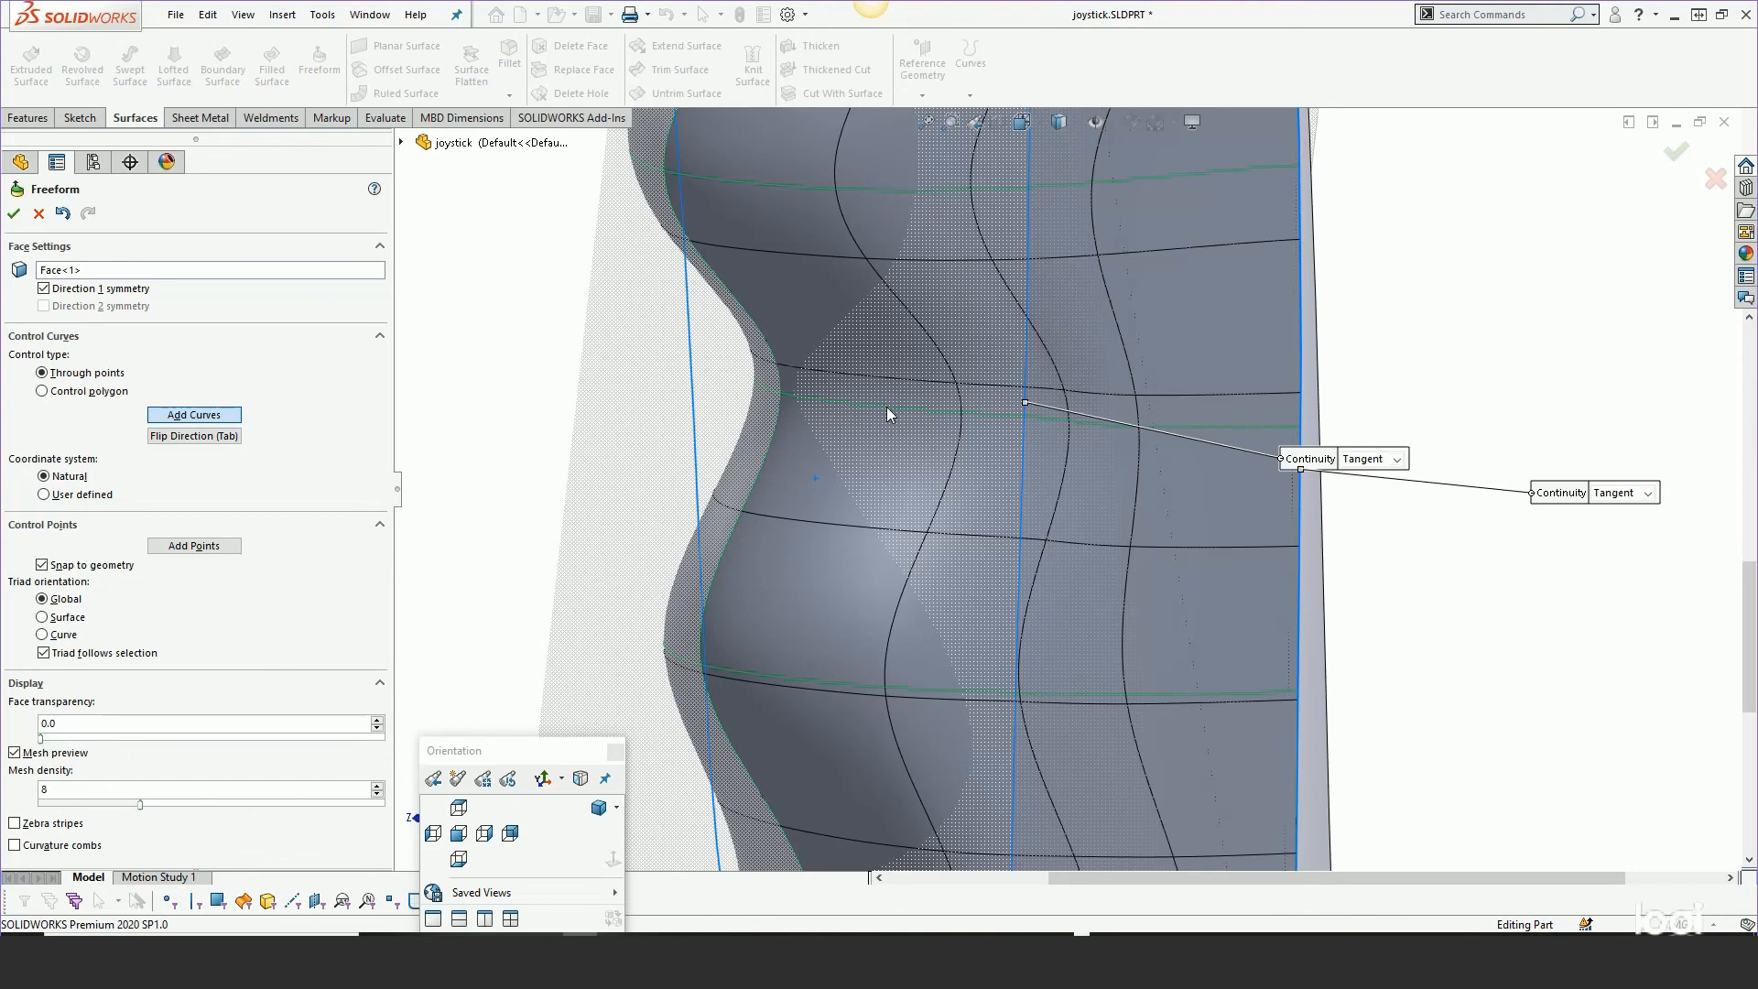
middle_click_drag(887, 406, 907, 521)
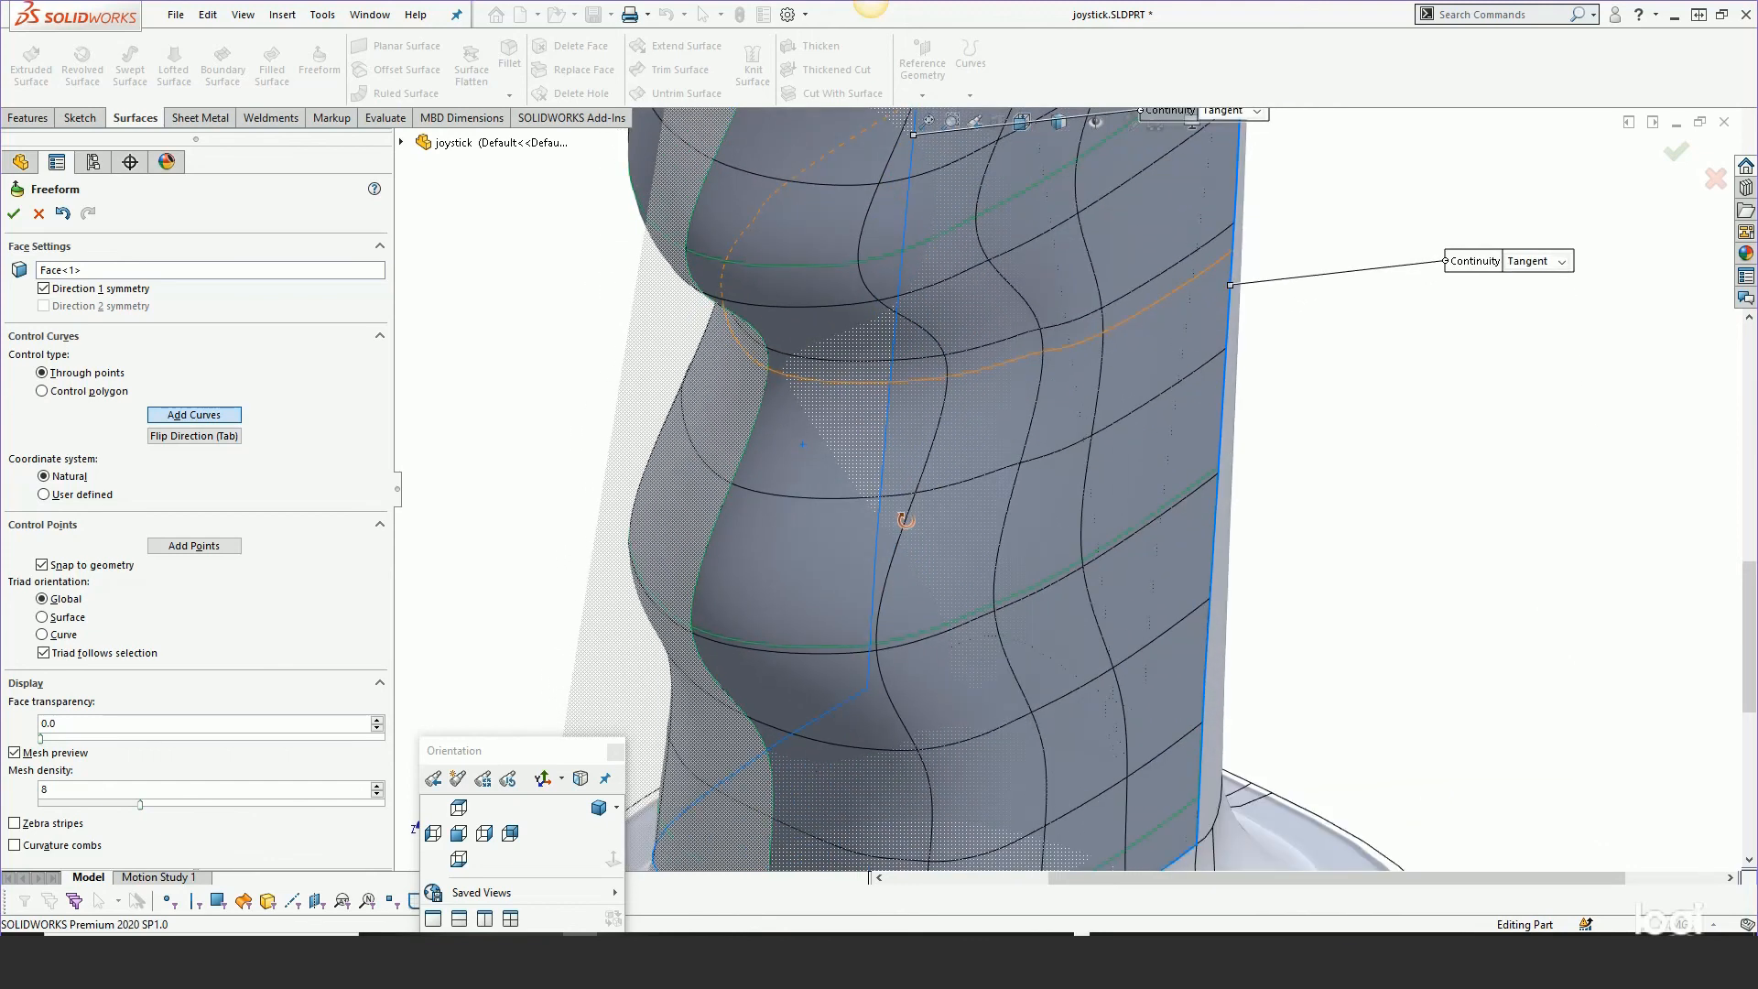
right_click(567, 404)
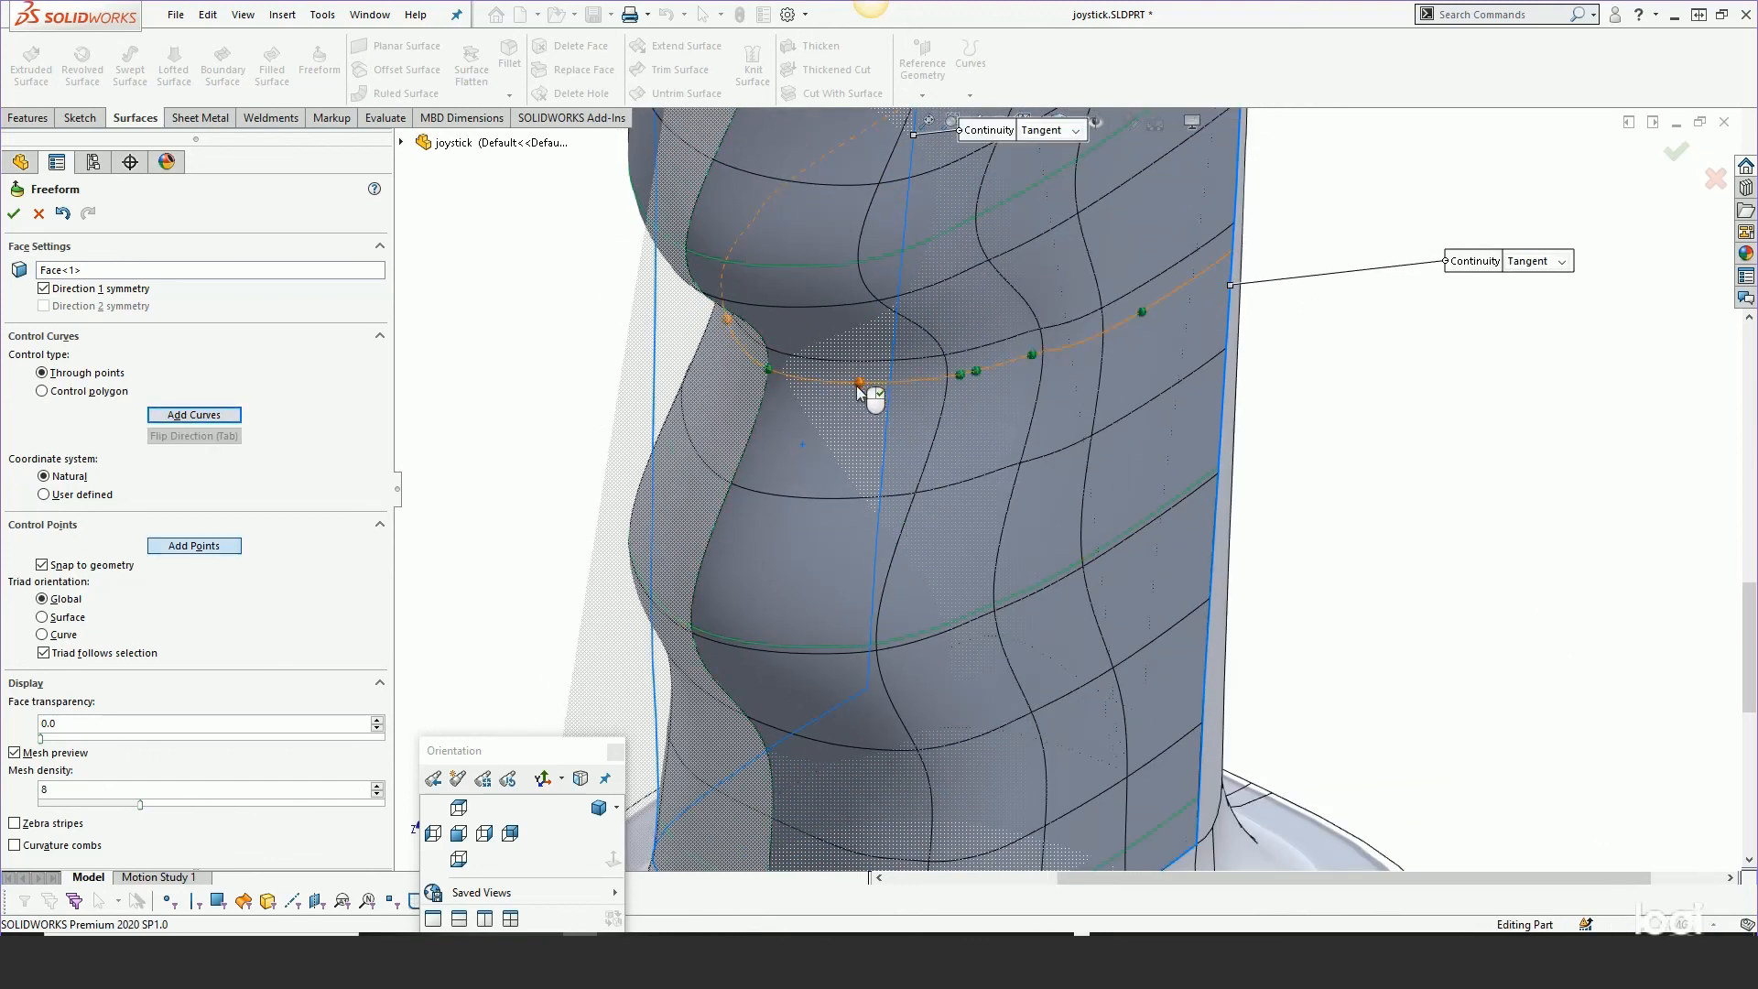
right_click(442, 398)
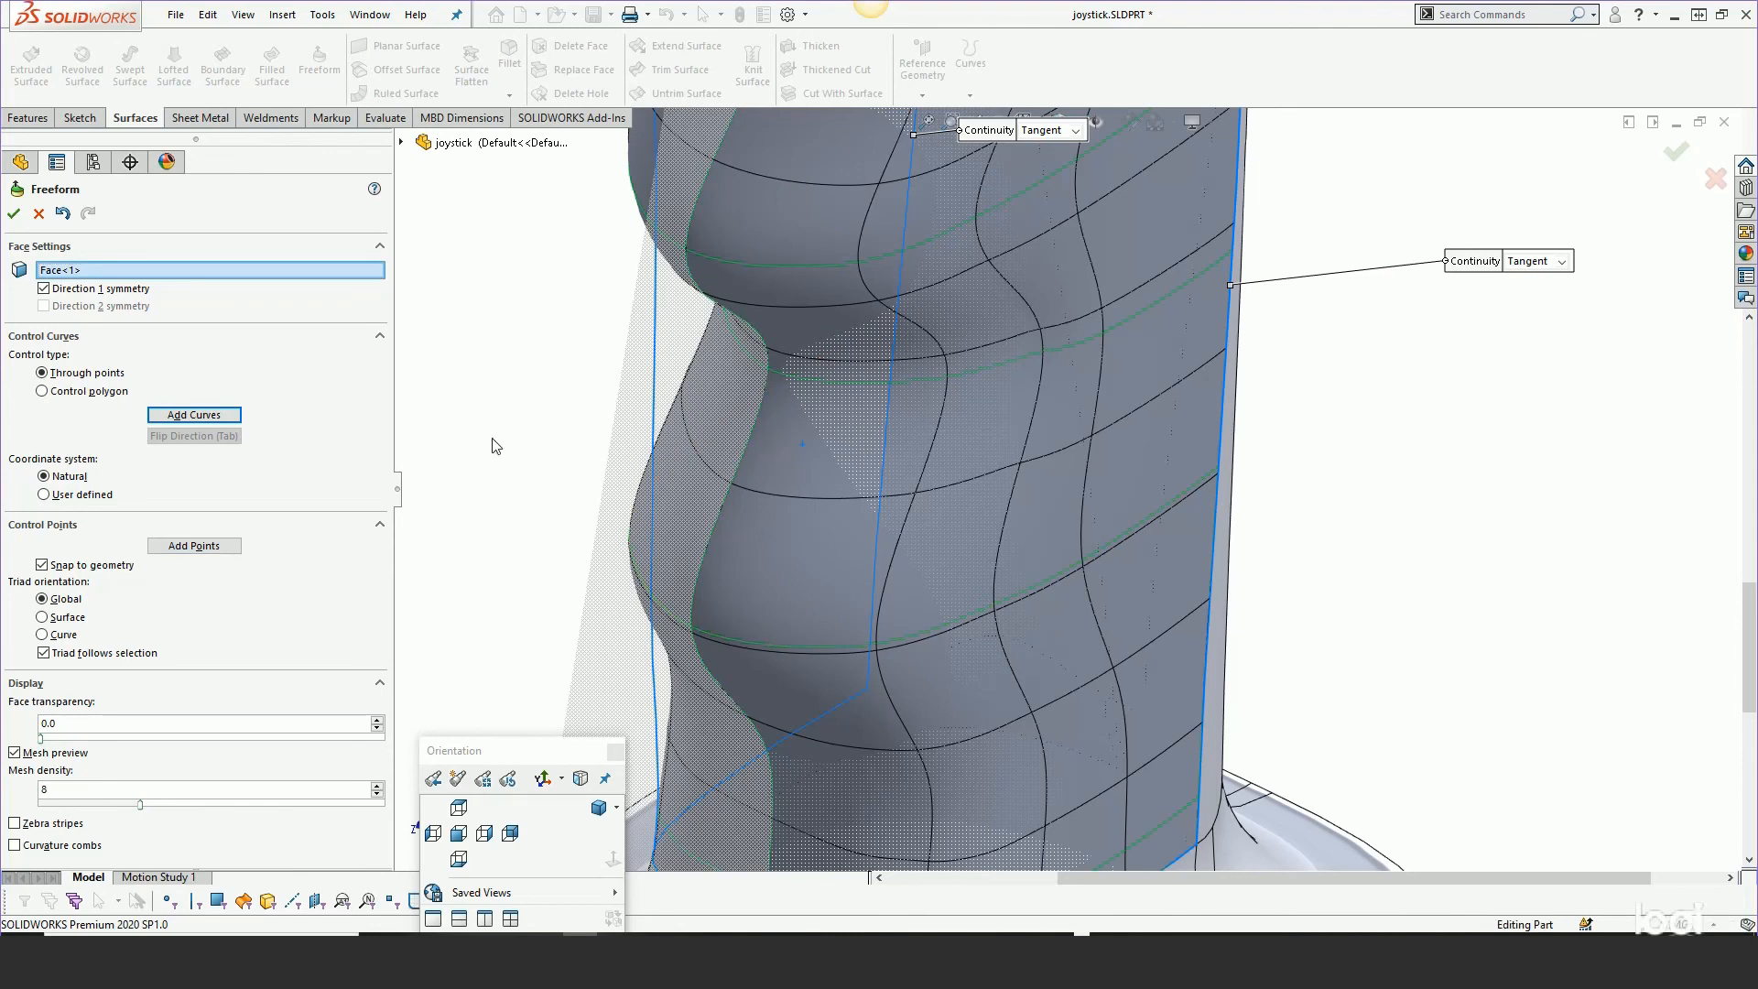
Delete two of the closely spaced middle control points on the valley's crosswise curve, keeping one corner point and the side point
left_click(859, 383)
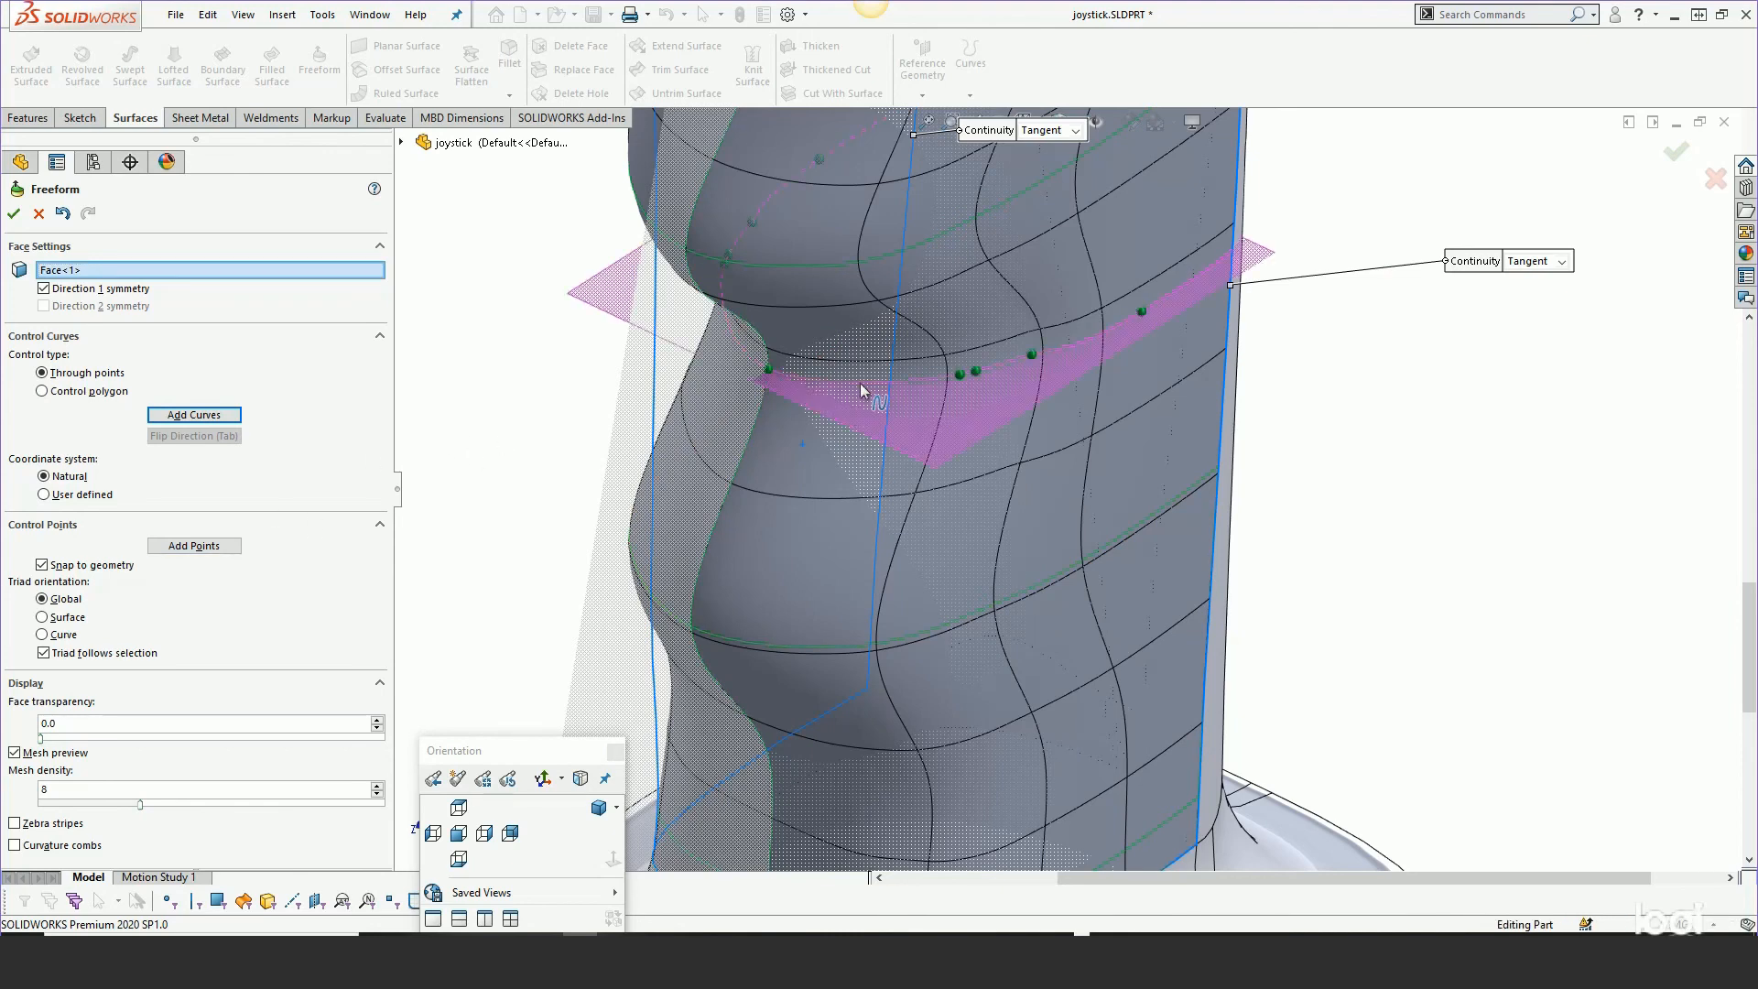
scroll(976, 368, "down", 3)
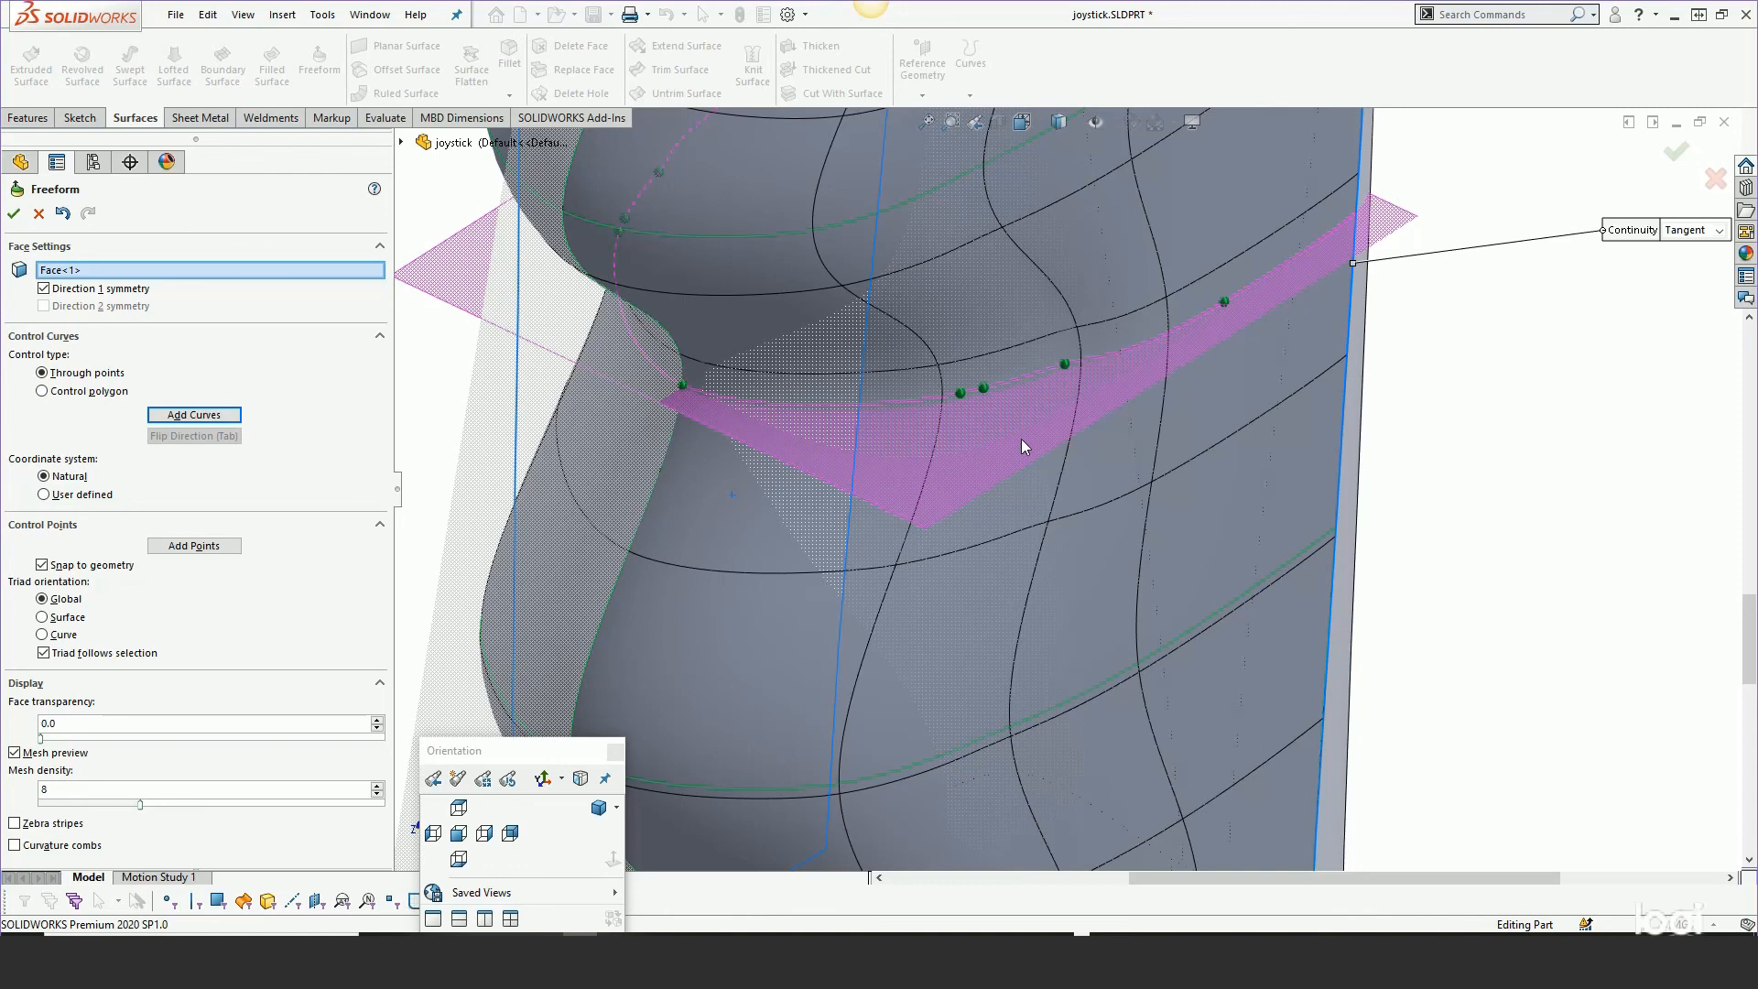
right_click(1065, 367)
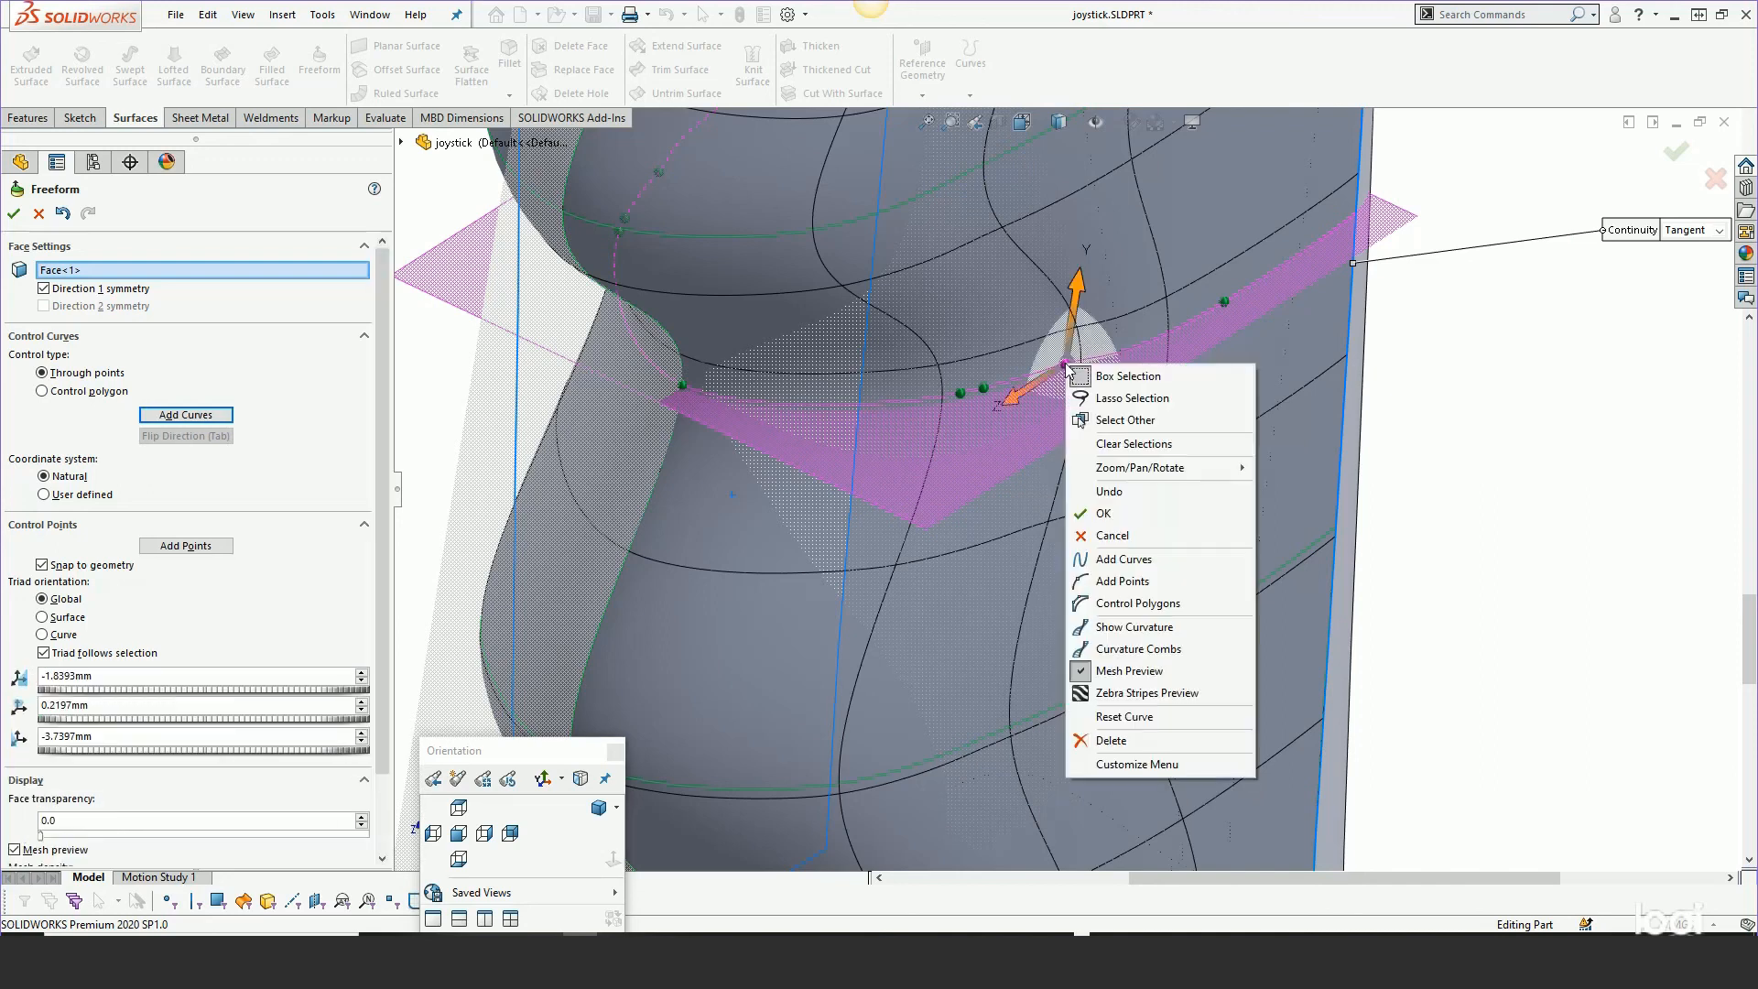
left_click(1111, 740)
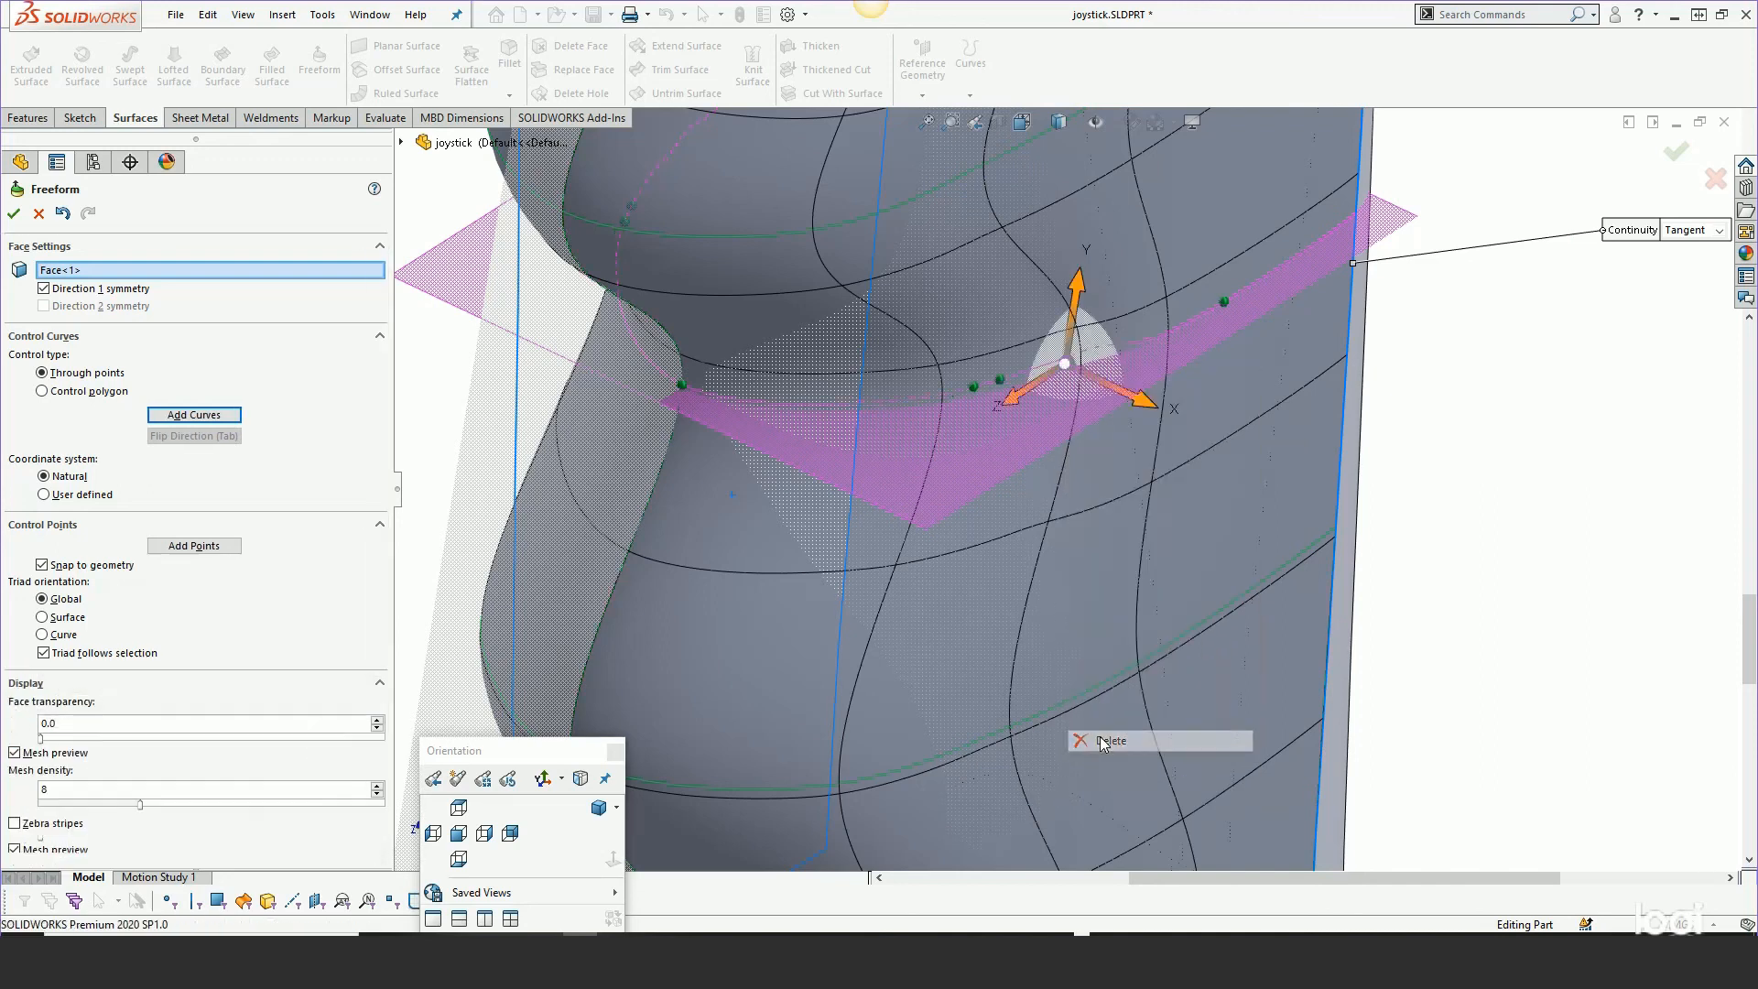
right_click(1001, 380)
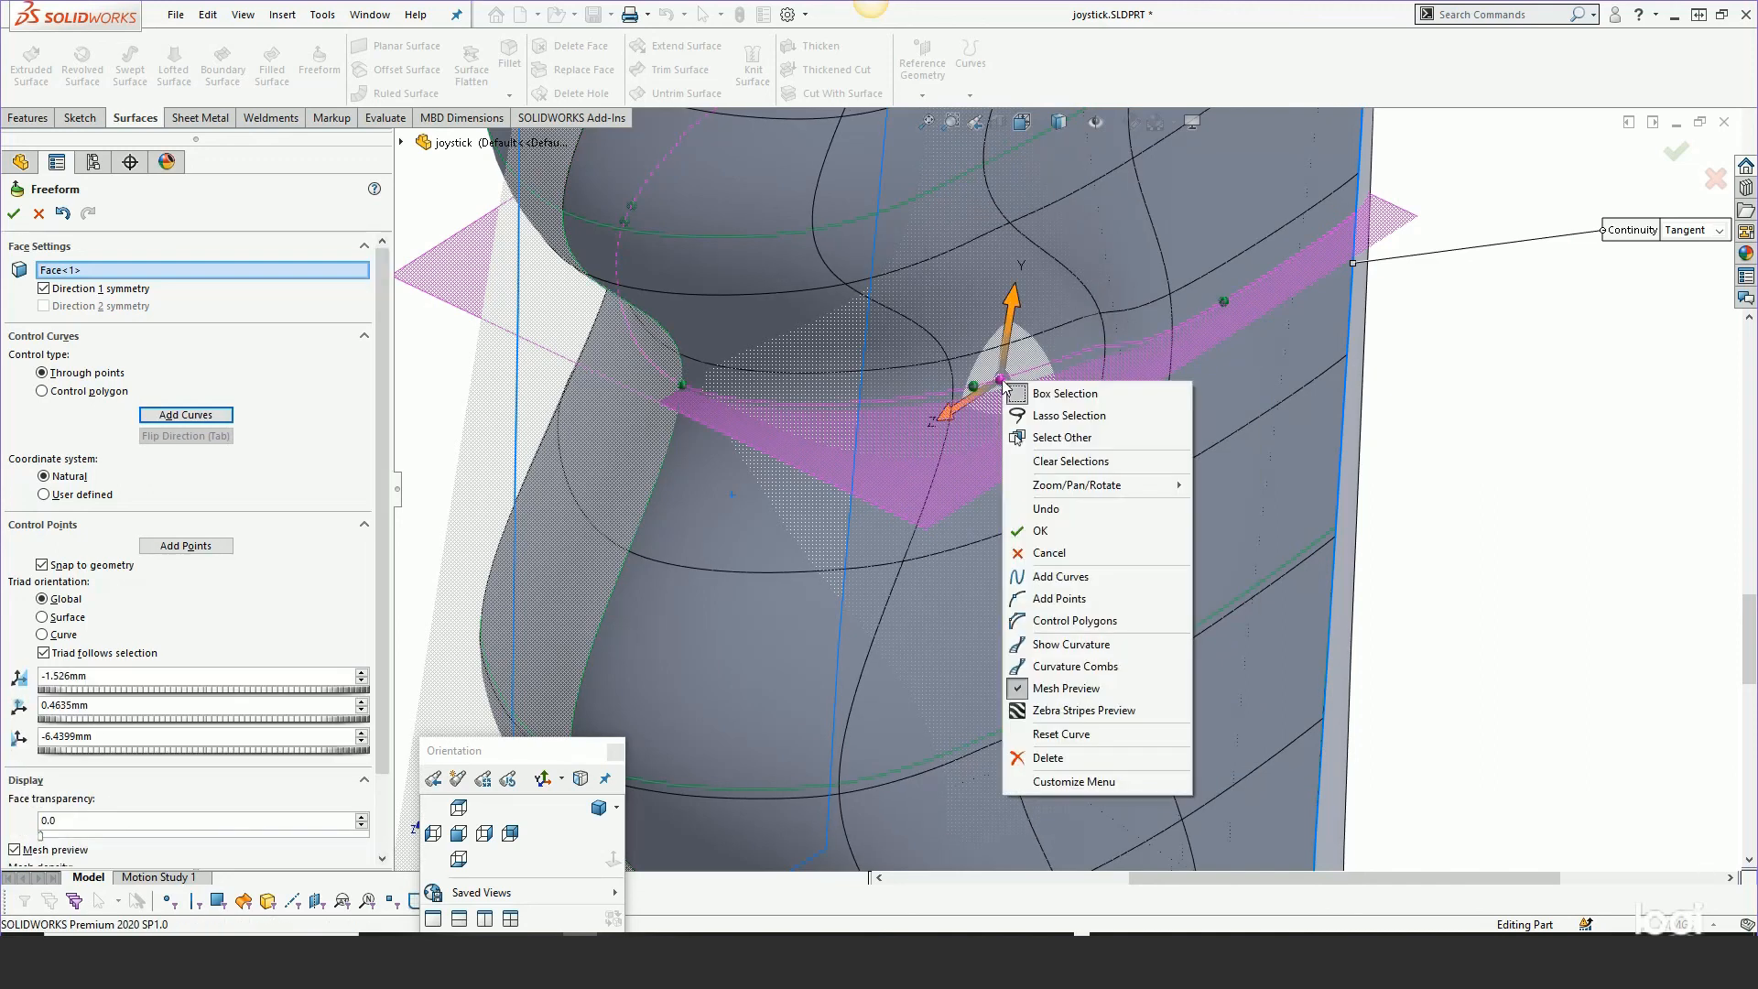
left_click(1048, 758)
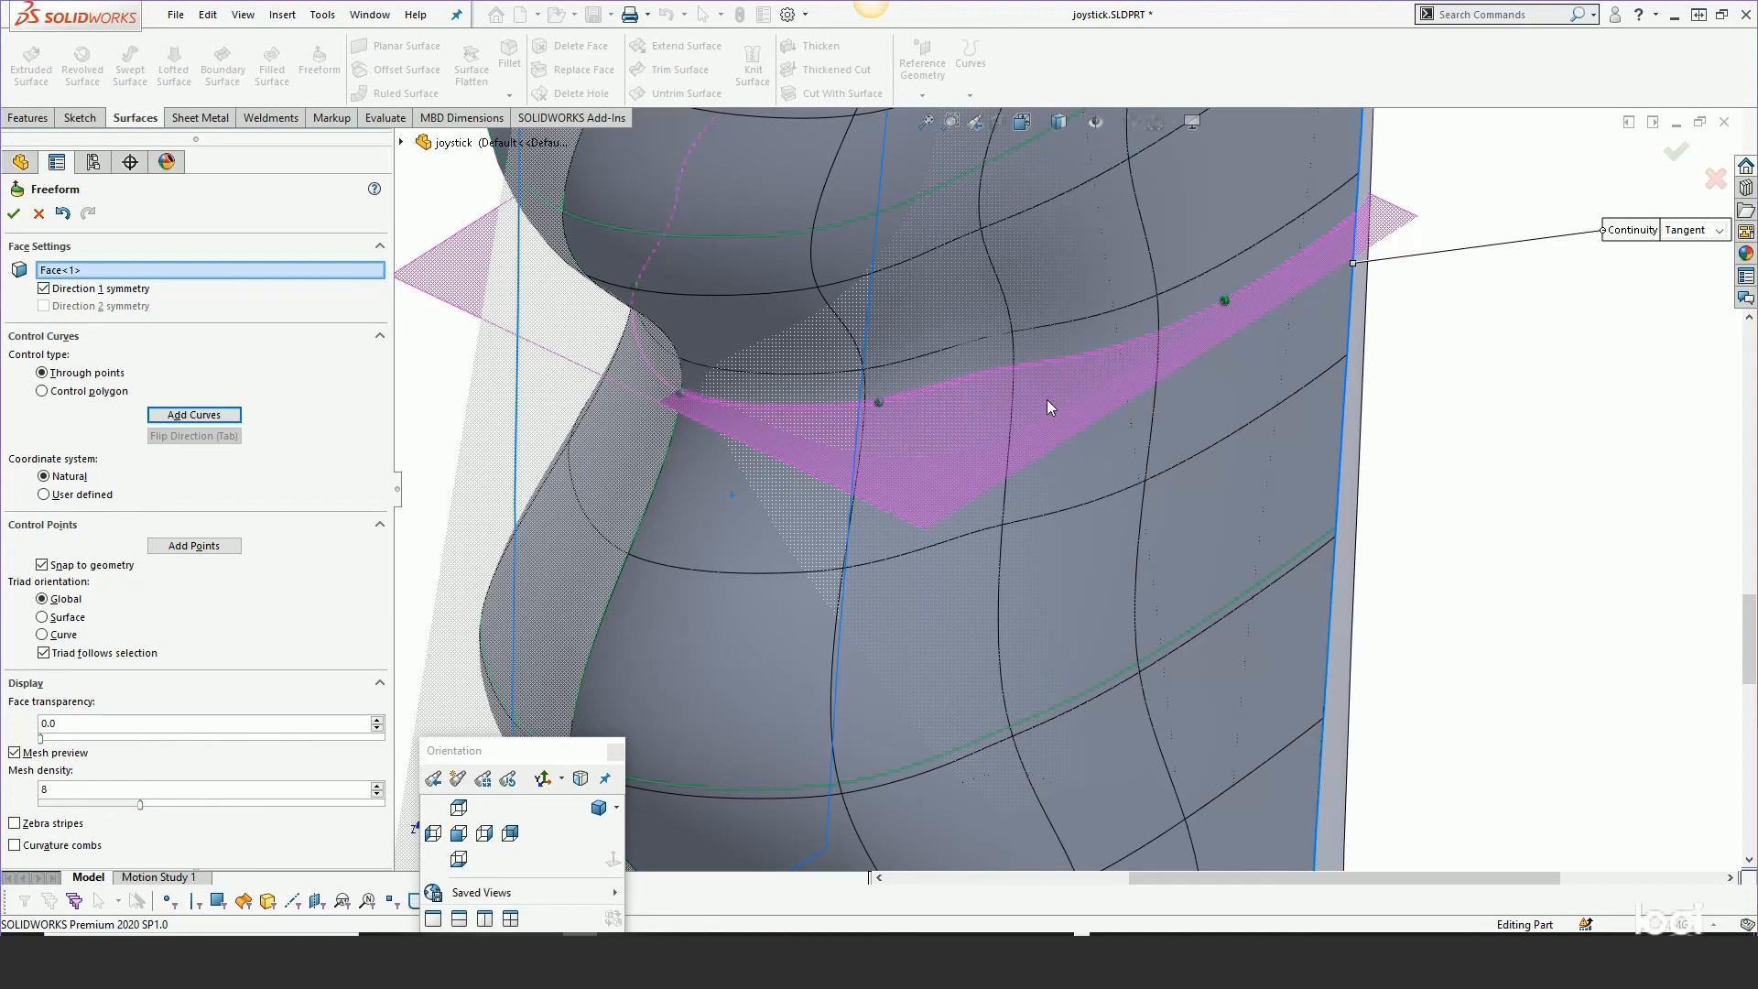
Move the valley curve's corner point to about X -3.8, Y -0.3, Z -0.6 mm and its side point to X -0.8, Y 0, Z 1.6 mm
left_click(879, 403)
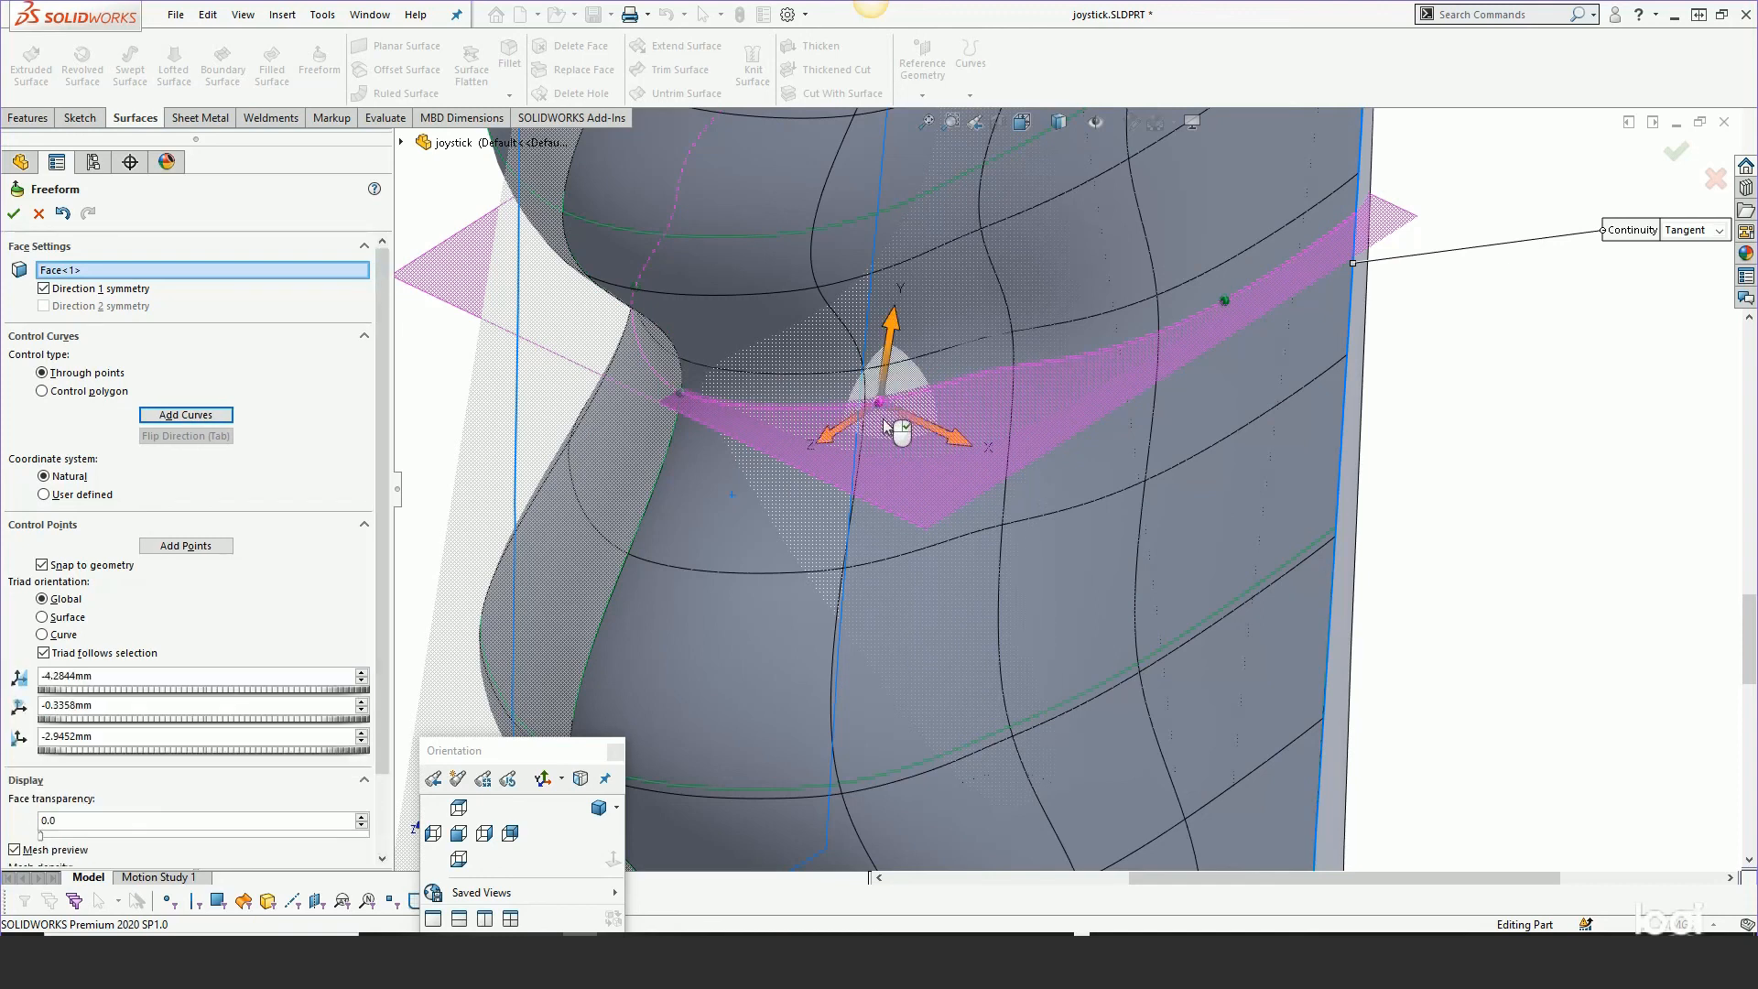
mouse_move(898, 439)
left_mouse_down()
mouse_move(919, 449)
mouse_move(875, 461)
left_mouse_up()
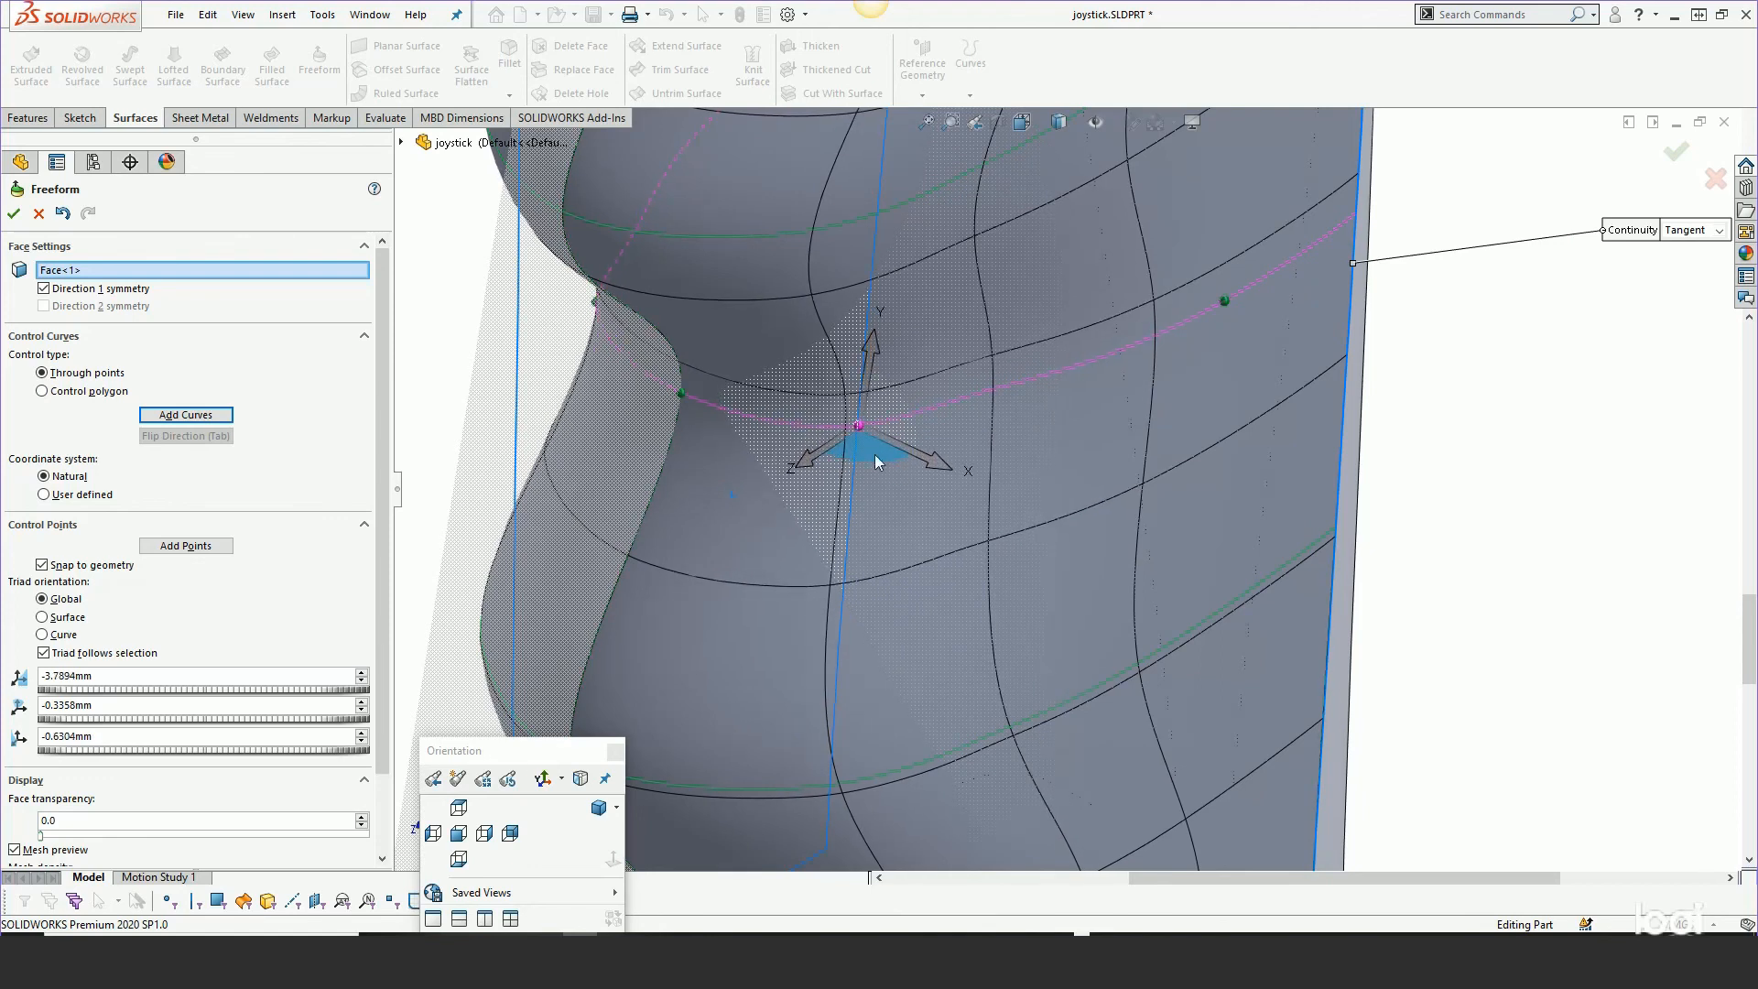
left_click(1221, 301)
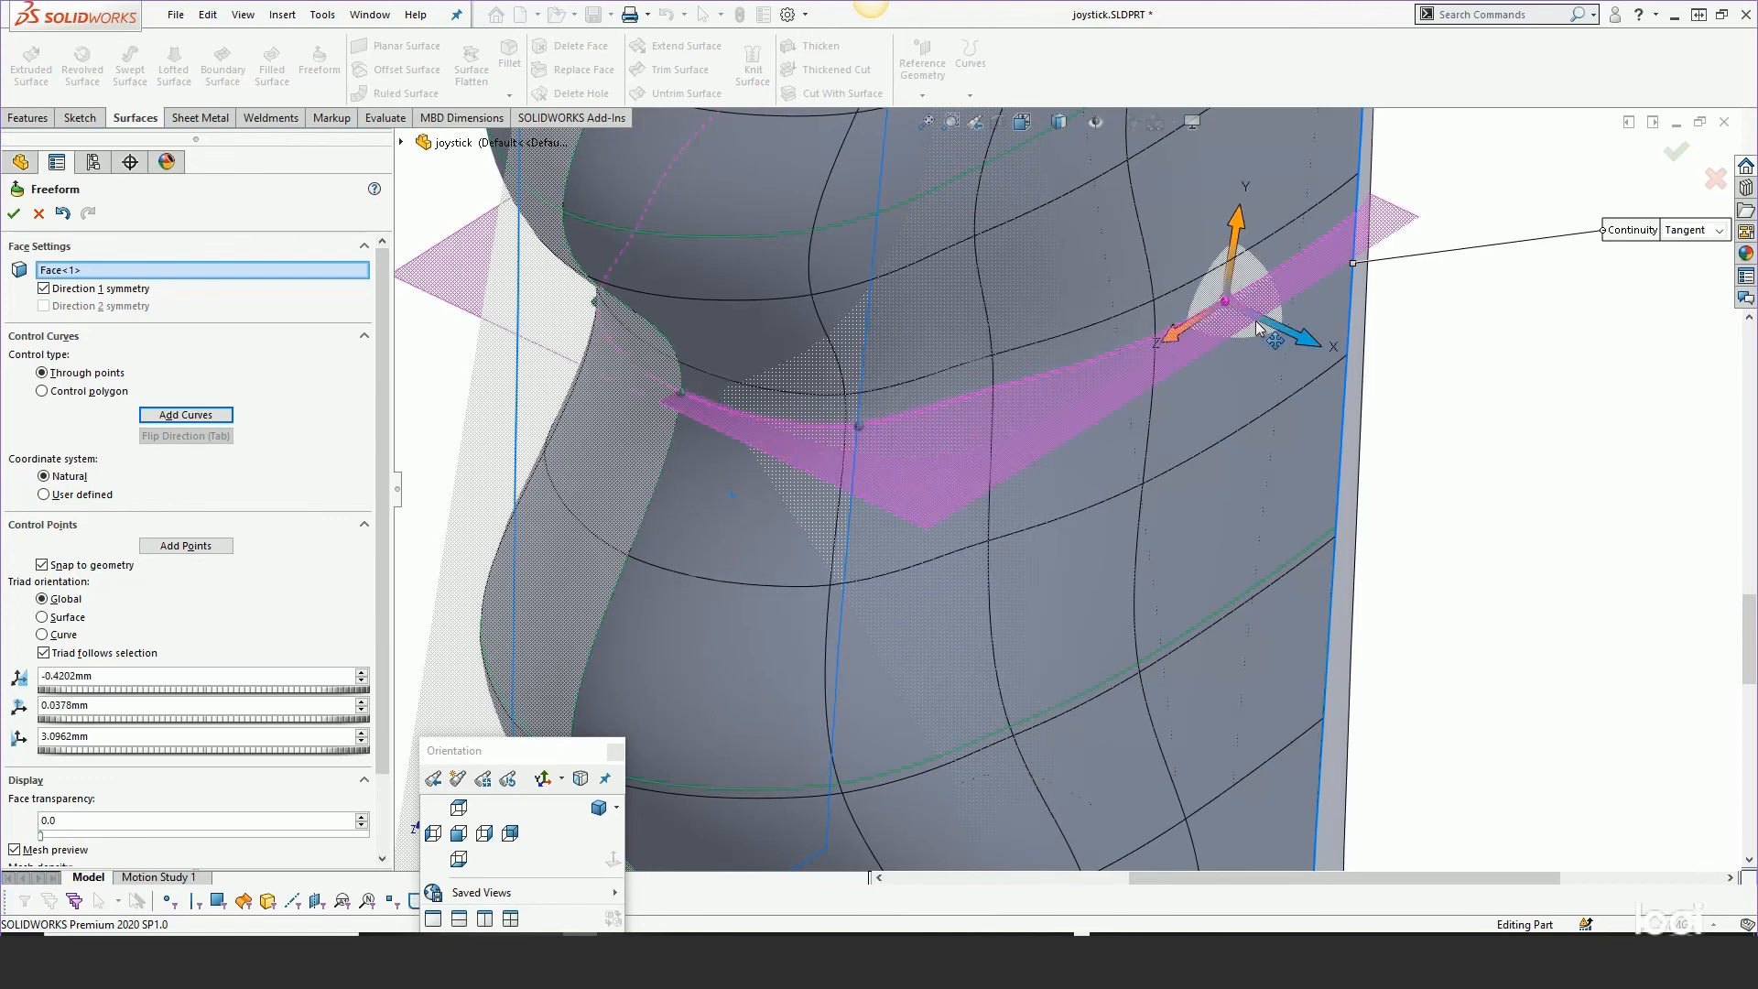
mouse_move(1176, 337)
left_mouse_down()
mouse_move(1156, 348)
mouse_move(1192, 323)
left_mouse_up()
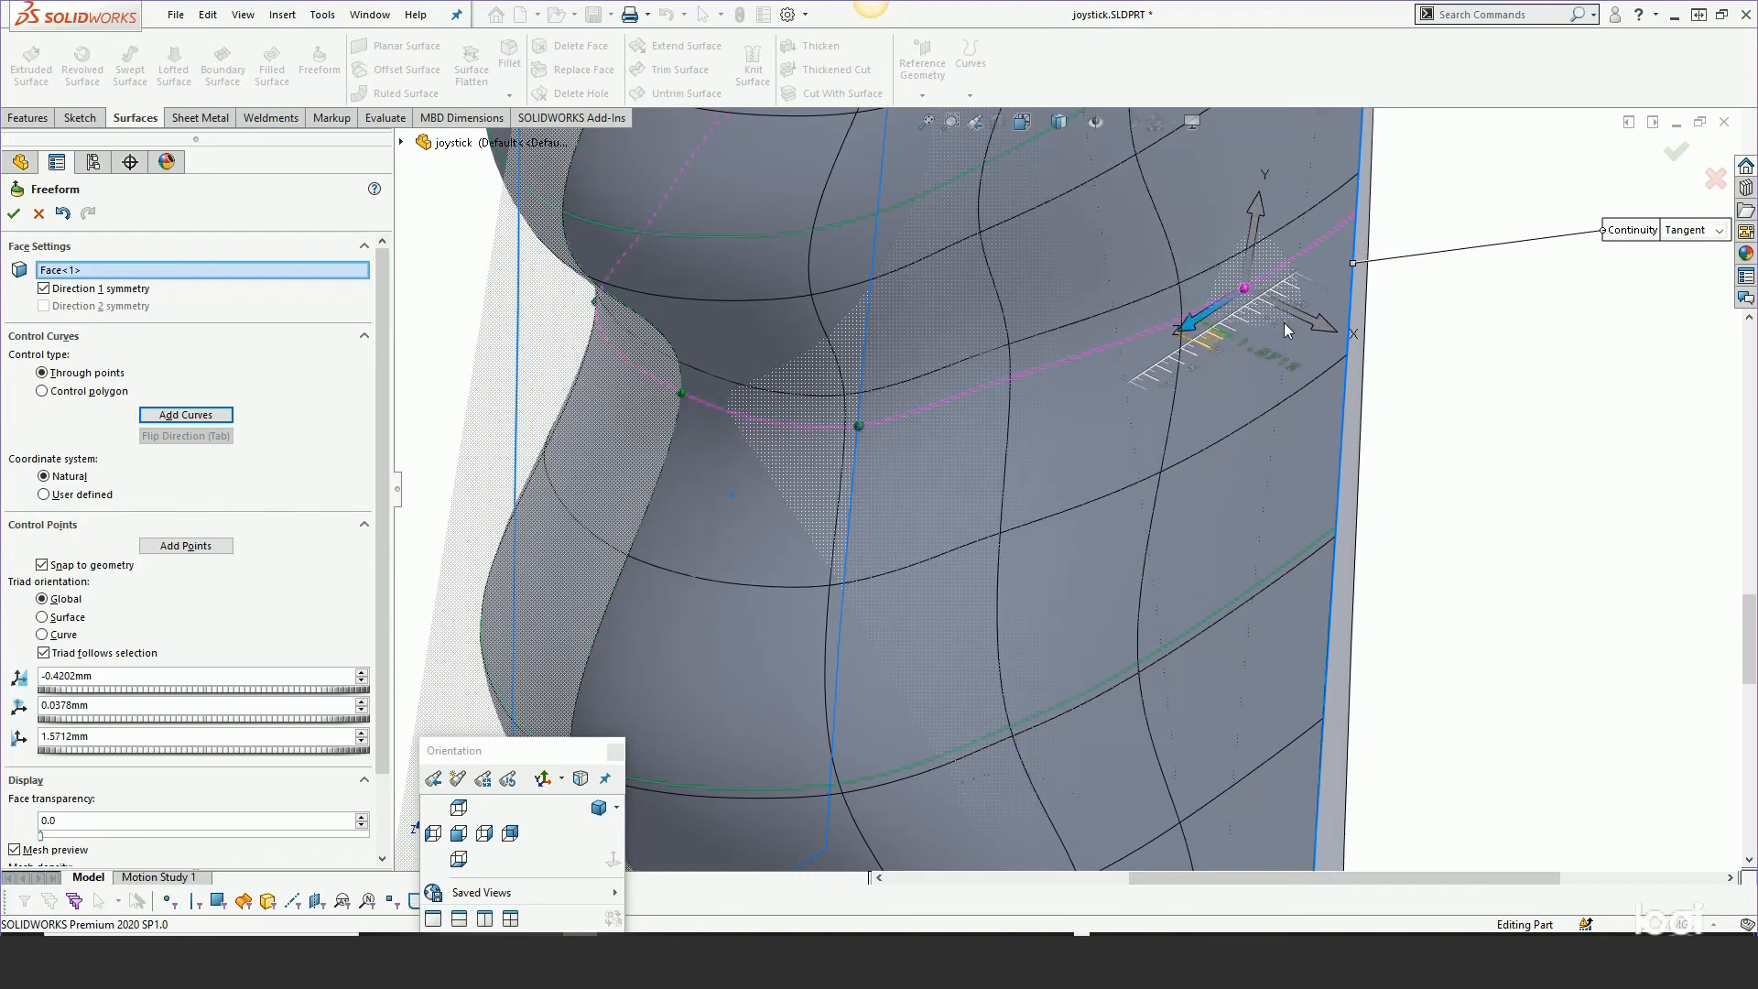
left_click_drag(1319, 328, 1319, 328)
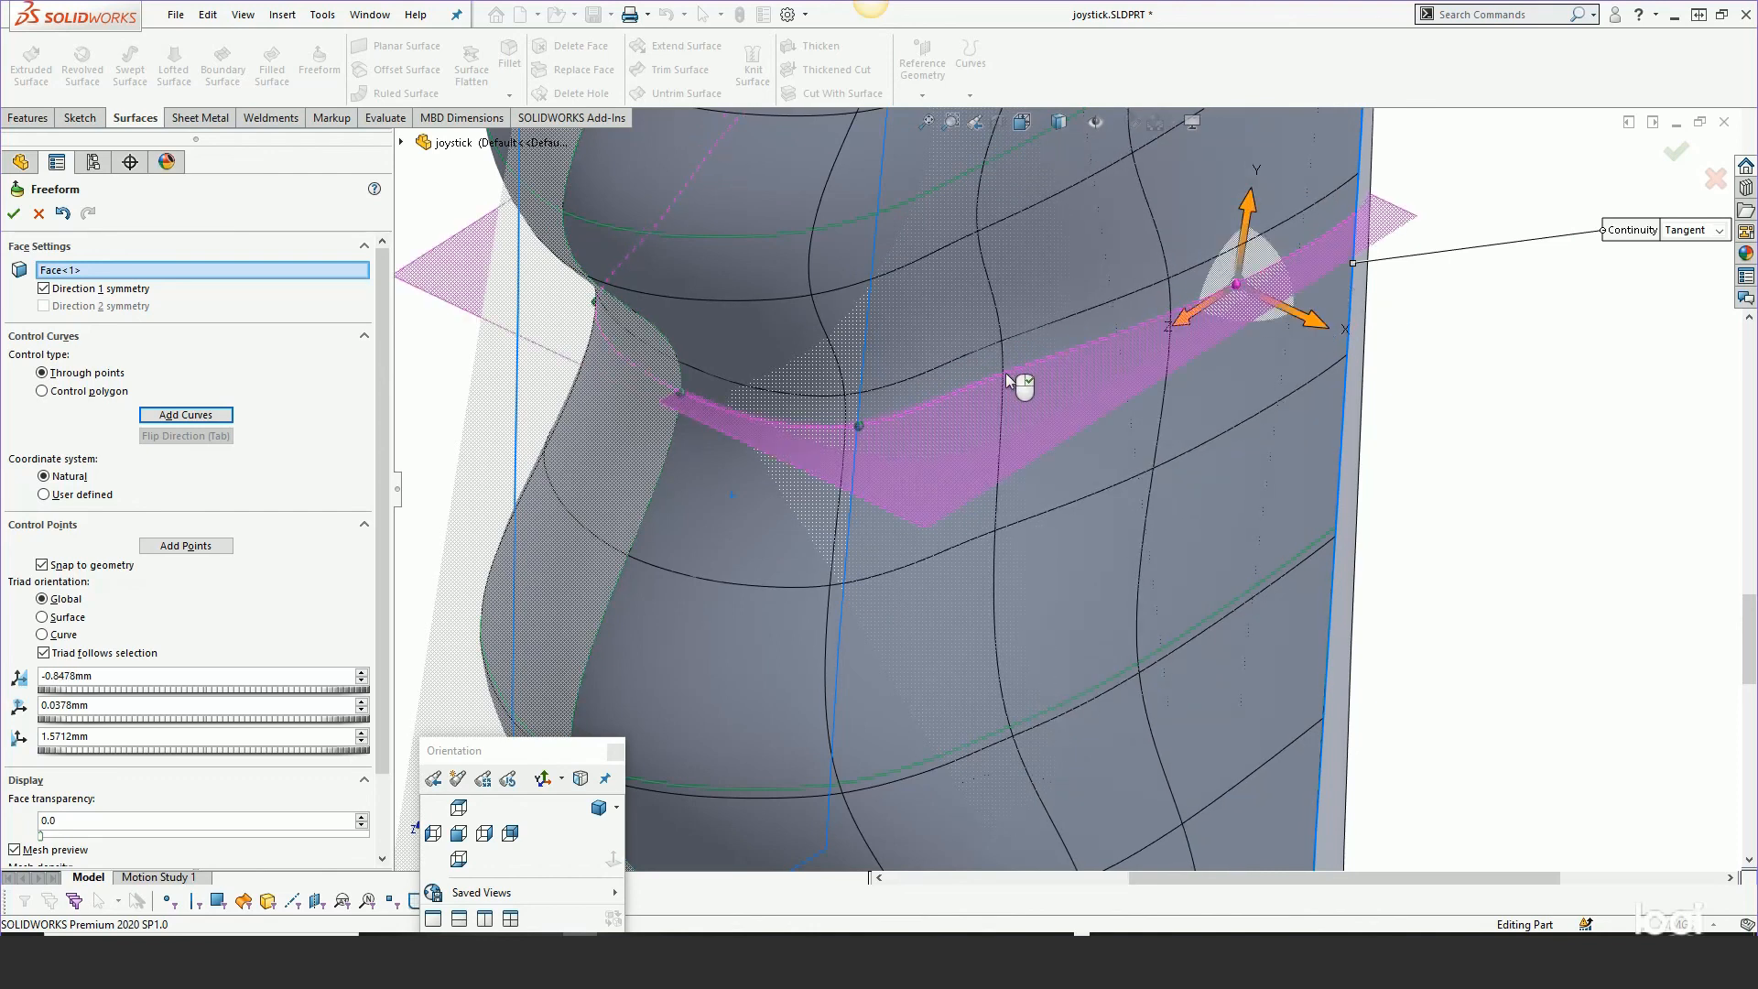
Add a control point between the valley curve's corner and side points and move it to about X -2.8, Y -0.2, Z 1.9 mm
left_click(191, 546)
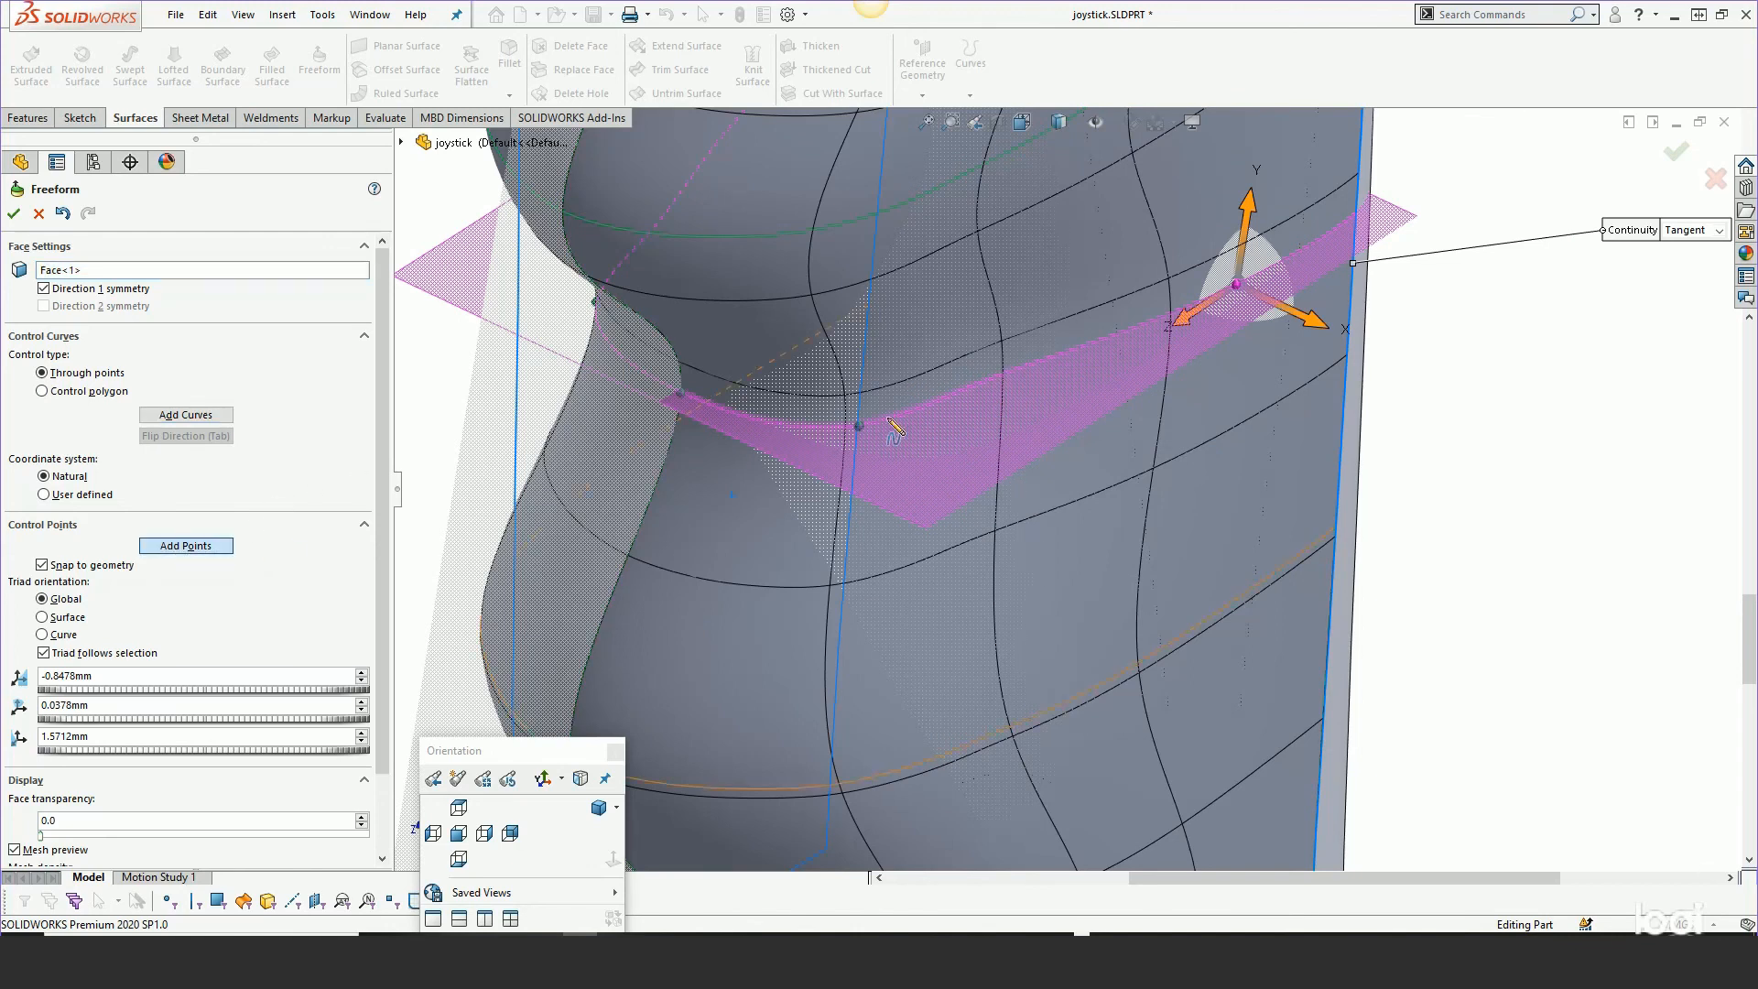
left_click(1014, 369)
right_click(1511, 401)
left_click(1504, 441)
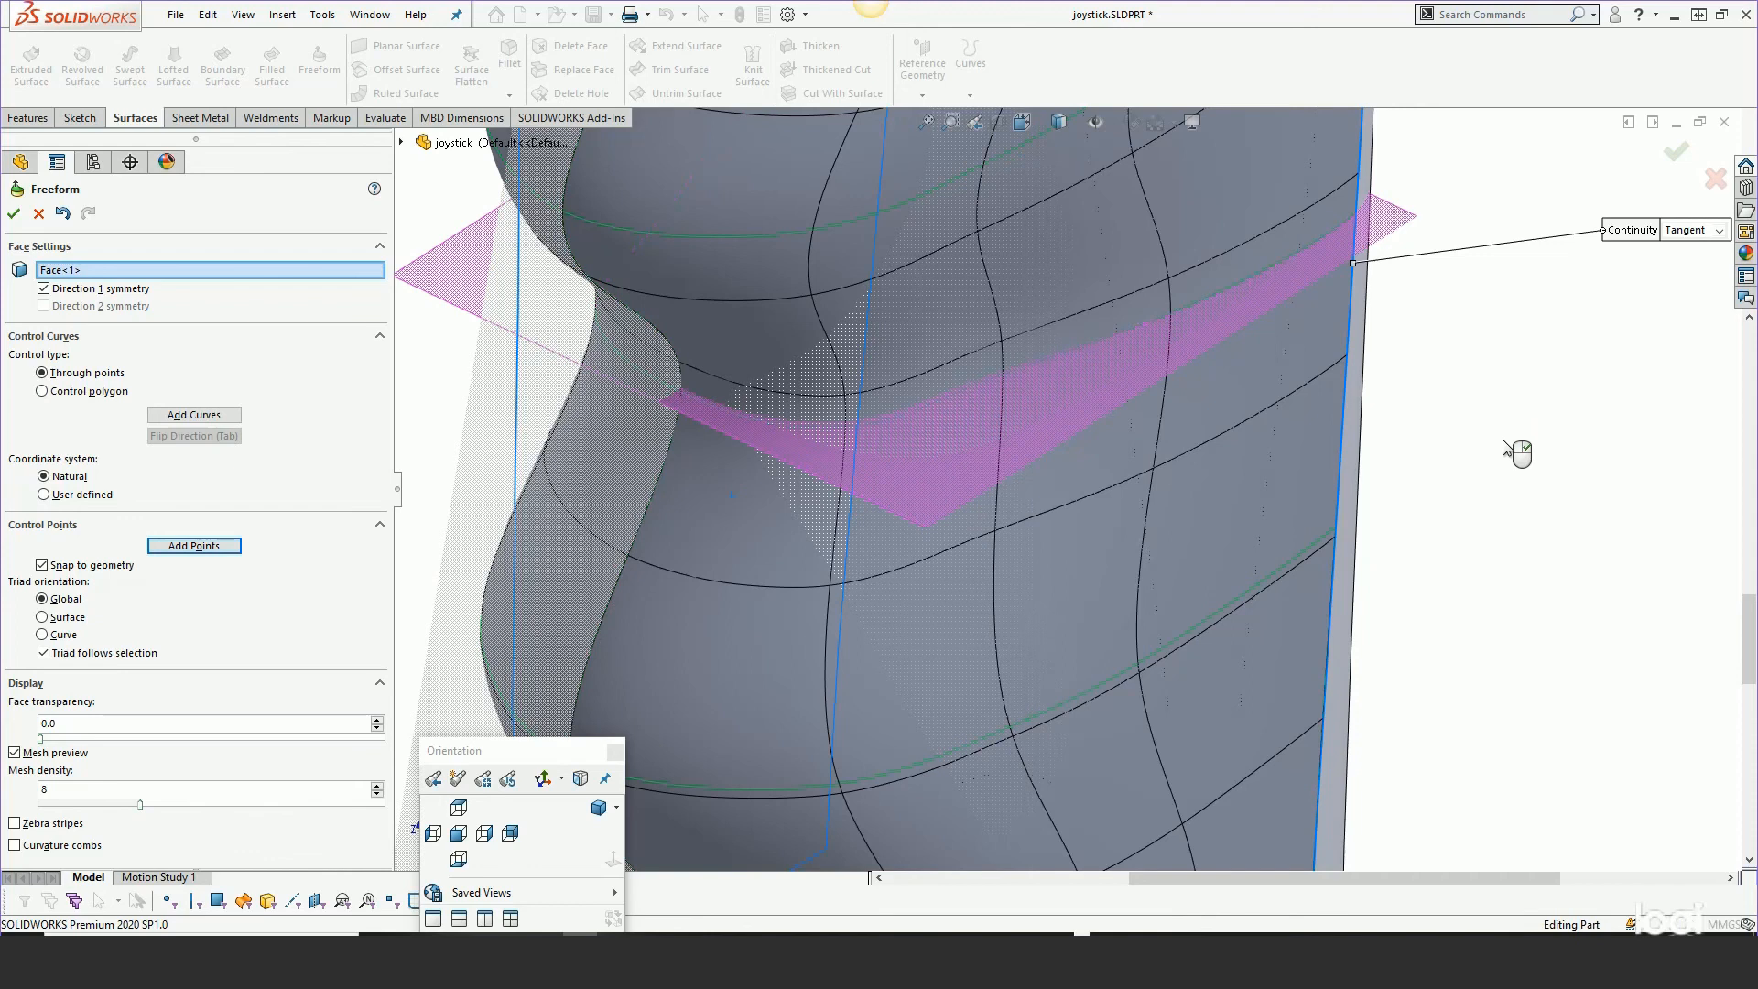
left_click(1053, 366)
left_click(1016, 371)
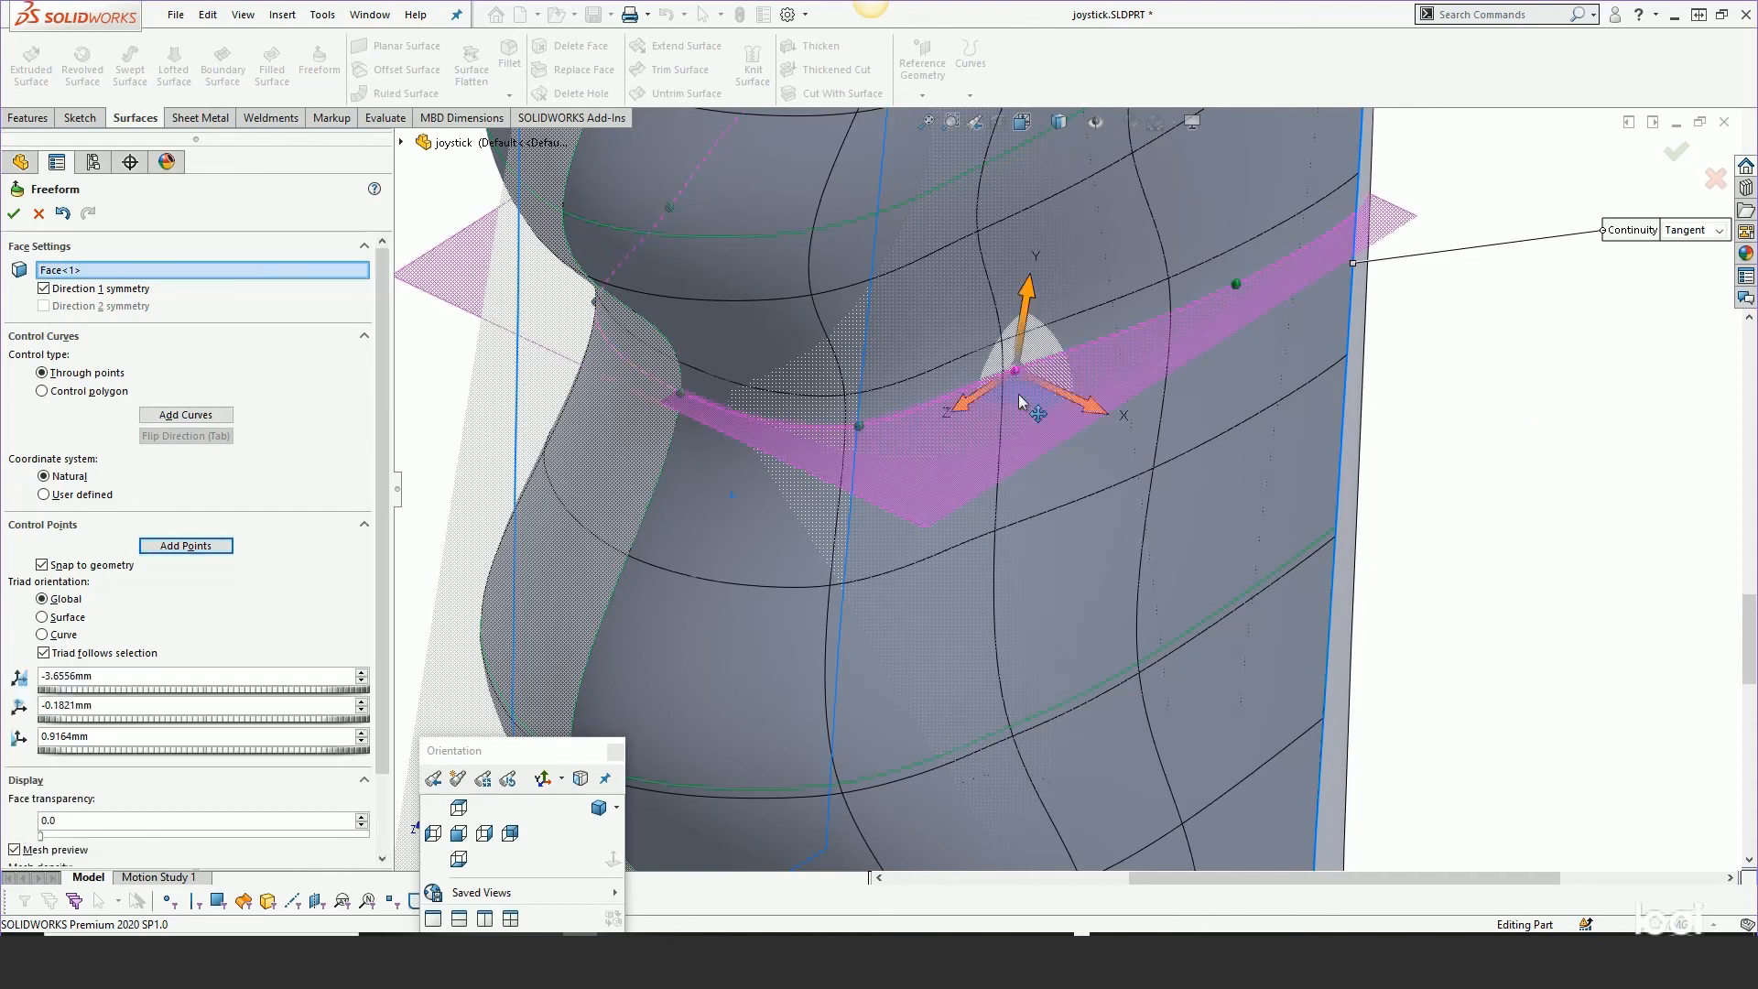
left_click_drag(1023, 408, 1023, 410)
Examine the shape of the finger bumps and the valley between them from several angles, up close and across the whole grip
scroll(1042, 529, "up", 3)
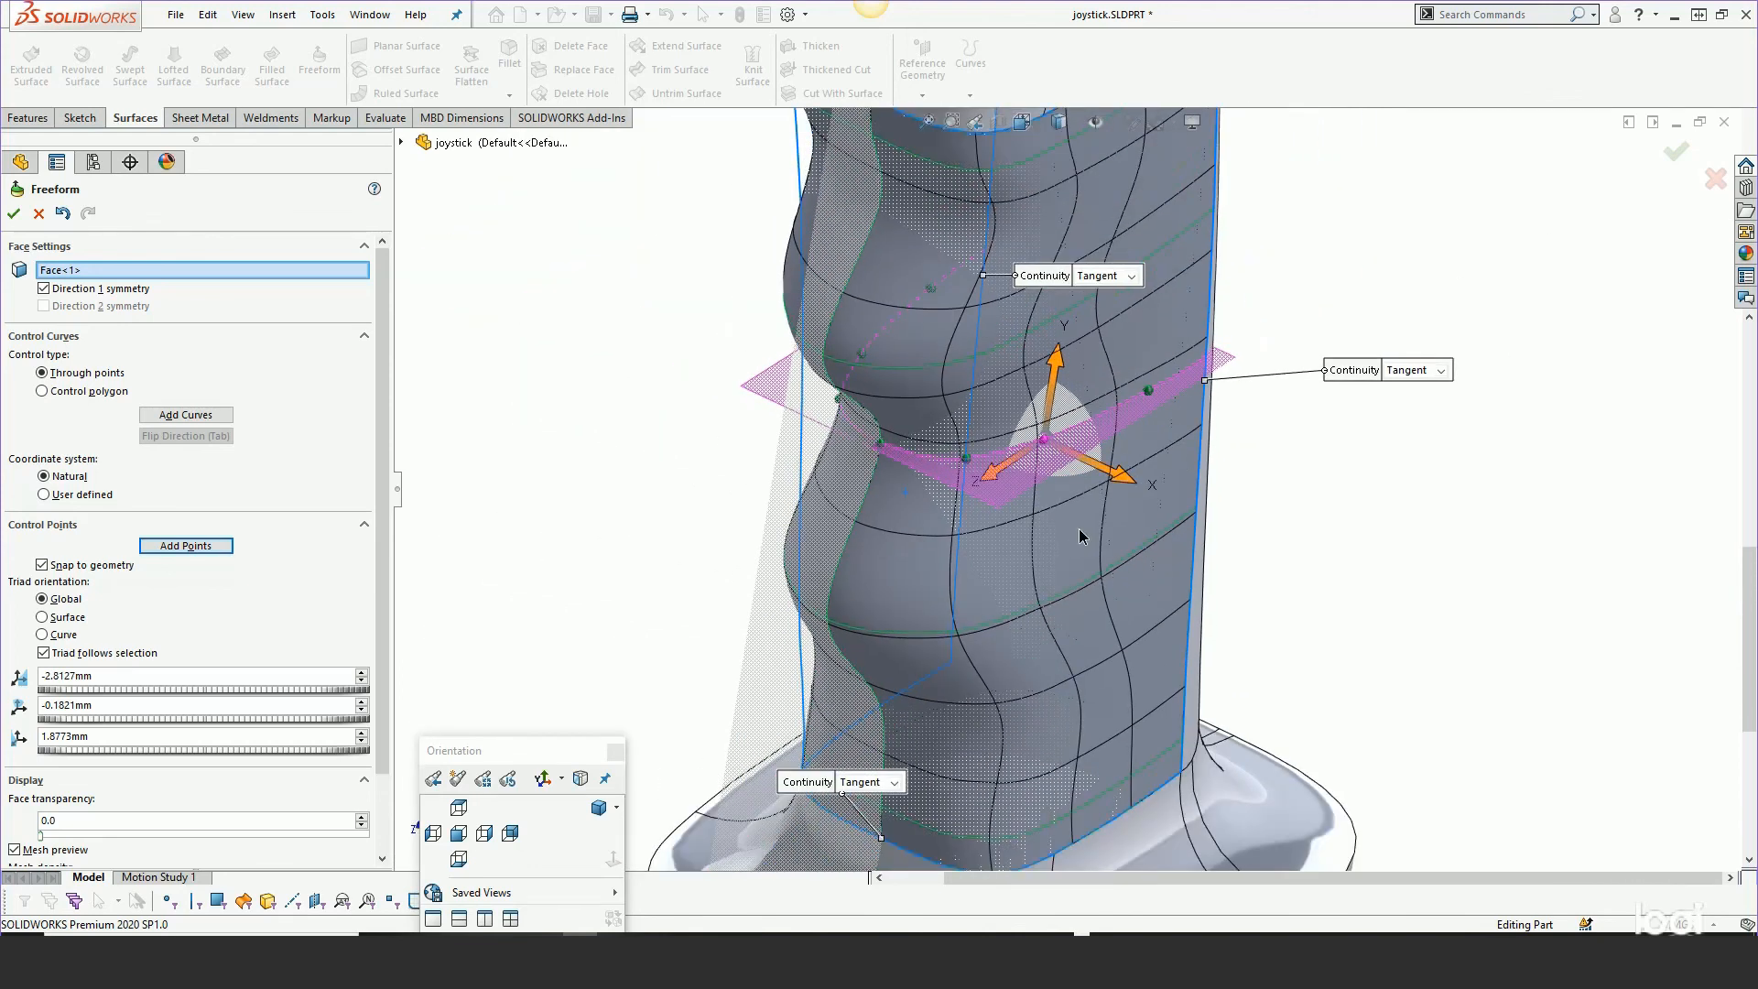
mouse_move(1078, 529)
middle_mouse_down()
mouse_move(1082, 568)
mouse_move(1090, 521)
mouse_move(1127, 508)
mouse_move(1090, 481)
mouse_move(1081, 500)
middle_mouse_up()
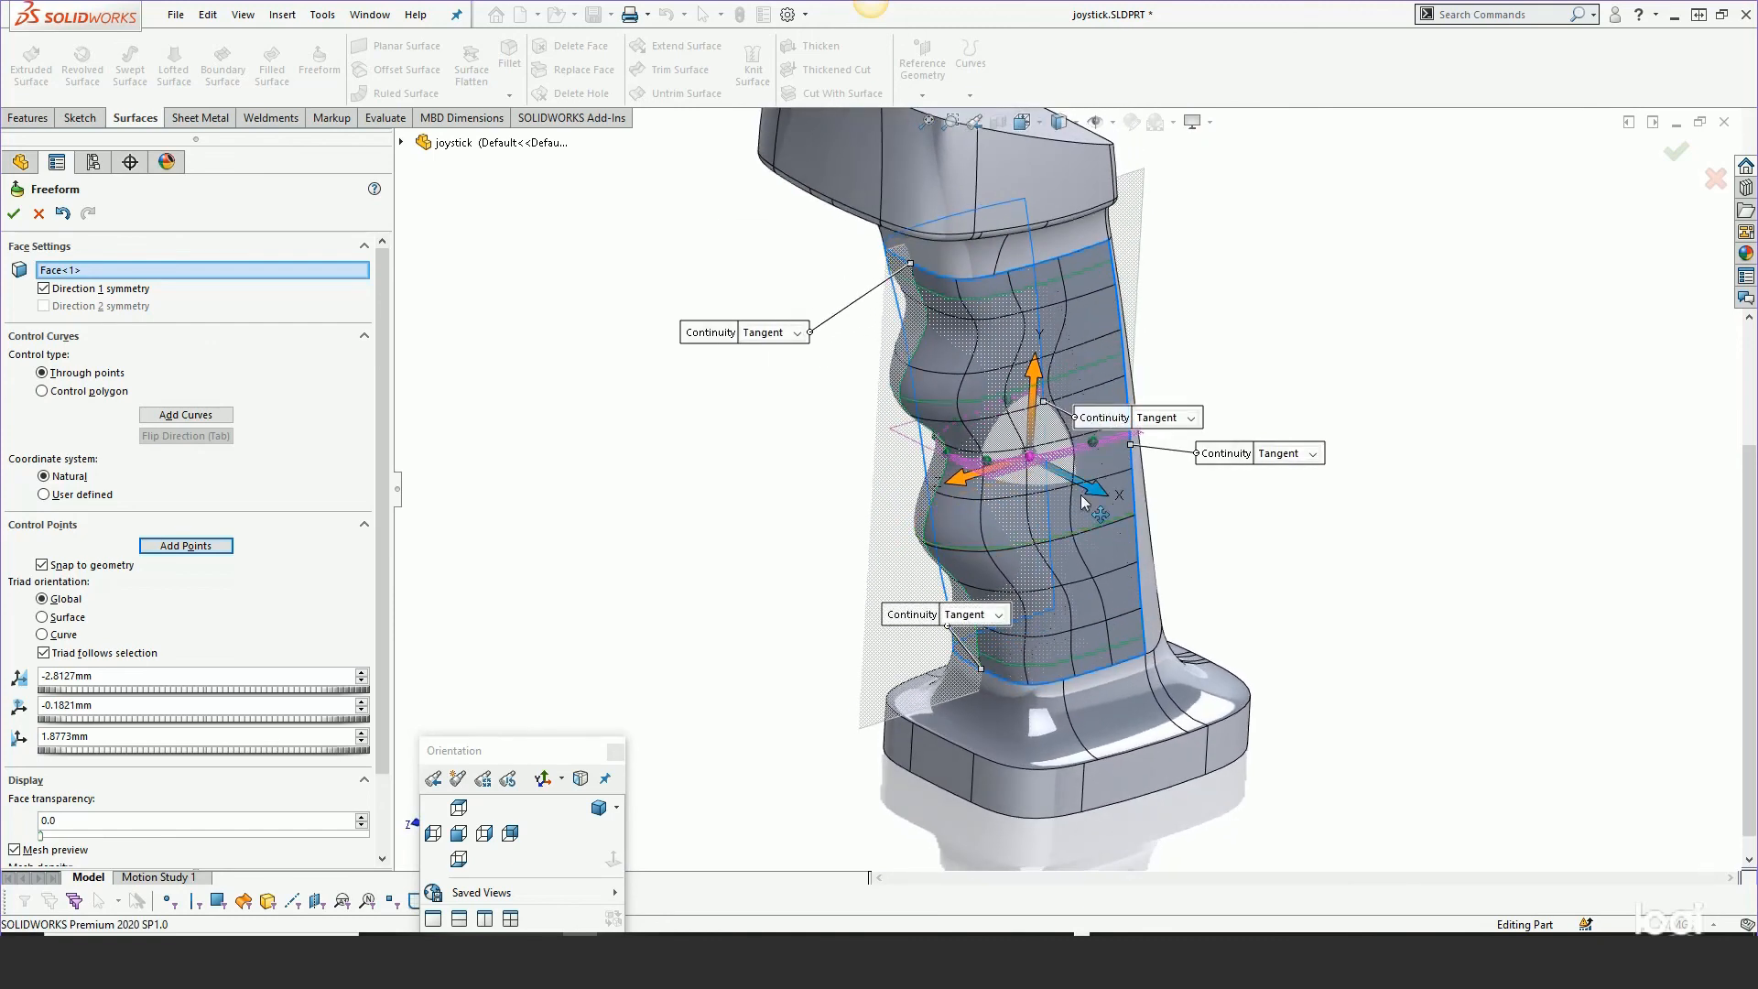
scroll(1088, 325, "down", 1)
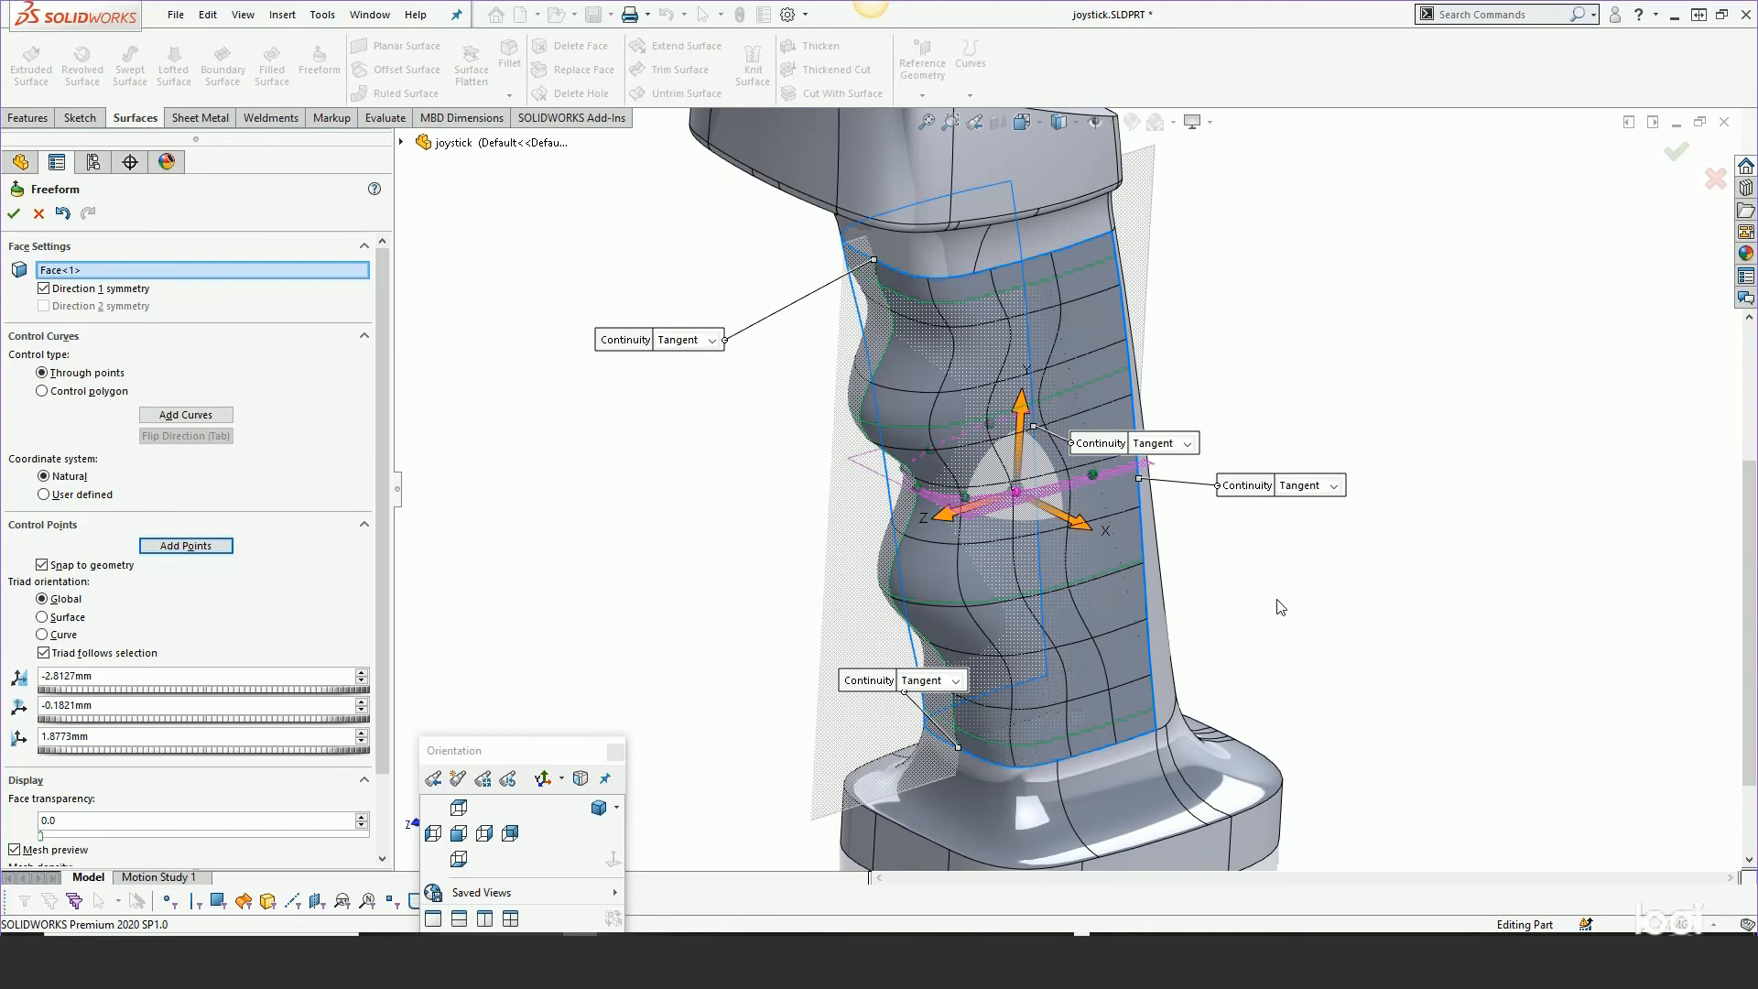
middle_click_drag(1232, 604, 1273, 641)
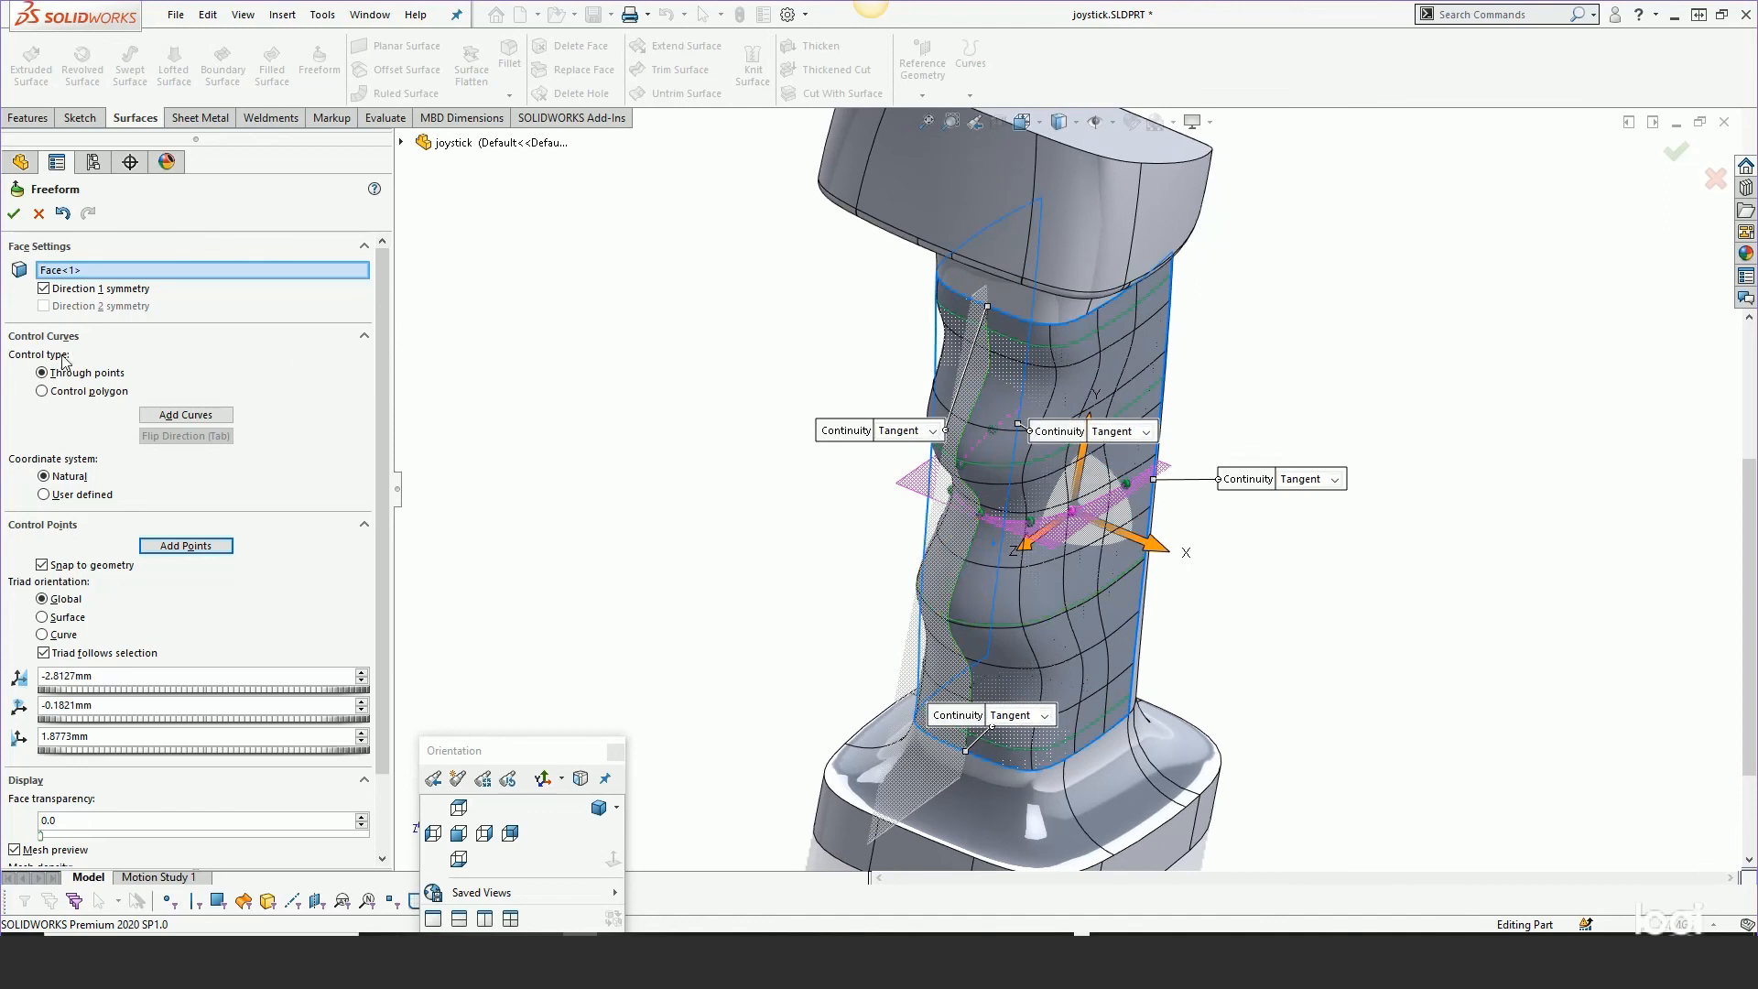
middle_click_drag(738, 607, 720, 570)
scroll(721, 572, "up", 2)
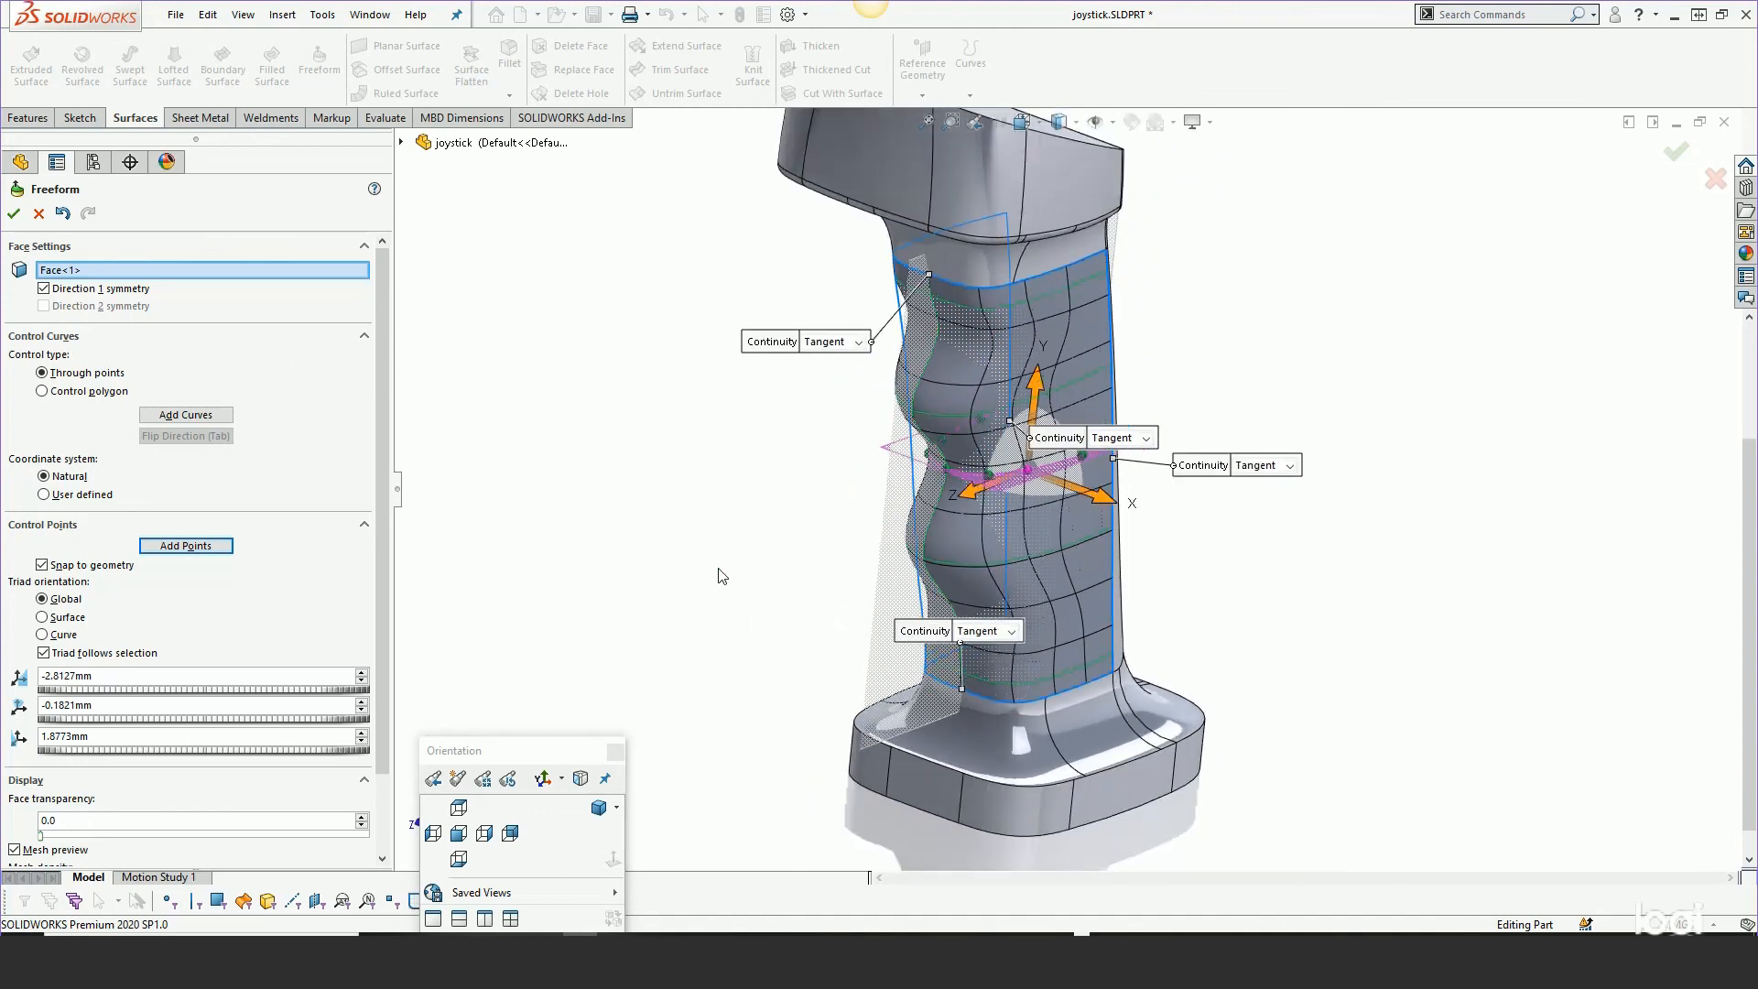
scroll(1180, 579, "down", 2)
scroll(1182, 585, "down", 1)
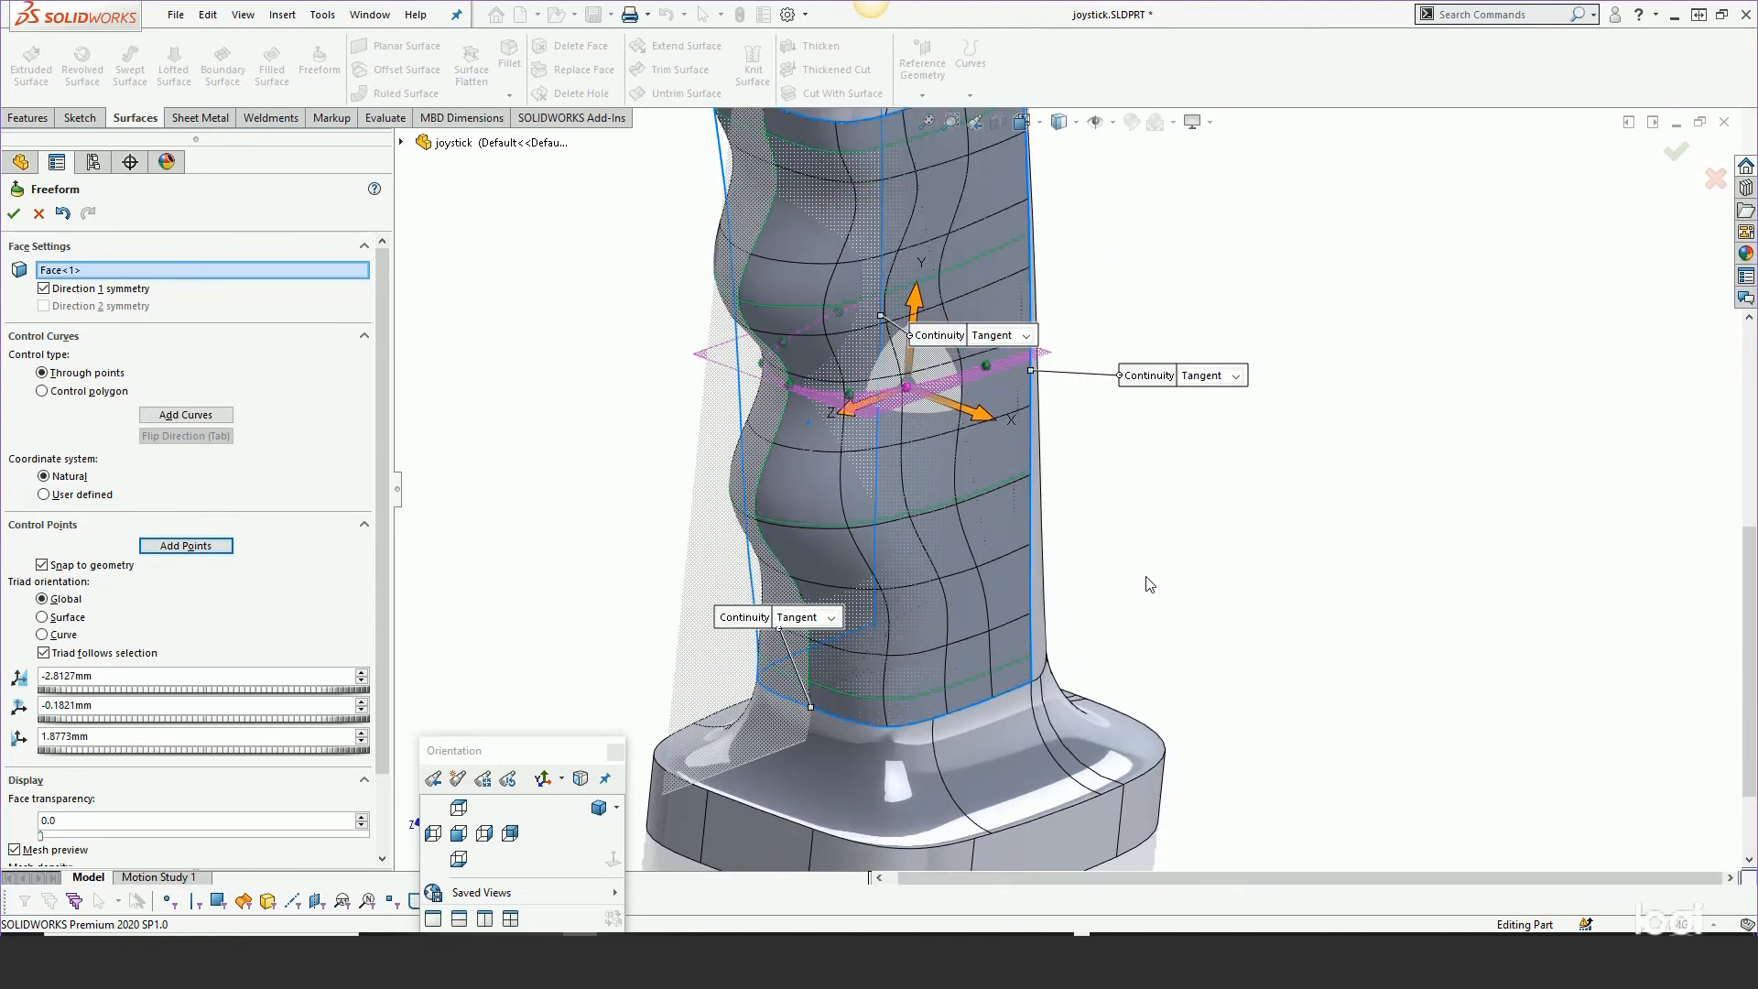
middle_click_drag(1151, 584, 1136, 534)
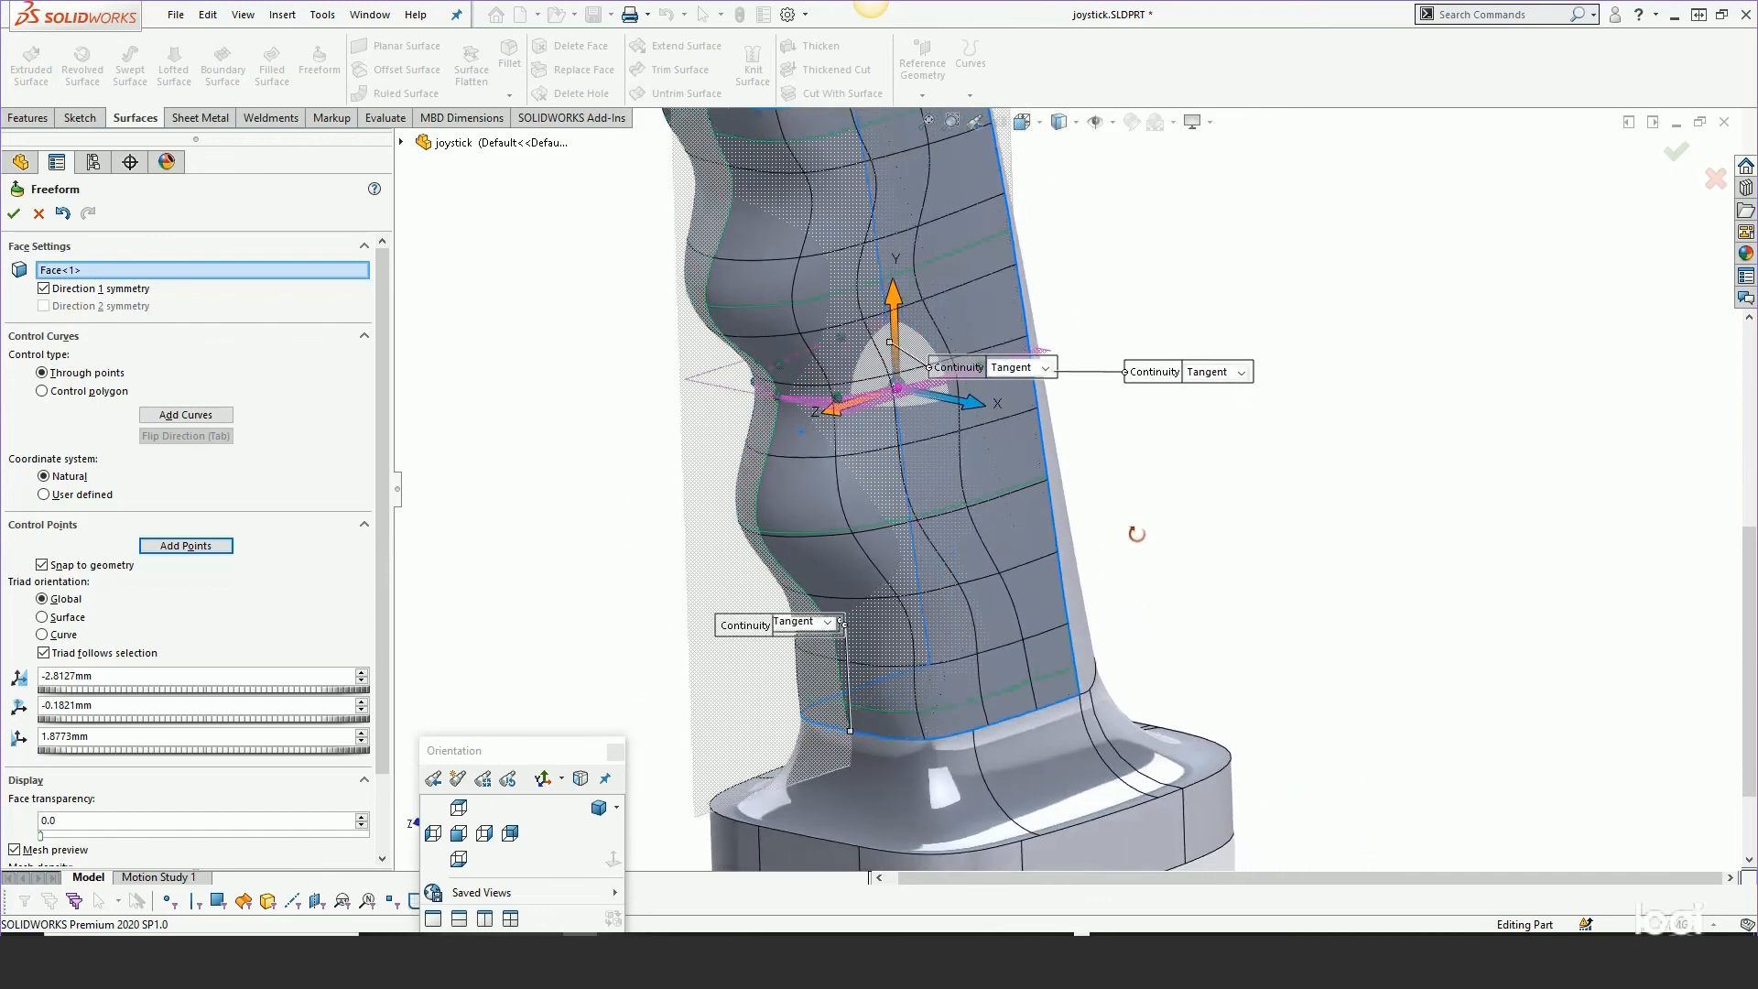
scroll(1132, 540, "up", 5)
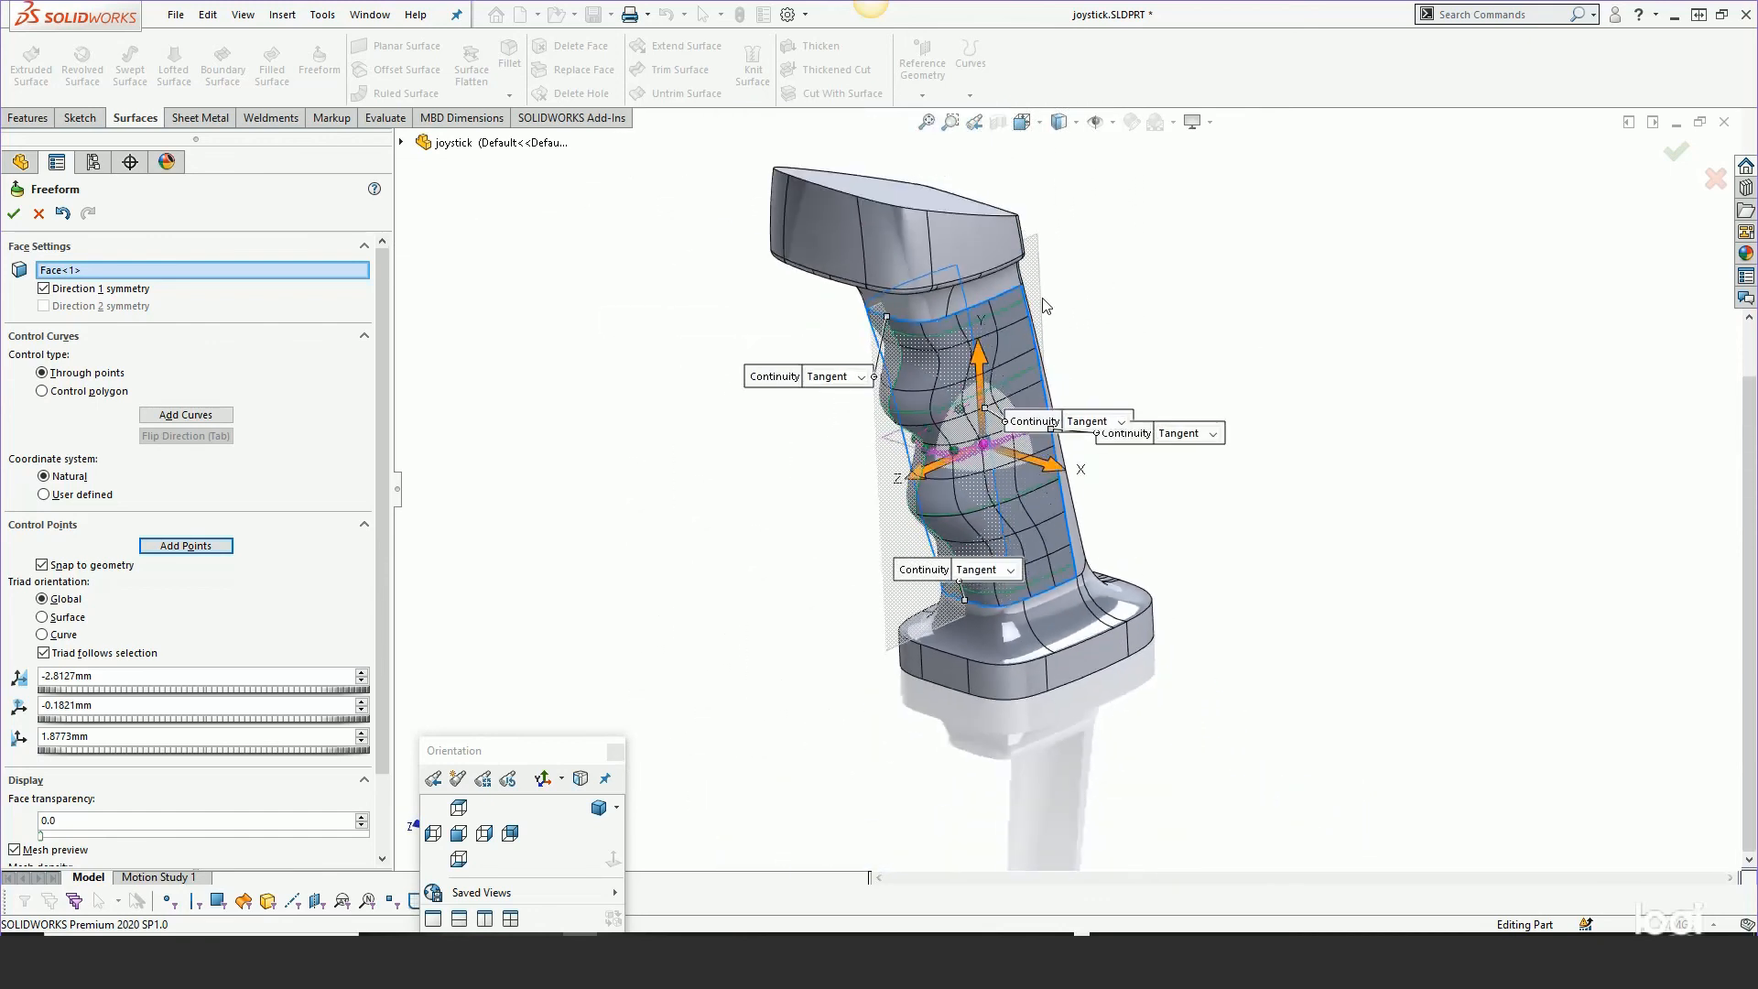
scroll(1040, 320, "down", 3)
middle_click_drag(1189, 436, 1195, 383)
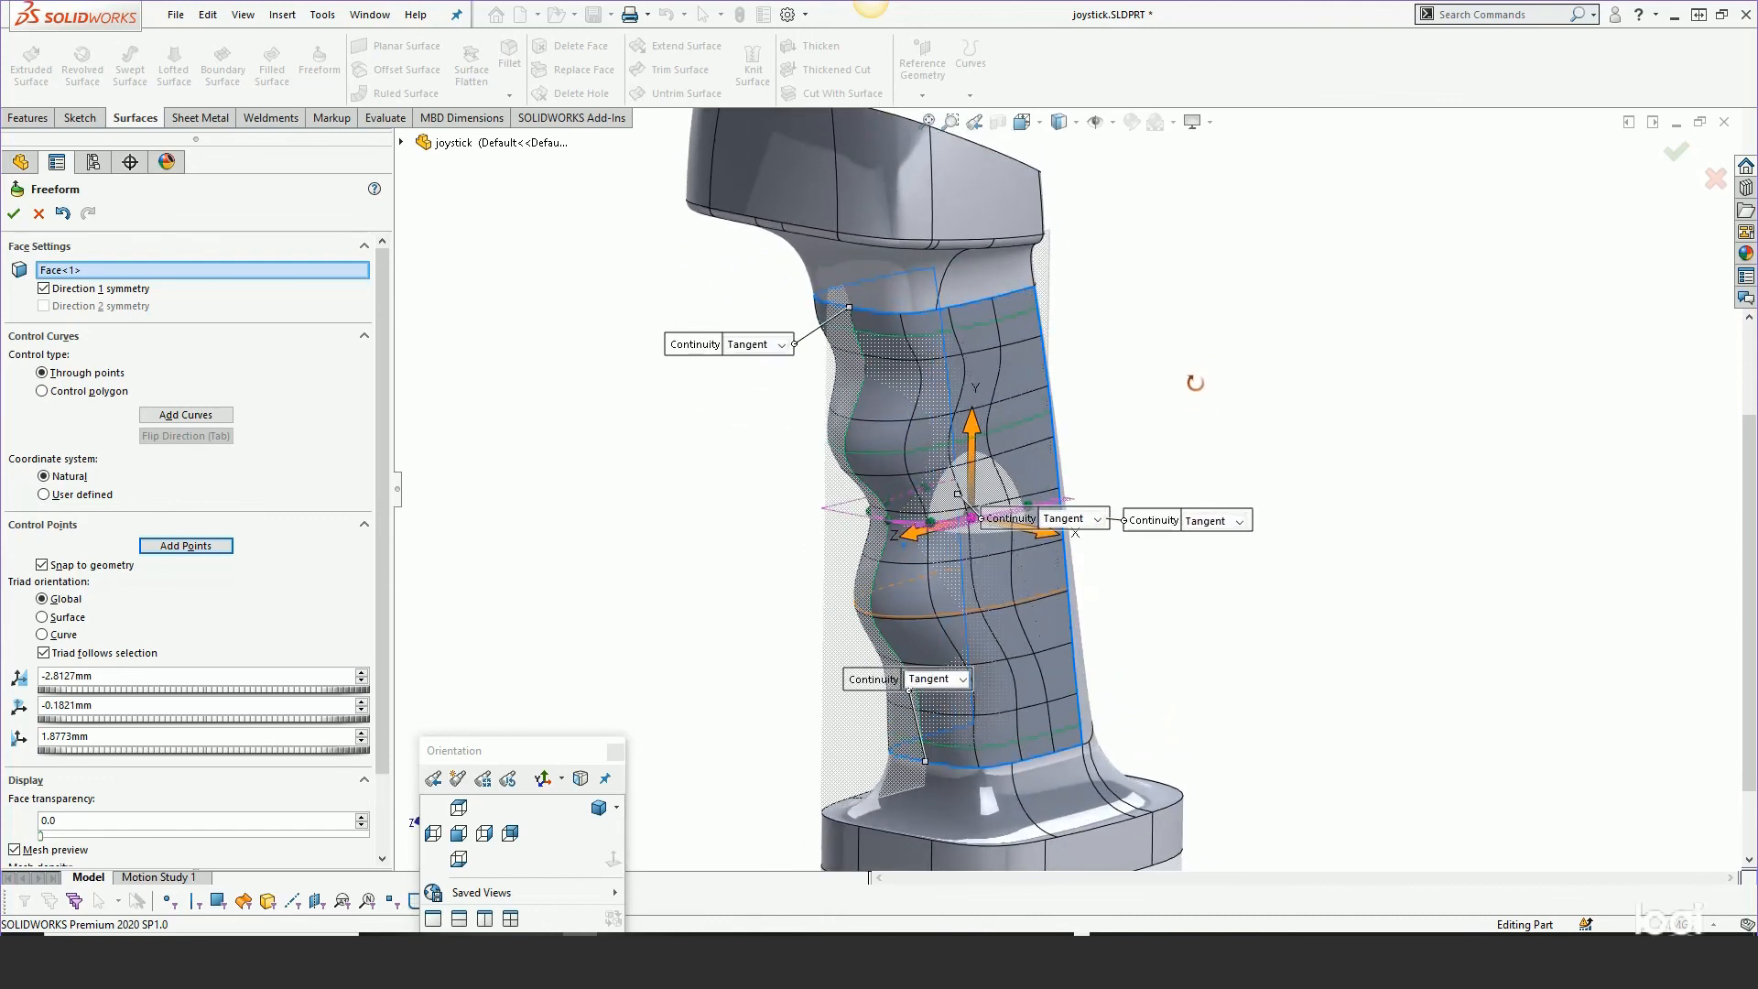